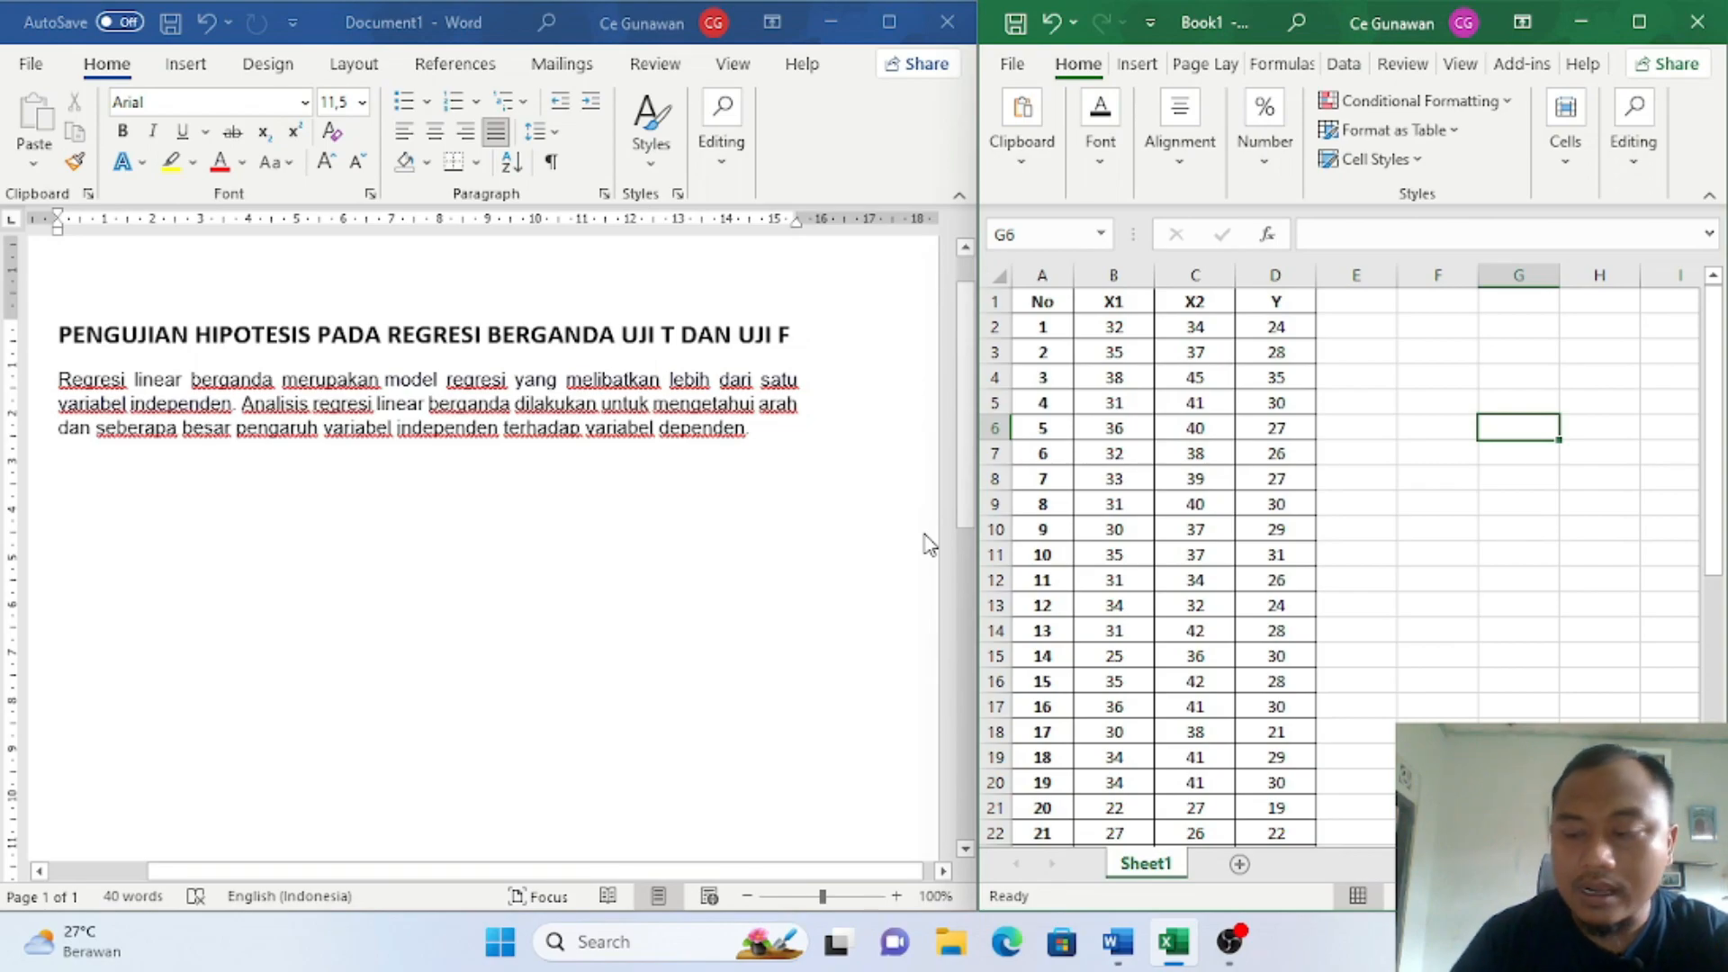
# Step: Enclose "UJI T DAN UJI F" in parentheses in the document title
pyautogui.click(635, 334)
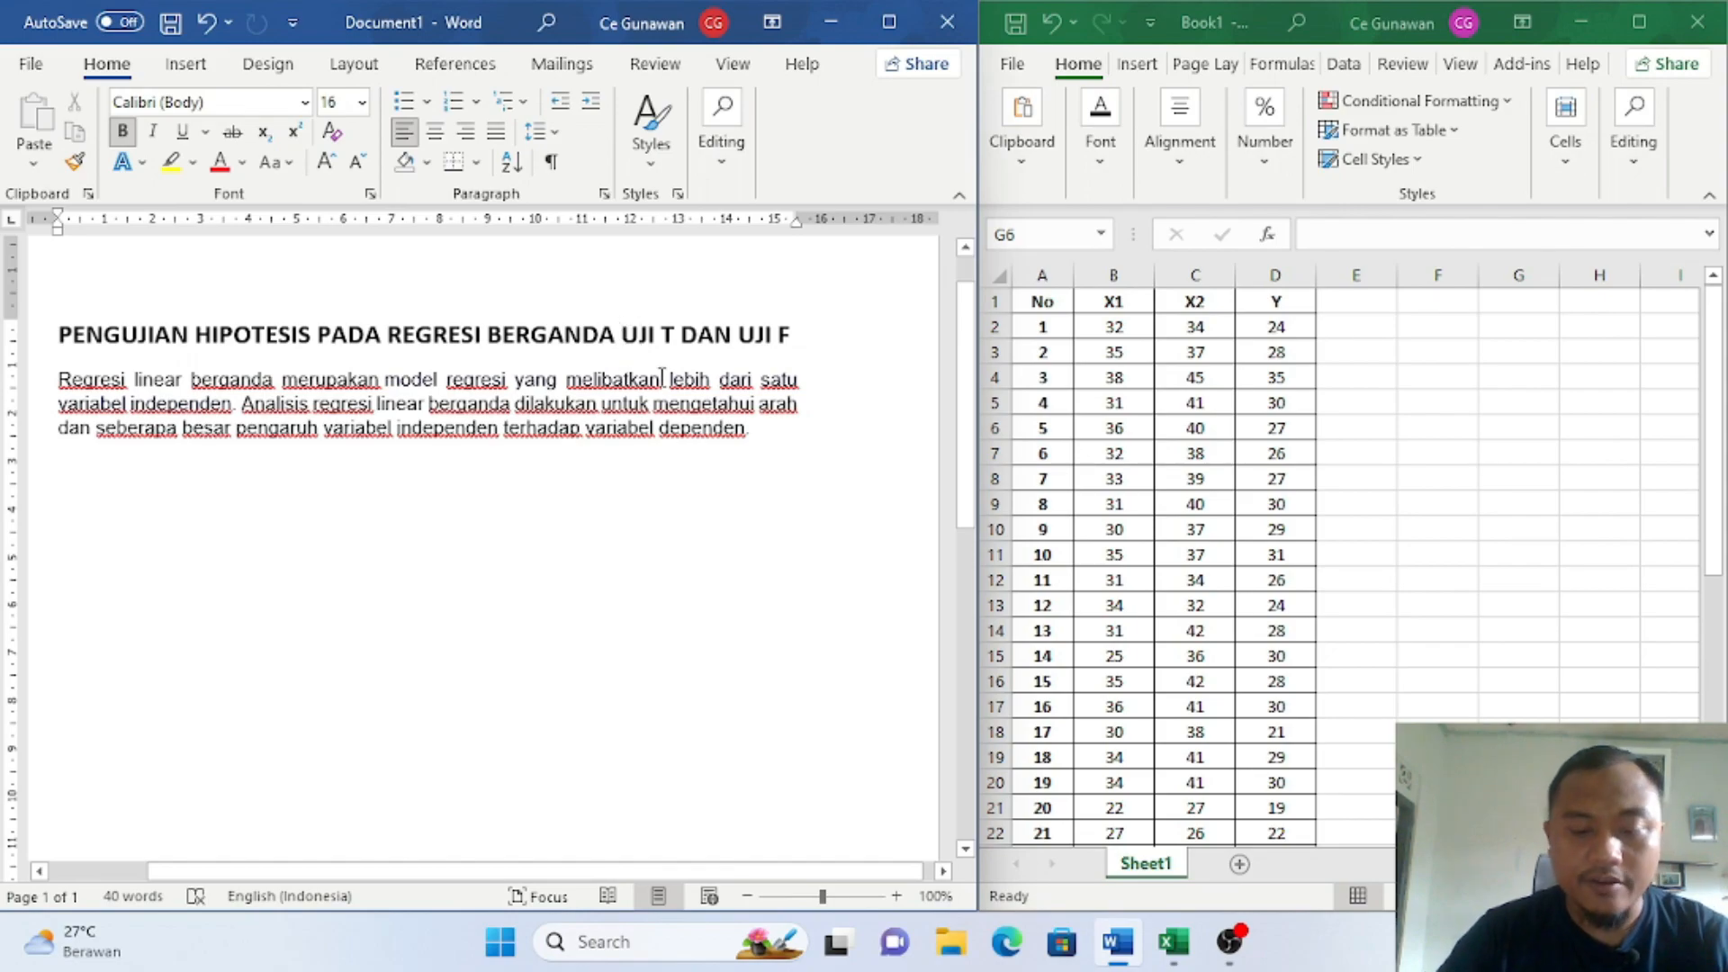
pyautogui.write('(')
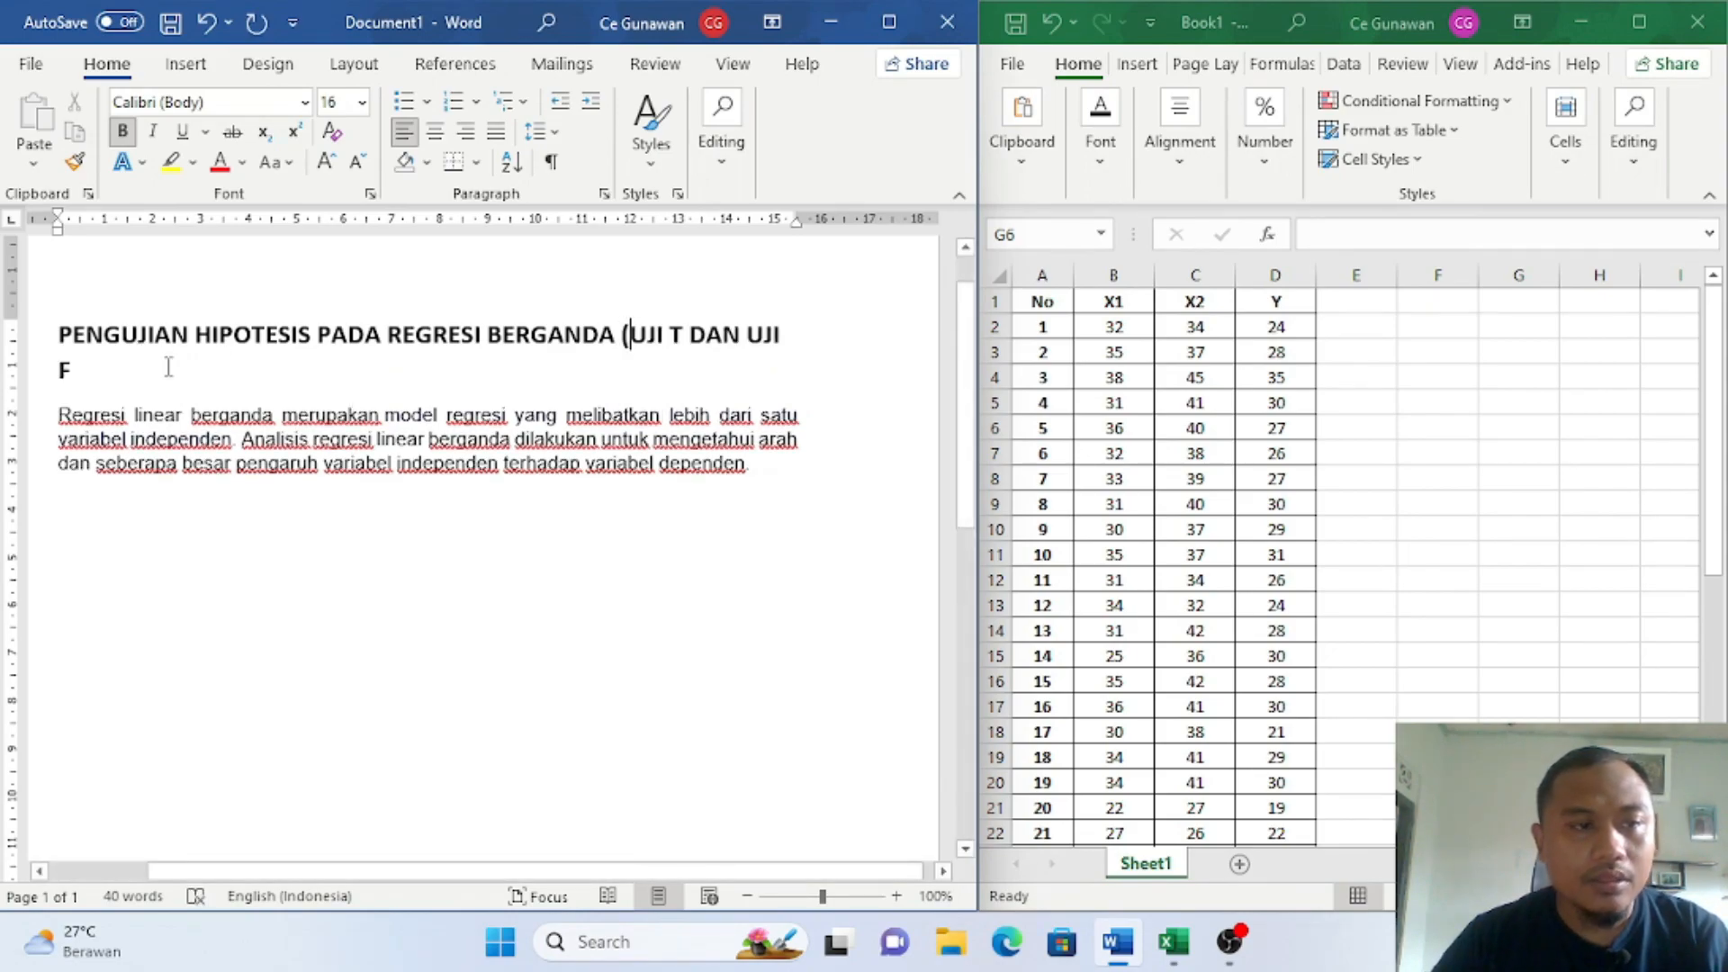
pyautogui.write(')')
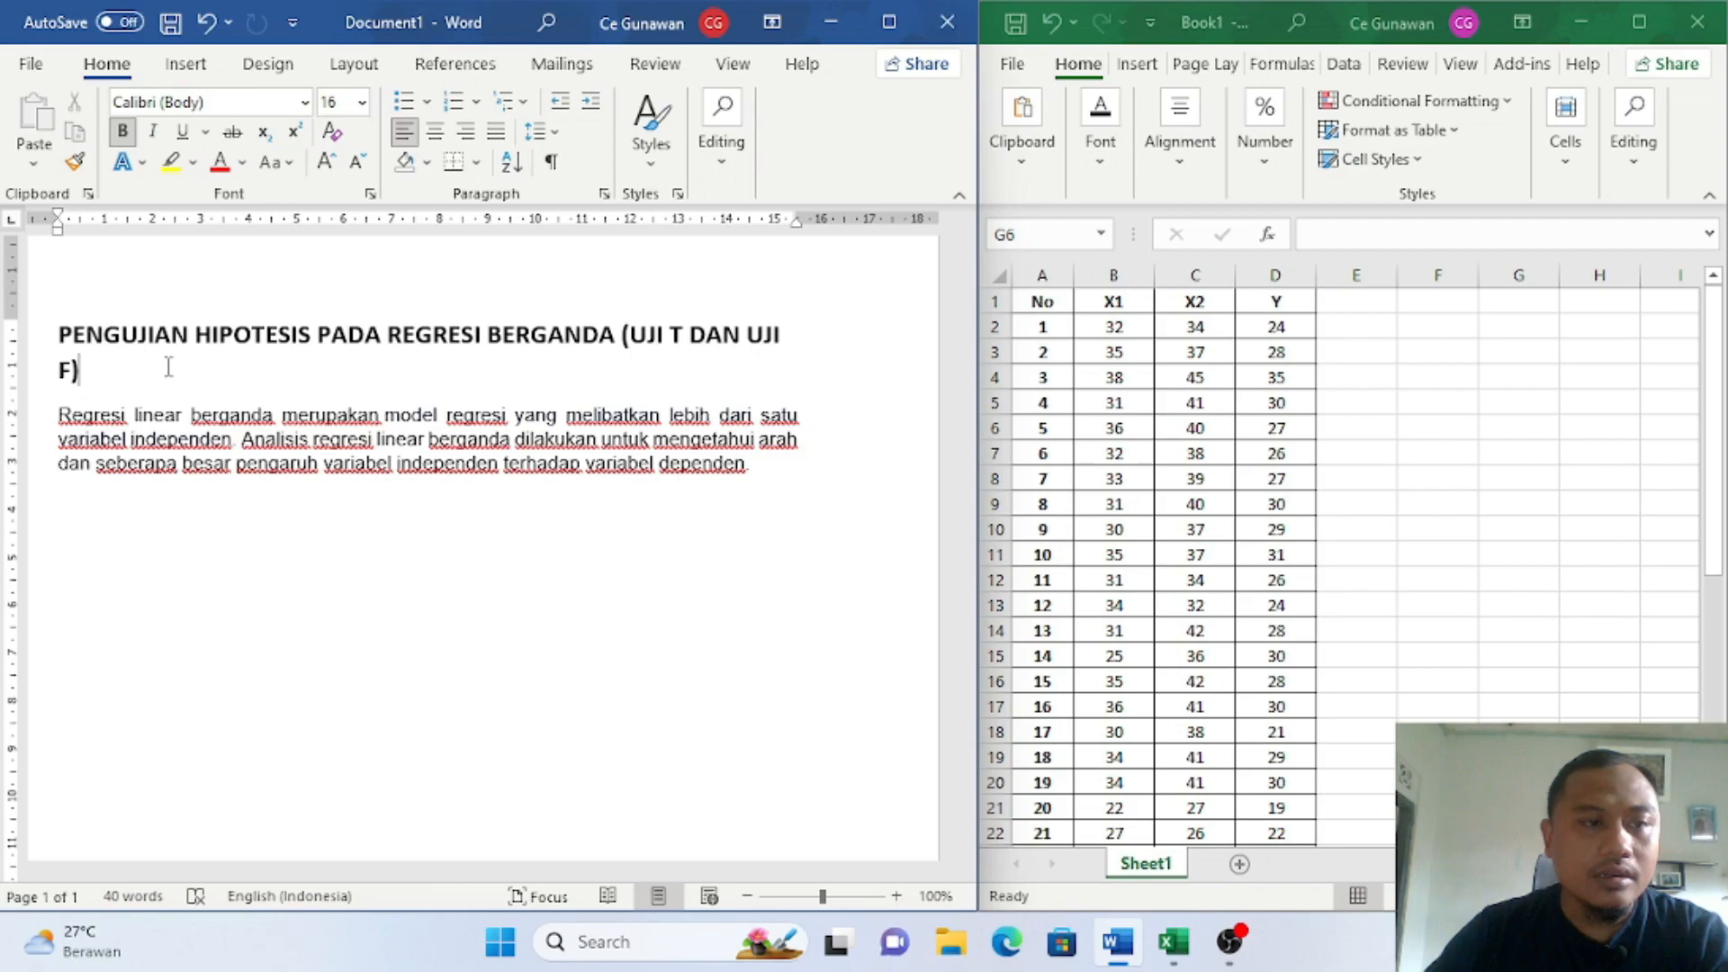
pyautogui.moveTo(396, 345); pyautogui.dragTo(620, 342)
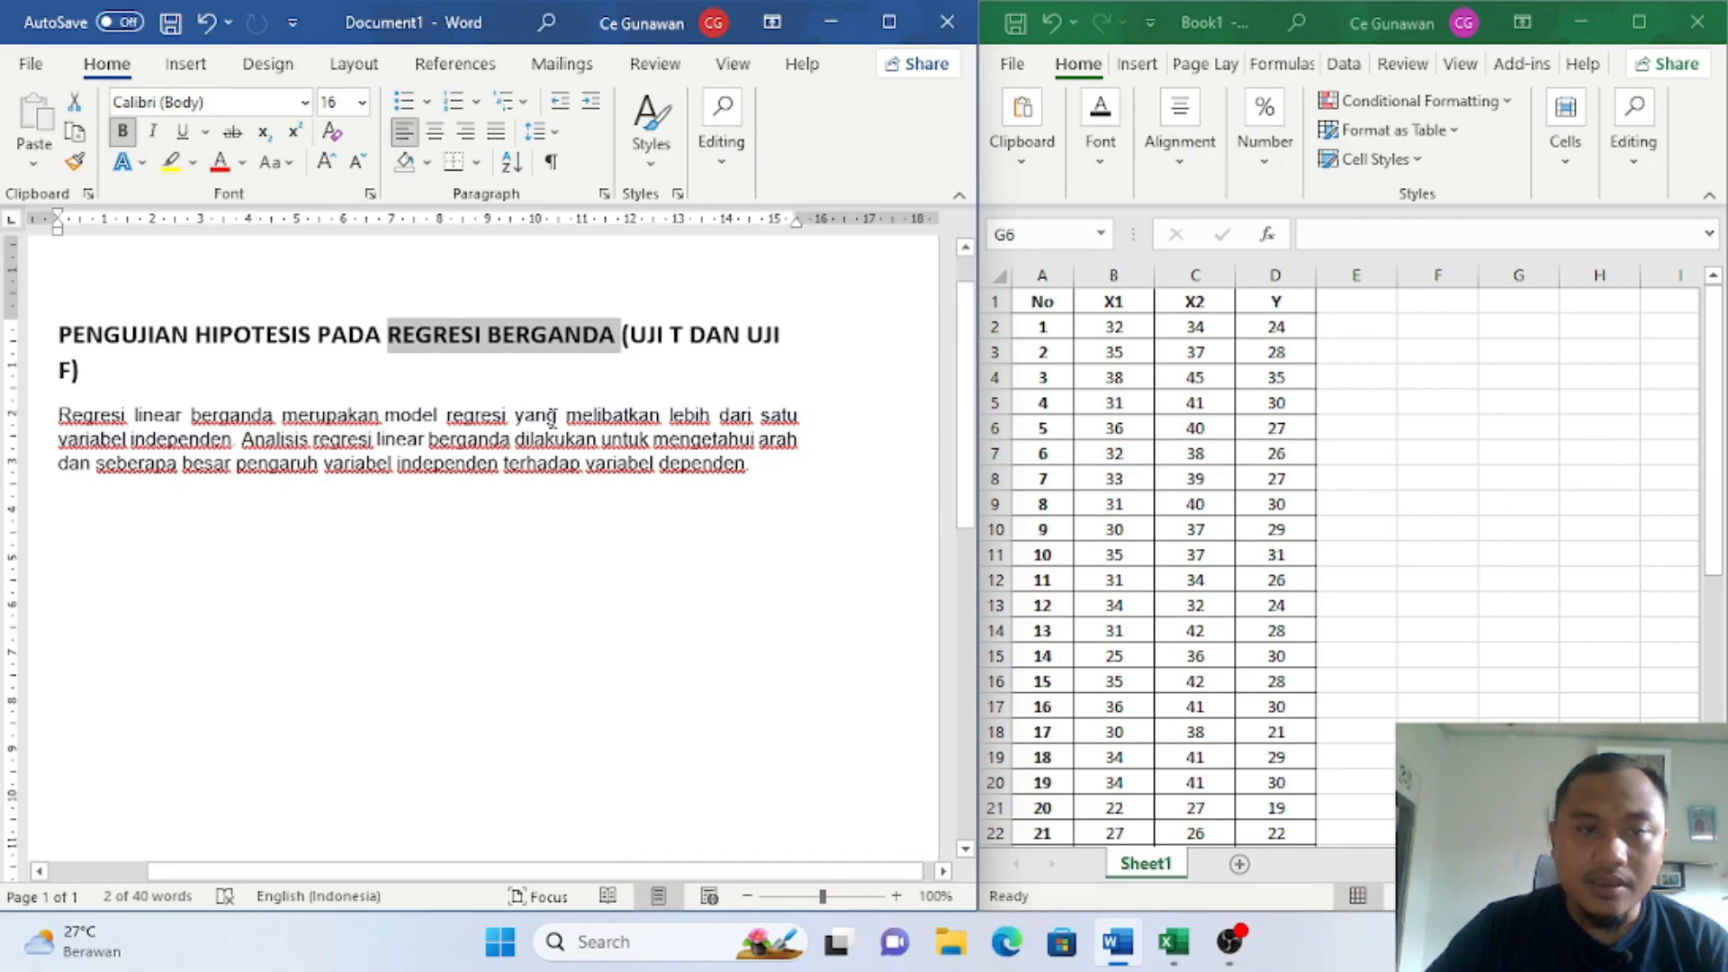
# Step: Bold the phrases "lebih dari satu variabel independen" and "pengaruh variabel independen terhadap variabel dependen" in the introductory paragraph
pyautogui.moveTo(670, 428); pyautogui.dragTo(233, 439)
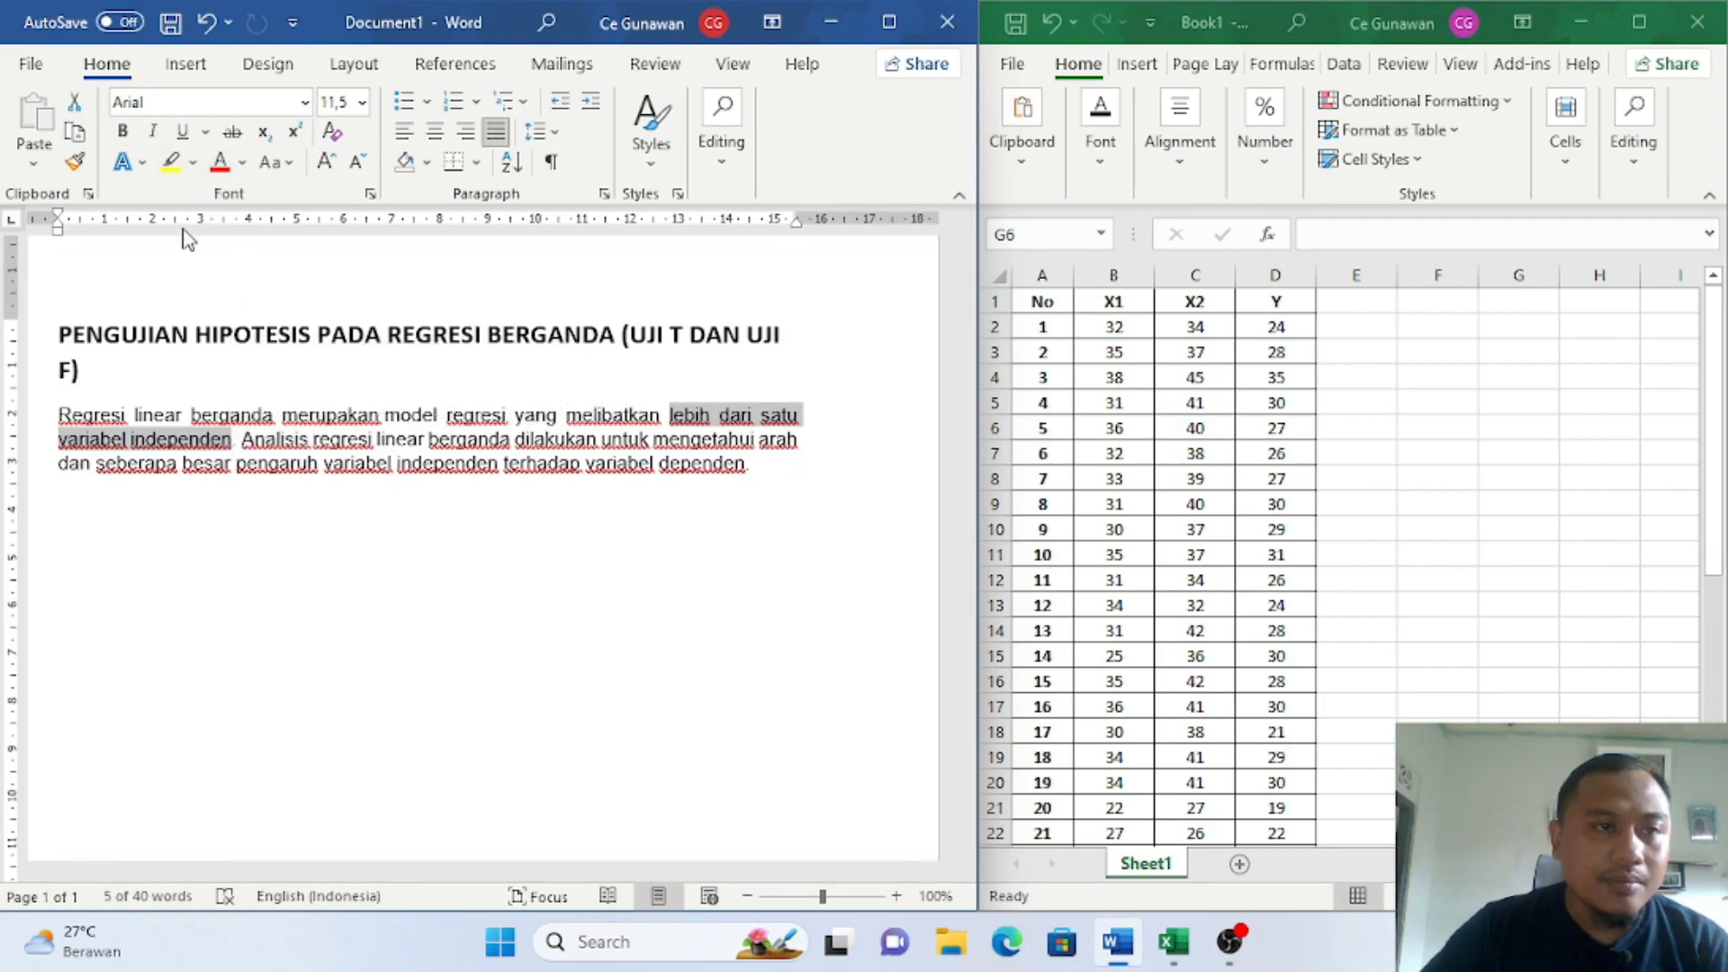
pyautogui.click(123, 133)
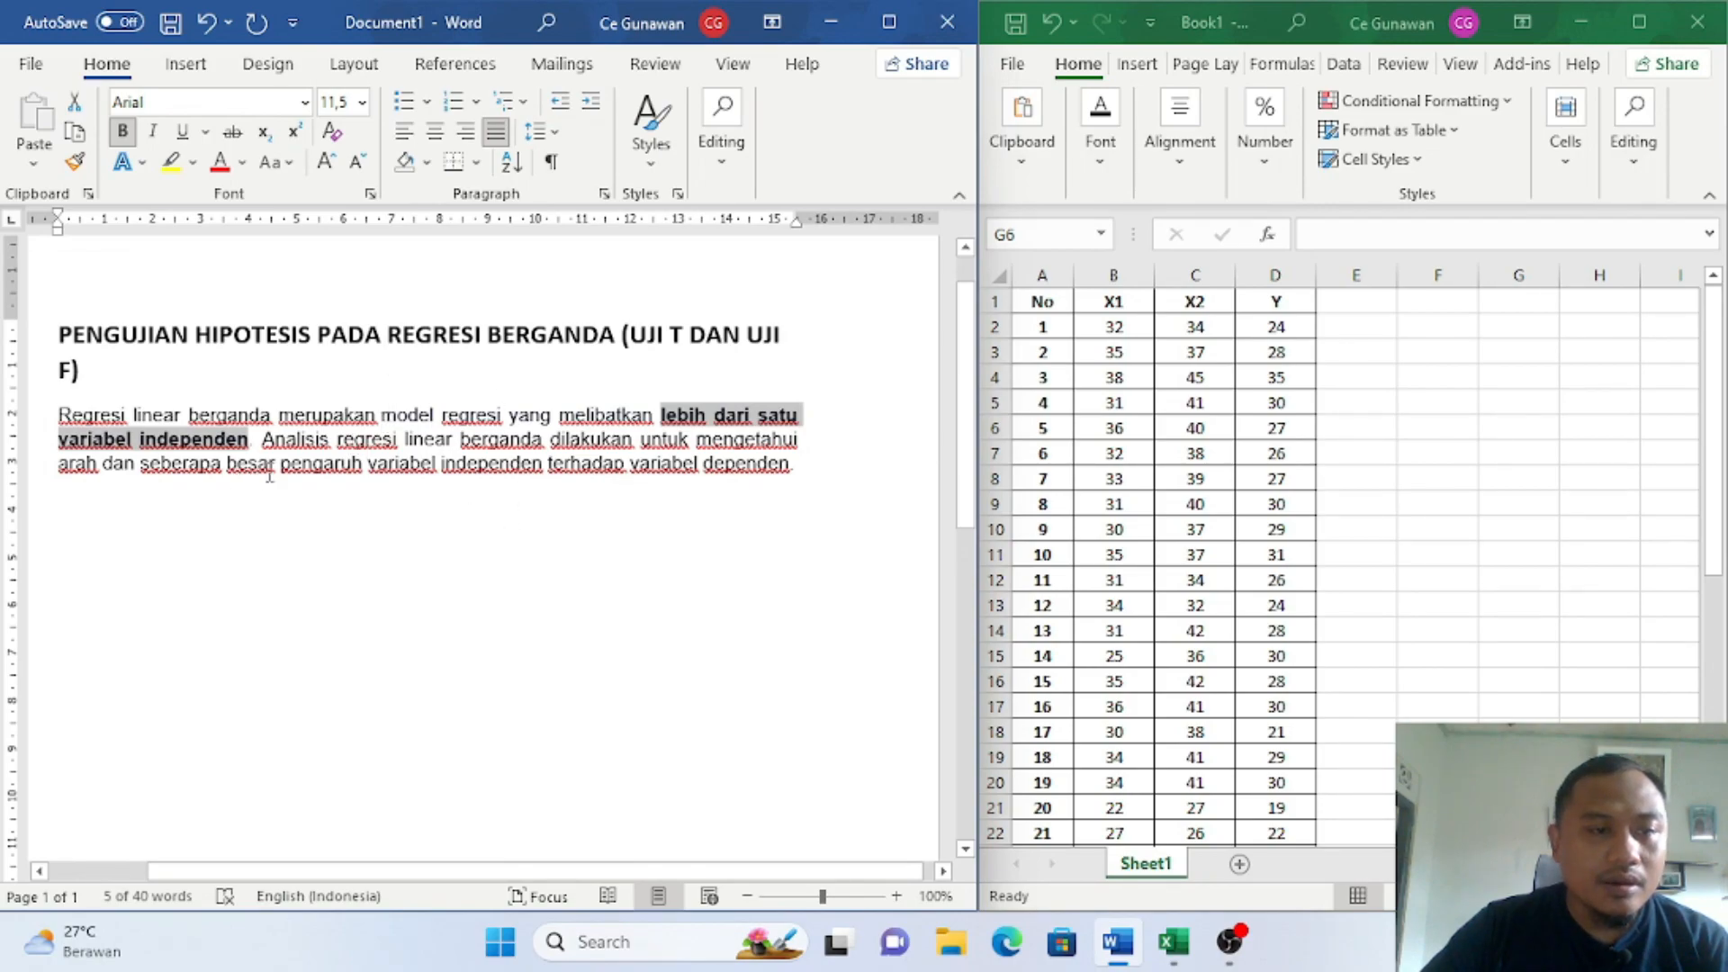
pyautogui.moveTo(283, 474); pyautogui.dragTo(790, 474)
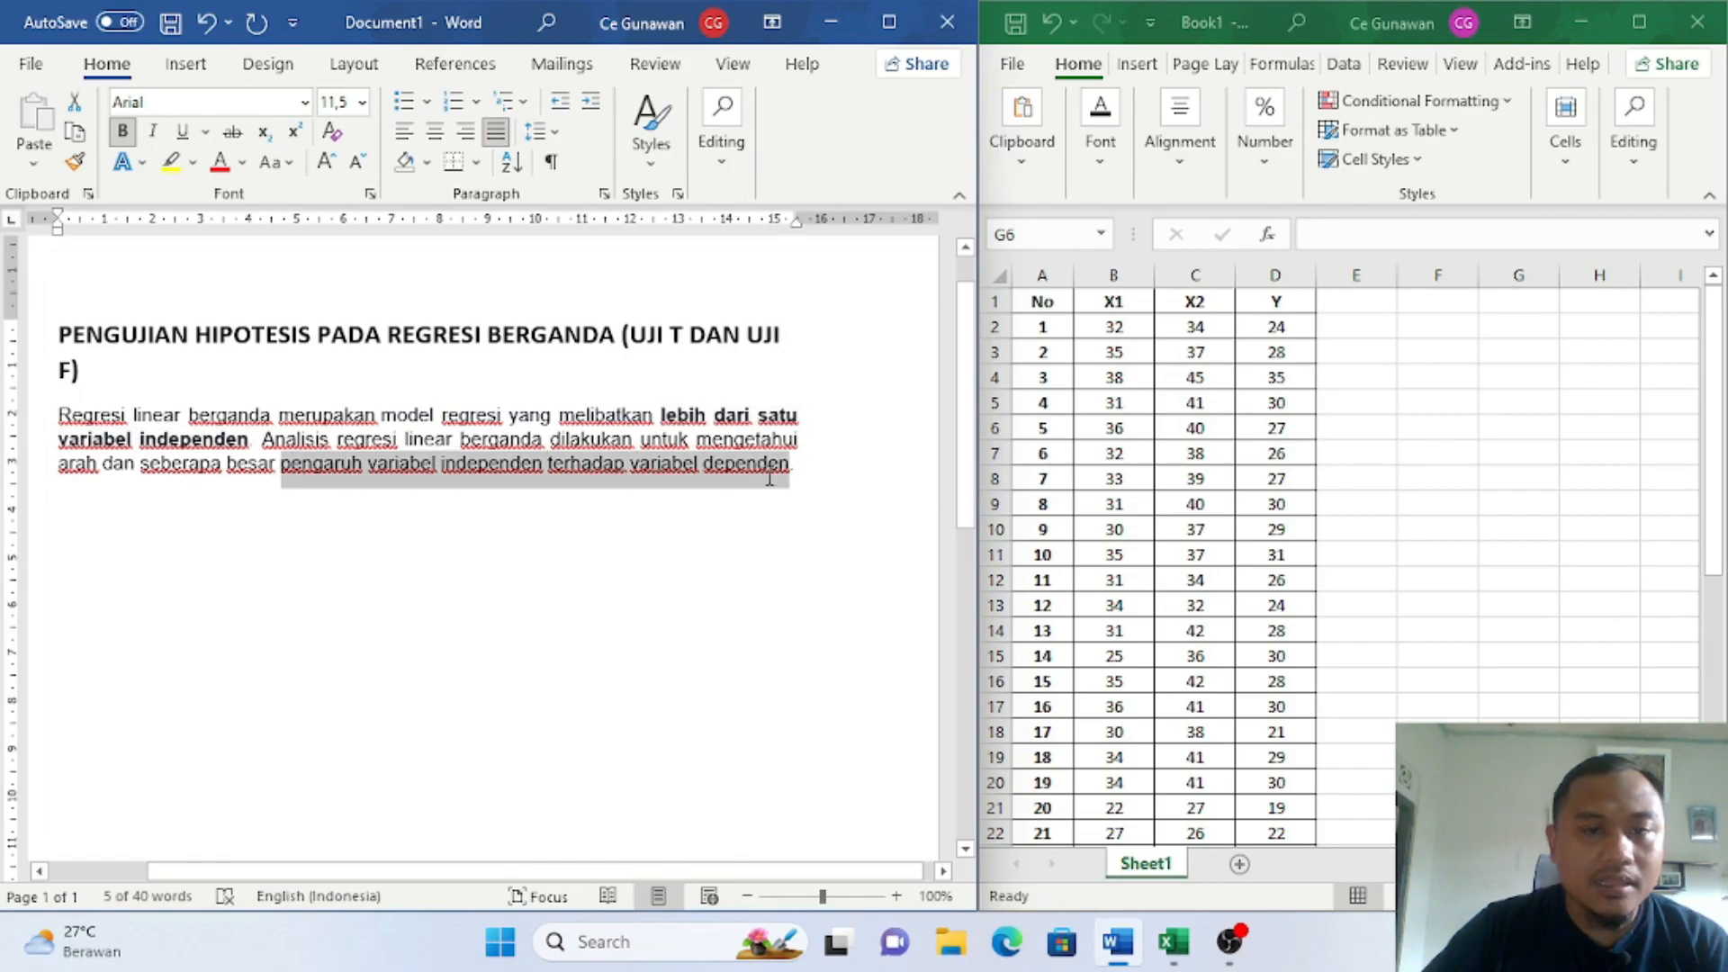
pyautogui.click(122, 131)
pyautogui.click(364, 536)
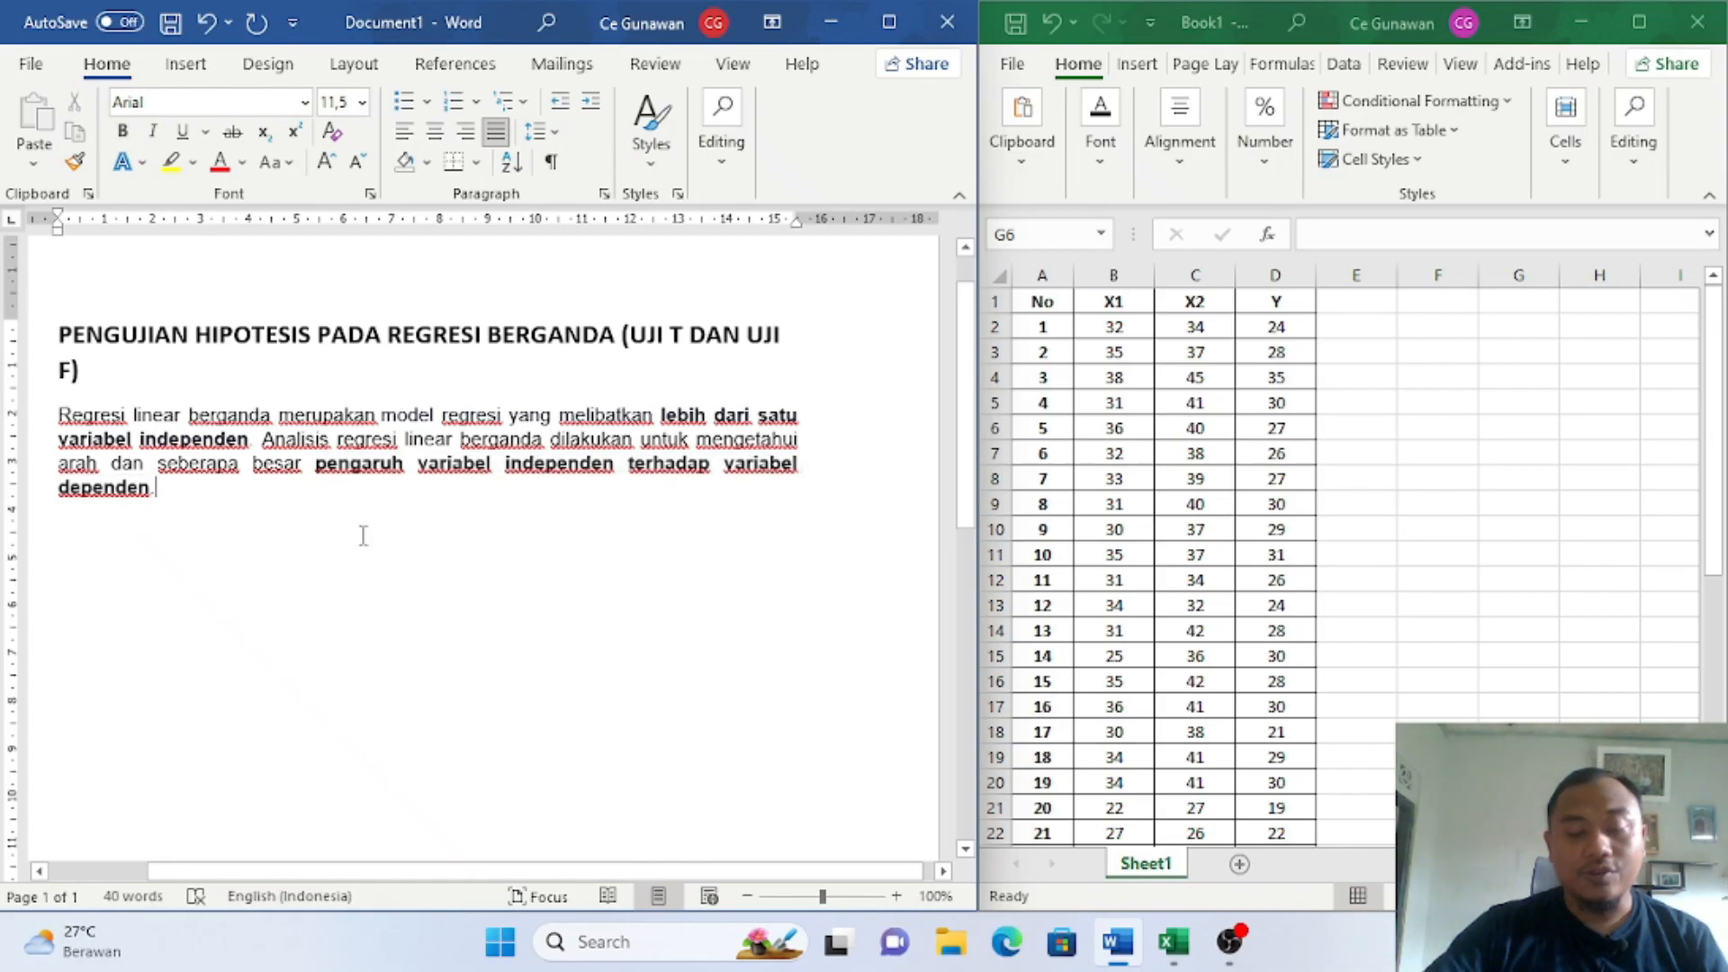
# Step: Add the bold line "Pengaruh X1 dan X2 terhadap Y" below the paragraph, leaving one blank line between them
pyautogui.press('Return')
pyautogui.press('Return')
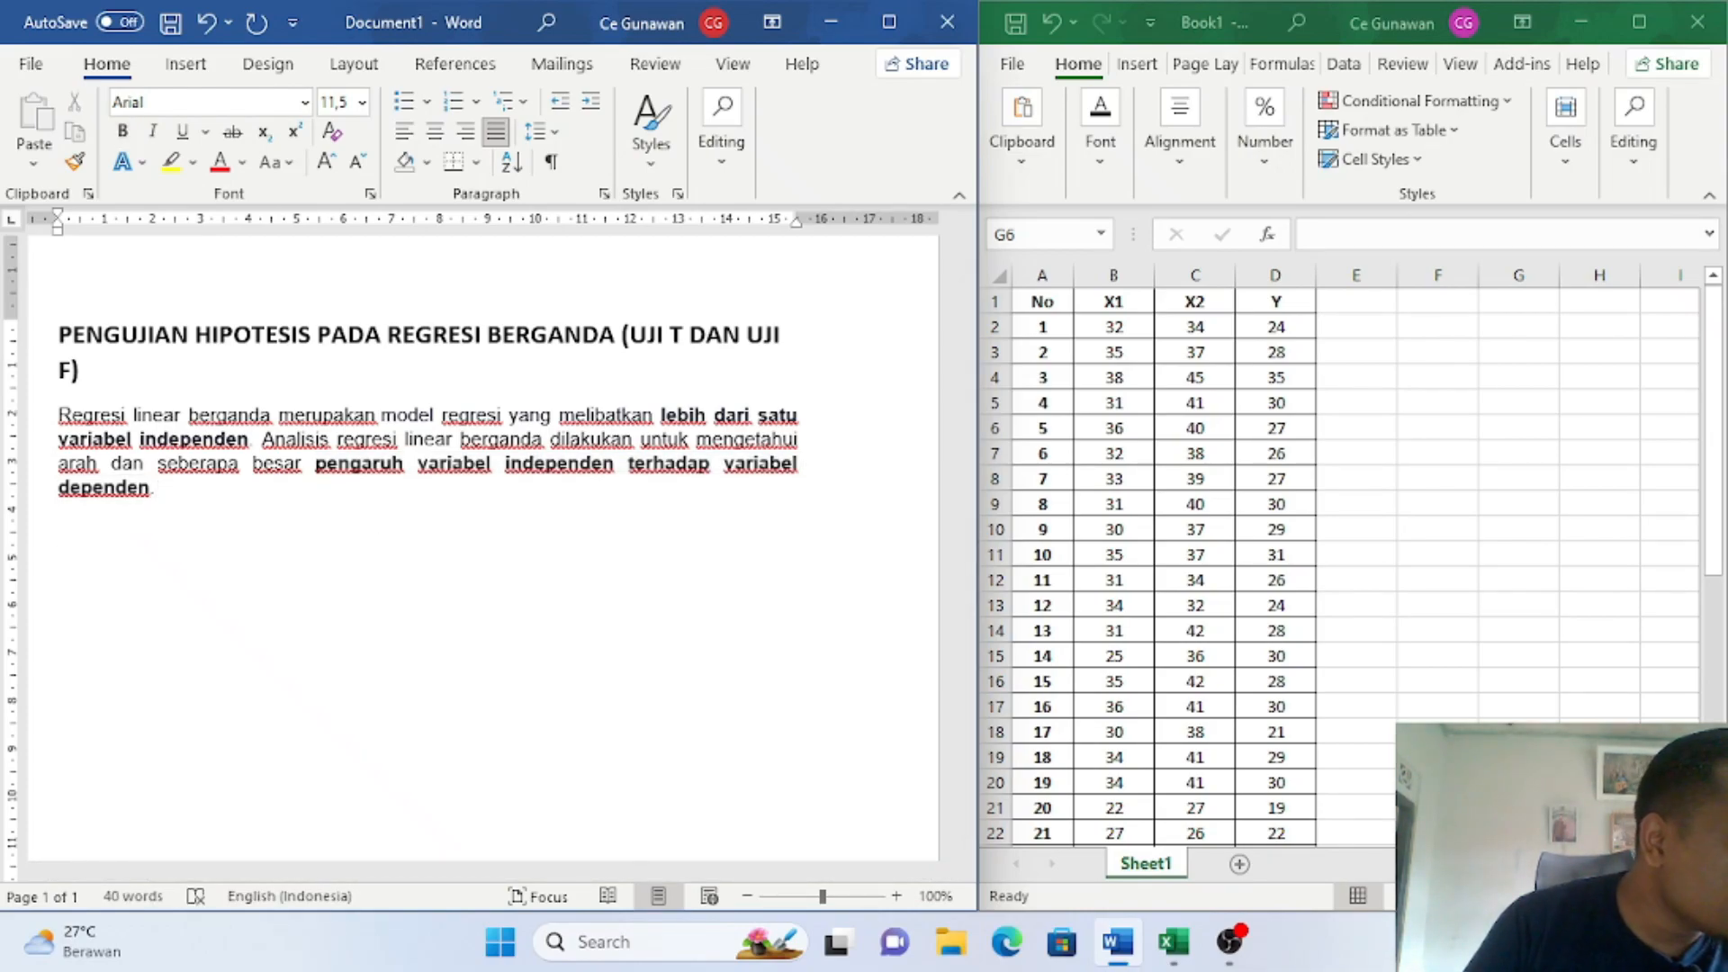
pyautogui.write('Pe')
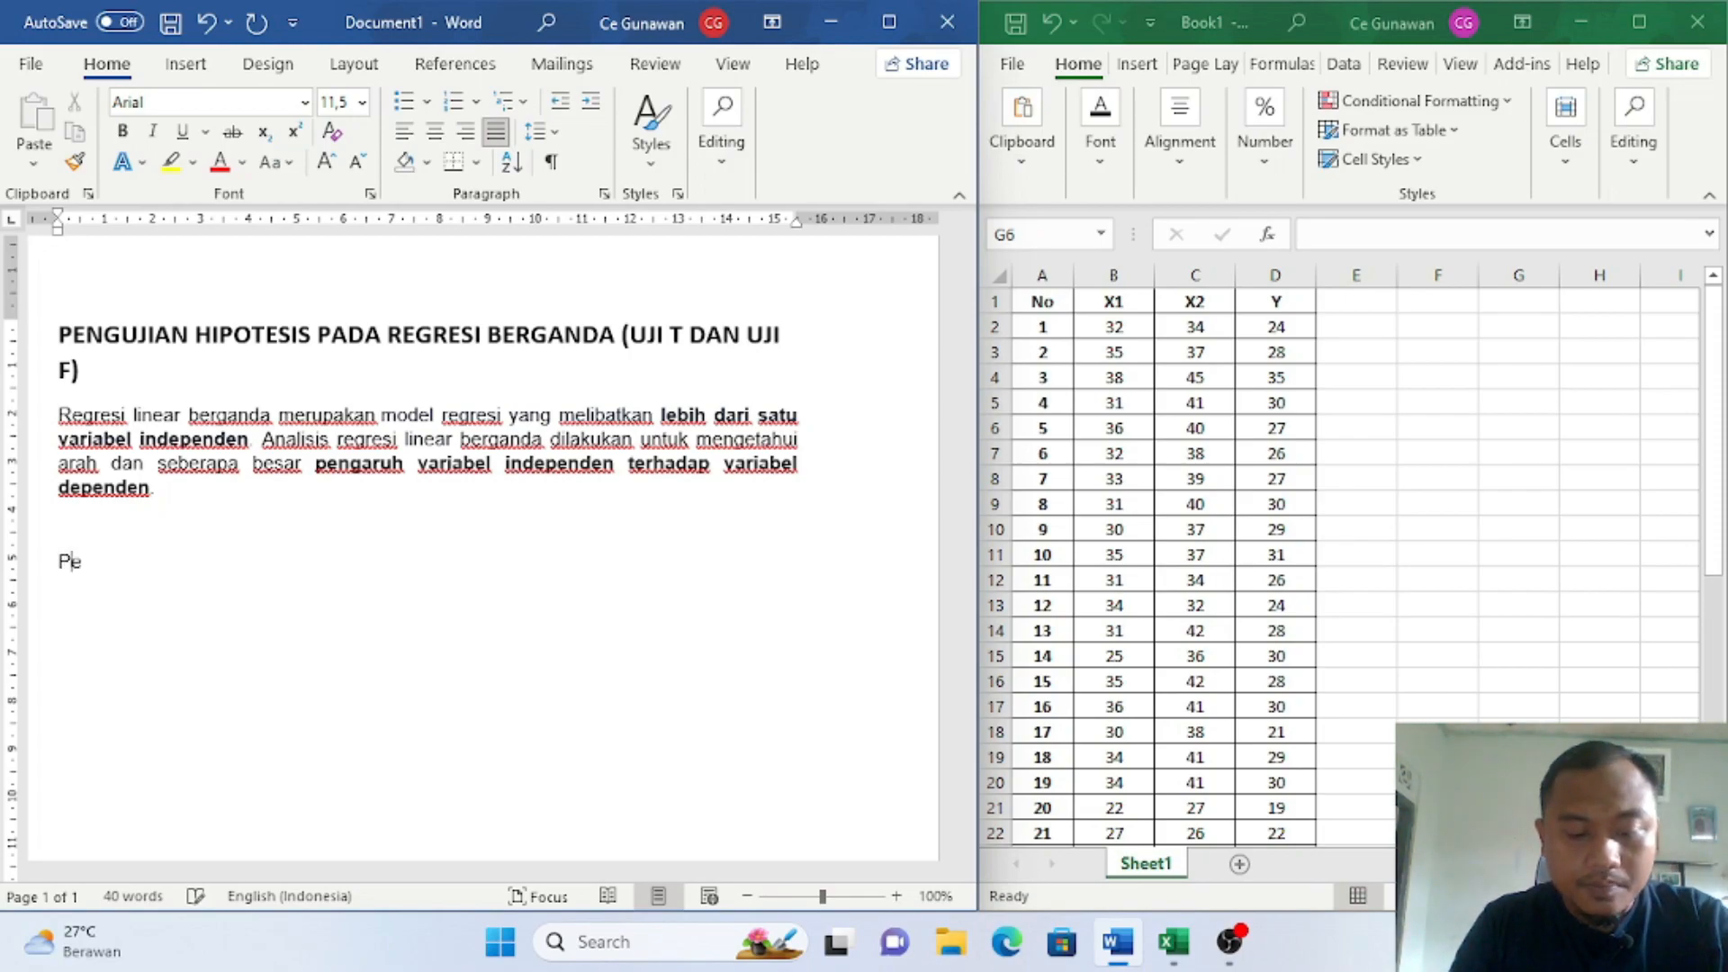
pyautogui.write('ngaruh X1 dan X2 terhadap ')
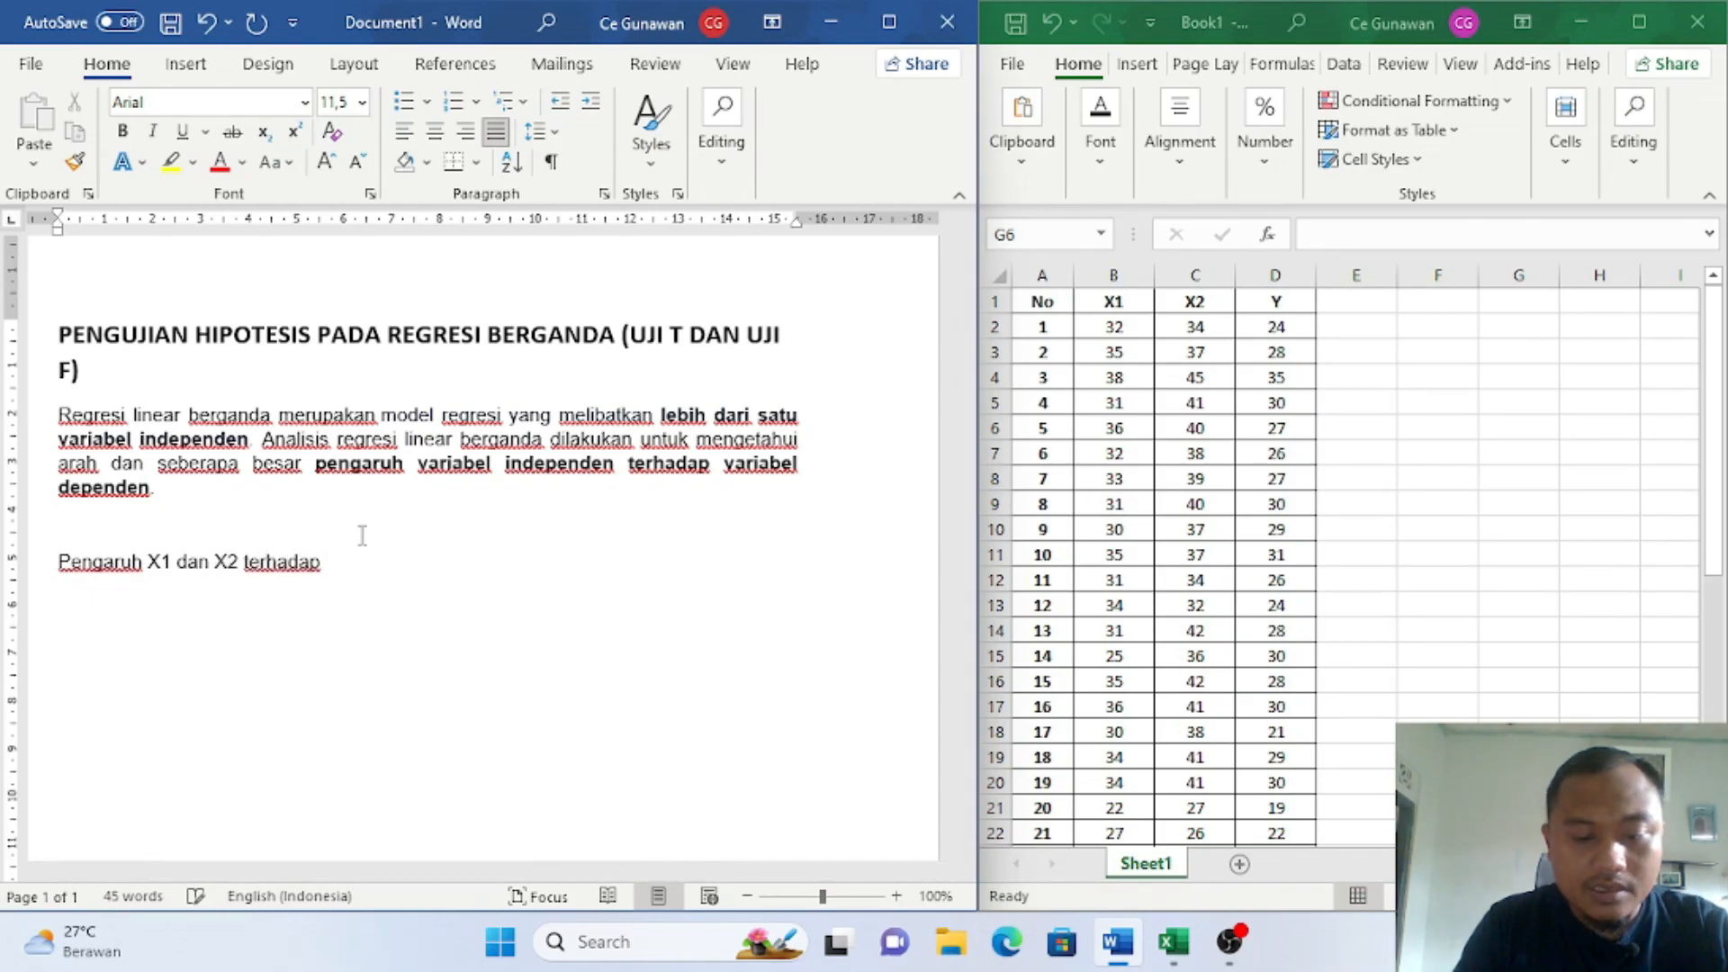
pyautogui.write('Y')
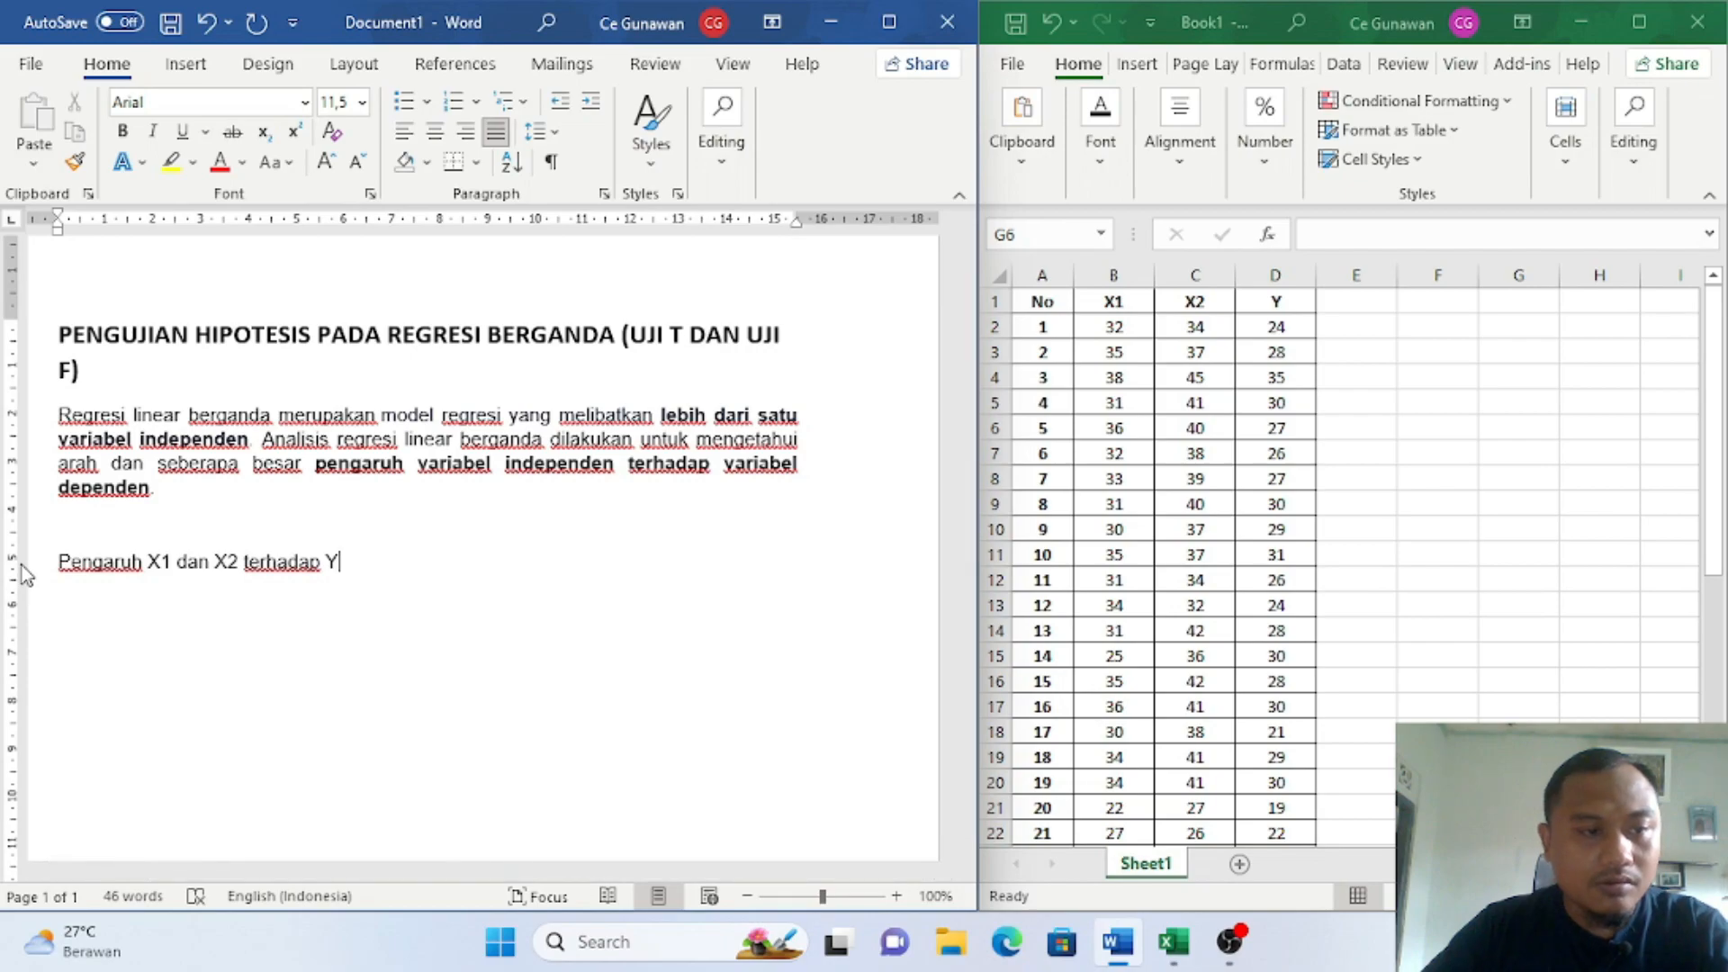
pyautogui.moveTo(47, 555); pyautogui.dragTo(429, 572)
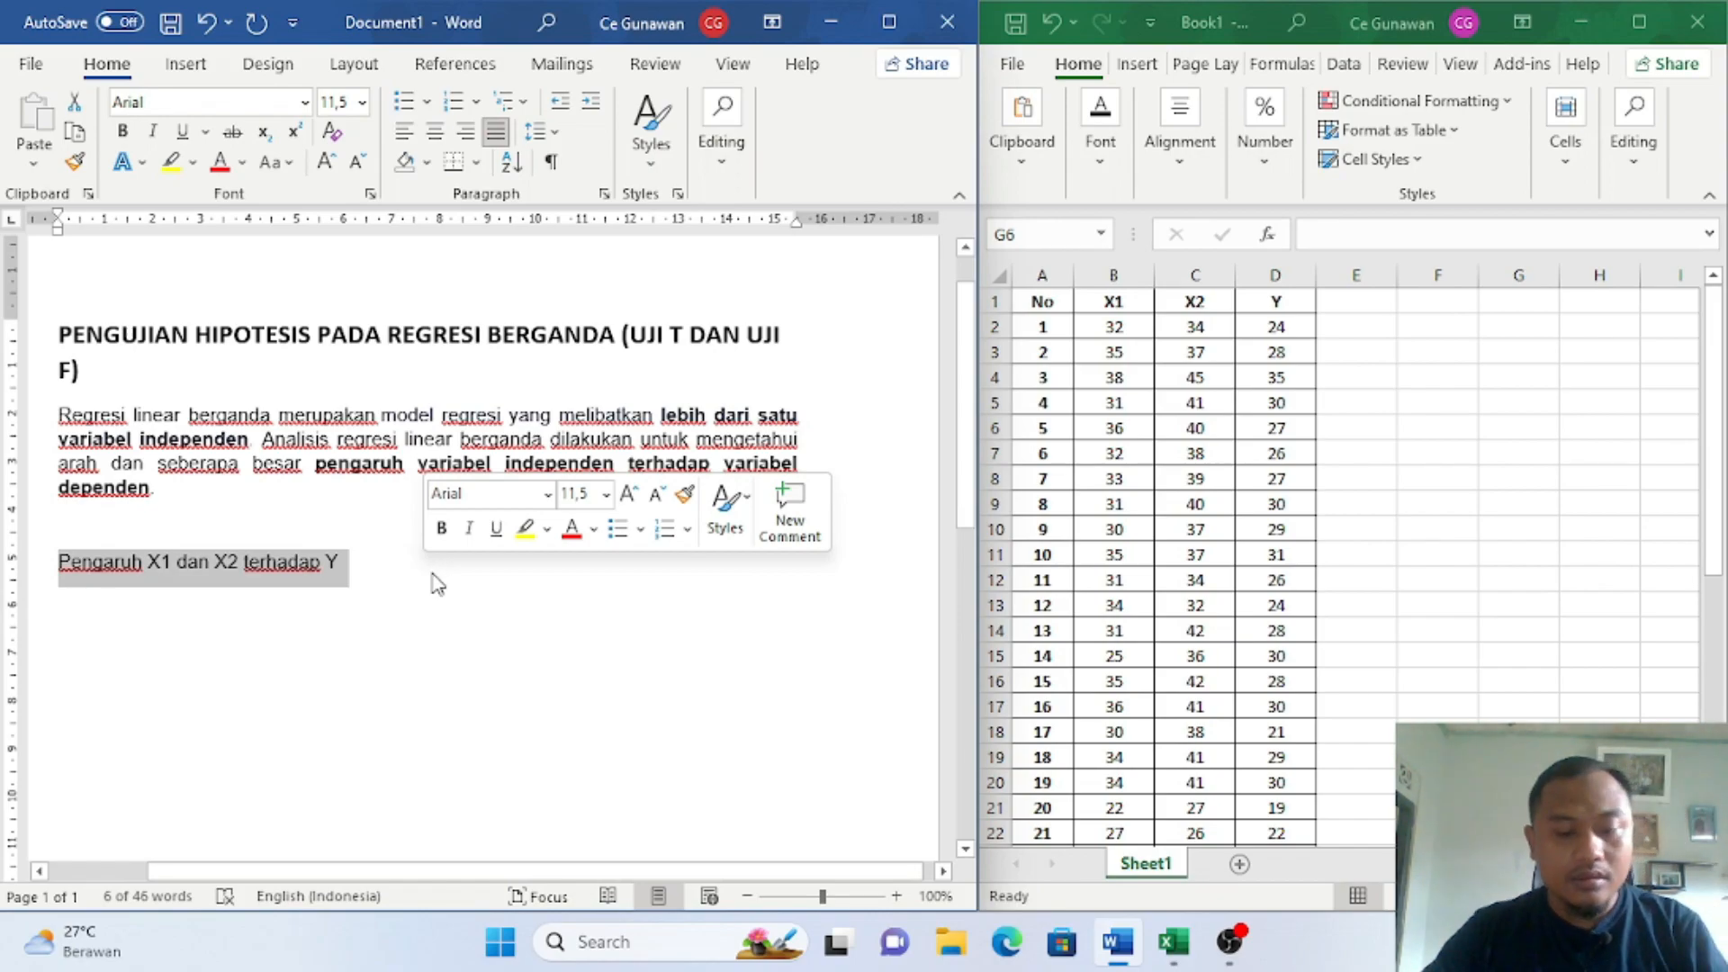
pyautogui.hotkey('ctrl', 'b')
pyautogui.scroll(-3, 466, 581)
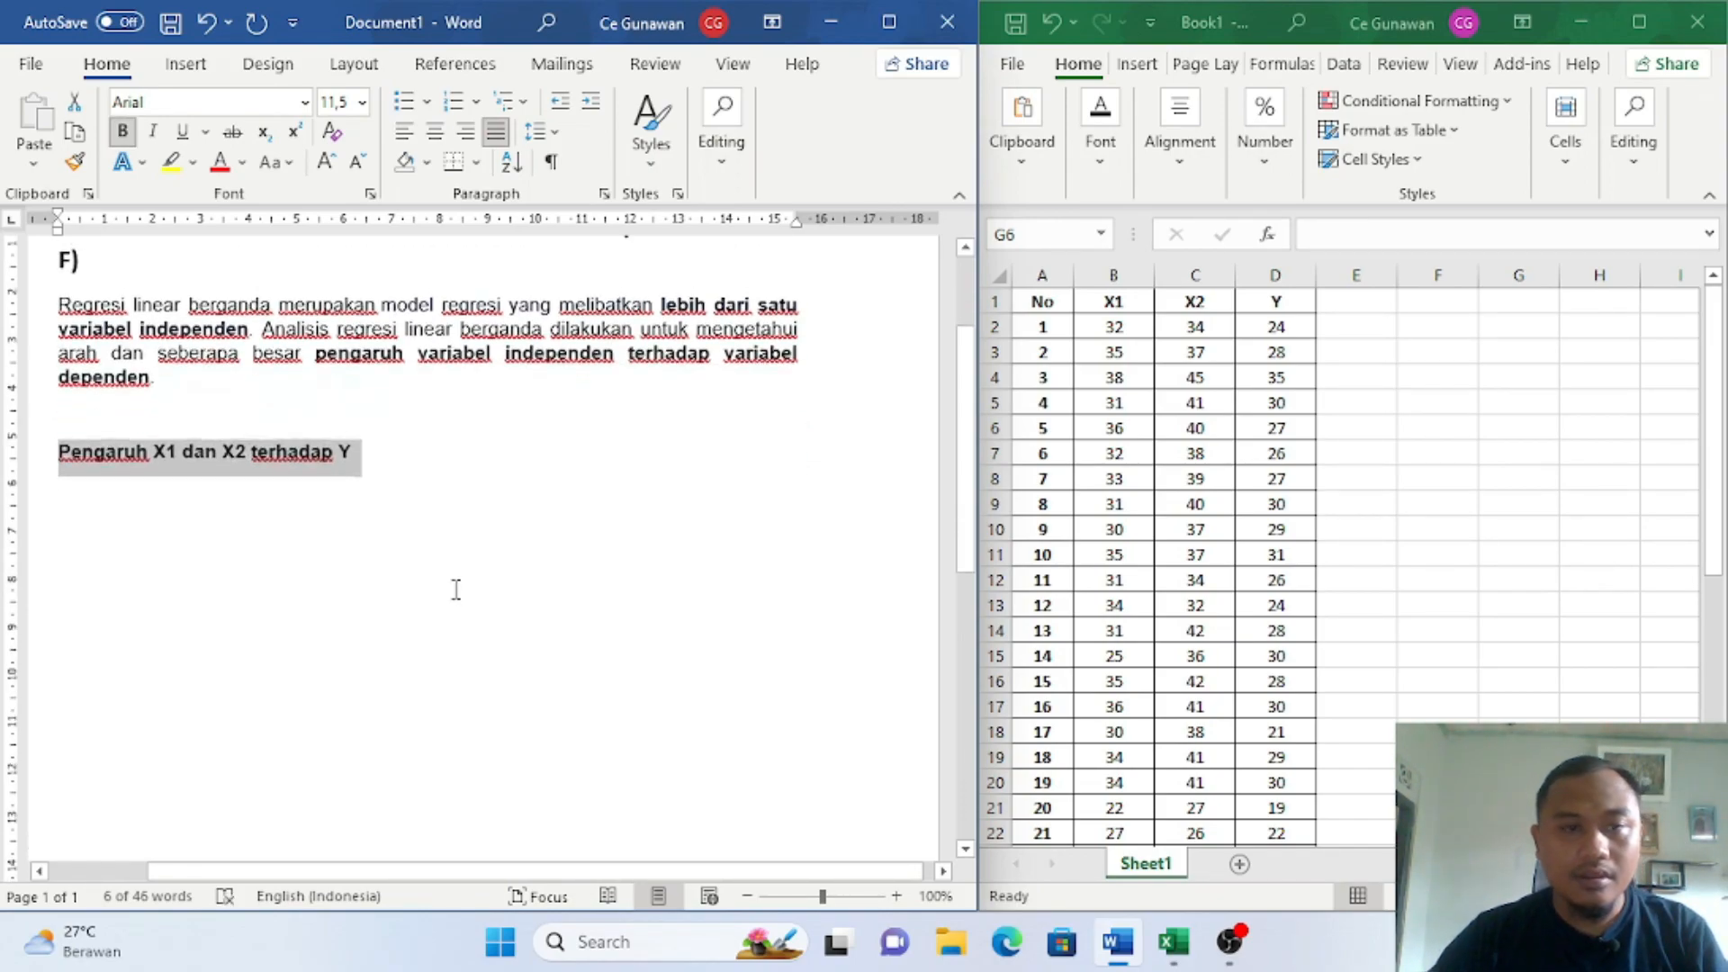
pyautogui.click(517, 573)
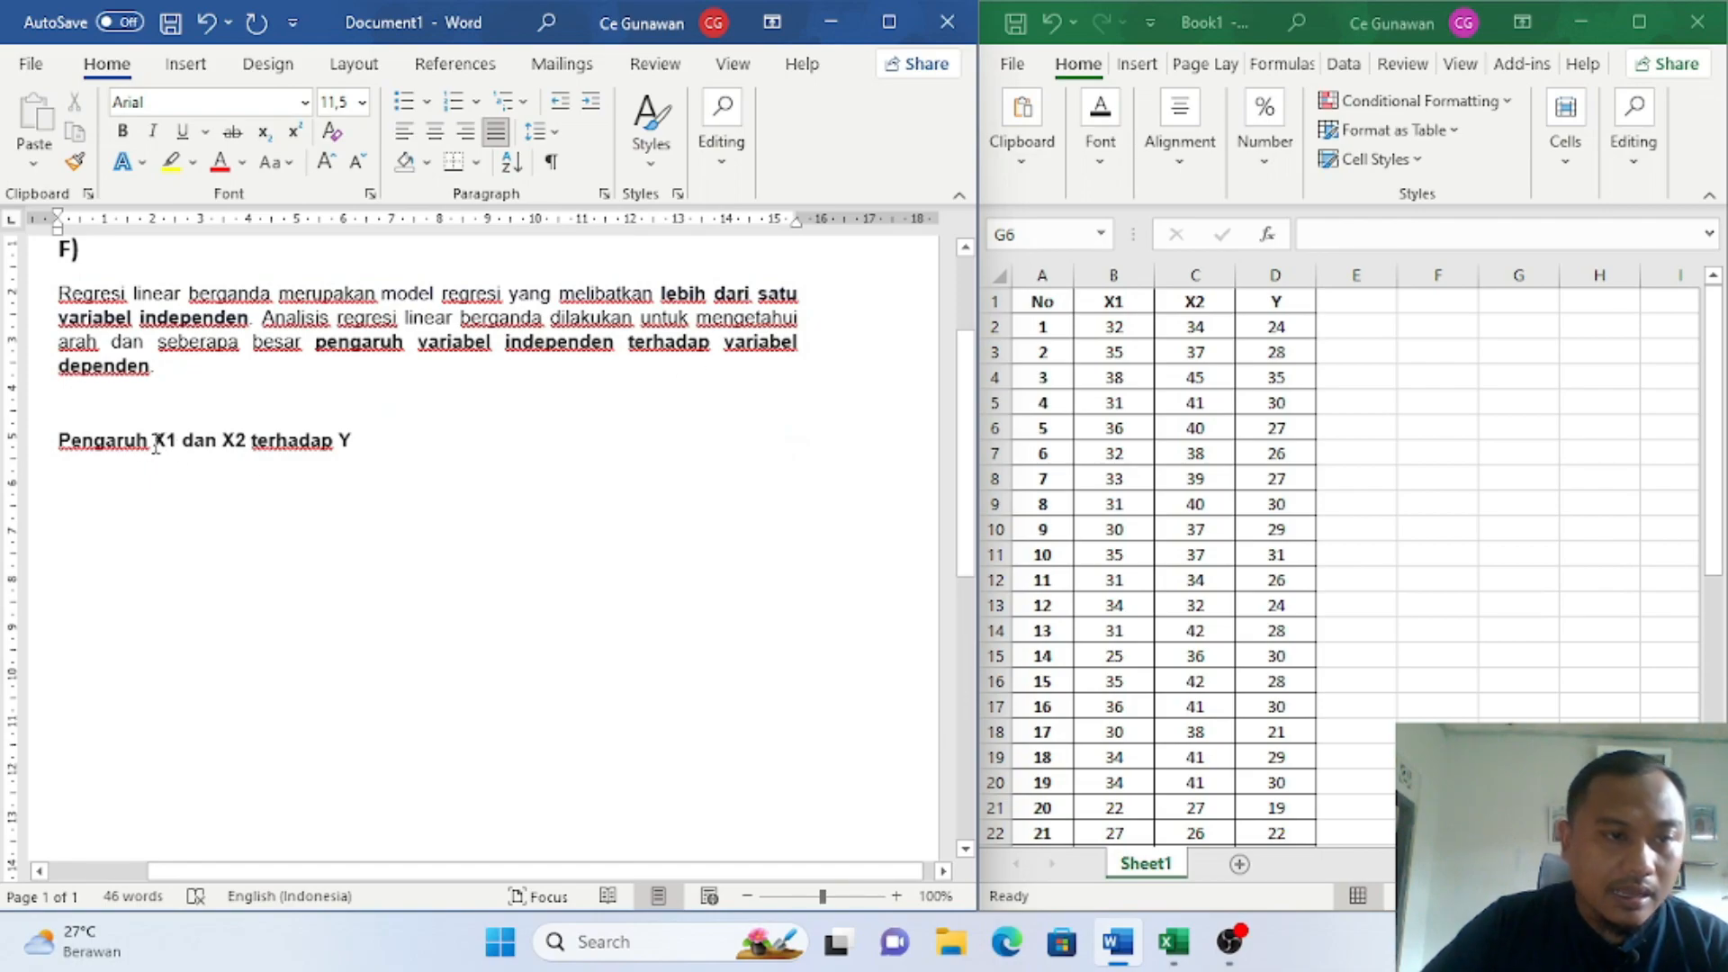
# Step: Examine the X1 and X2 variables in the new line, and their columns and the Y column in the Excel sheet
pyautogui.moveTo(154, 443); pyautogui.dragTo(245, 453)
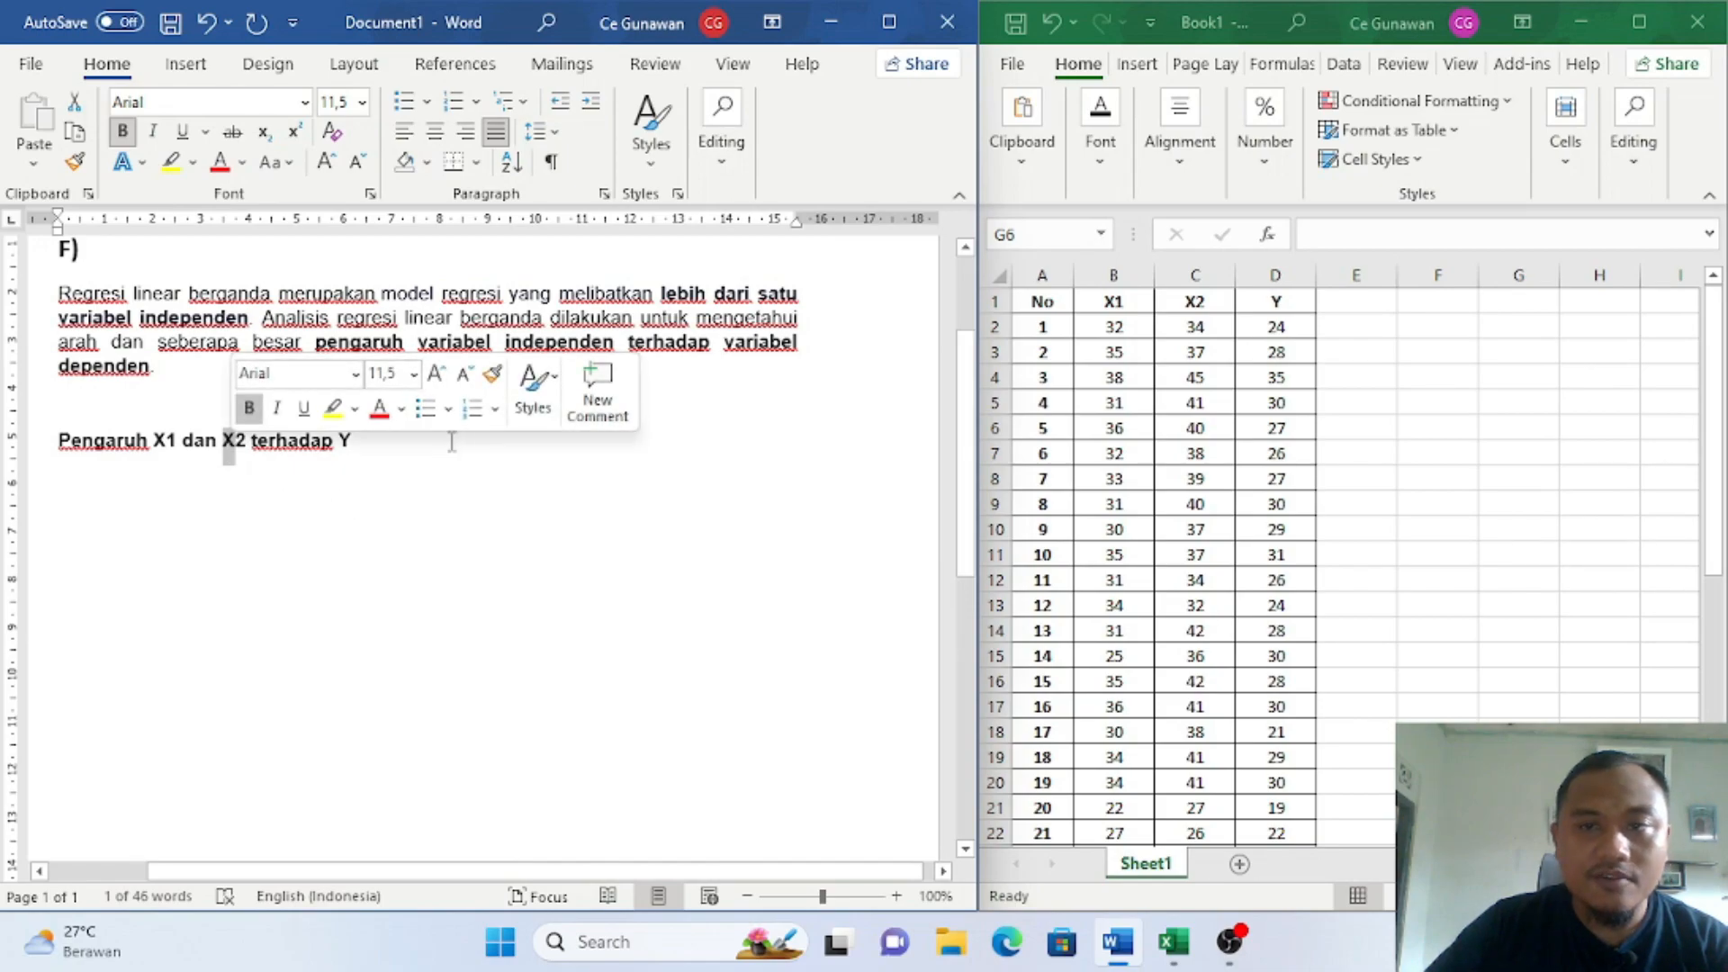
pyautogui.click(353, 442)
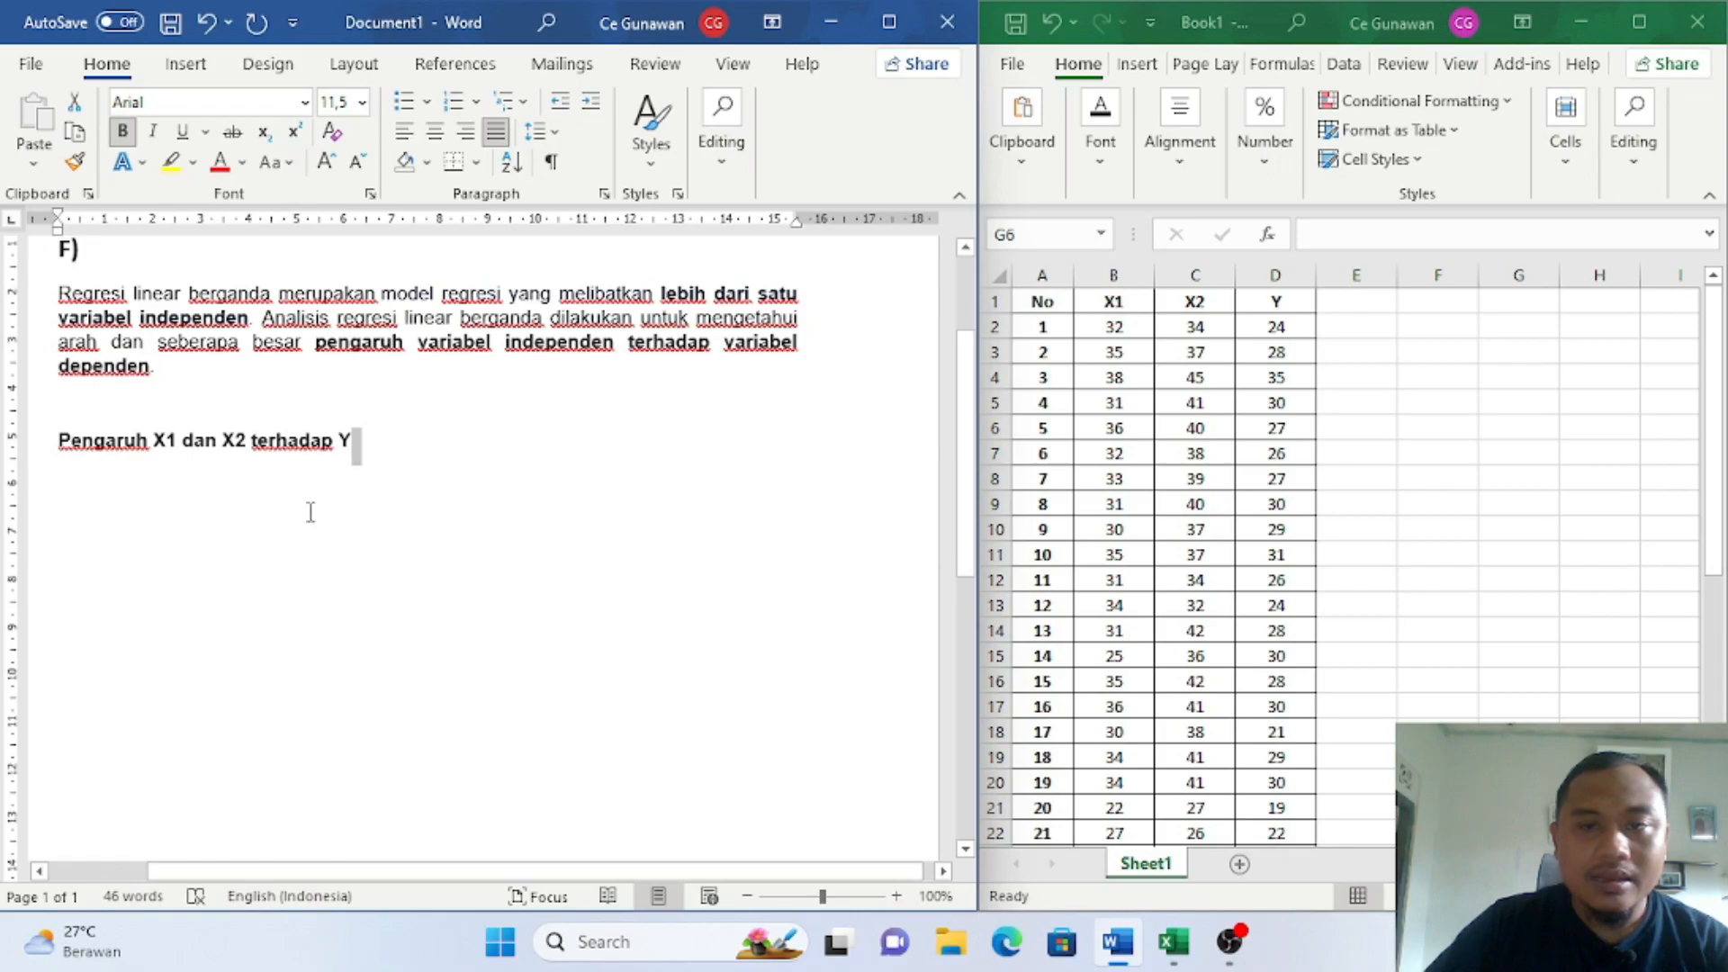
pyautogui.click(1193, 437)
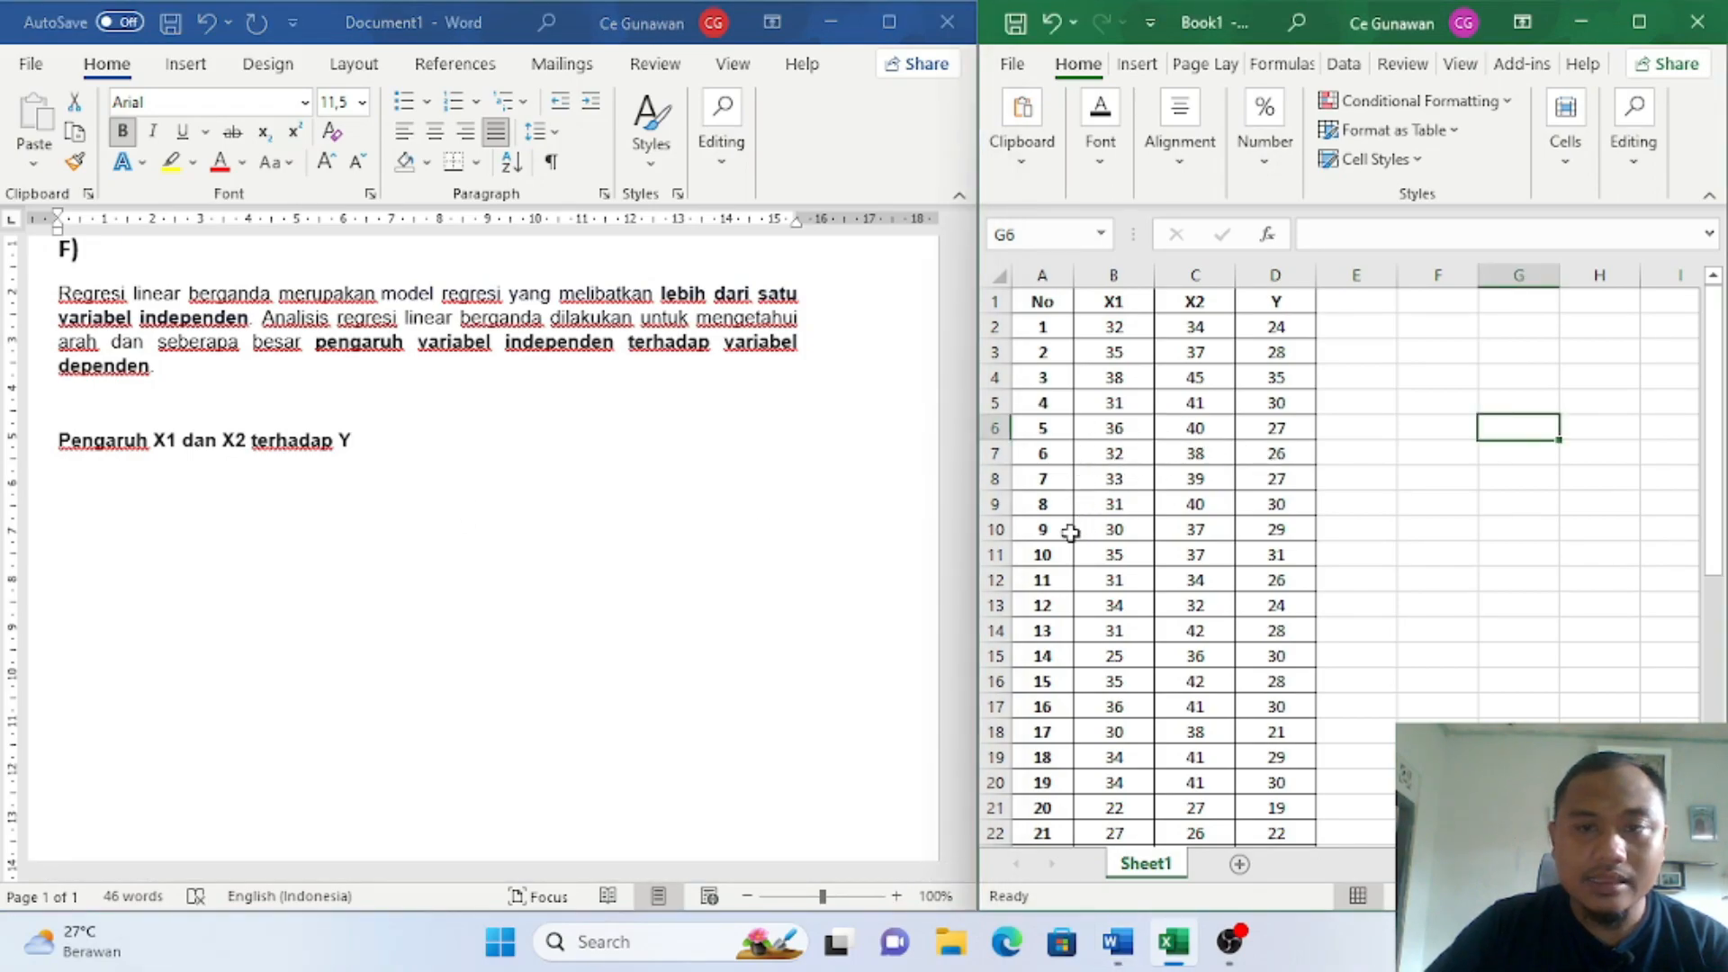
pyautogui.click(1113, 274)
pyautogui.click(1194, 275)
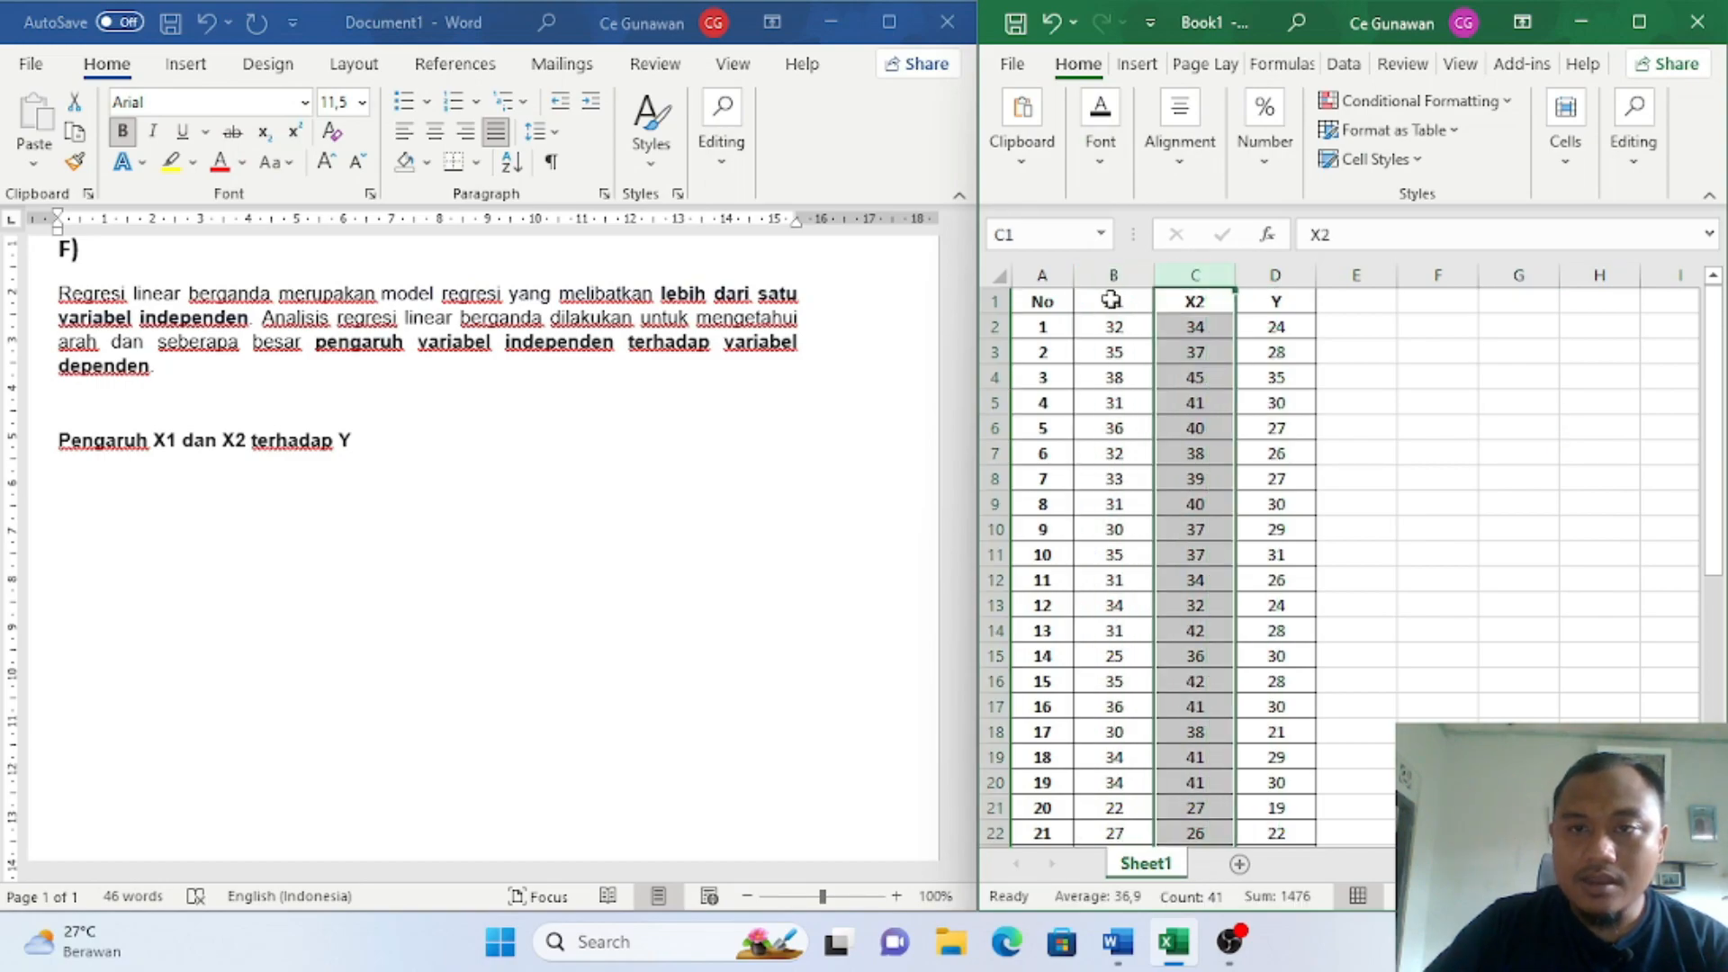
pyautogui.moveTo(1109, 275); pyautogui.dragTo(1193, 274)
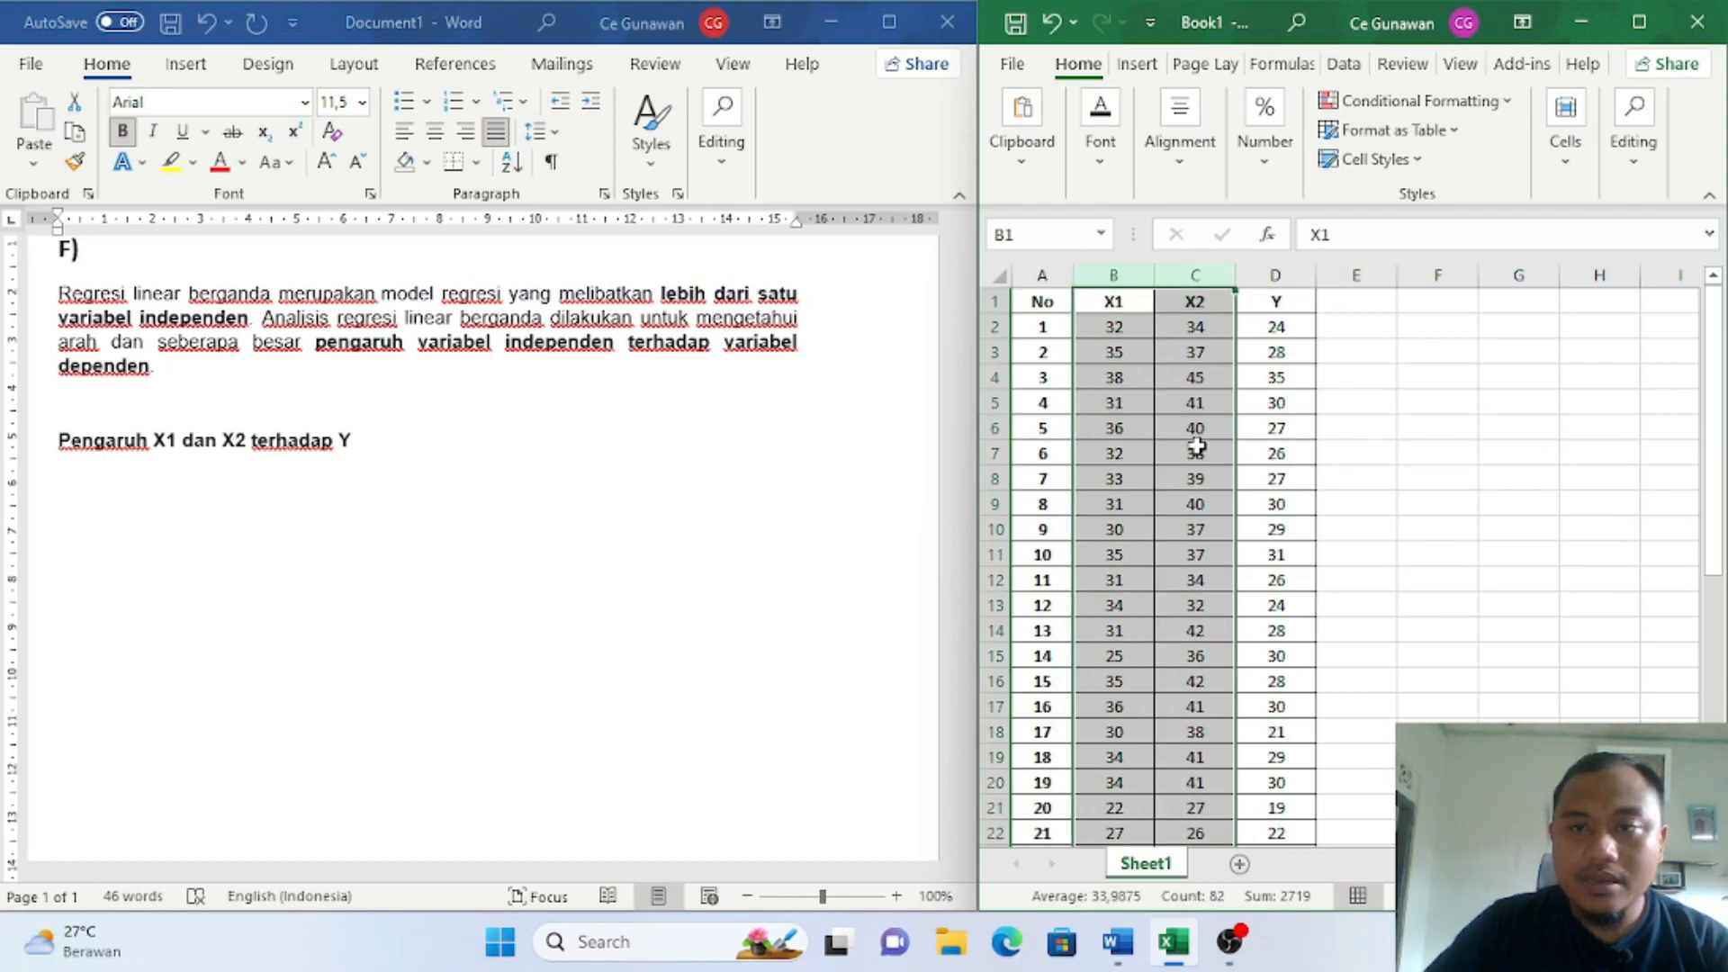
pyautogui.click(1289, 272)
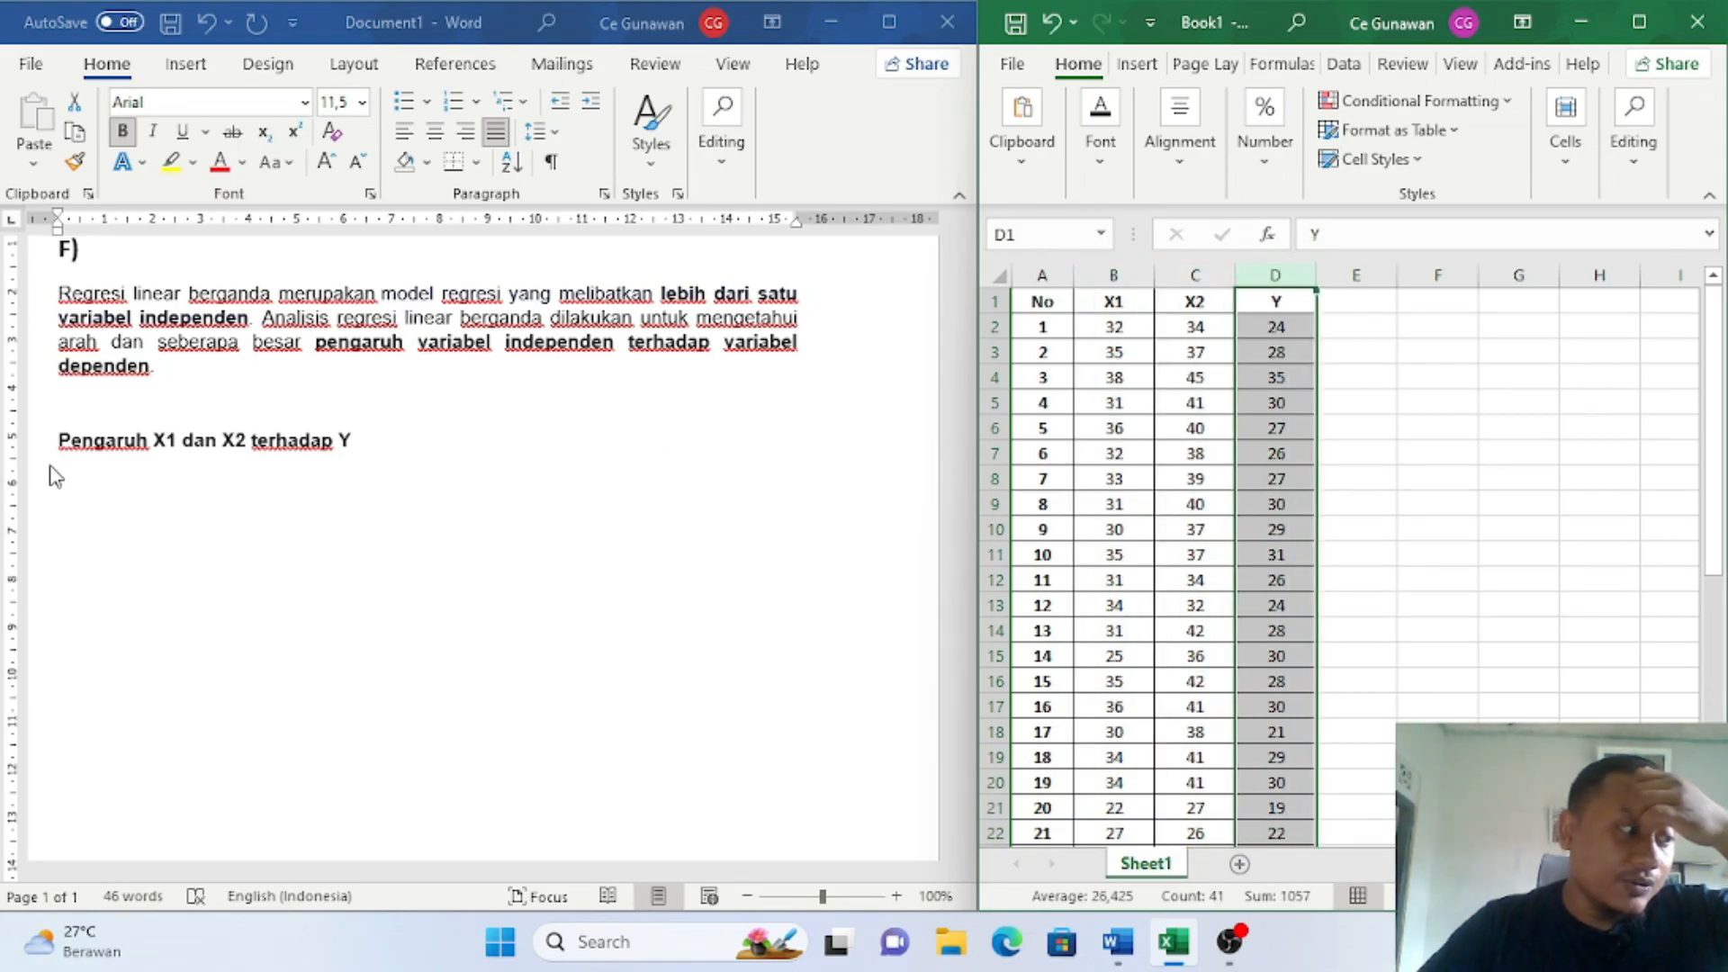
# Step: In the Word document, start a numbered list below the bold line with the question "Apakah X1 berpengaruh terhadap Y?"
pyautogui.click(378, 476)
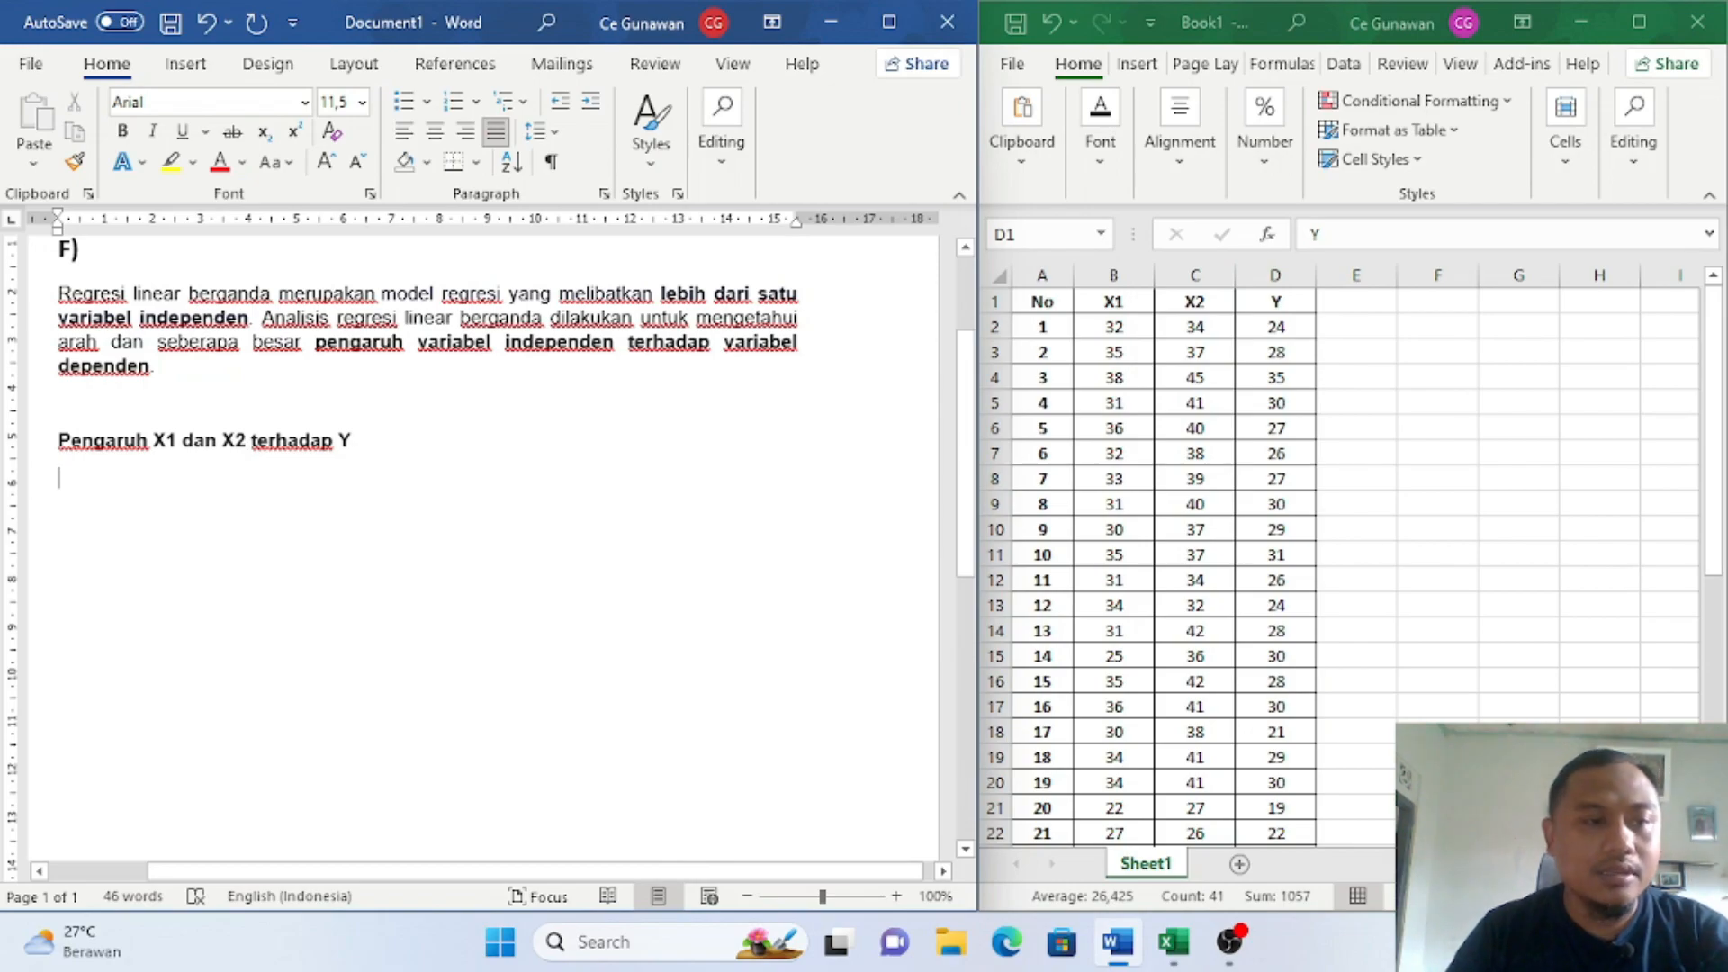
pyautogui.press('Return')
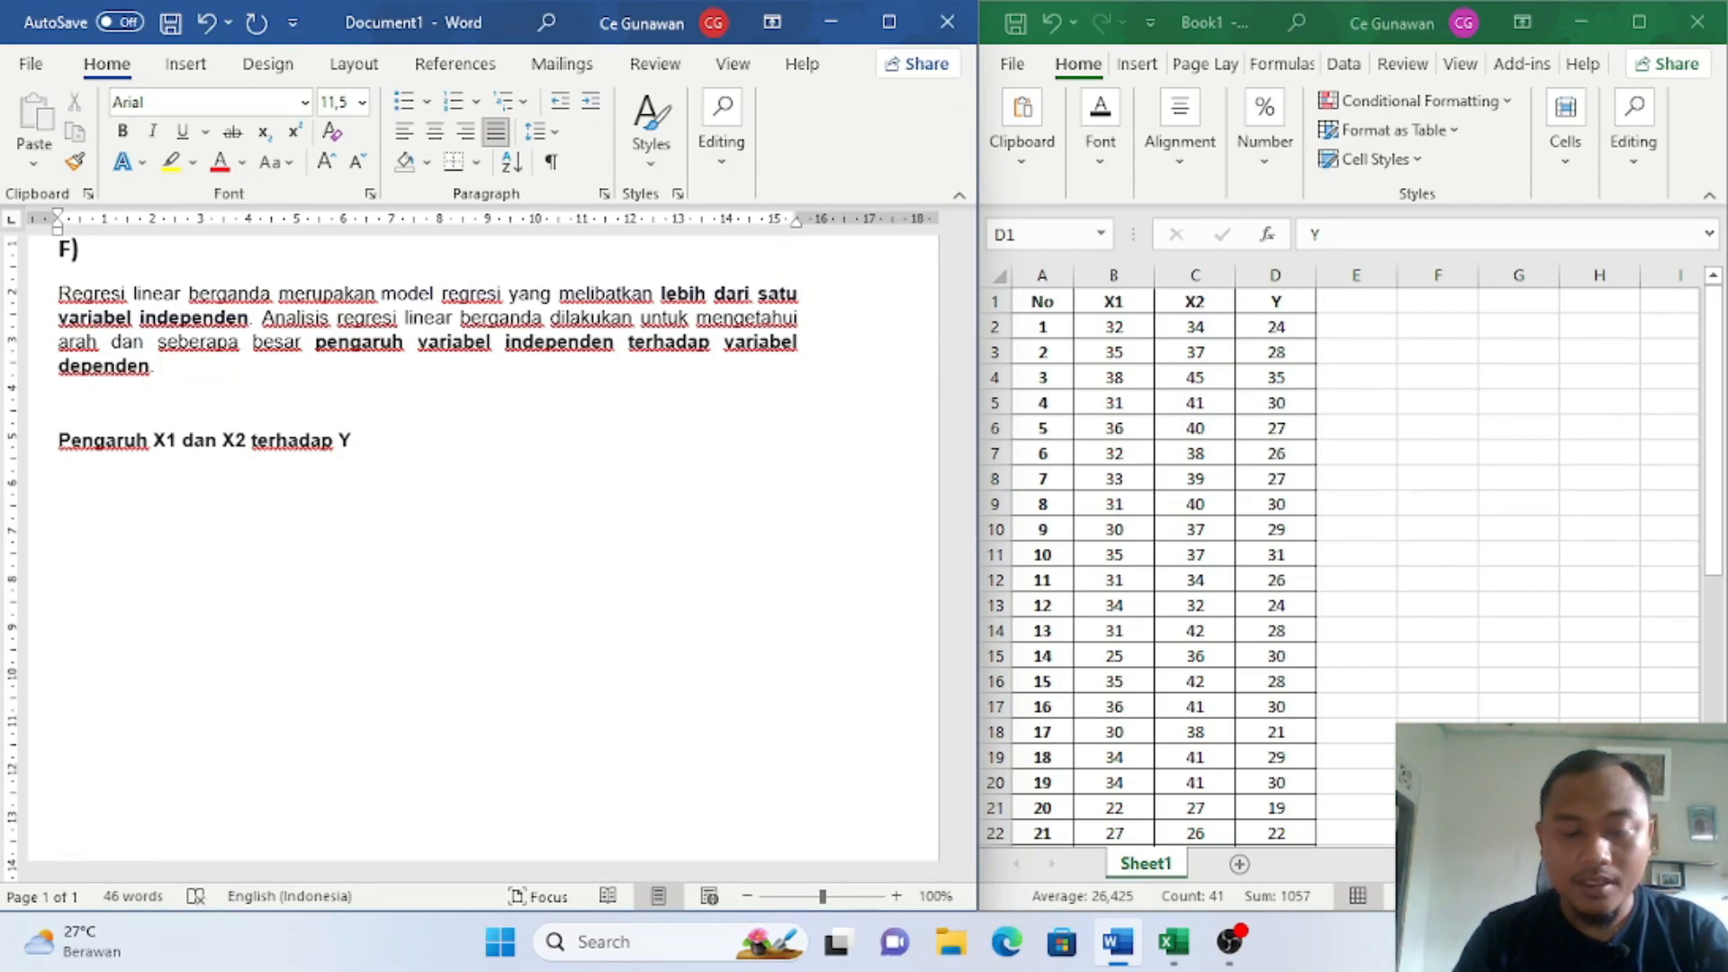
pyautogui.write('1.')
pyautogui.hotkey('shift', 'Tab')
pyautogui.write('Ap')
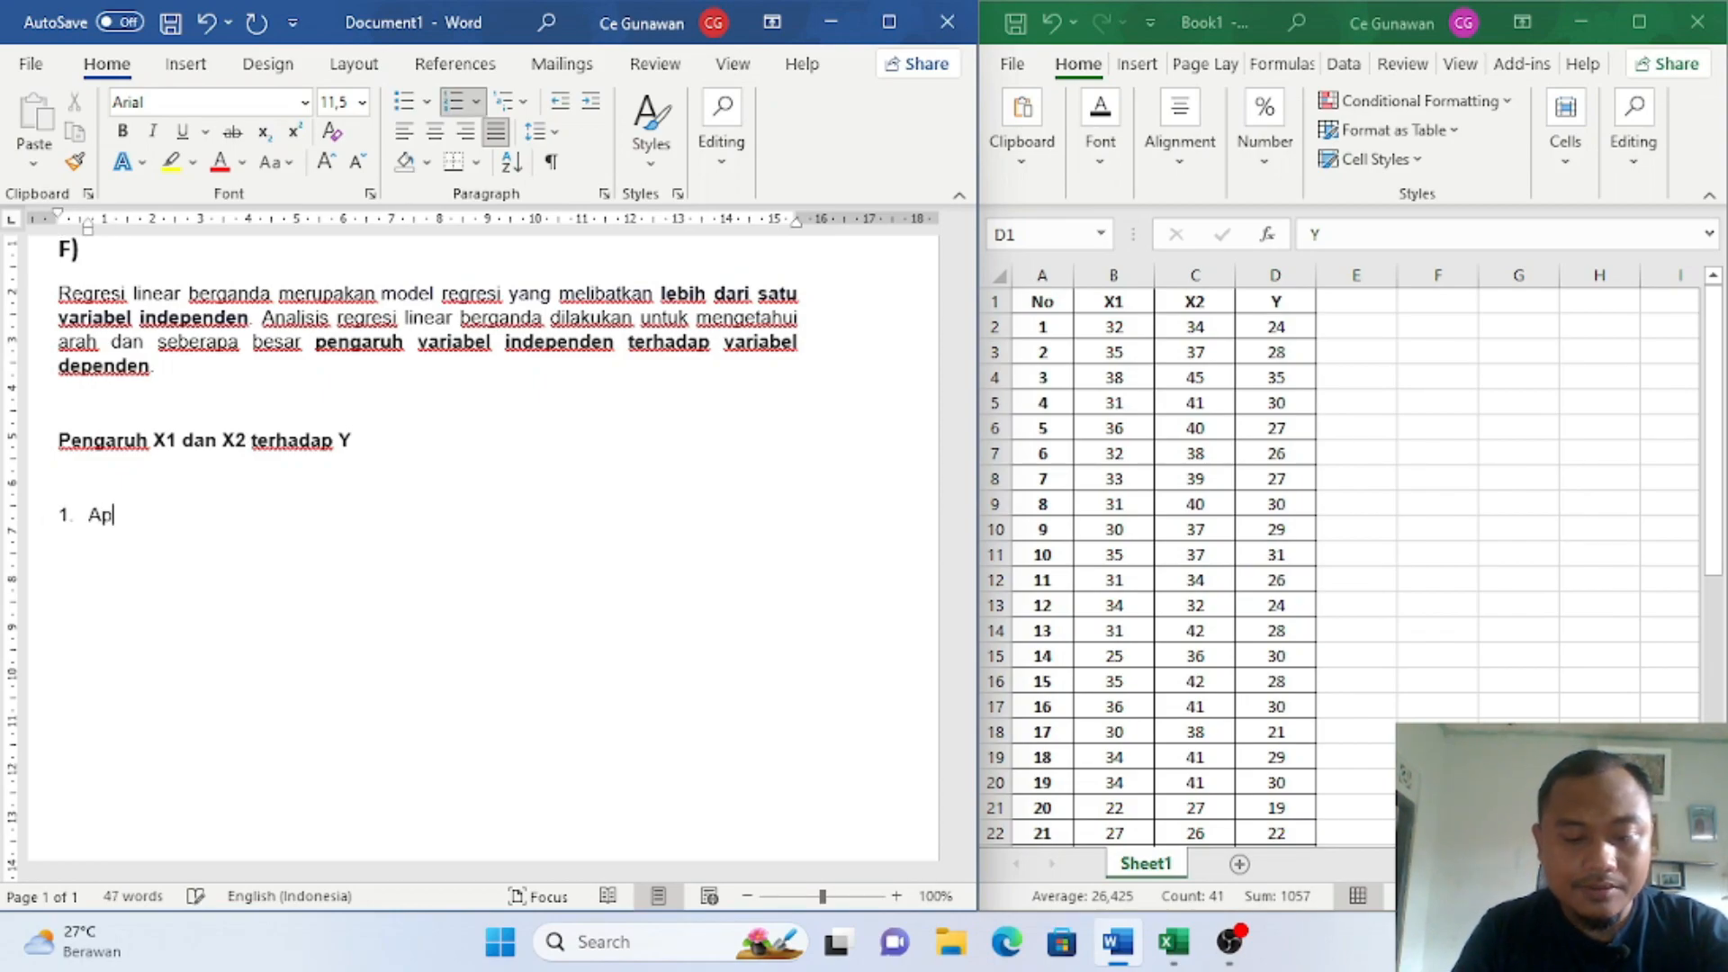
pyautogui.write('akah X')
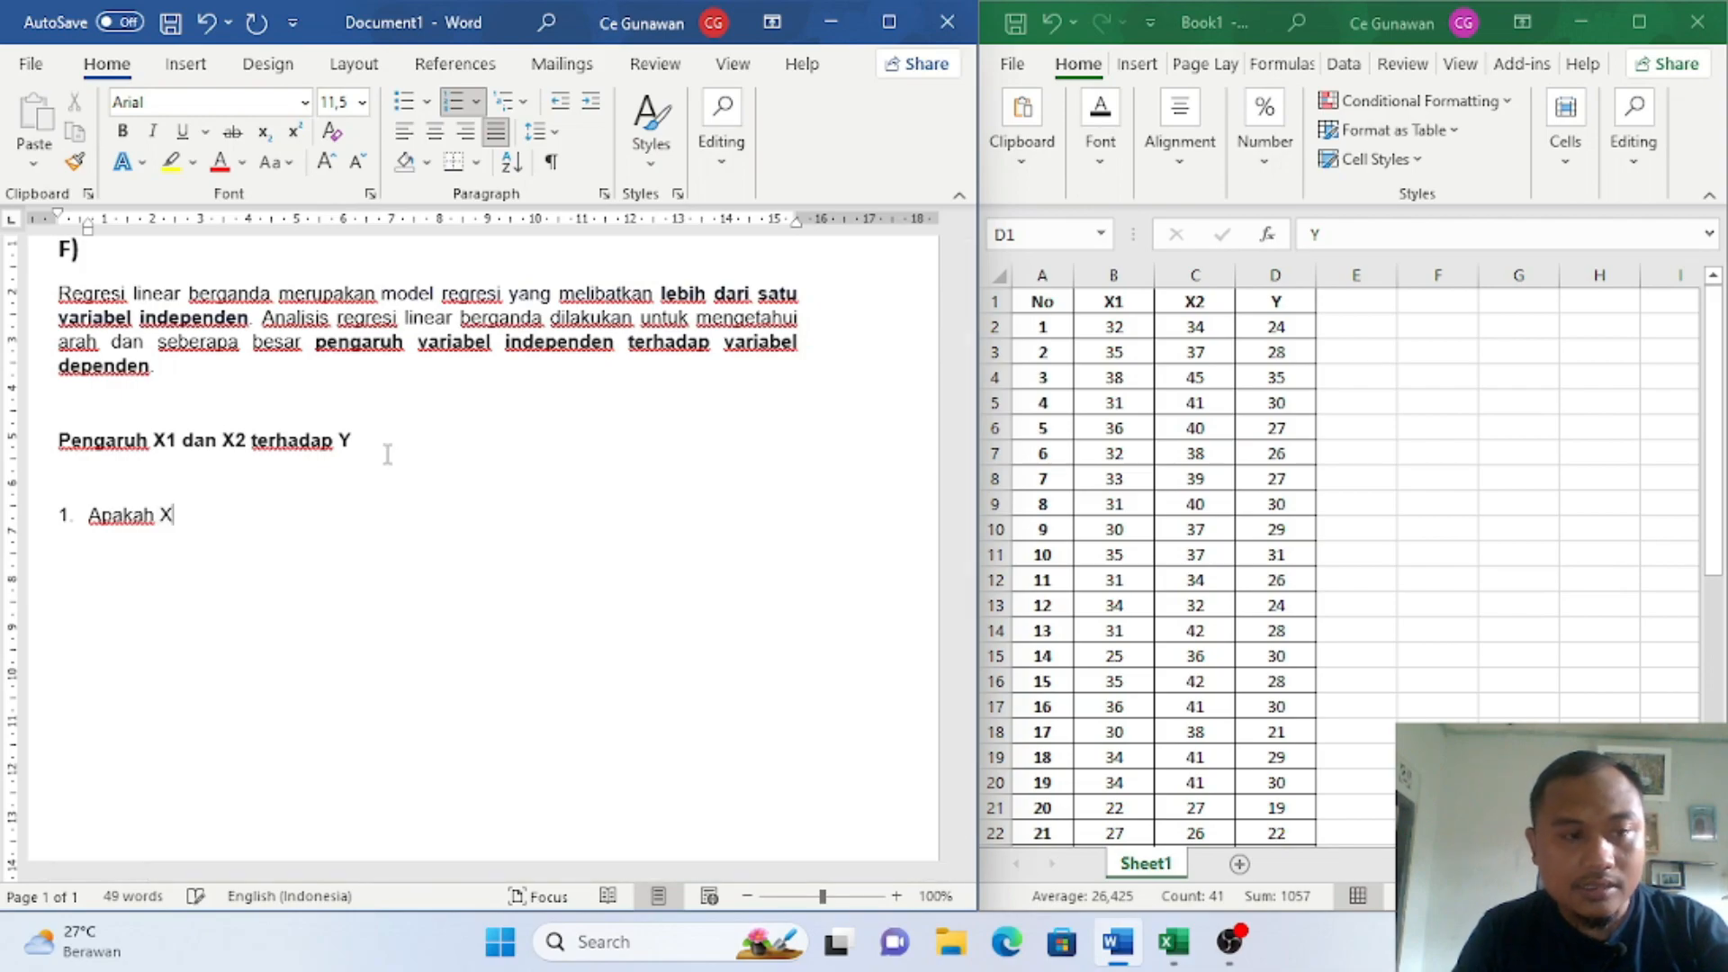
pyautogui.write('1 berpen')
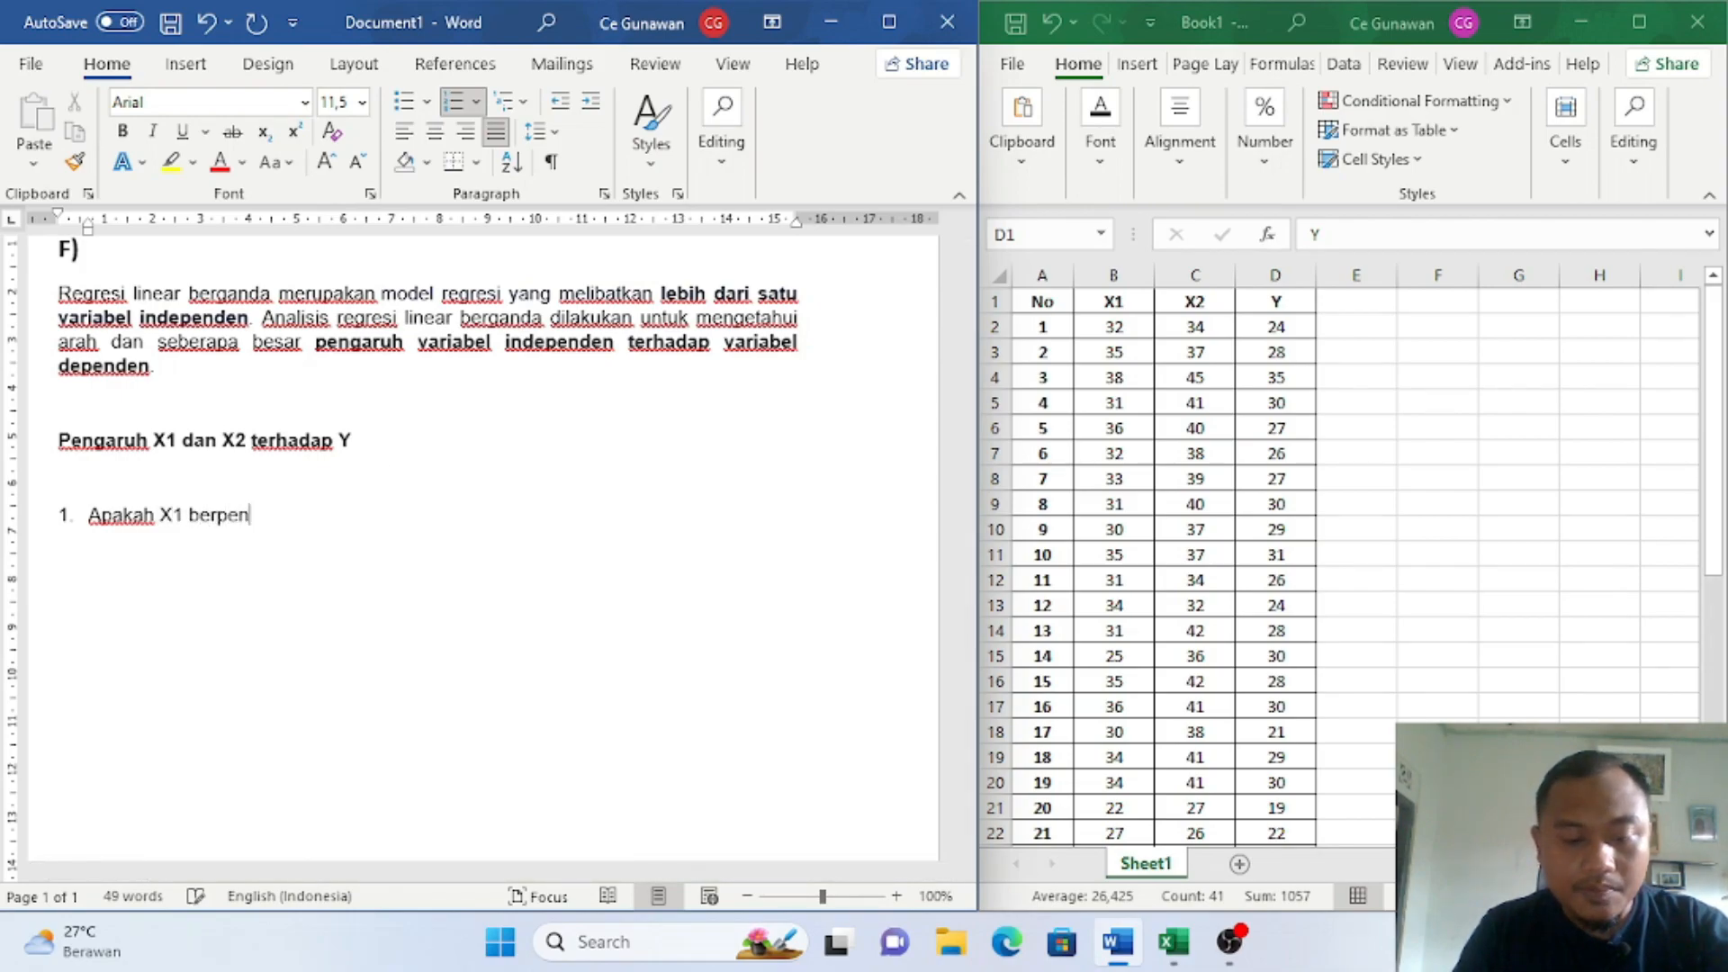
pyautogui.write('garuh terhada')
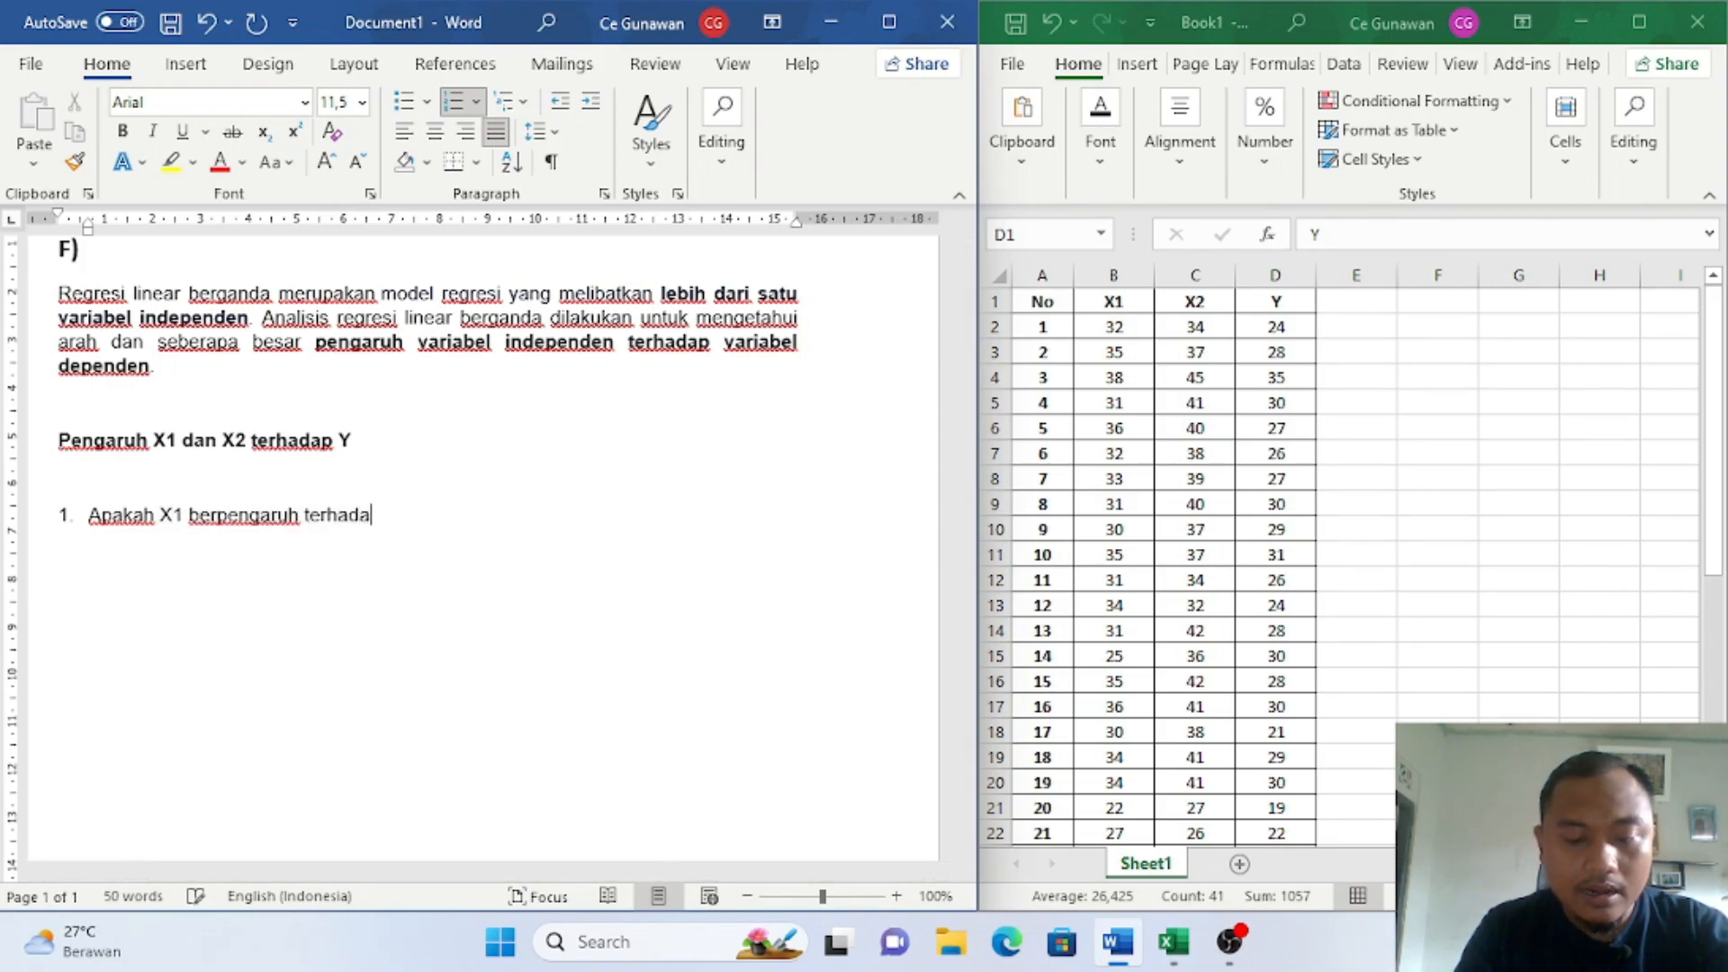
pyautogui.write('p Y?')
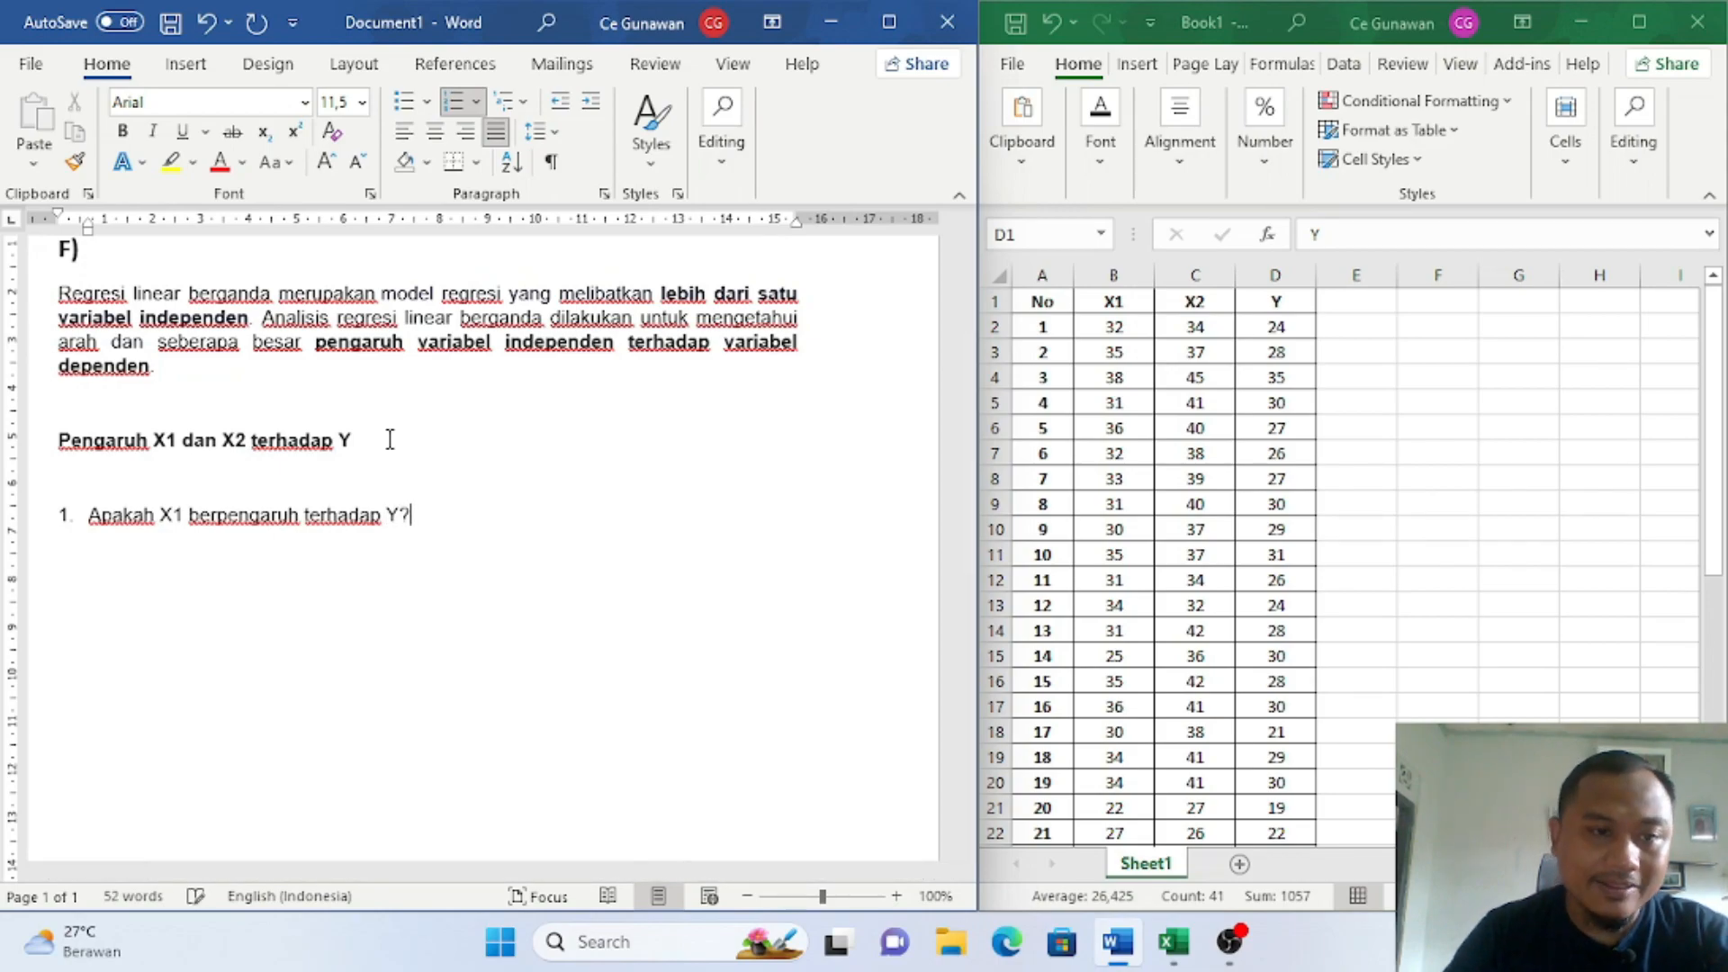
# Step: Duplicate the first question as list item 2 and change it to "Apakah X2 berpengaruh terhadap Y?"
pyautogui.moveTo(422, 520); pyautogui.dragTo(5, 524)
pyautogui.click(462, 531)
pyautogui.press('Return')
pyautogui.write('Apakah X1 berpengaruh terhadap Y?')
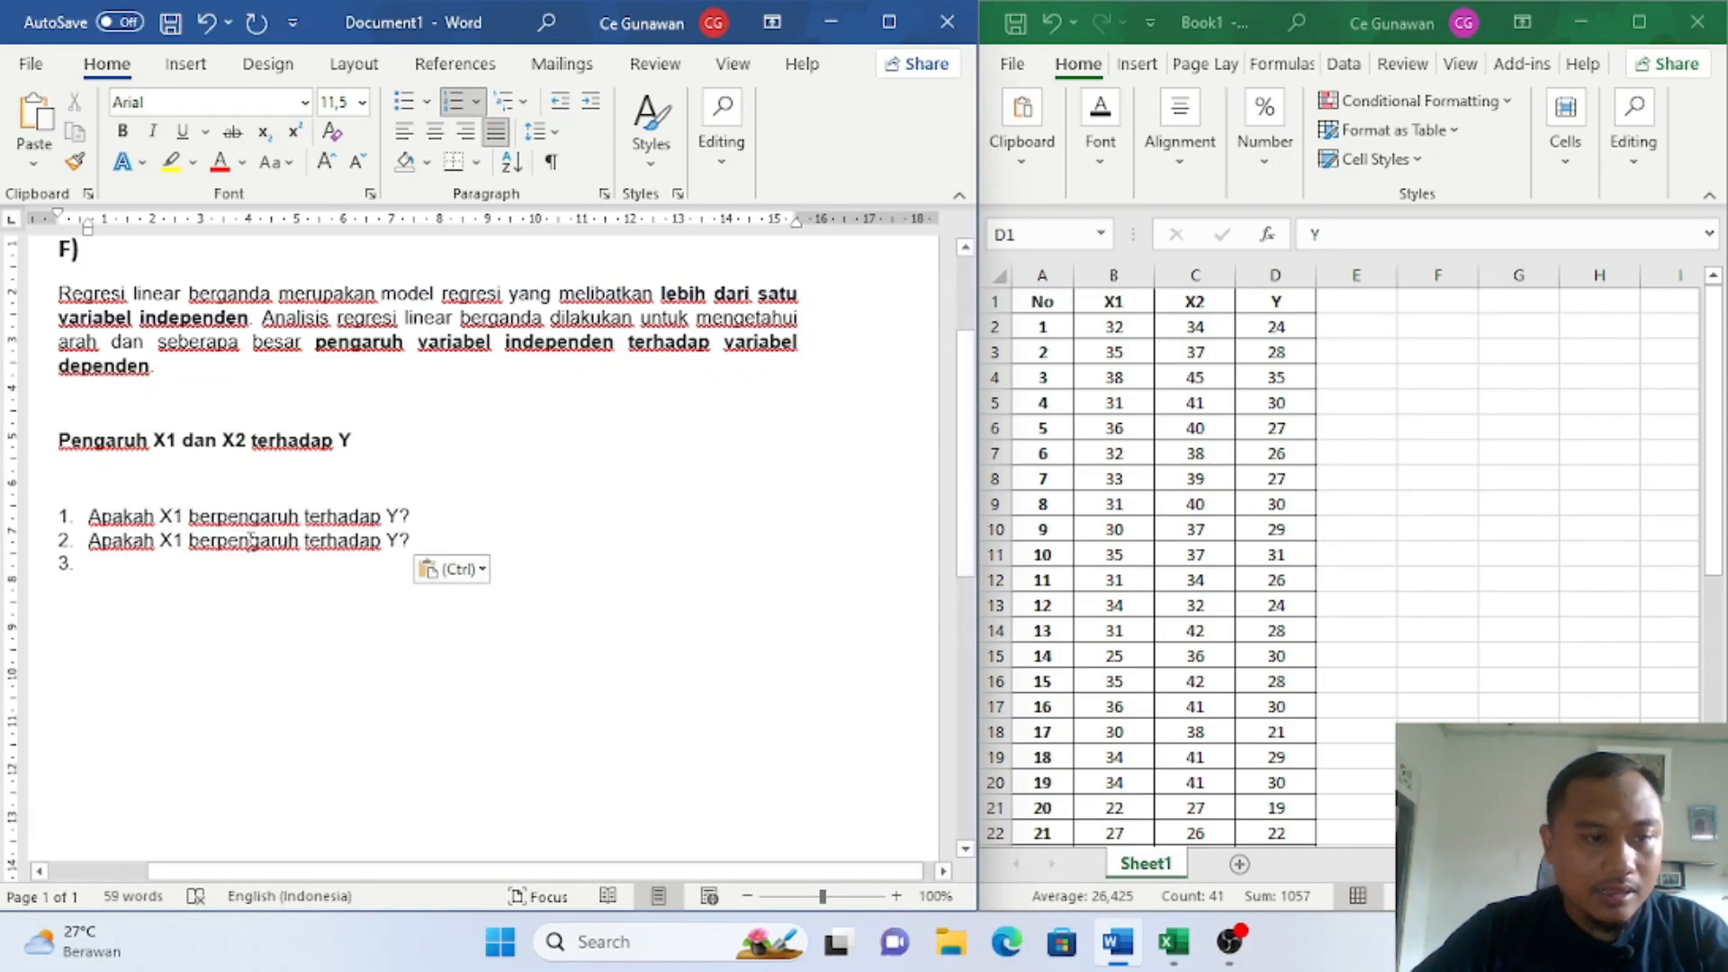
pyautogui.click(183, 543)
pyautogui.press('BackSpace')
pyautogui.write('2')
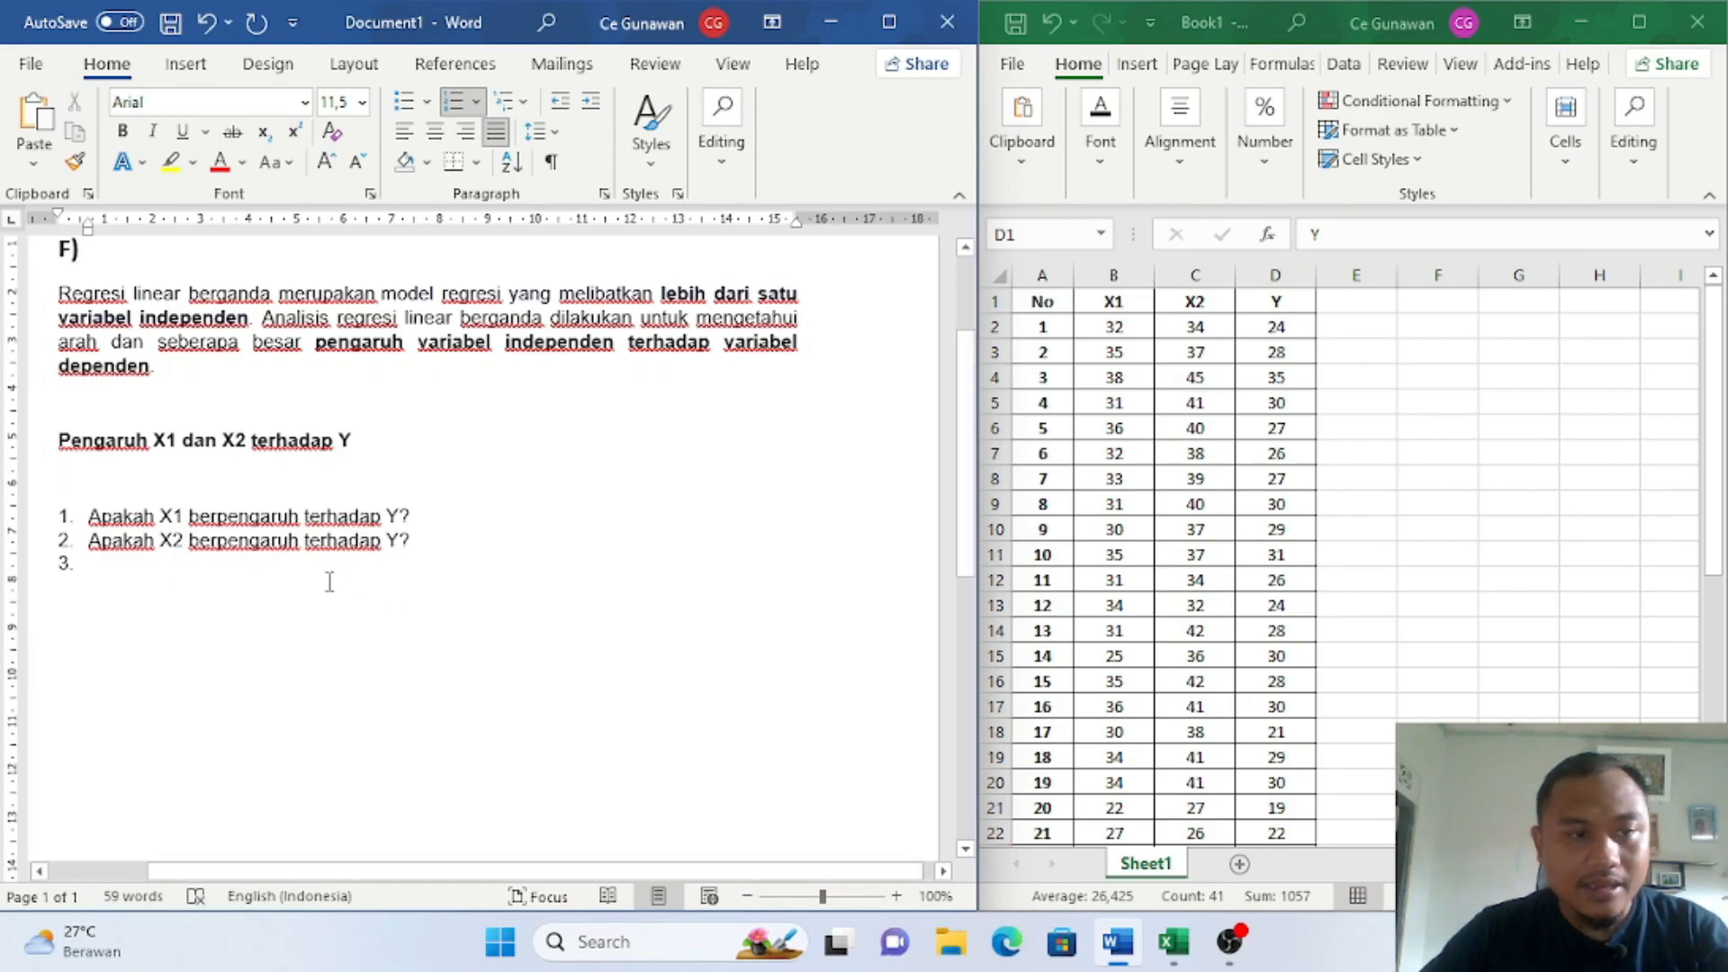
# Step: Add list item 3 as "Apakah X1 dan X2 berpengaruh terhadap Y?" and end the numbered list after it
pyautogui.click(178, 565)
pyautogui.write('Apakah X1 berpengaruh terhadap Y?')
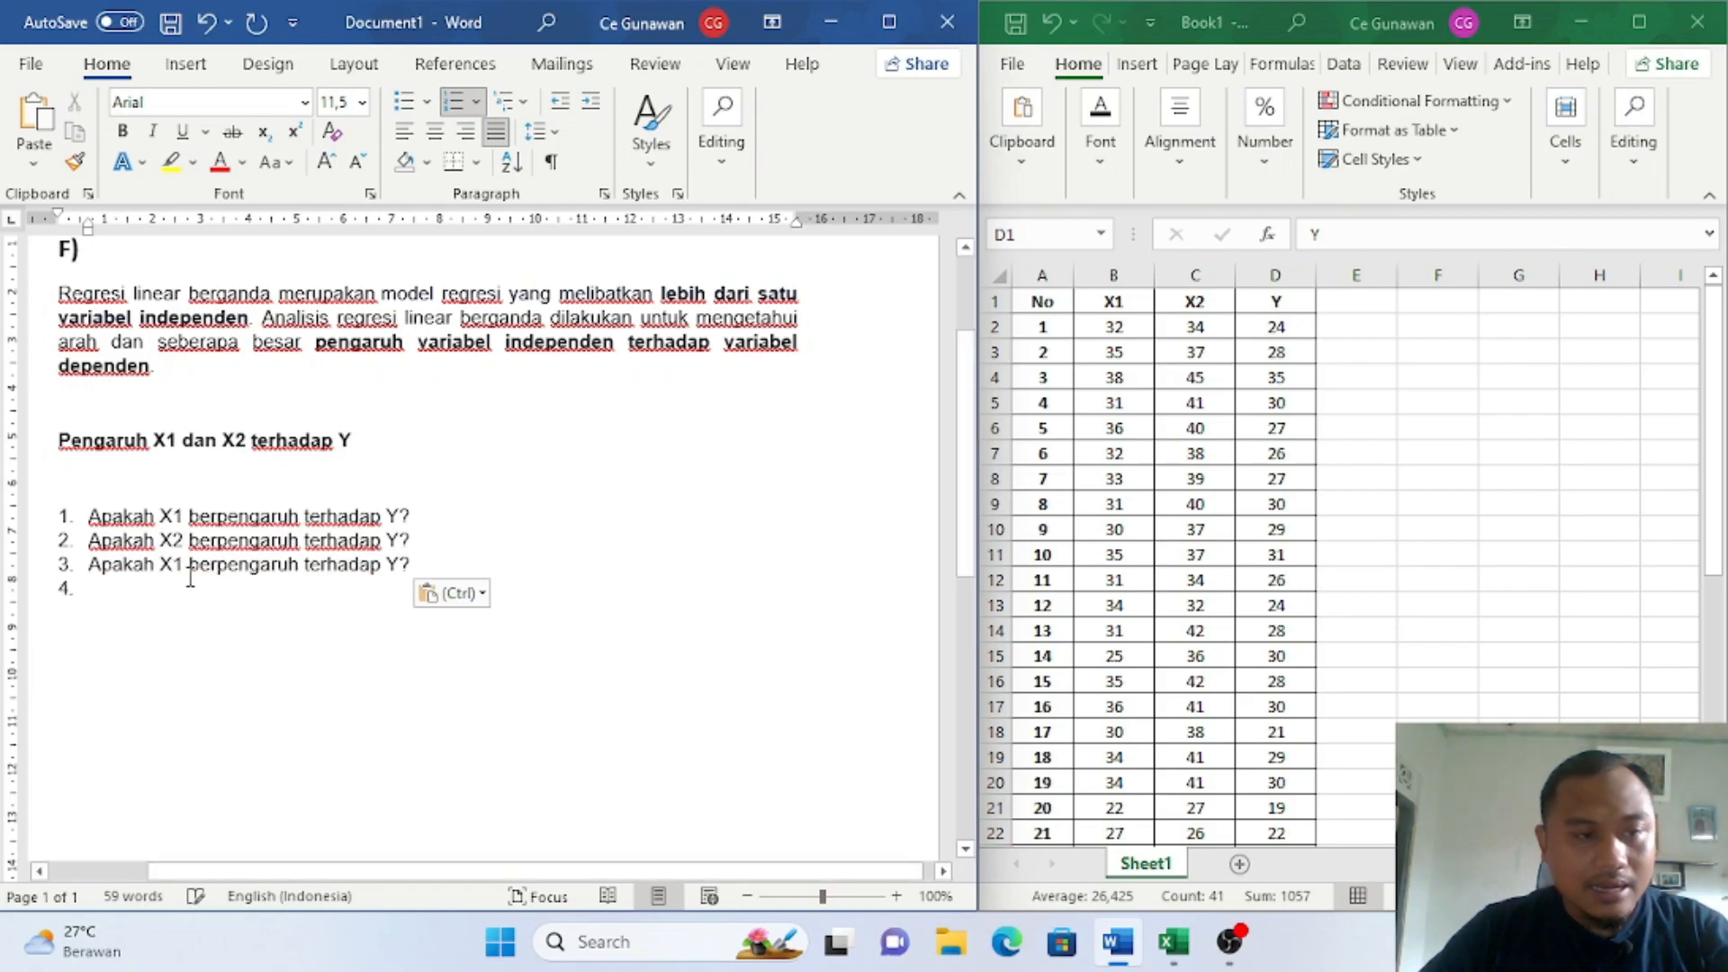
pyautogui.click(190, 569)
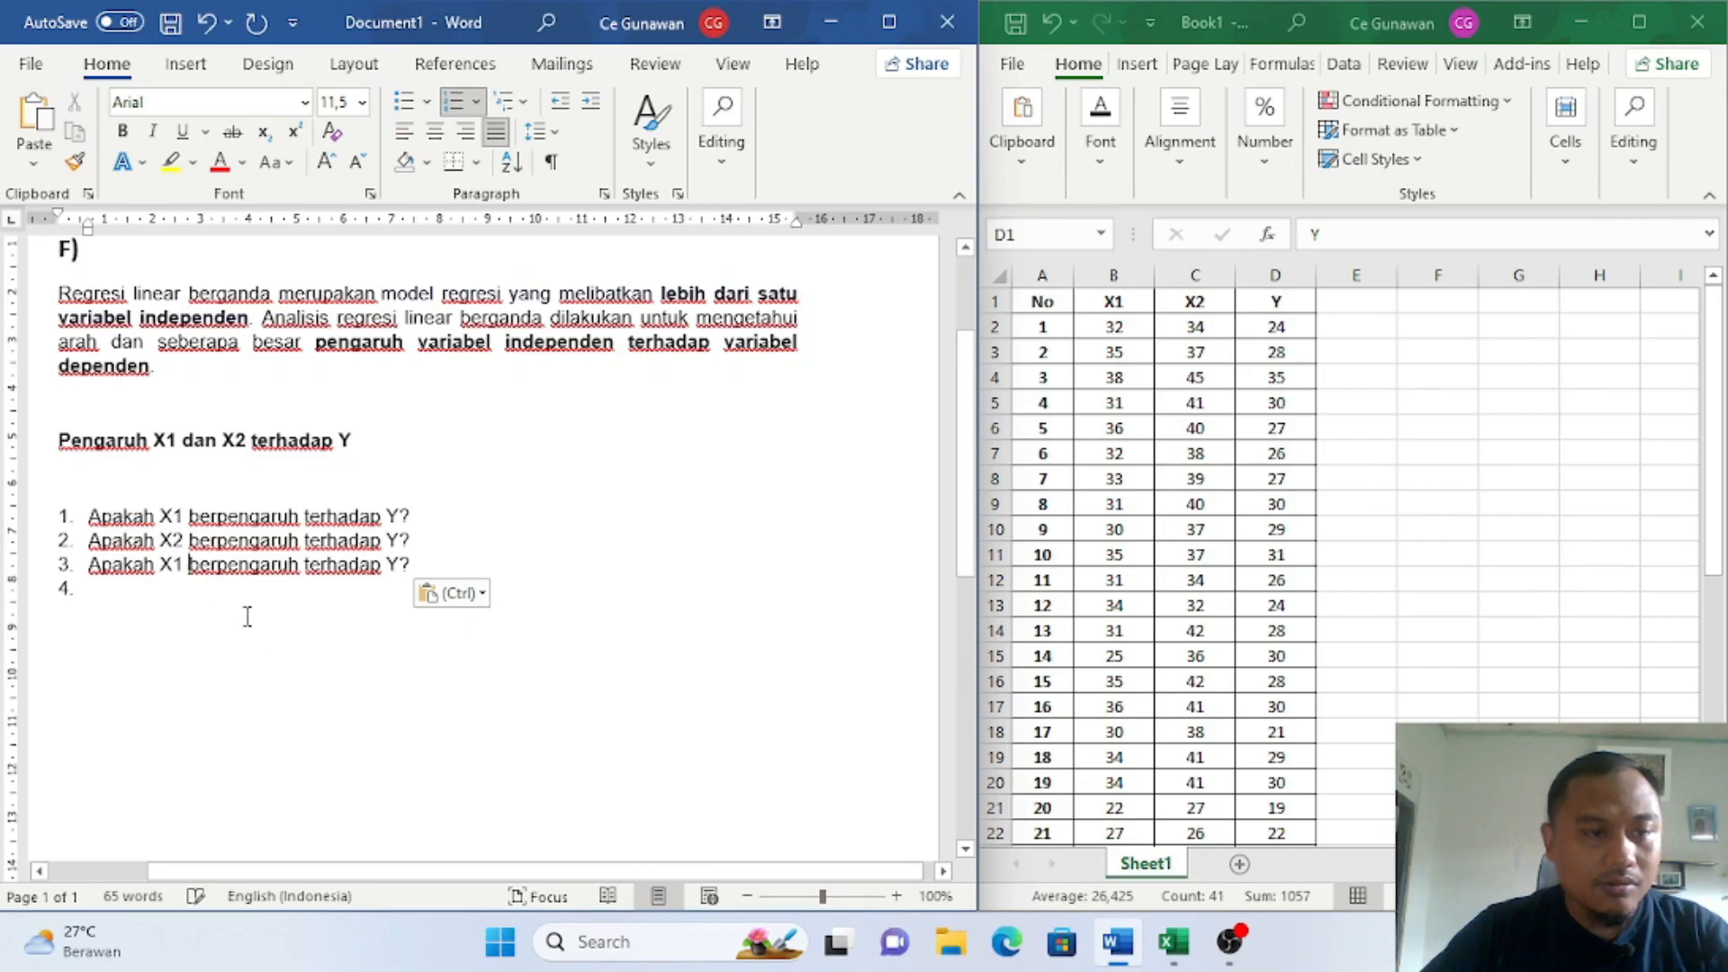
pyautogui.write('dan X2')
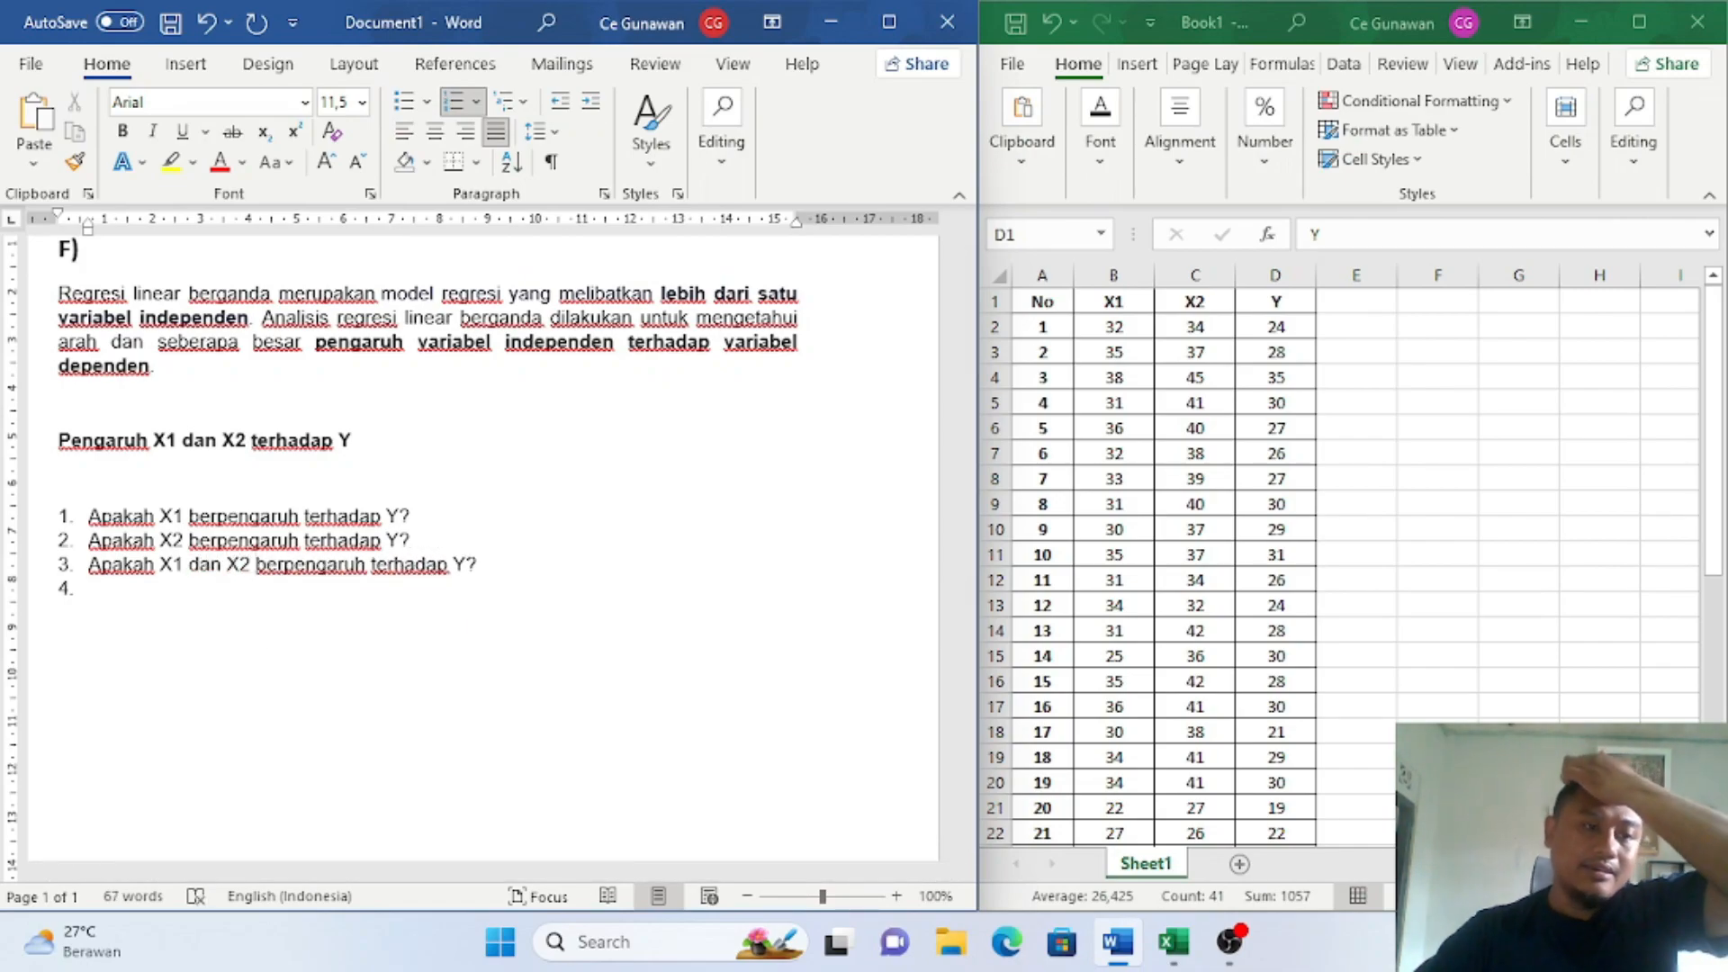
pyautogui.click(241, 612)
pyautogui.press('BackSpace')
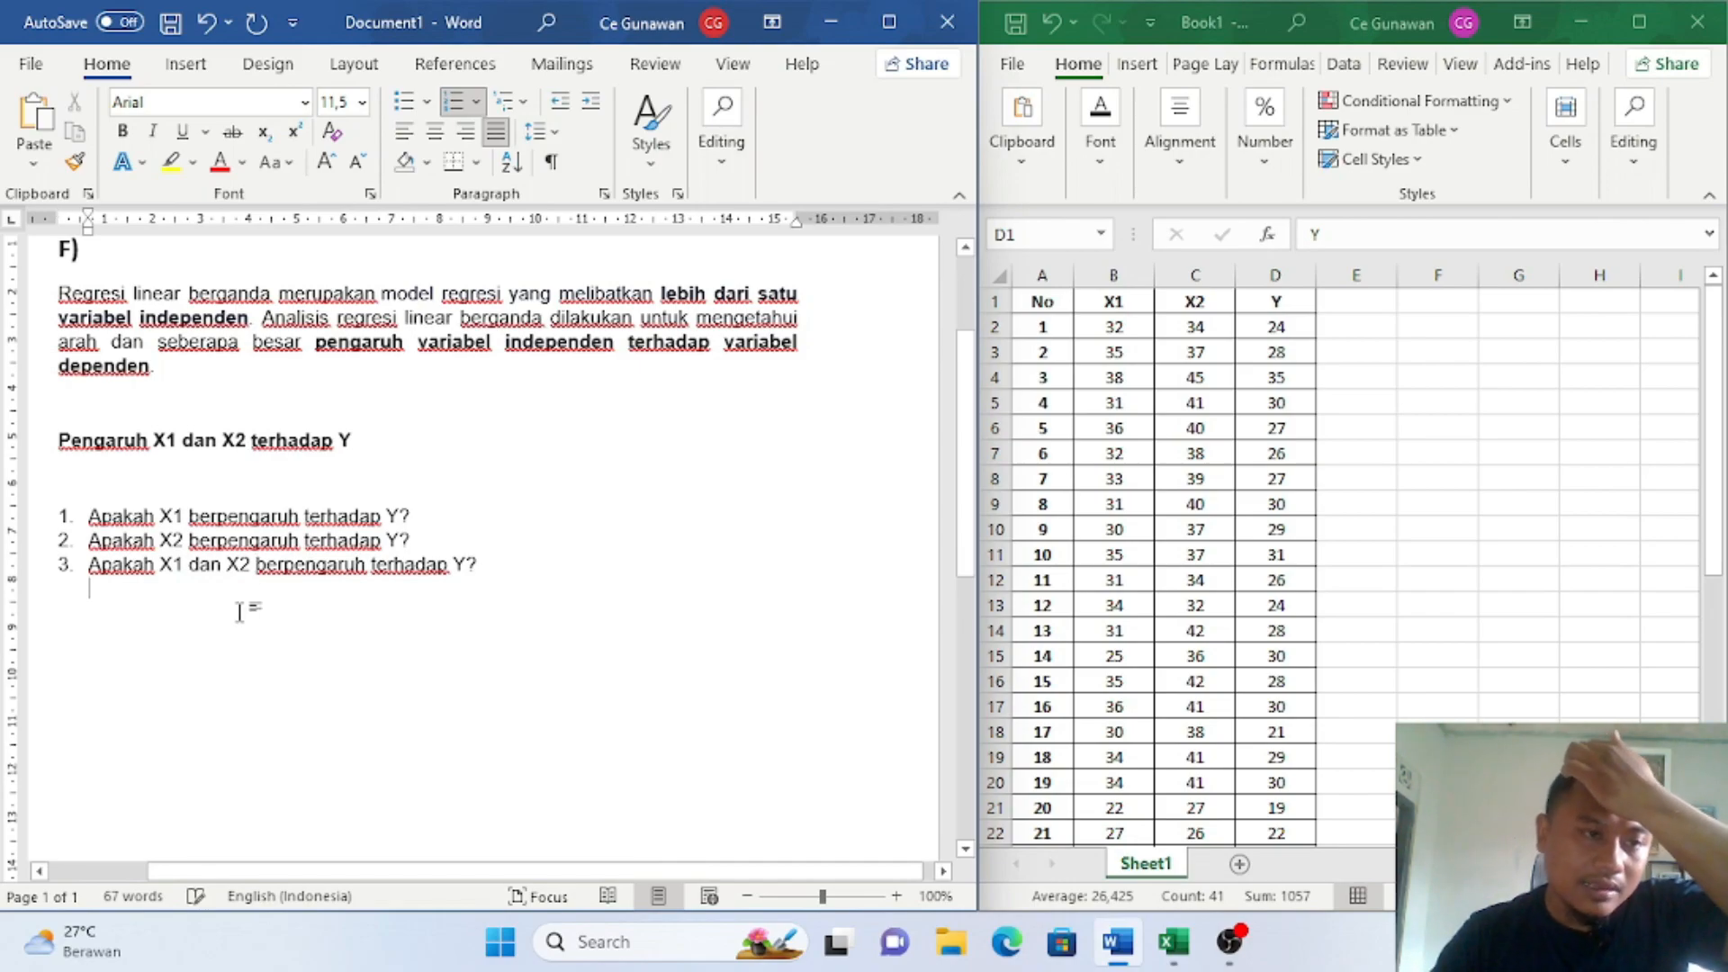
pyautogui.press('BackSpace')
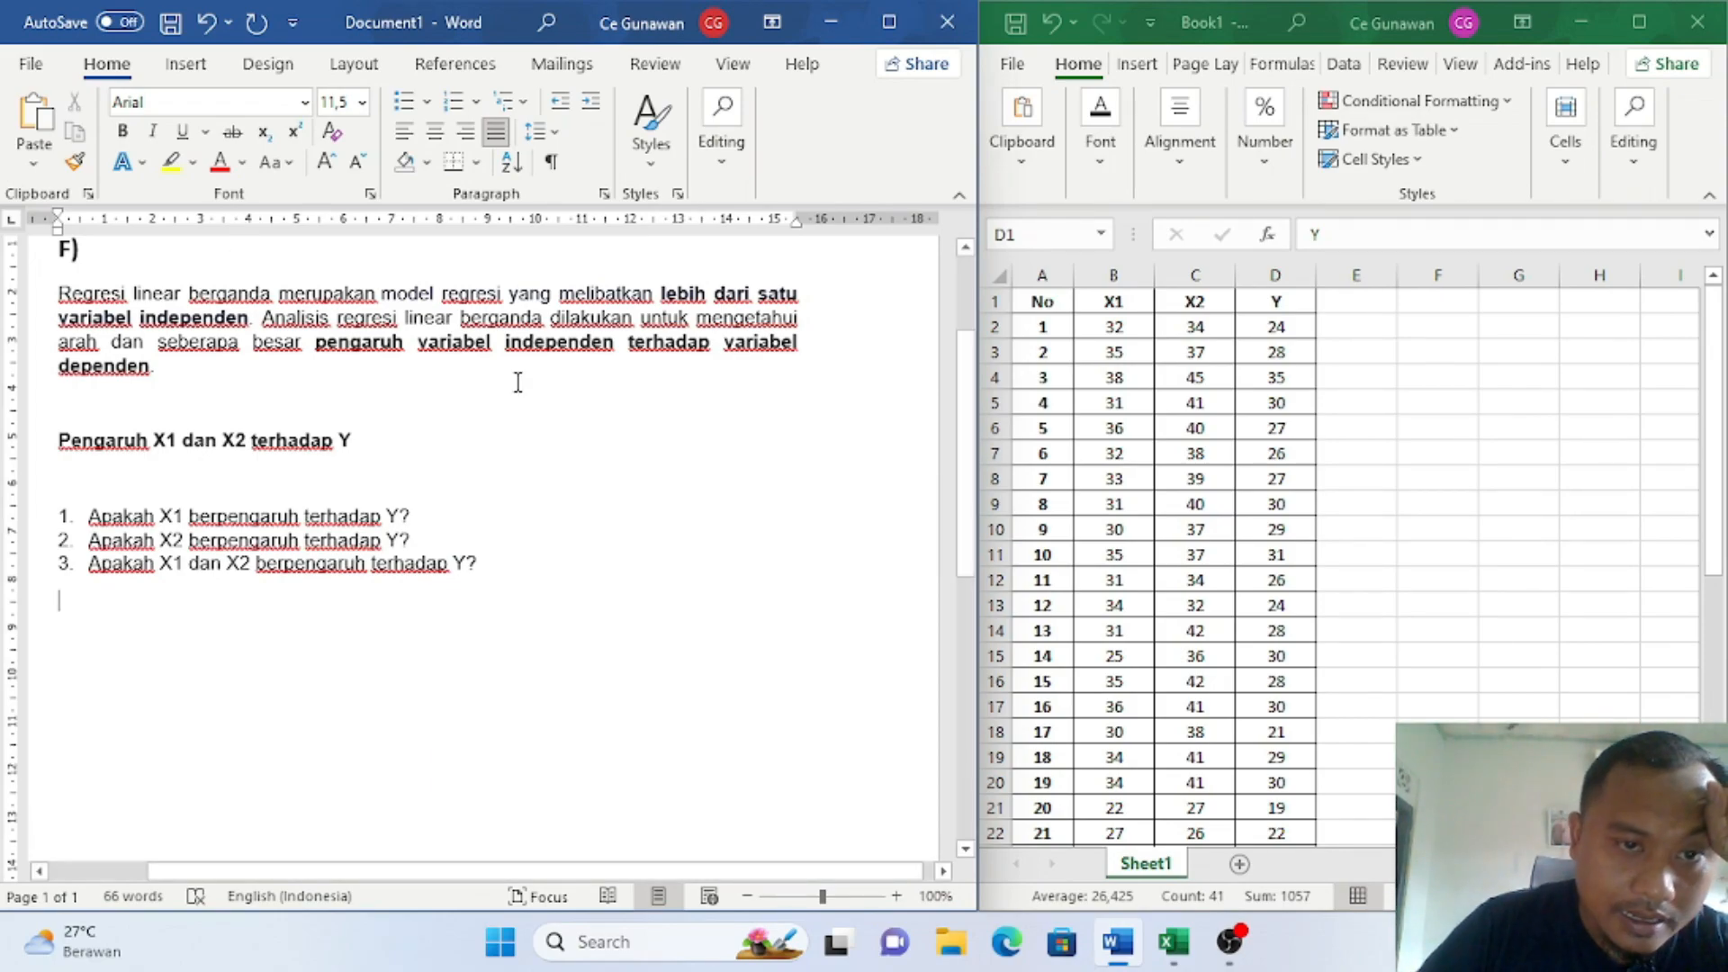
# Step: Make the first two numbered questions, on X1 and X2 separately, bold and red
pyautogui.click(89, 520)
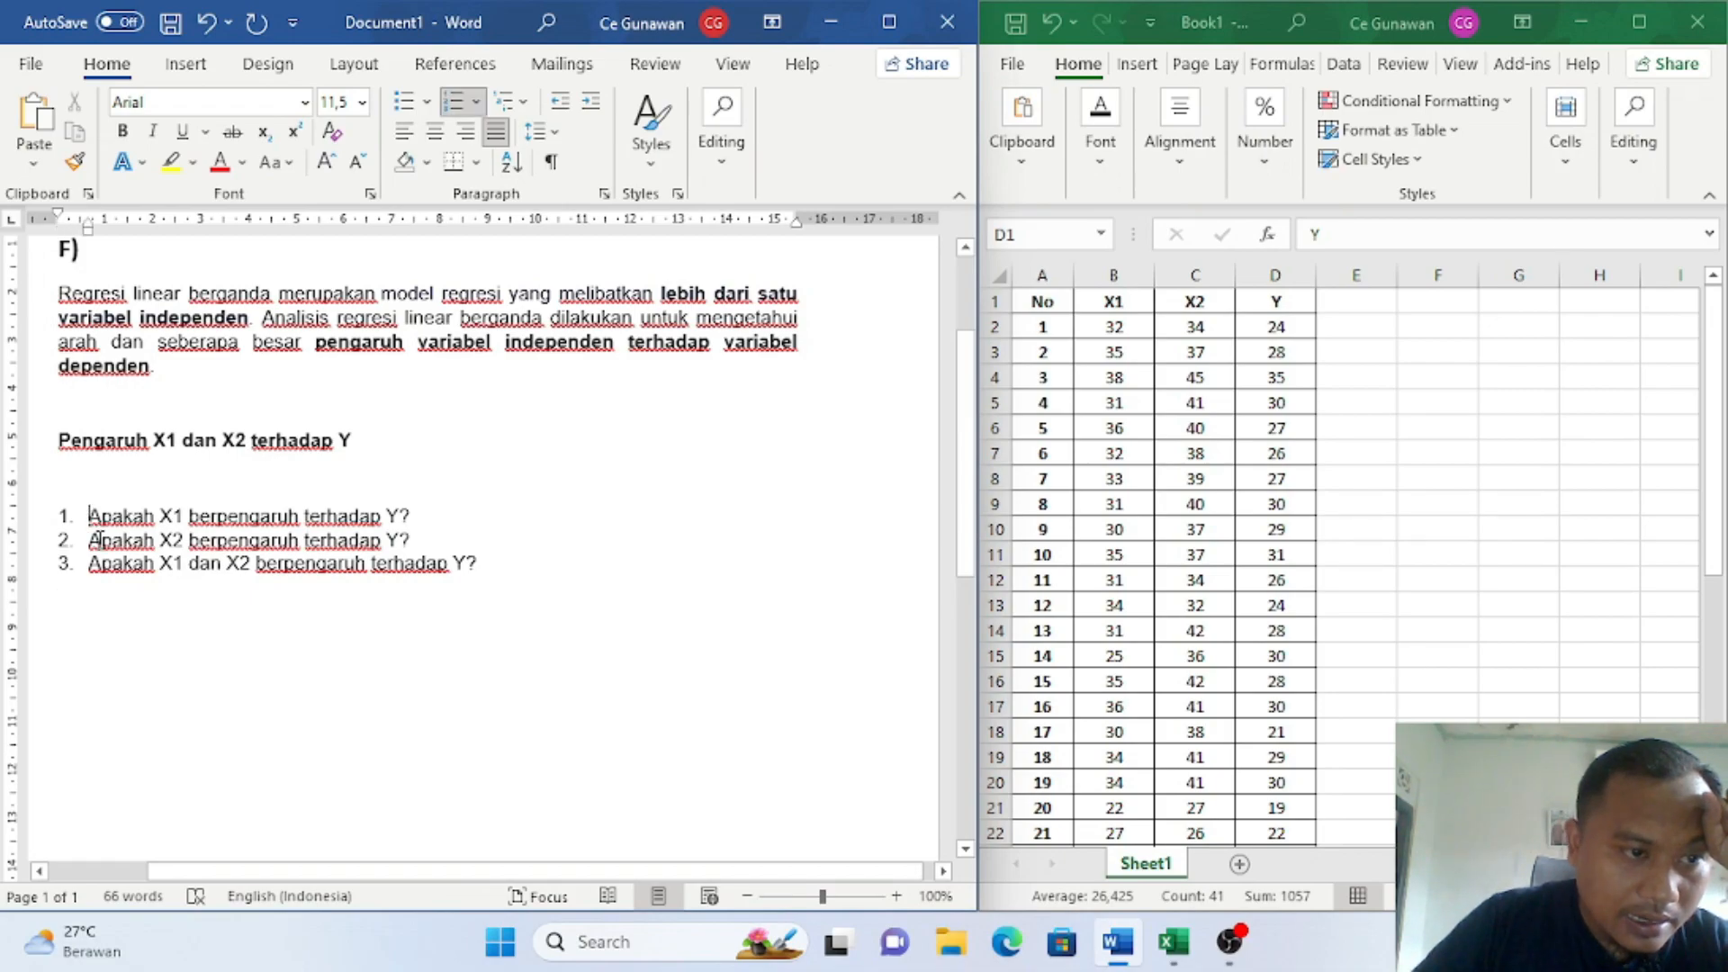
pyautogui.moveTo(91, 518); pyautogui.dragTo(415, 542)
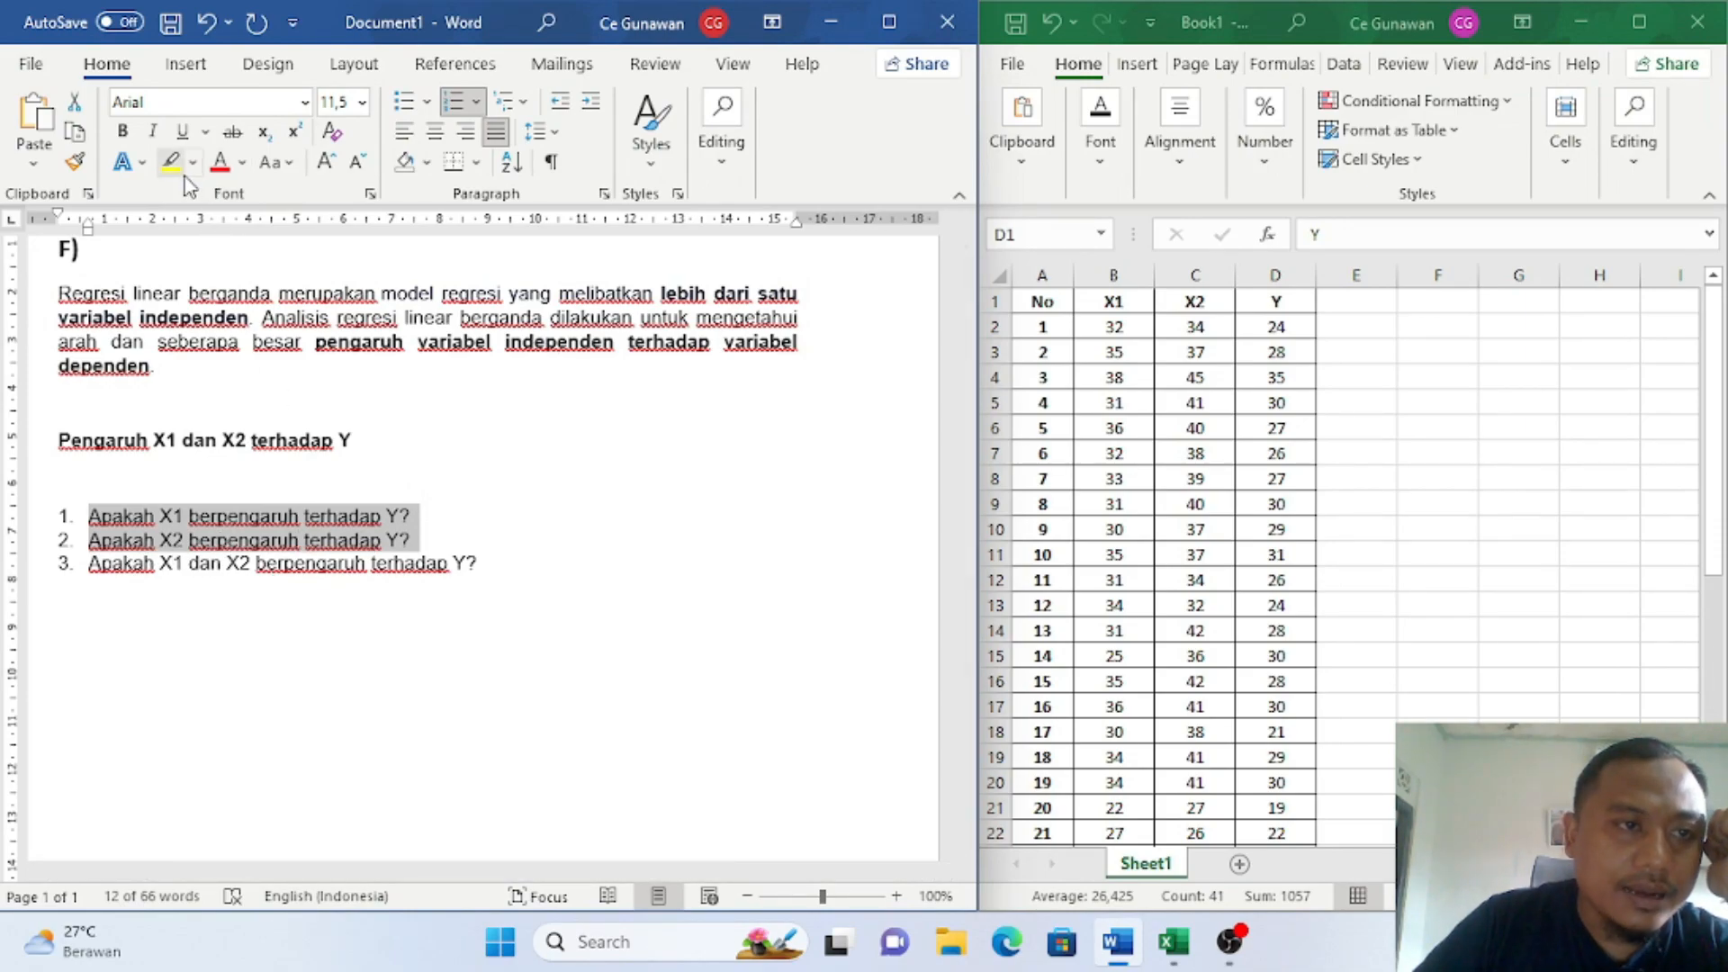
pyautogui.hotkey('ctrl', 'b')
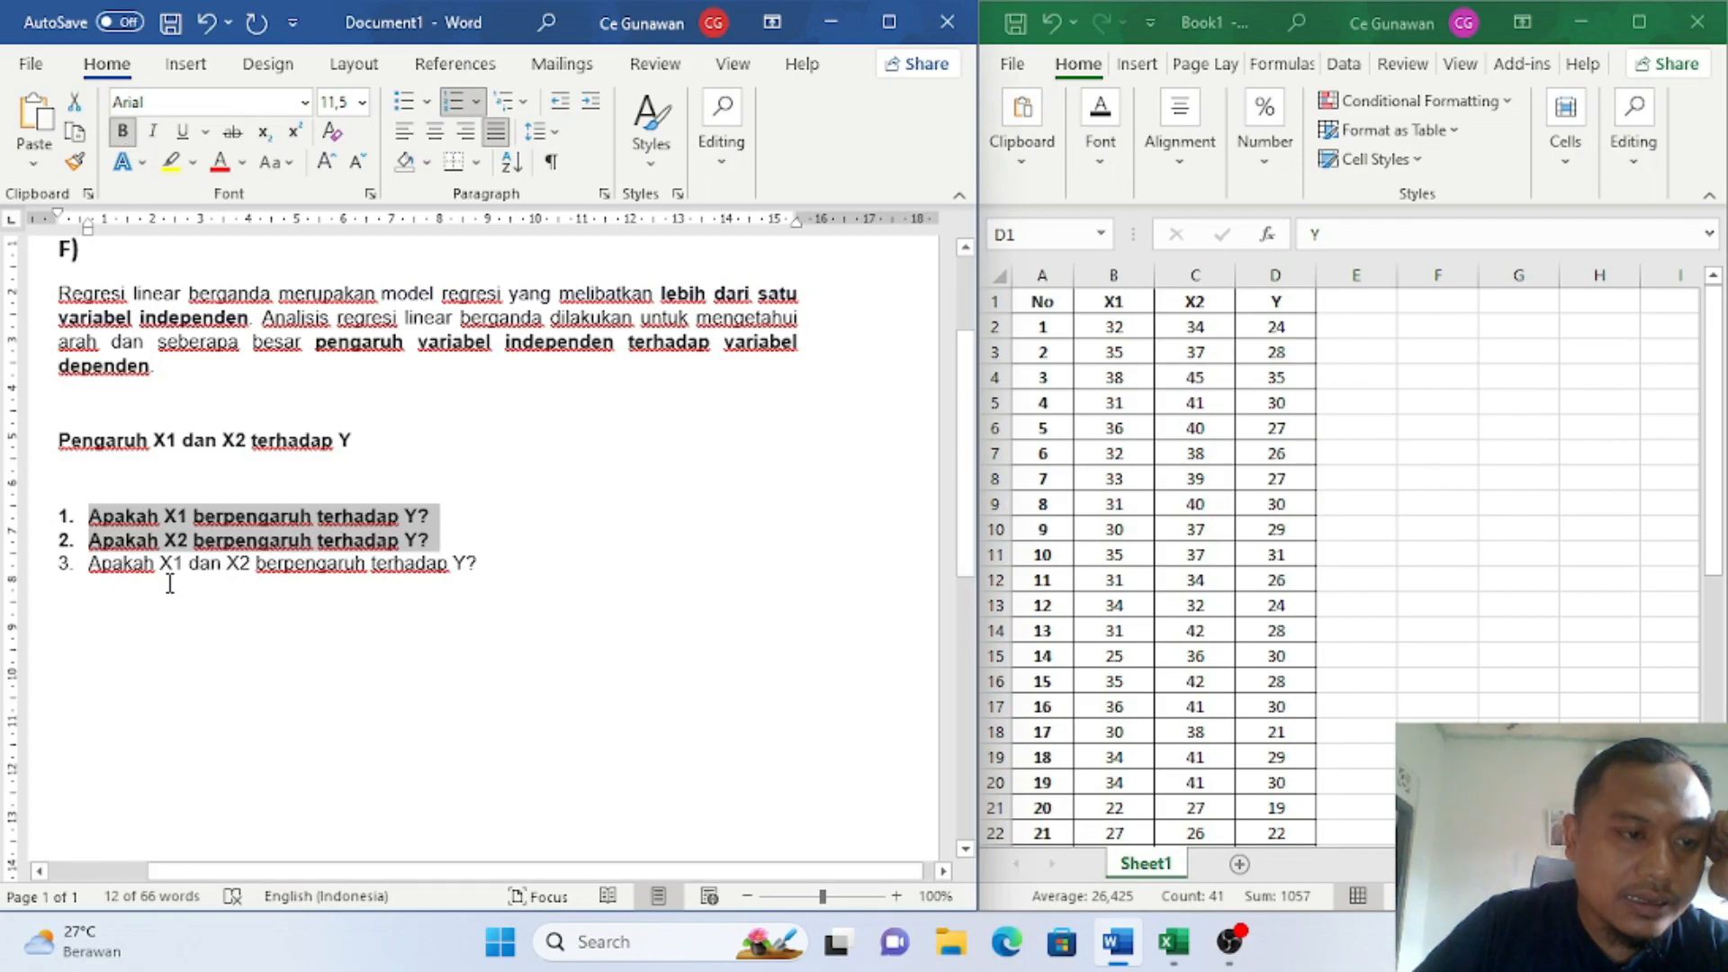
pyautogui.click(219, 162)
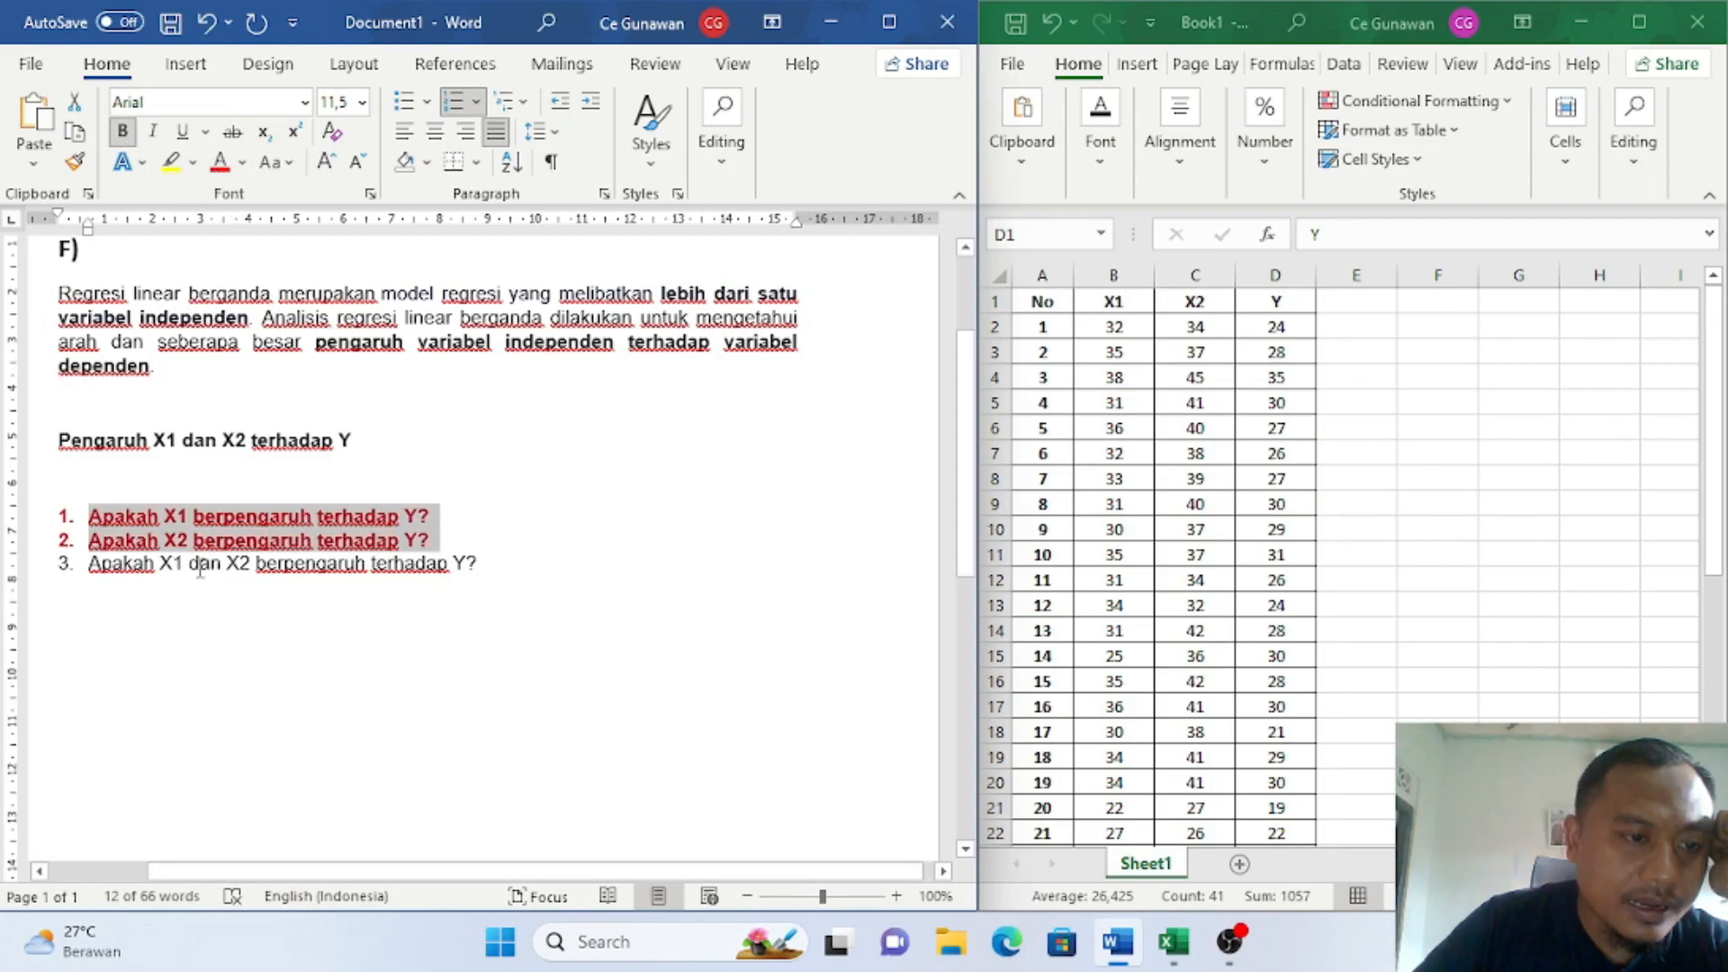
# Step: Colour the third question, "Apakah X1 dan X2 berpengaruh terhadap Y?", in the darkest blue theme colour
pyautogui.click(89, 573)
pyautogui.moveTo(89, 574); pyautogui.dragTo(473, 528)
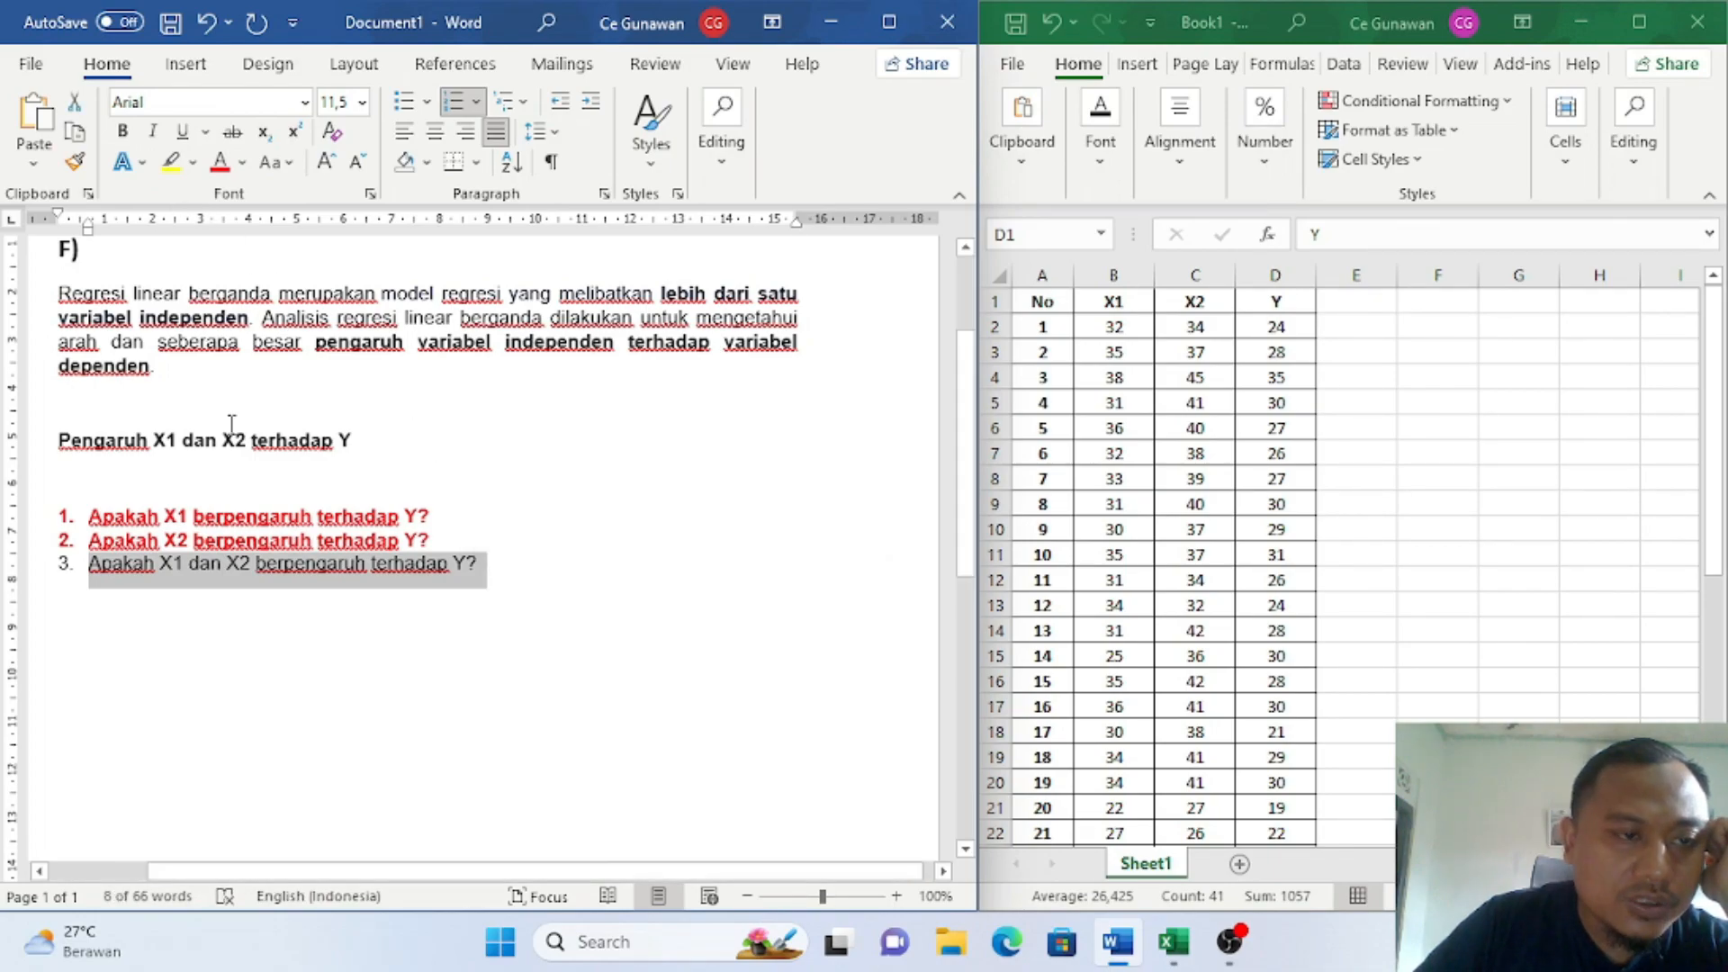
pyautogui.click(243, 163)
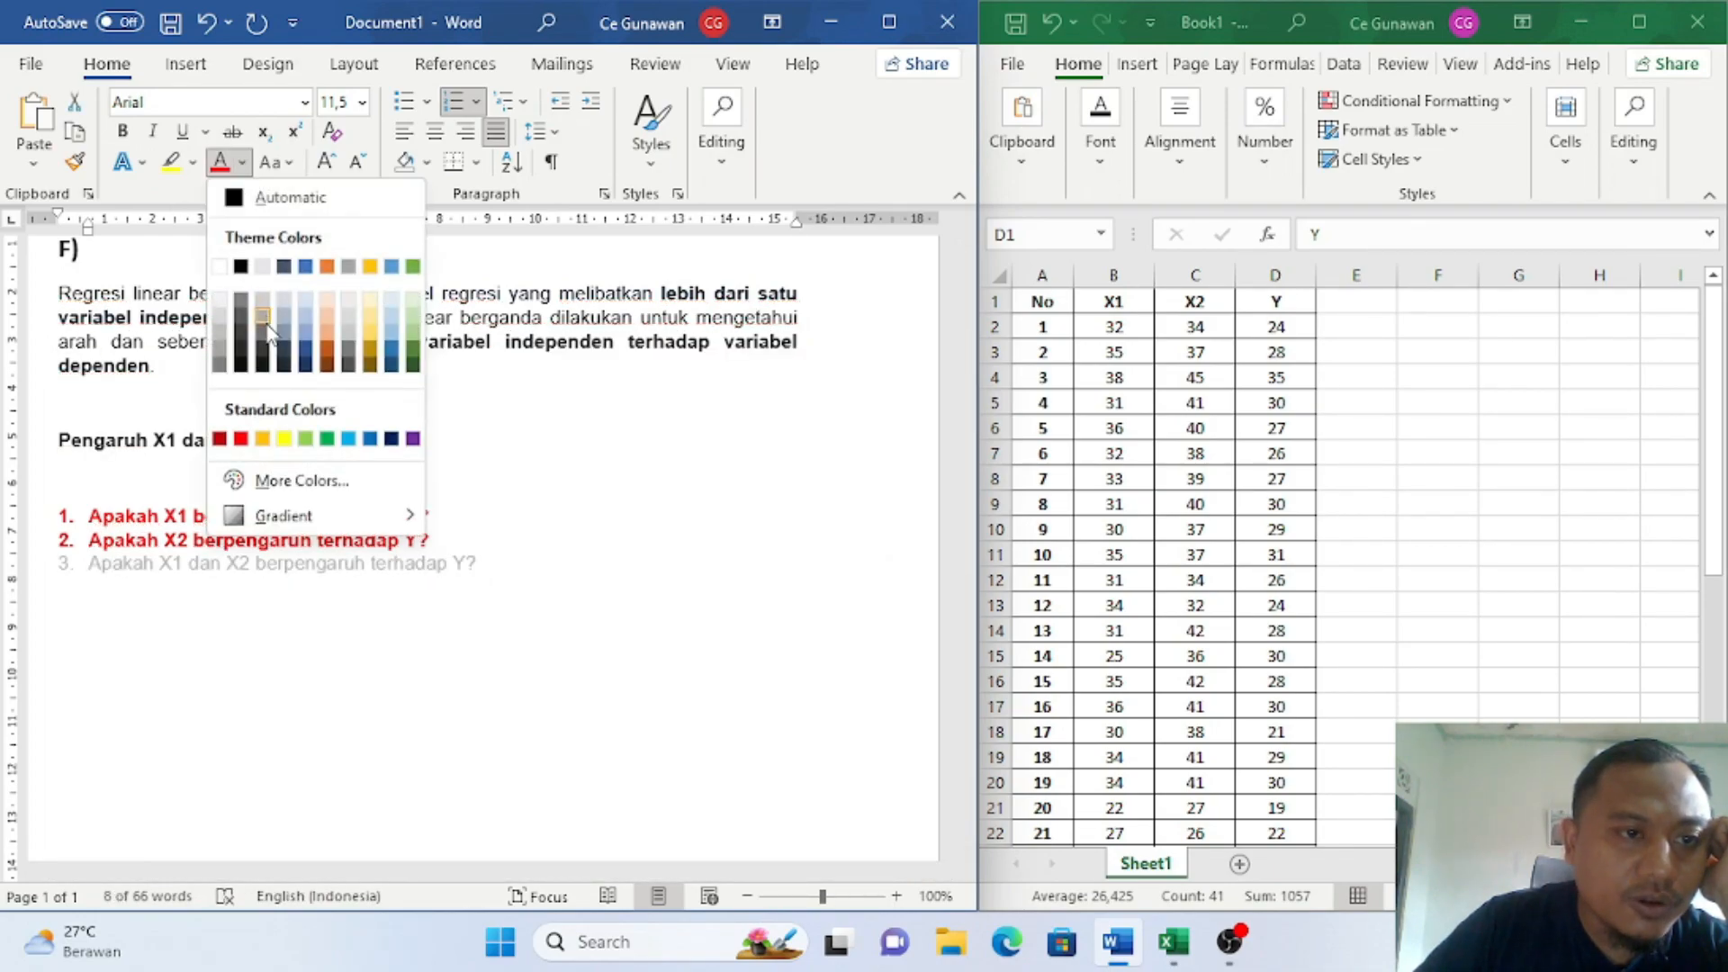
pyautogui.click(301, 366)
pyautogui.click(481, 642)
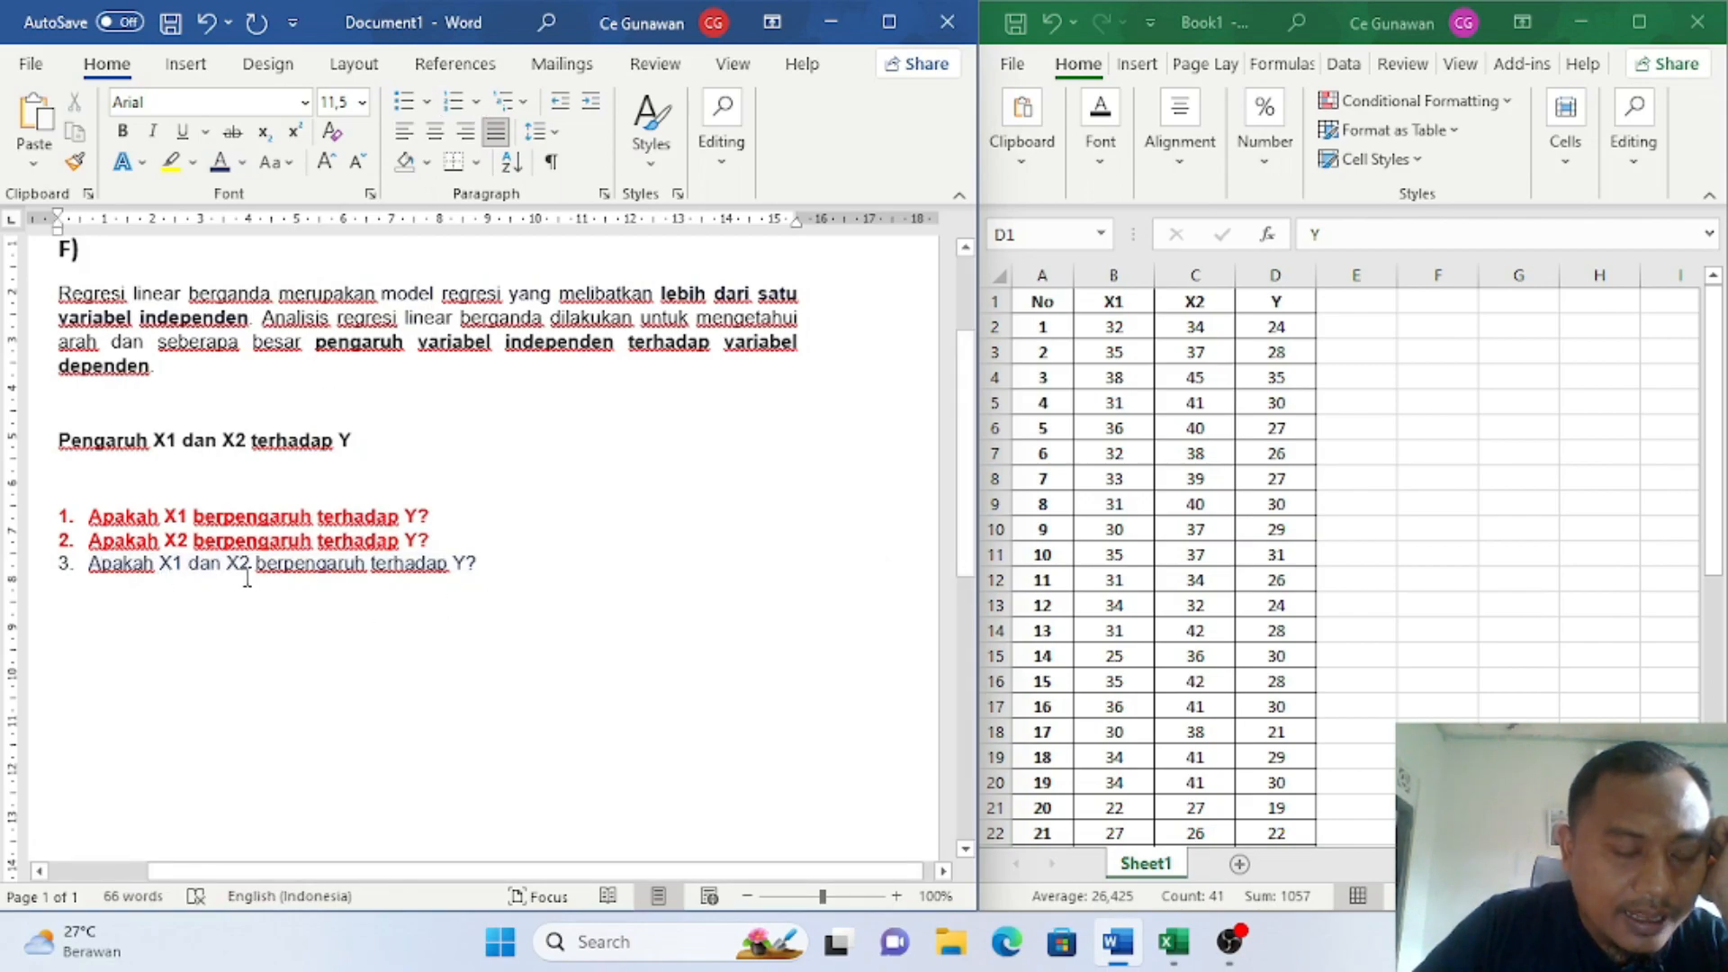
pyautogui.moveTo(160, 567); pyautogui.dragTo(253, 571)
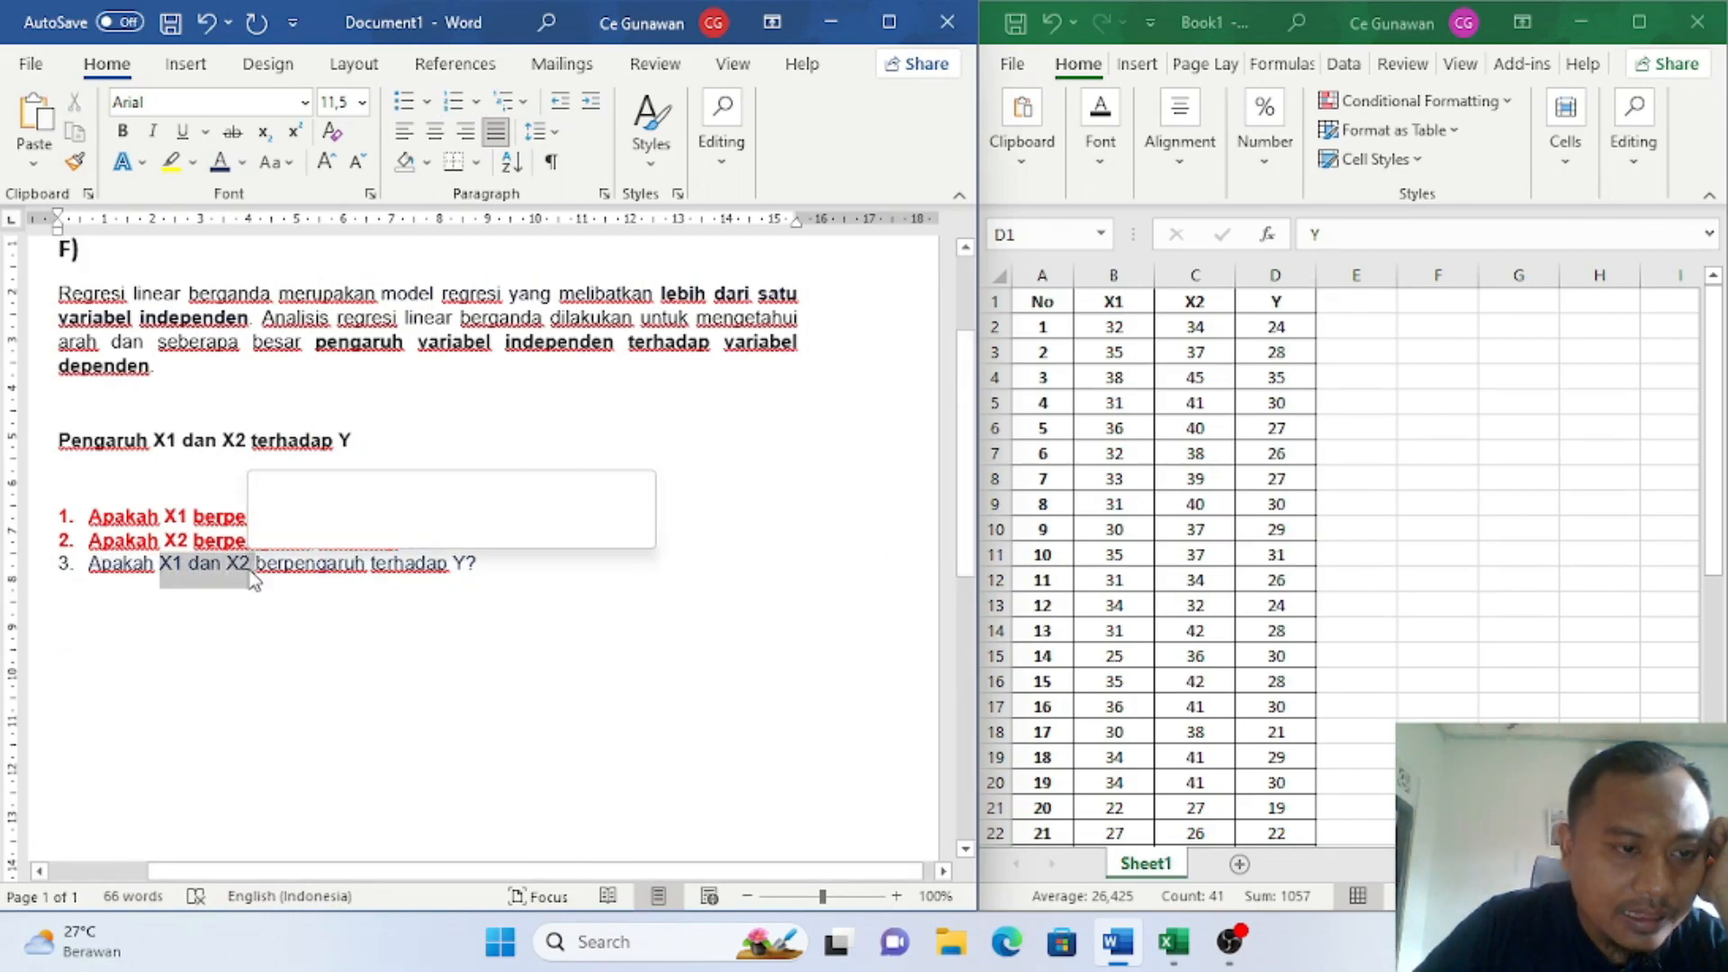
pyautogui.click(308, 599)
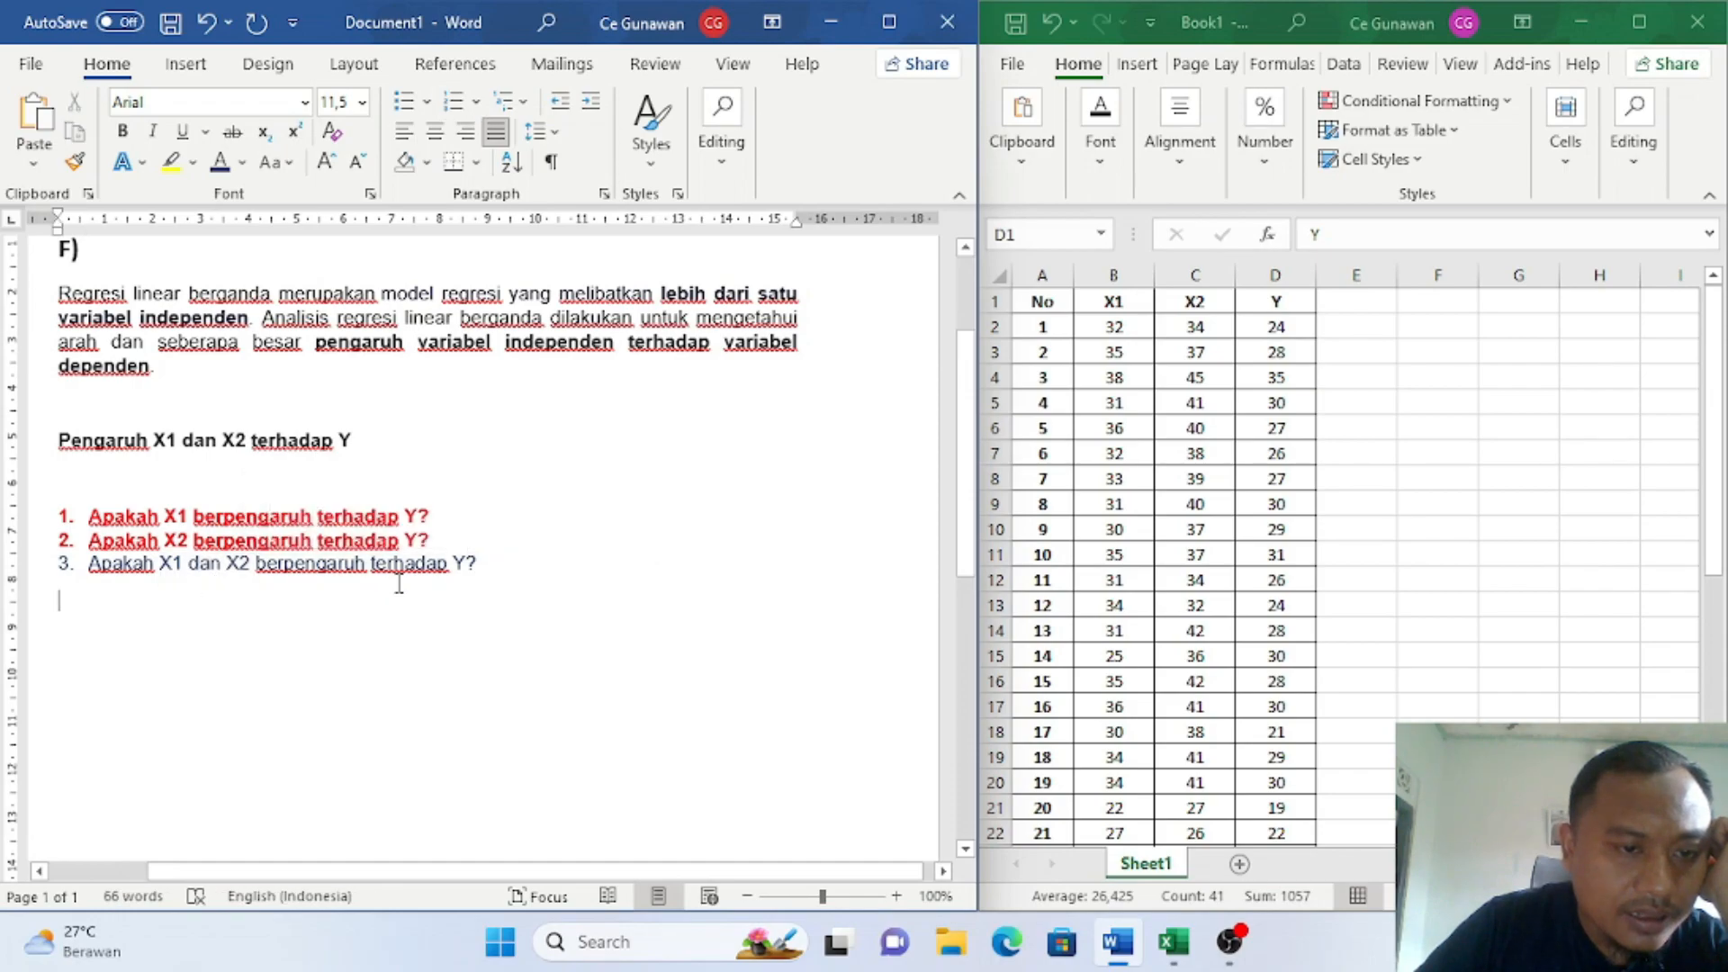
pyautogui.click(101, 516)
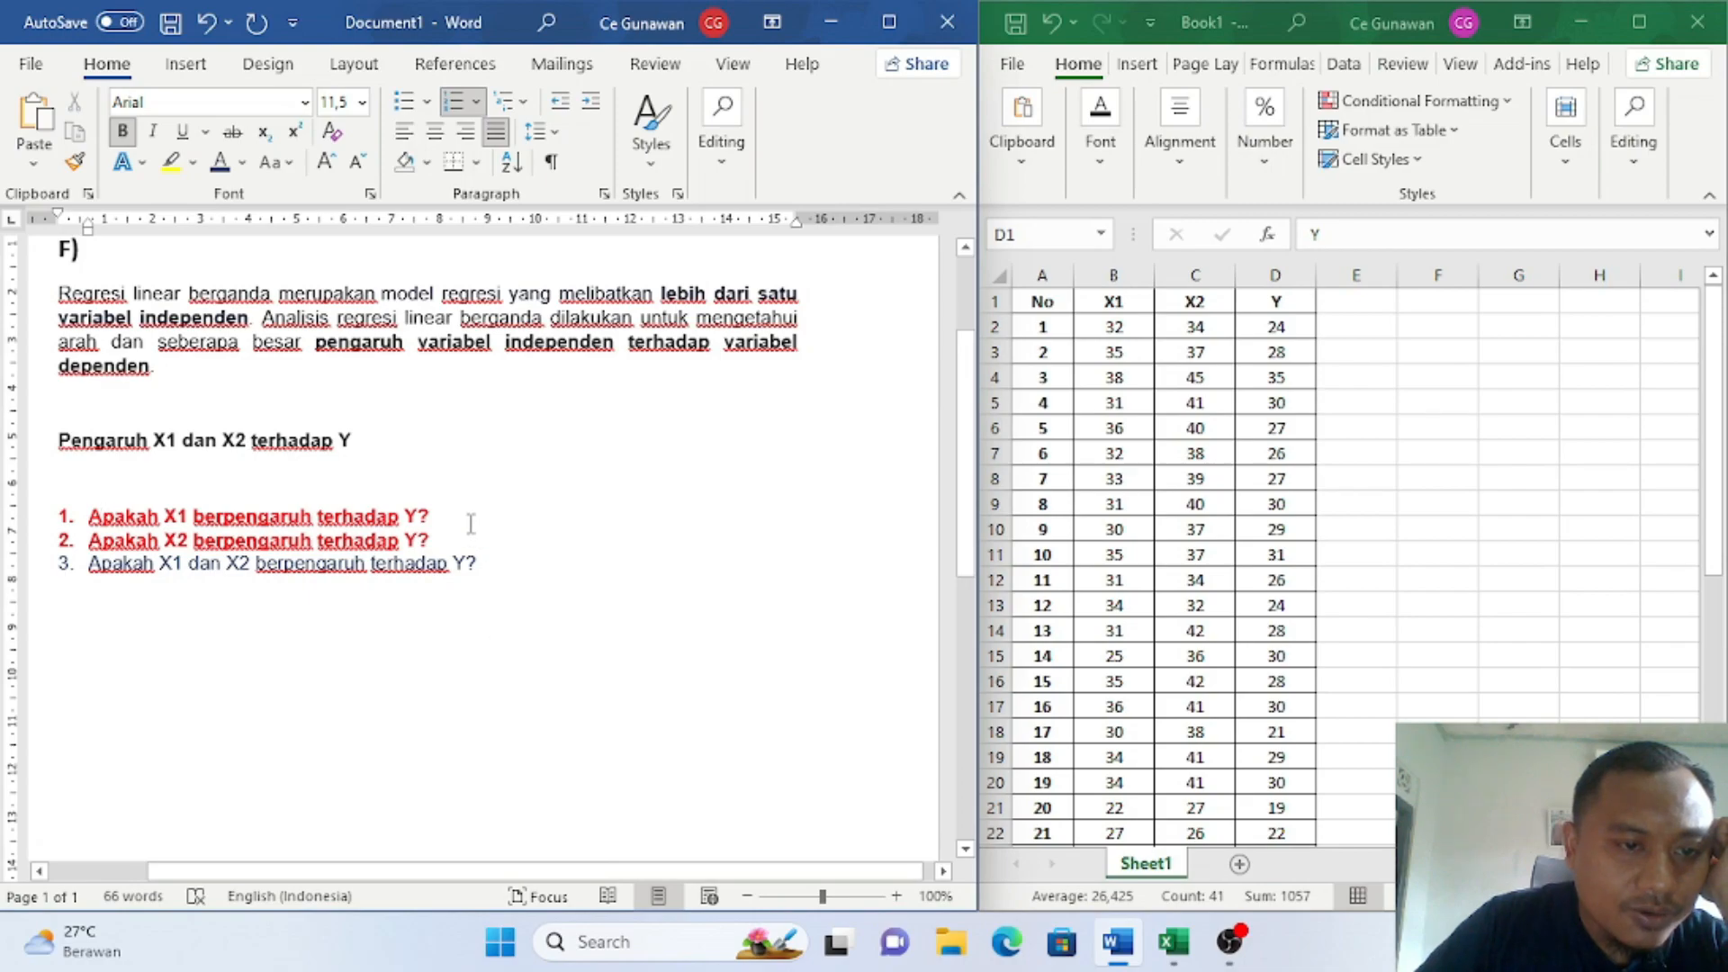
pyautogui.moveTo(90, 517); pyautogui.dragTo(429, 540)
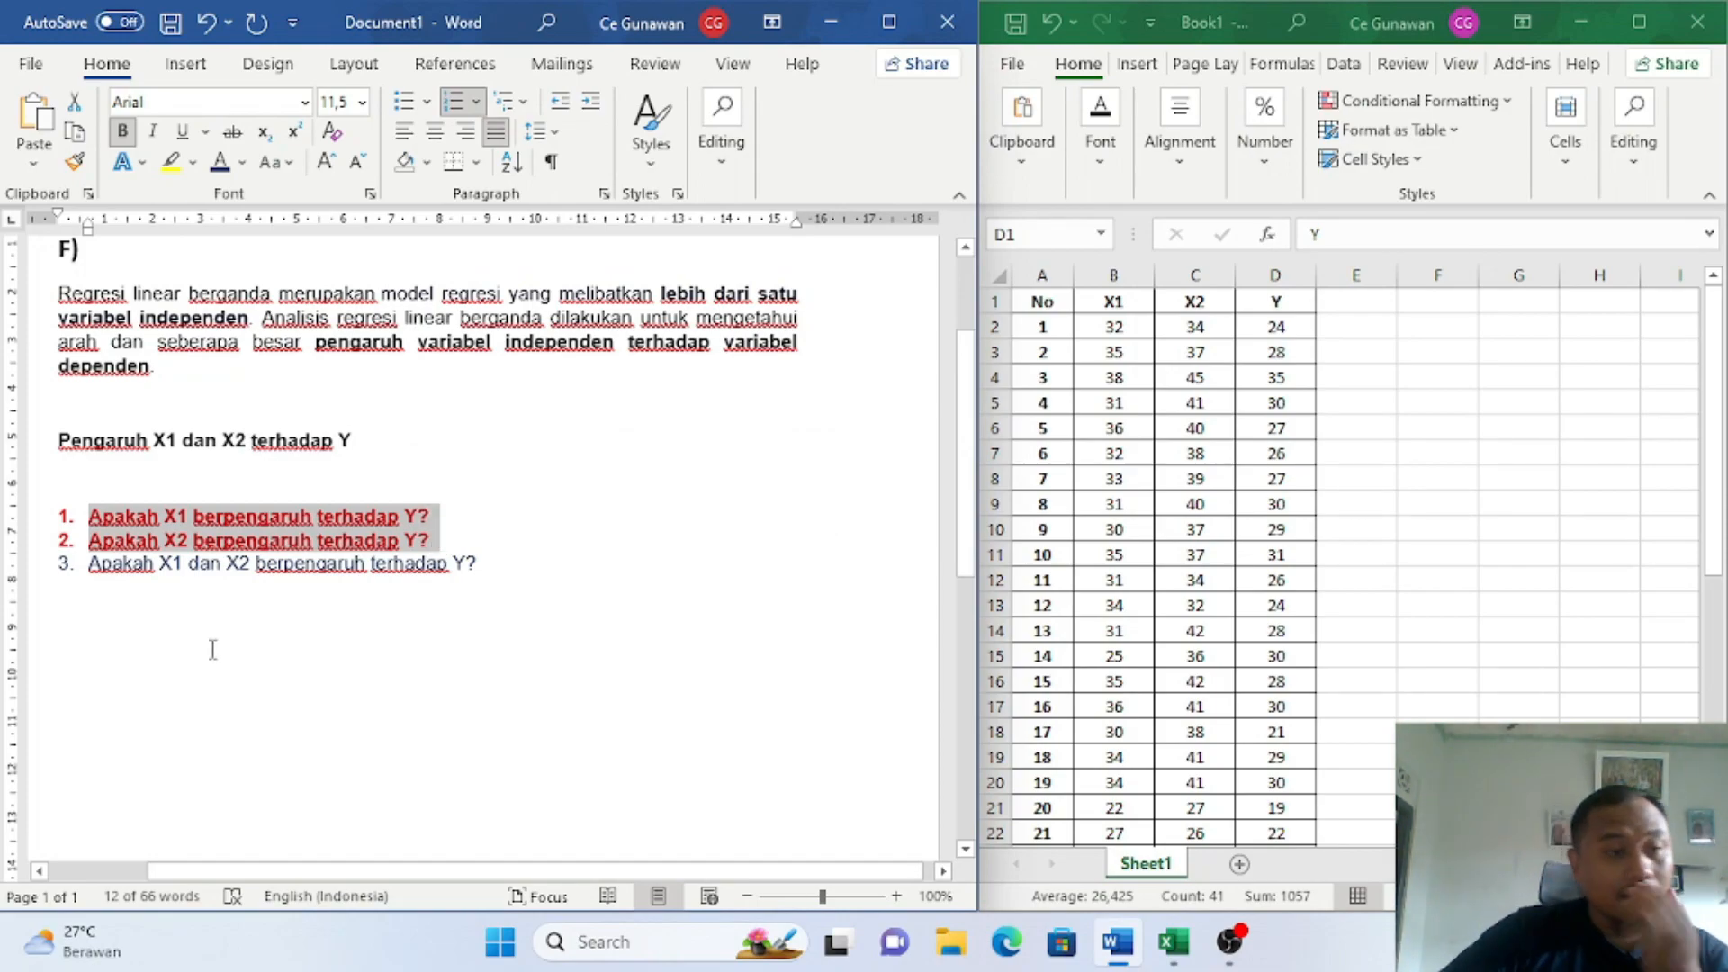
pyautogui.click(111, 566)
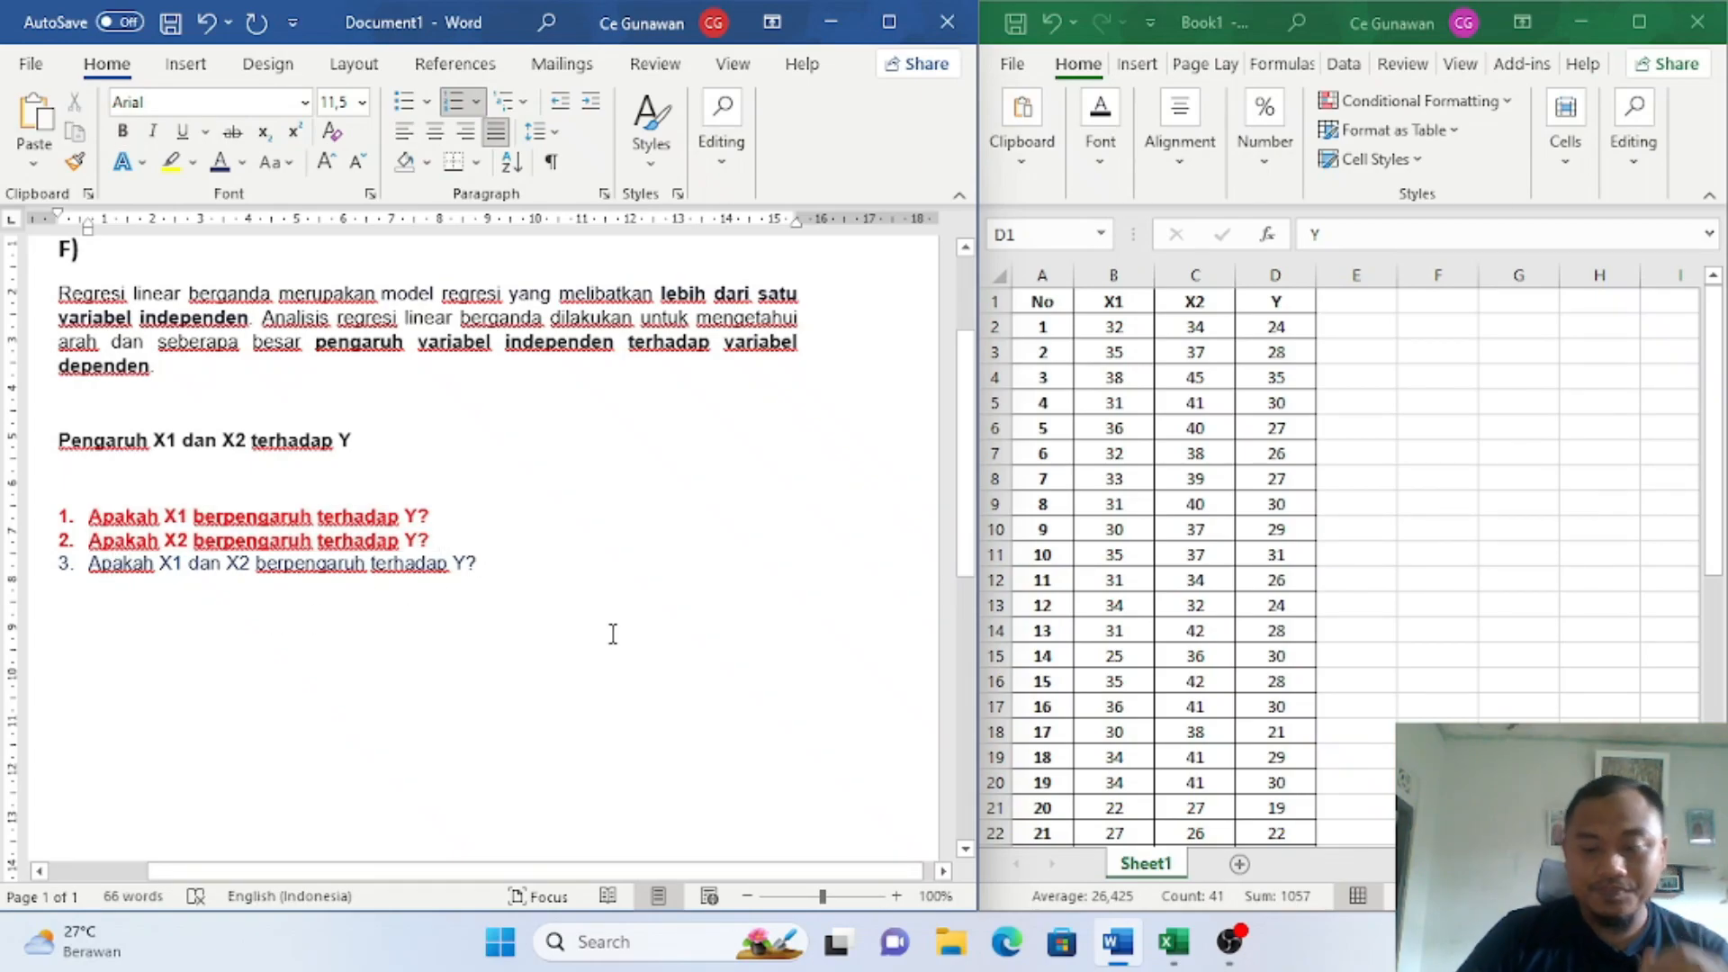
# Step: Add the line "Hipotesis" below the question list and set its font colour to Automatic
pyautogui.press('Return')
pyautogui.press('Return')
pyautogui.press('Return')
pyautogui.write('Hipotes')
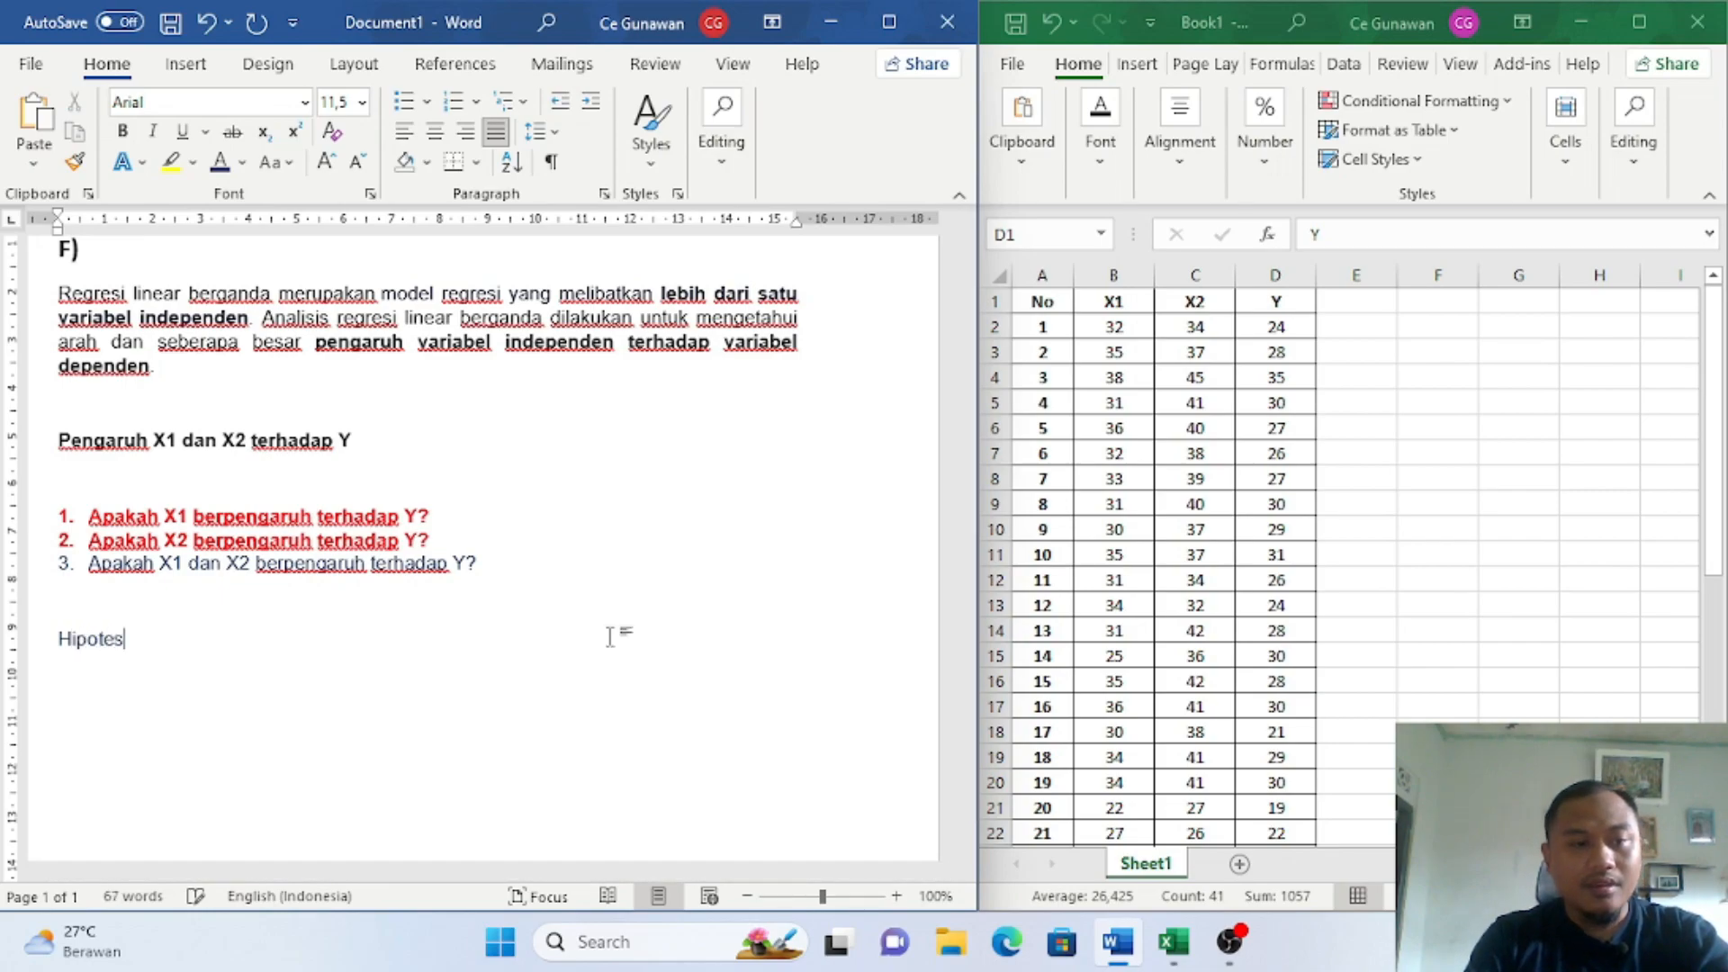
pyautogui.write('is')
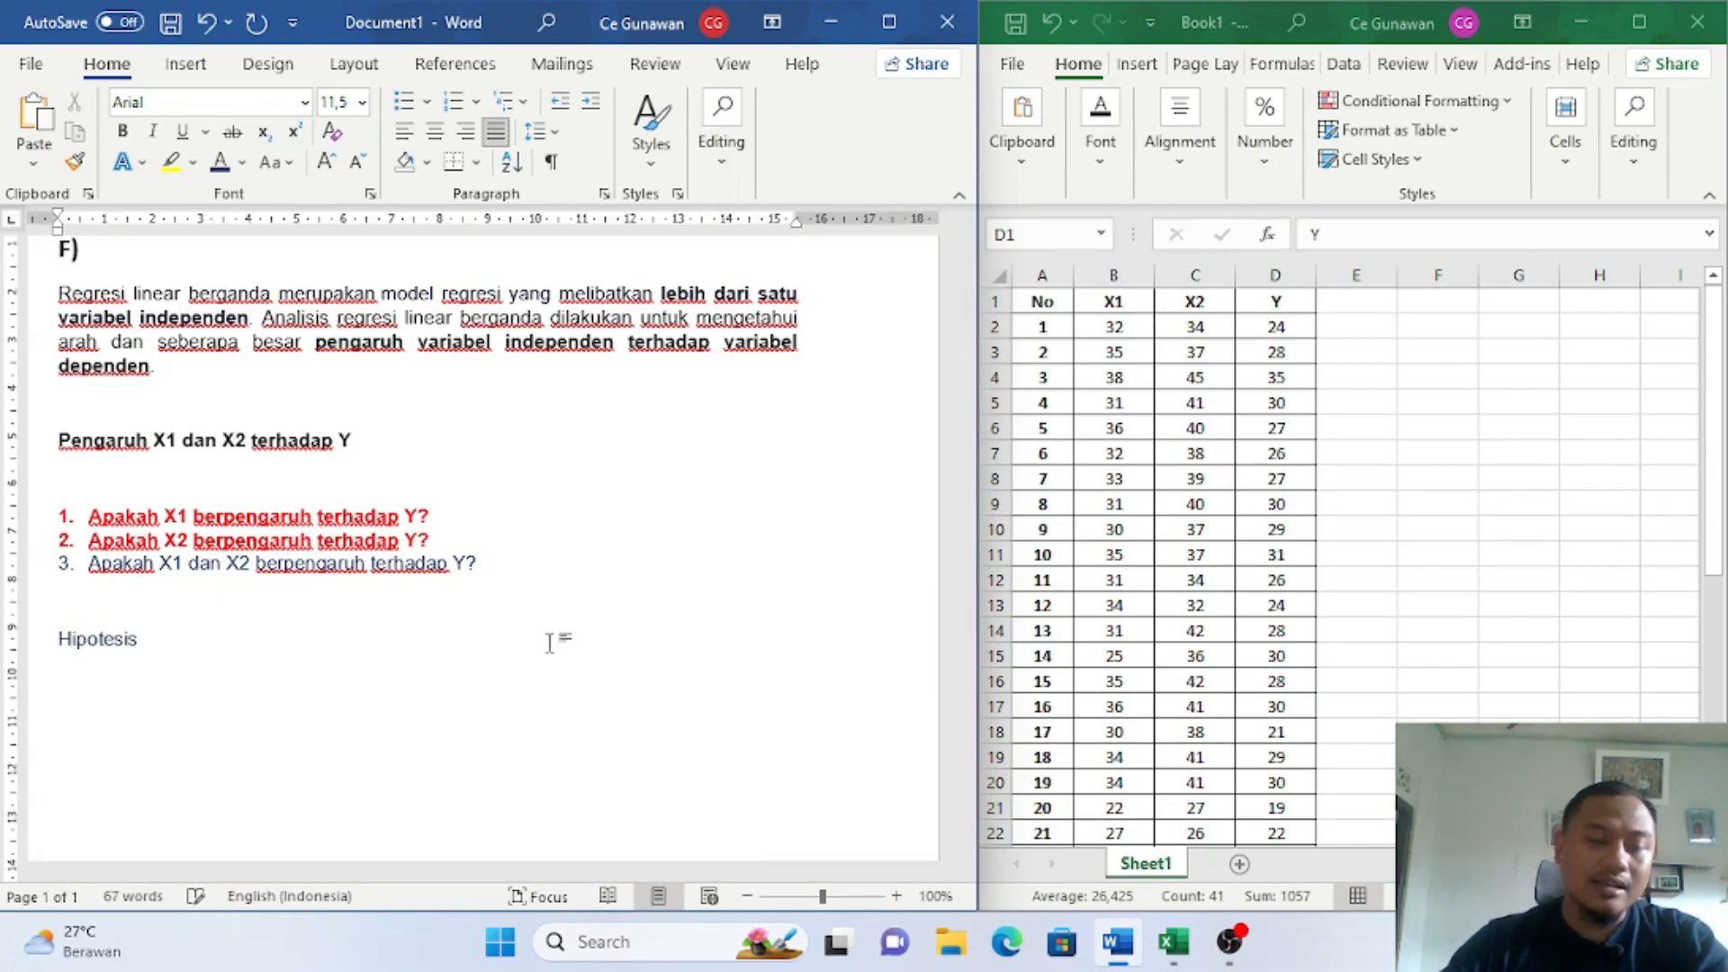
pyautogui.doubleClick(77, 641)
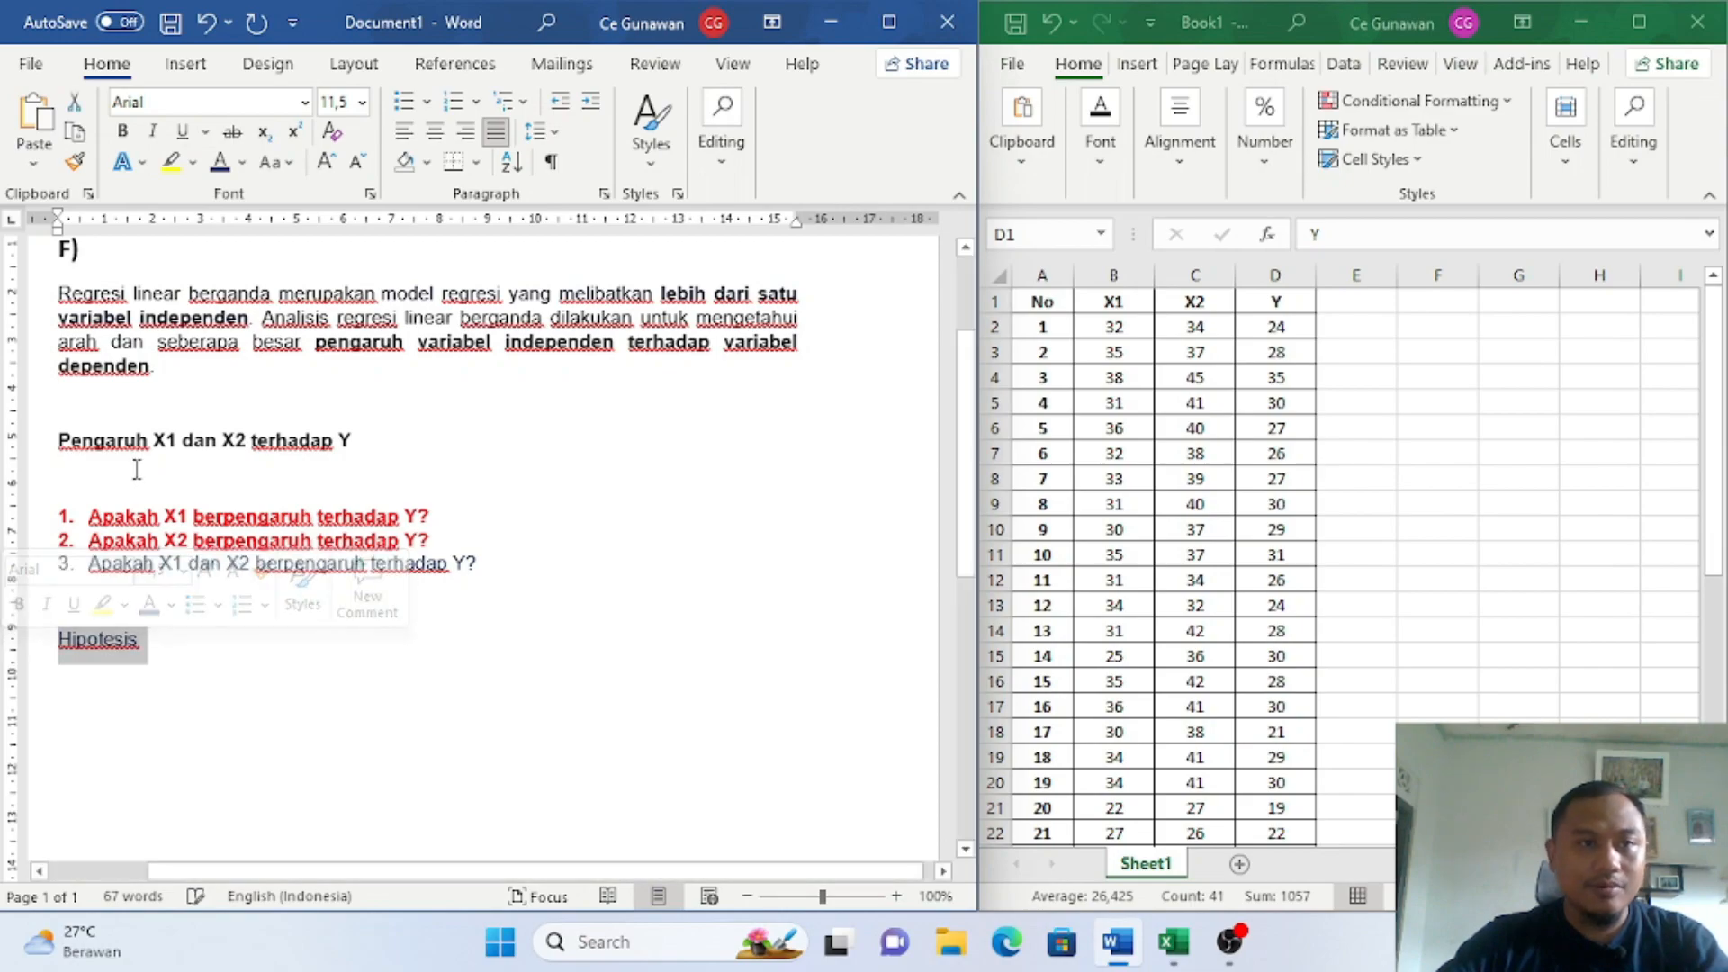
pyautogui.click(242, 163)
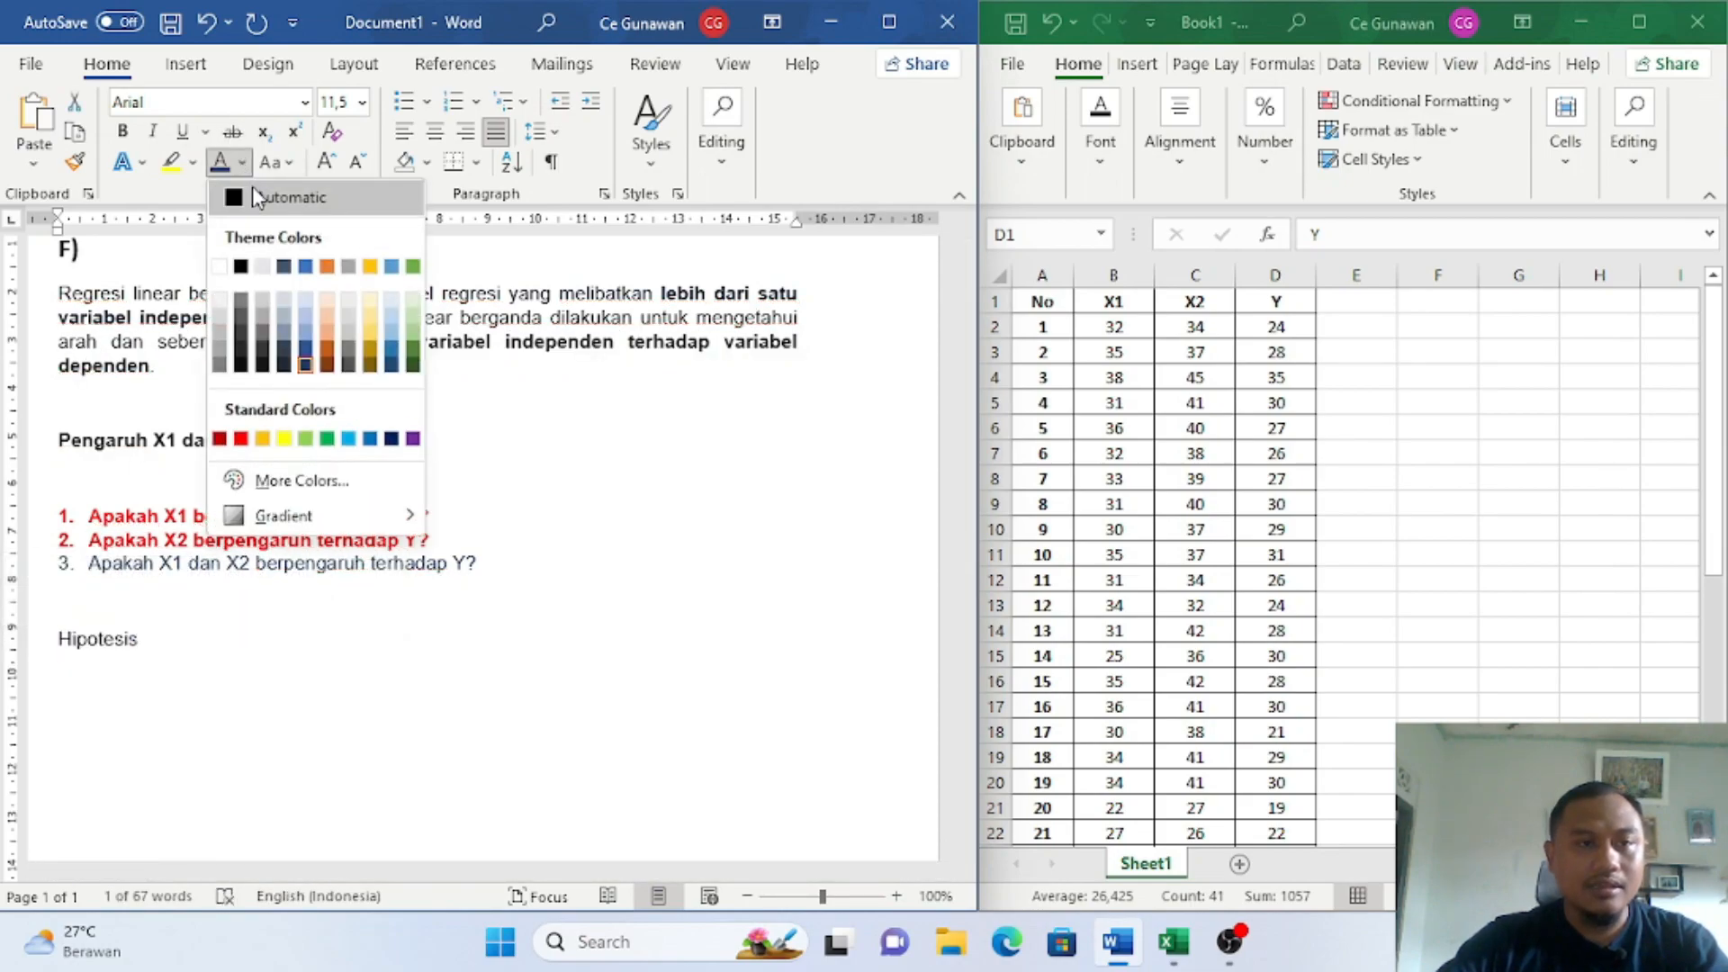
pyautogui.click(254, 198)
# Step: Start a numbered list under "Hipotesis" with the item "H0 : X1 tidak berpengaruh terhadap Y"
pyautogui.click(127, 680)
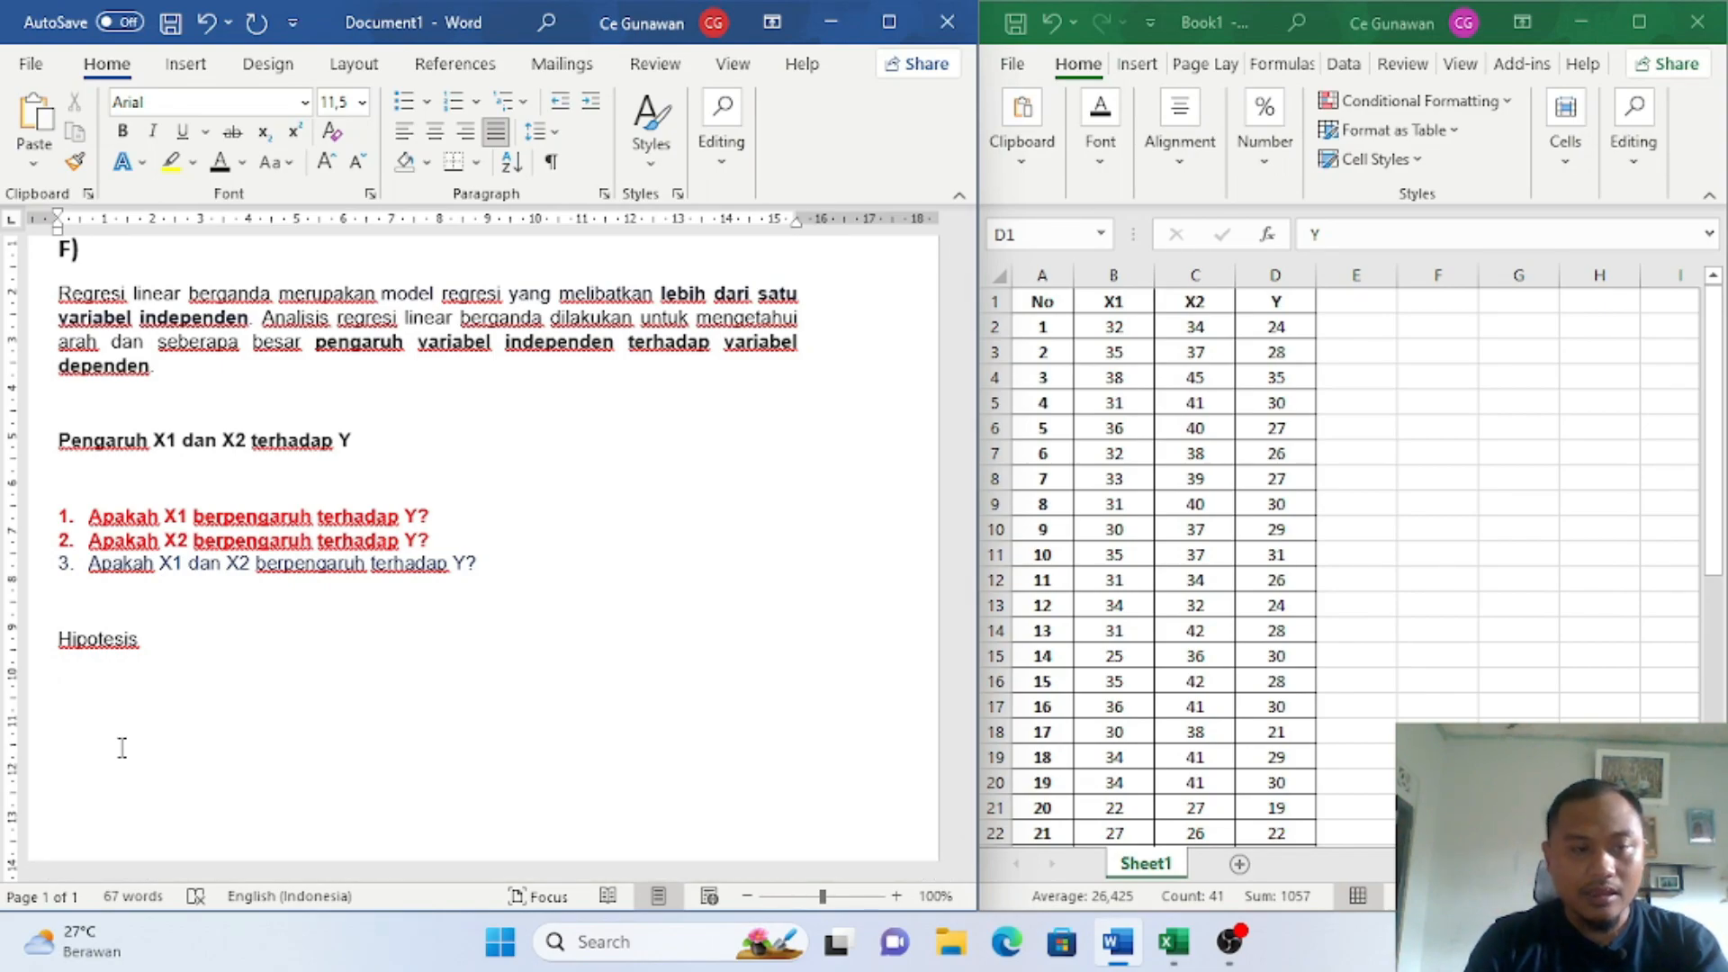
pyautogui.write('1. ')
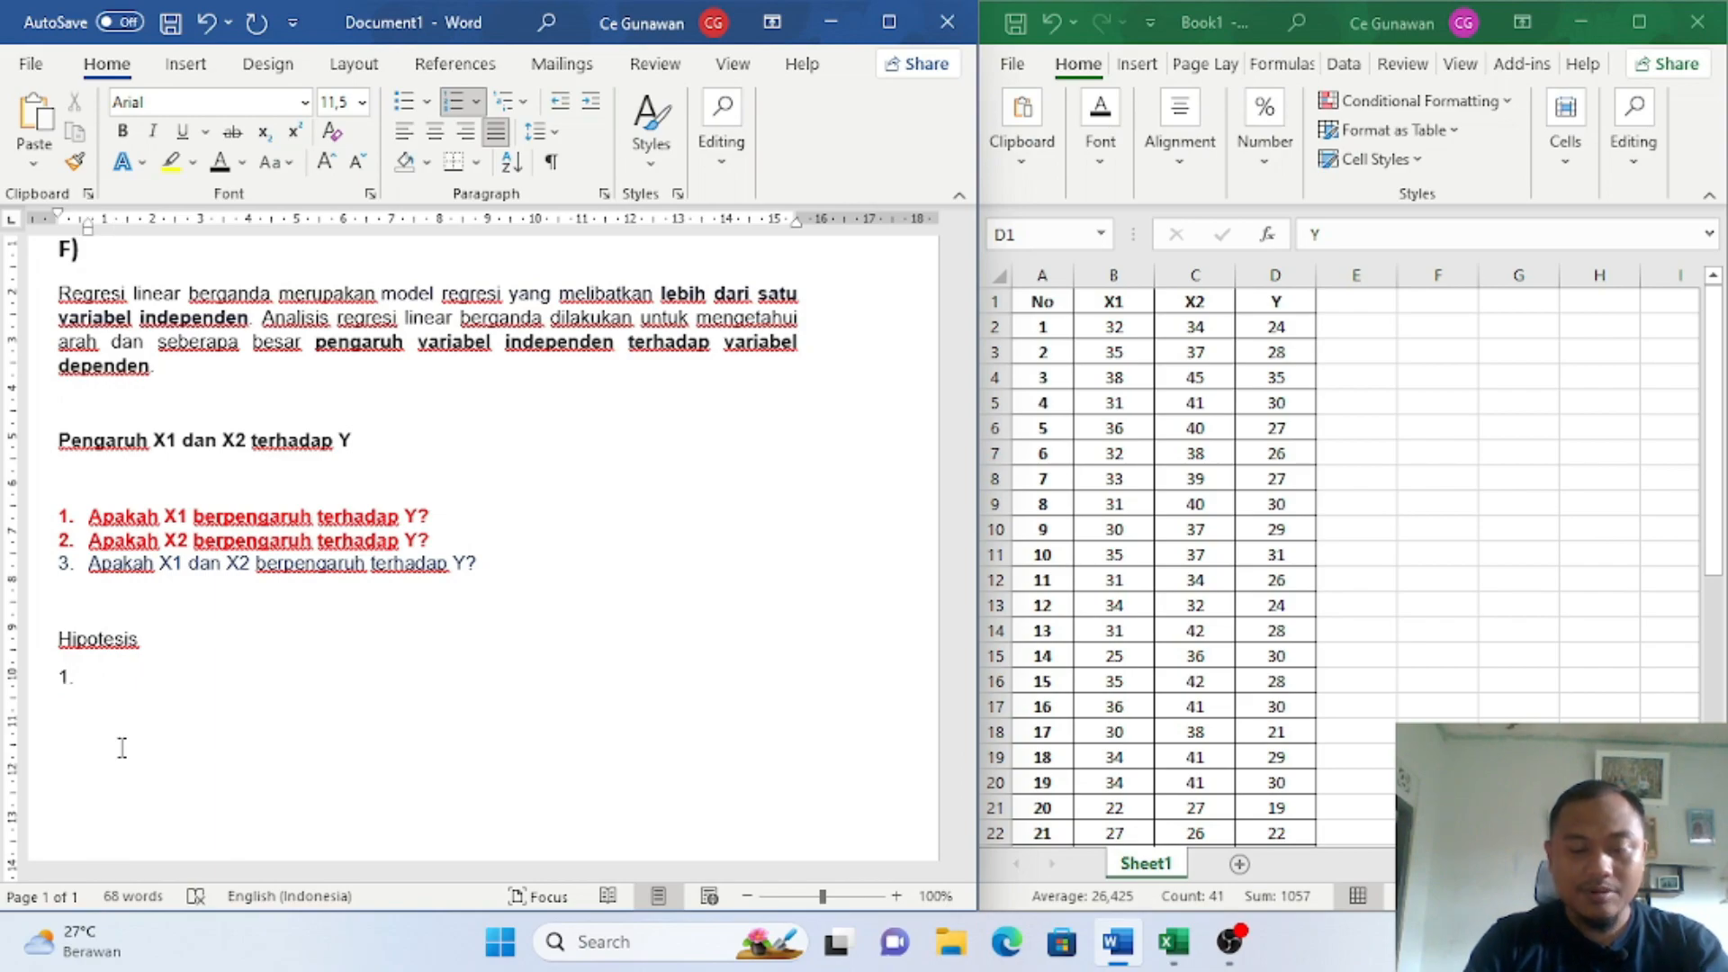
pyautogui.write('H0')
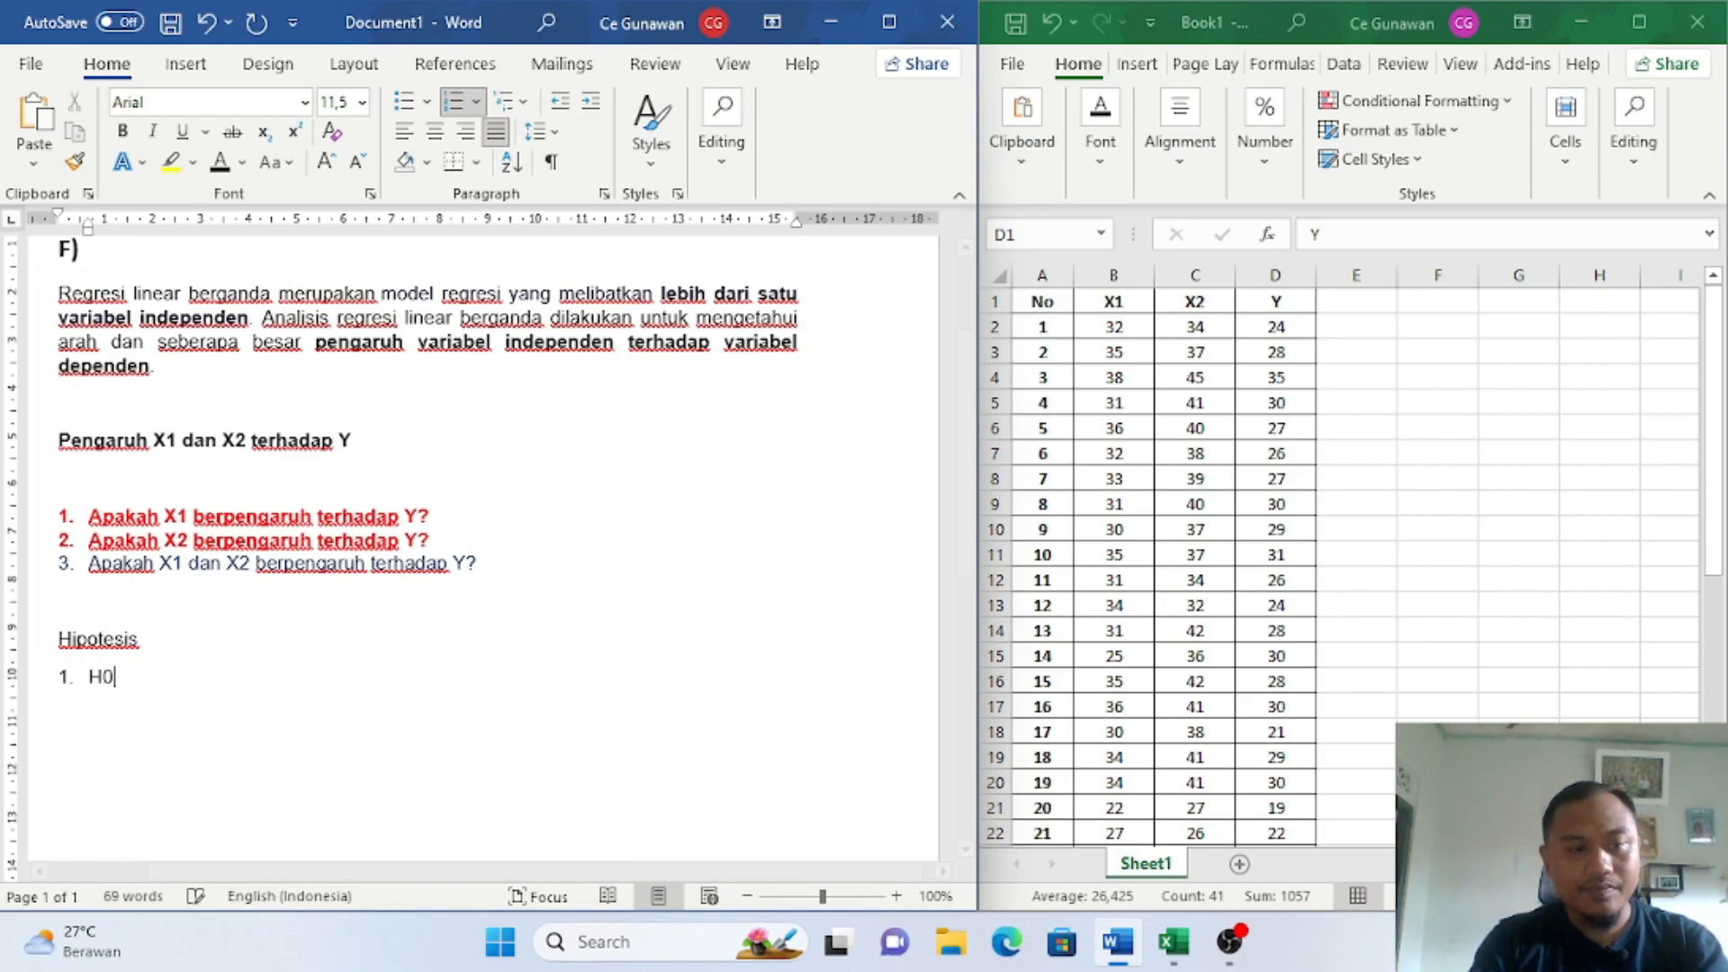
pyautogui.write(' :')
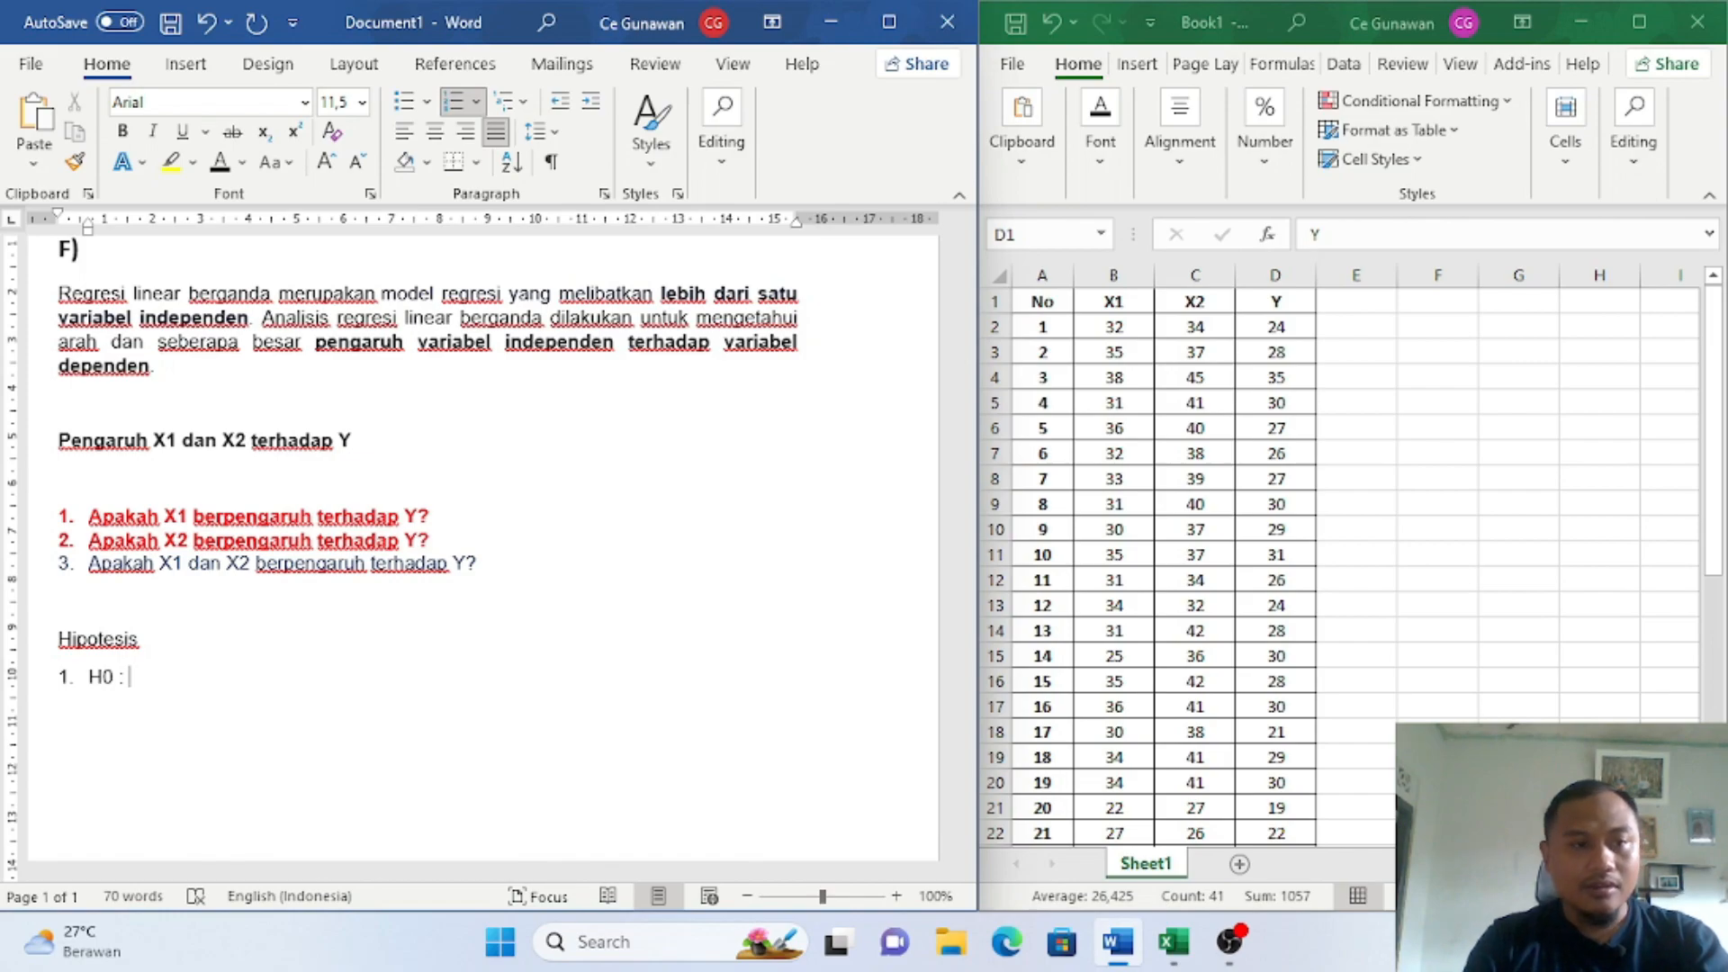
pyautogui.write('X1 tidak berpengaruh terhadap Y')
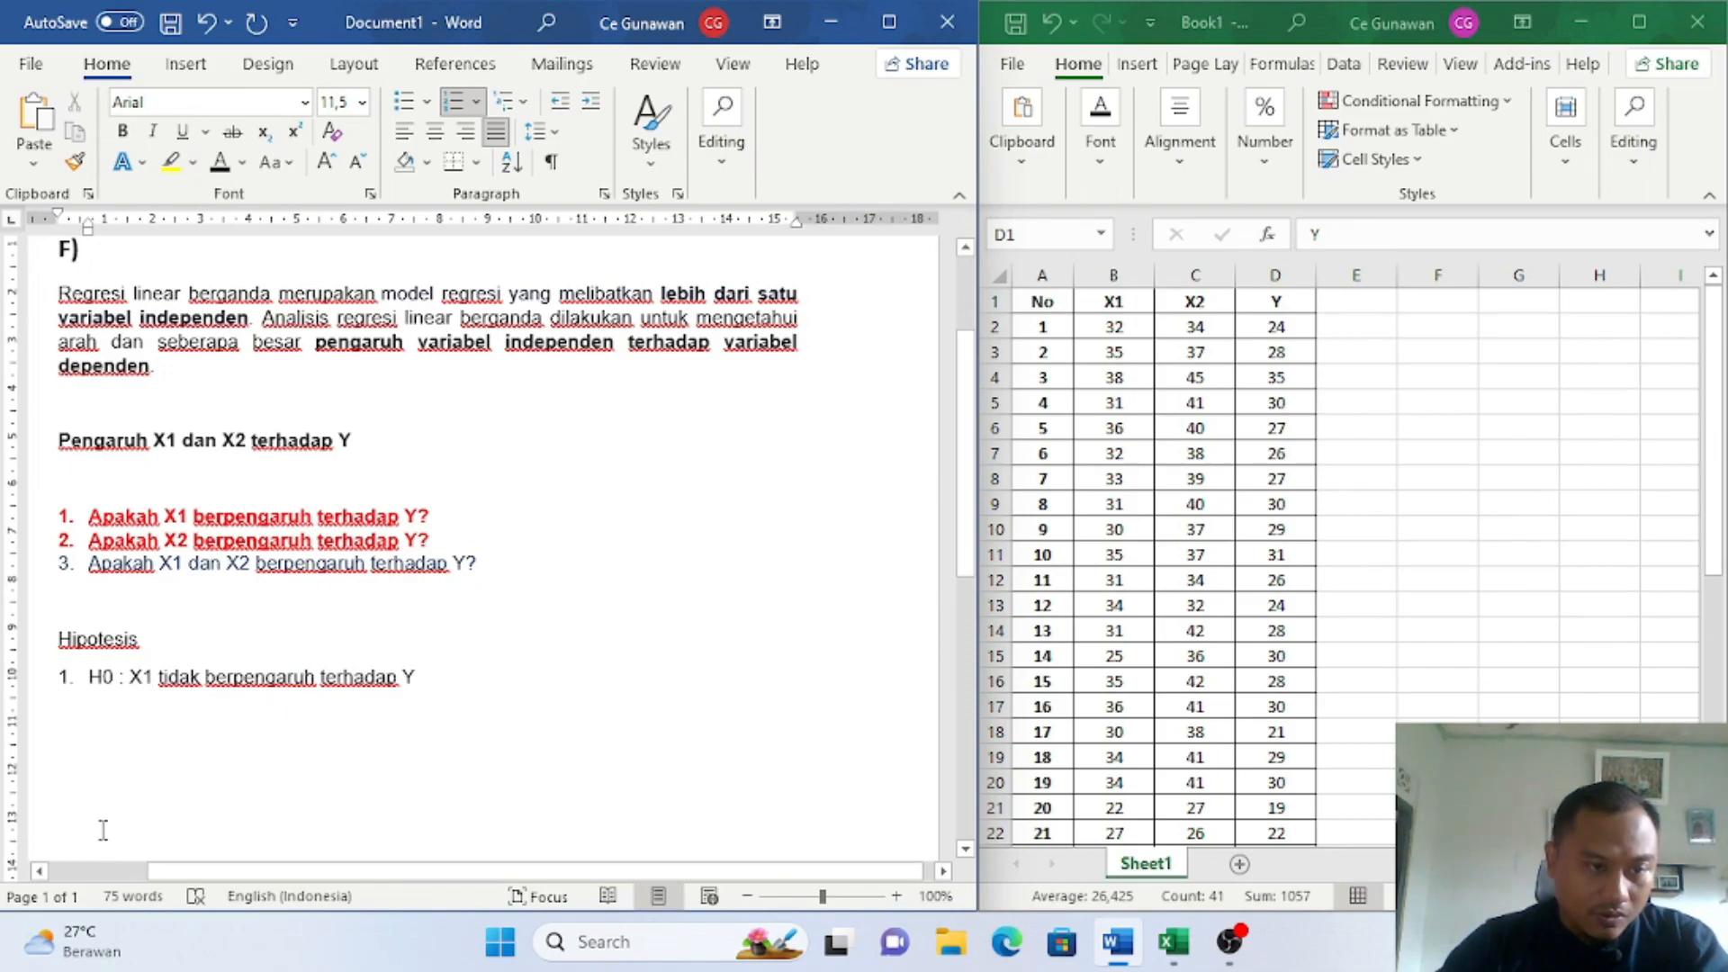
# Step: Add an unnumbered, indented line below the H0 hypothesis reading "Ha : X1 berpengaruh terhadap Y"
pyautogui.press('Return')
pyautogui.press('BackSpace')
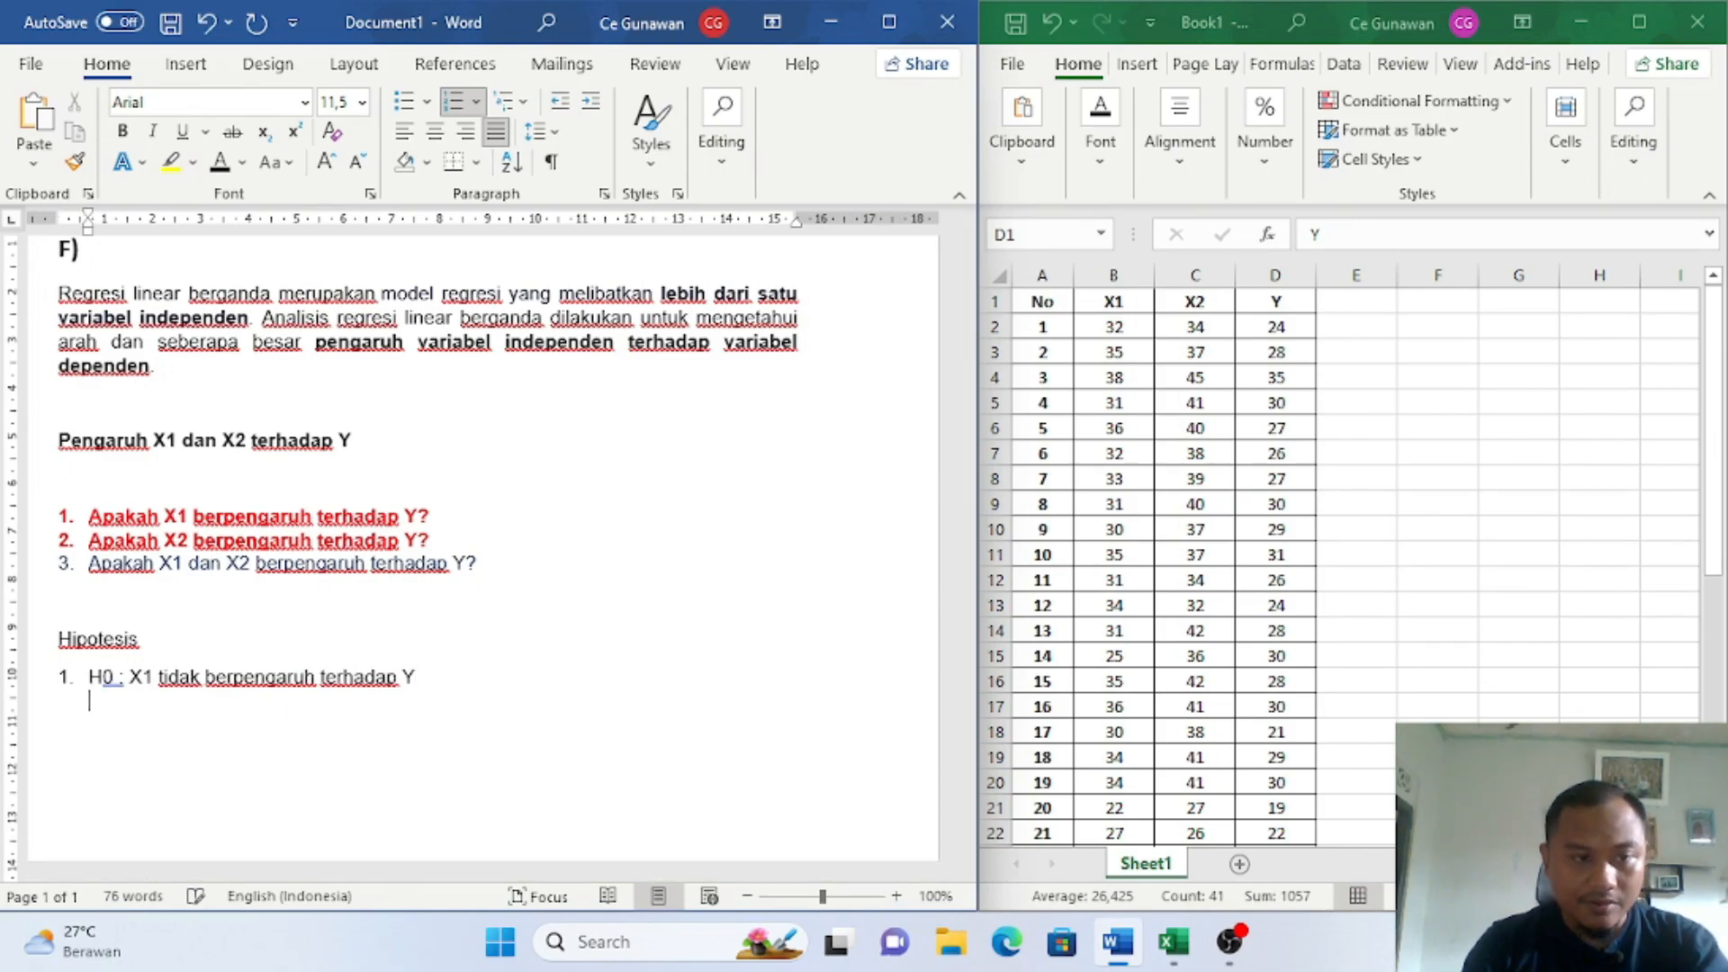
pyautogui.write('Ha : ')
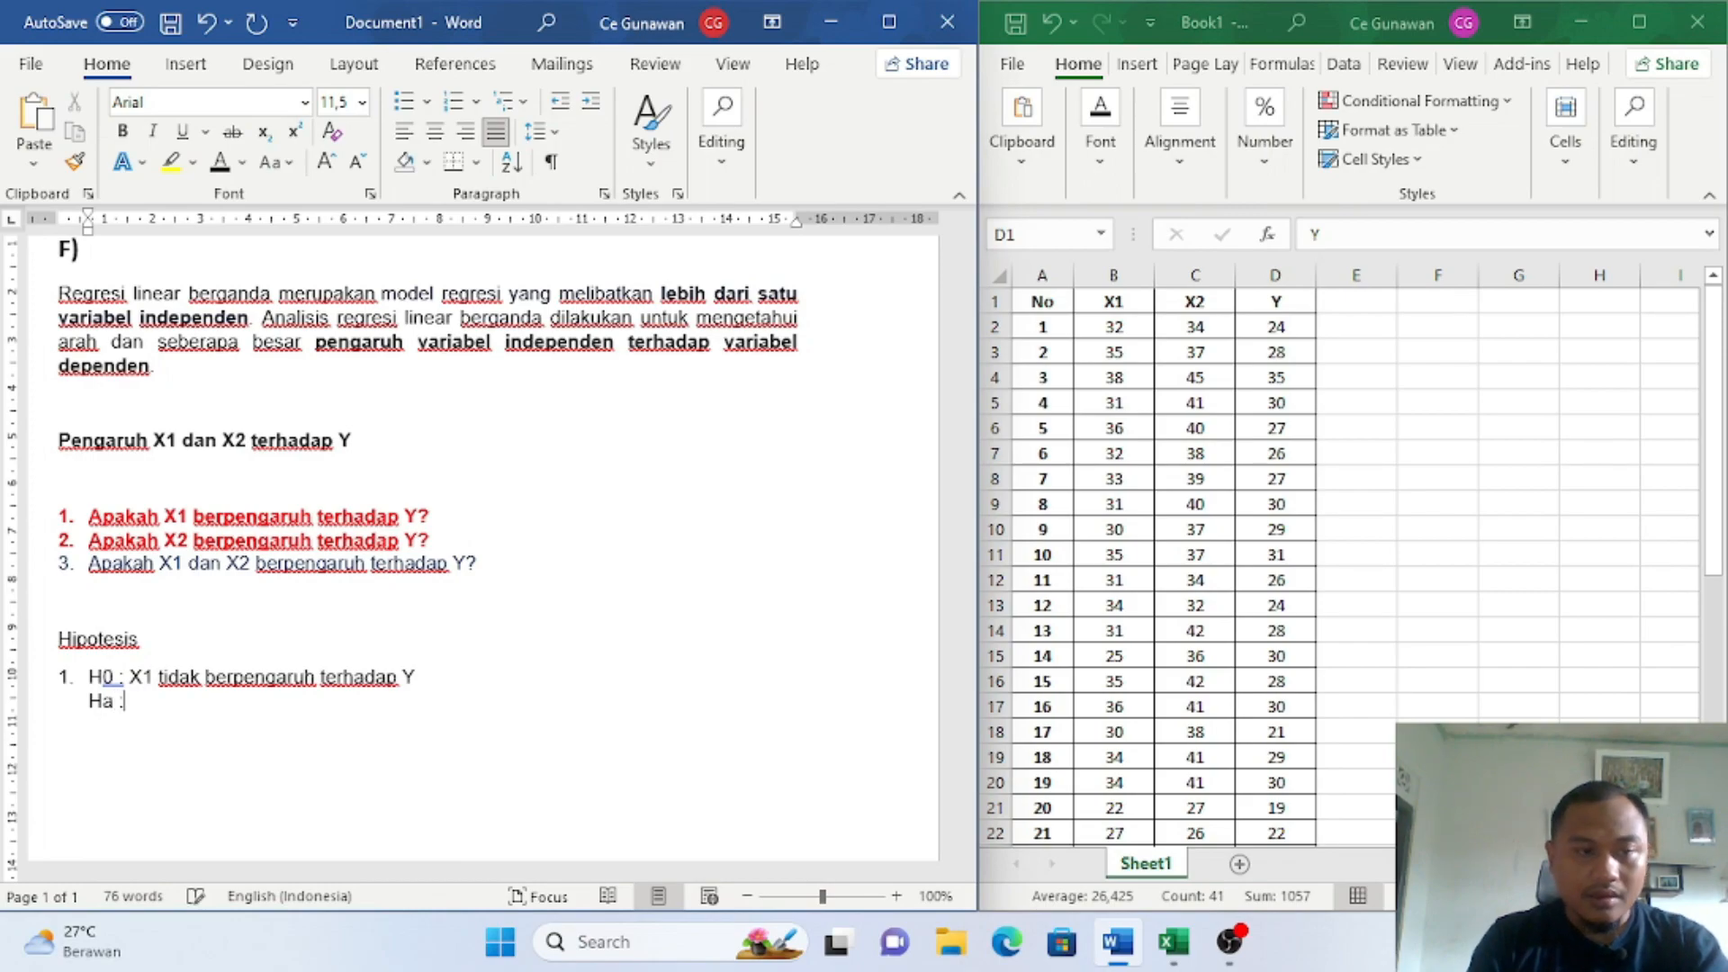
pyautogui.write('X1 berpengaruh terhadap Y')
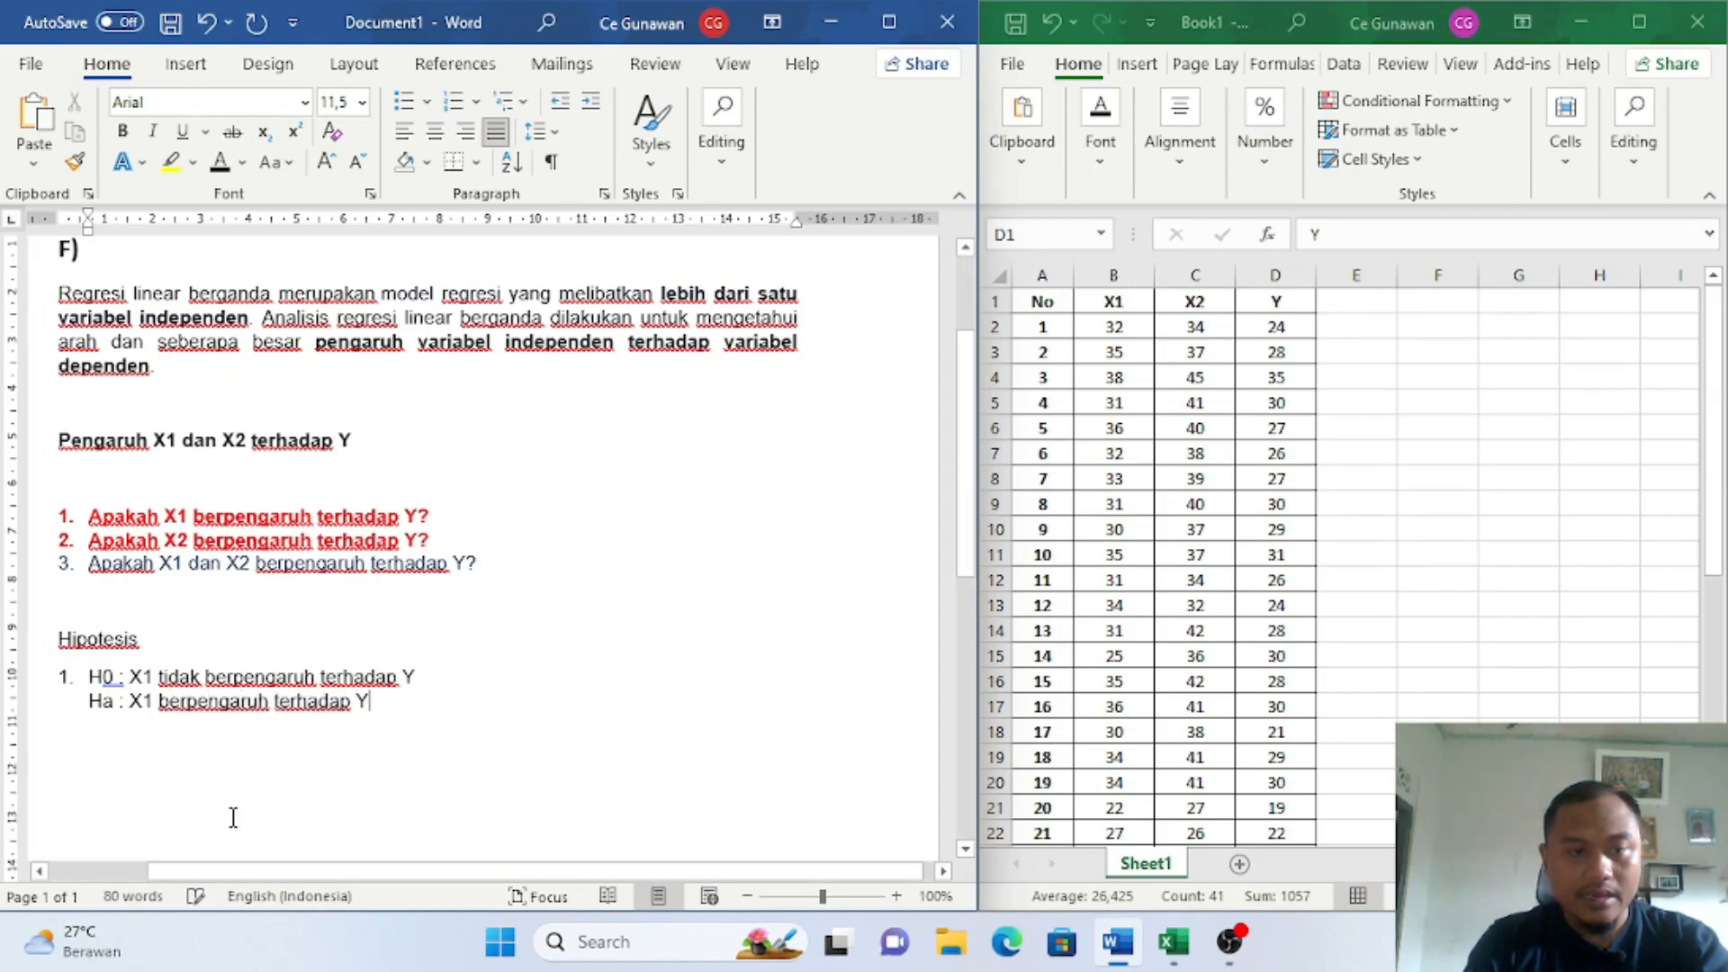
# Step: Relabel the two X1 hypotheses as H01 and Ha1
pyautogui.scroll(-3, 238, 815)
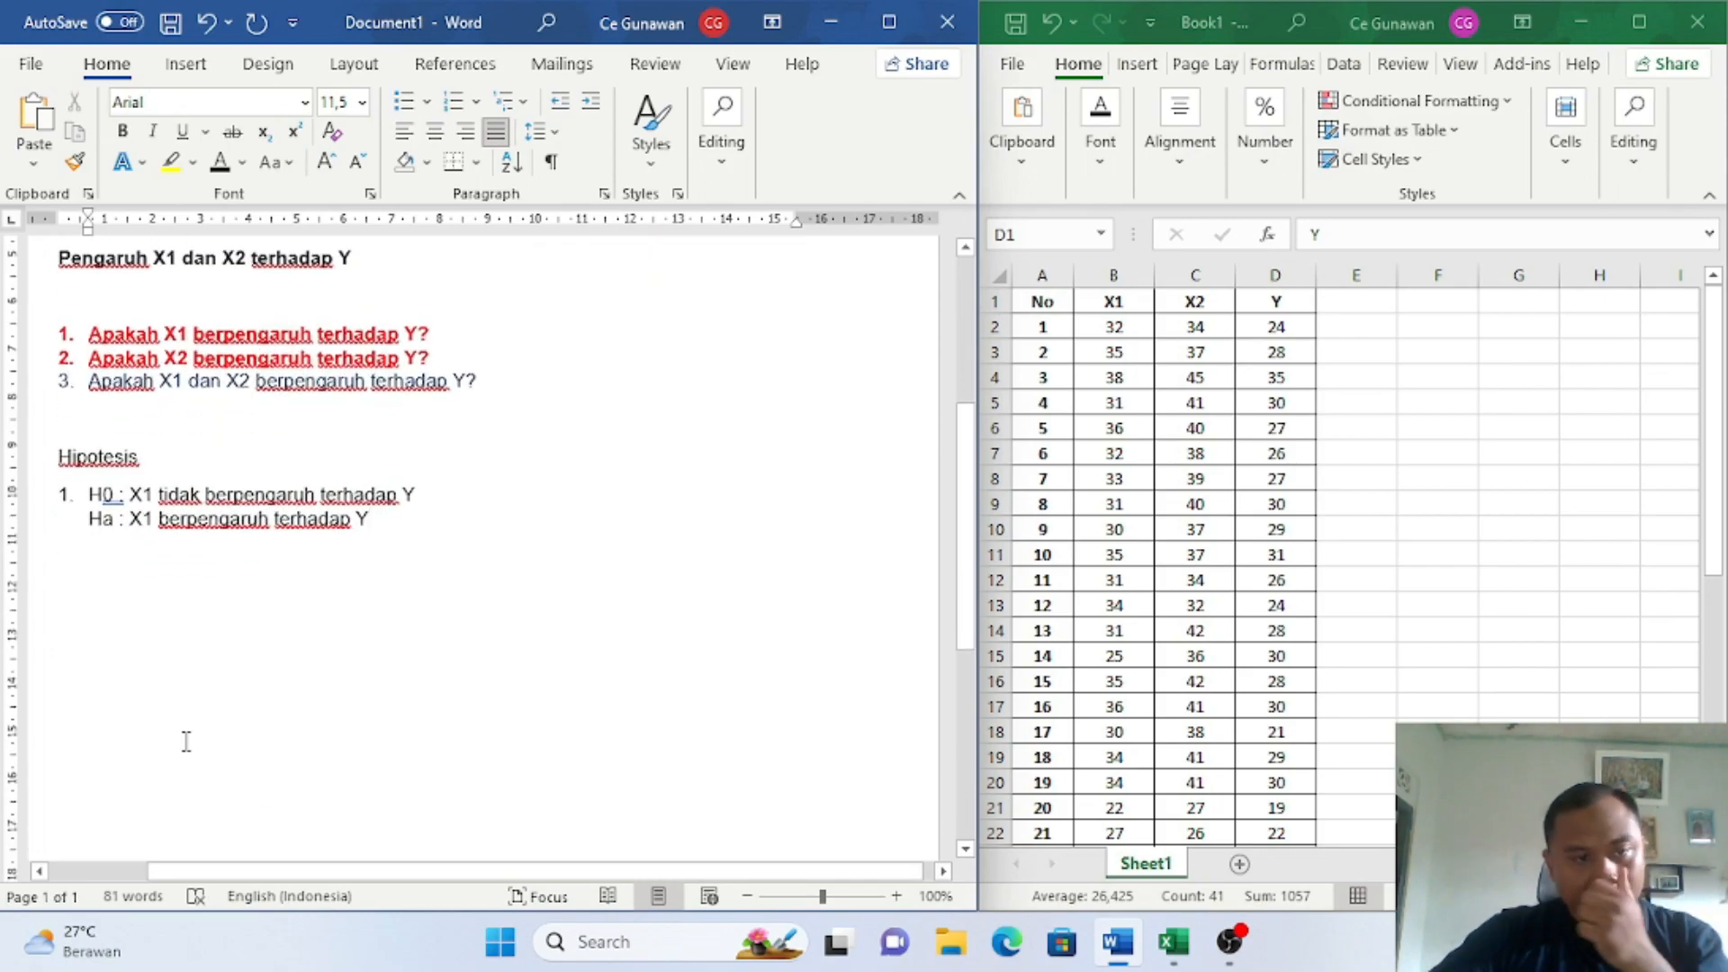
pyautogui.click(112, 498)
pyautogui.write('1')
pyautogui.click(114, 520)
pyautogui.write('1')
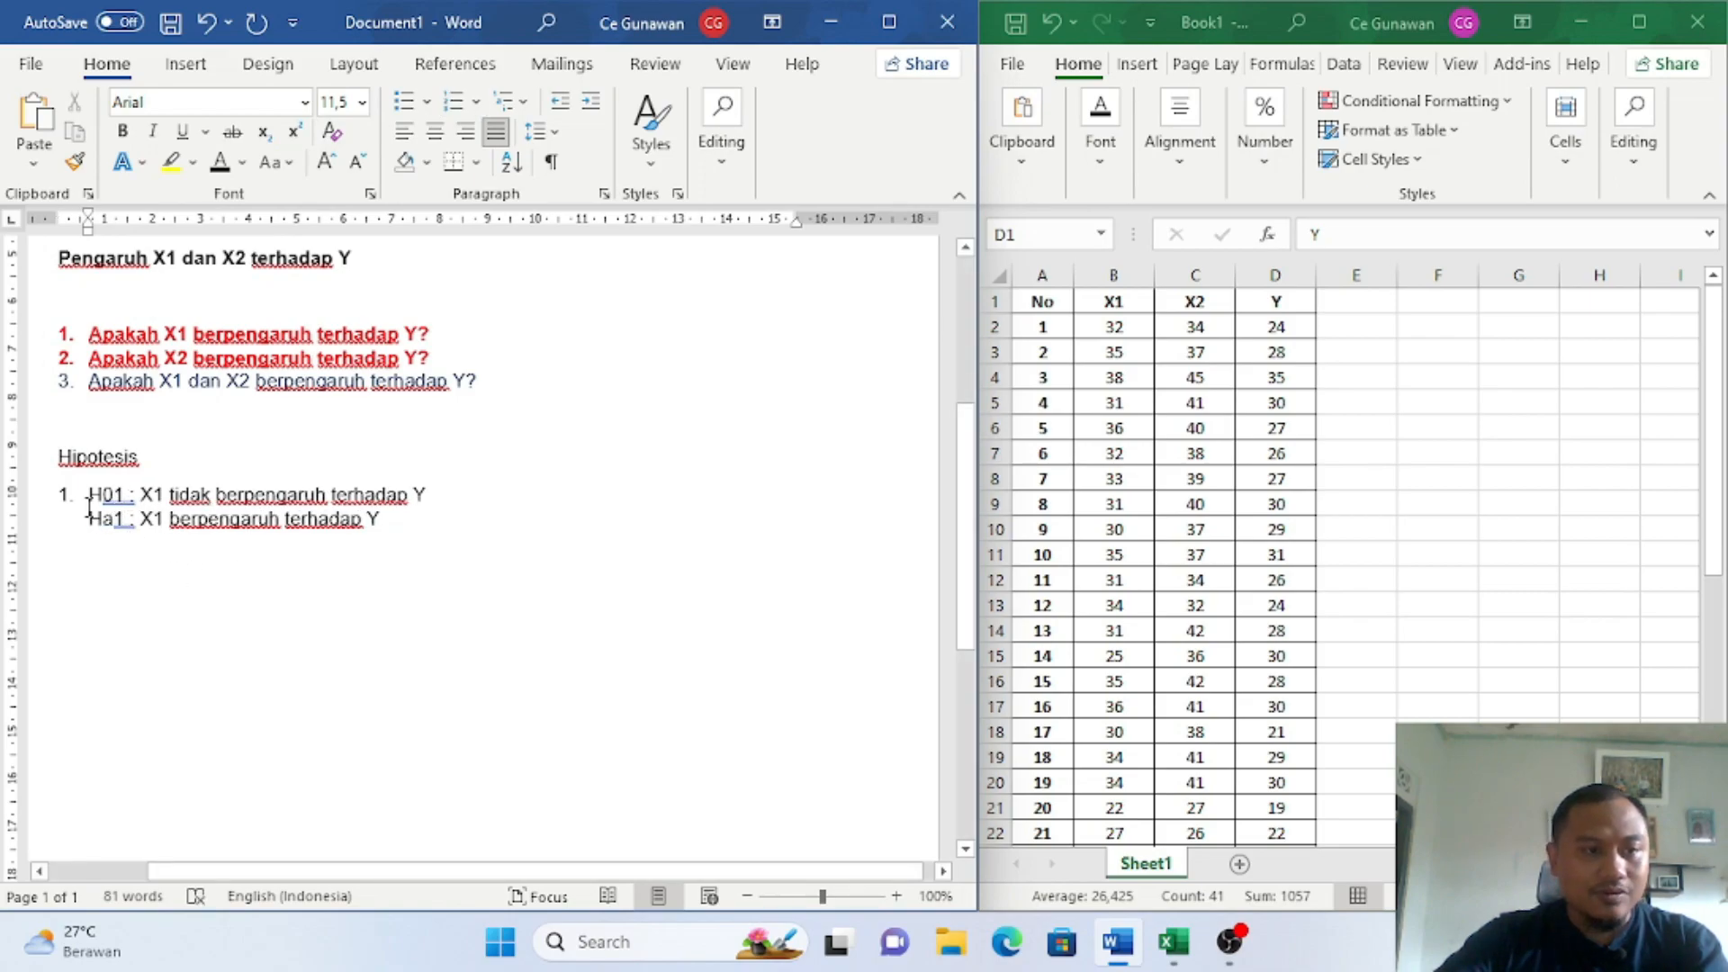
# Step: Duplicate the H01 and Ha1 lines as list item 2, leaving a blank line between the items
pyautogui.moveTo(89, 497); pyautogui.dragTo(401, 543)
pyautogui.hotkey('ctrl', 'c')
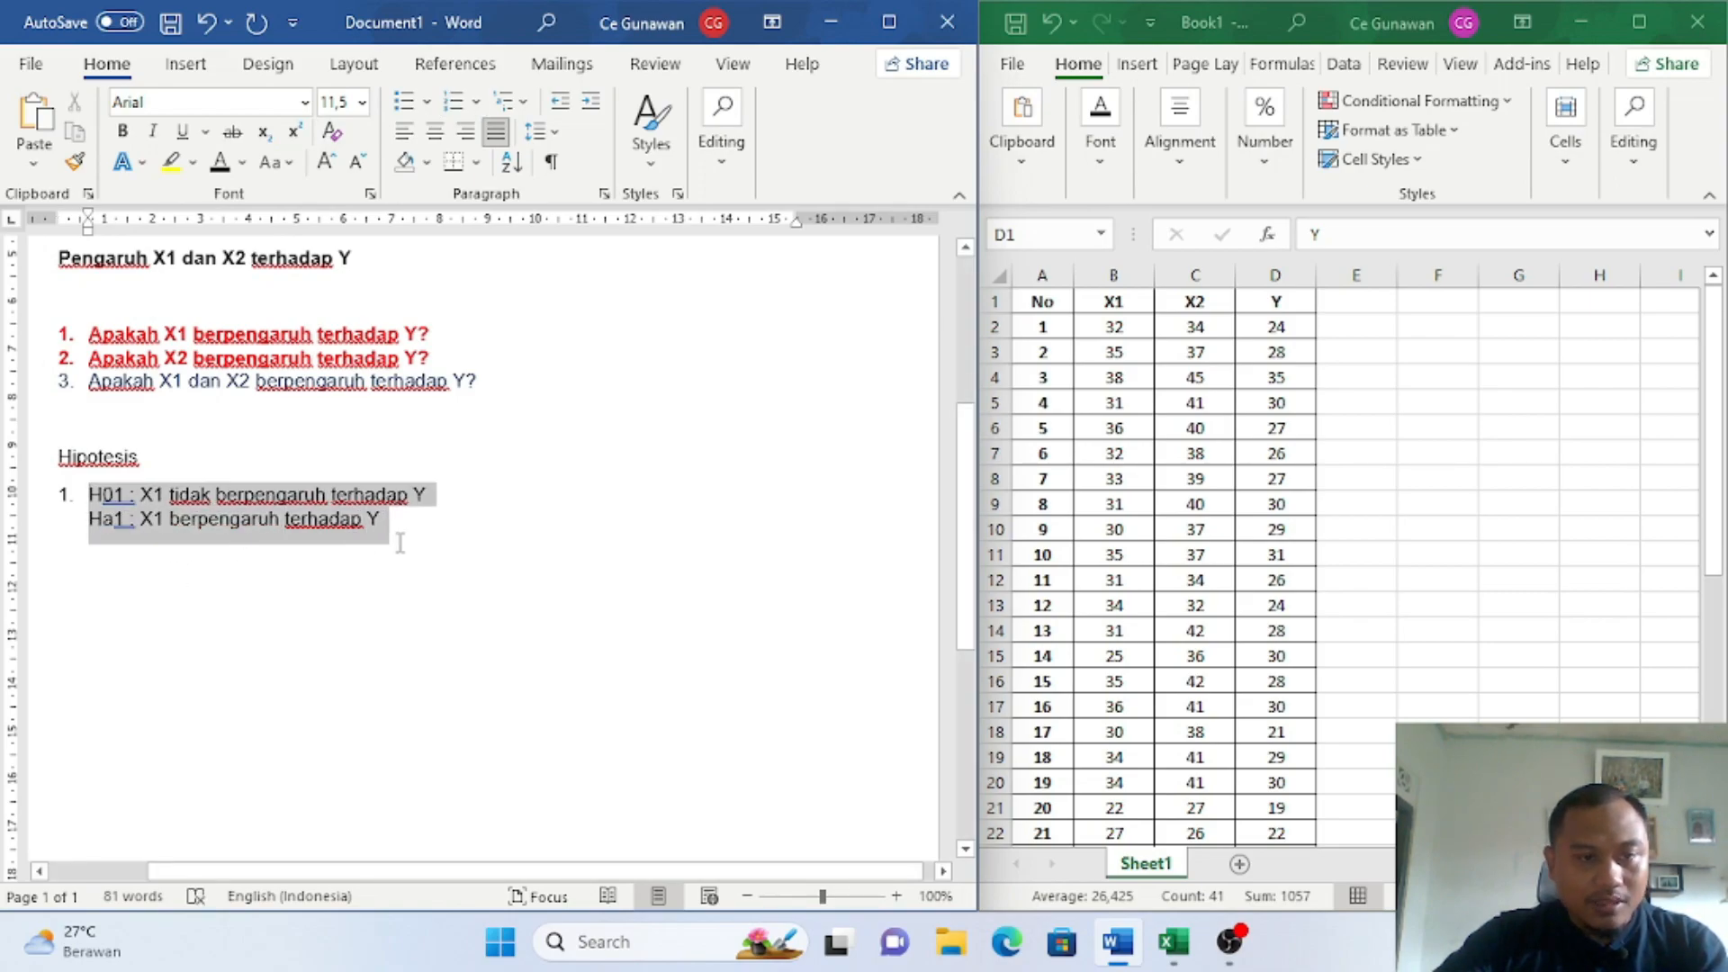
pyautogui.click(436, 538)
pyautogui.press('Return')
pyautogui.hotkey('ctrl', 'v')
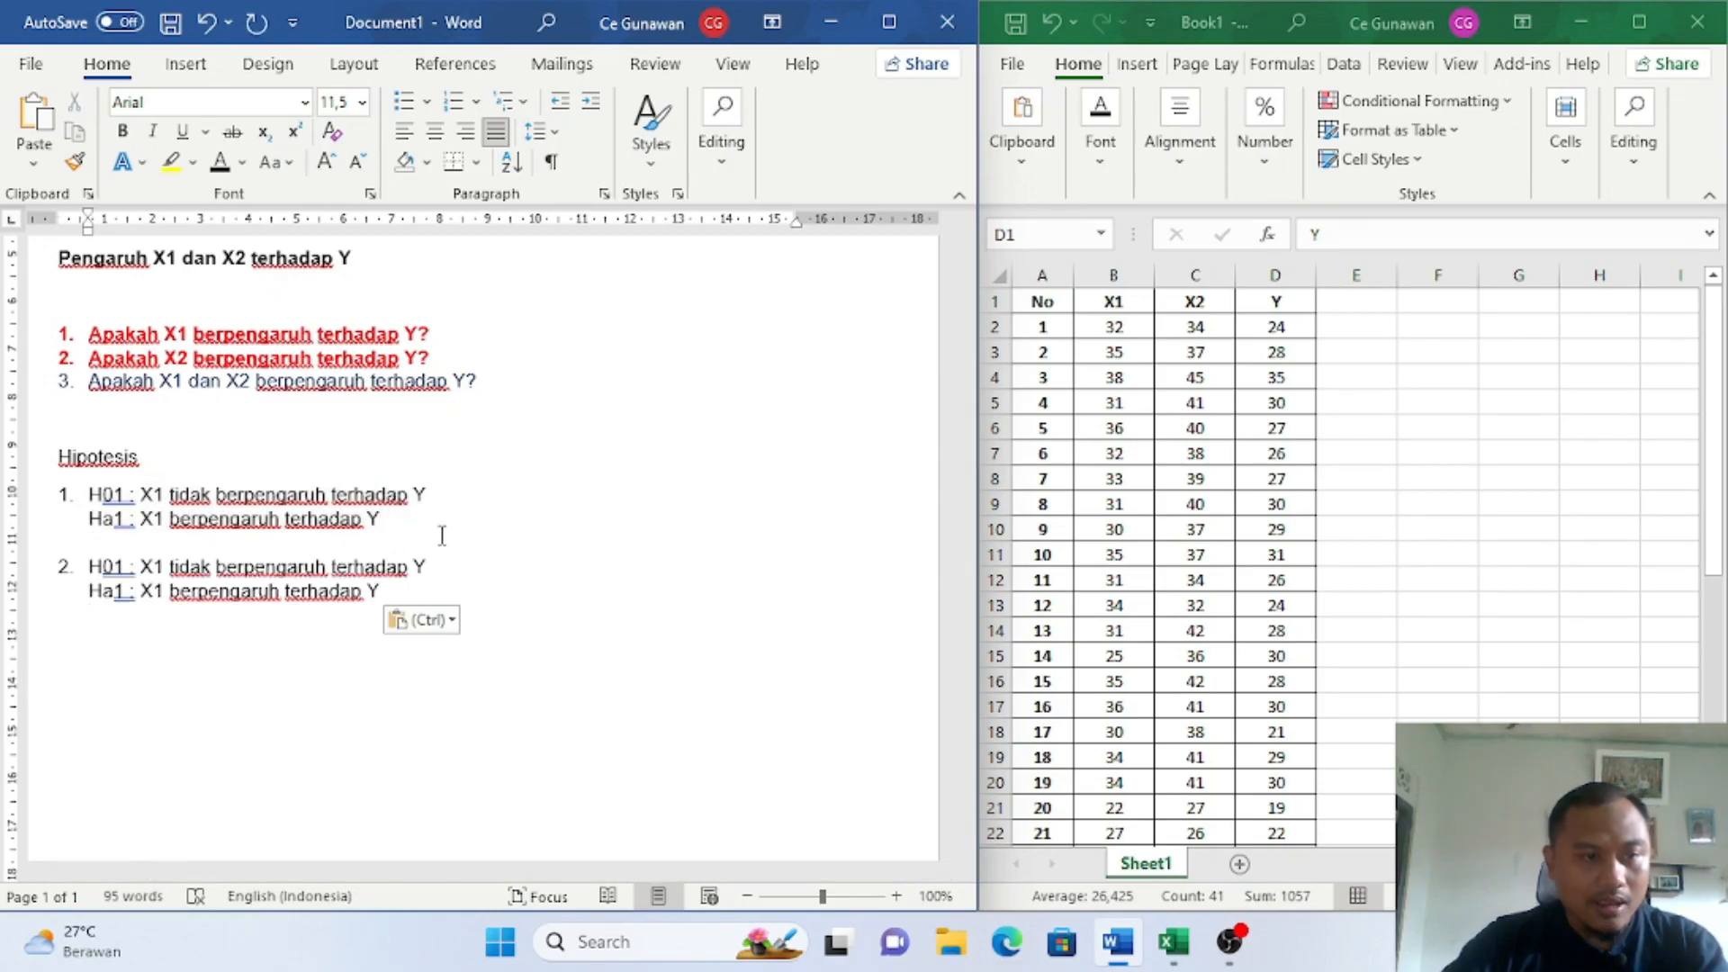
# Step: Relabel the hypotheses in list item 2 as H02 and Ha2
pyautogui.click(126, 569)
pyautogui.press('BackSpace')
pyautogui.write('2')
pyautogui.click(120, 591)
pyautogui.press('BackSpace')
pyautogui.write('2')
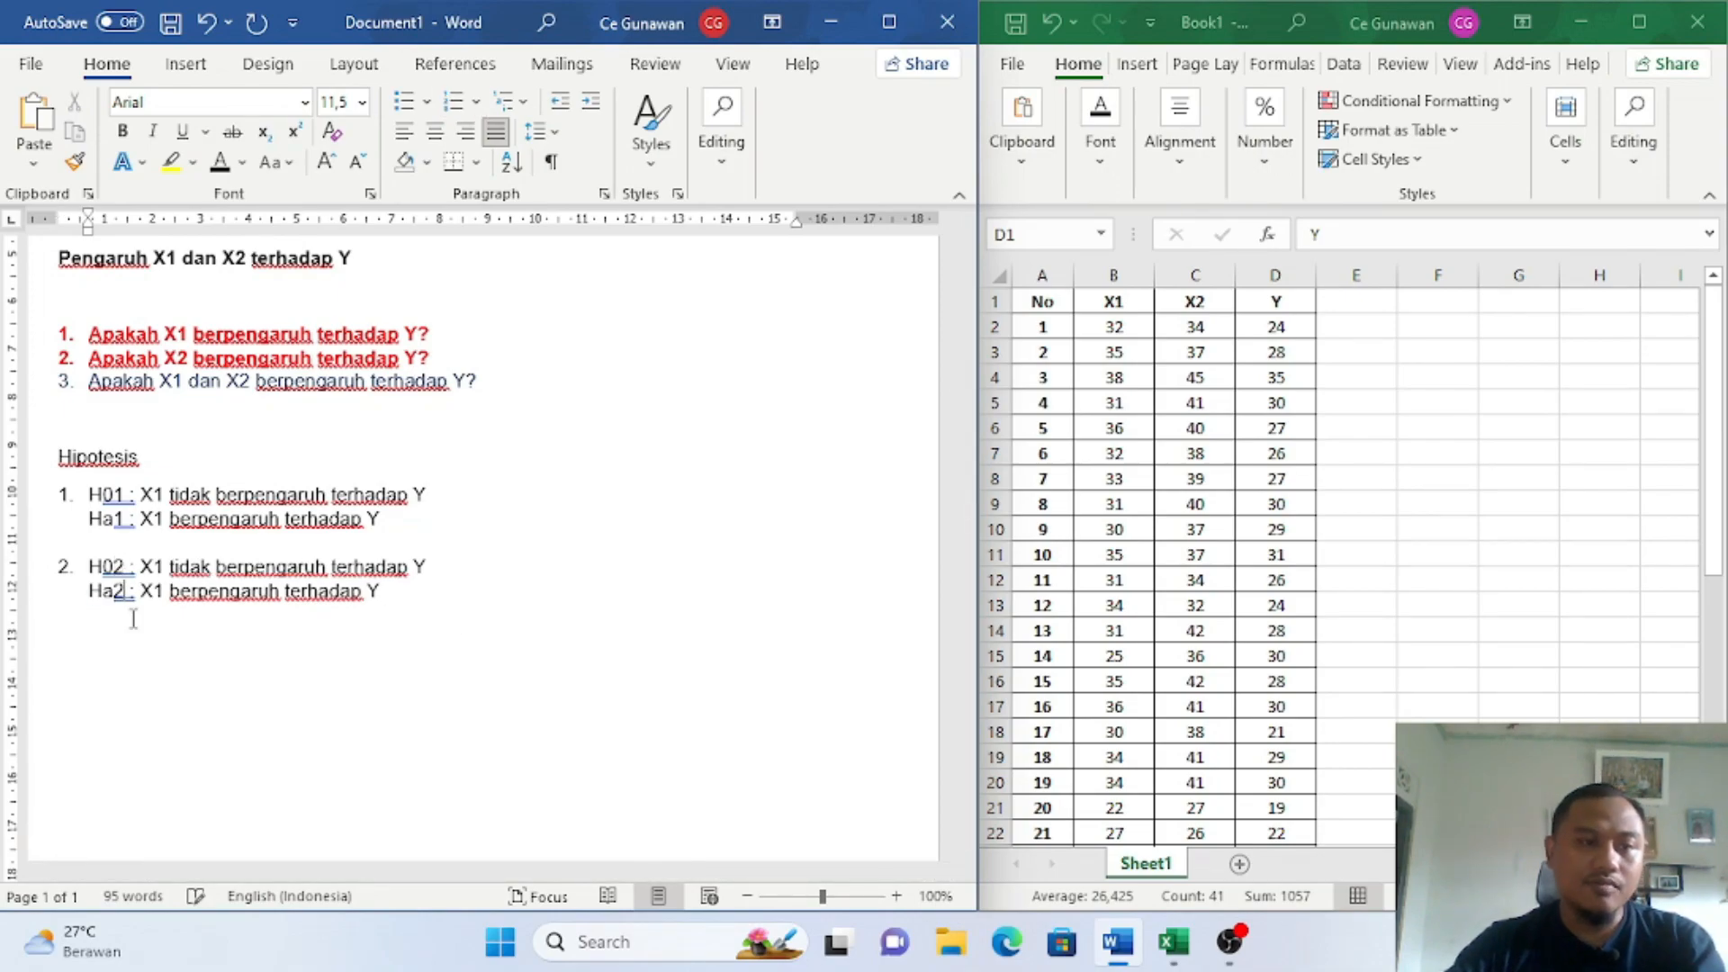
# Step: Change the variable from X1 to X2 in both the H02 and Ha2 hypotheses
pyautogui.click(164, 567)
pyautogui.press('BackSpace')
pyautogui.write('2')
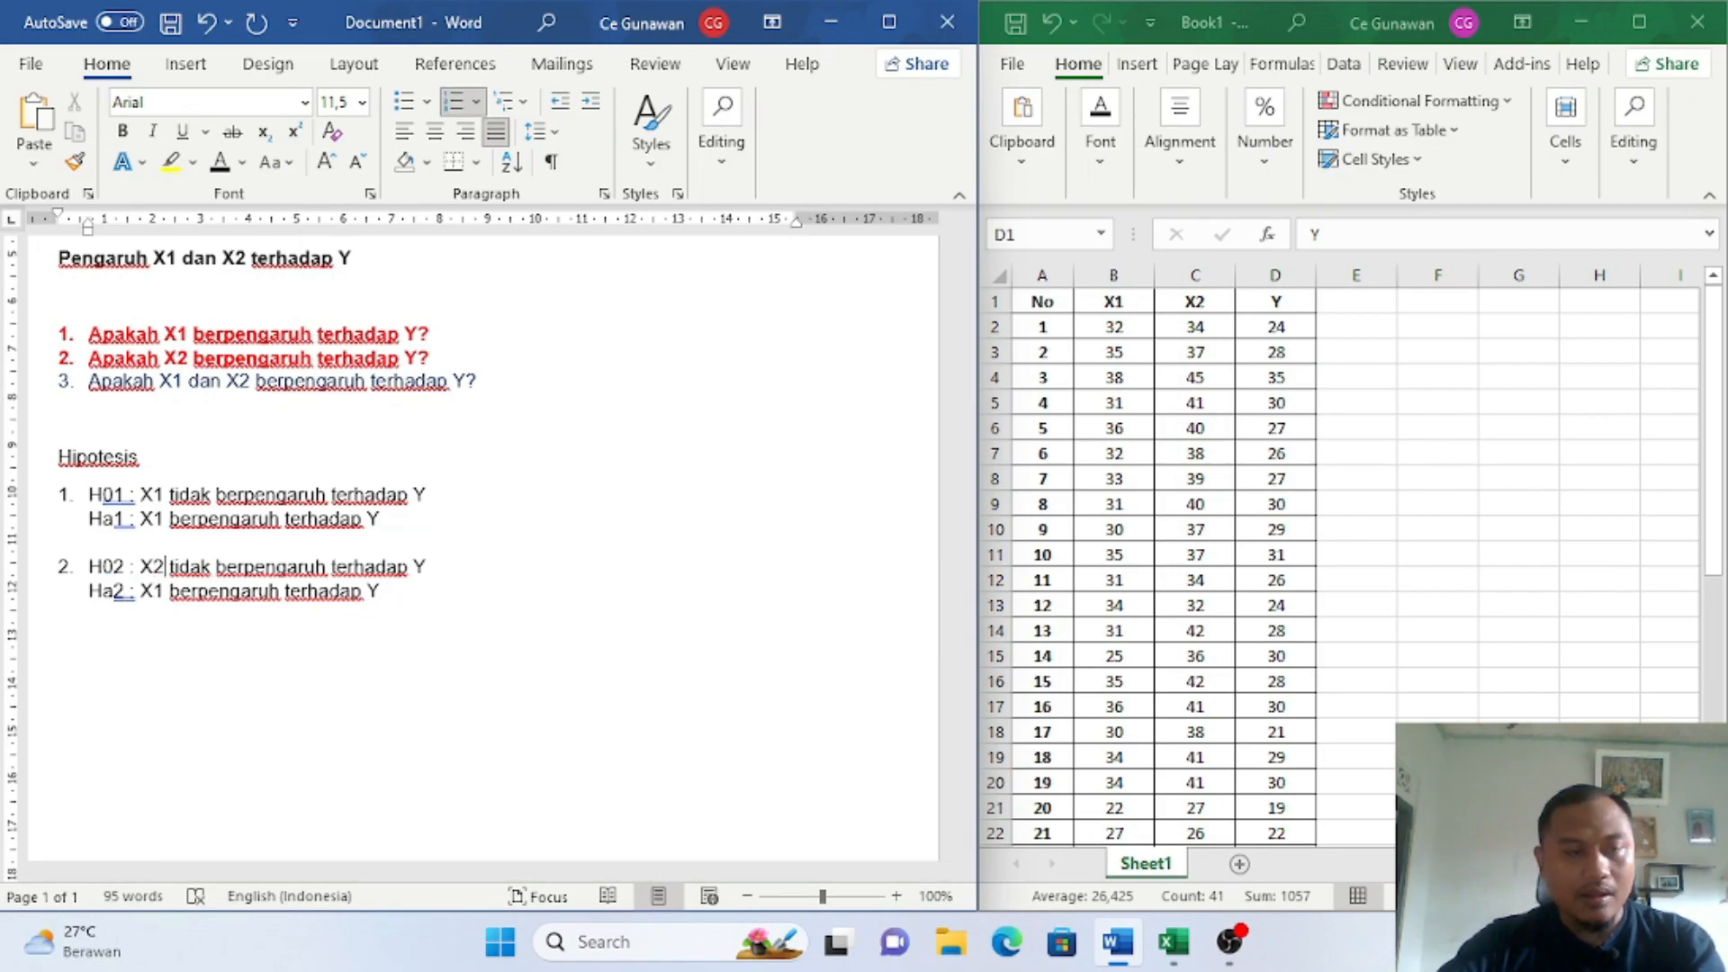
pyautogui.click(167, 592)
pyautogui.press('BackSpace')
pyautogui.write('2')
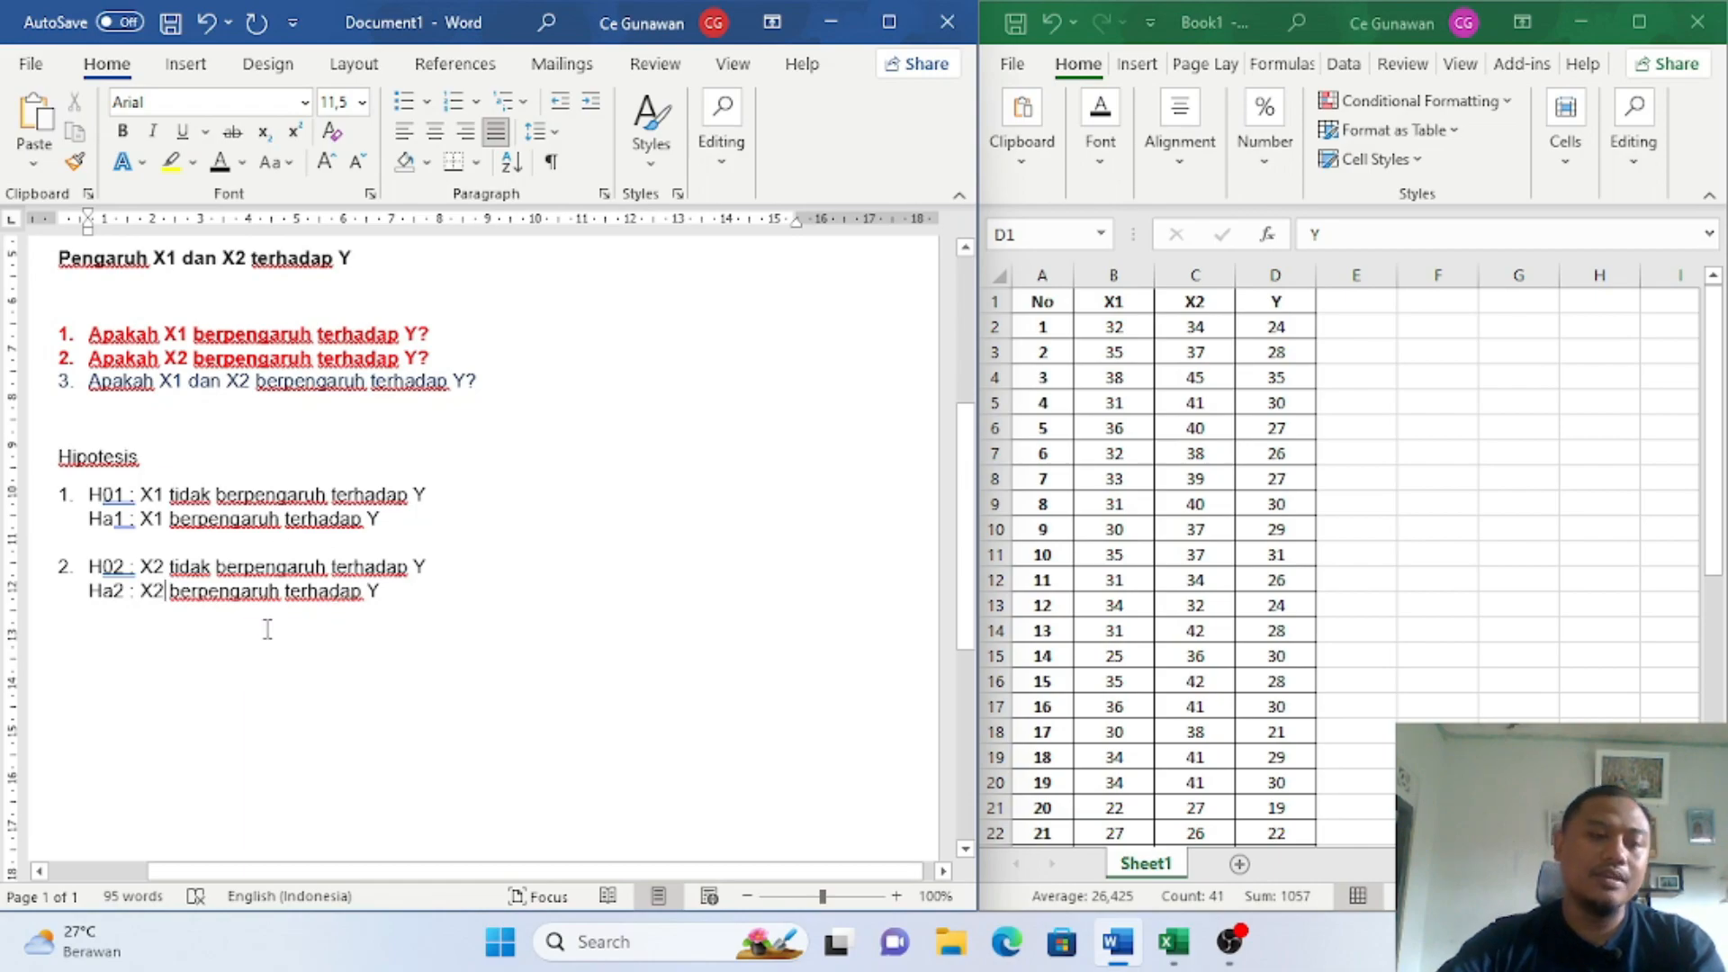
# Step: Duplicate the H02 and Ha2 lines as list item 3, separated by a blank line
pyautogui.moveTo(89, 567); pyautogui.dragTo(393, 594)
pyautogui.hotkey('ctrl', 'c')
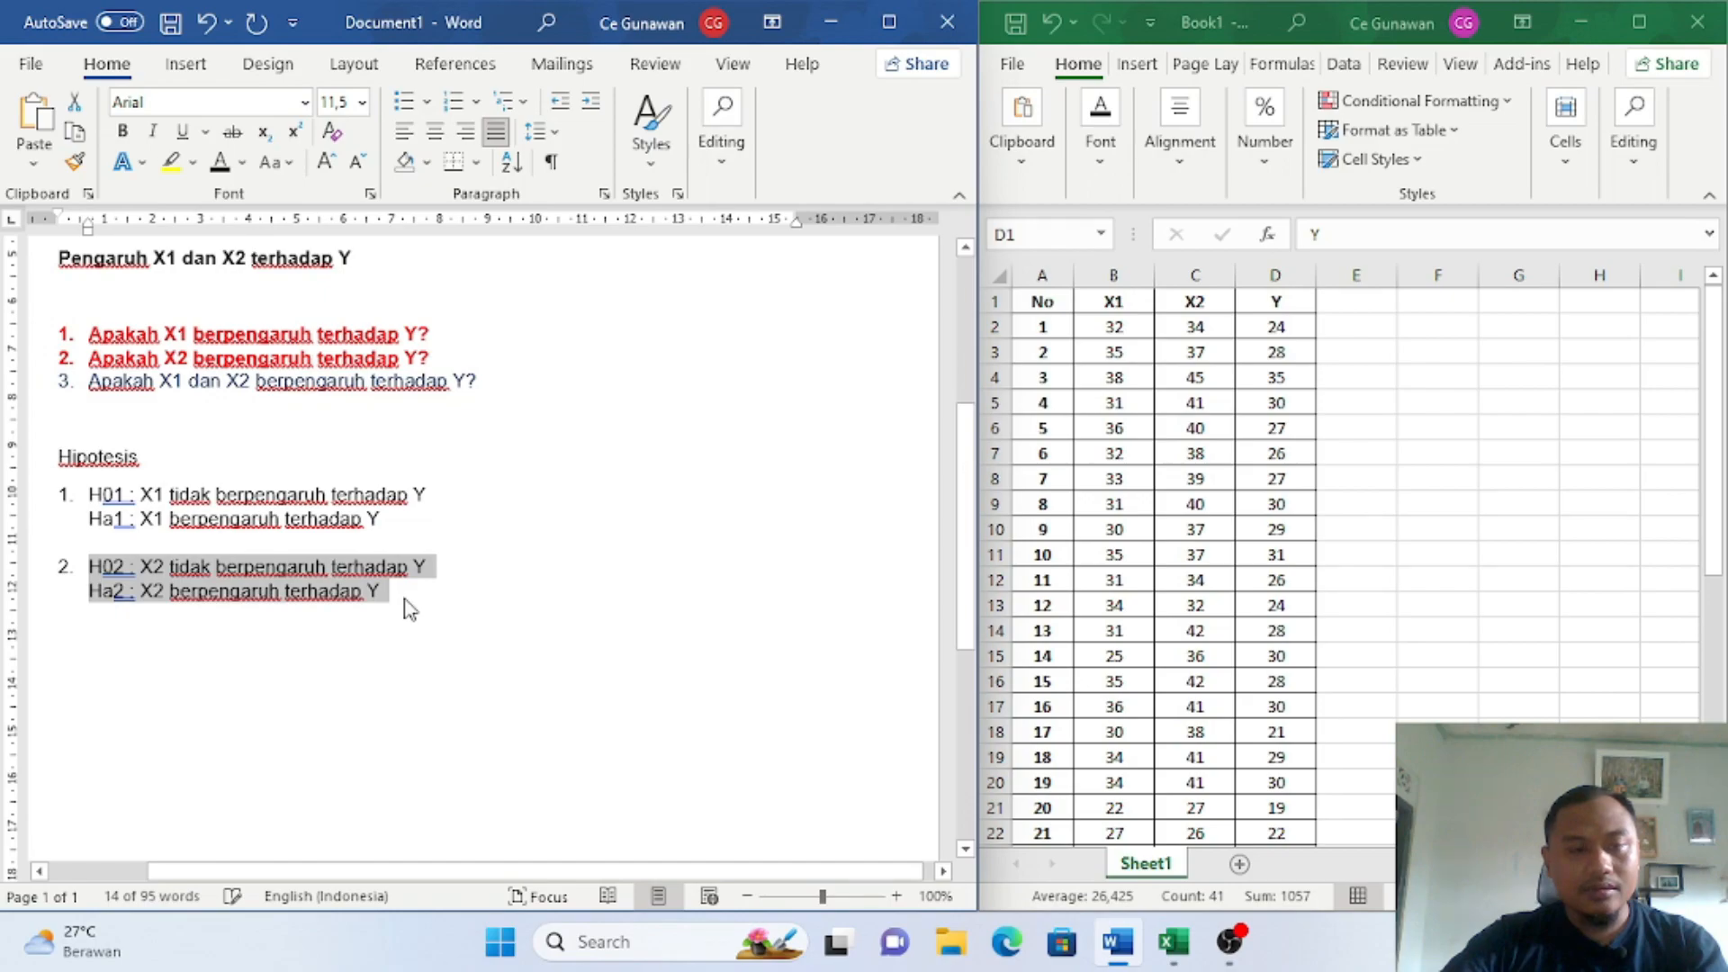
pyautogui.click(411, 602)
pyautogui.press('Return')
pyautogui.press('Return')
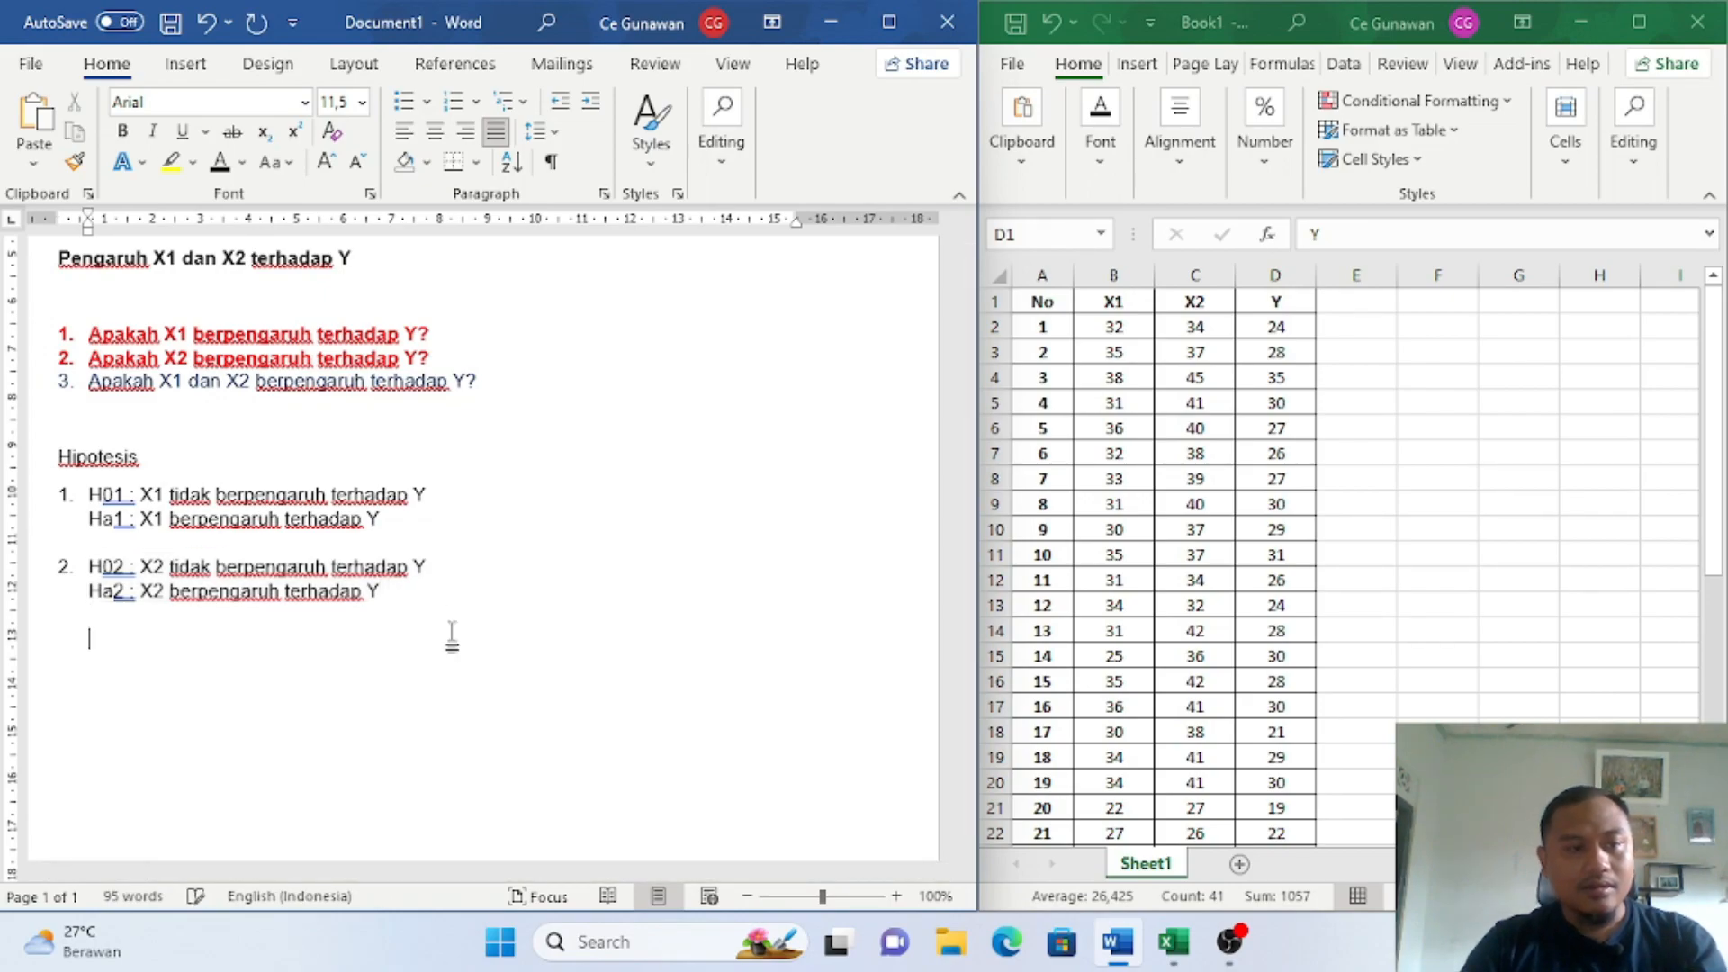
pyautogui.hotkey('ctrl', 'v')
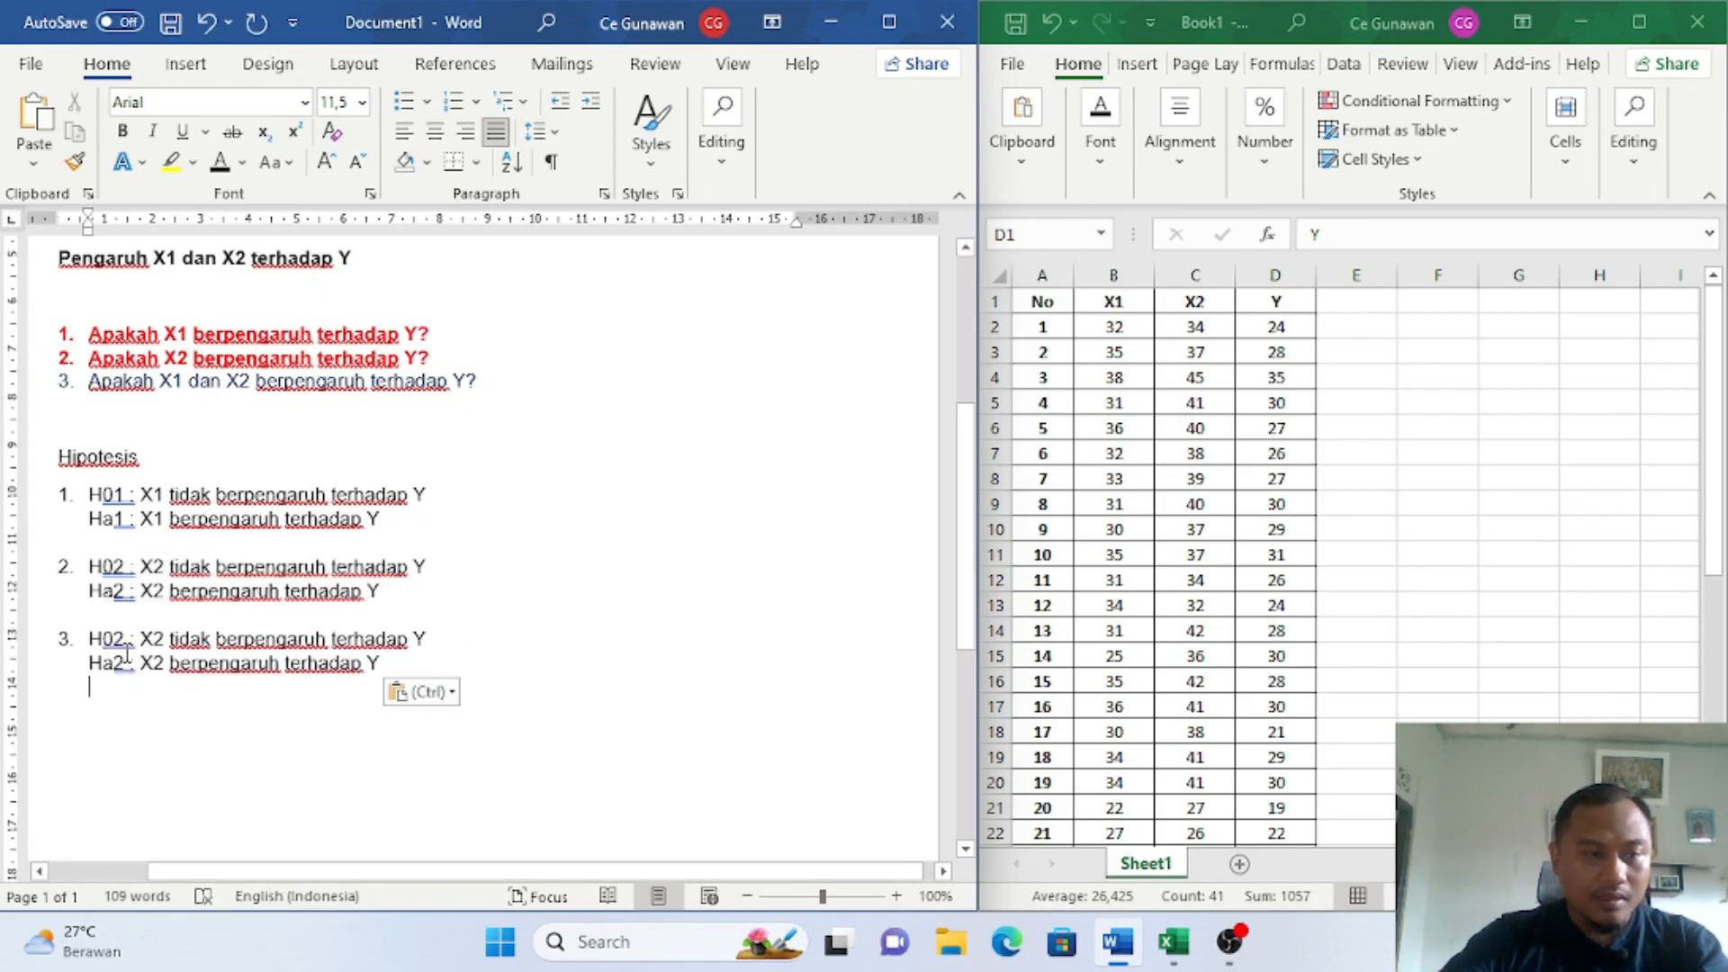
# Step: Relabel the hypotheses in list item 3 as H03 and Ha3
pyautogui.click(126, 648)
pyautogui.press('BackSpace')
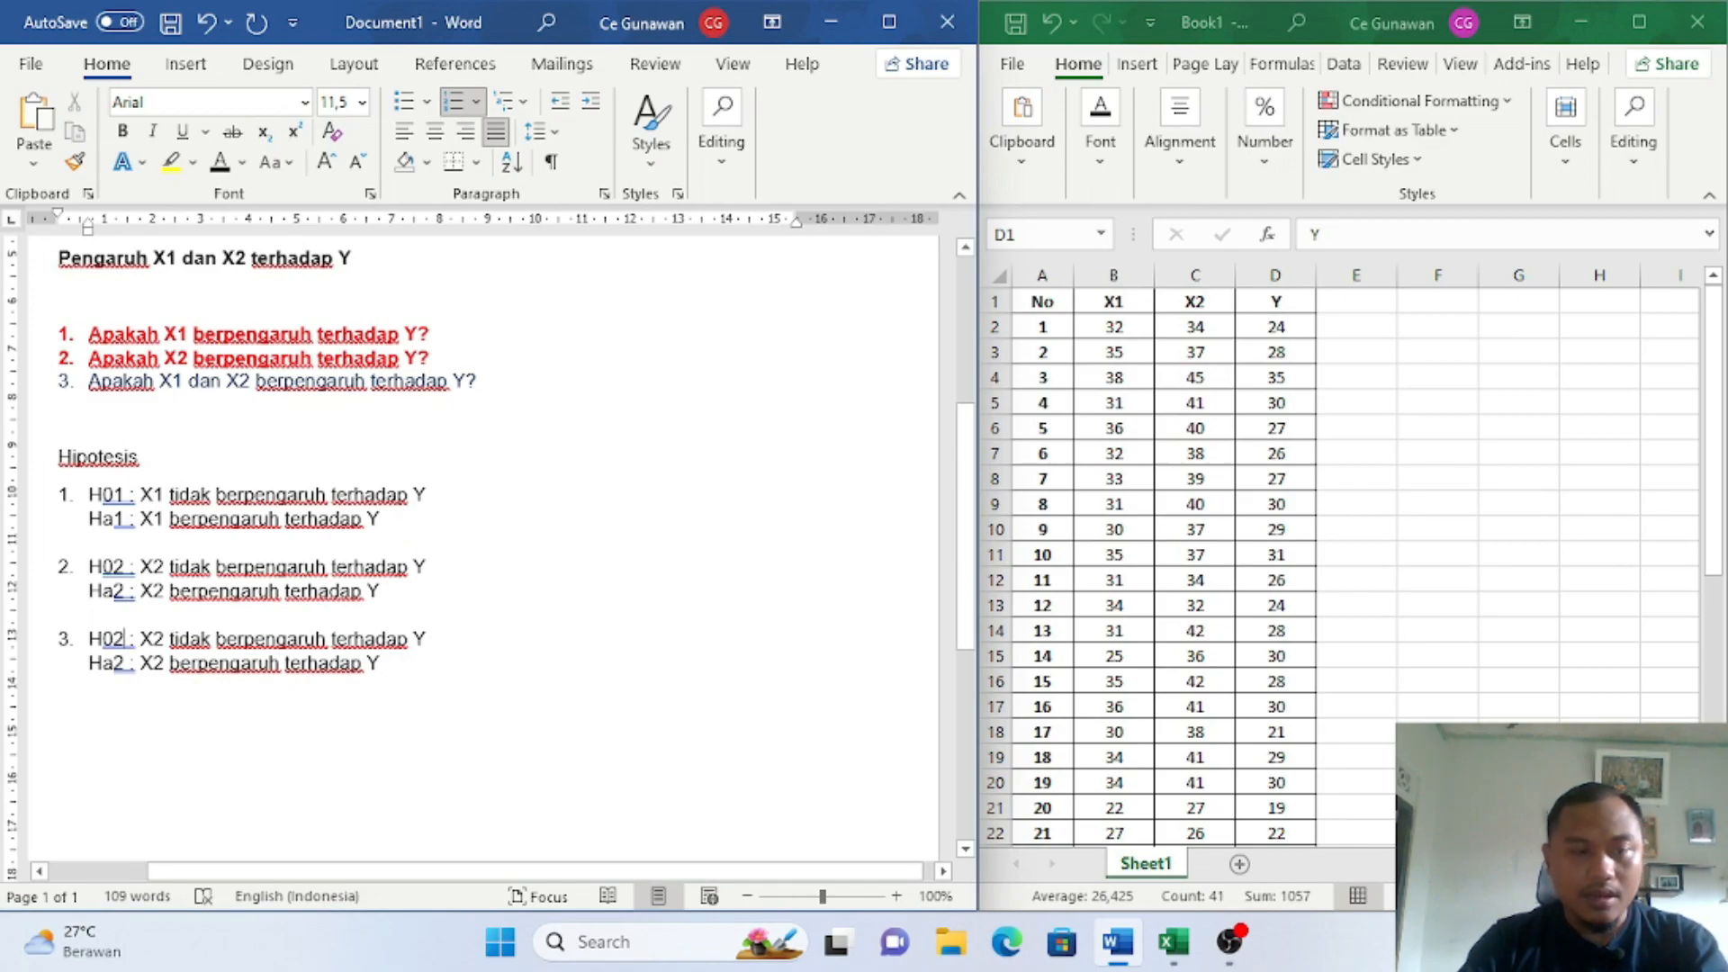
pyautogui.write('3')
pyautogui.press('Down')
pyautogui.press('BackSpace')
pyautogui.write('3')
# Step: Insert "X1 dan" before X2 in both the H03 and Ha3 hypotheses
pyautogui.press('Right')
pyautogui.press('Up')
pyautogui.press('Up')
pyautogui.press('Right')
pyautogui.press('Down')
pyautogui.press('Right')
pyautogui.press('Up')
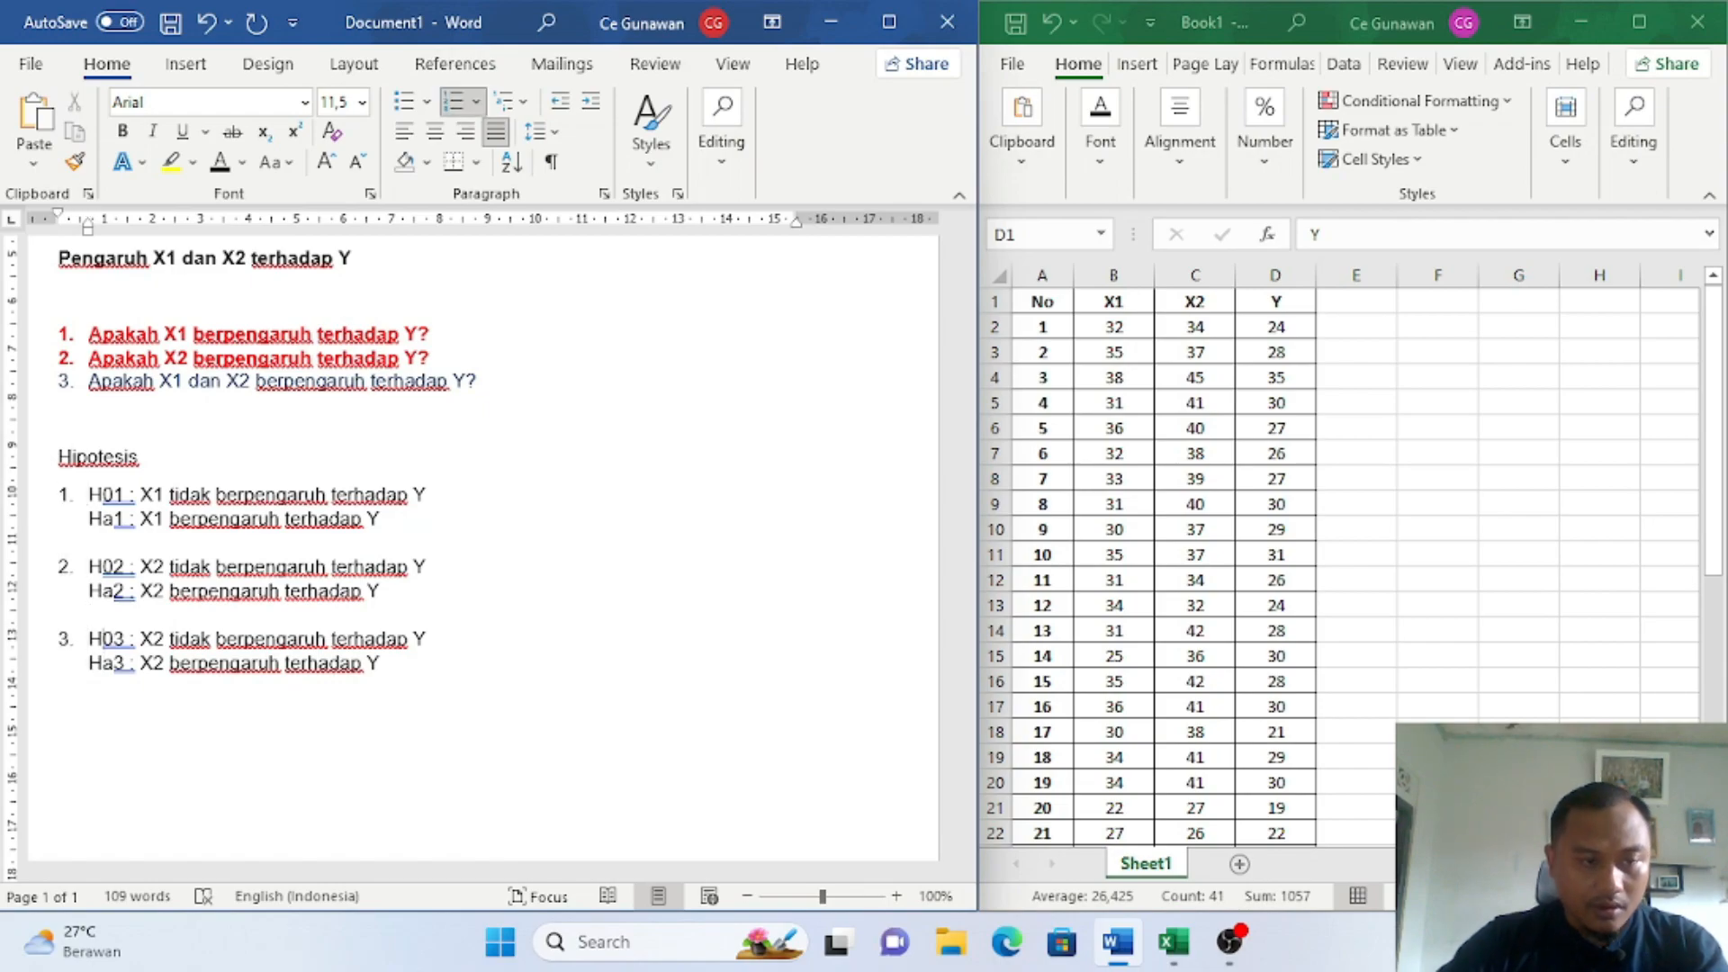
pyautogui.click(154, 641)
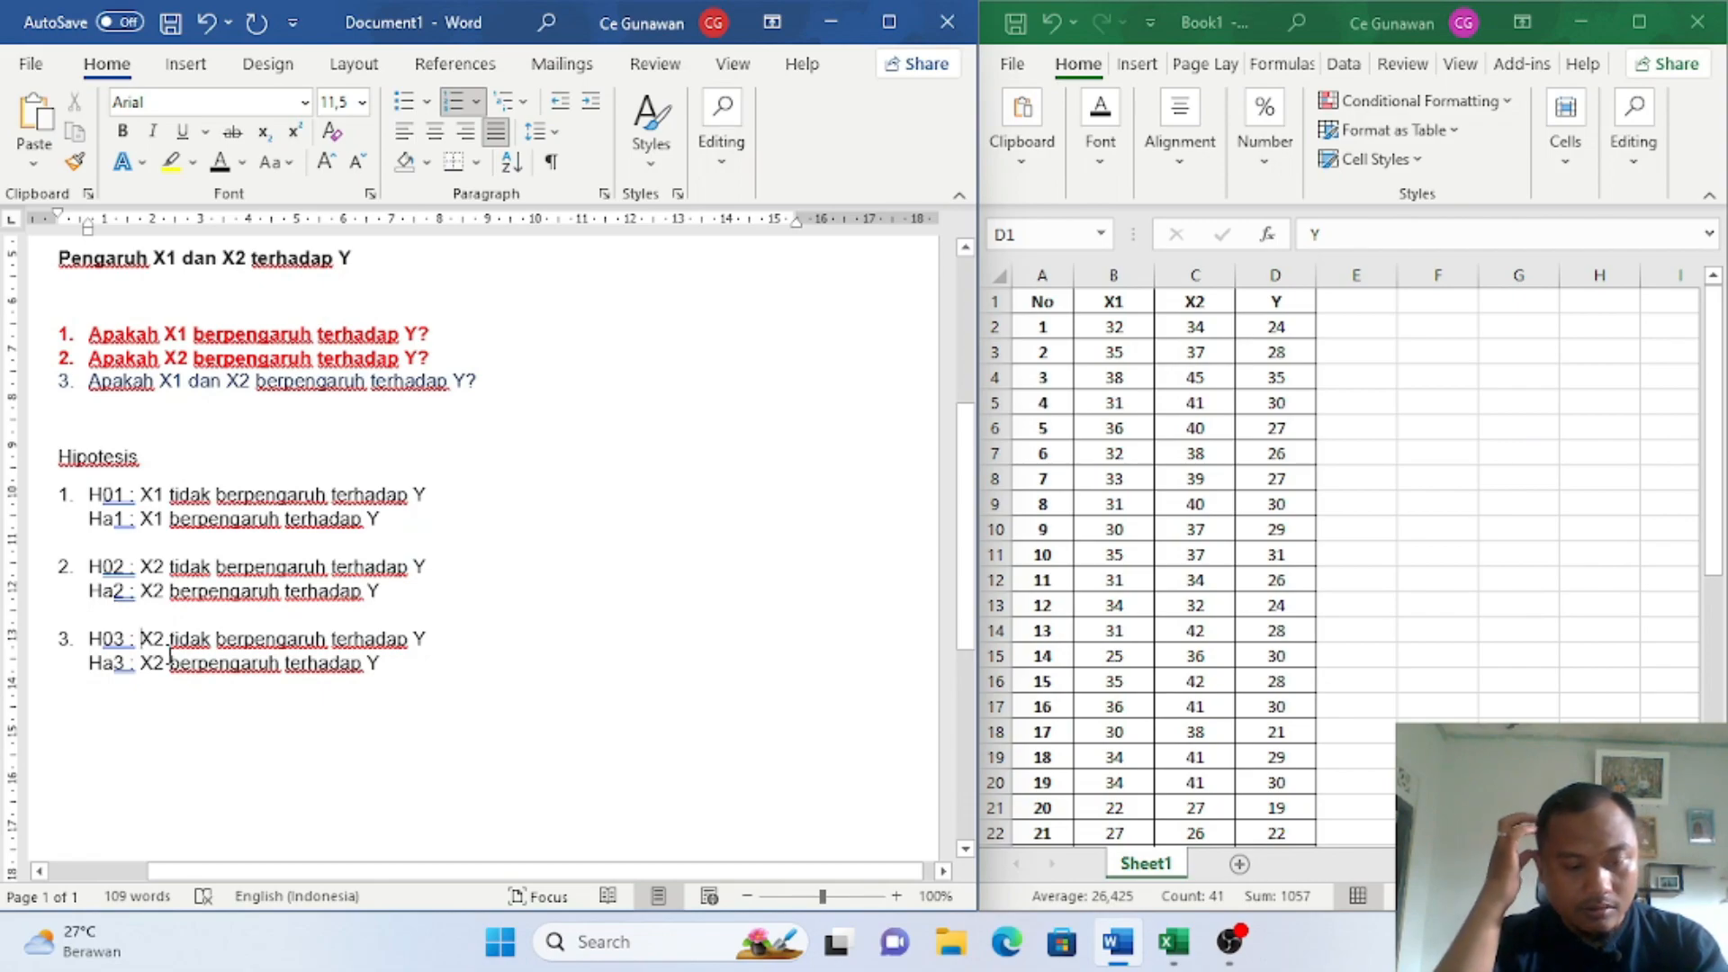
pyautogui.write('X1 dan')
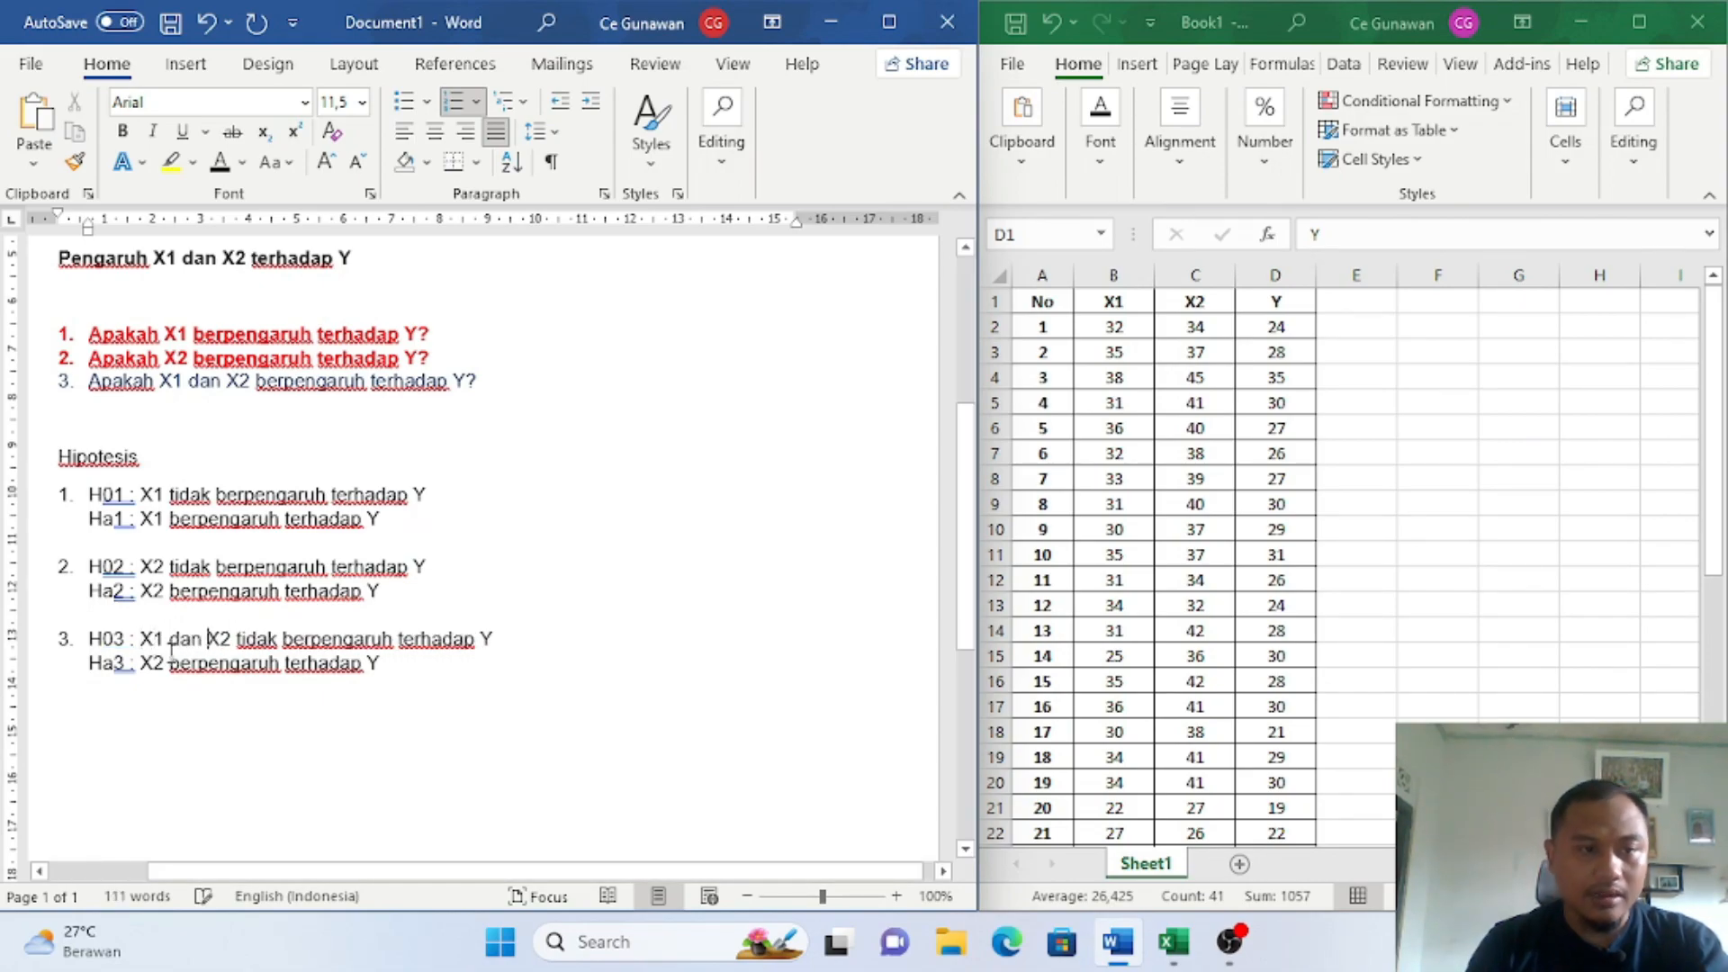
pyautogui.press('Down')
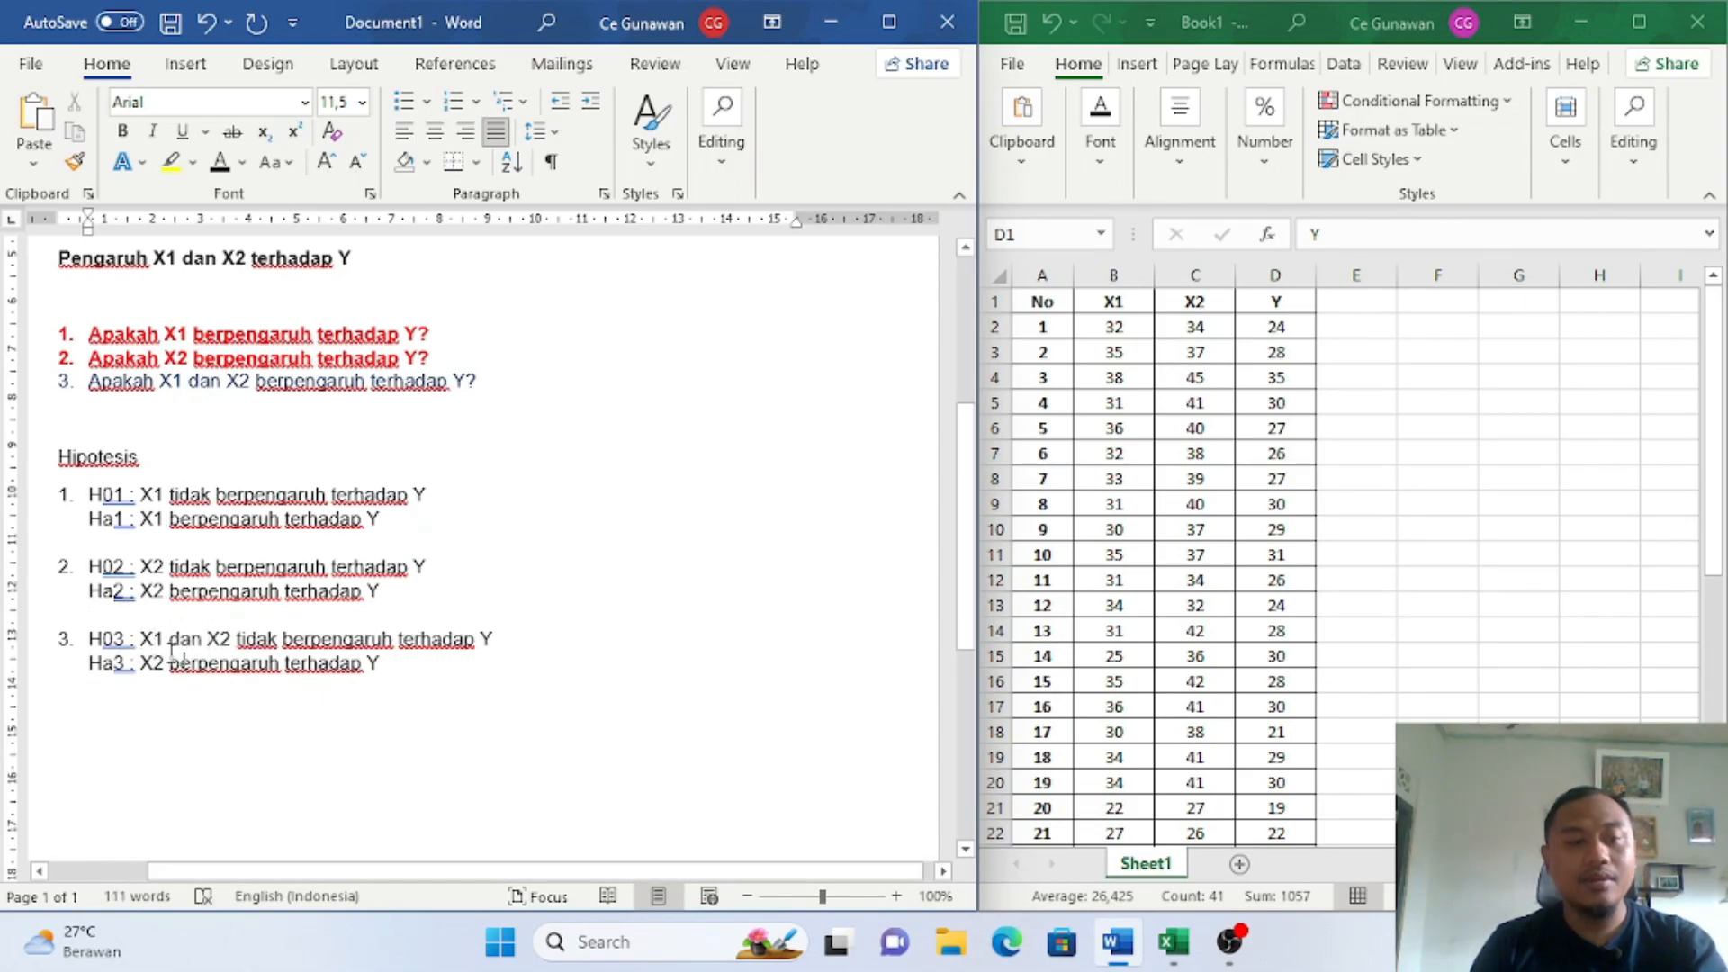
pyautogui.write('X')
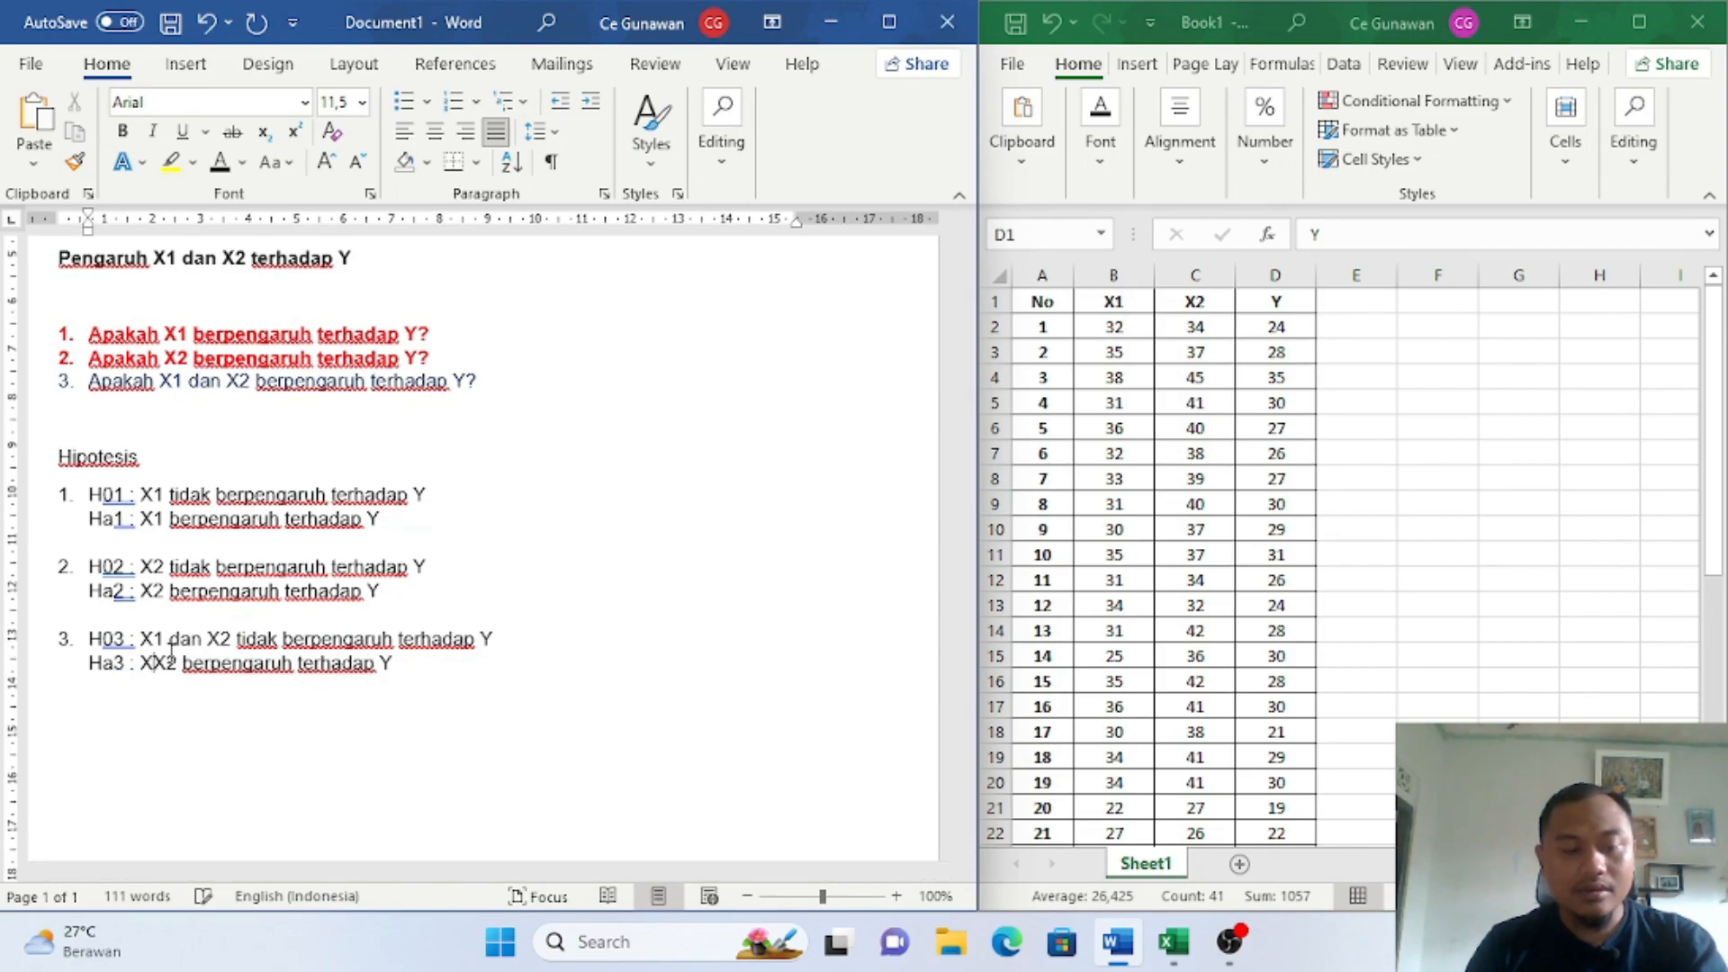
pyautogui.write('1')
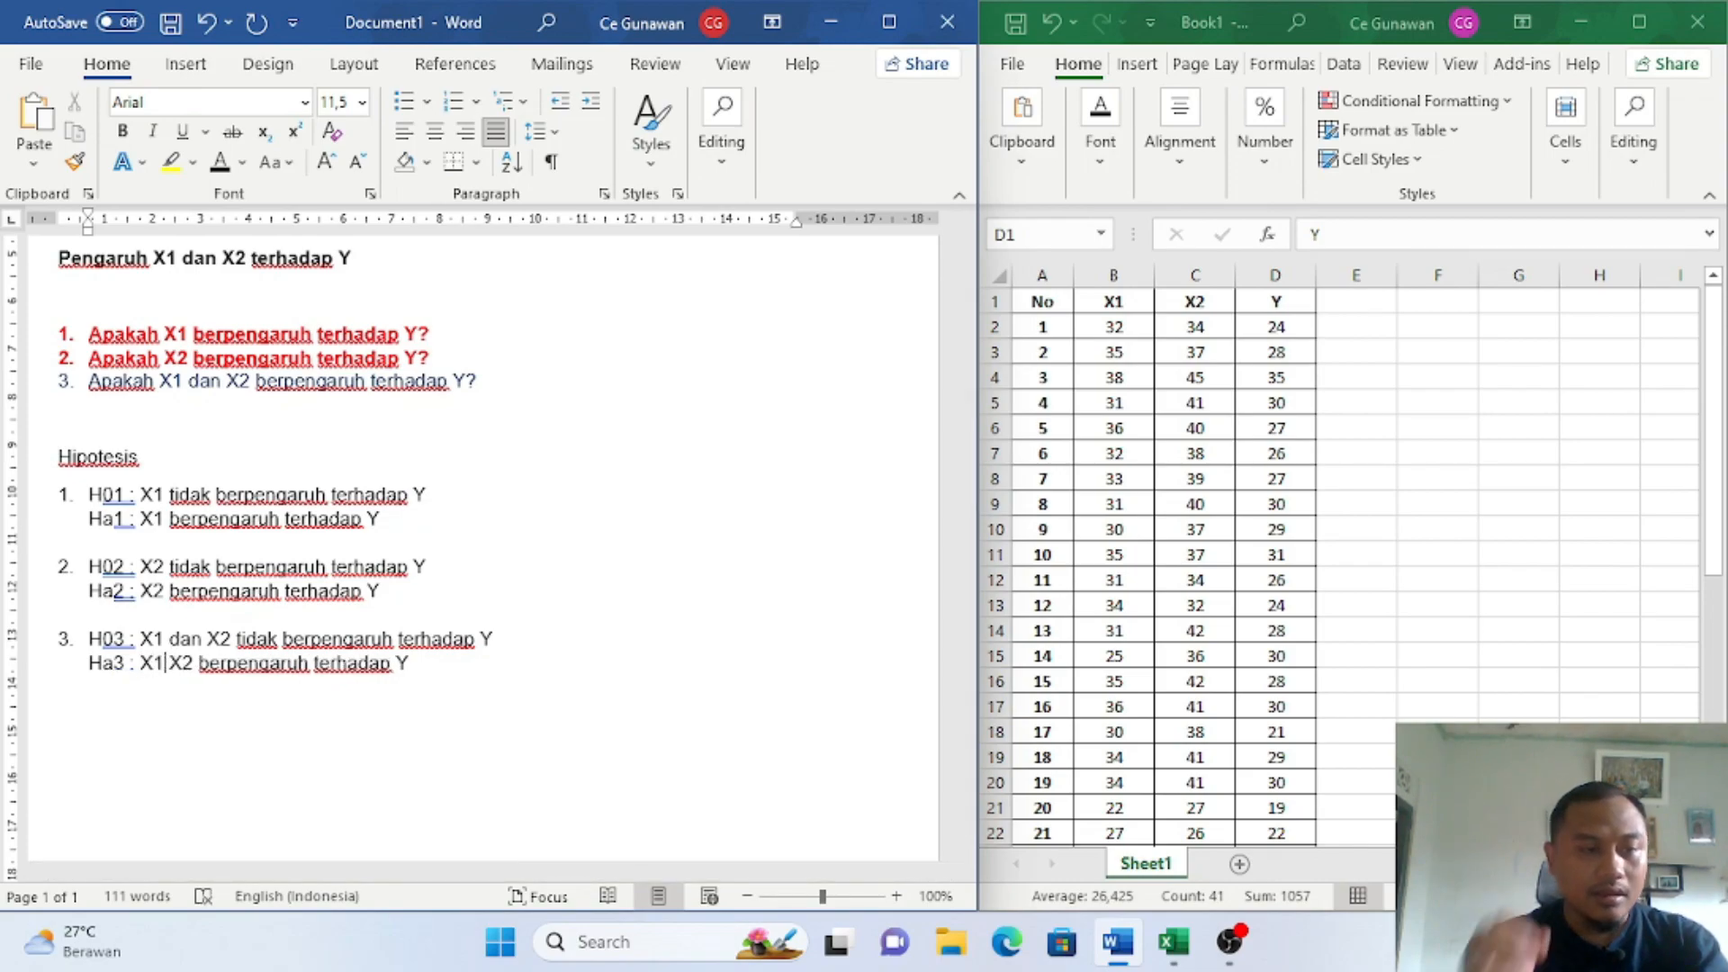
pyautogui.write(' dan')
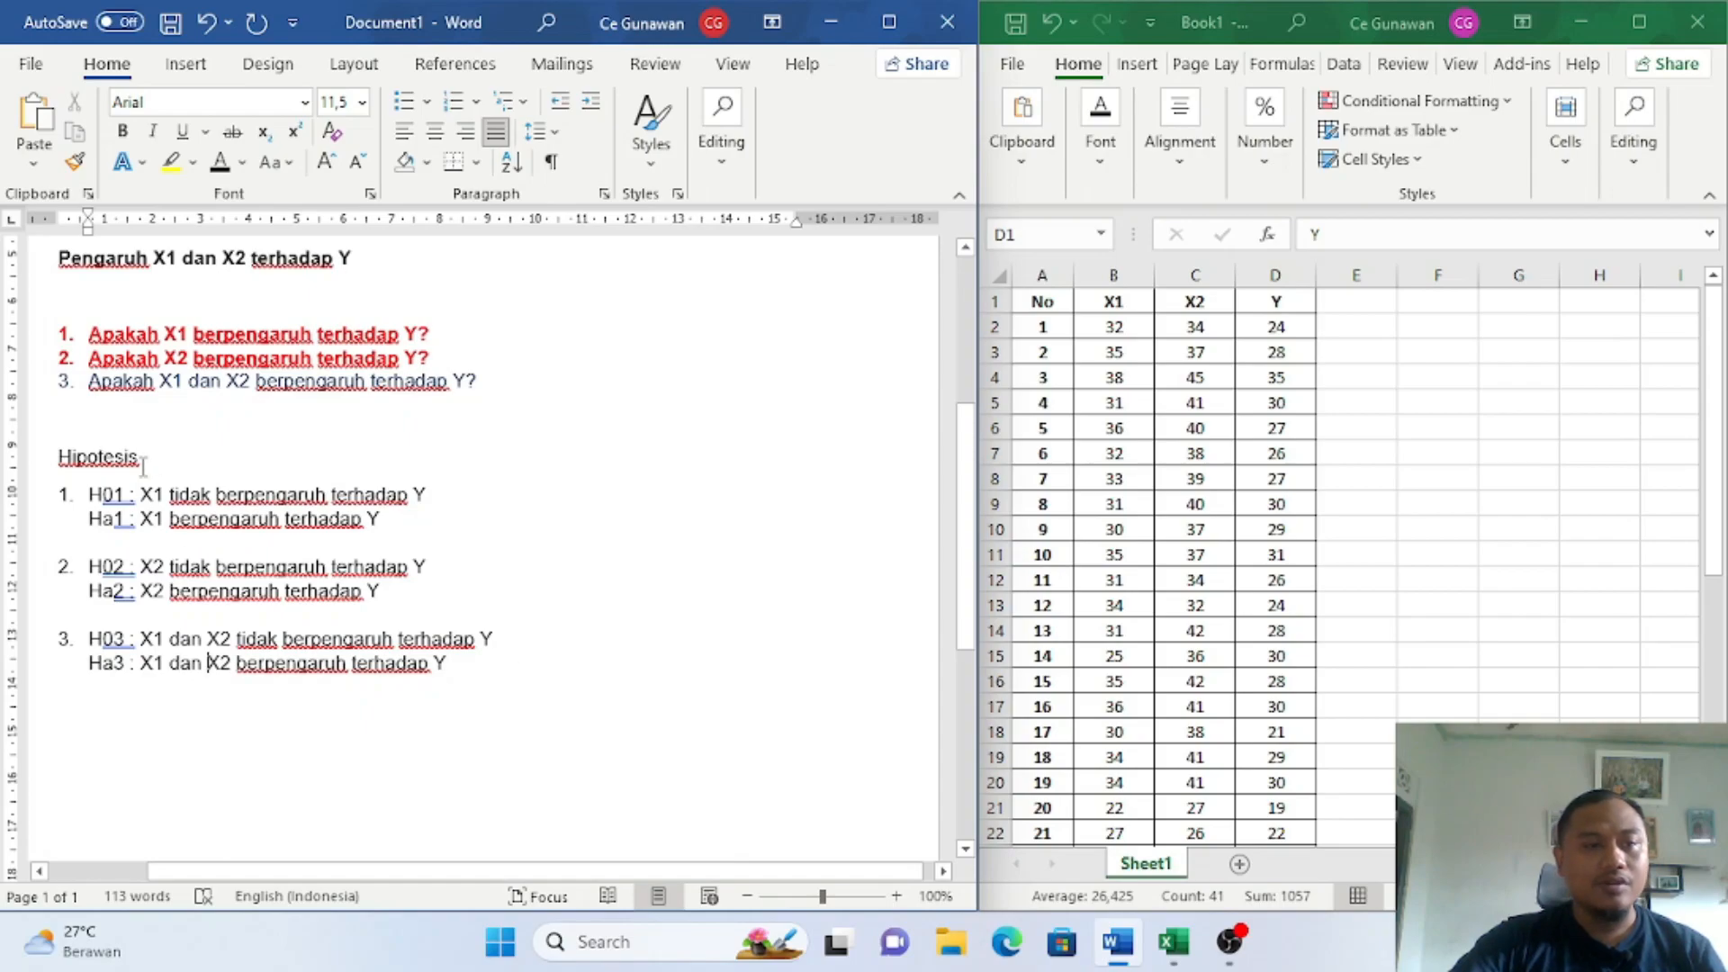
# Step: Review the three research questions against the matching null and alternative hypotheses under the Hipotesis heading
pyautogui.moveTo(51, 454); pyautogui.dragTo(143, 458)
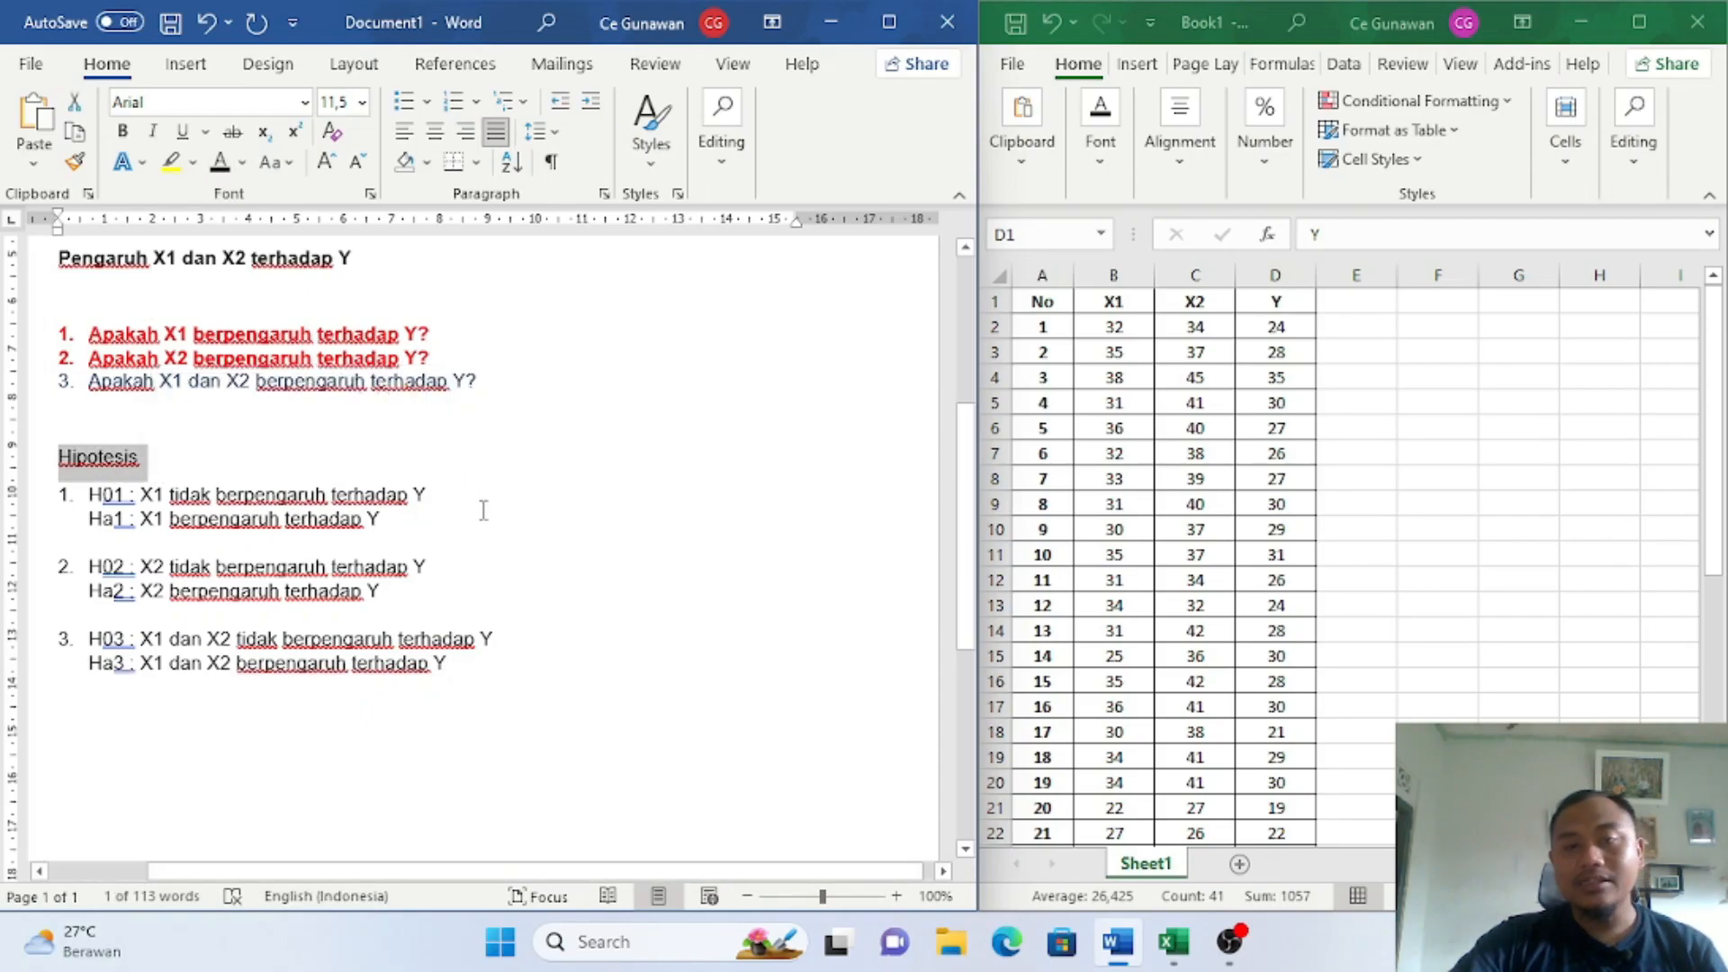
pyautogui.scroll(3, 495, 509)
pyautogui.scroll(-1, 498, 512)
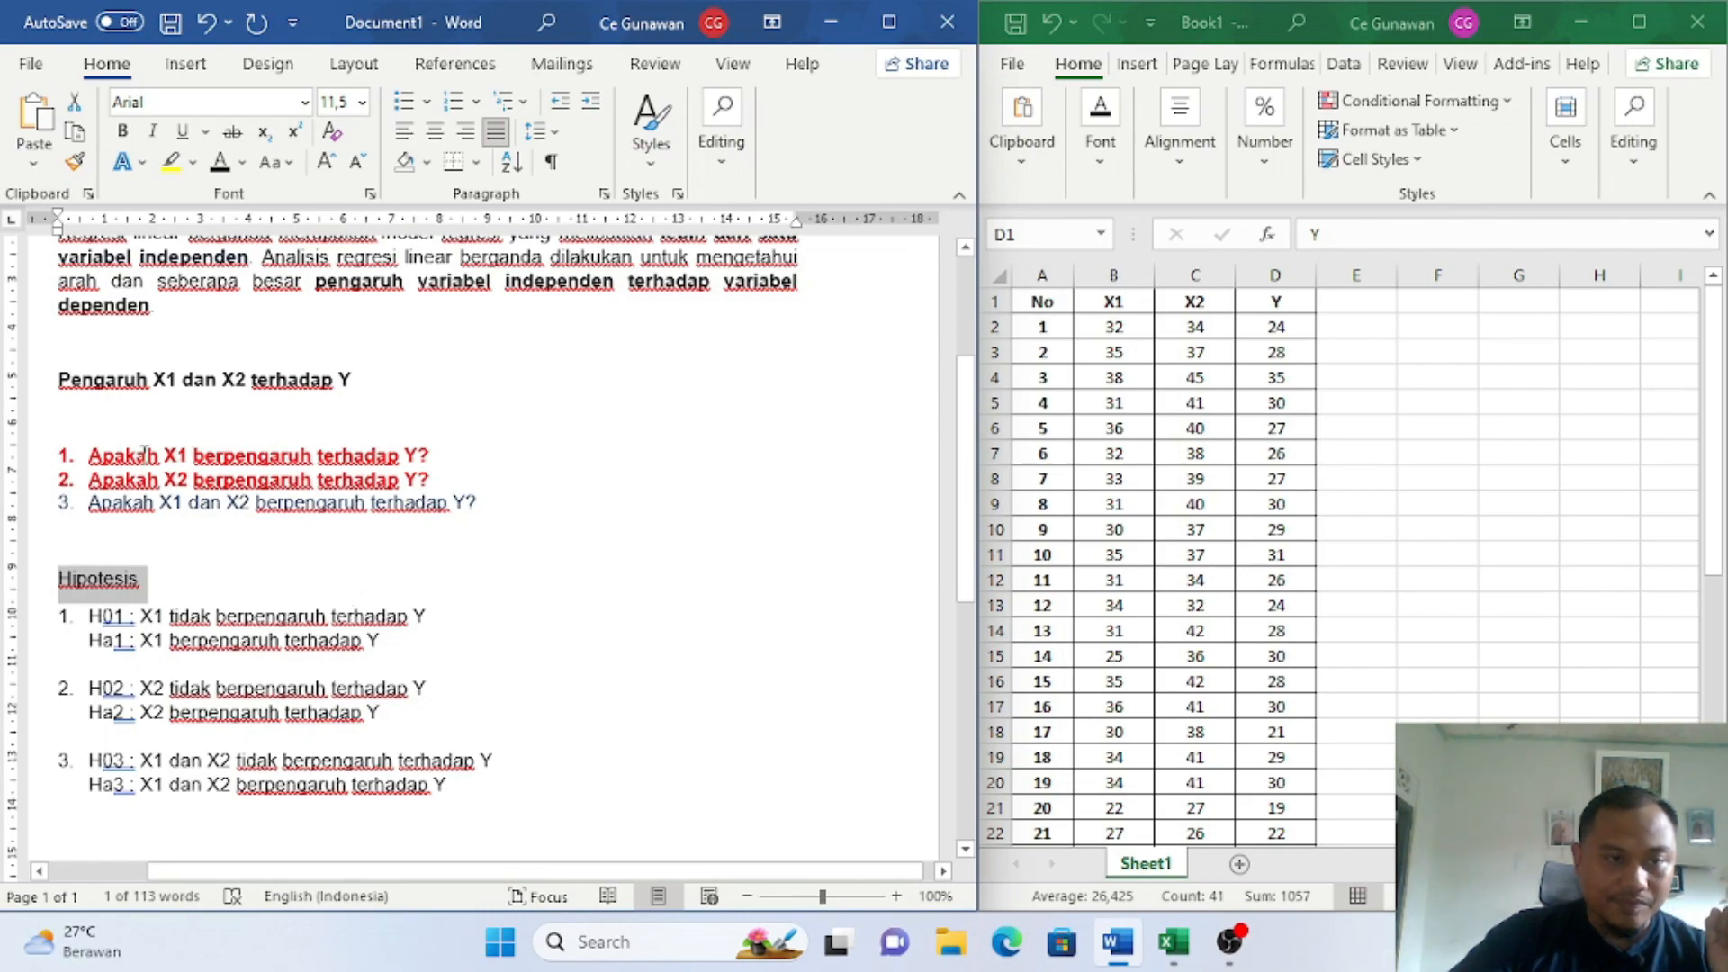
pyautogui.moveTo(90, 456); pyautogui.dragTo(240, 468)
pyautogui.moveTo(89, 480); pyautogui.dragTo(312, 483)
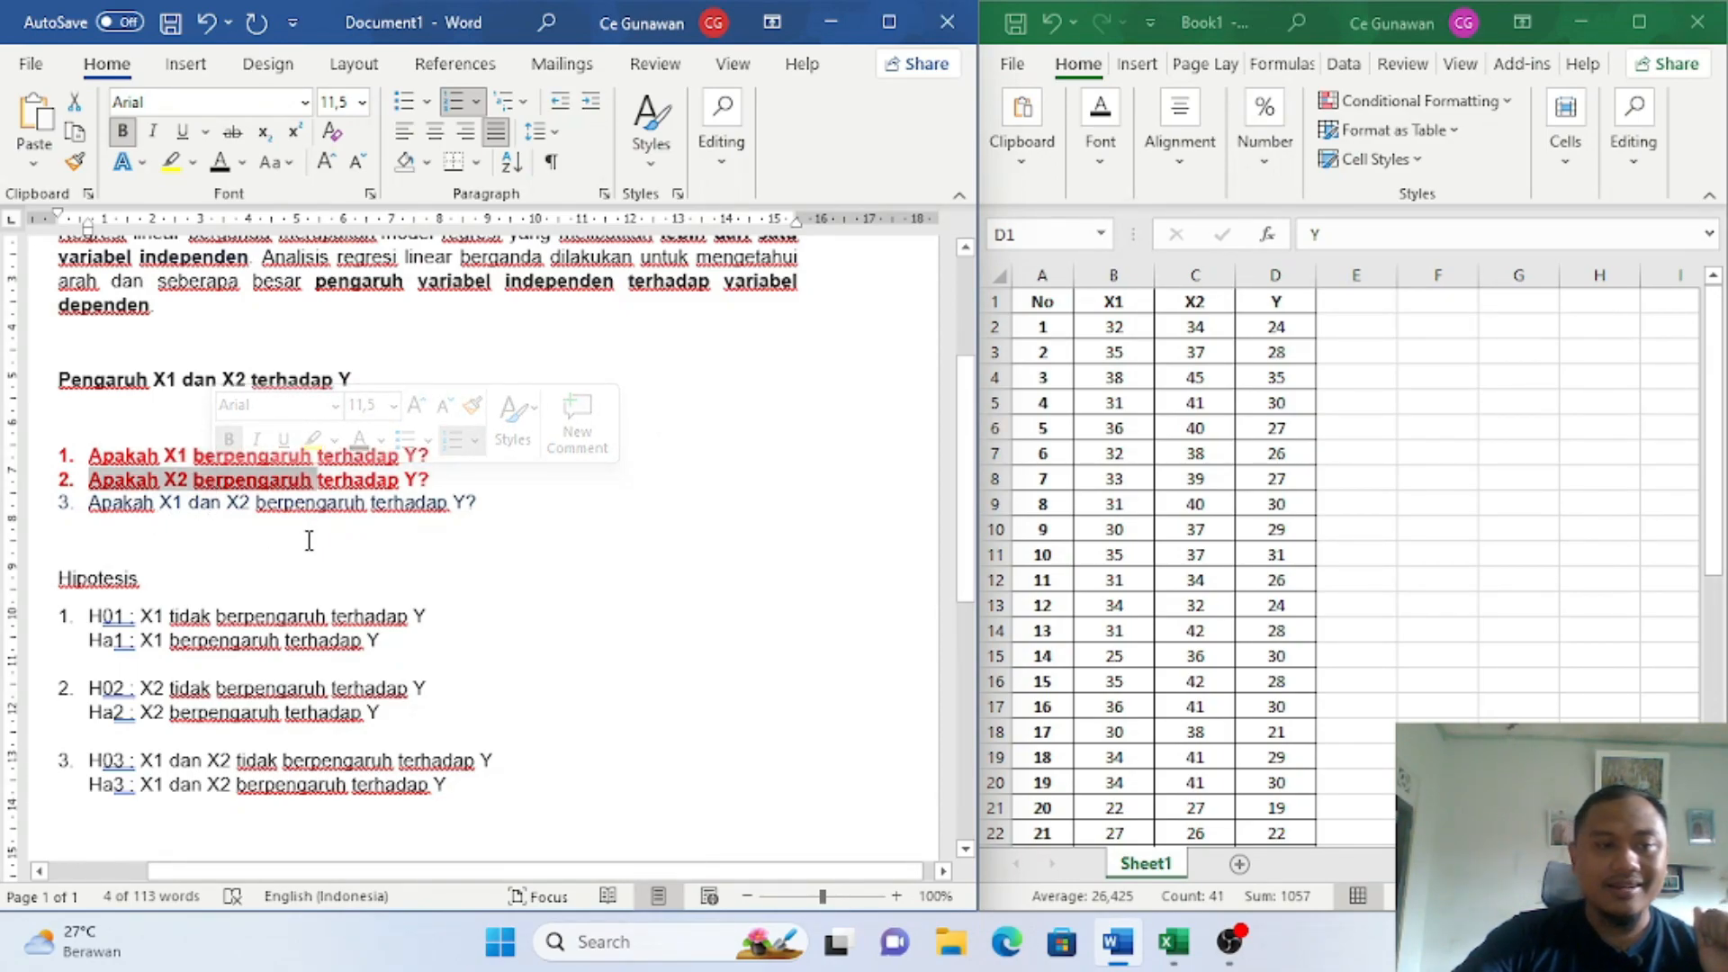
pyautogui.scroll(-3, 327, 542)
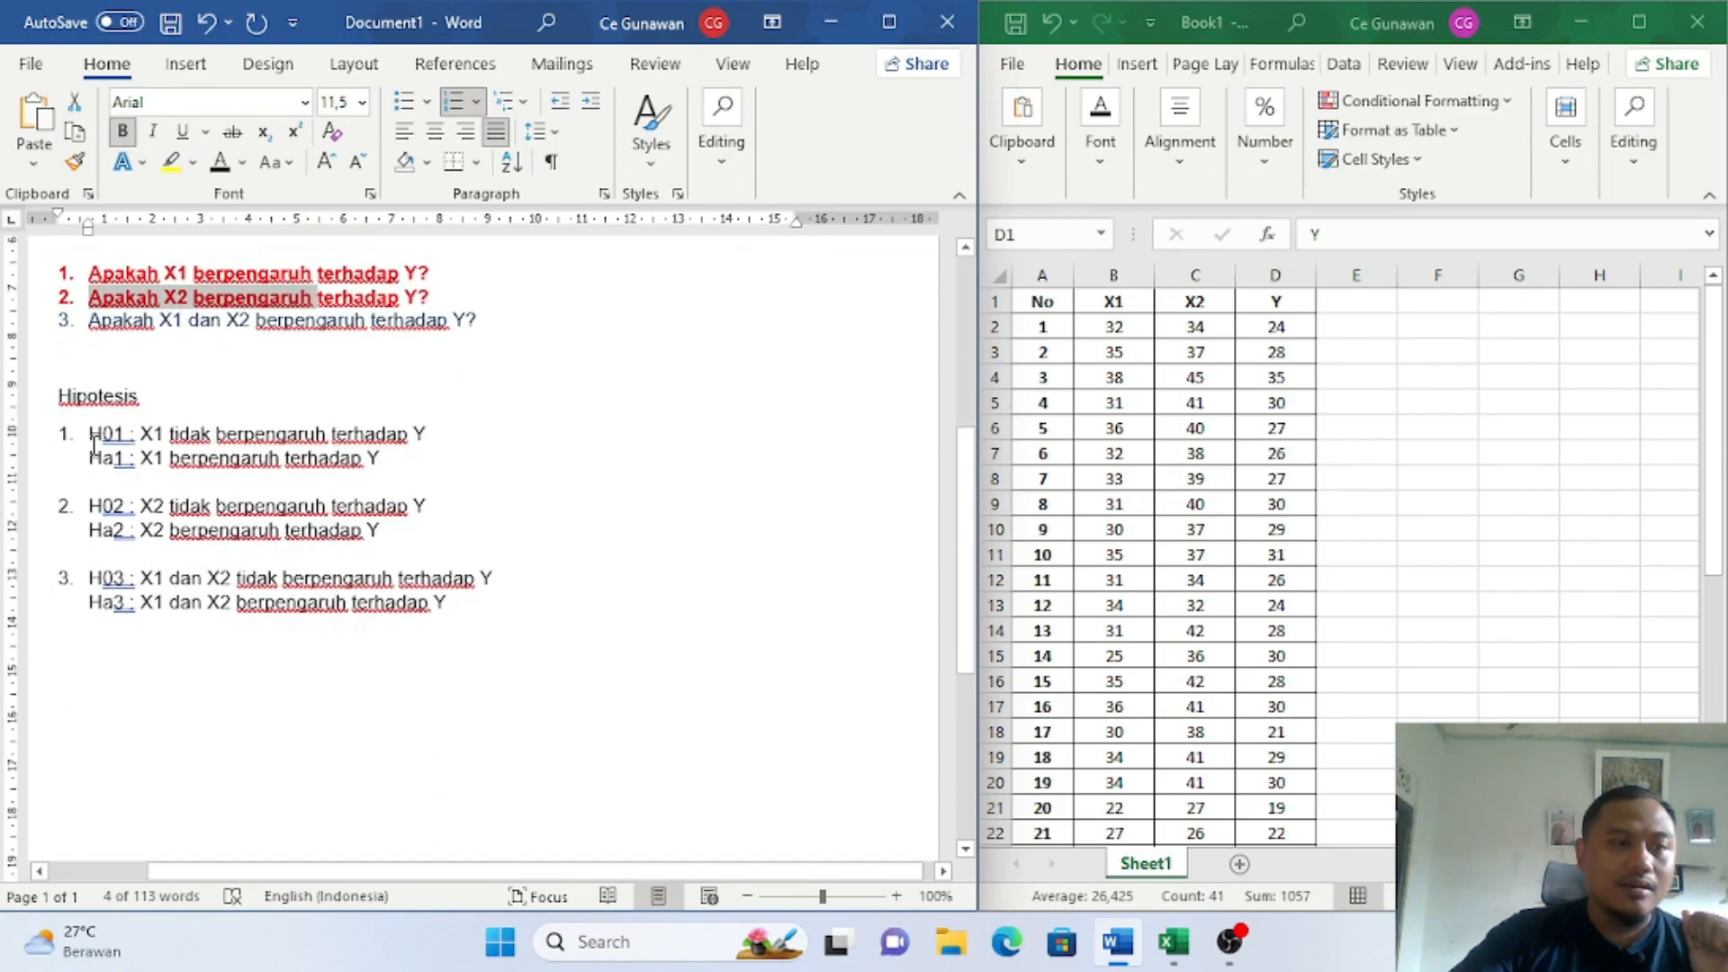
pyautogui.moveTo(56, 396); pyautogui.dragTo(434, 604)
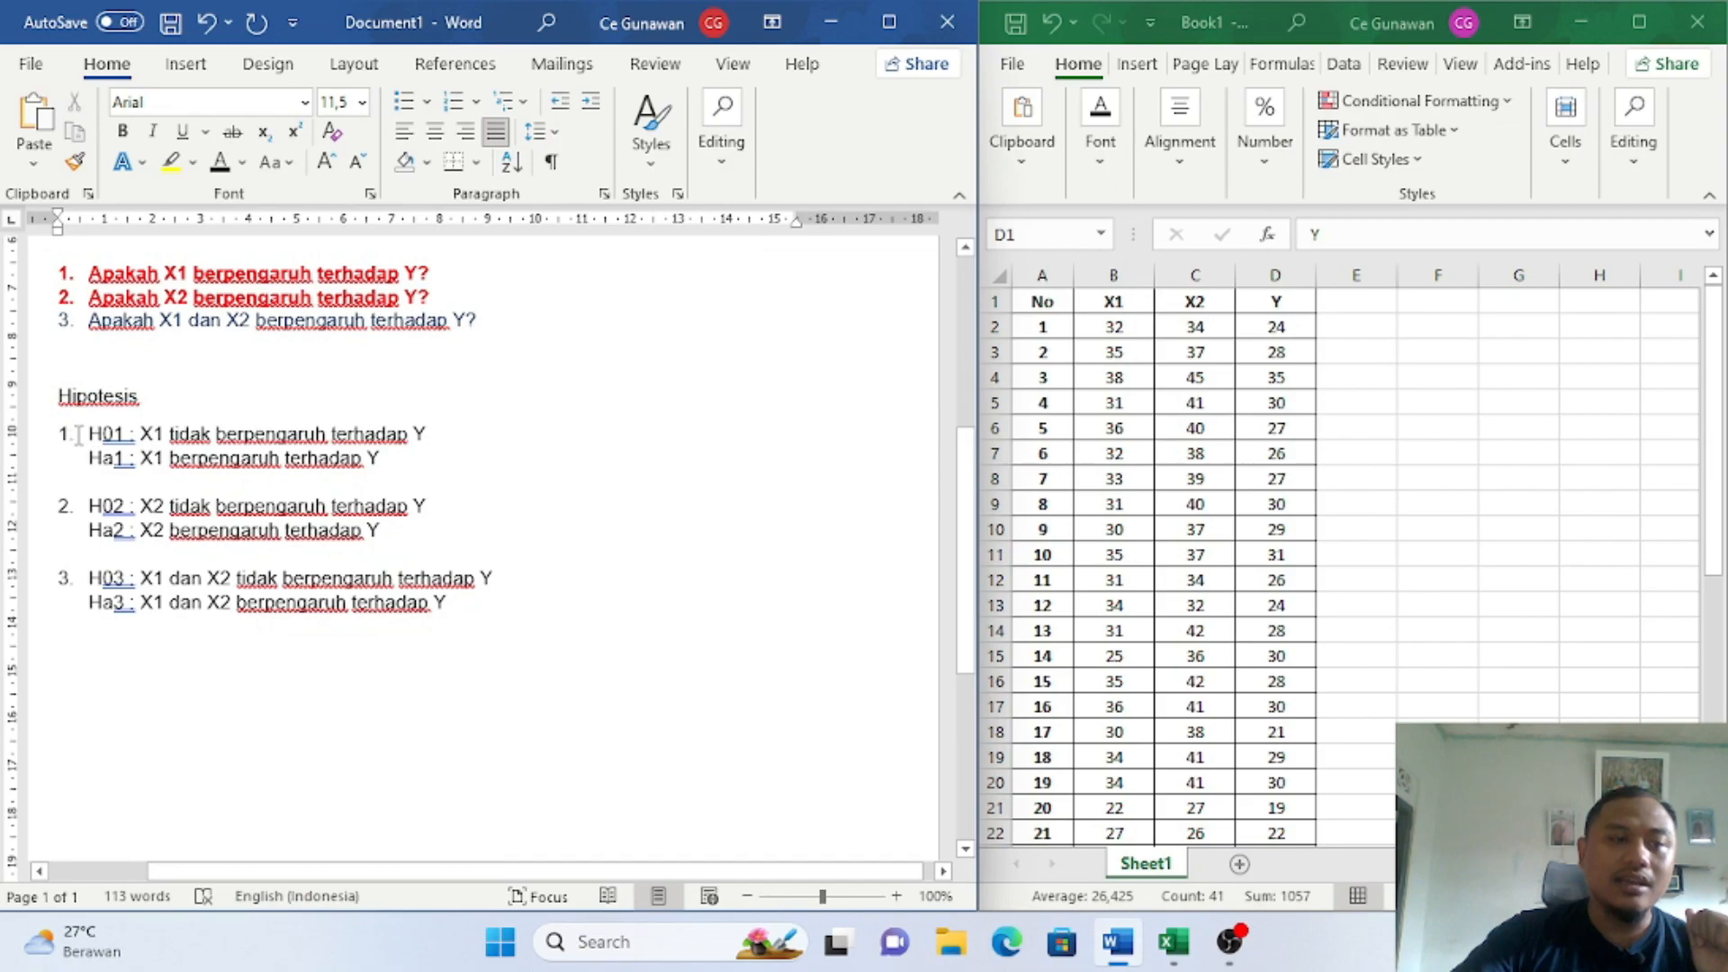
pyautogui.moveTo(96, 435); pyautogui.dragTo(474, 606)
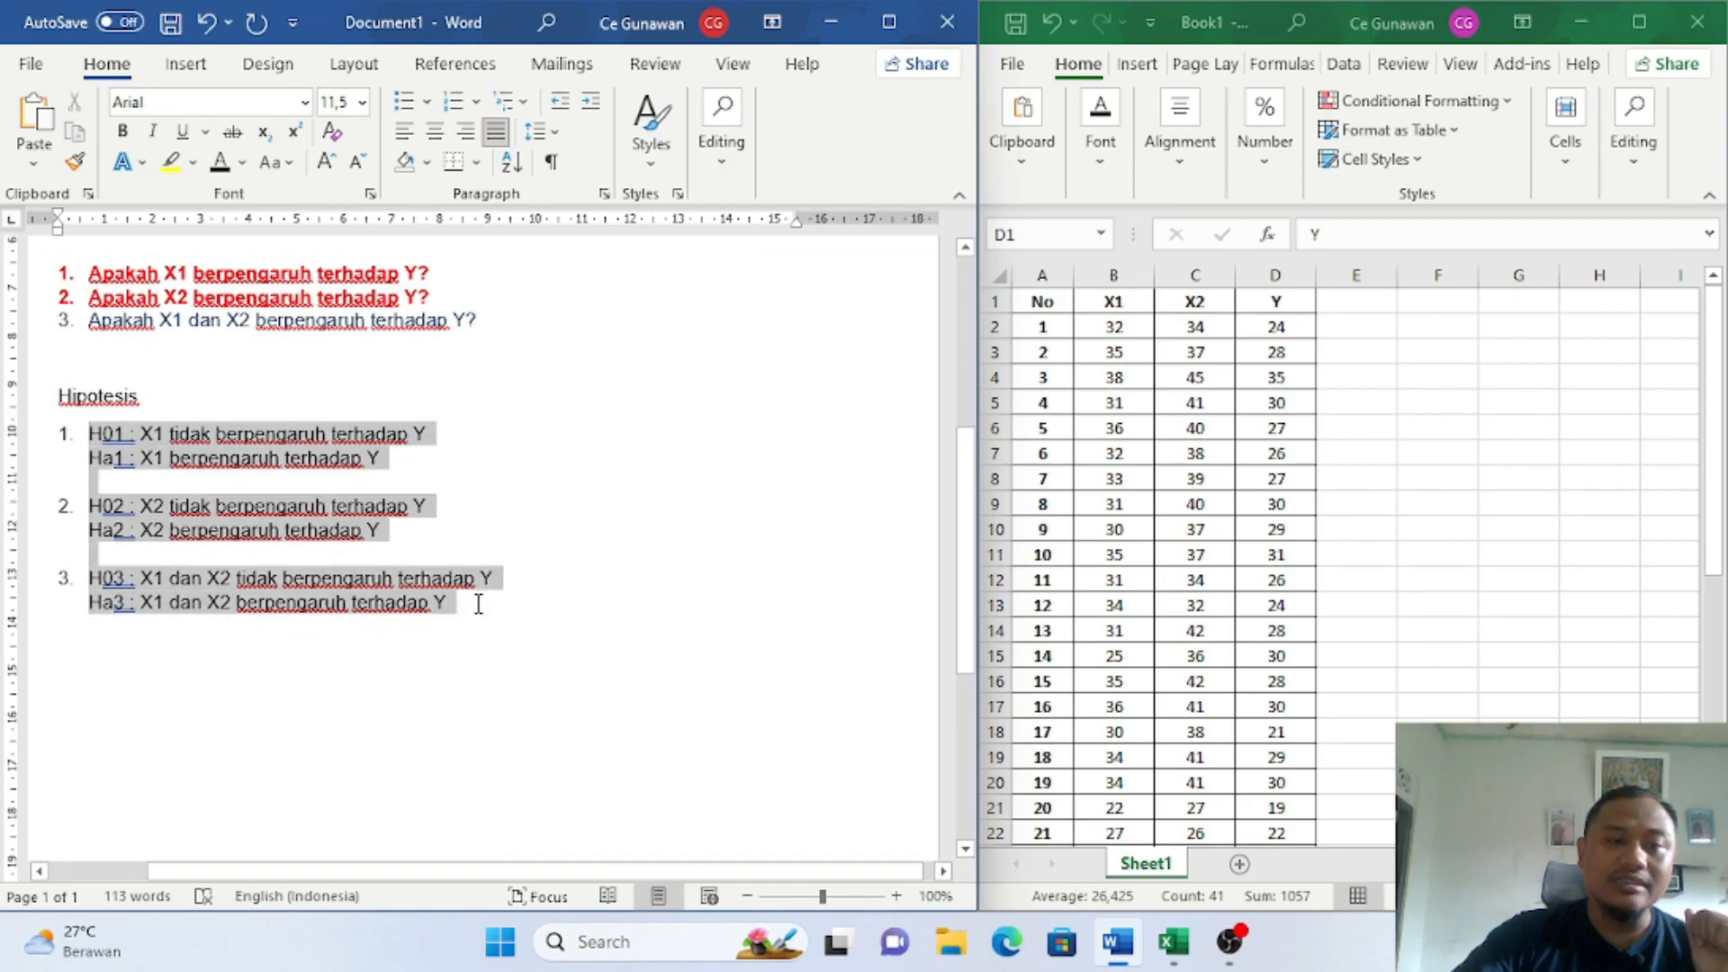
pyautogui.click(348, 687)
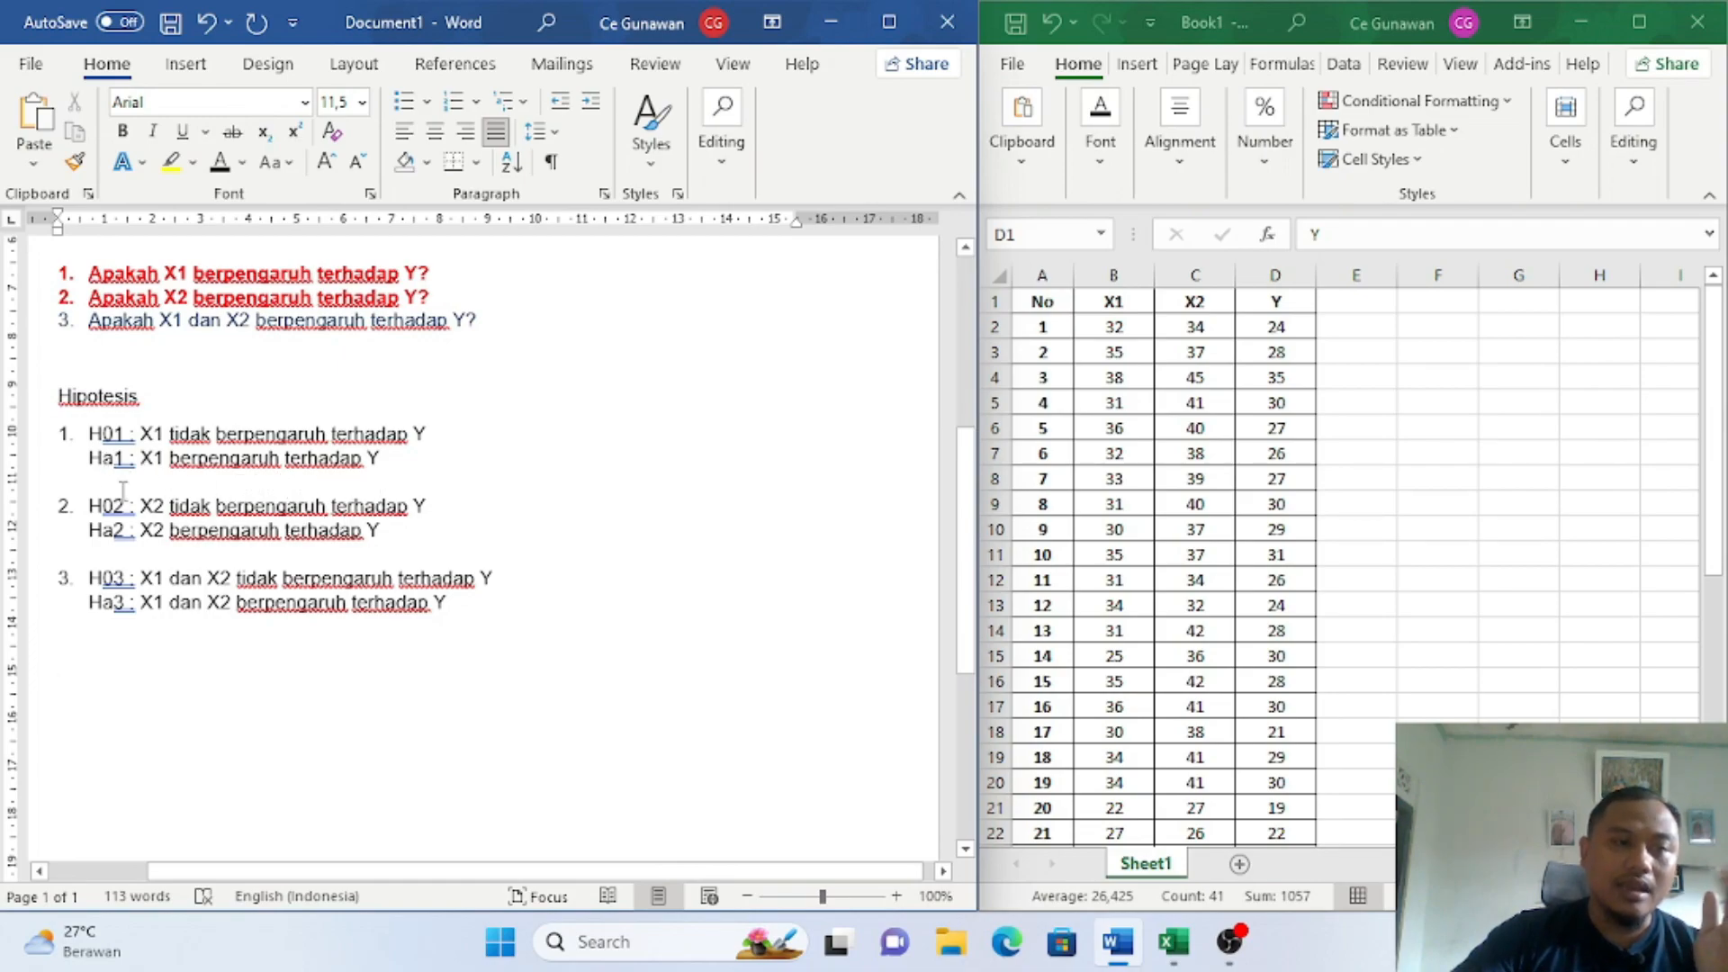
pyautogui.scroll(1, 366, 553)
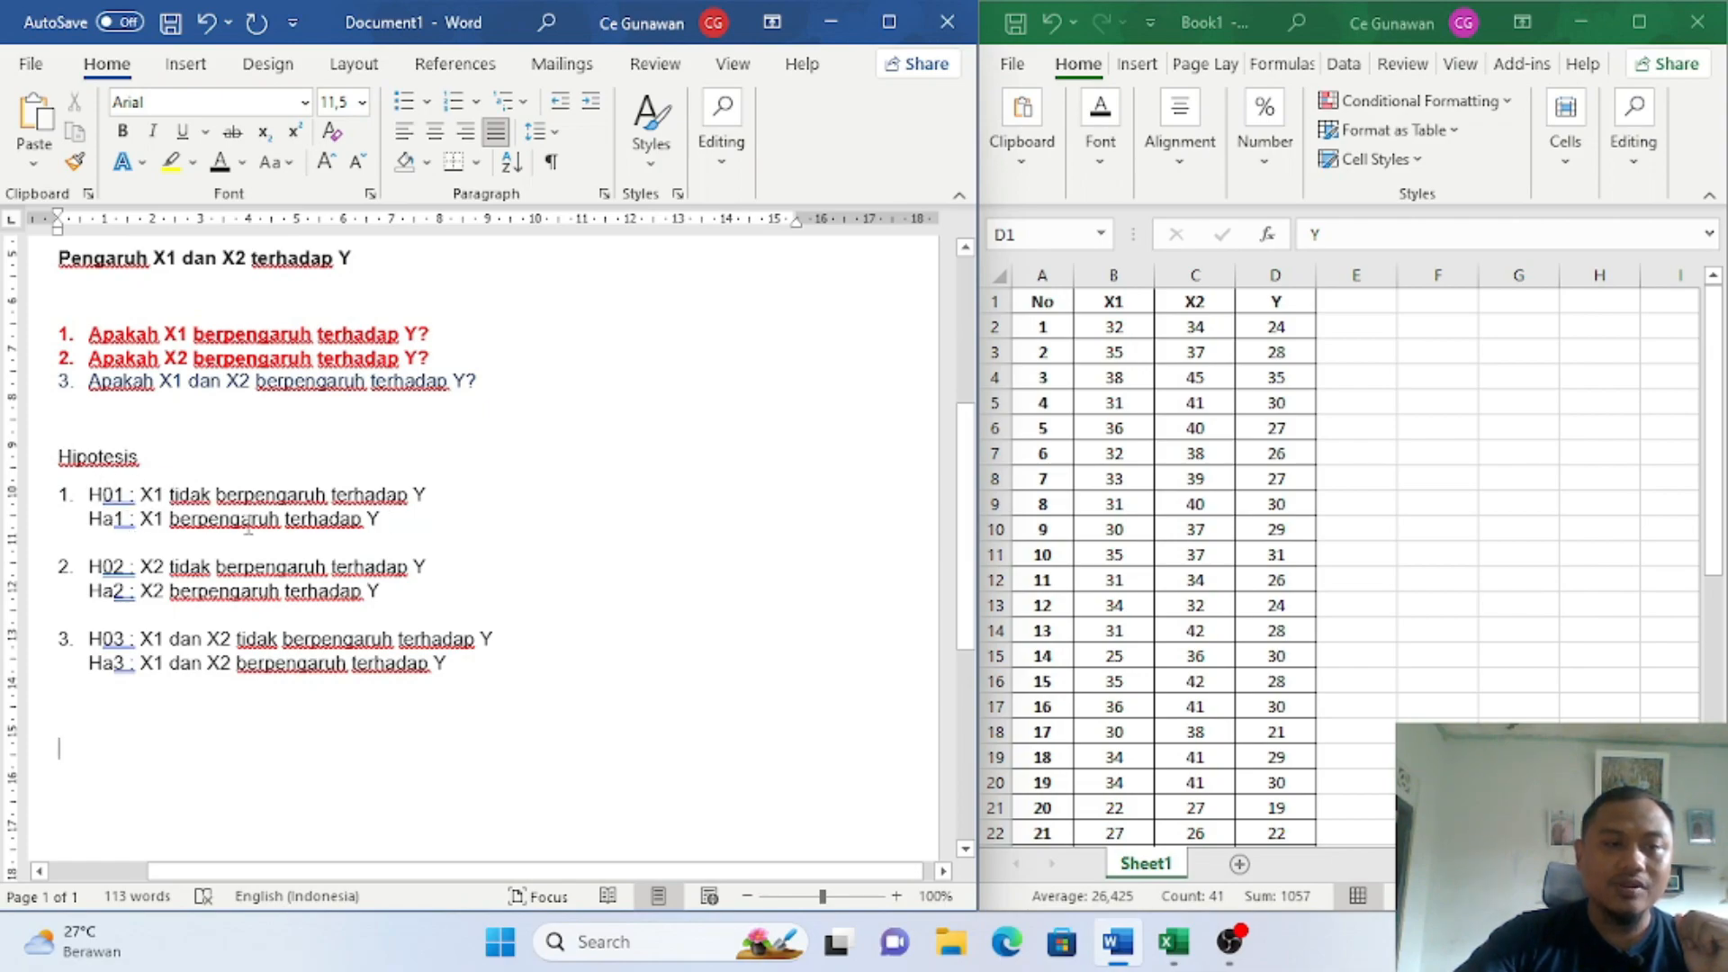
pyautogui.scroll(2, 337, 609)
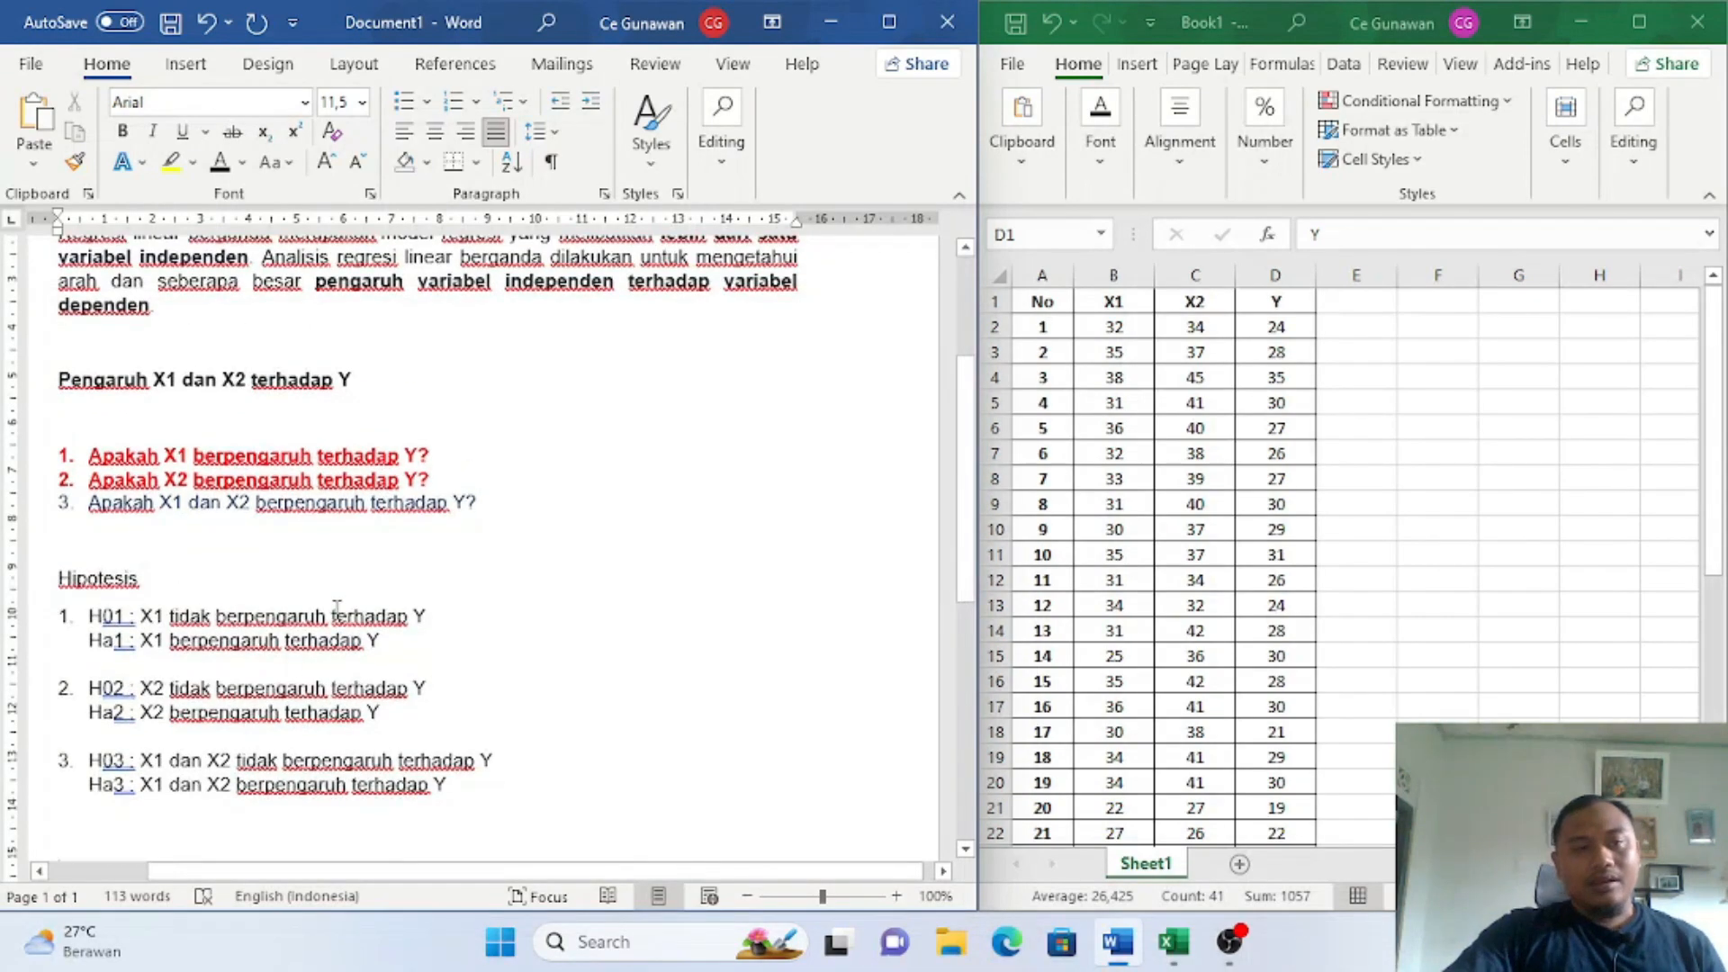
pyautogui.scroll(-1, 337, 609)
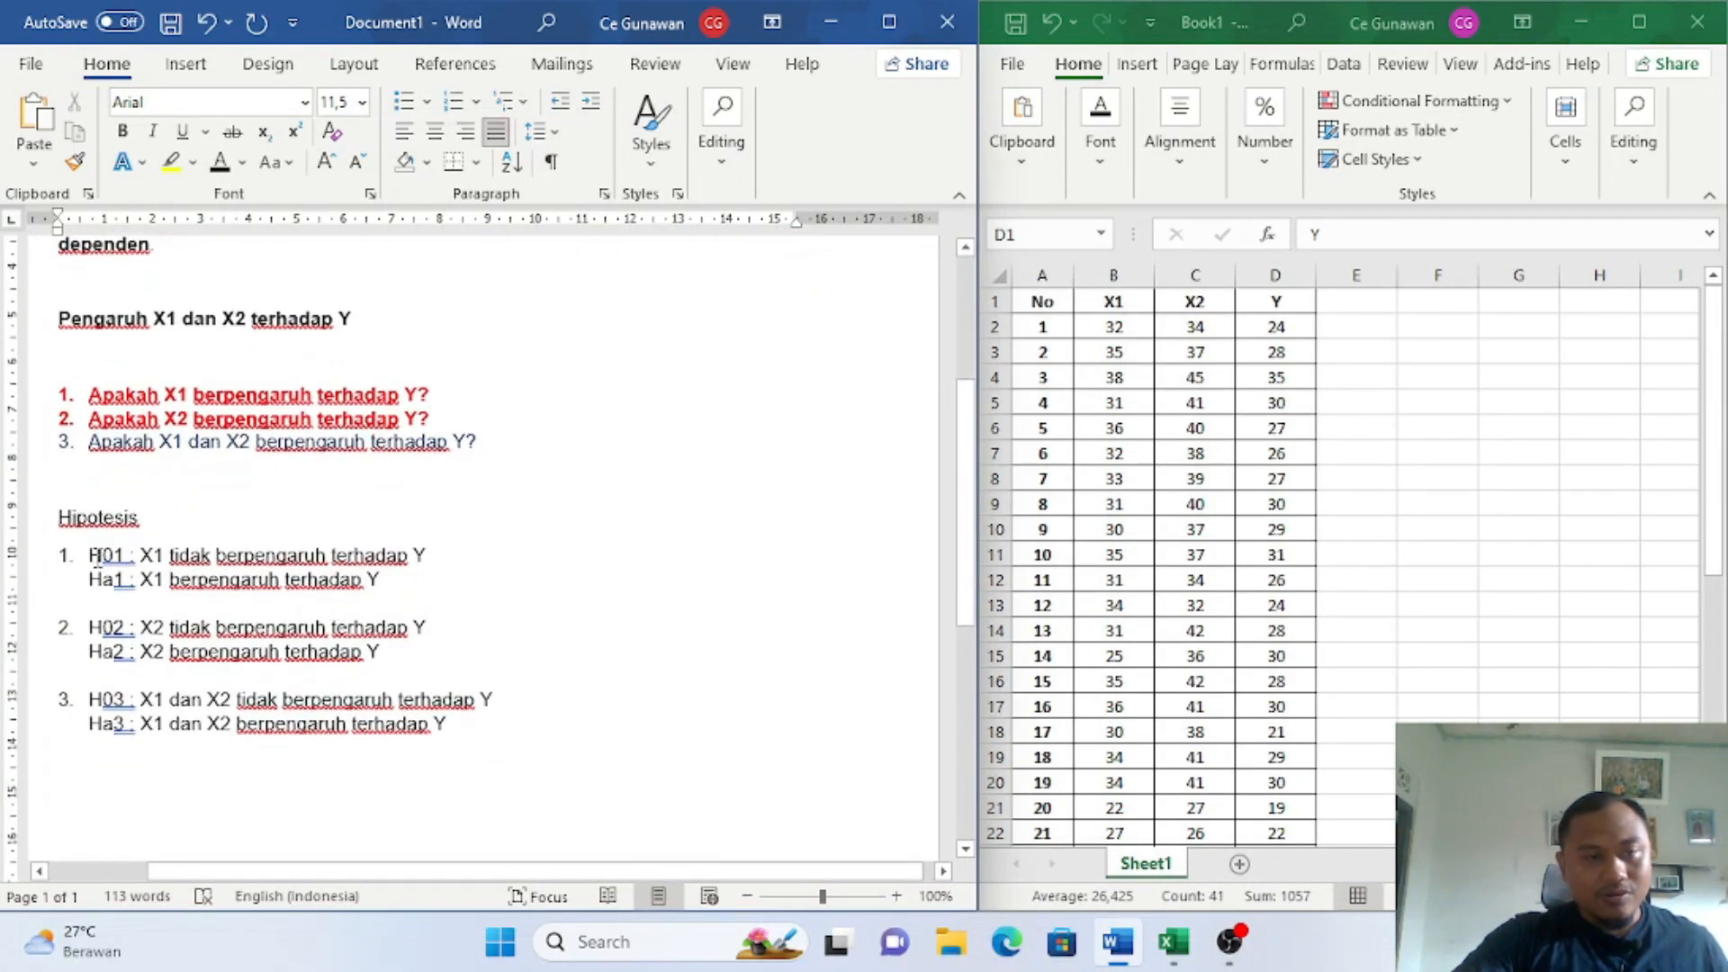
pyautogui.moveTo(96, 558); pyautogui.dragTo(423, 659)
# Step: Add the line "Pengaruh secara parsial (terpisah) Uji t" below the Ha3 hypothesis, separated by a blank line
pyautogui.click(500, 760)
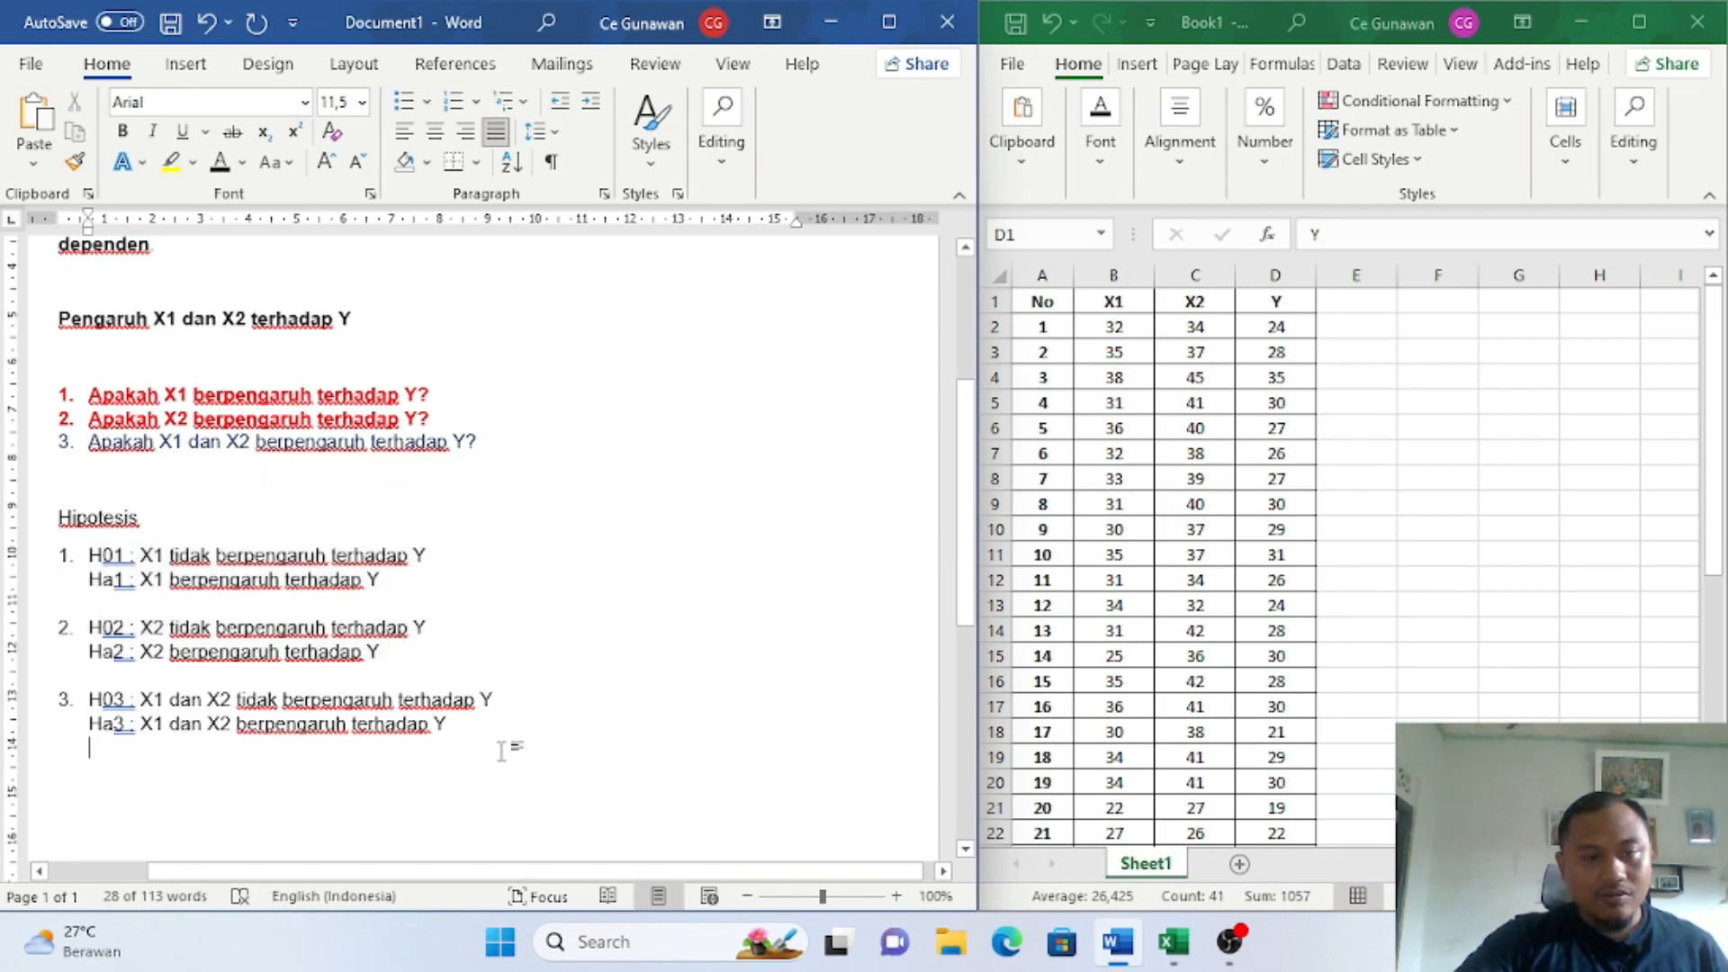
pyautogui.write('Pengaruh sec')
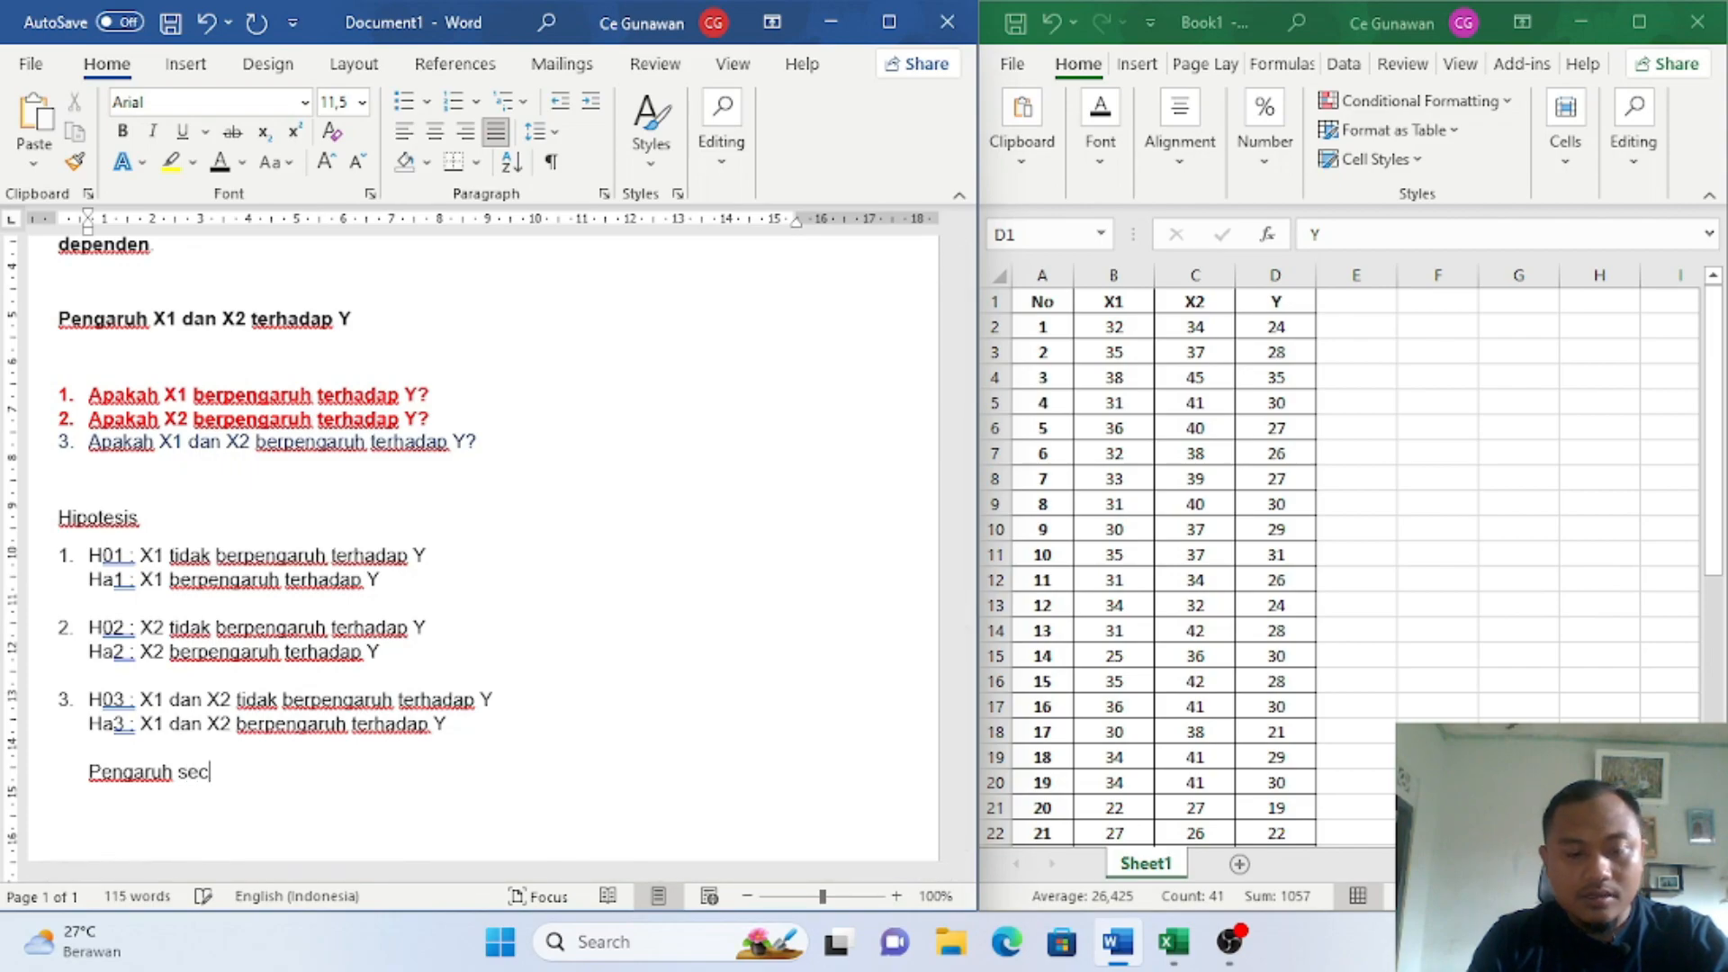
pyautogui.write('ara parsial')
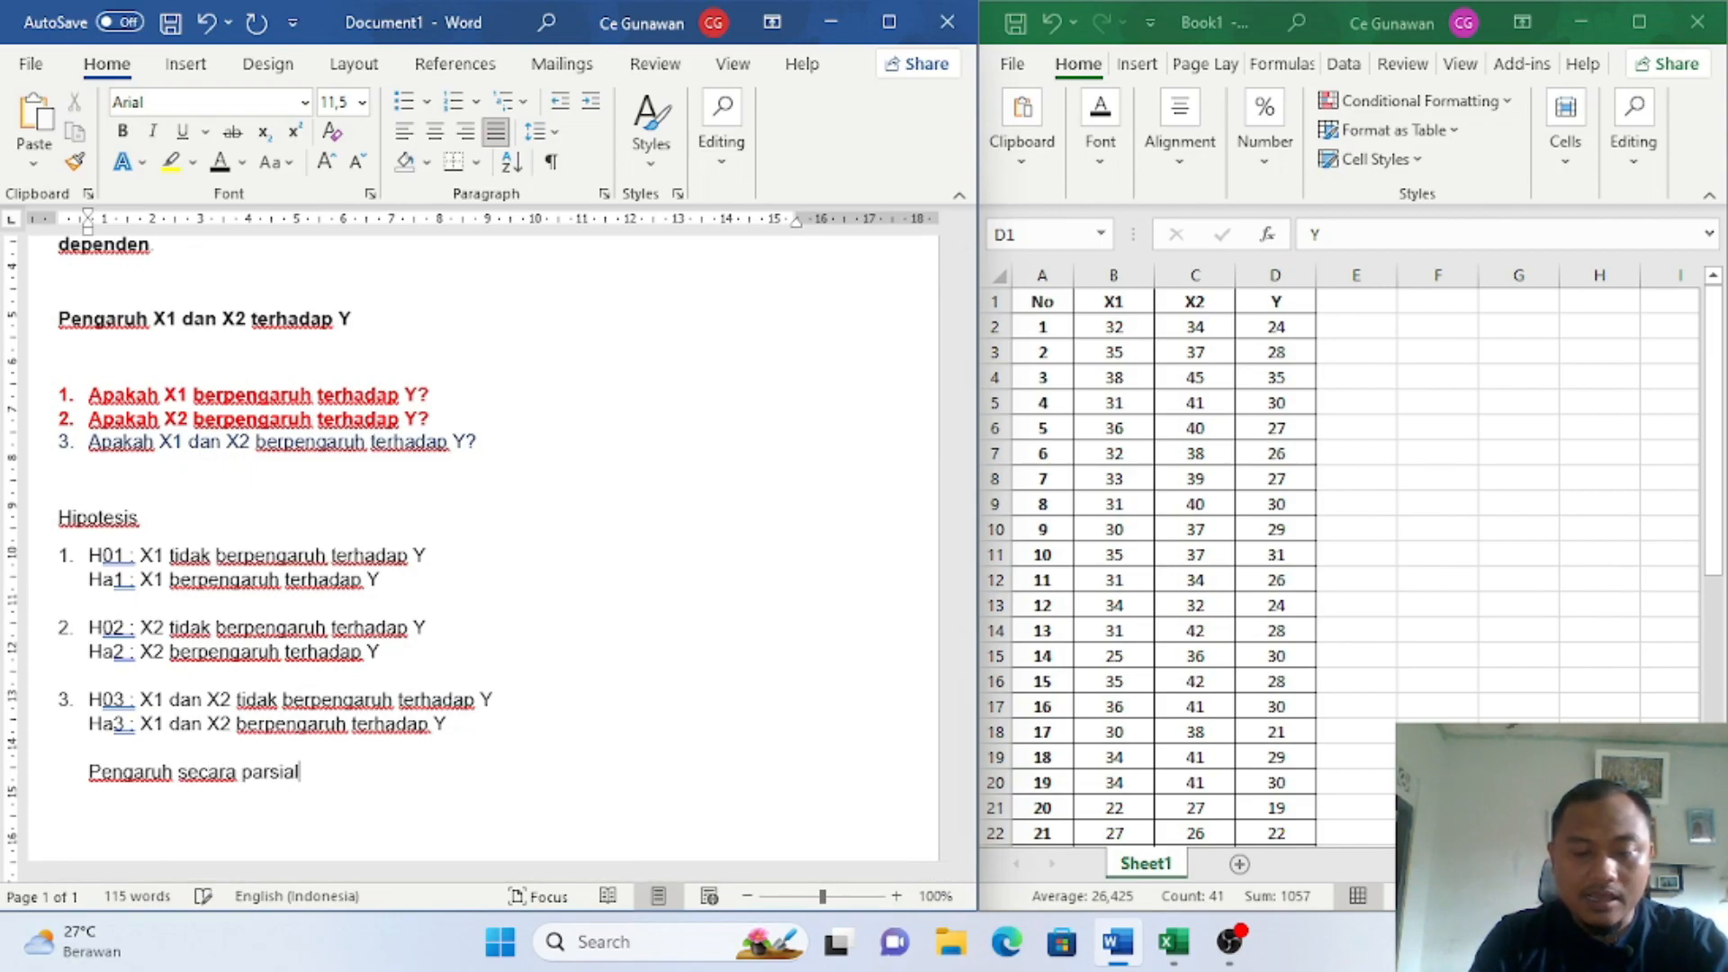
pyautogui.write(' (terpis')
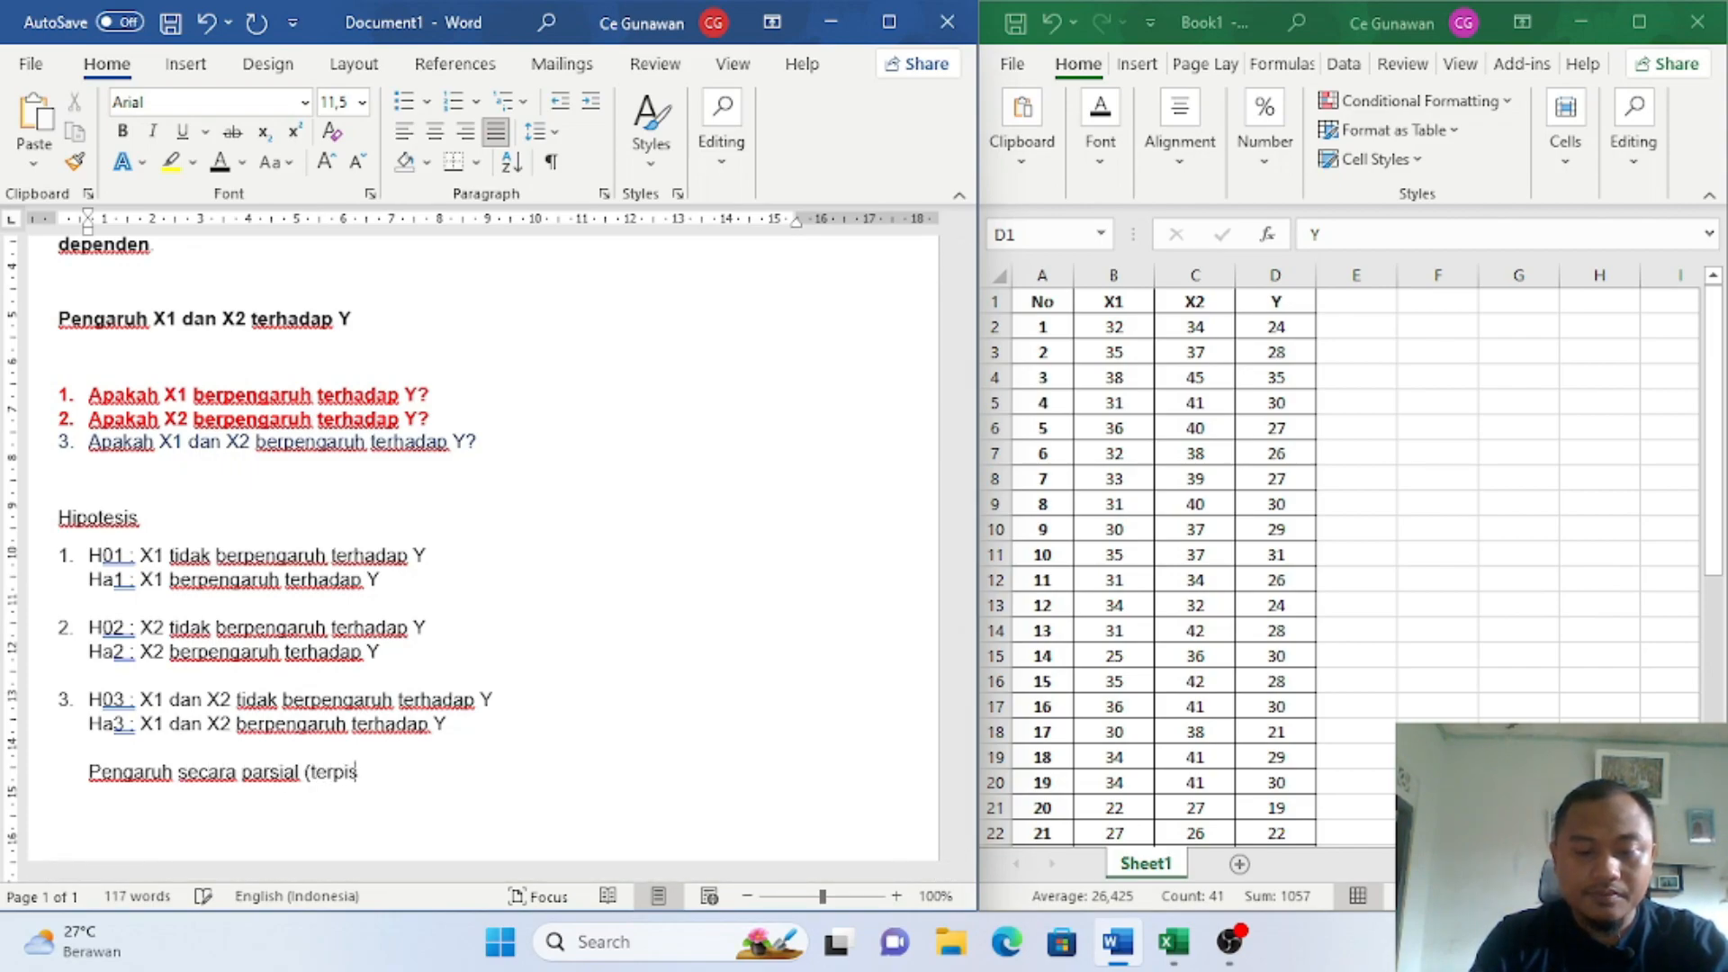
pyautogui.write('ah) ')
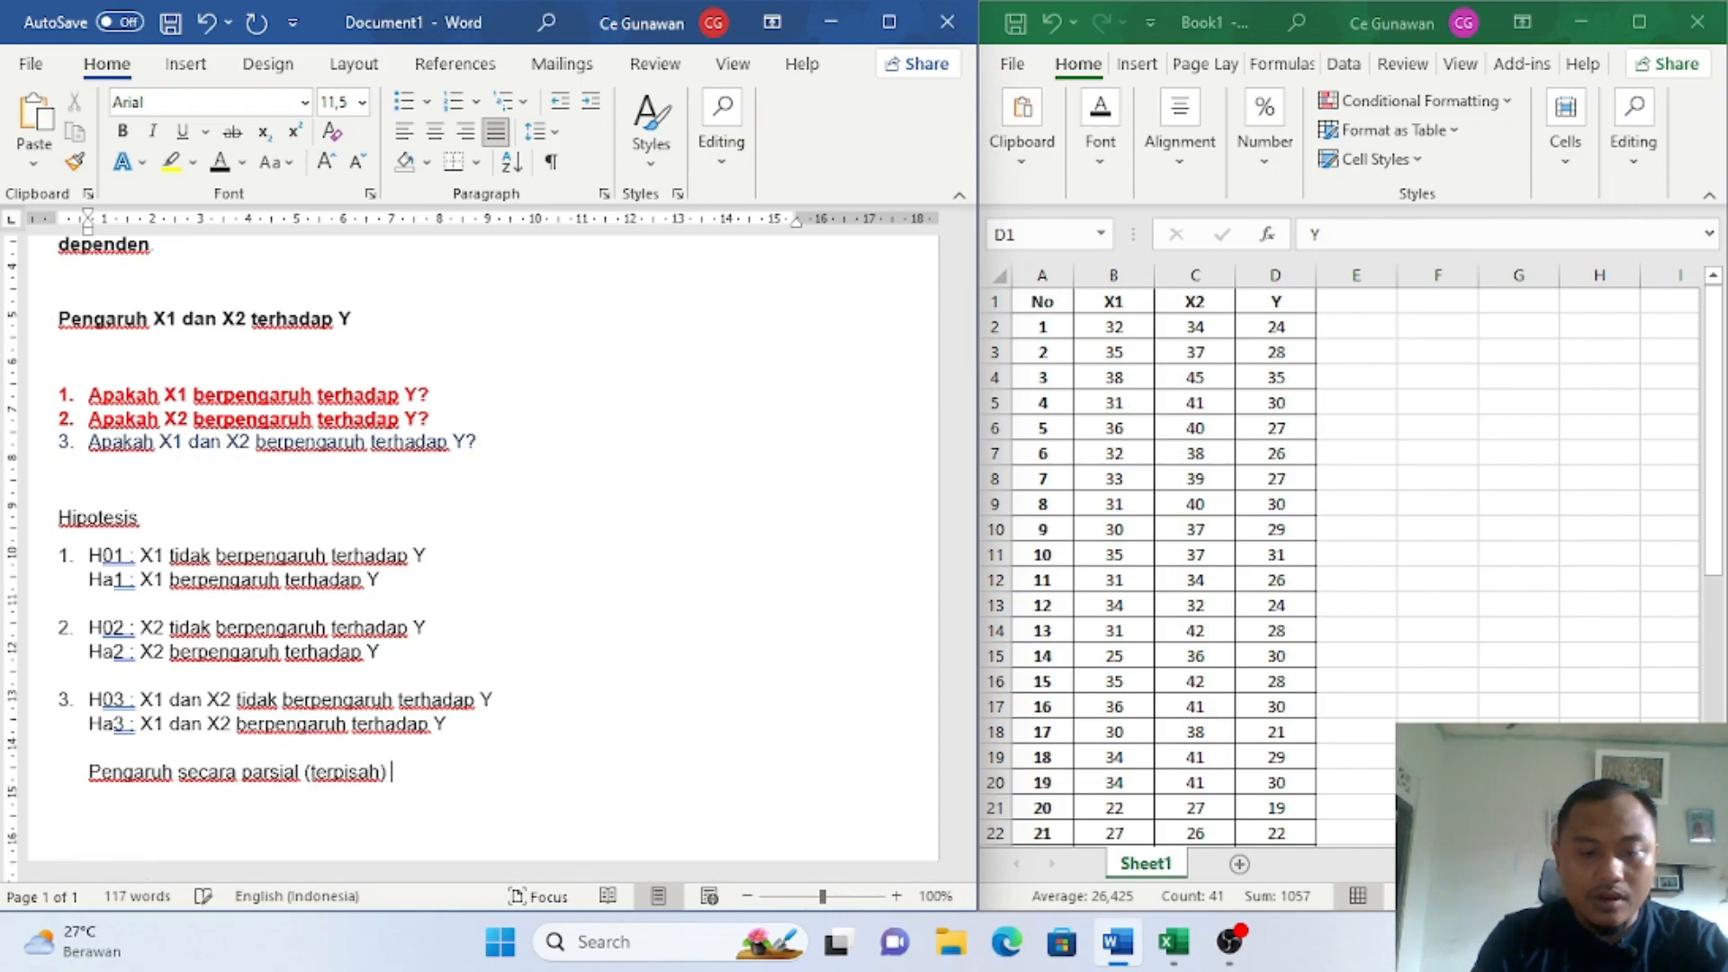
pyautogui.write('Uji t')
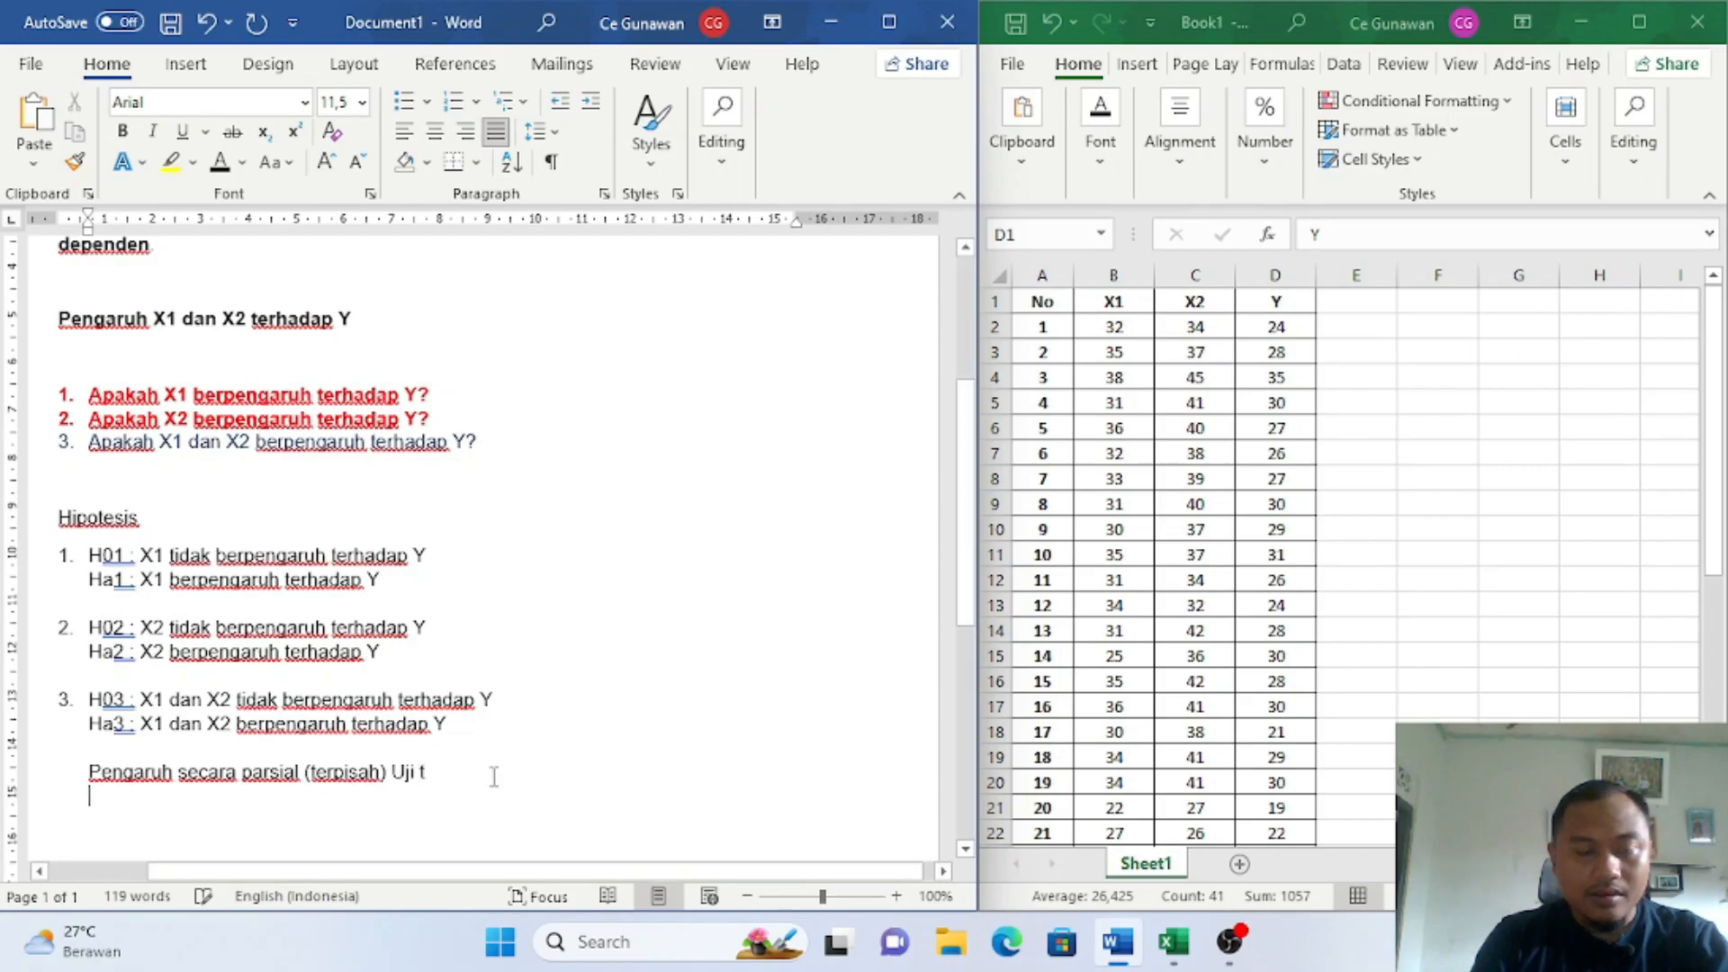
# Step: Add the line "Pengaruh secara simultan (Bersama-sama) Uji f" directly below the Uji t line
pyautogui.press('Return')
pyautogui.write('Pengaruh secara s')
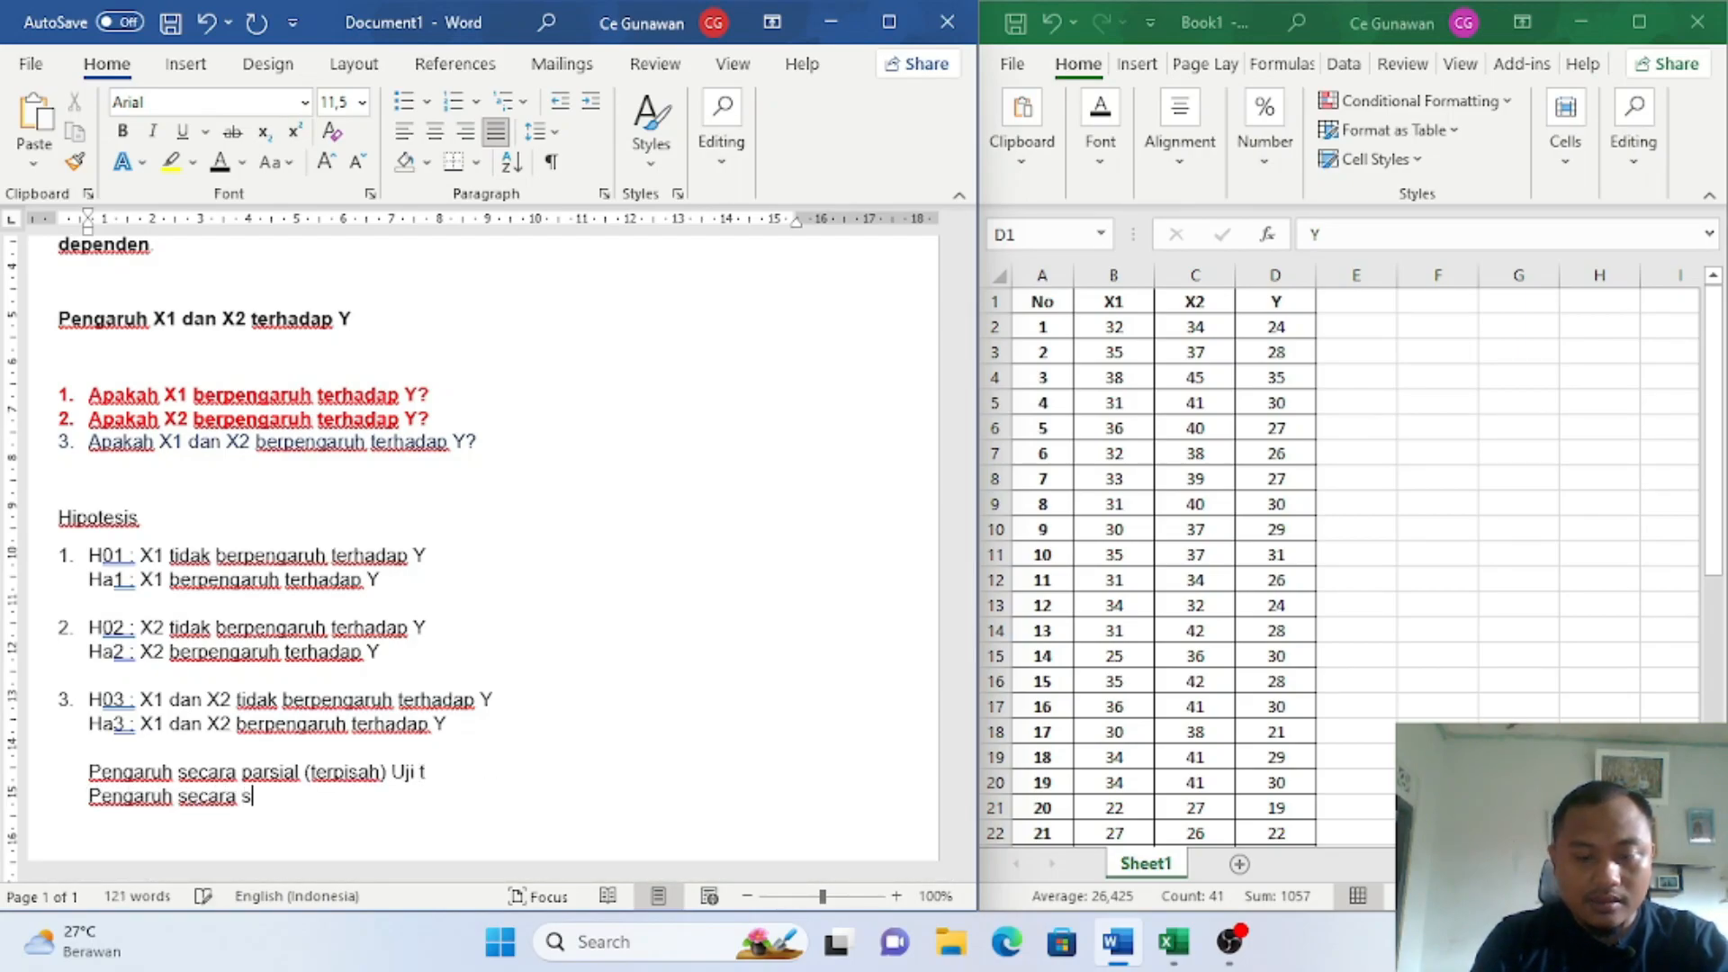
pyautogui.write('imultan ')
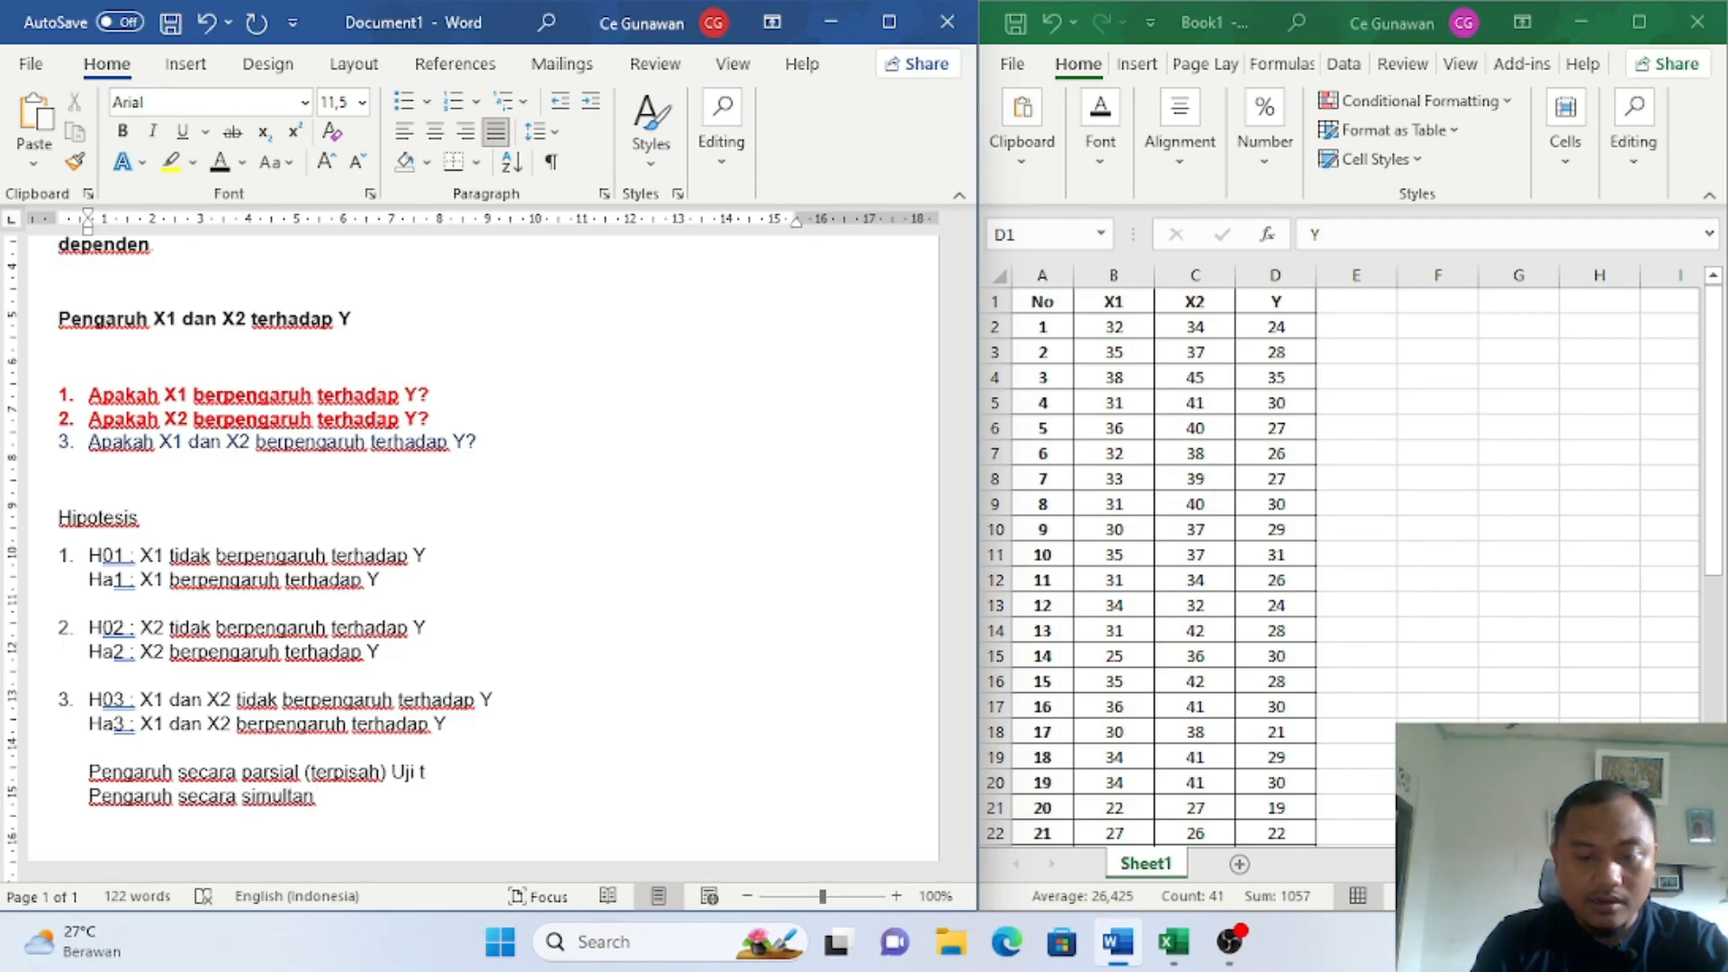
pyautogui.write('(bersama-sama) Uji f')
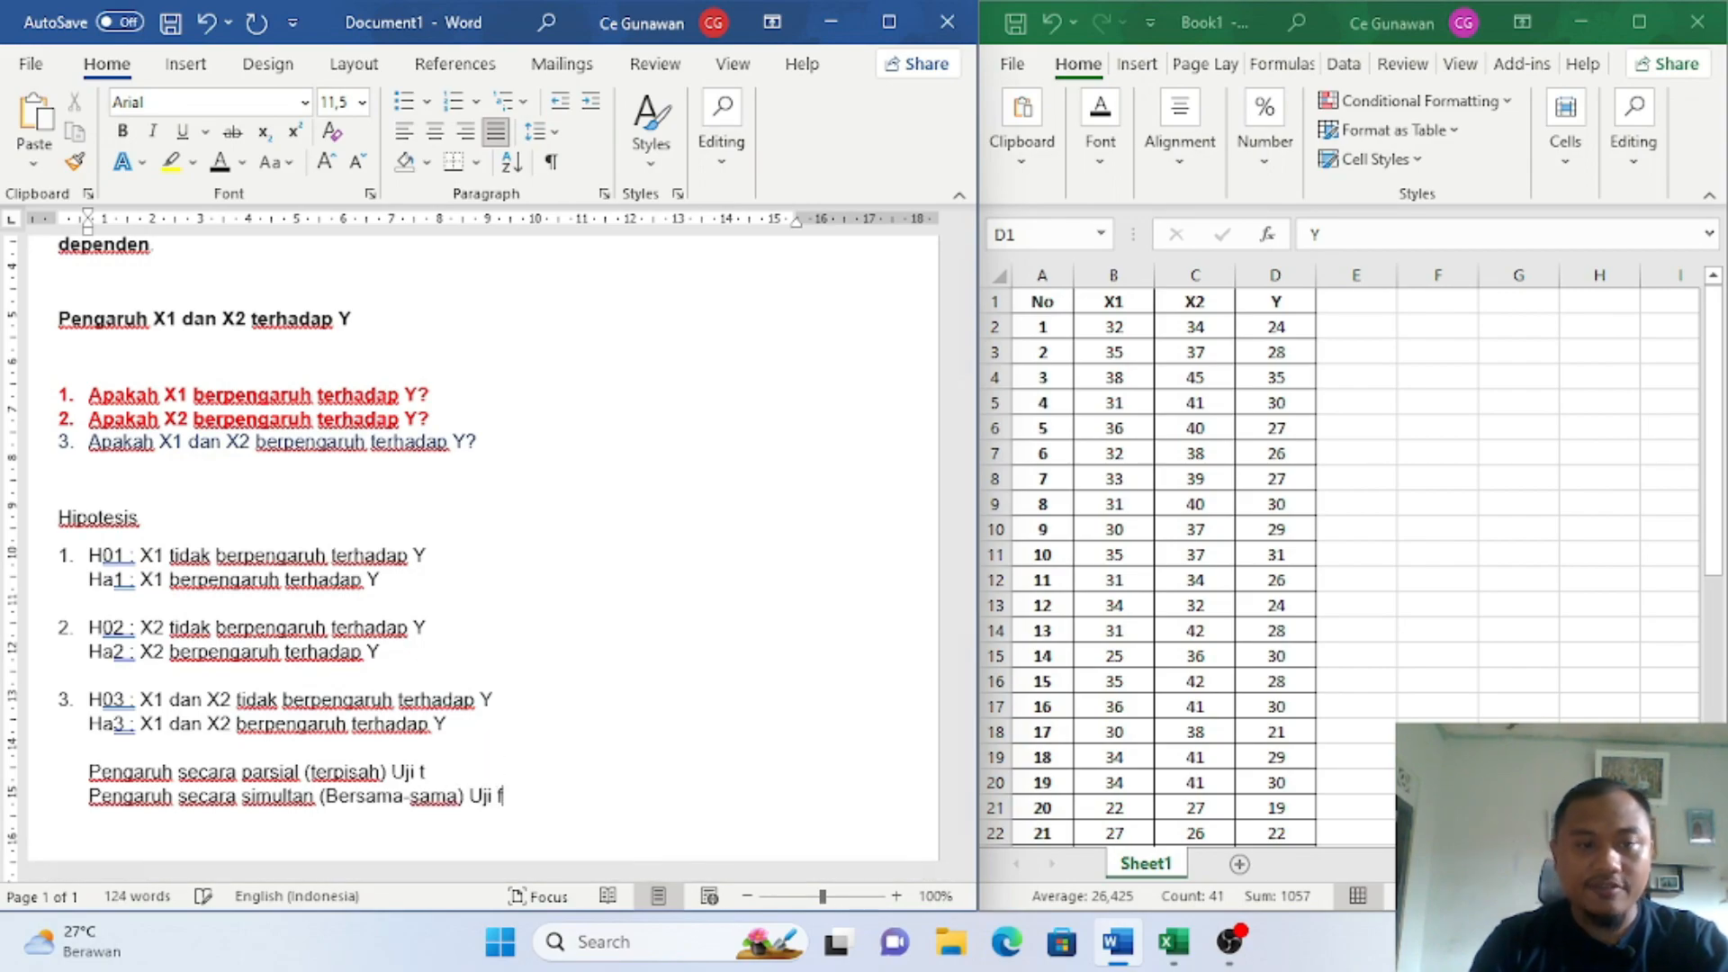
# Step: Format the Uji t and Uji f lines below the hypotheses as bold italic
pyautogui.scroll(-4, 324, 720)
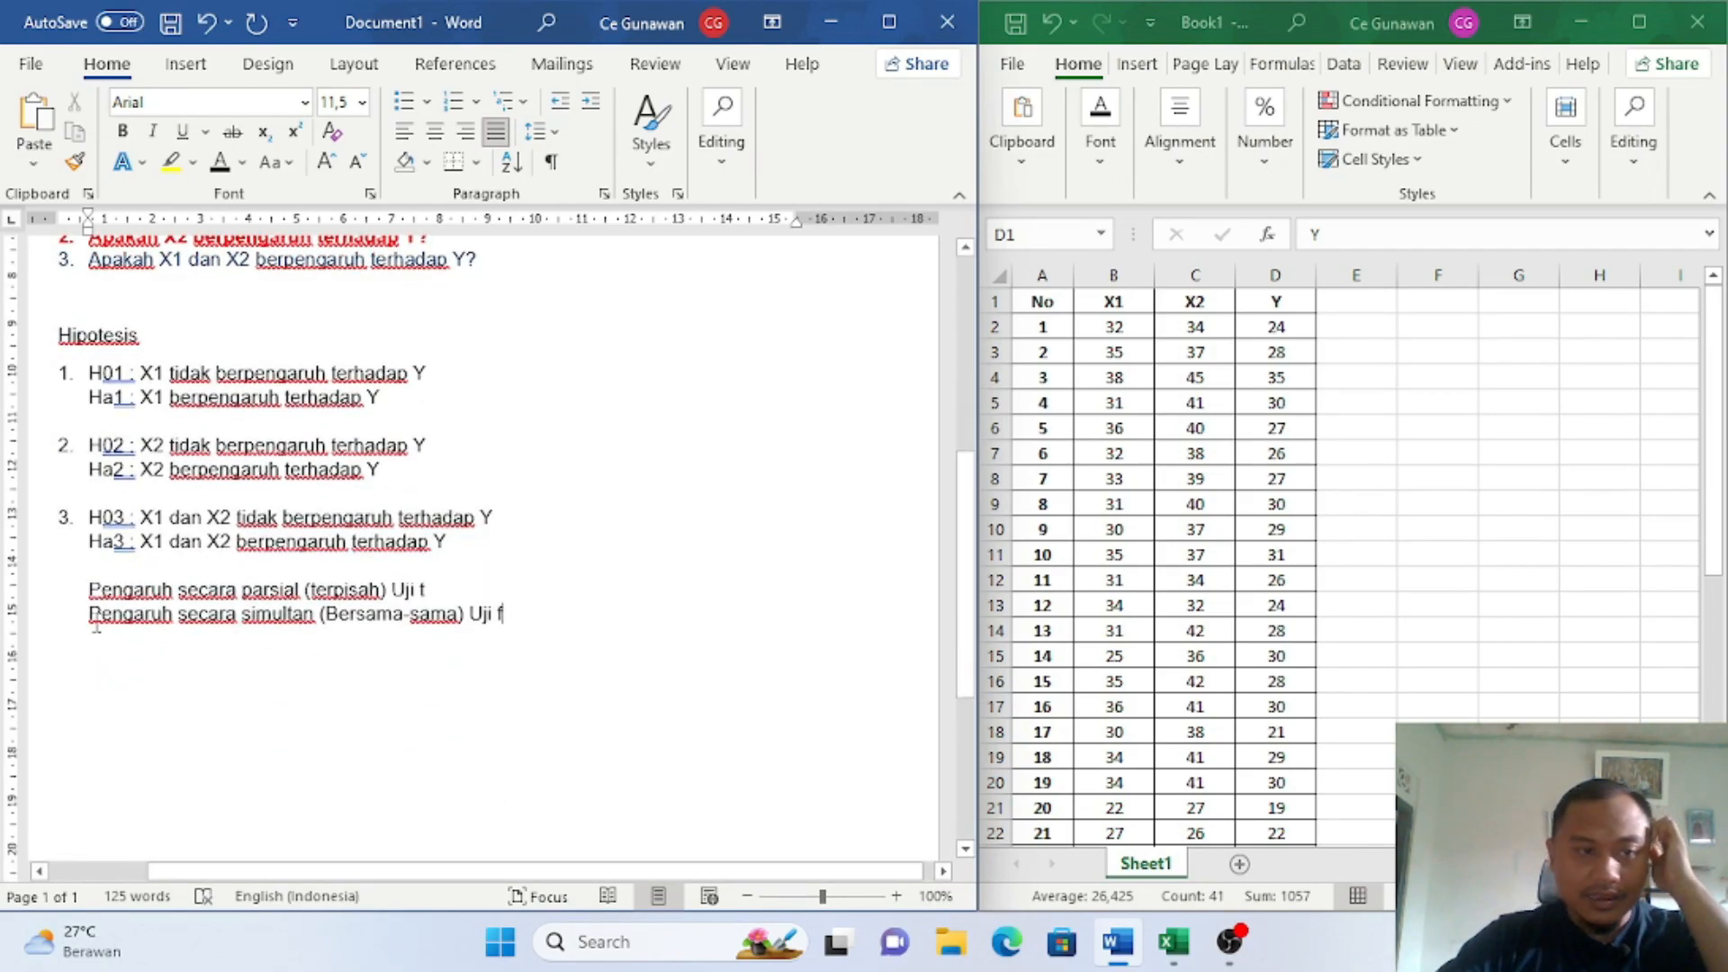
pyautogui.moveTo(88, 592); pyautogui.dragTo(537, 630)
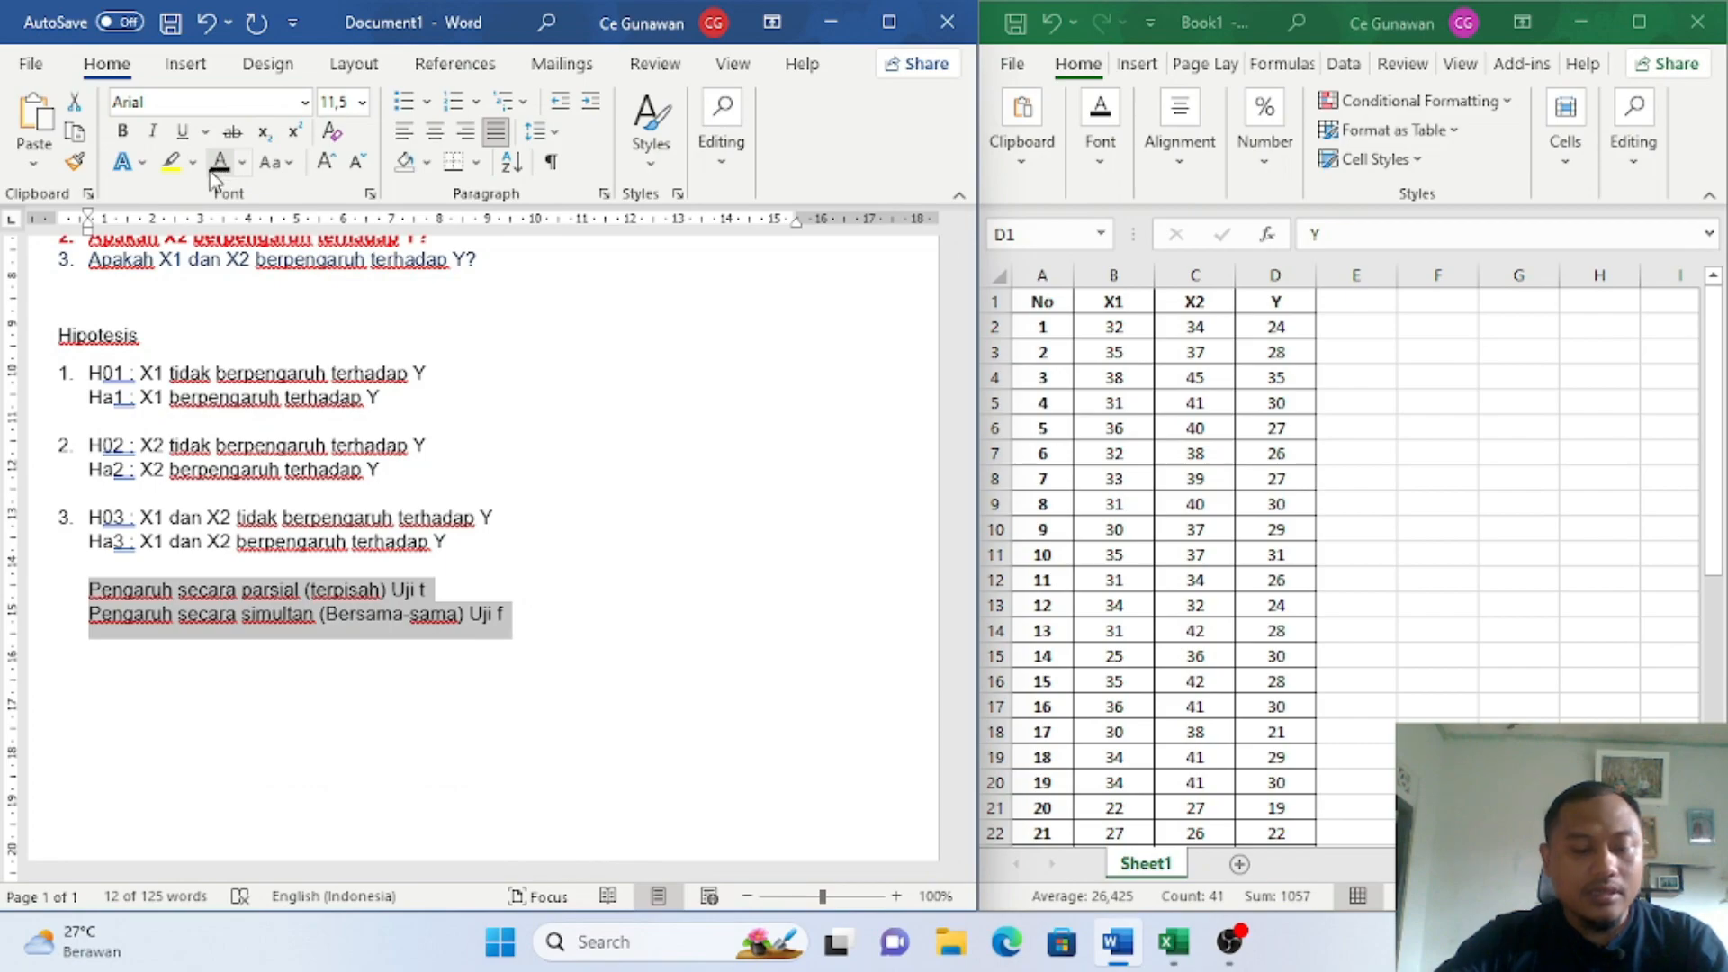
pyautogui.hotkey('ctrl', 'b')
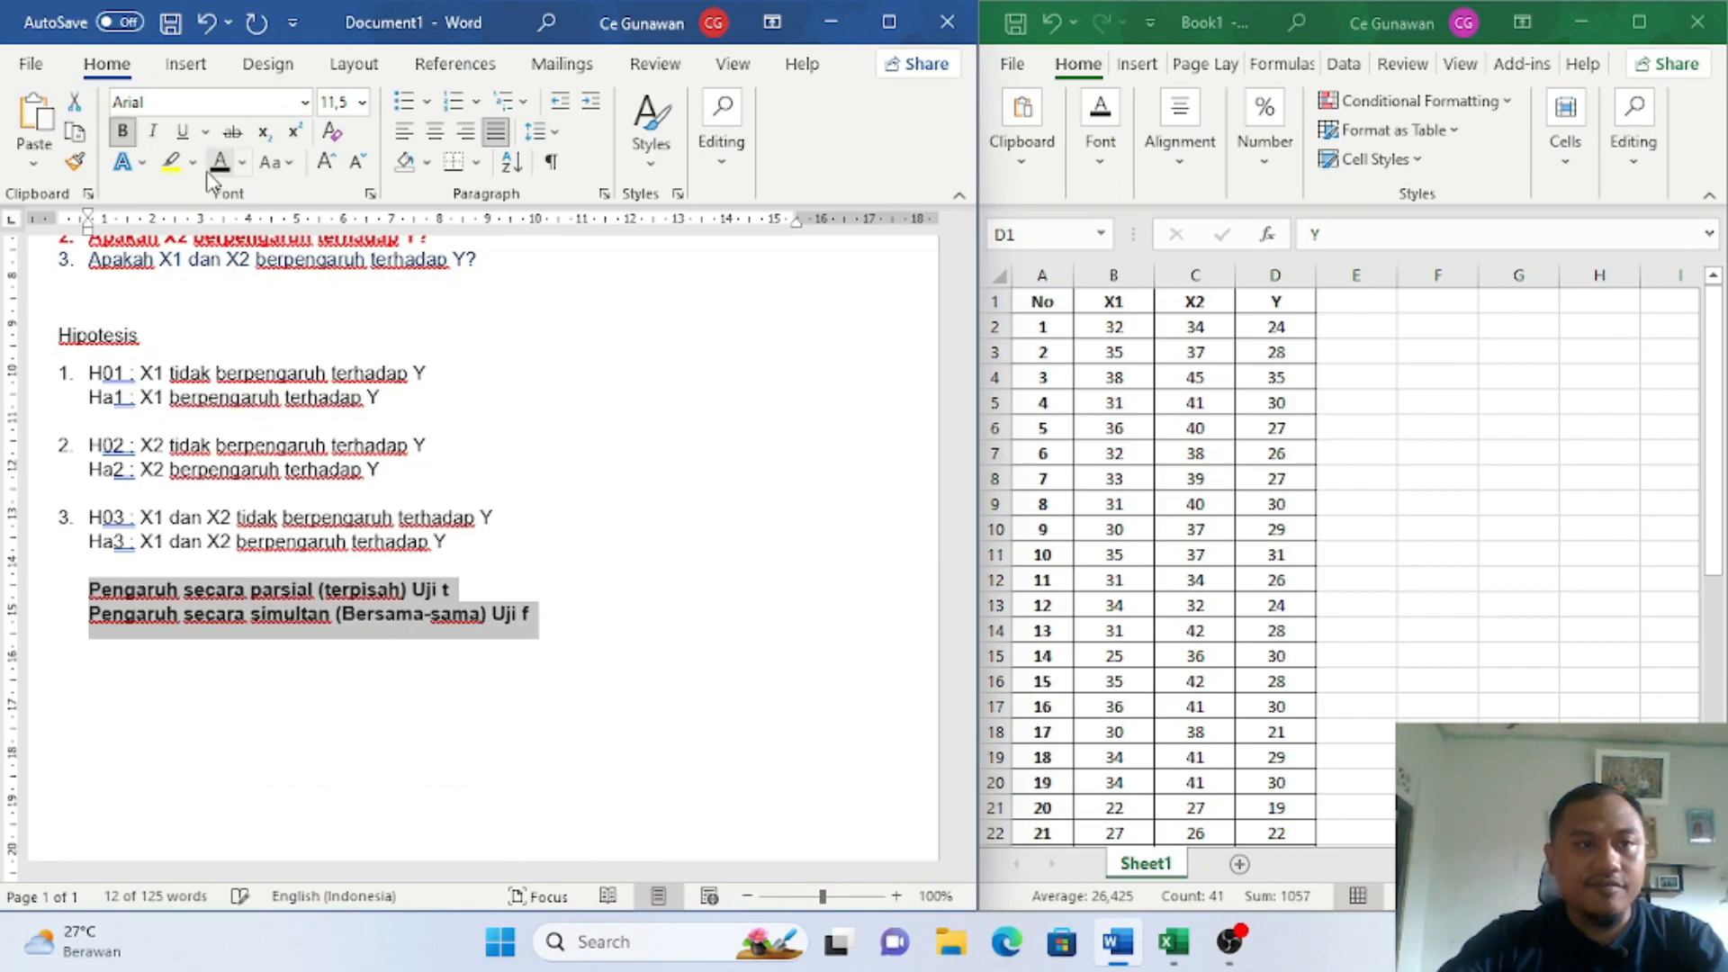
pyautogui.click(153, 132)
pyautogui.click(667, 637)
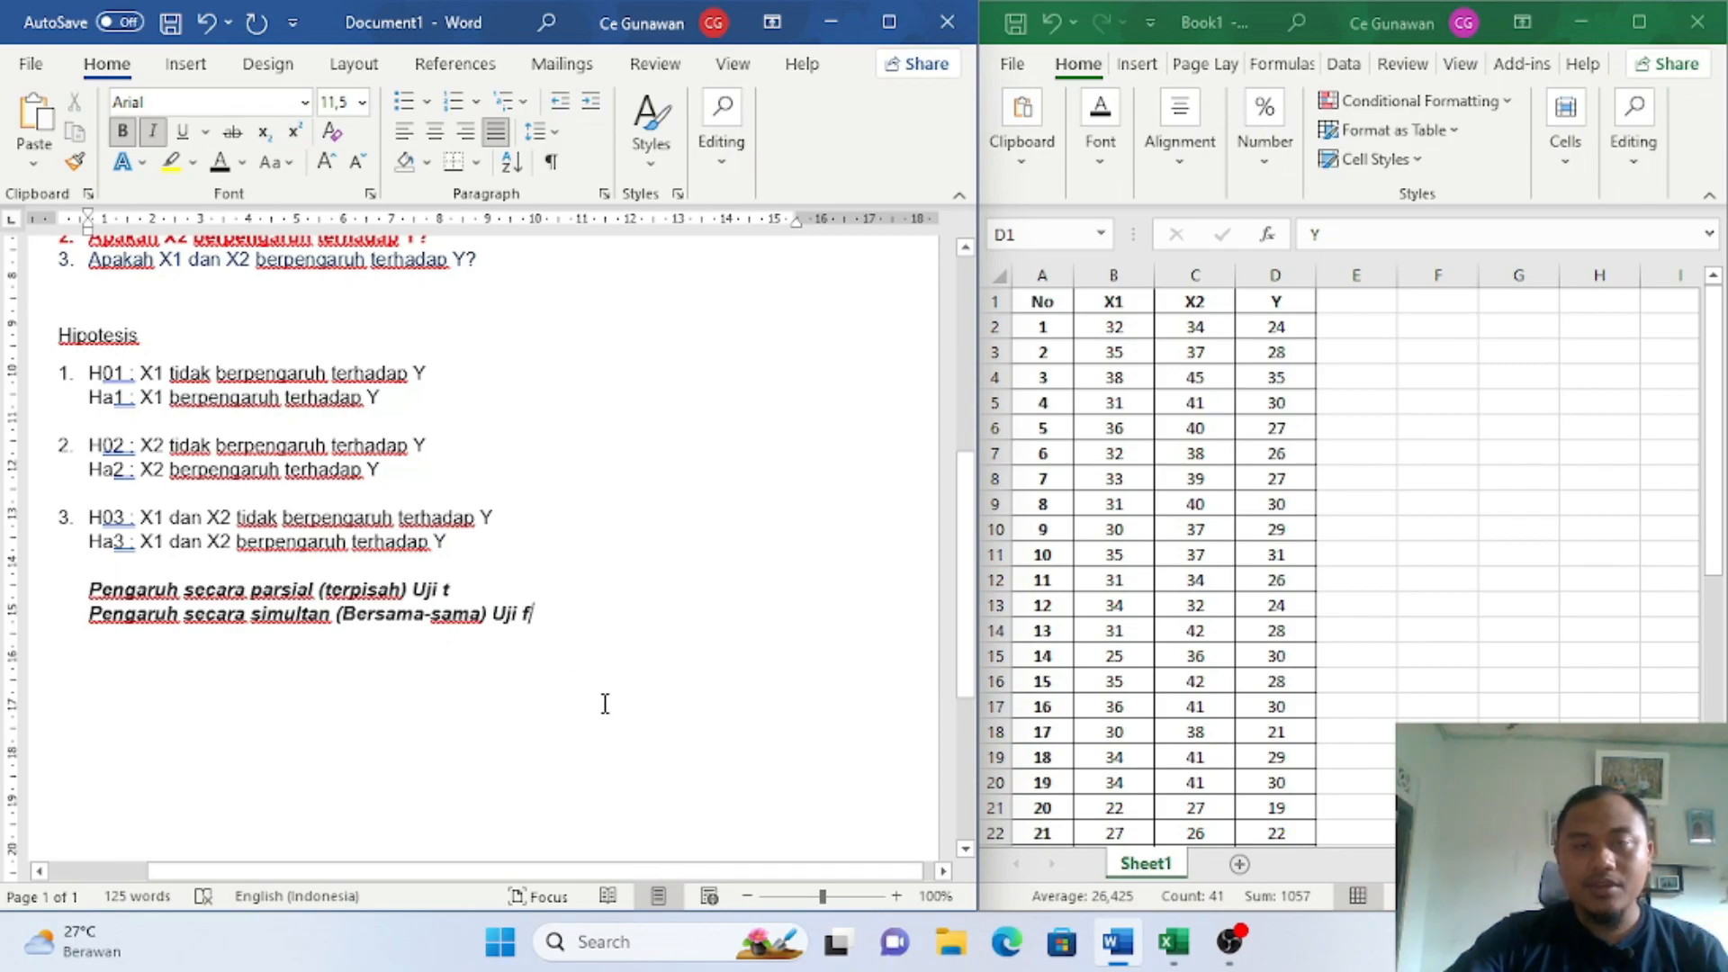
# Step: Review the document from the title down to the hypotheses, and switch to the Excel workbook with the X1, X2 and Y data
pyautogui.scroll(8, 607, 708)
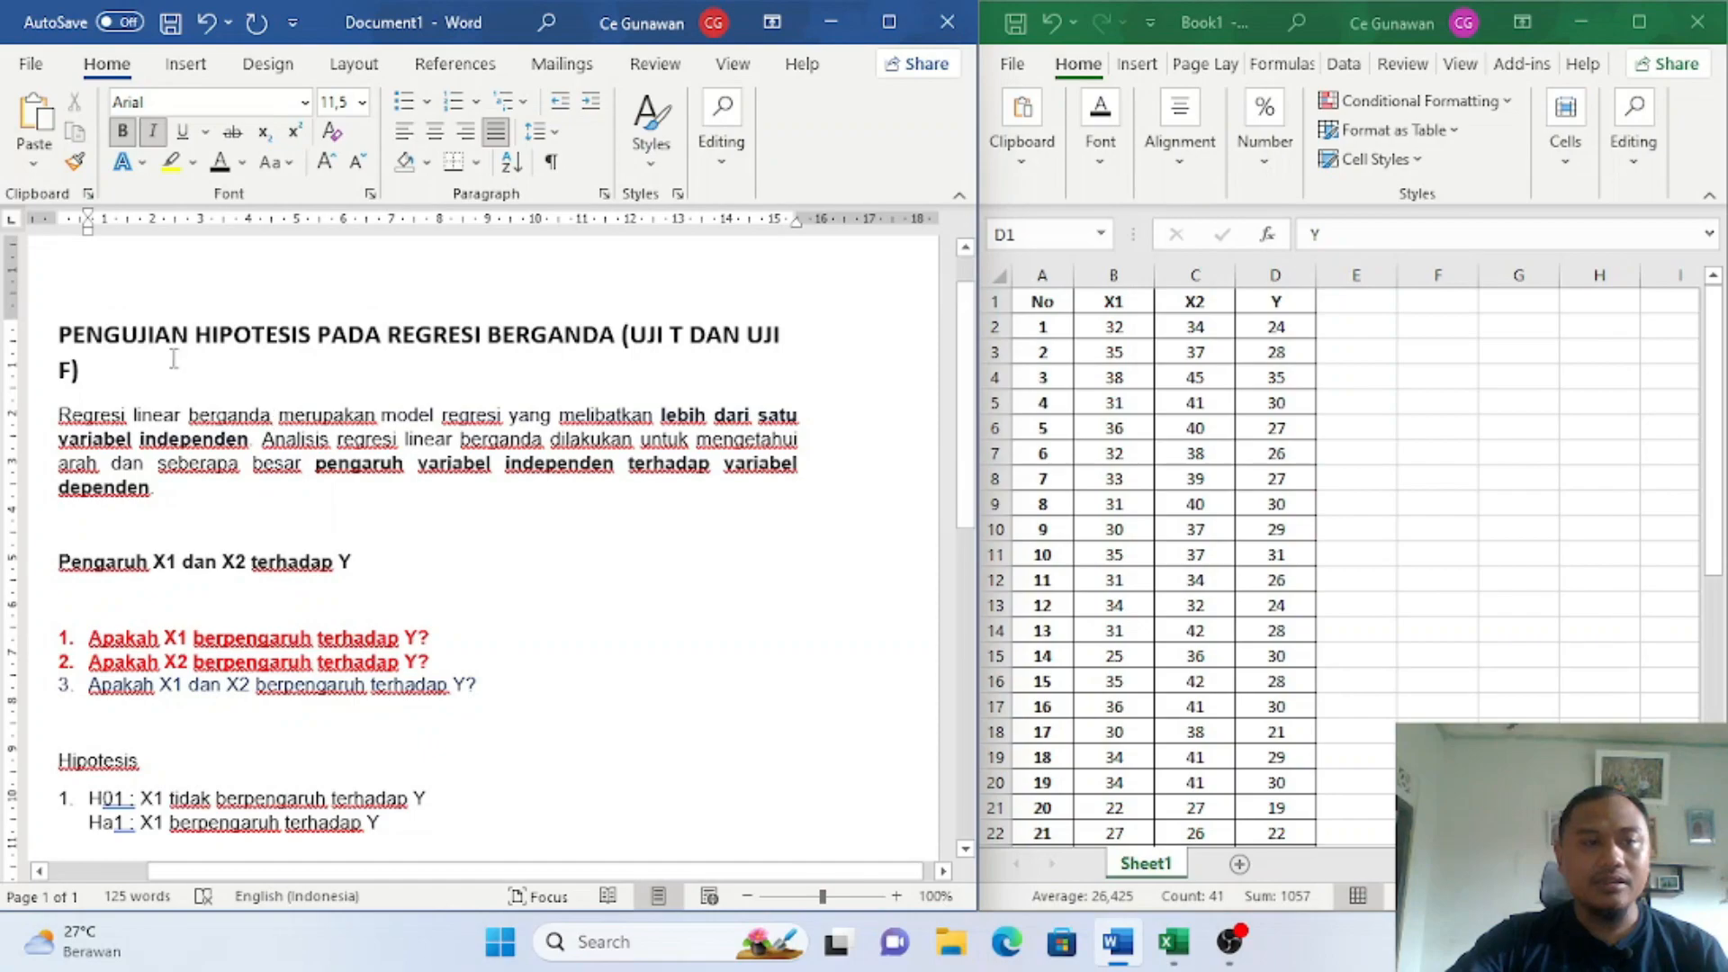
pyautogui.scroll(-4, 640, 571)
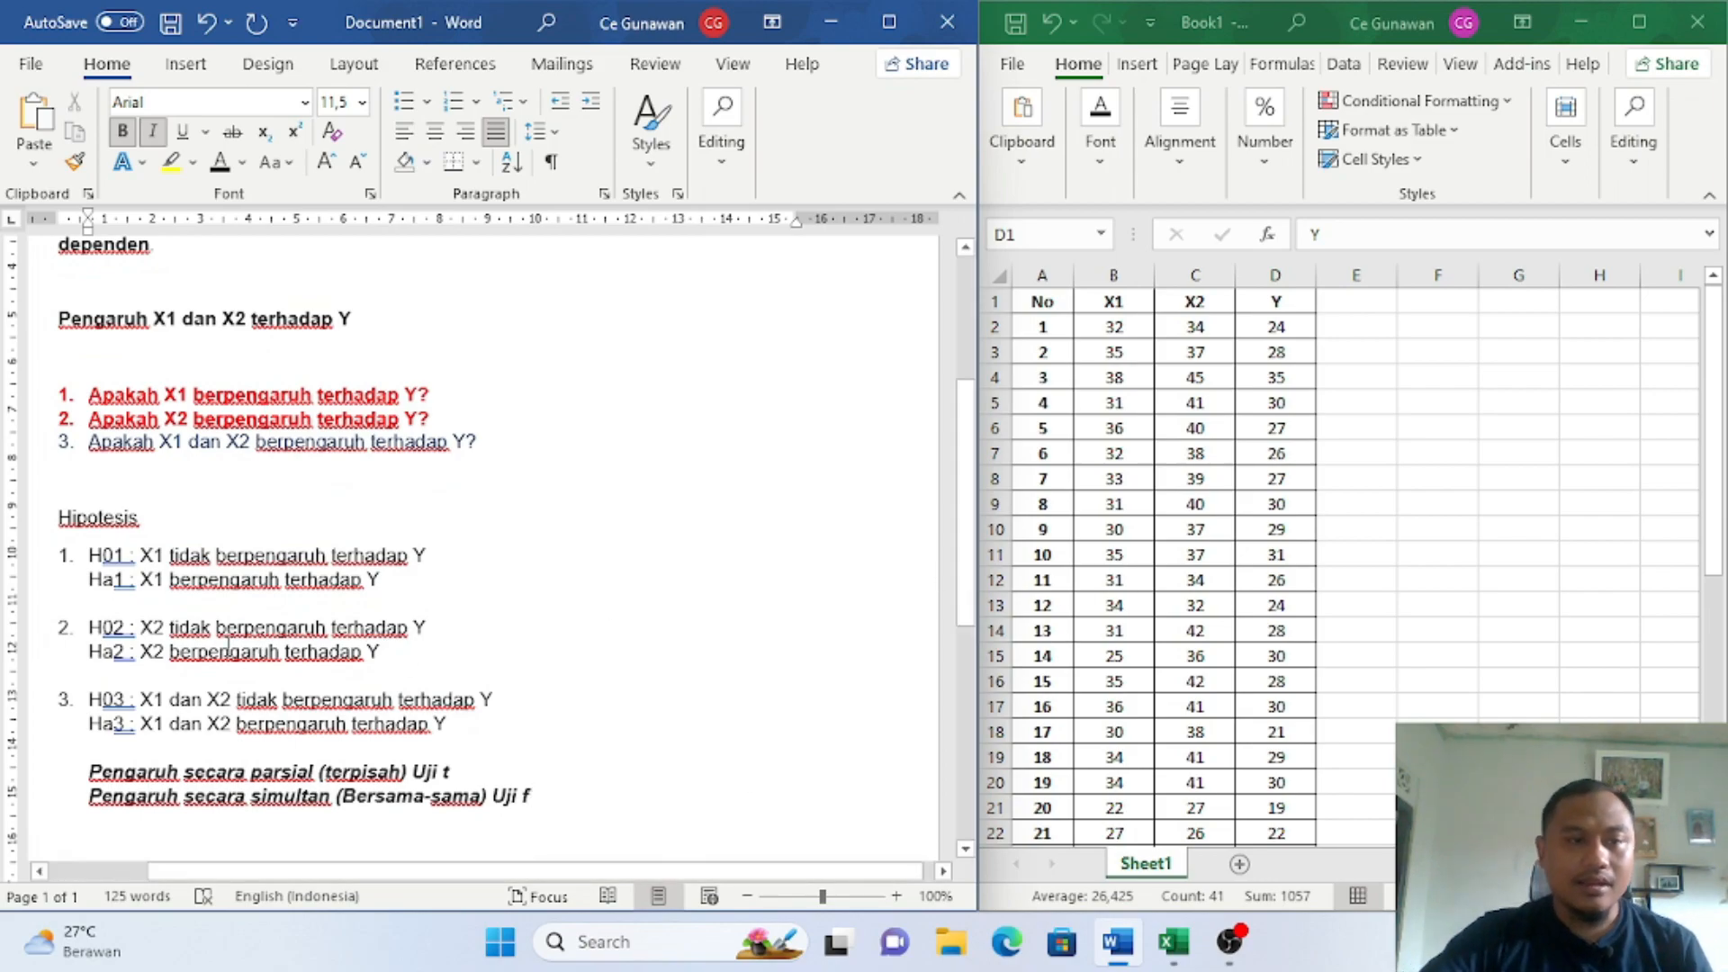
pyautogui.click(238, 555)
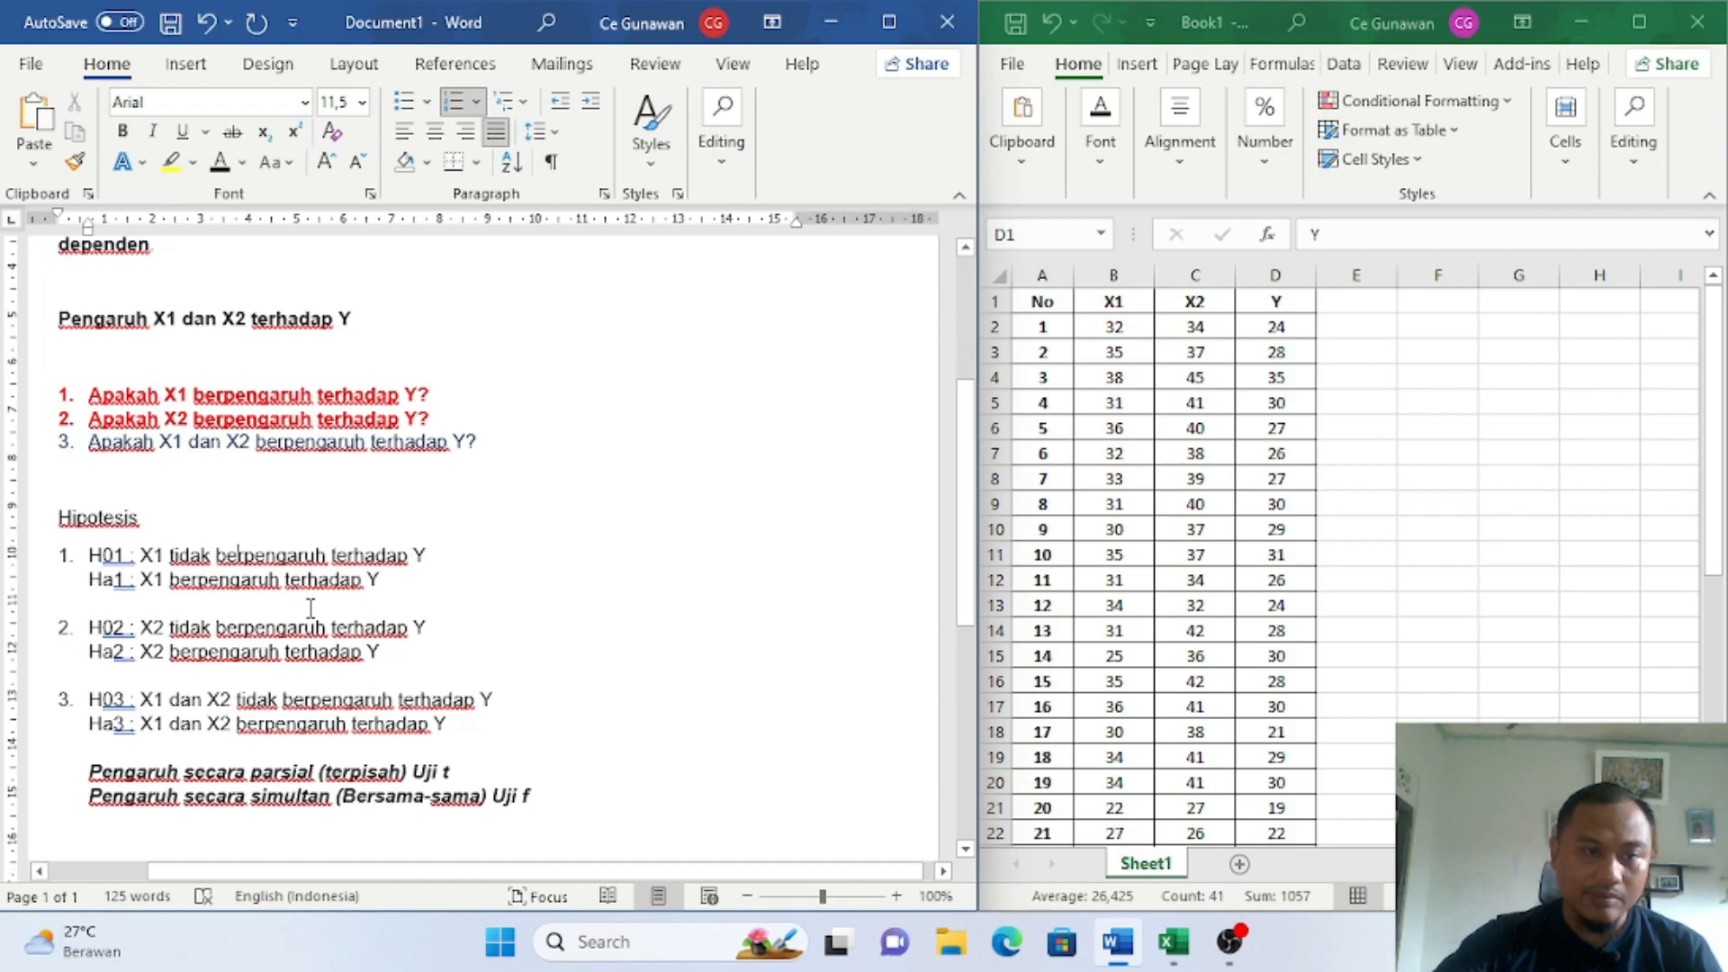
pyautogui.click(1195, 507)
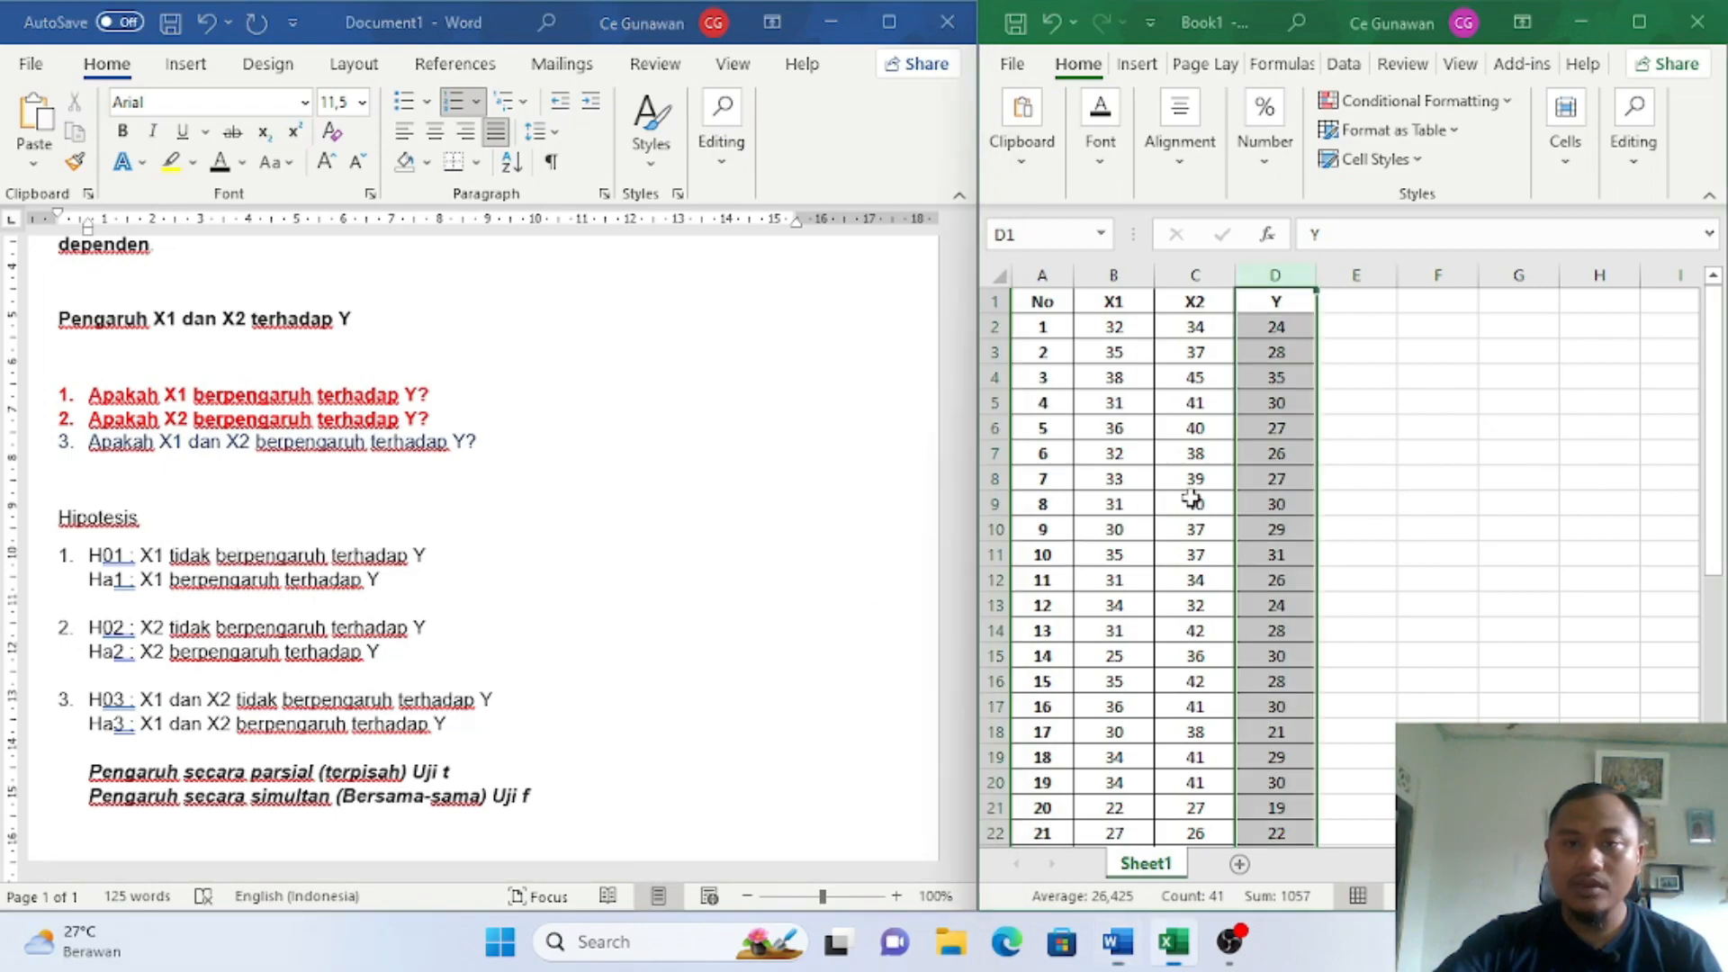
# Step: Launch IBM SPSS Statistics, dismiss its welcome dialog and bring up the empty data grid
pyautogui.click(1111, 360)
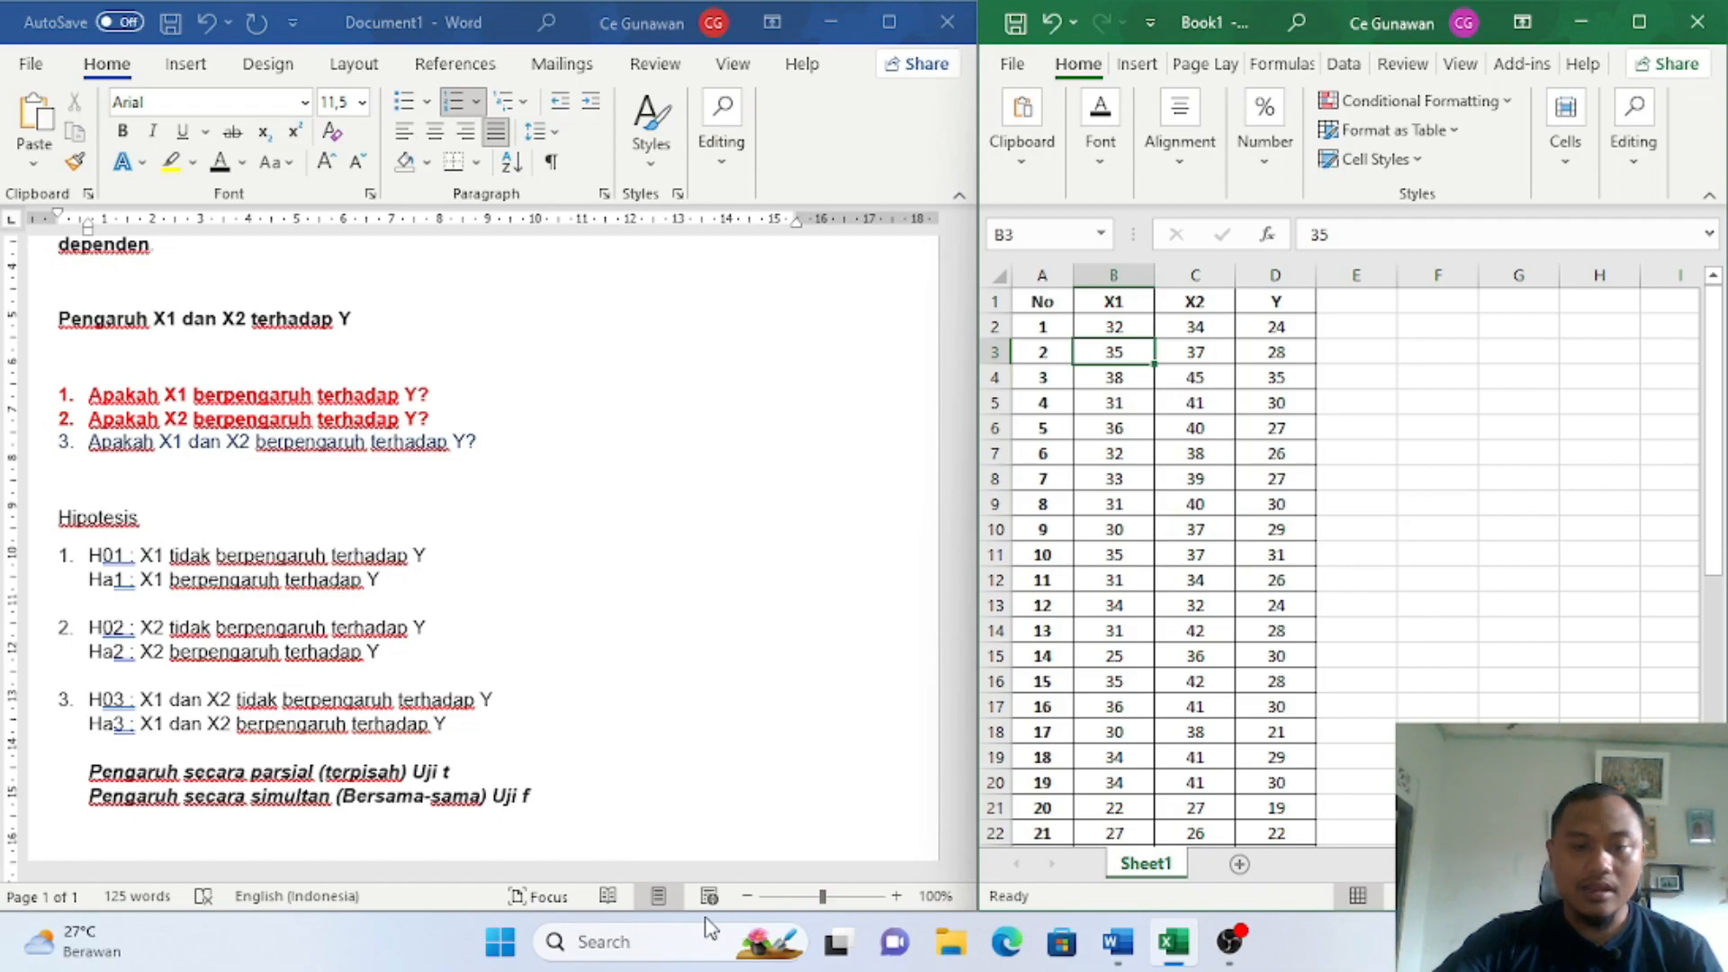
pyautogui.click(628, 945)
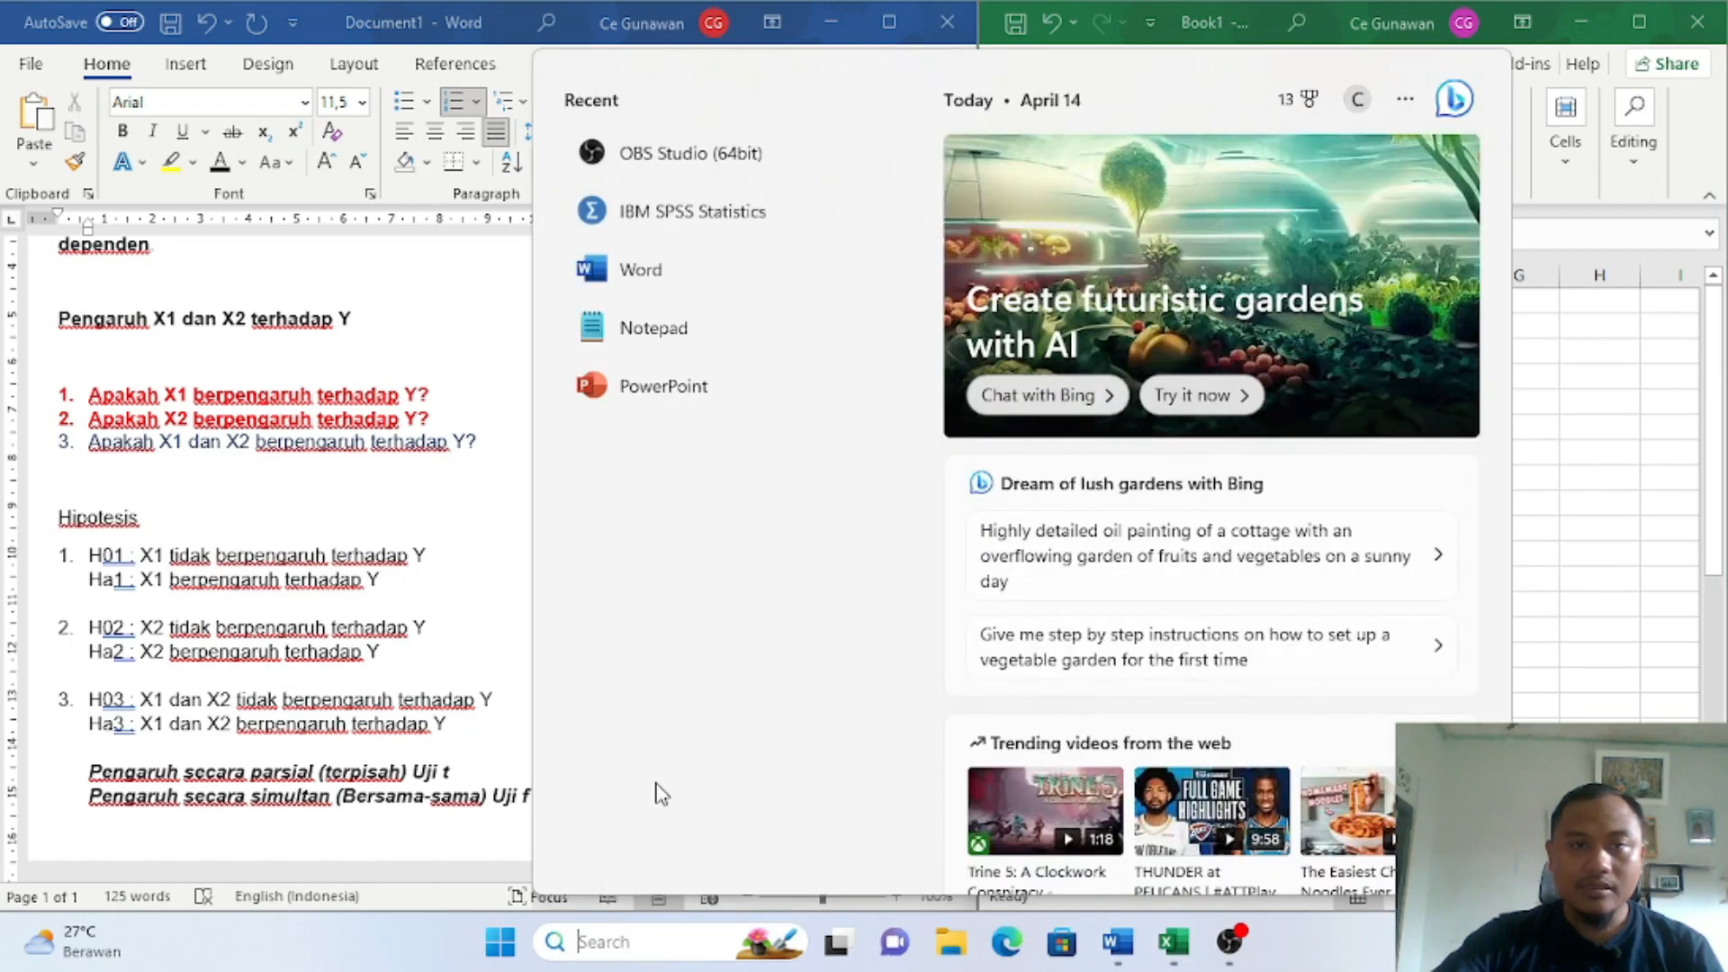
pyautogui.click(780, 214)
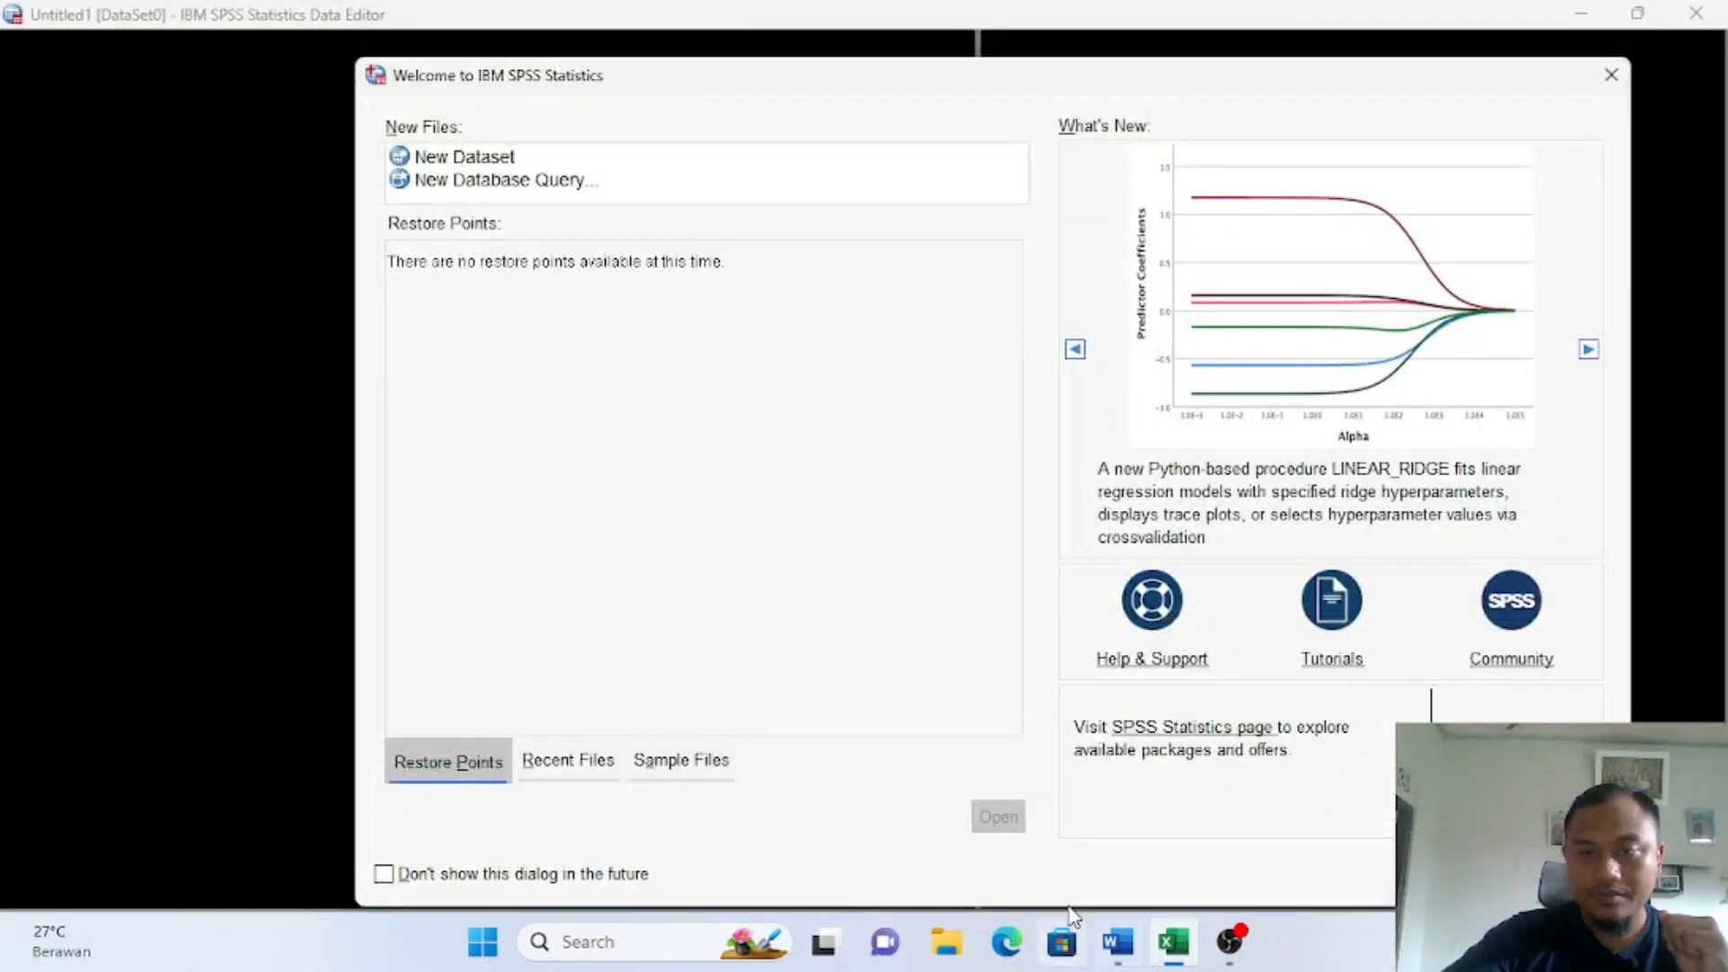
pyautogui.click(1613, 89)
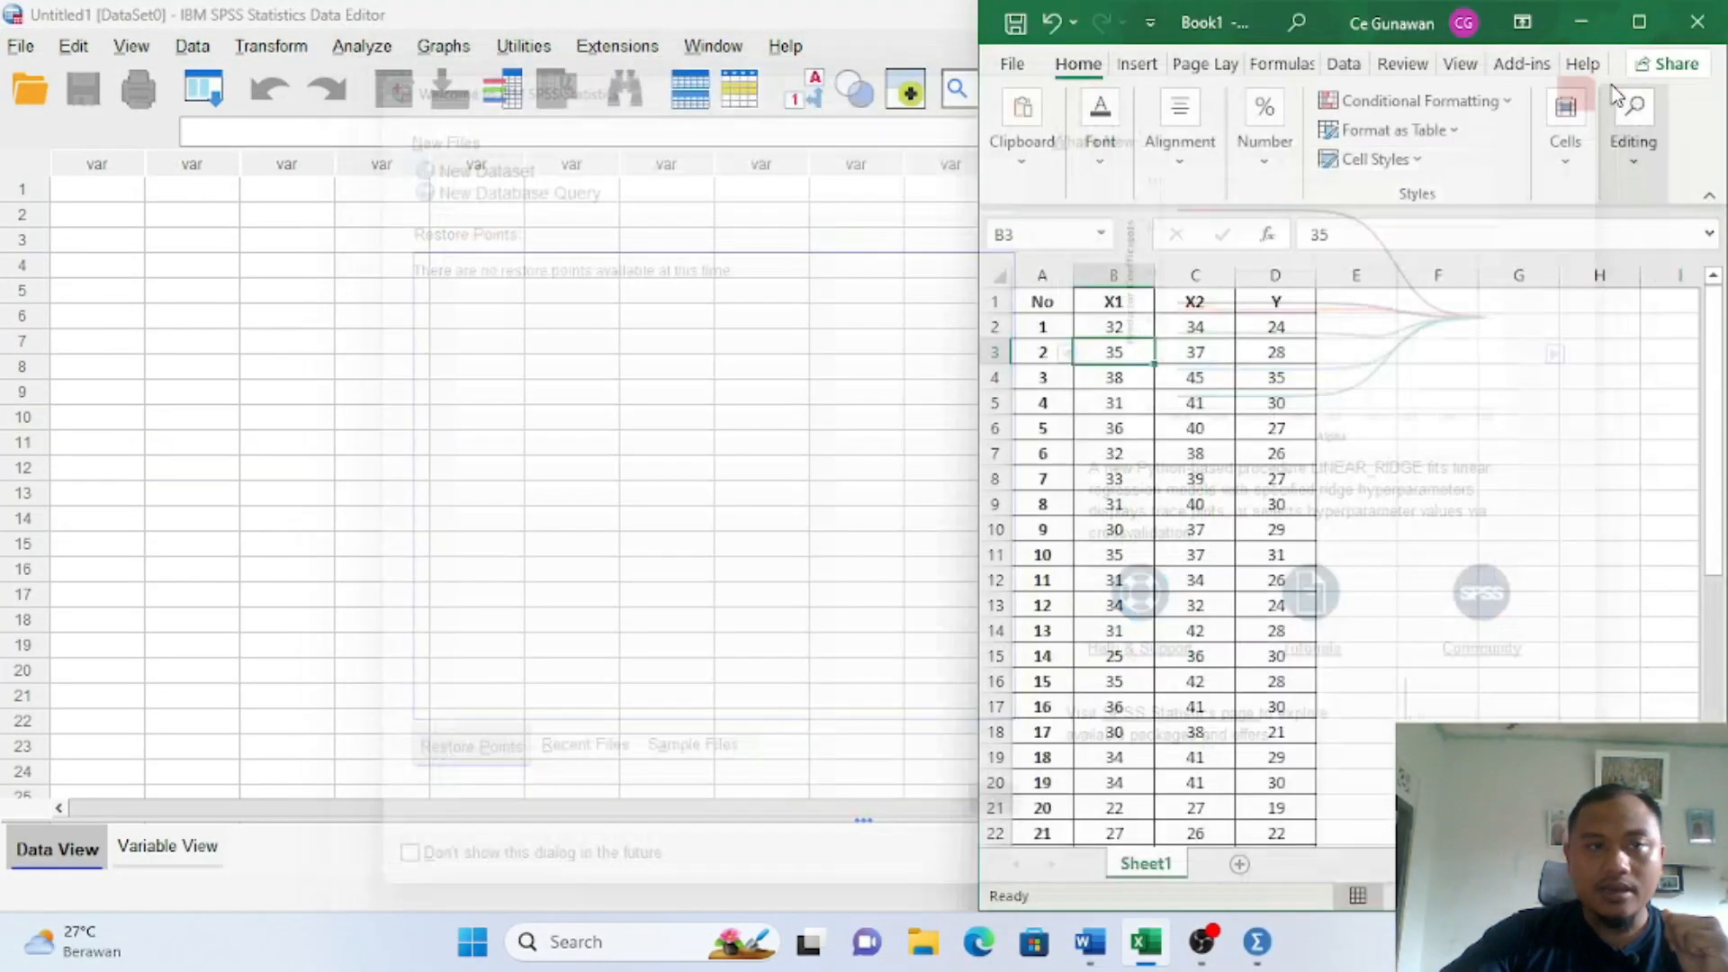
pyautogui.click(672, 413)
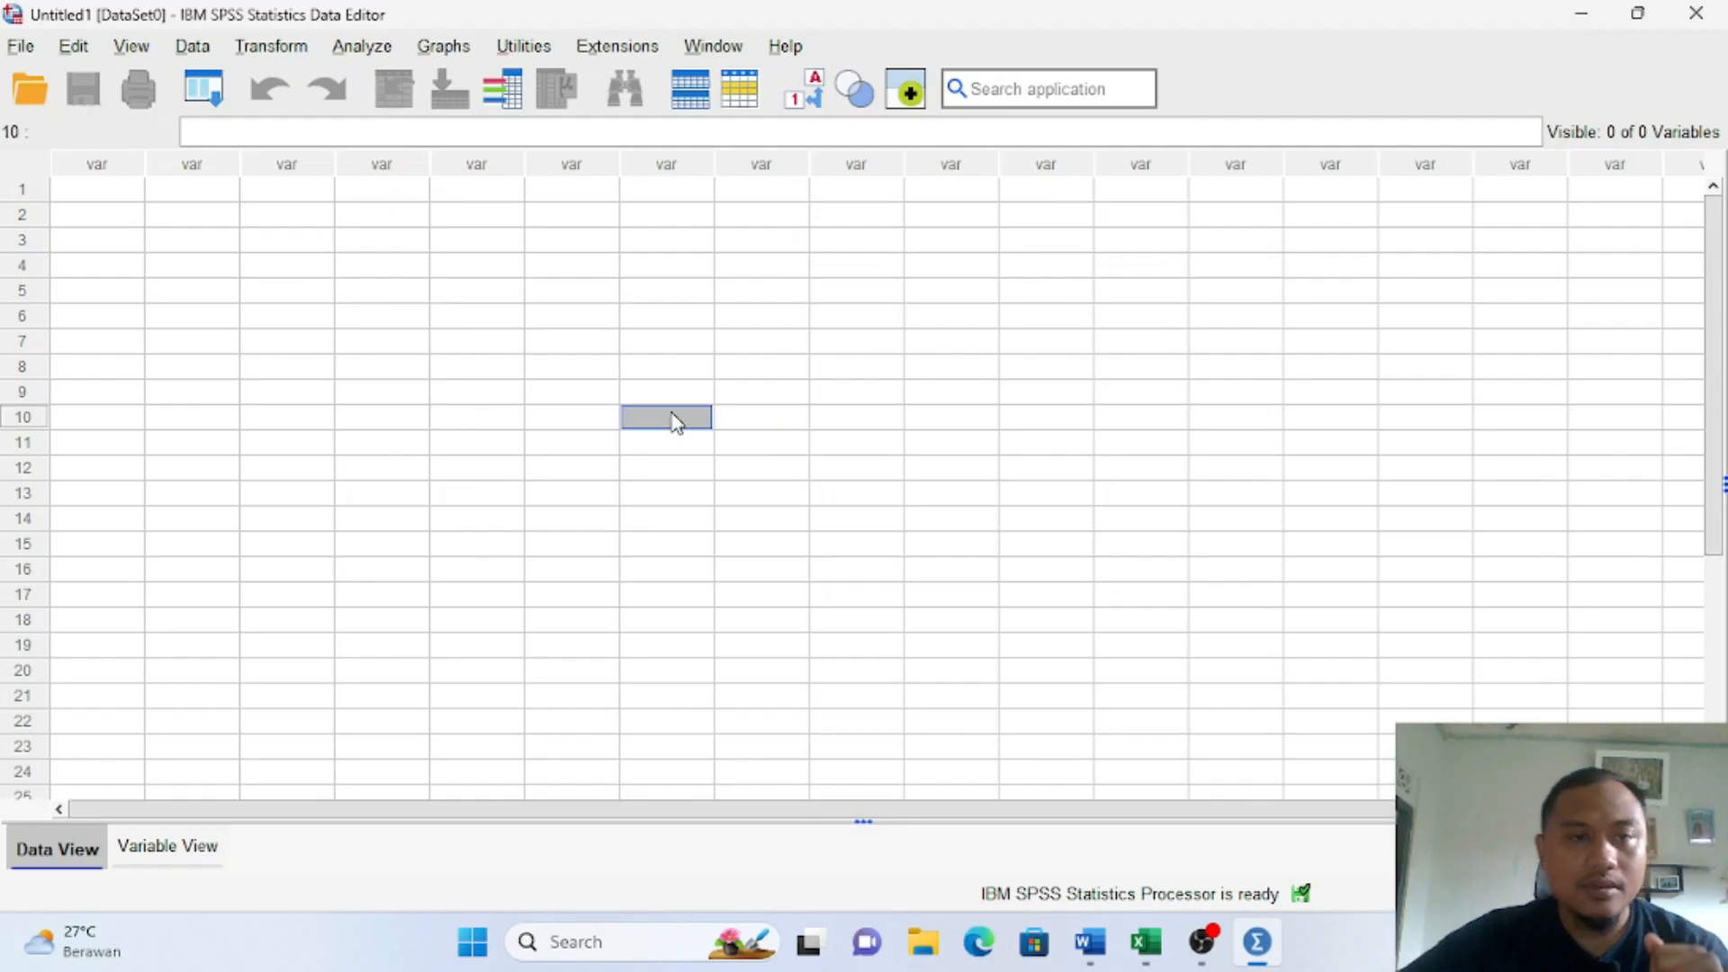
pyautogui.click(95, 195)
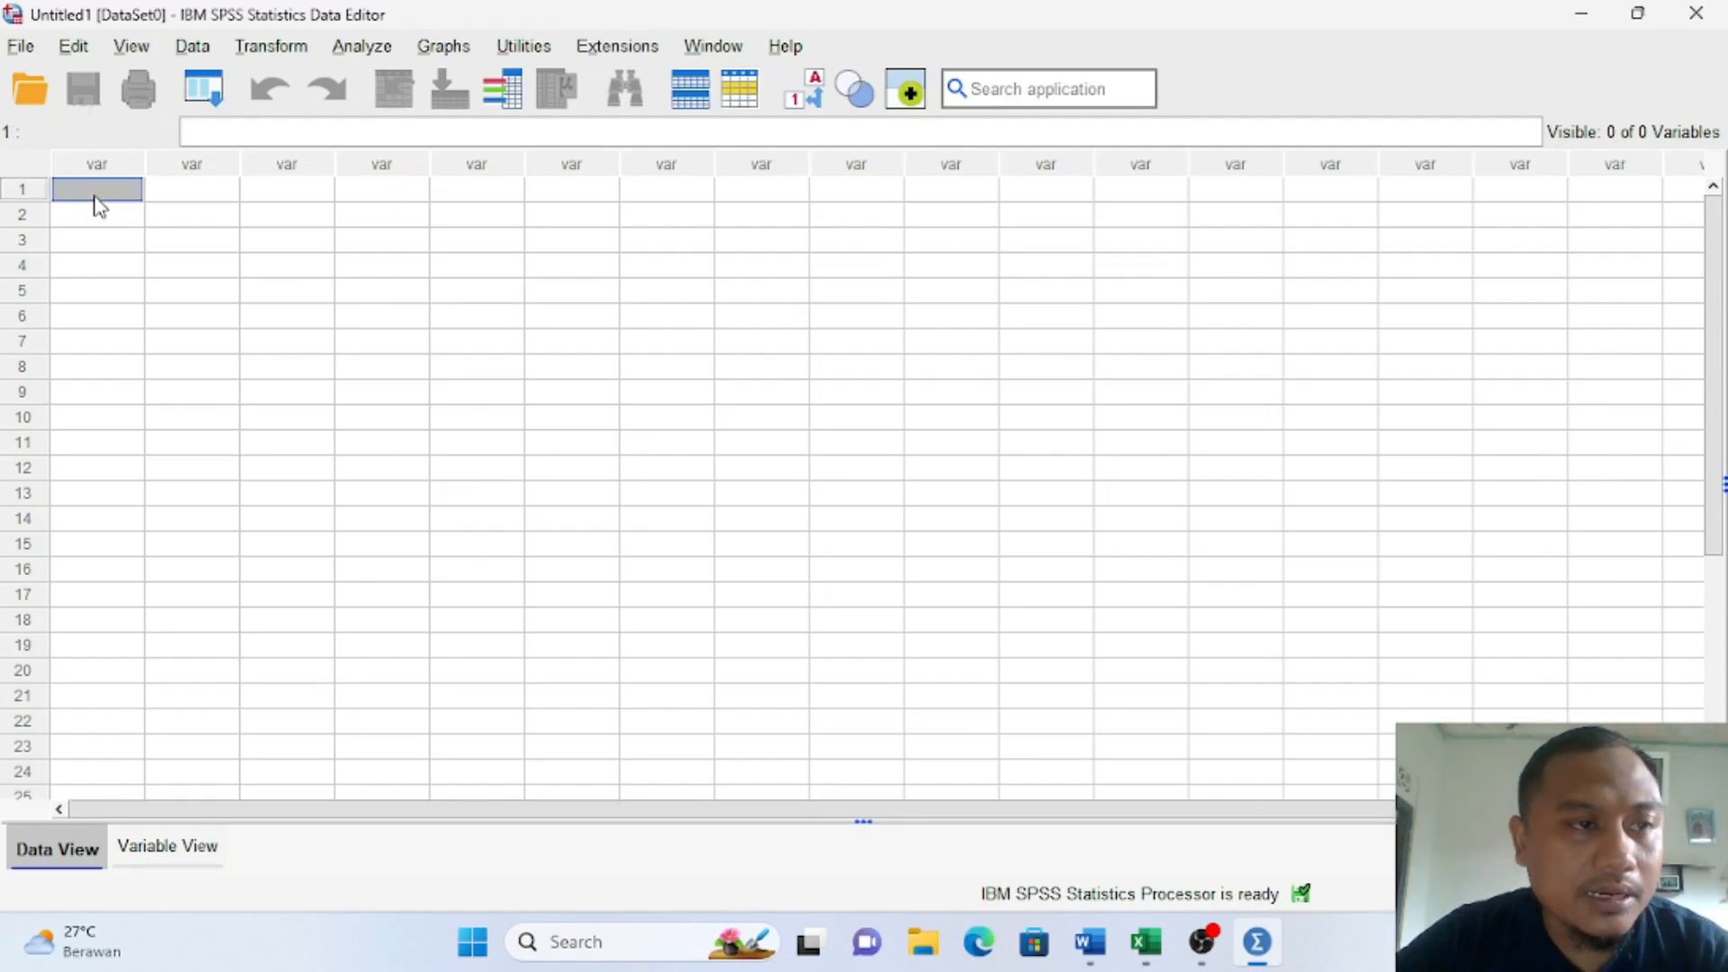
# Step: Define three variables named X1, X2 and Y in the first three rows of the variable definitions
pyautogui.click(170, 860)
pyautogui.click(141, 151)
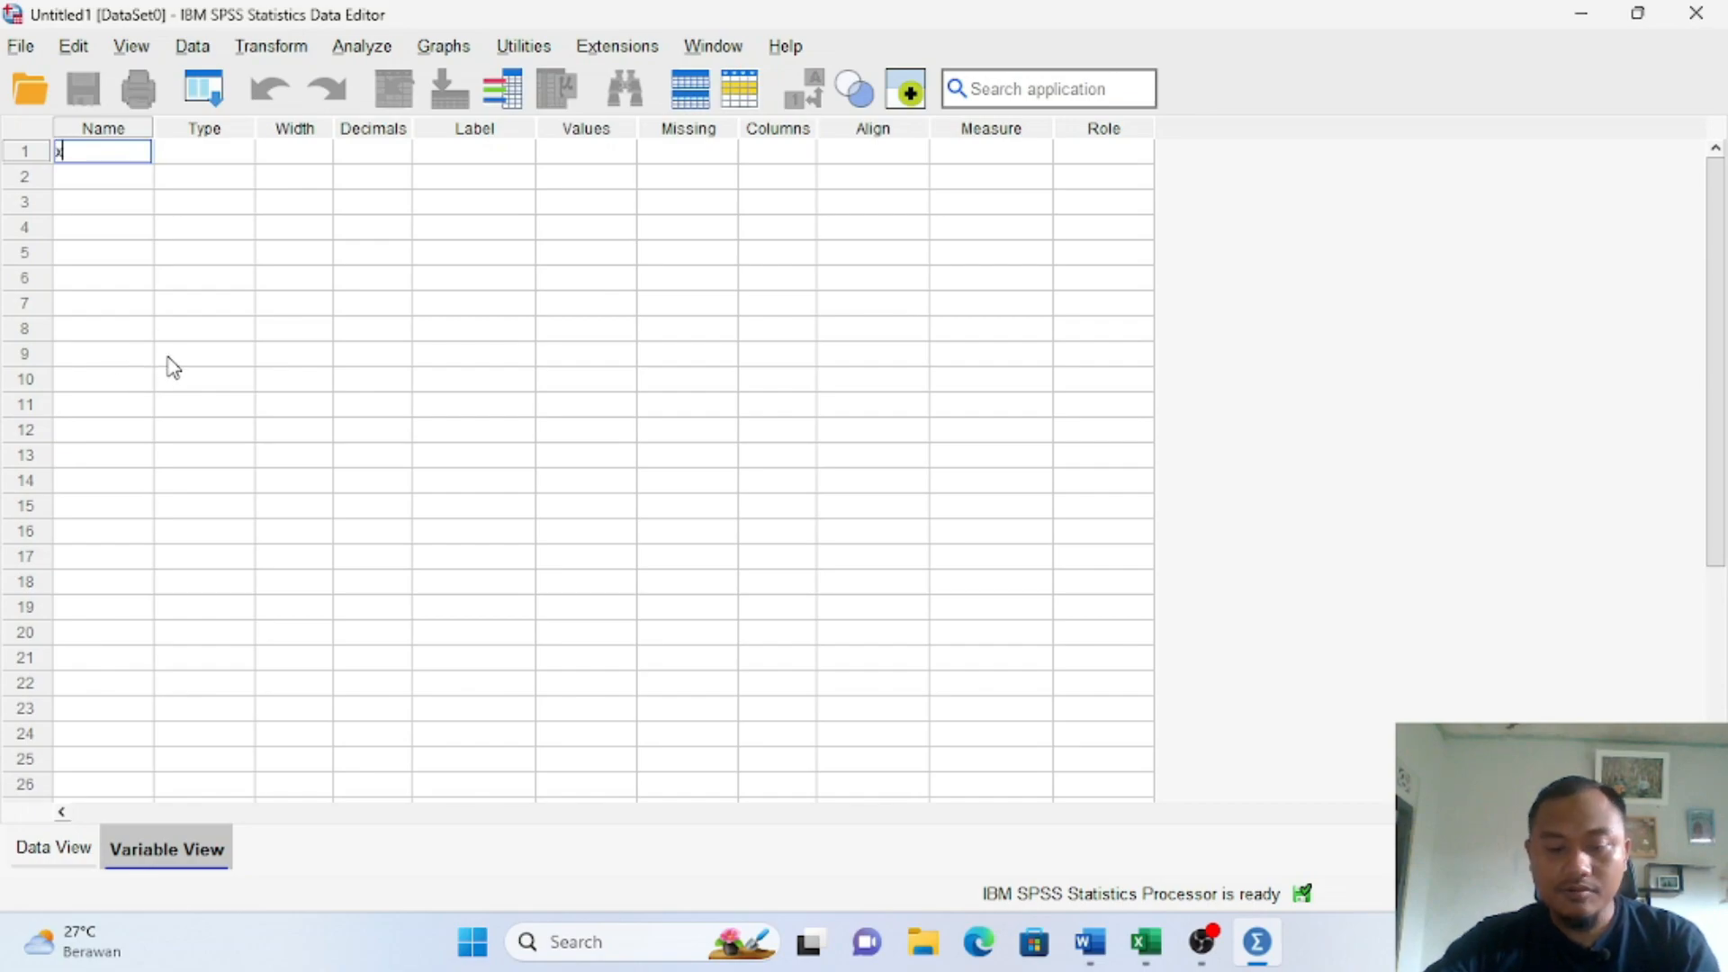
pyautogui.write('1')
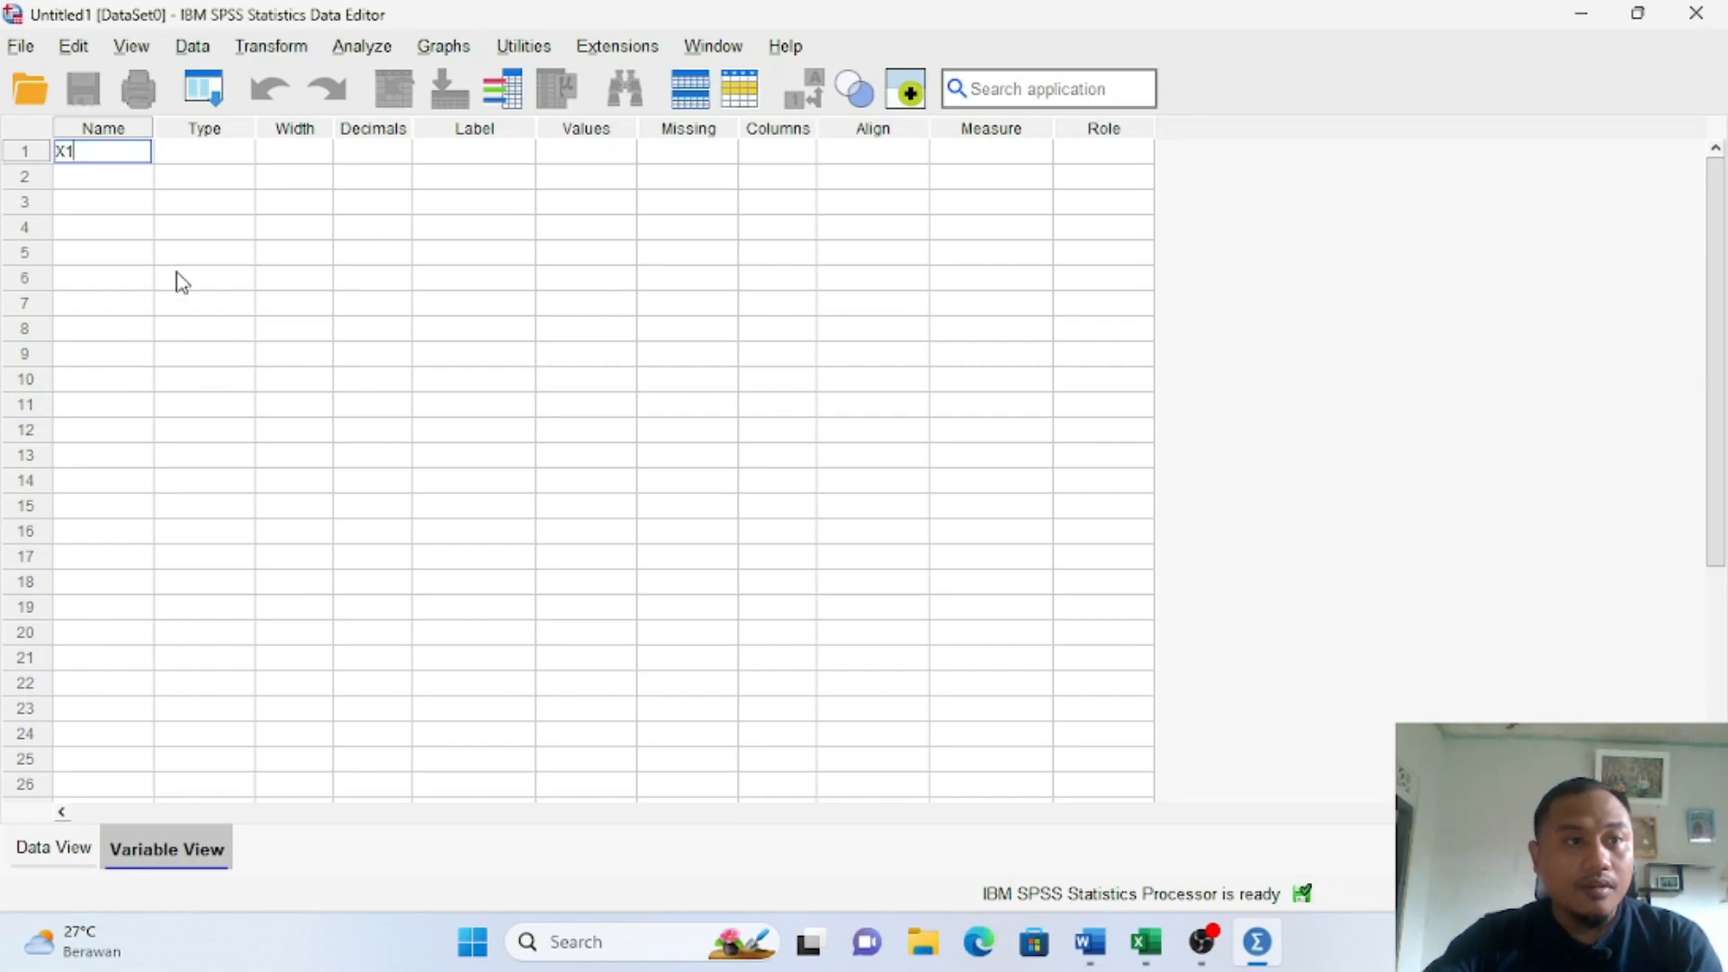
pyautogui.click(106, 177)
pyautogui.write('X2')
pyautogui.click(99, 200)
pyautogui.write('Y')
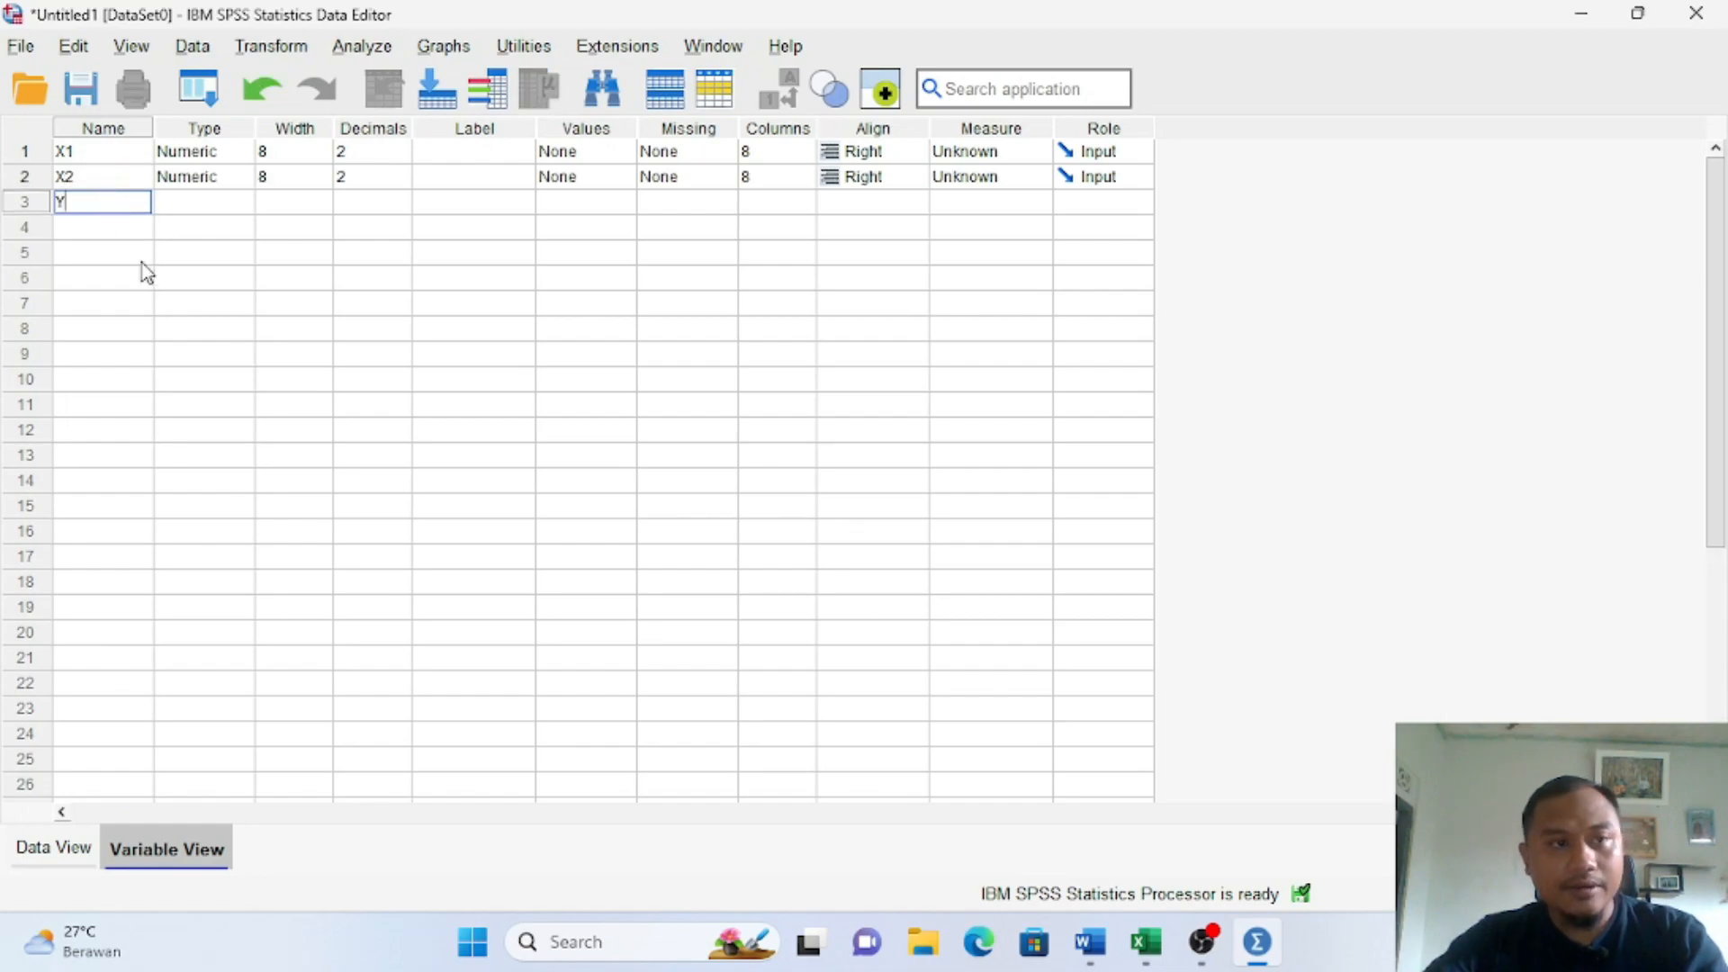
pyautogui.click(194, 274)
pyautogui.click(191, 206)
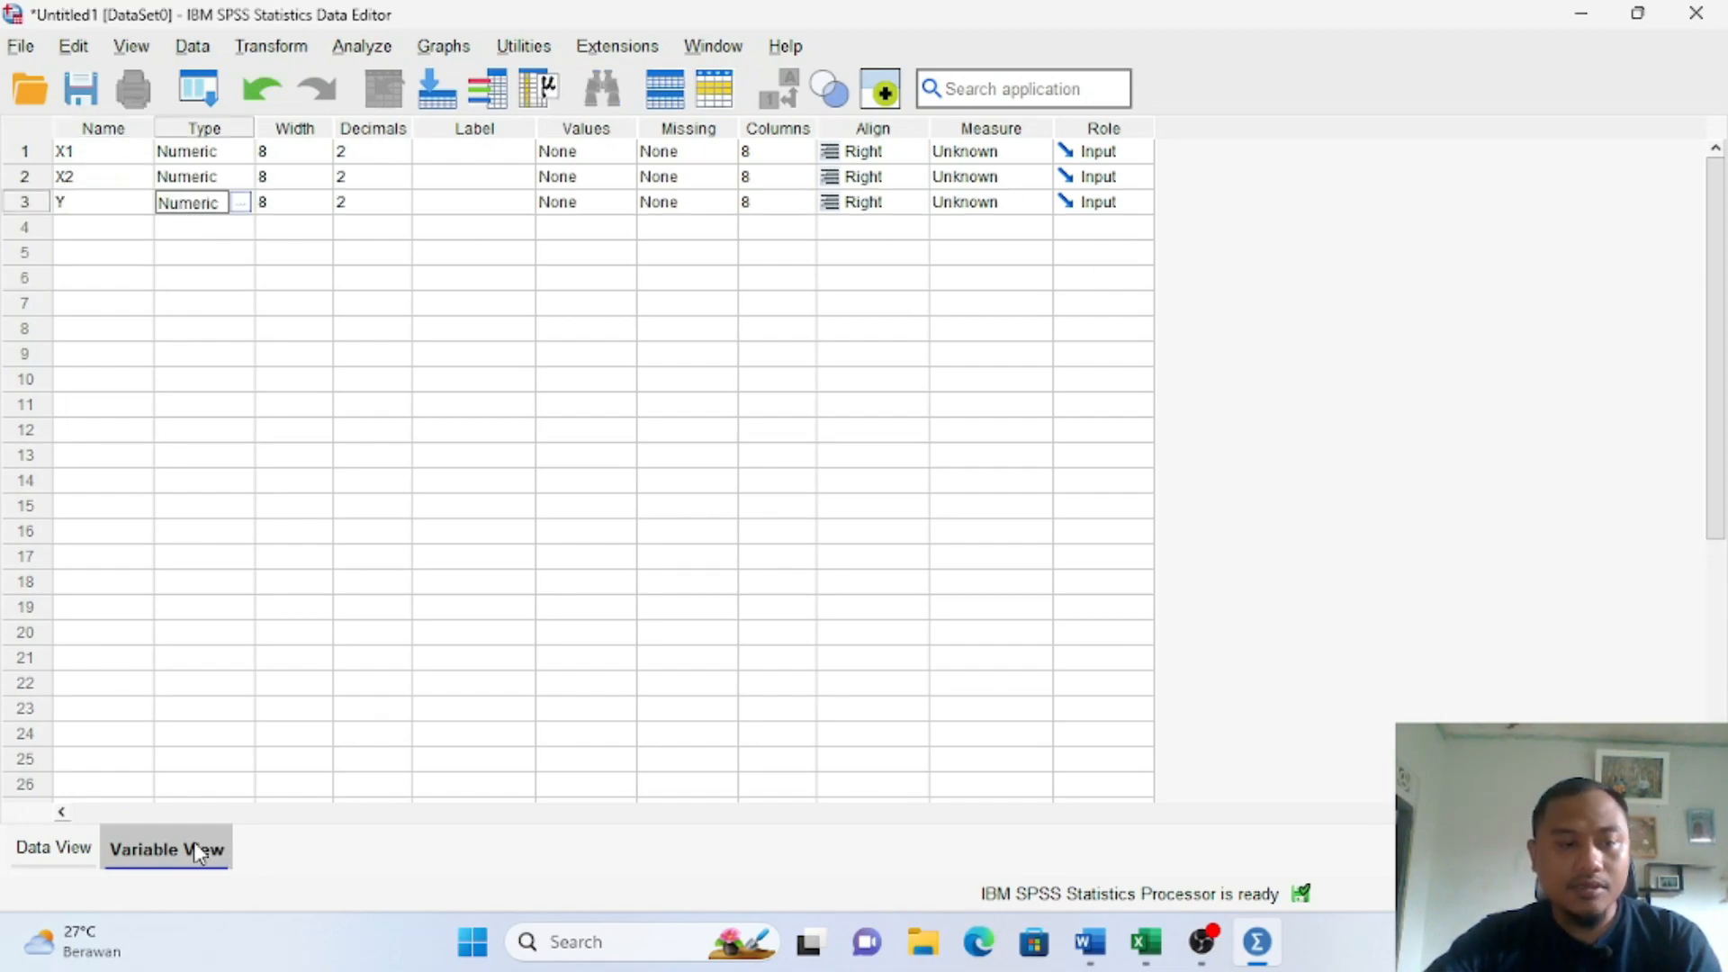
# Step: Set the measurement level of X1, X2 and Y to Scale
pyautogui.click(75, 849)
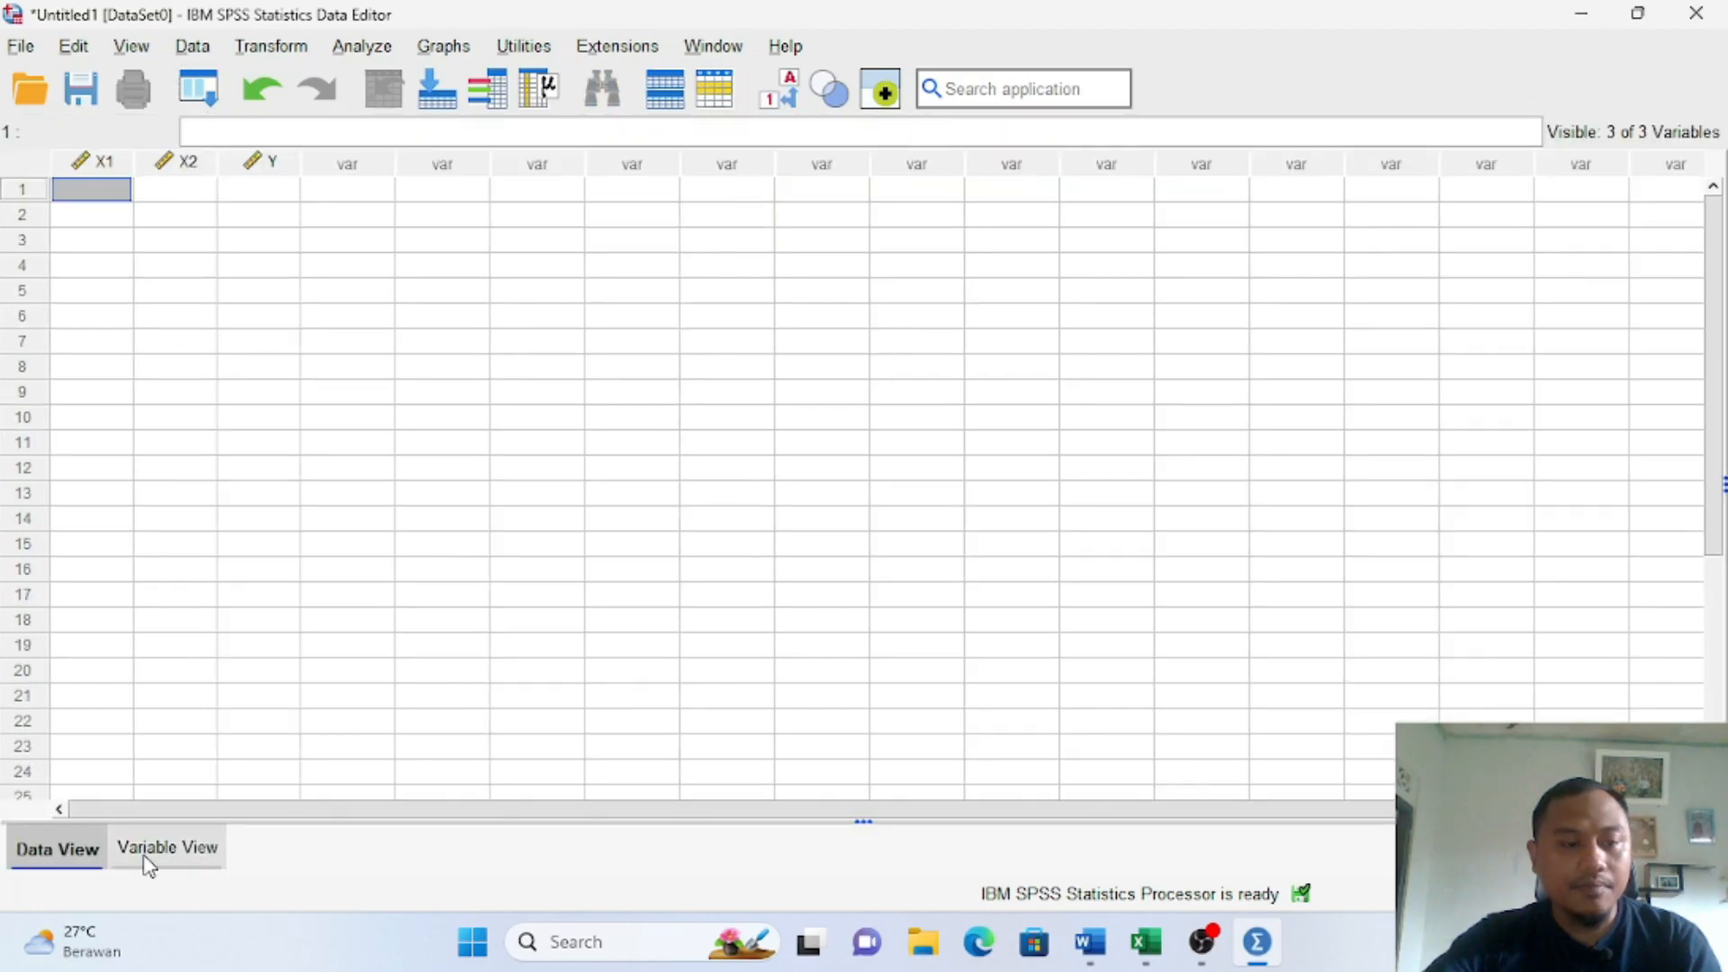
pyautogui.click(152, 850)
pyautogui.click(988, 158)
pyautogui.click(990, 178)
pyautogui.click(996, 184)
pyautogui.click(995, 183)
pyautogui.click(999, 202)
pyautogui.click(1004, 209)
pyautogui.click(1006, 227)
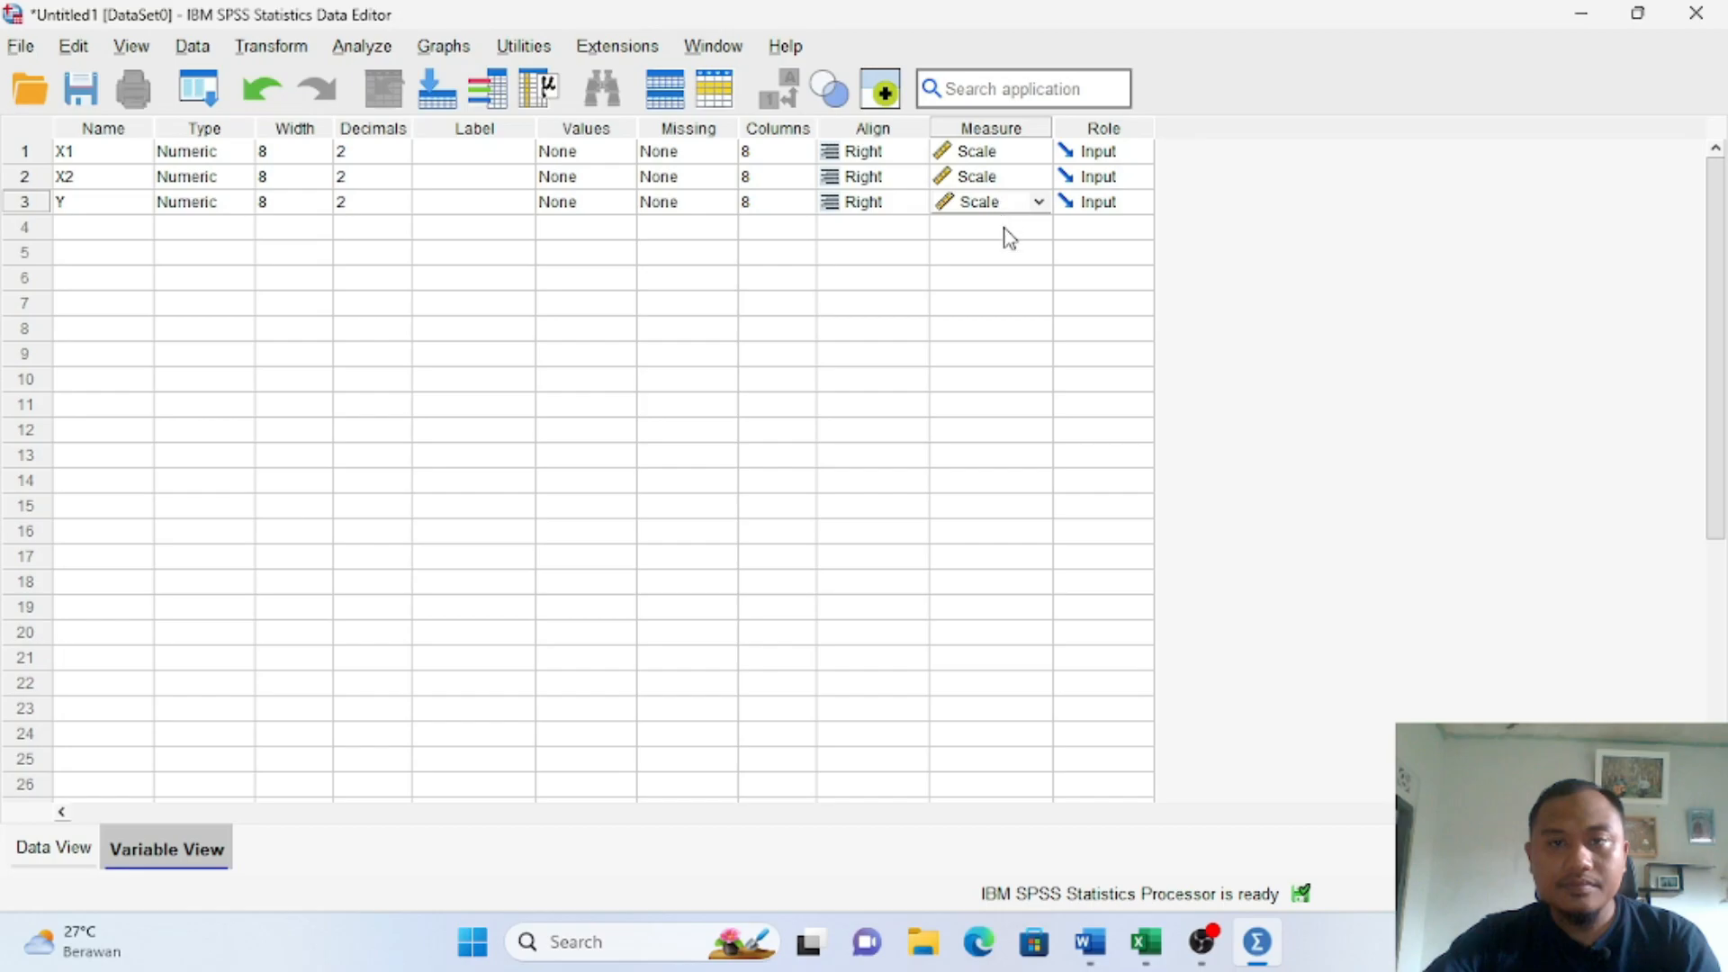
# Step: Copy all X1, X2 and Y values without their headers from the Excel workbook, starting at cell B2
pyautogui.click(52, 849)
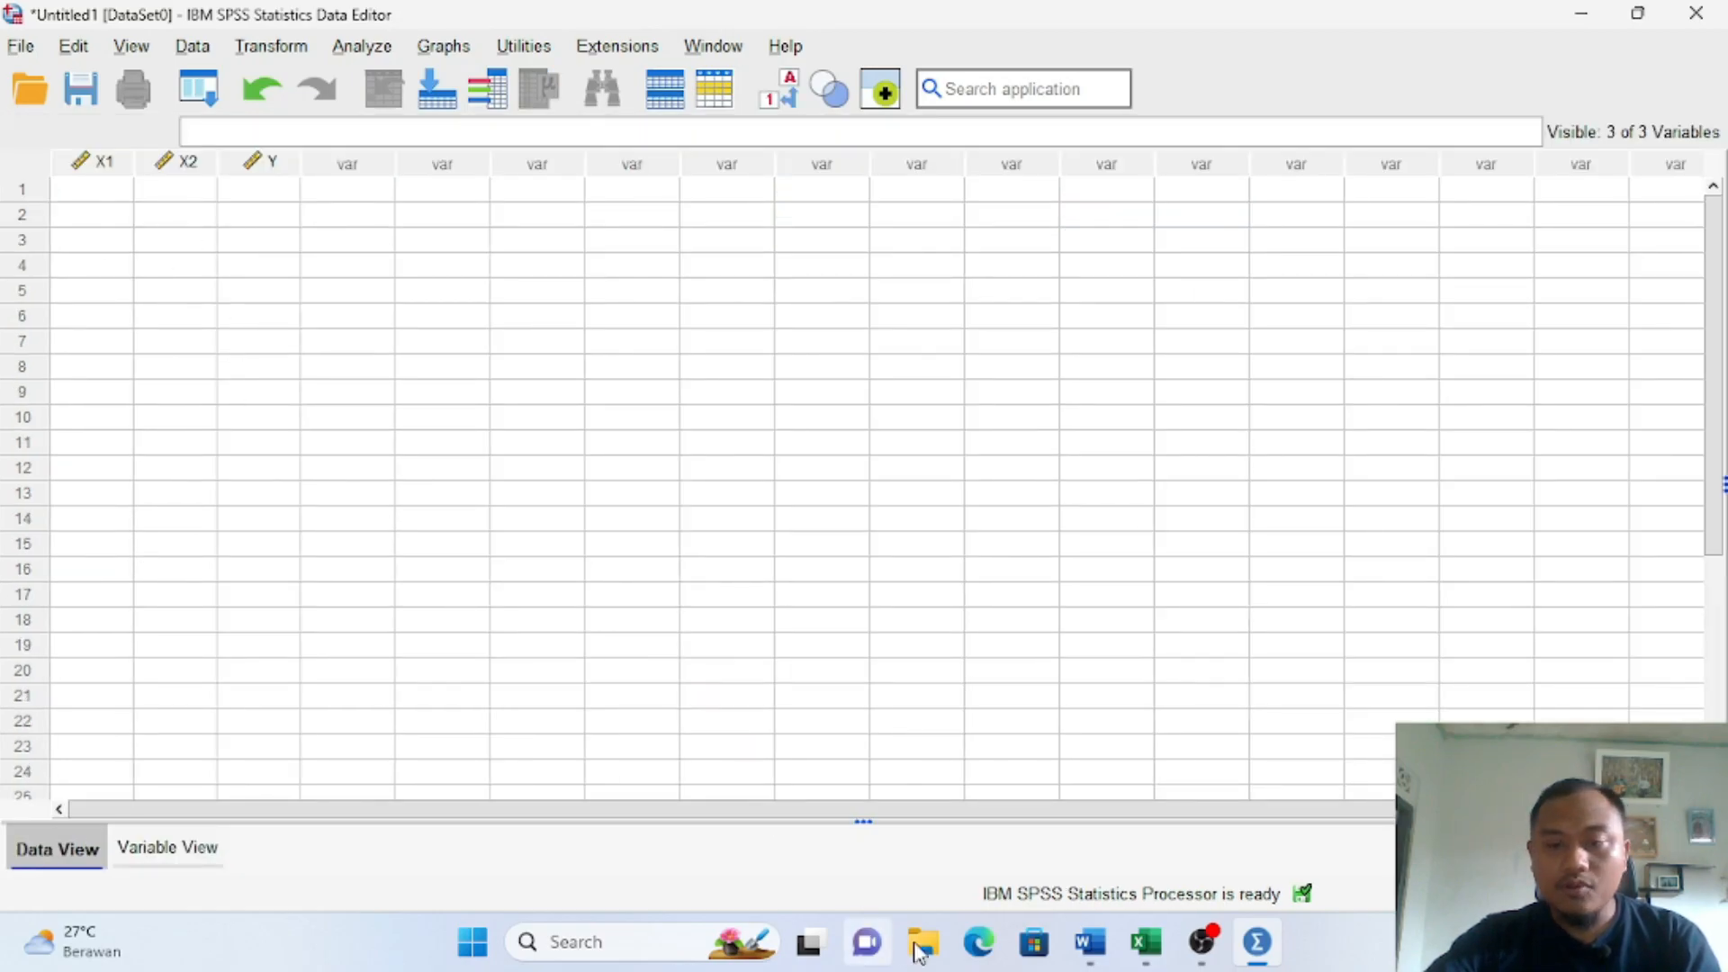
pyautogui.moveTo(1146, 942)
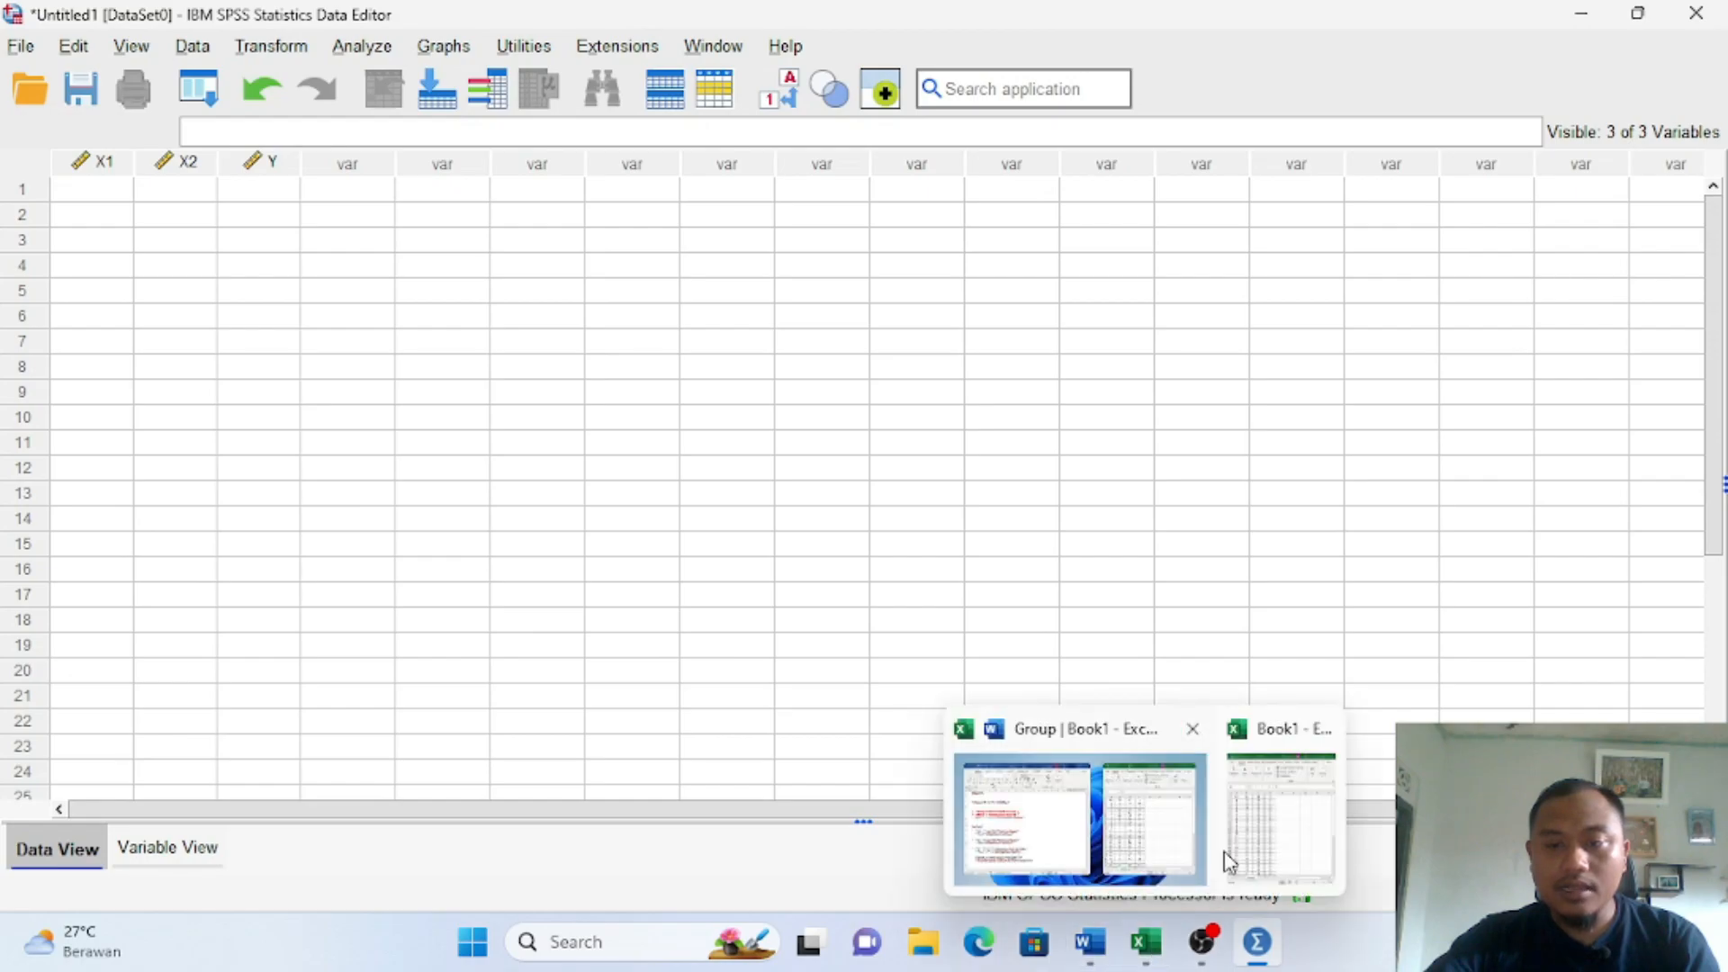
pyautogui.click(1261, 824)
pyautogui.moveTo(1093, 329); pyautogui.dragTo(1296, 791)
pyautogui.hotkey('ctrl', 'c')
pyautogui.scroll(6, 1172, 631)
pyautogui.scroll(2, 1170, 630)
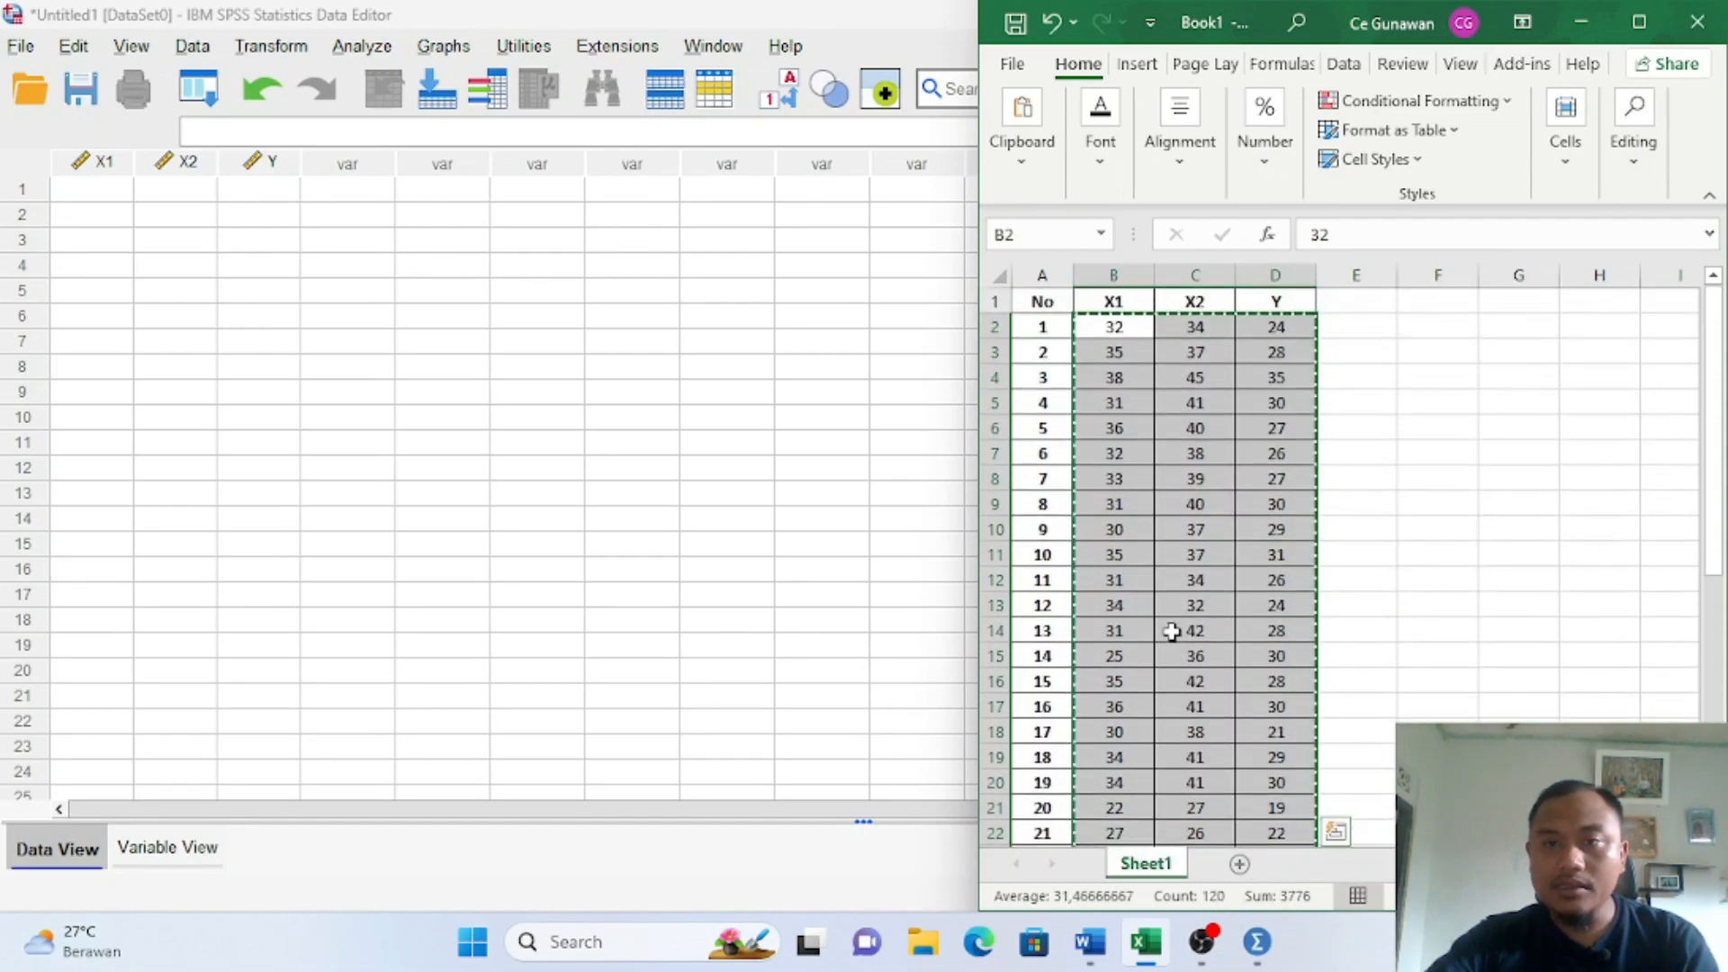
# Step: Paste the copied values into the SPSS data grid, starting at row 1 of X1
pyautogui.click(579, 424)
pyautogui.click(90, 188)
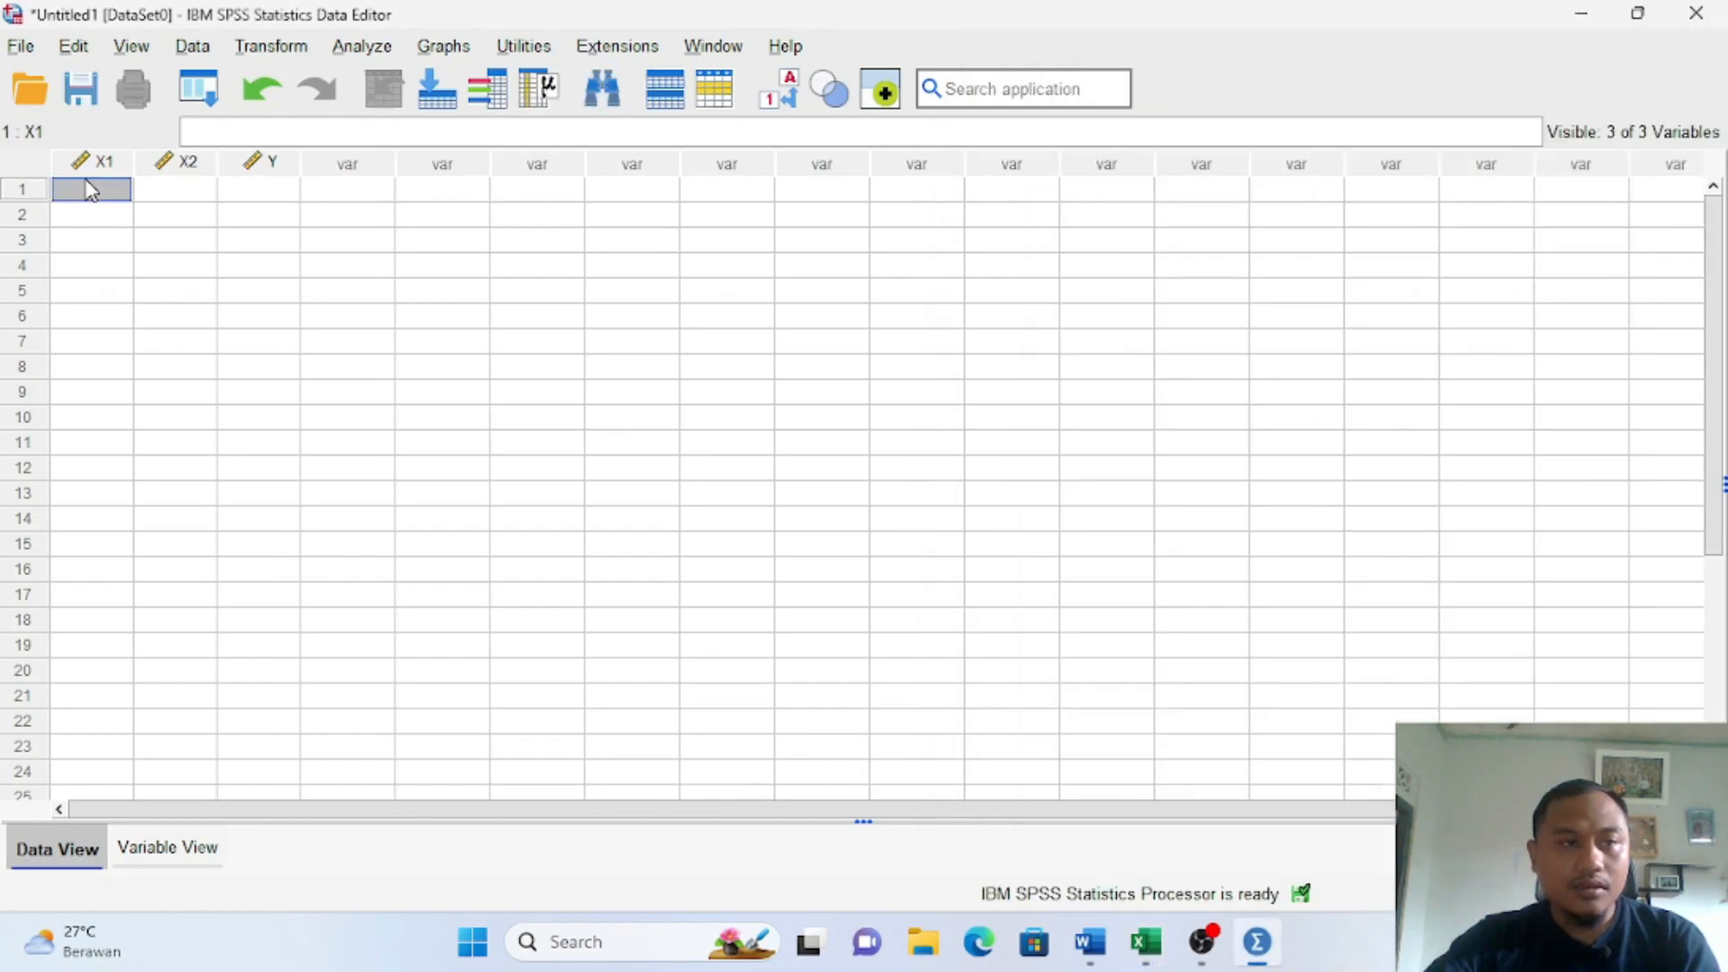
pyautogui.rightClick(97, 194)
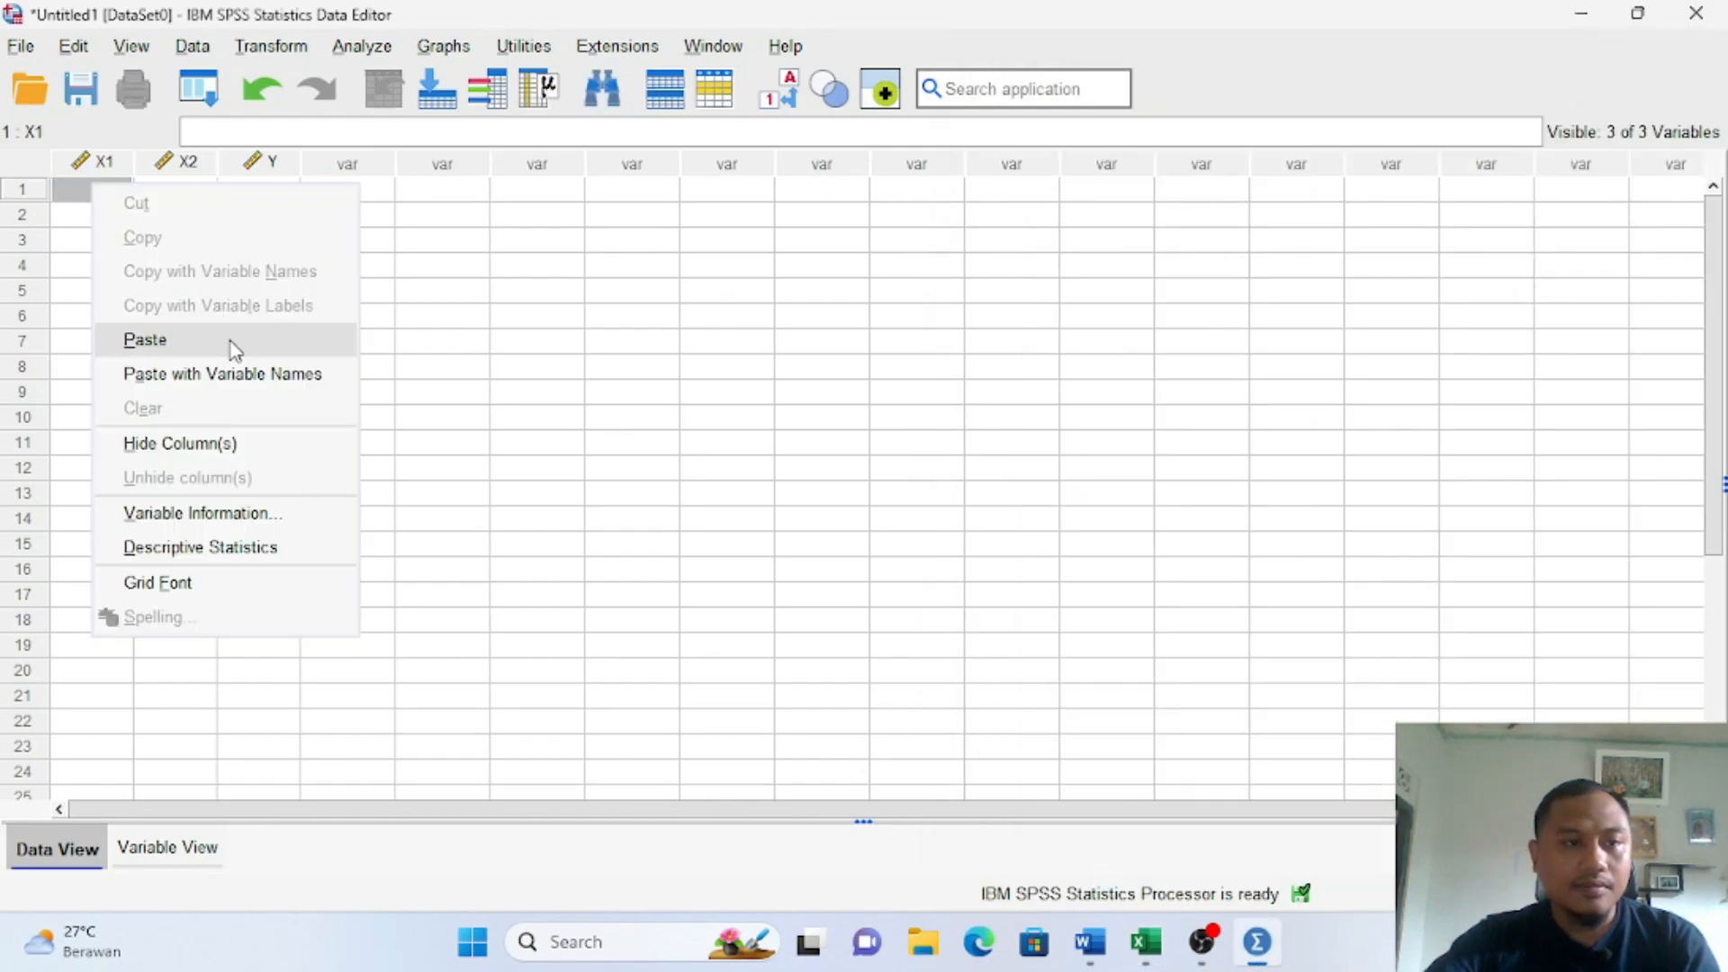
pyautogui.click(144, 339)
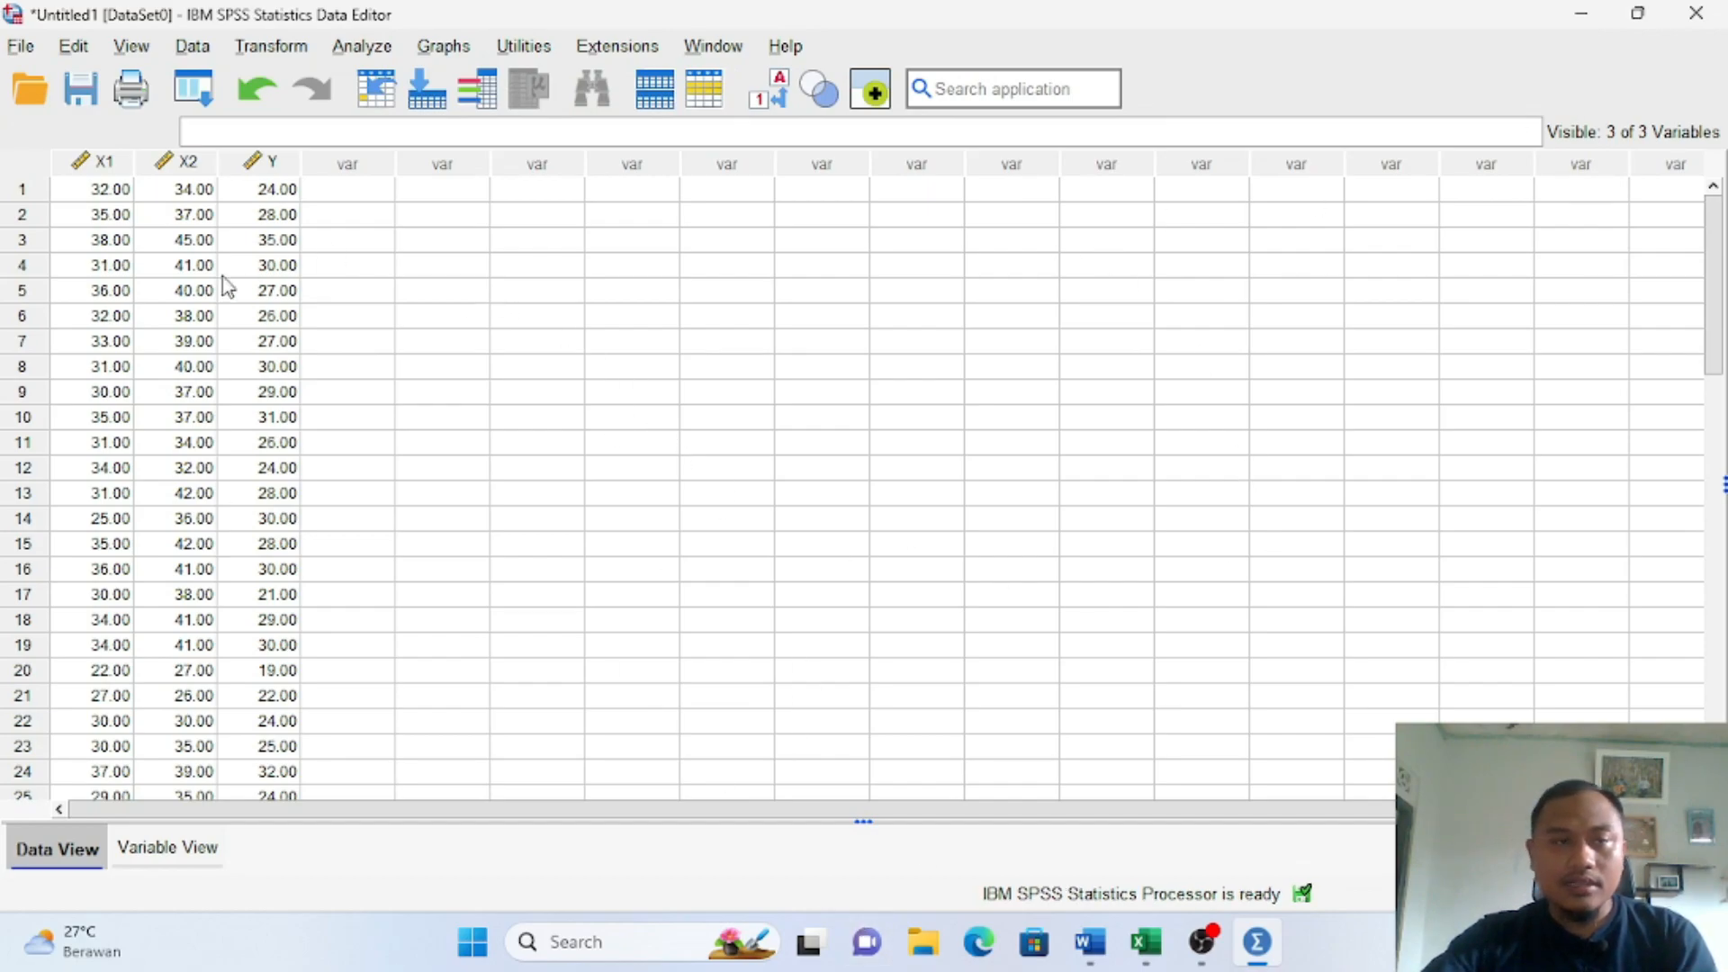
# Step: Start a Linear Regression analysis and assign Y as the dependent variable
pyautogui.click(362, 49)
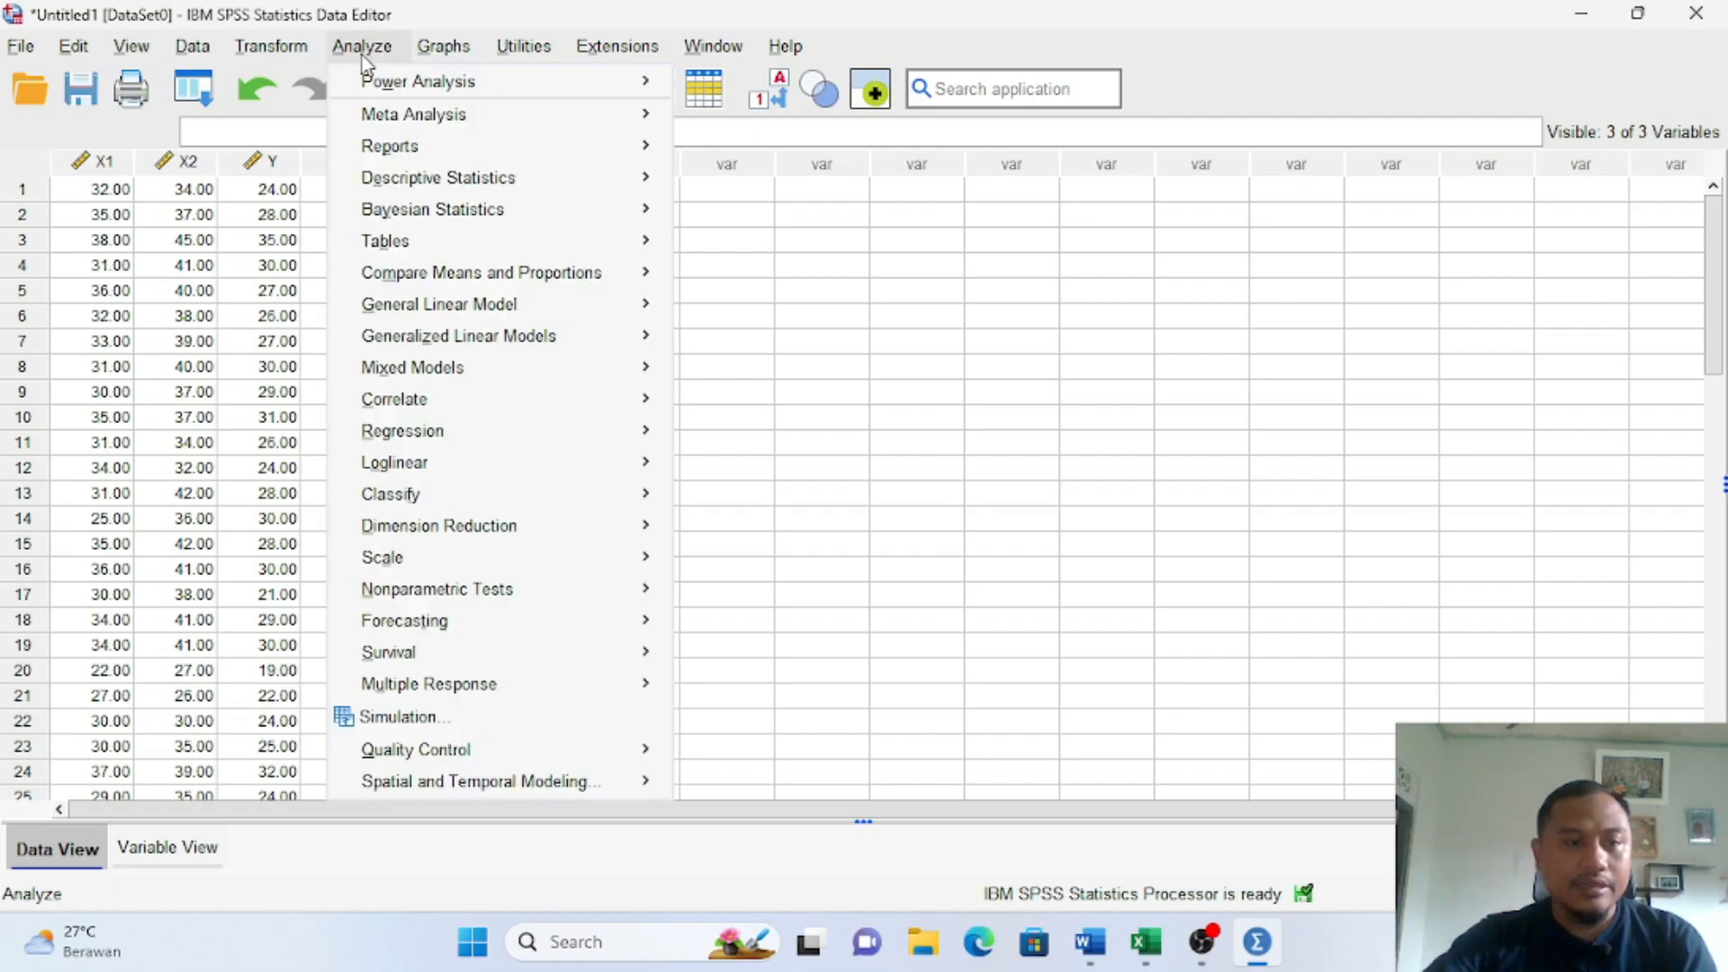
pyautogui.moveTo(498, 437)
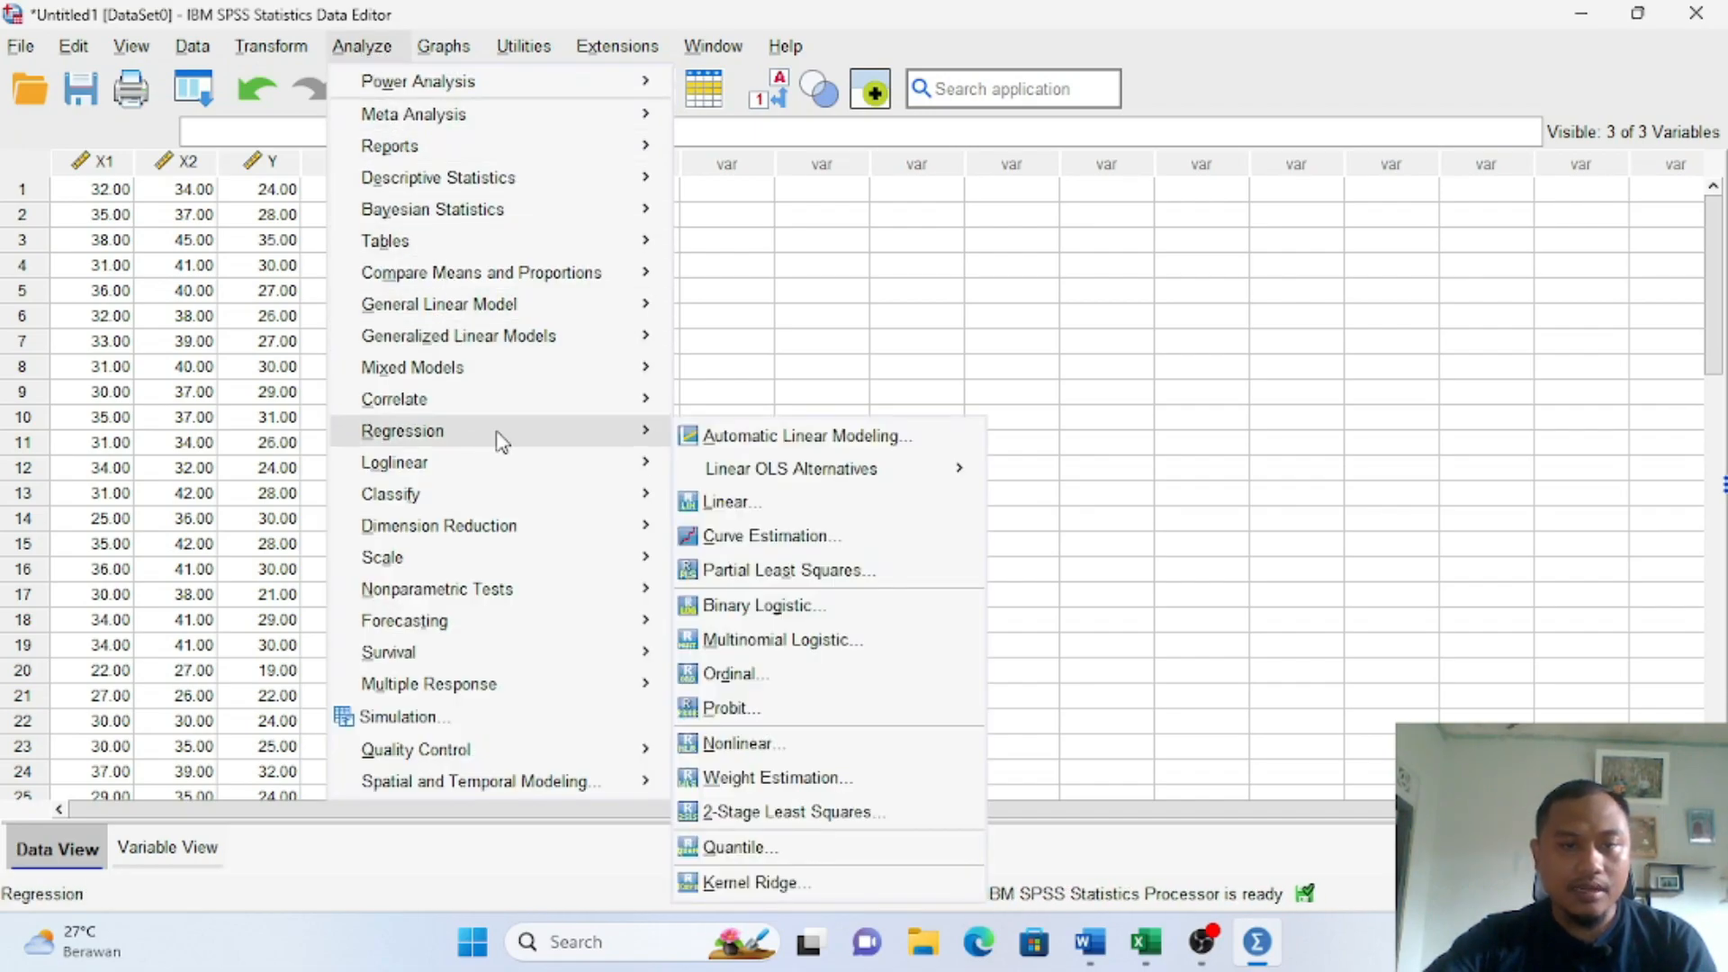
pyautogui.click(743, 509)
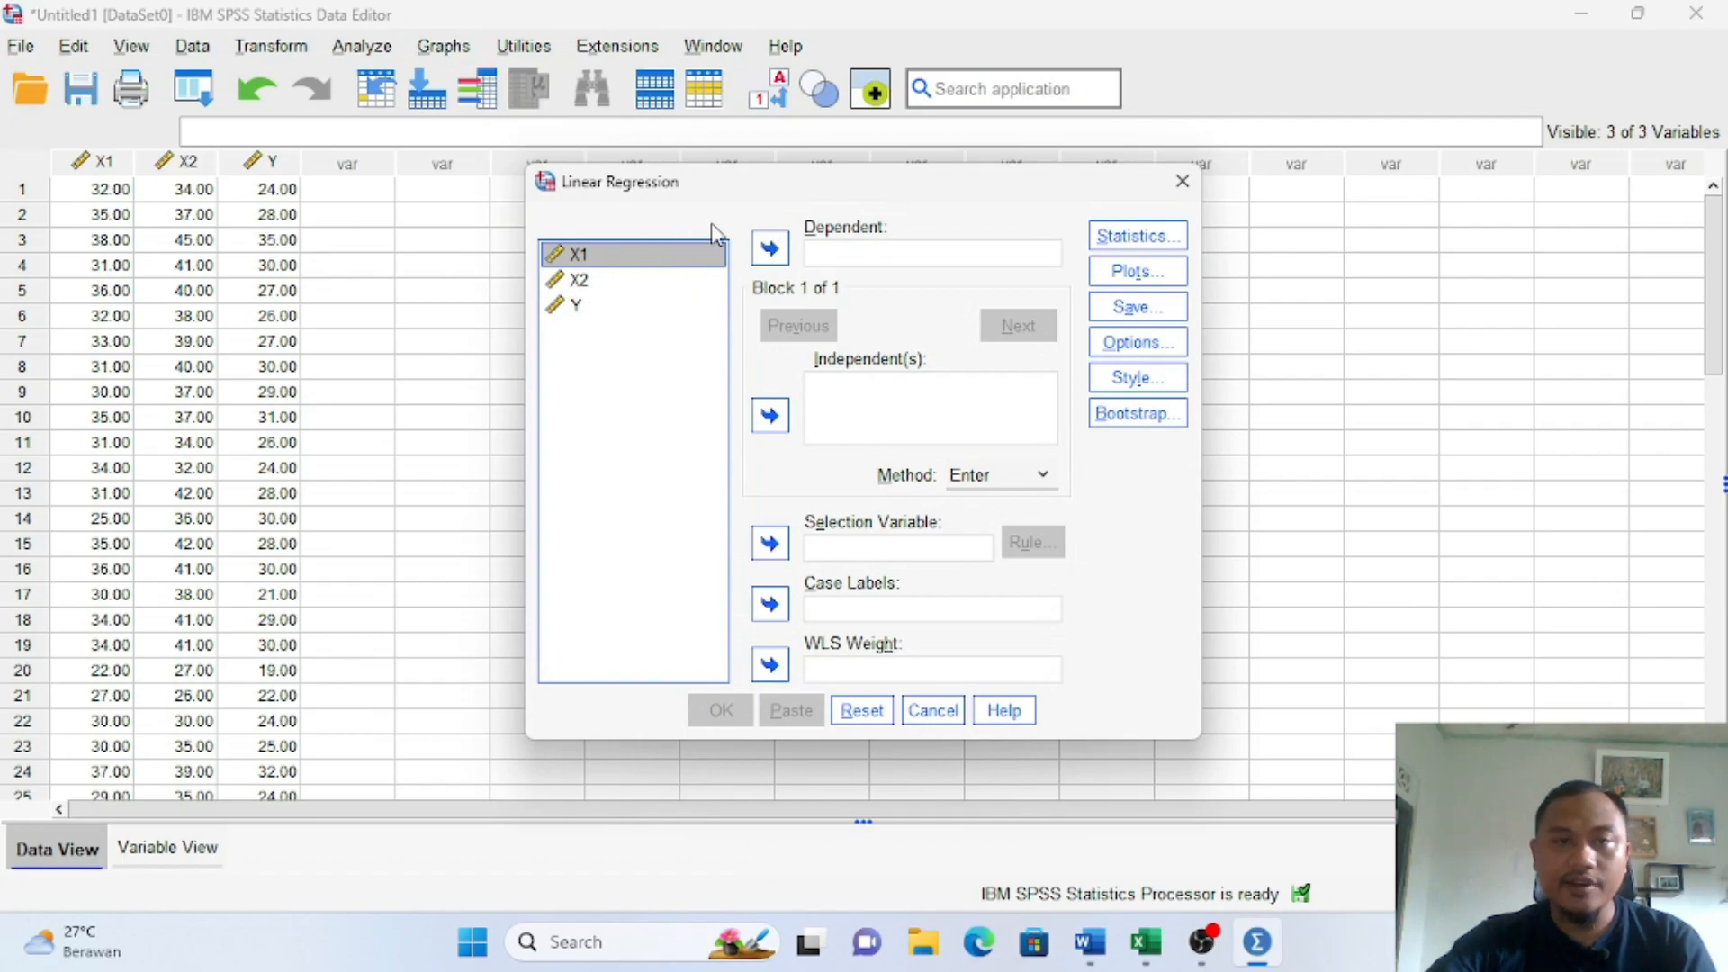
pyautogui.click(577, 307)
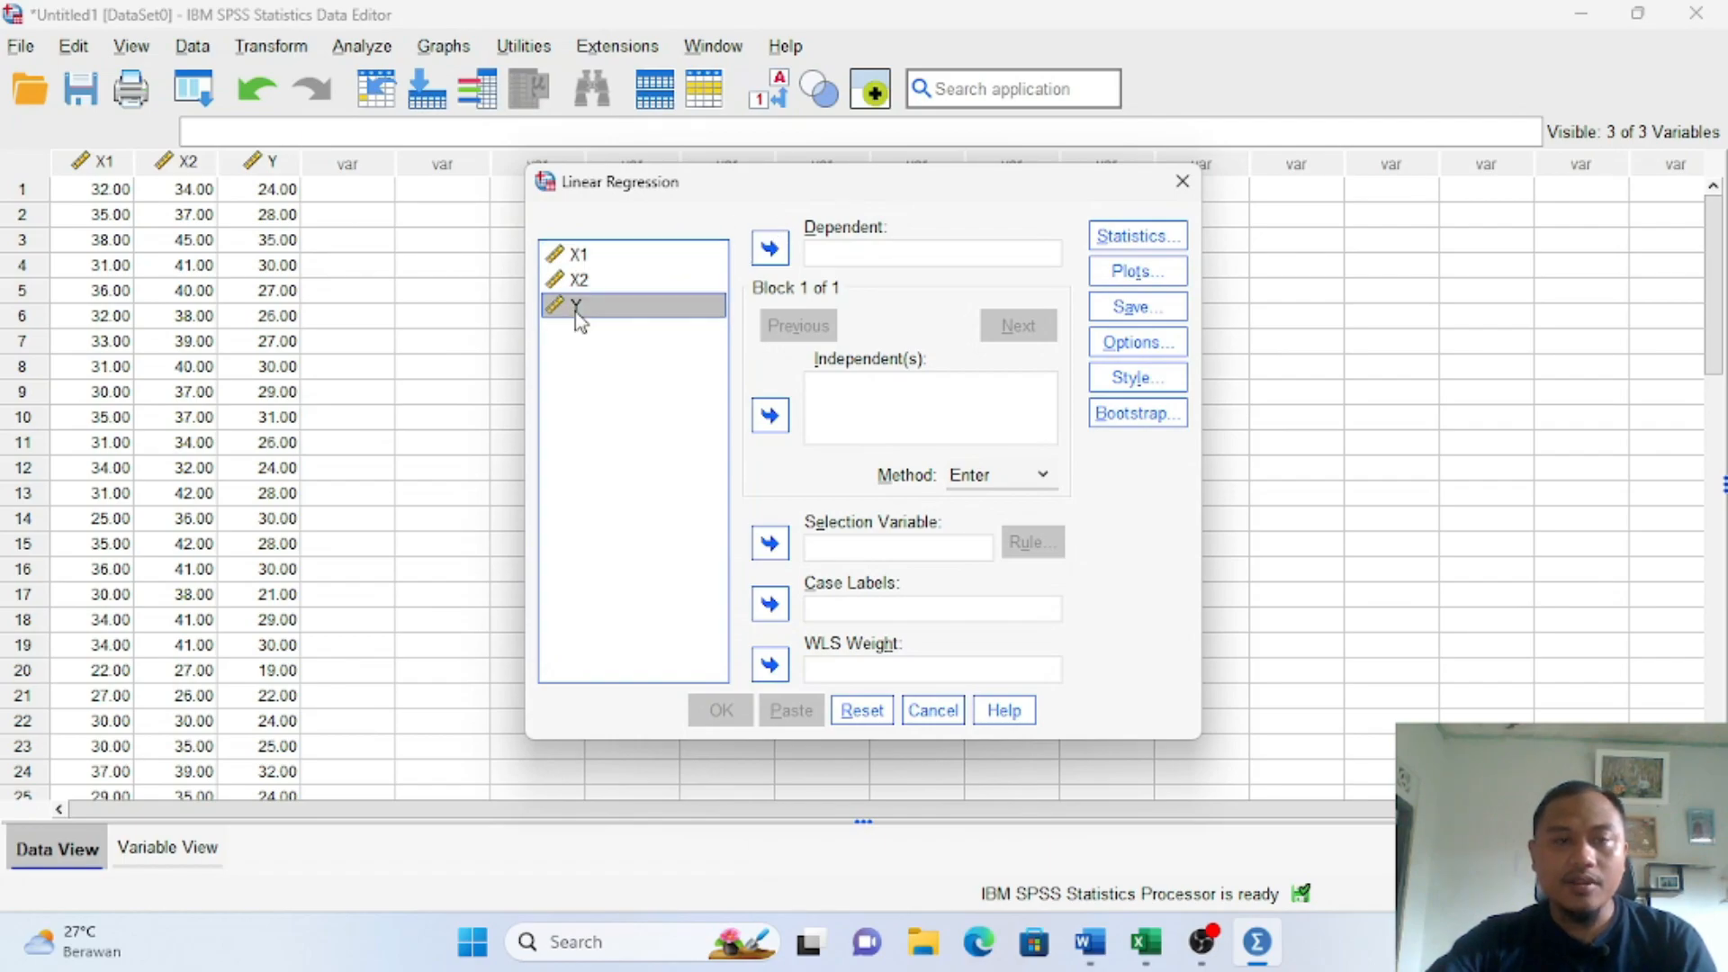
pyautogui.click(770, 248)
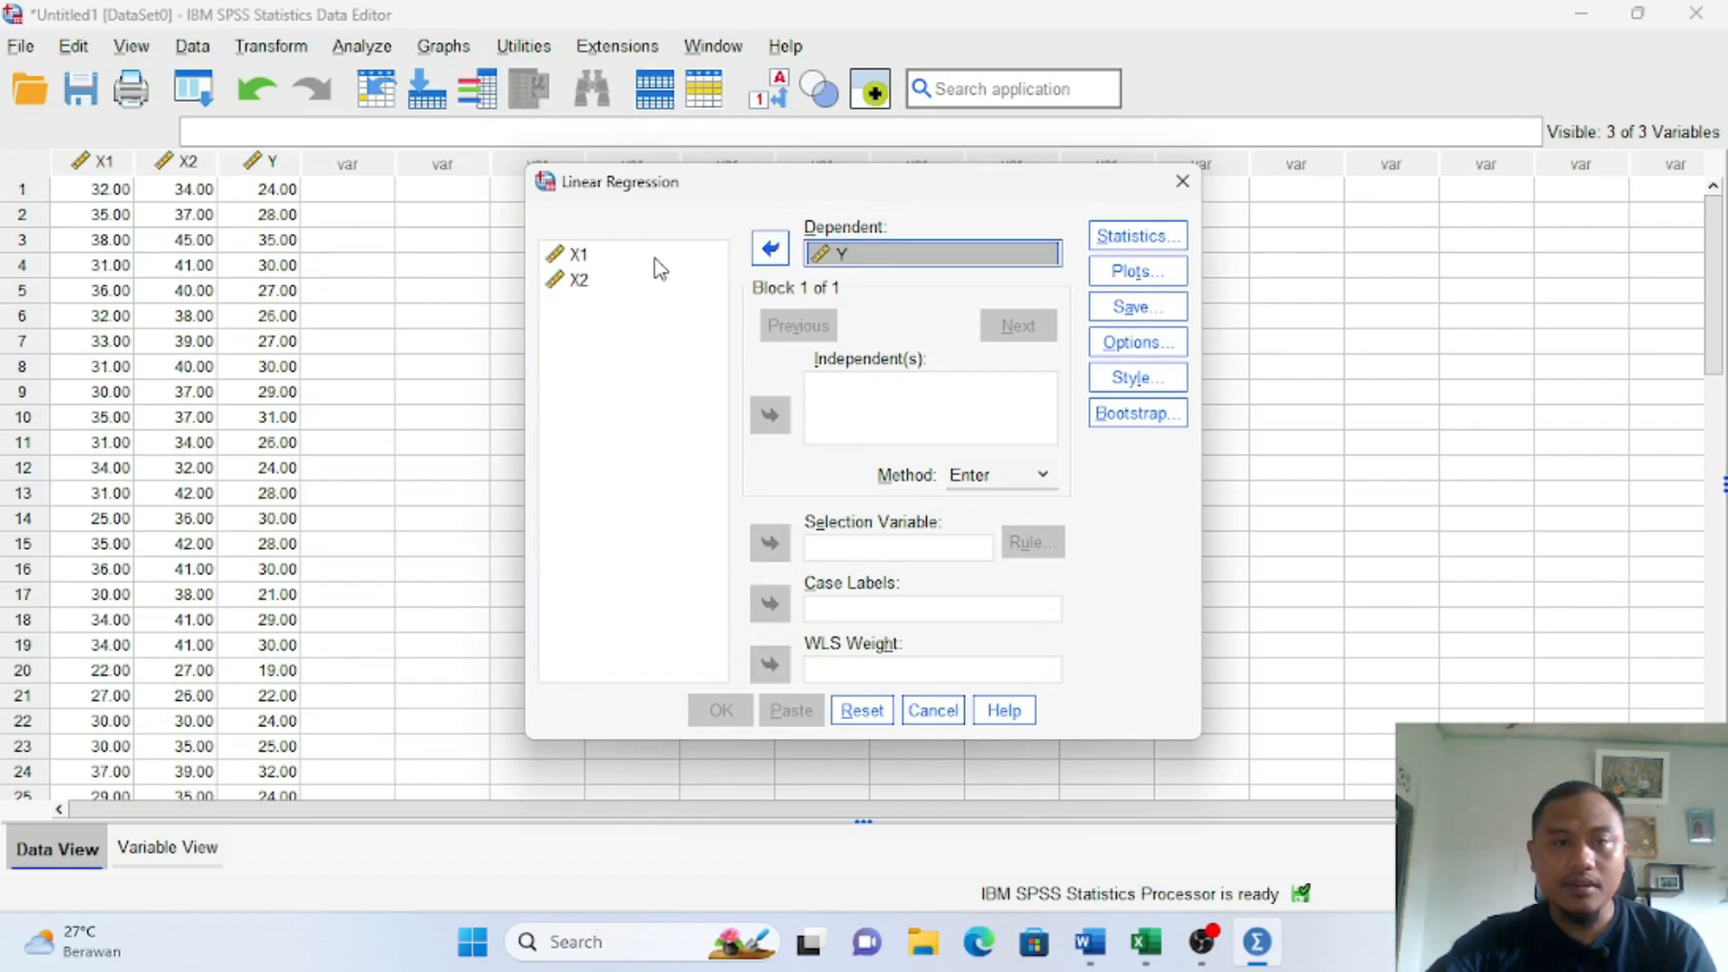
# Step: Assign X1 and X2 as the independent variables with the Enter method and run the regression
pyautogui.click(577, 257)
pyautogui.keyDown('shift'); pyautogui.click(580, 283); pyautogui.keyUp('shift')
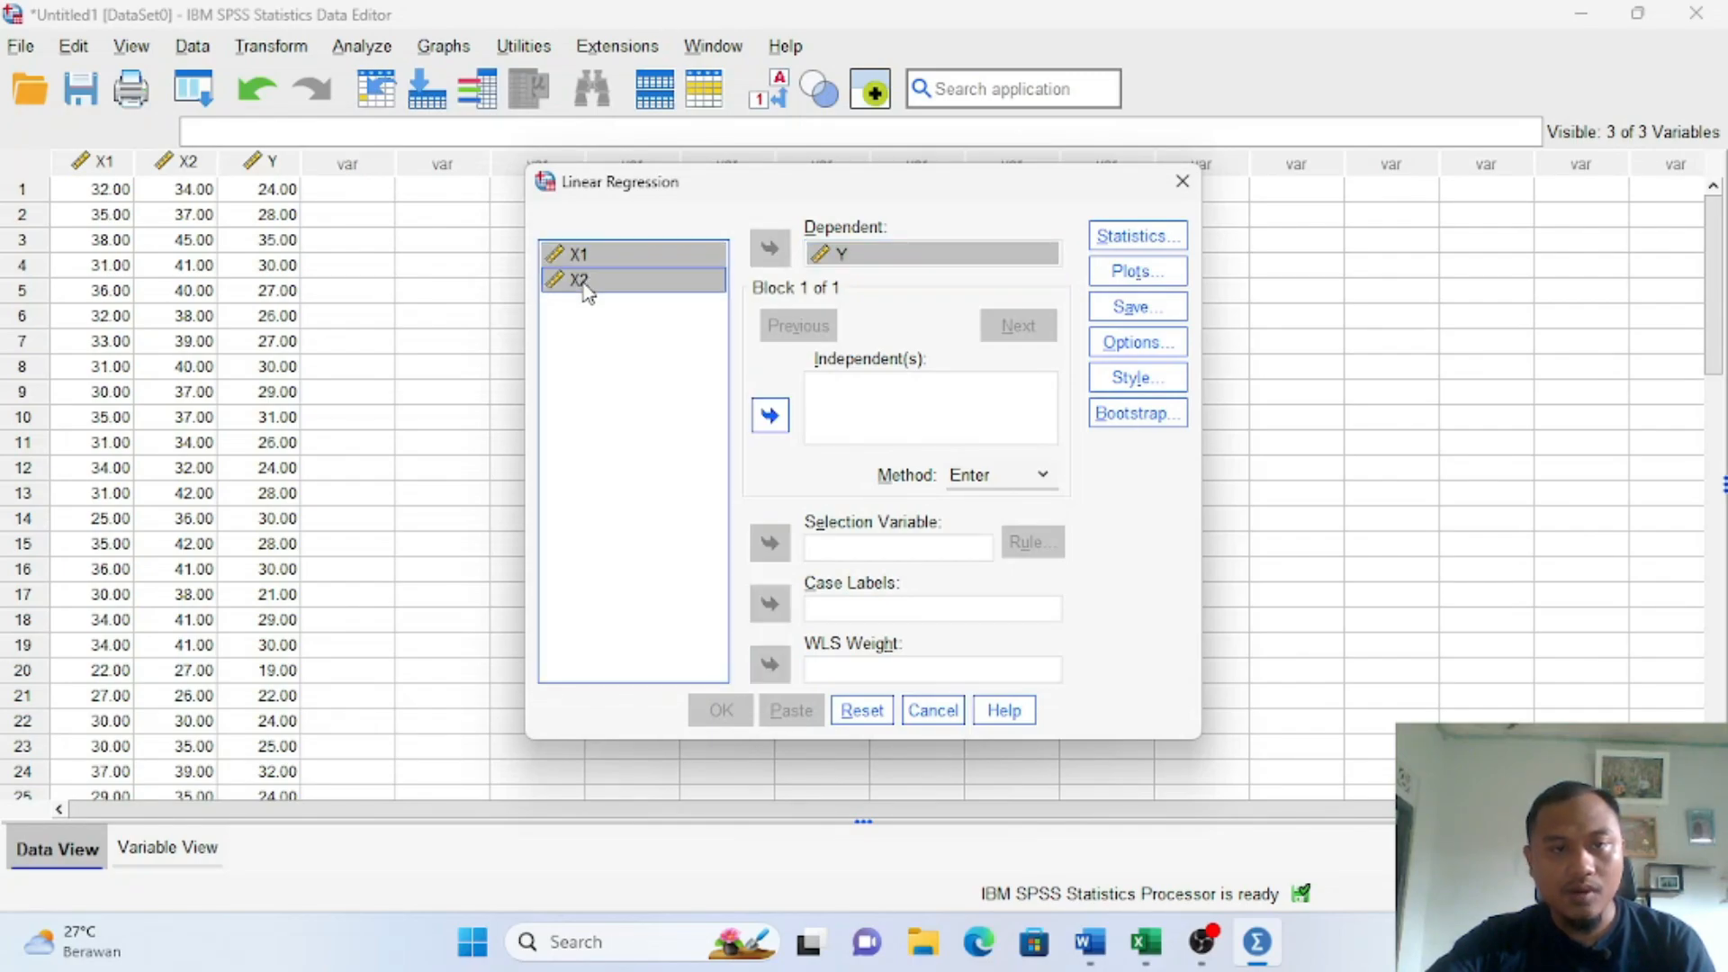
pyautogui.click(771, 417)
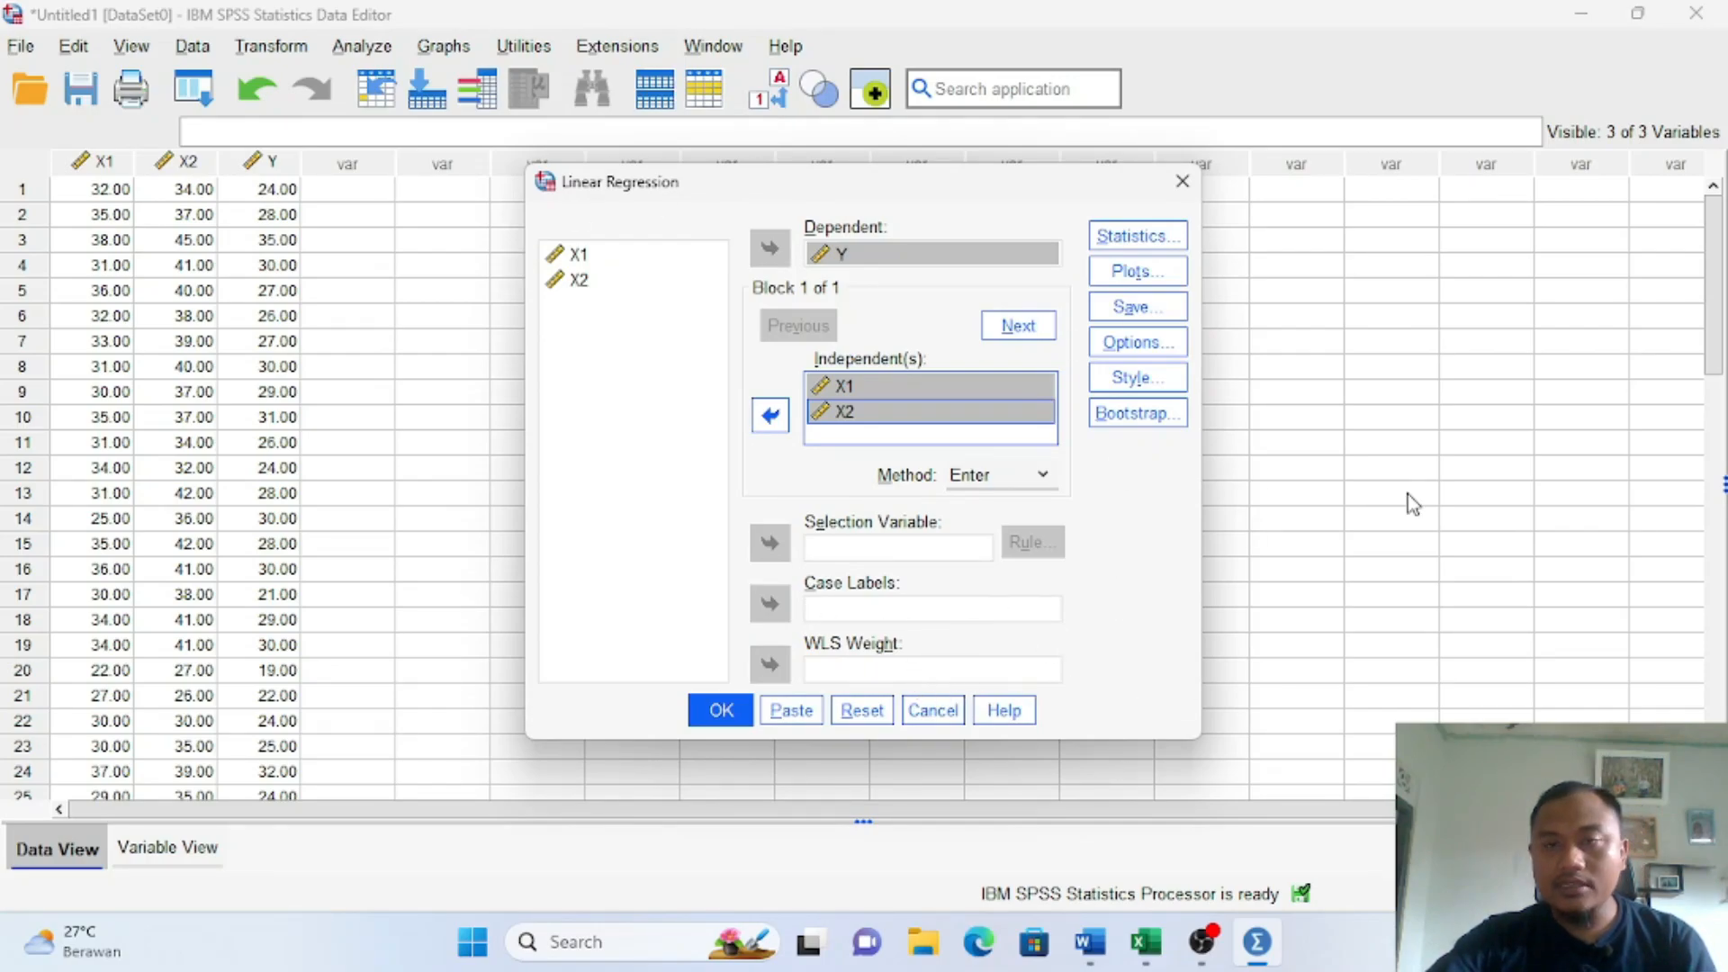
pyautogui.click(729, 711)
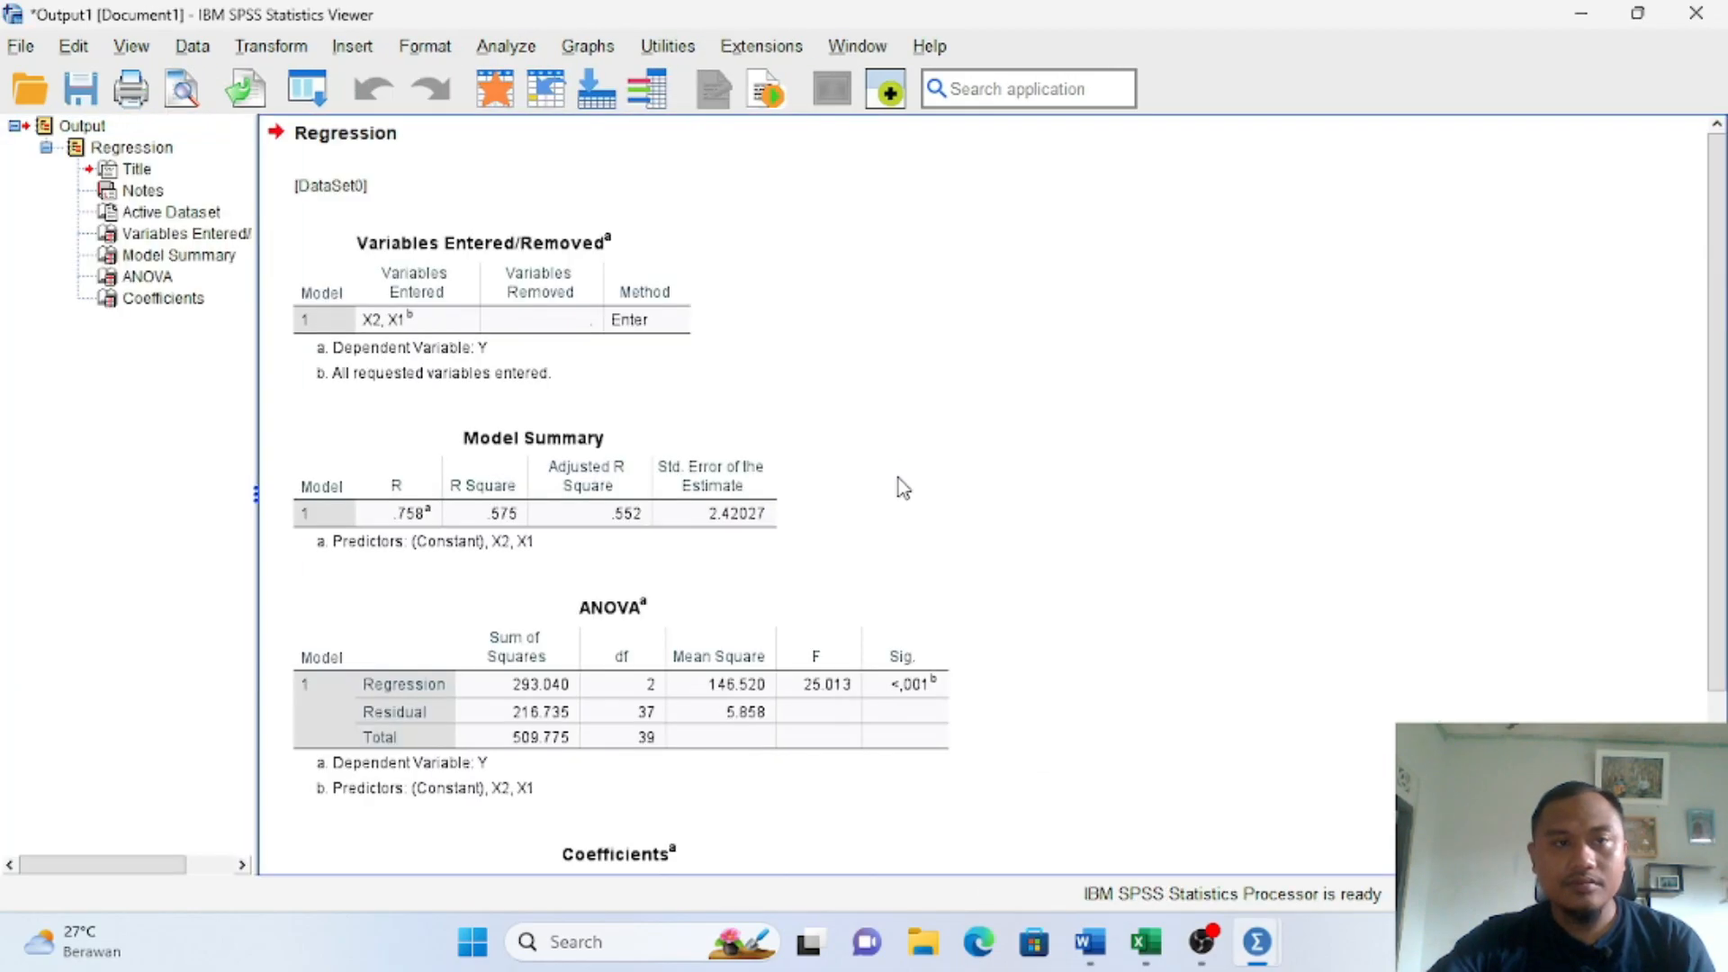
# Step: Copy the Coefficients table from the regression output
pyautogui.scroll(-5, 1071, 468)
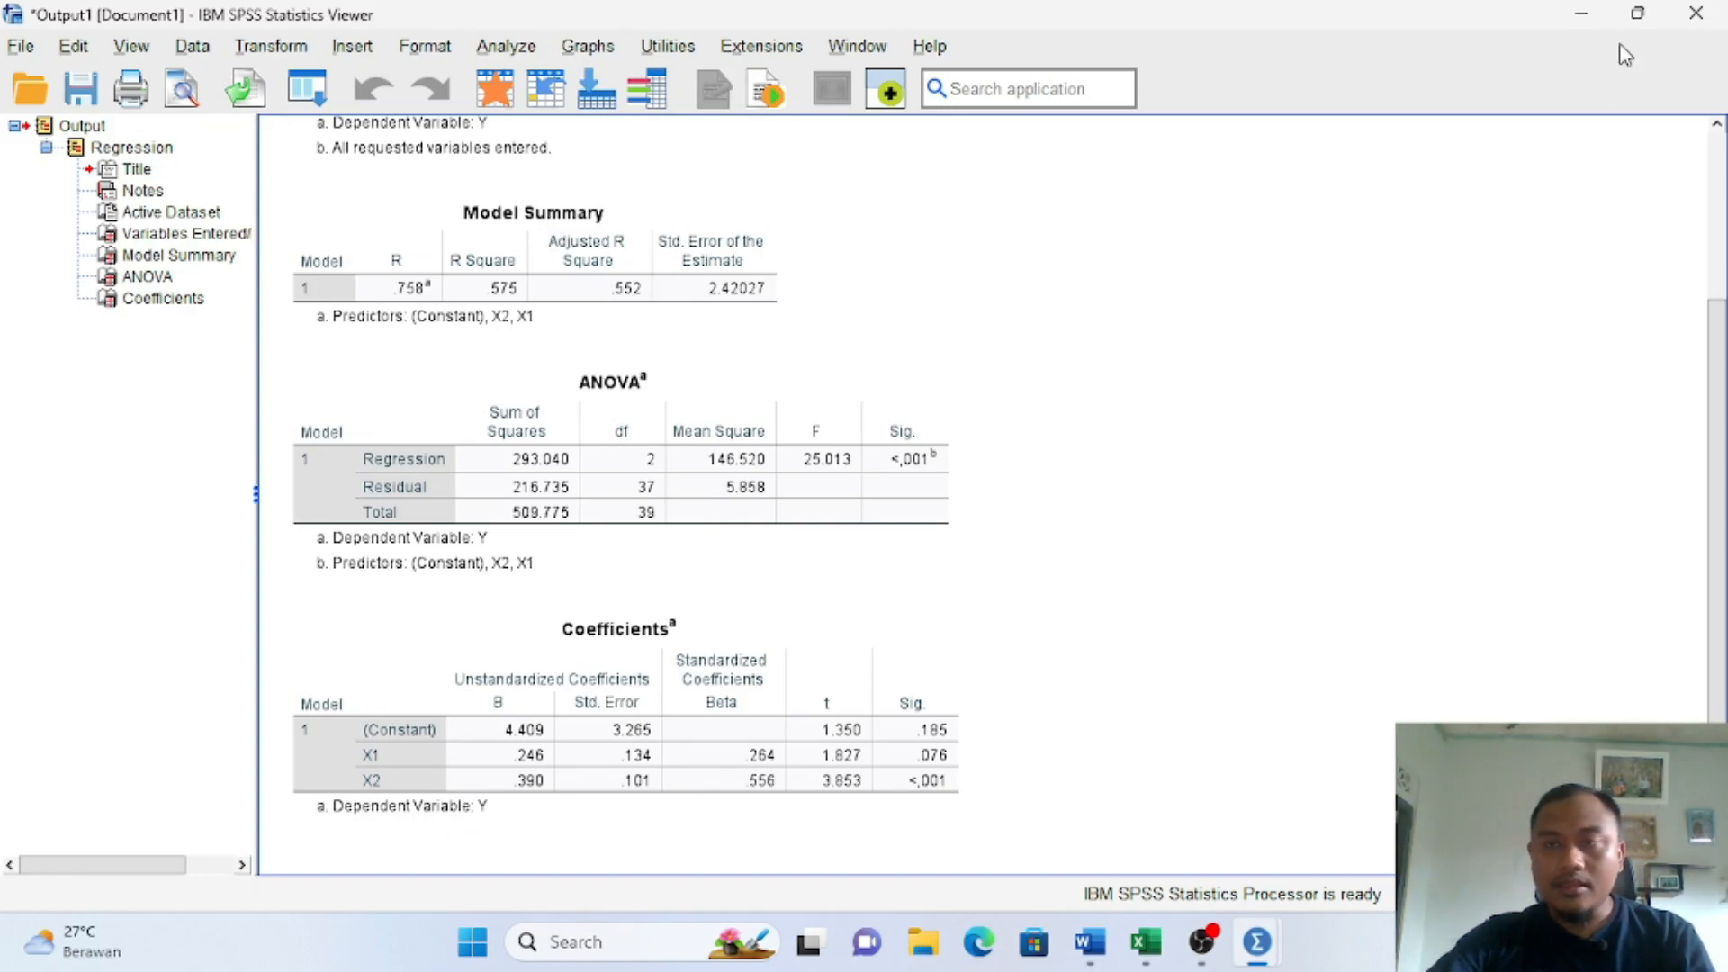
pyautogui.click(920, 581)
pyautogui.hotkey('alt', 'Tab')
pyautogui.hotkey('alt', 'Tab')
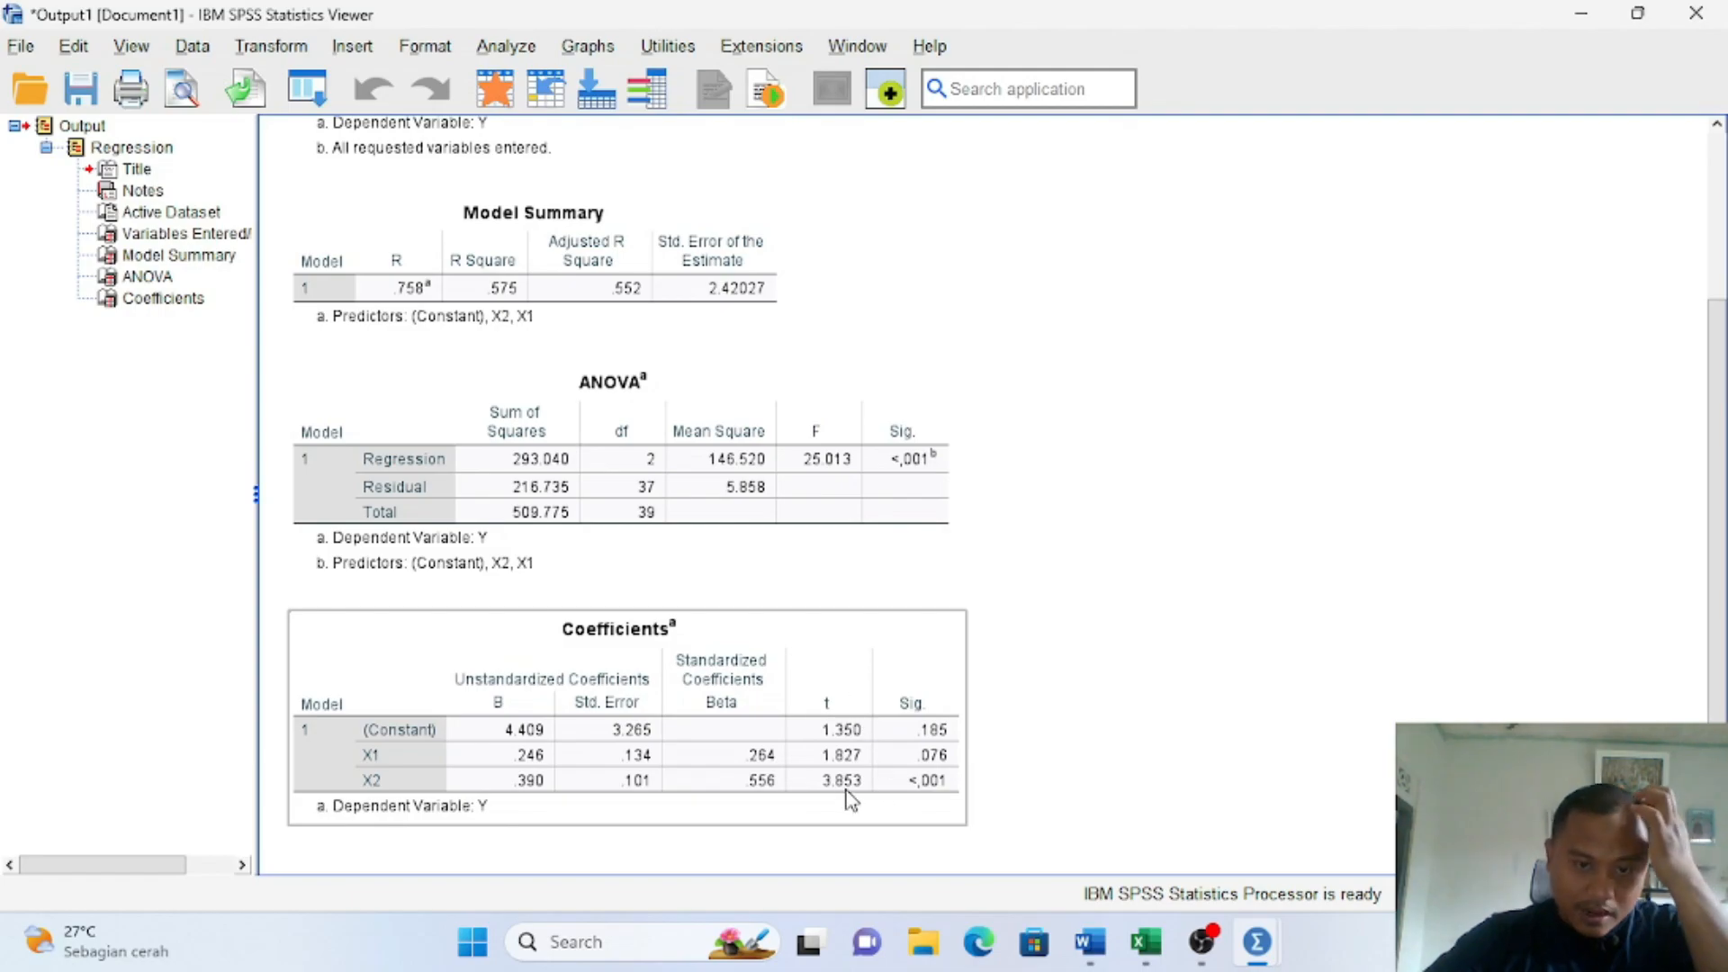
pyautogui.click(805, 648)
pyautogui.rightClick(806, 648)
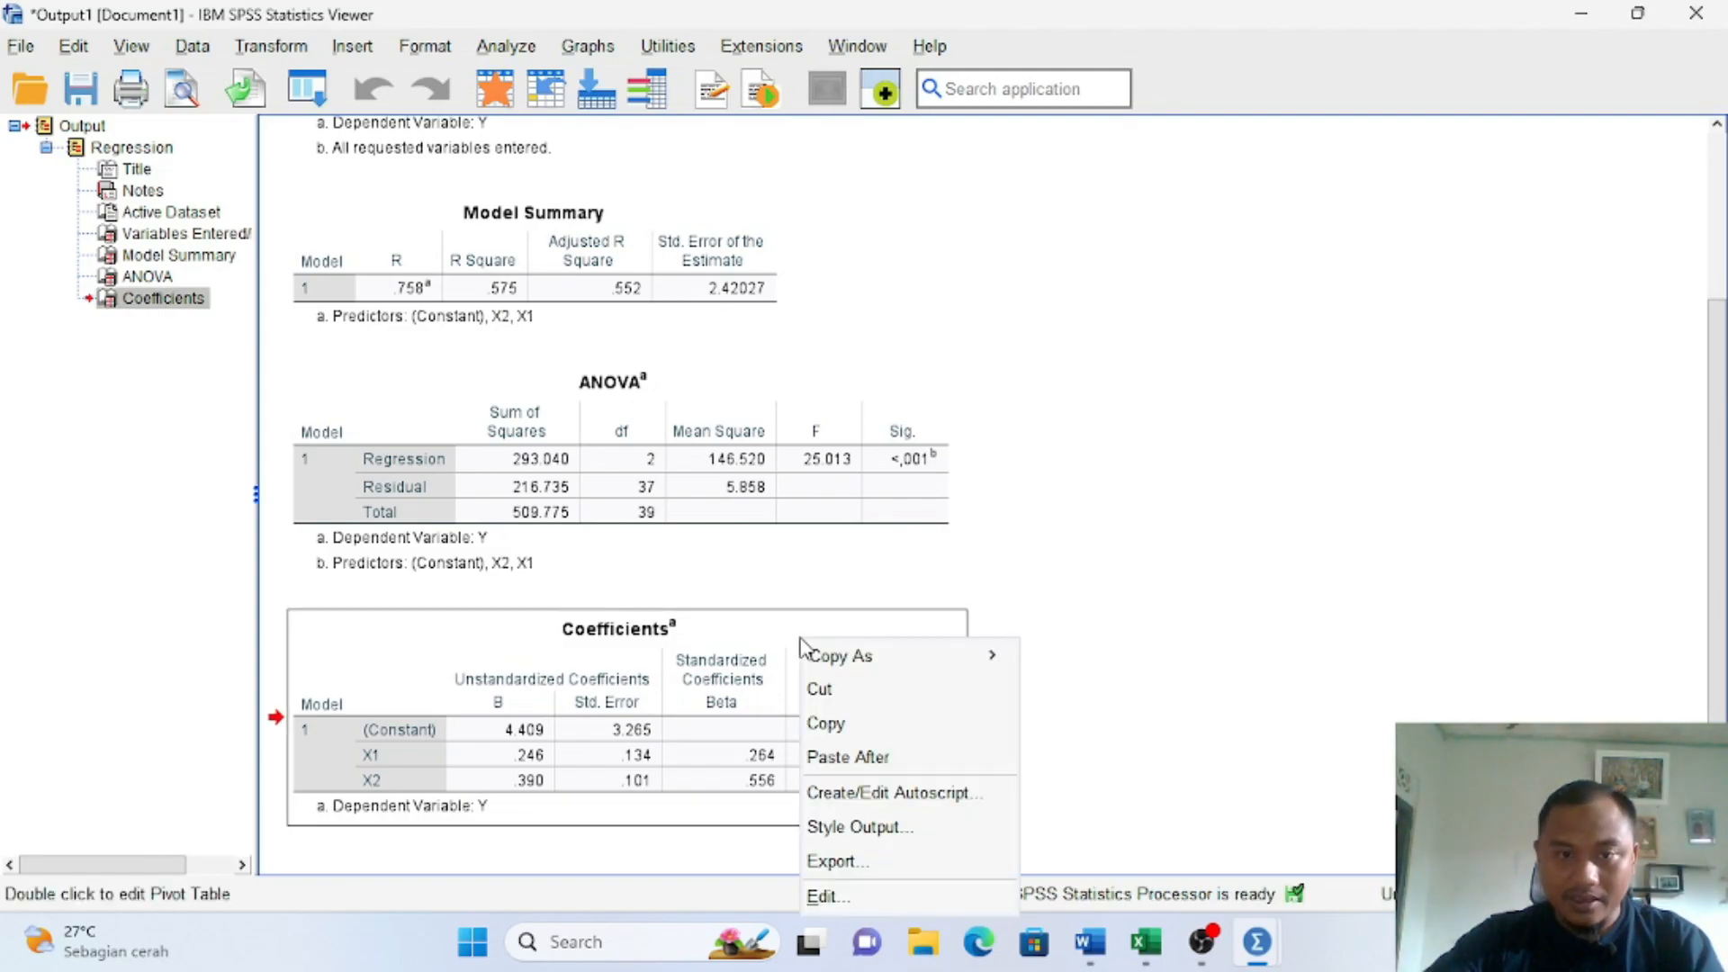
pyautogui.click(857, 729)
# Step: Switch to the Word document with the hypotheses and maximize its window
pyautogui.hotkey('alt', 'Tab')
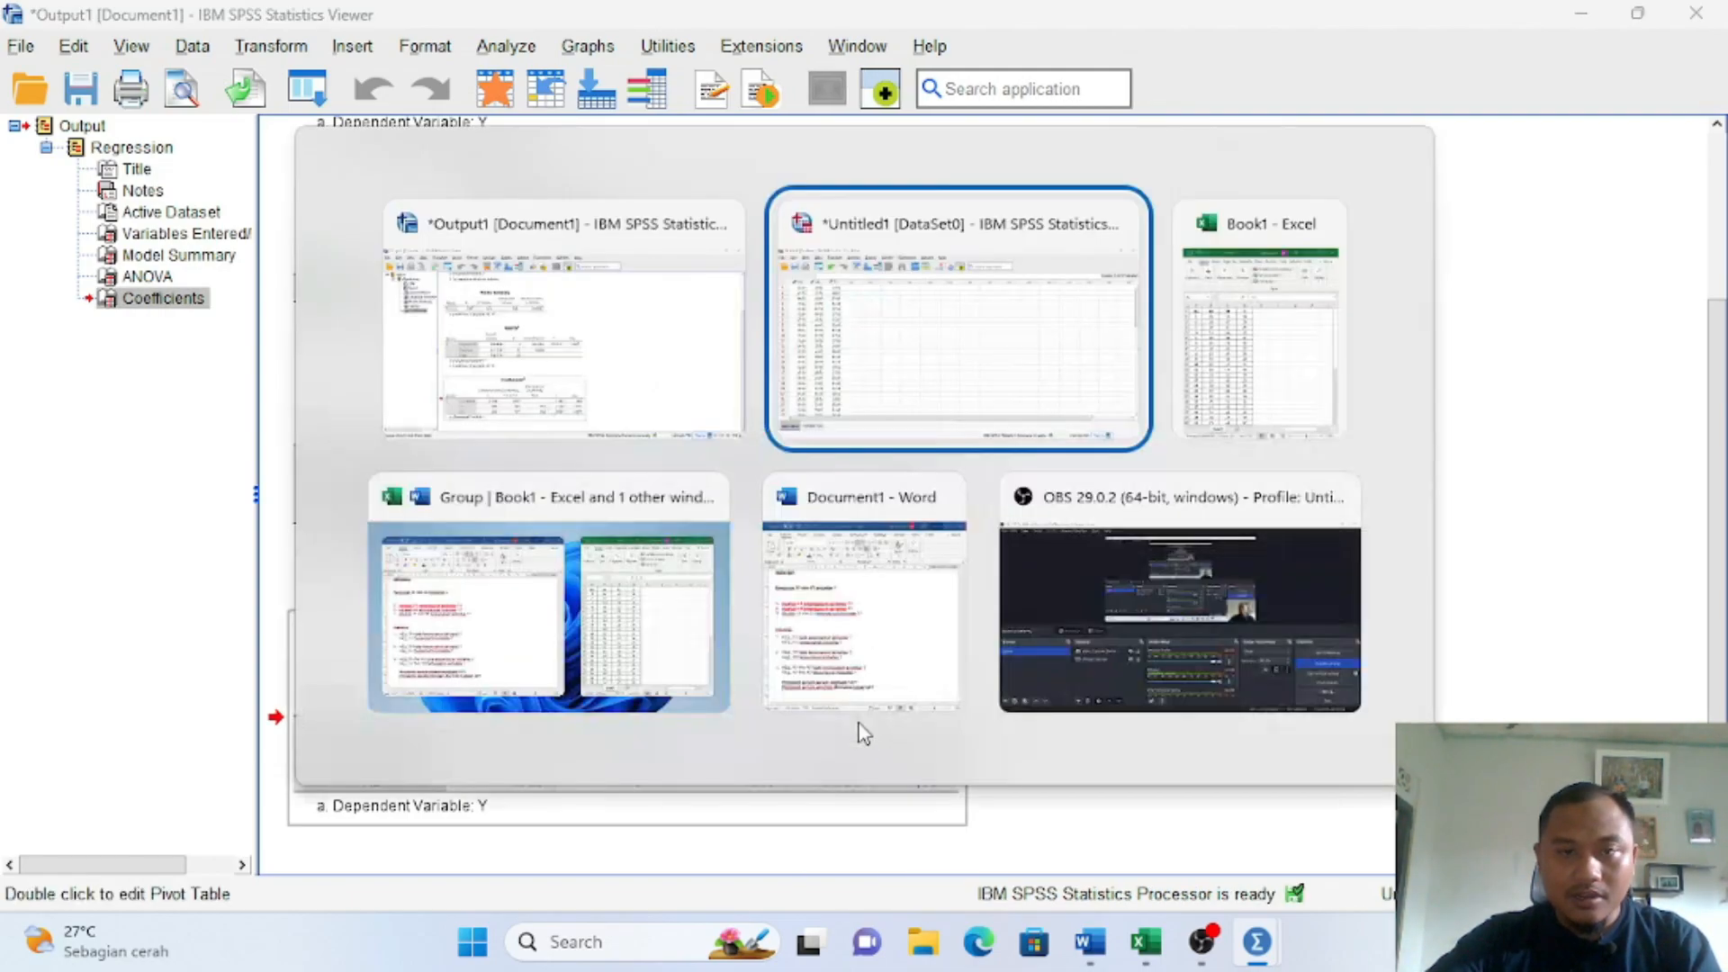
pyautogui.hotkey('alt', 'Tab')
pyautogui.hotkey('alt', 'Tab')
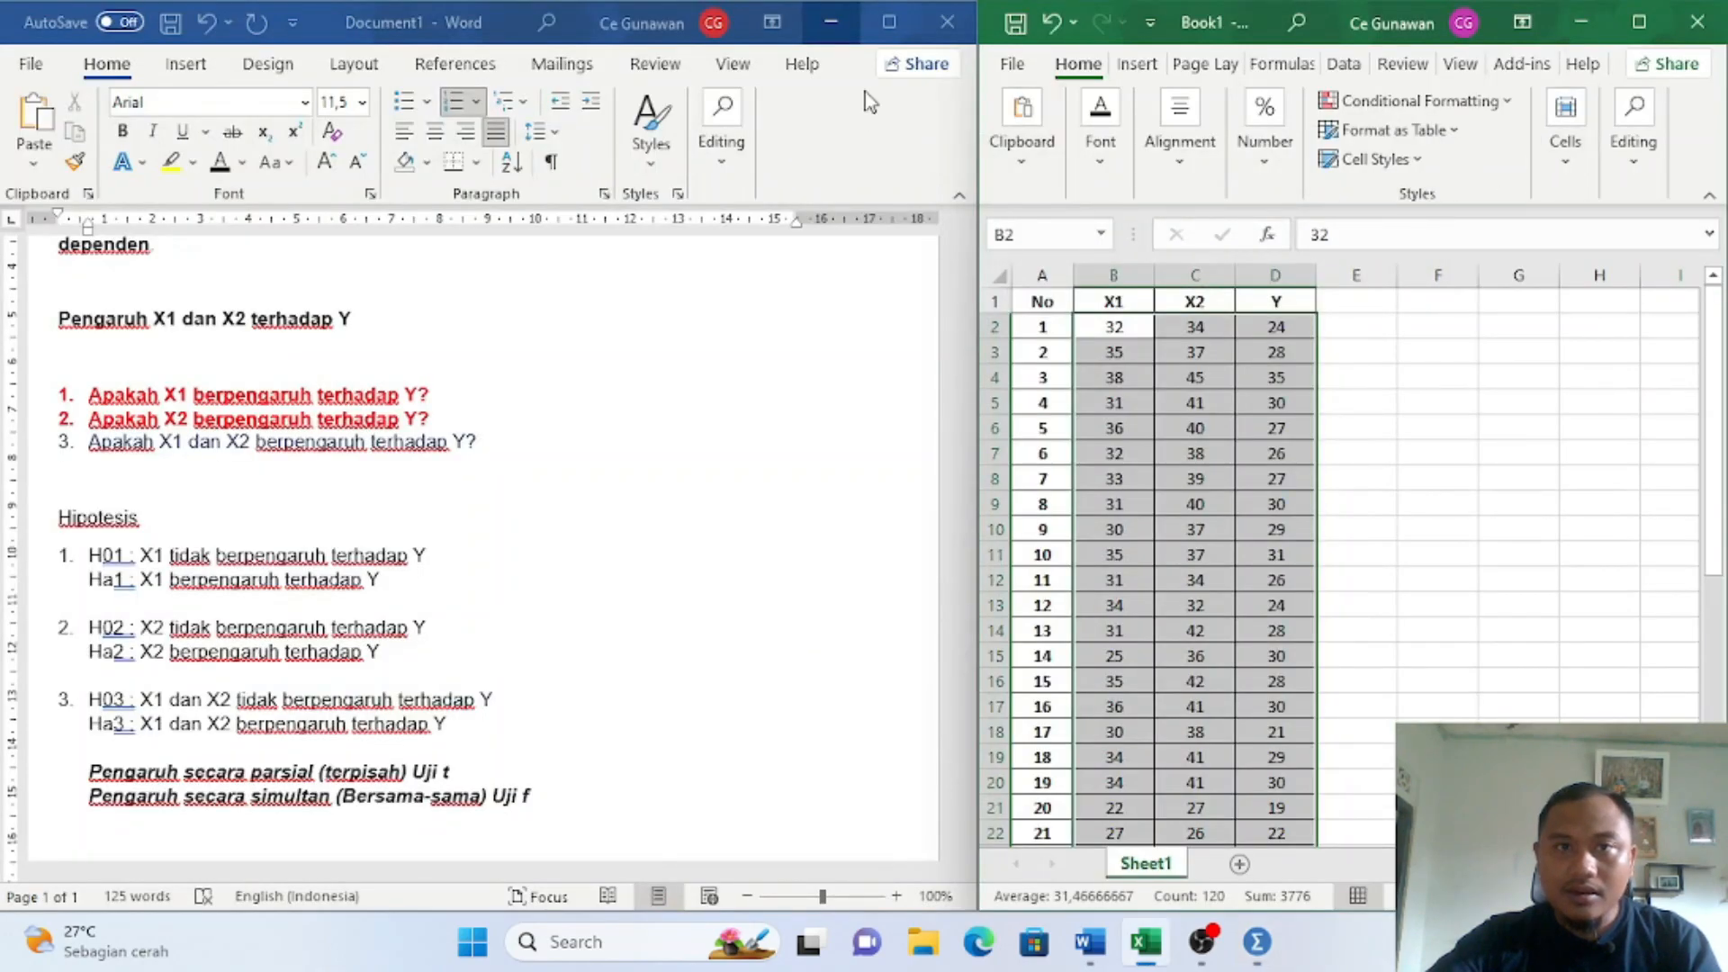
pyautogui.click(889, 21)
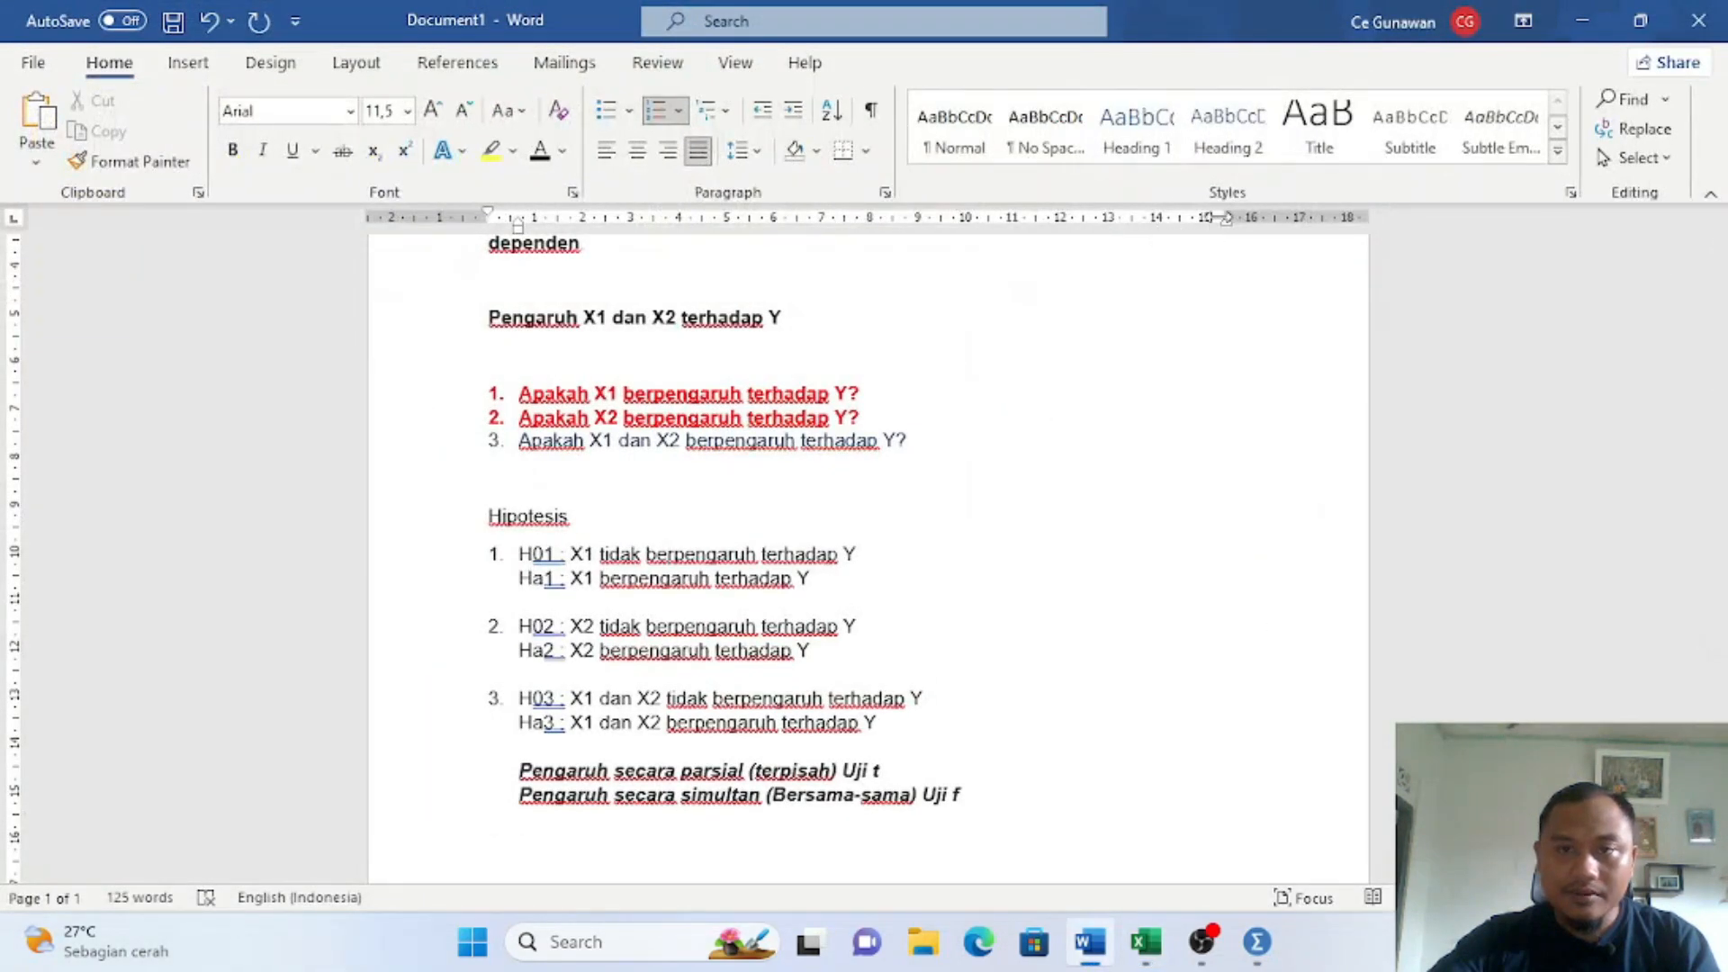
# Step: Add the heading "UJI T" below the Uji f line, separated by blank space, and start a new line under it
pyautogui.scroll(-7, 979, 405)
pyautogui.scroll(1, 996, 569)
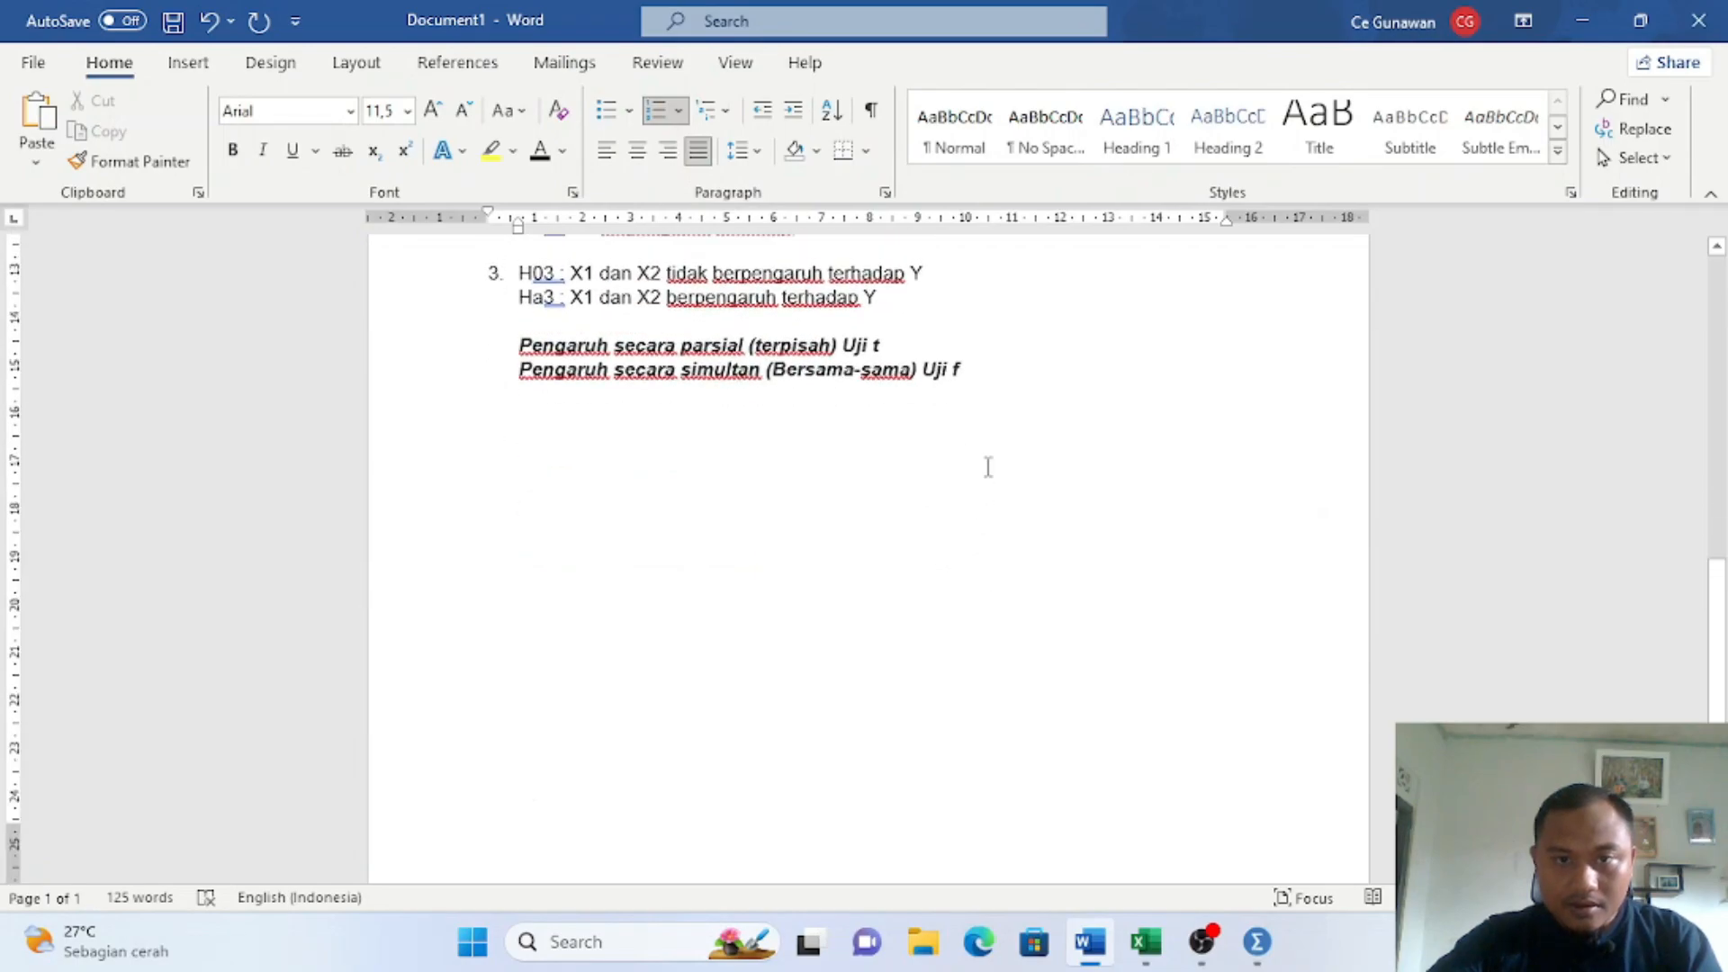
pyautogui.click(1018, 447)
pyautogui.press('Return')
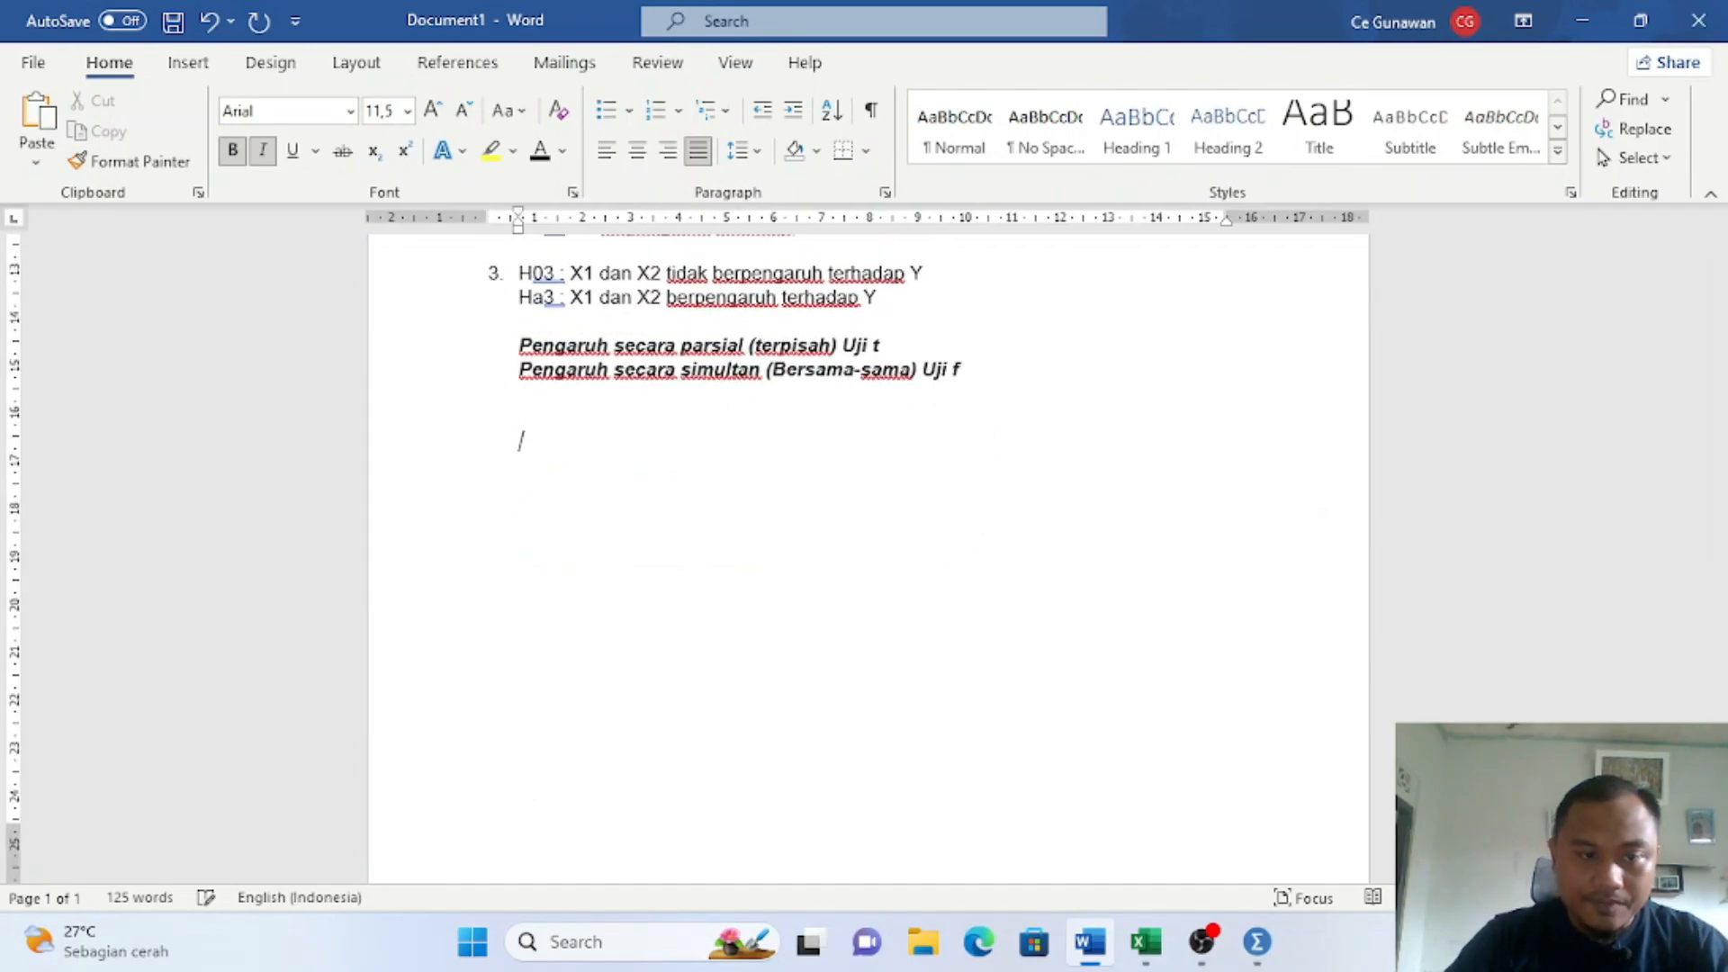
pyautogui.write('UJI T')
pyautogui.press('Return')
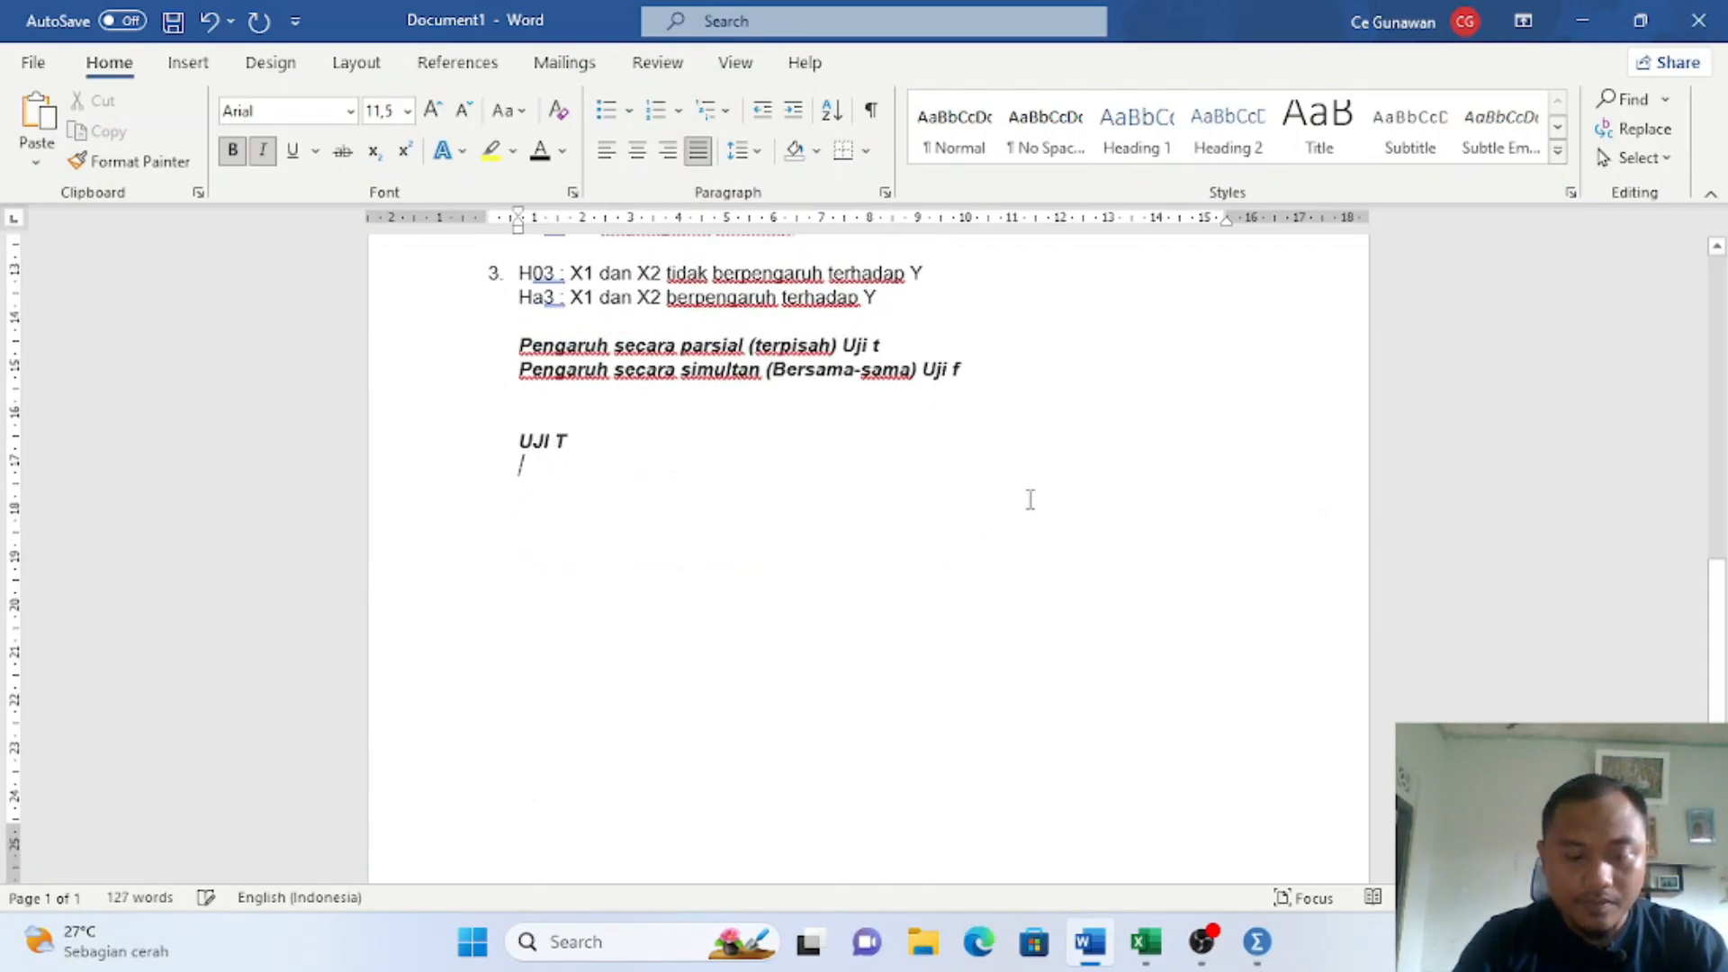
# Step: Paste the copied Coefficients table under the "UJI T" heading
pyautogui.hotkey('ctrl', 'v')
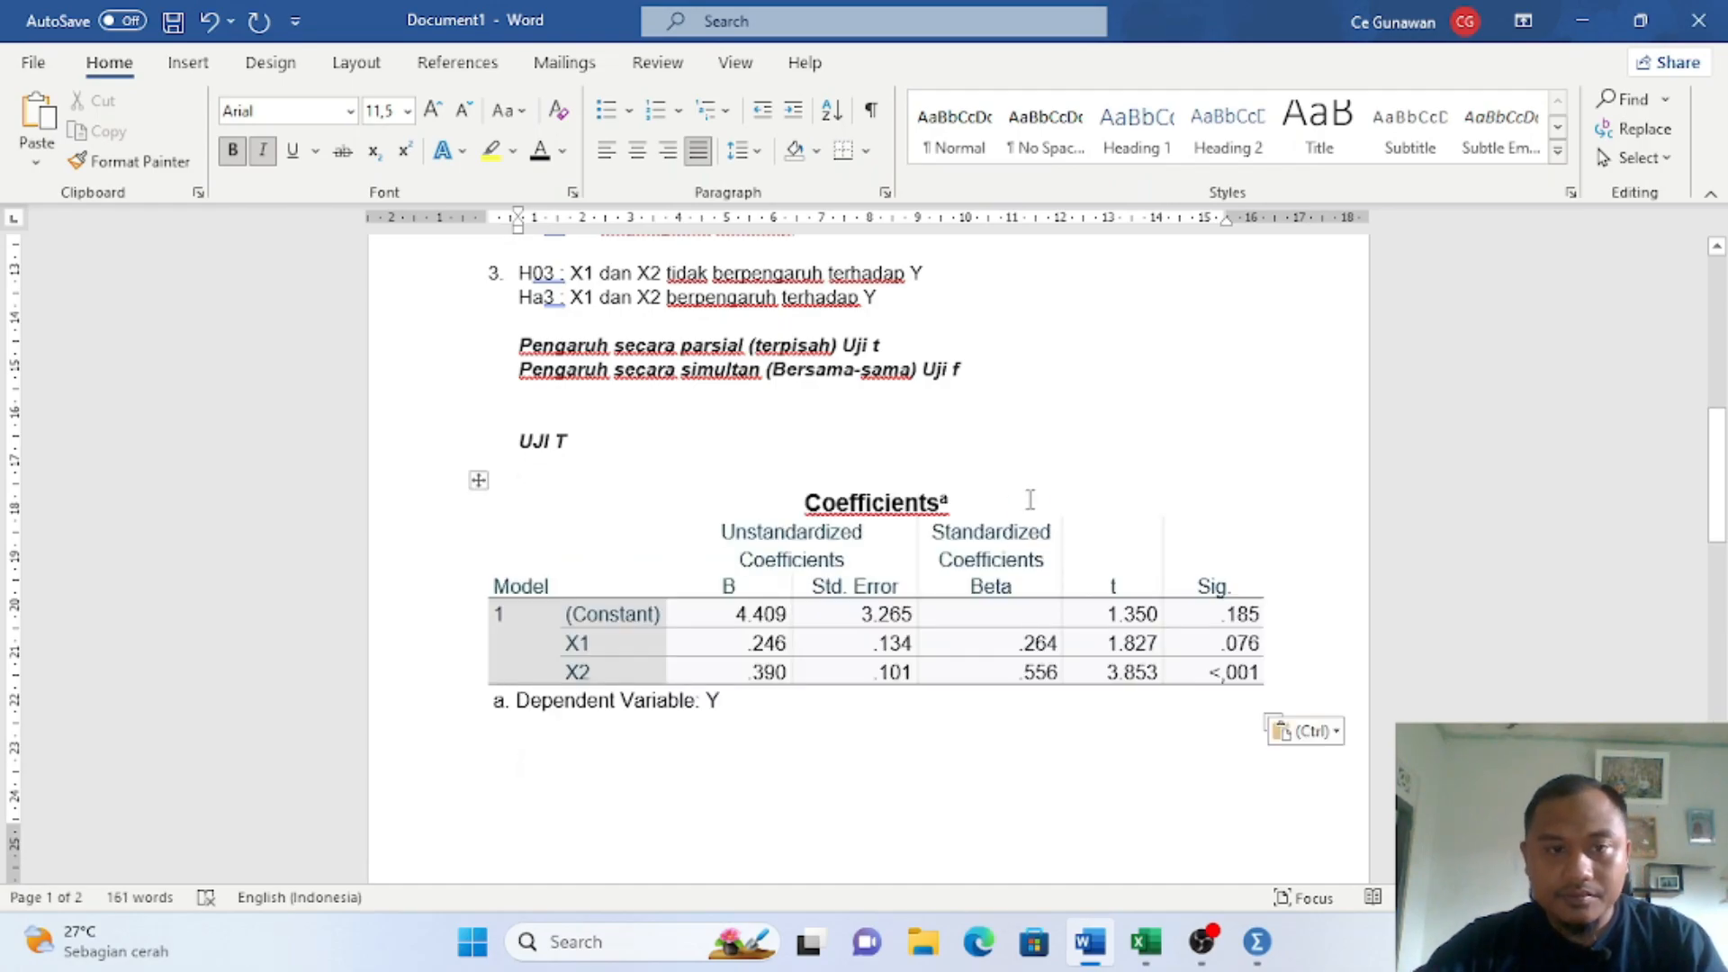
pyautogui.scroll(-3, 837, 589)
pyautogui.scroll(3, 792, 643)
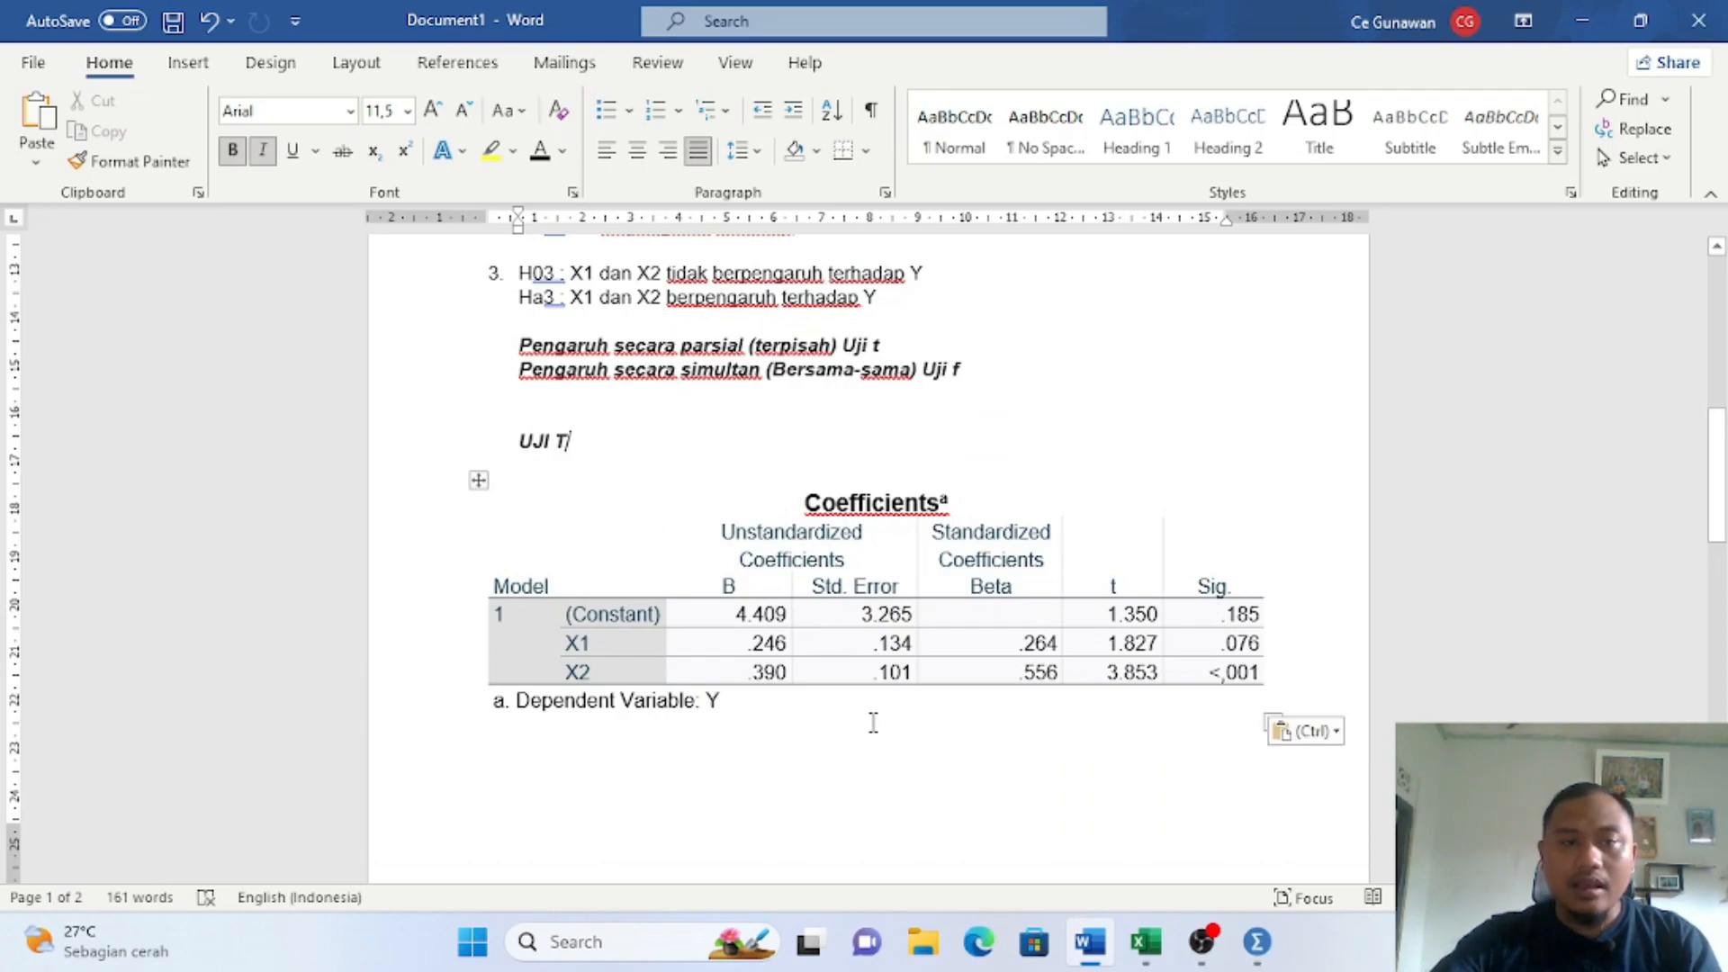
# Step: Start a new page below the Coefficients table and write "MEMBANDINGKAN NILAI T HITUNG DAN T TABEL" on it
pyautogui.scroll(-2, 745, 652)
pyautogui.click(745, 653)
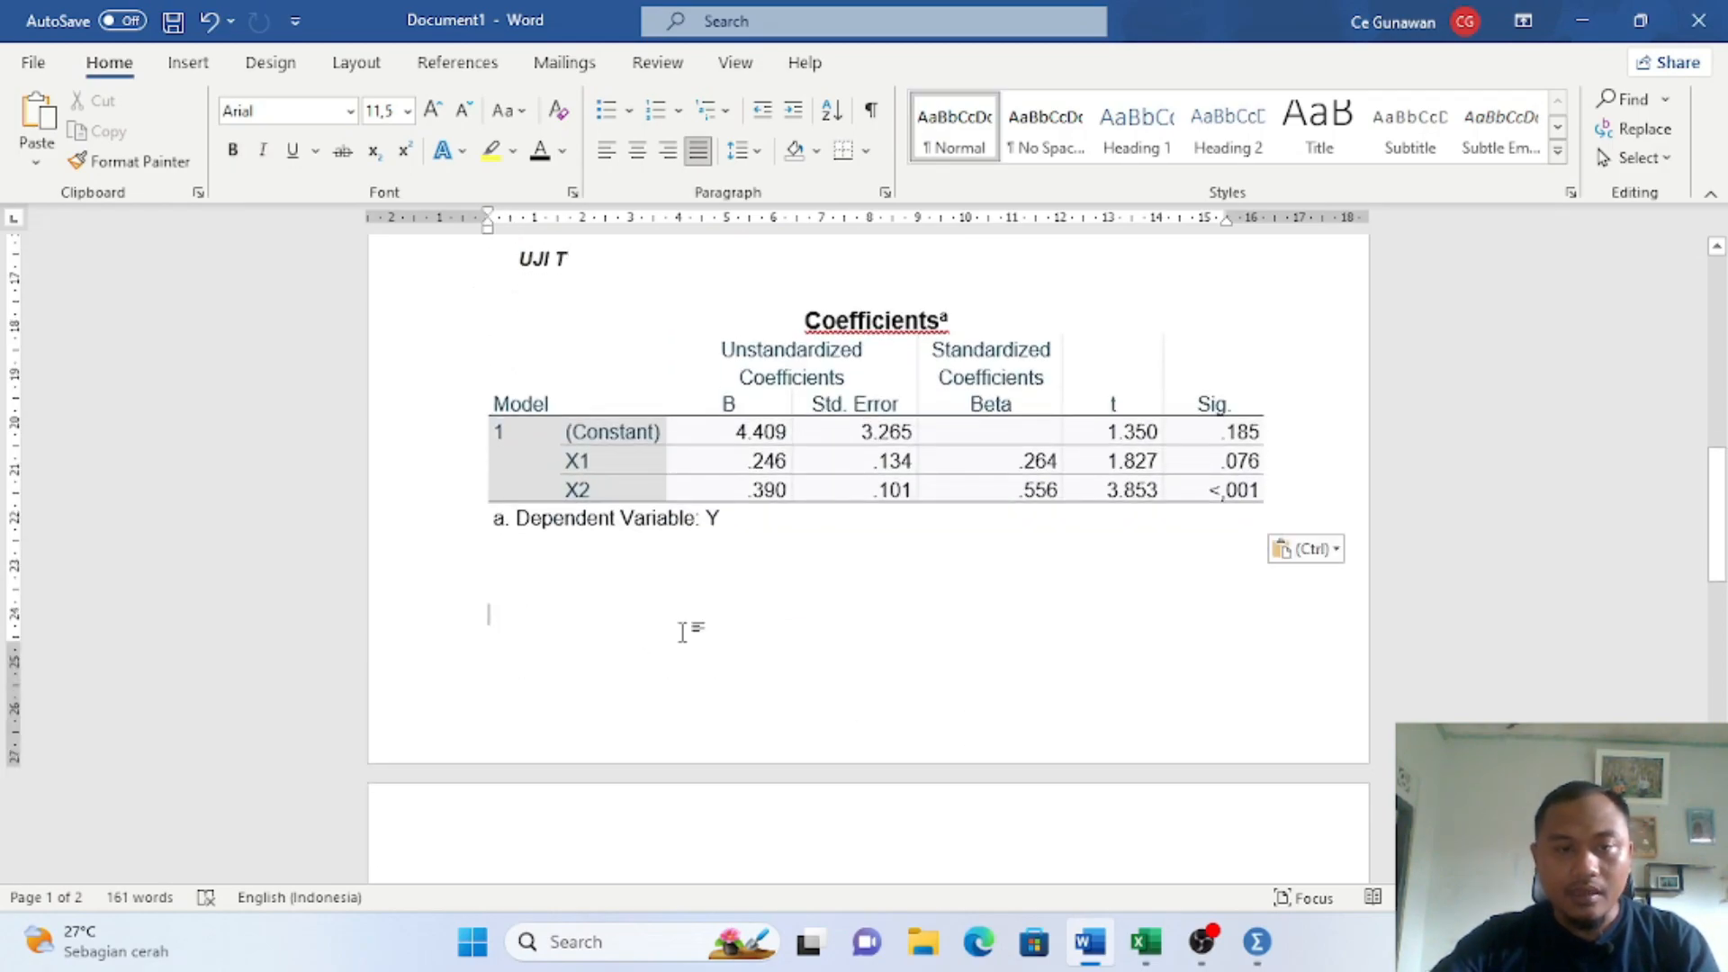
pyautogui.hotkey('ctrl', 'Return')
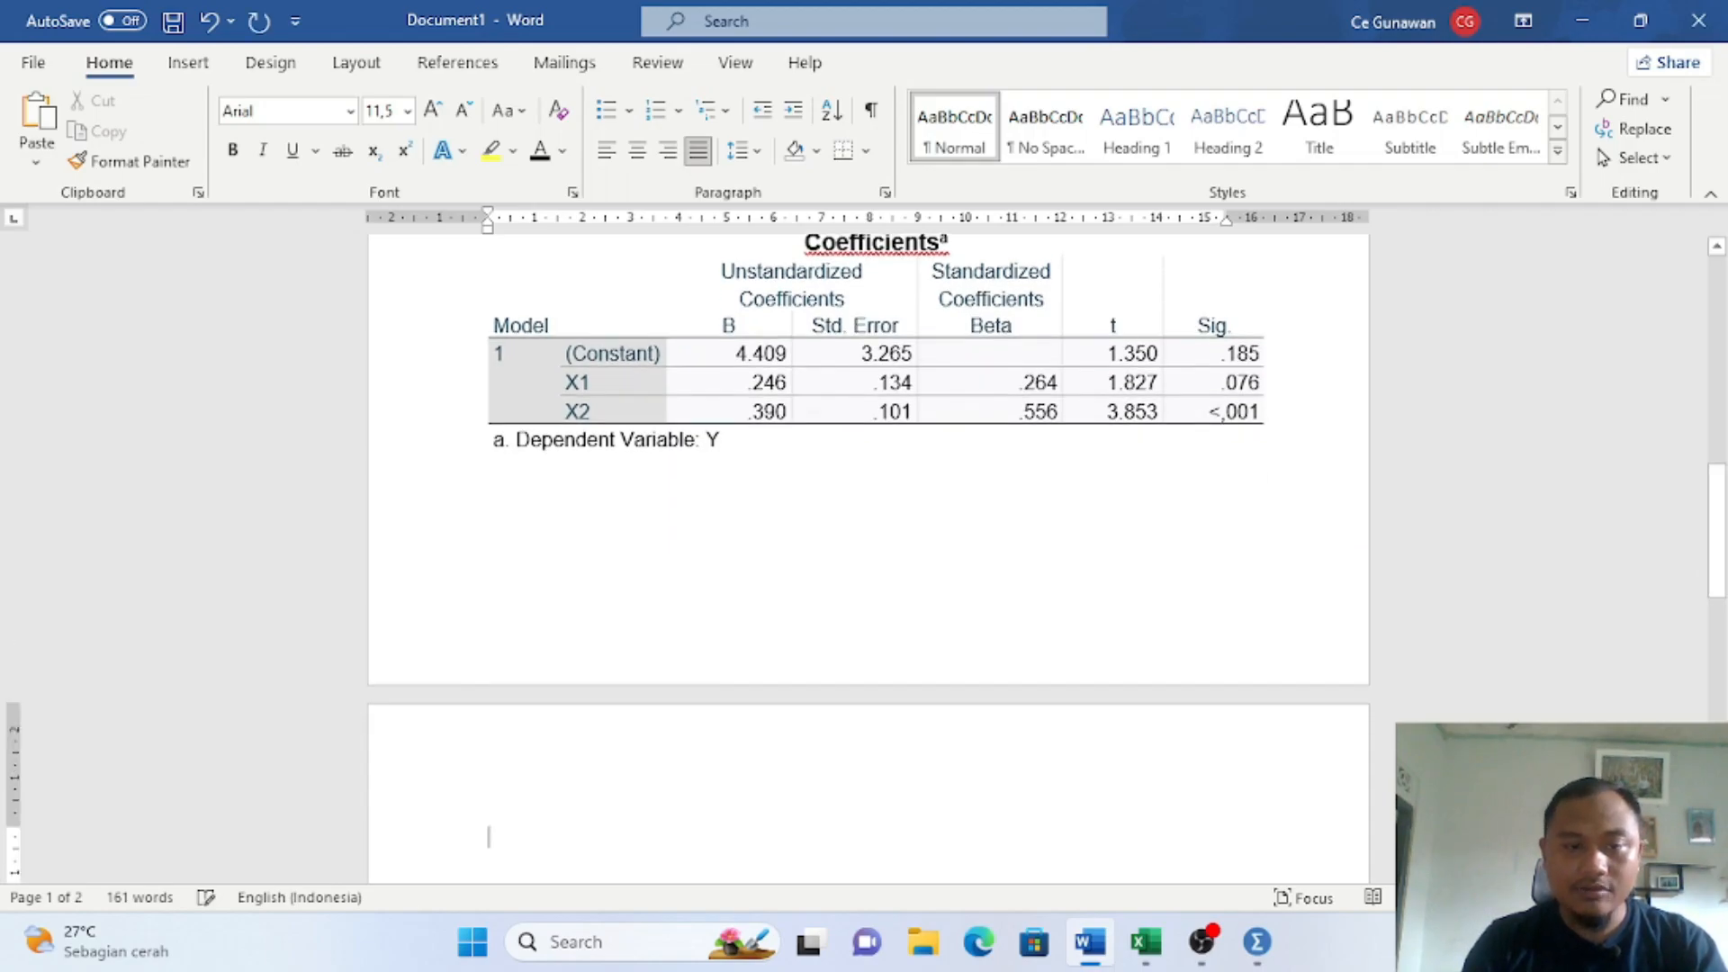
pyautogui.write('MEMBANDINGKAN')
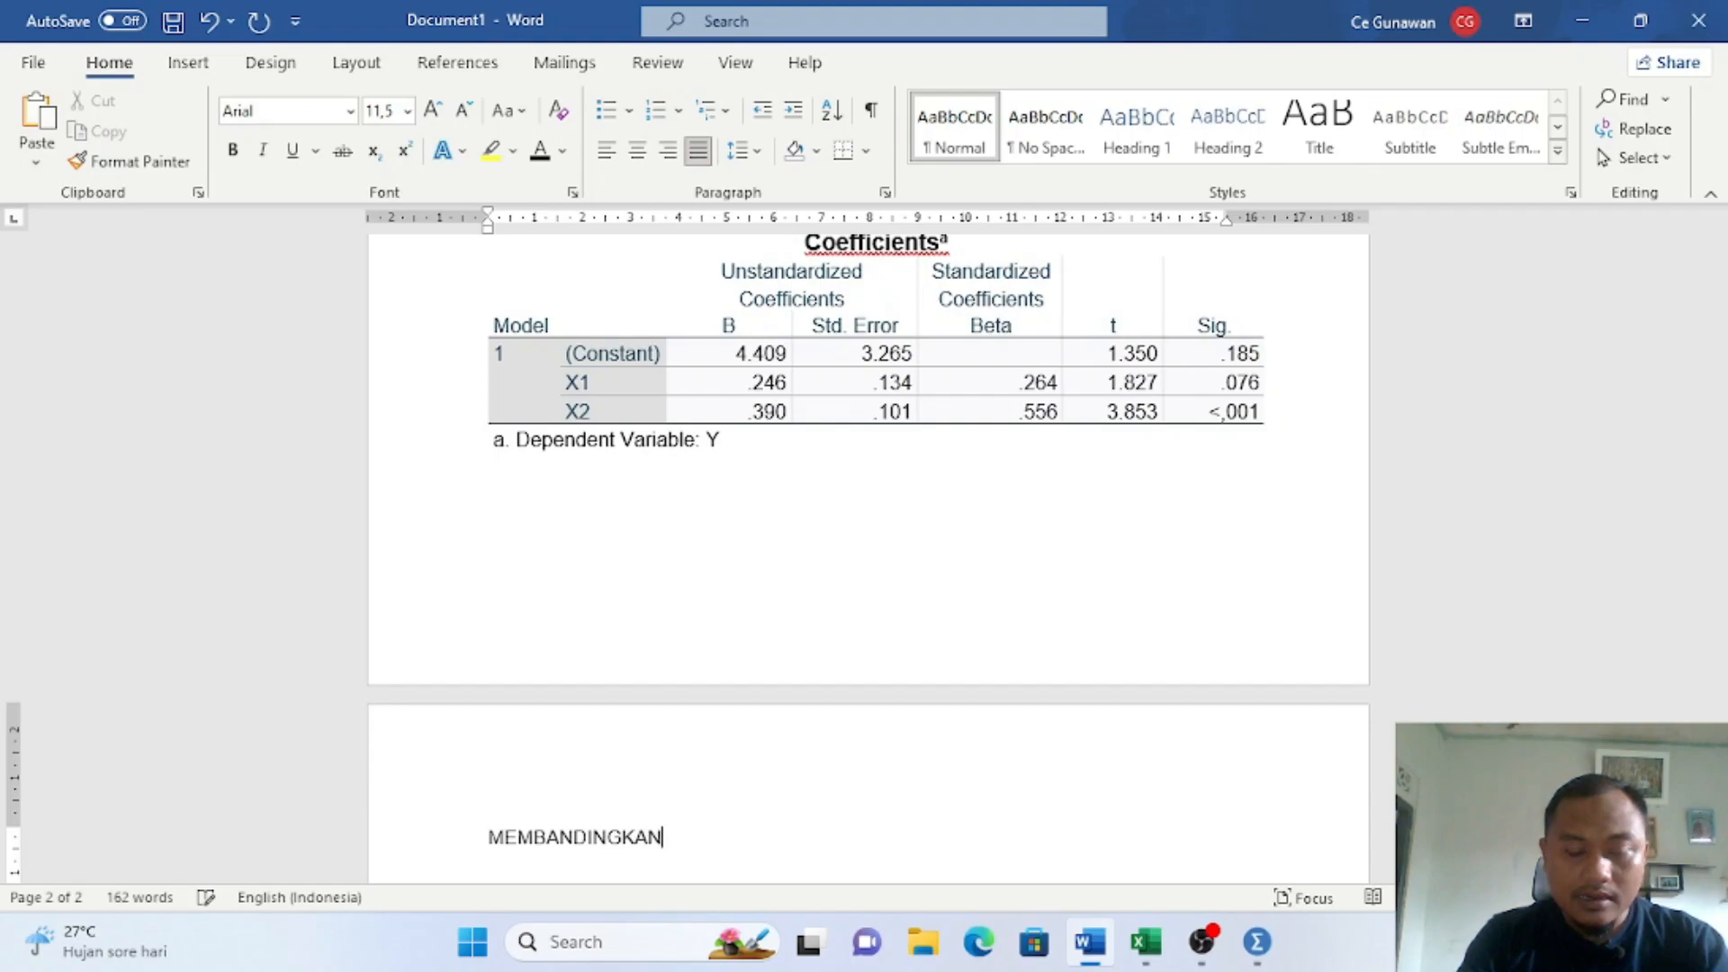
pyautogui.write(' NILAI ')
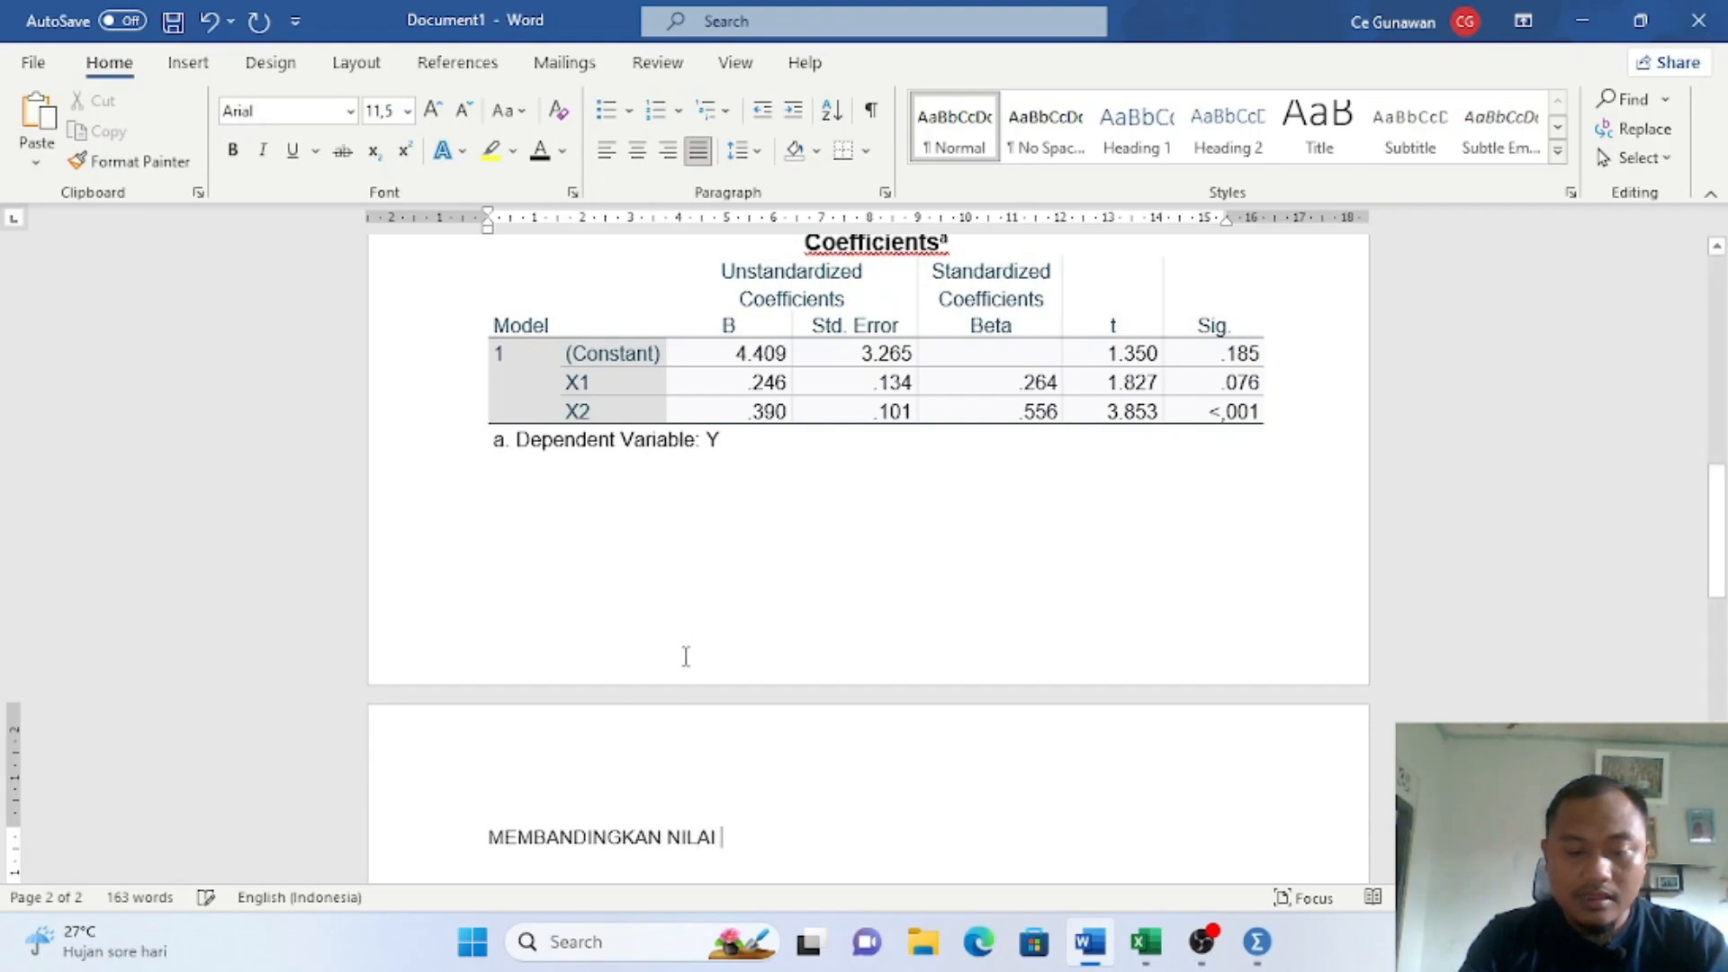
pyautogui.write('T HITUNG DA')
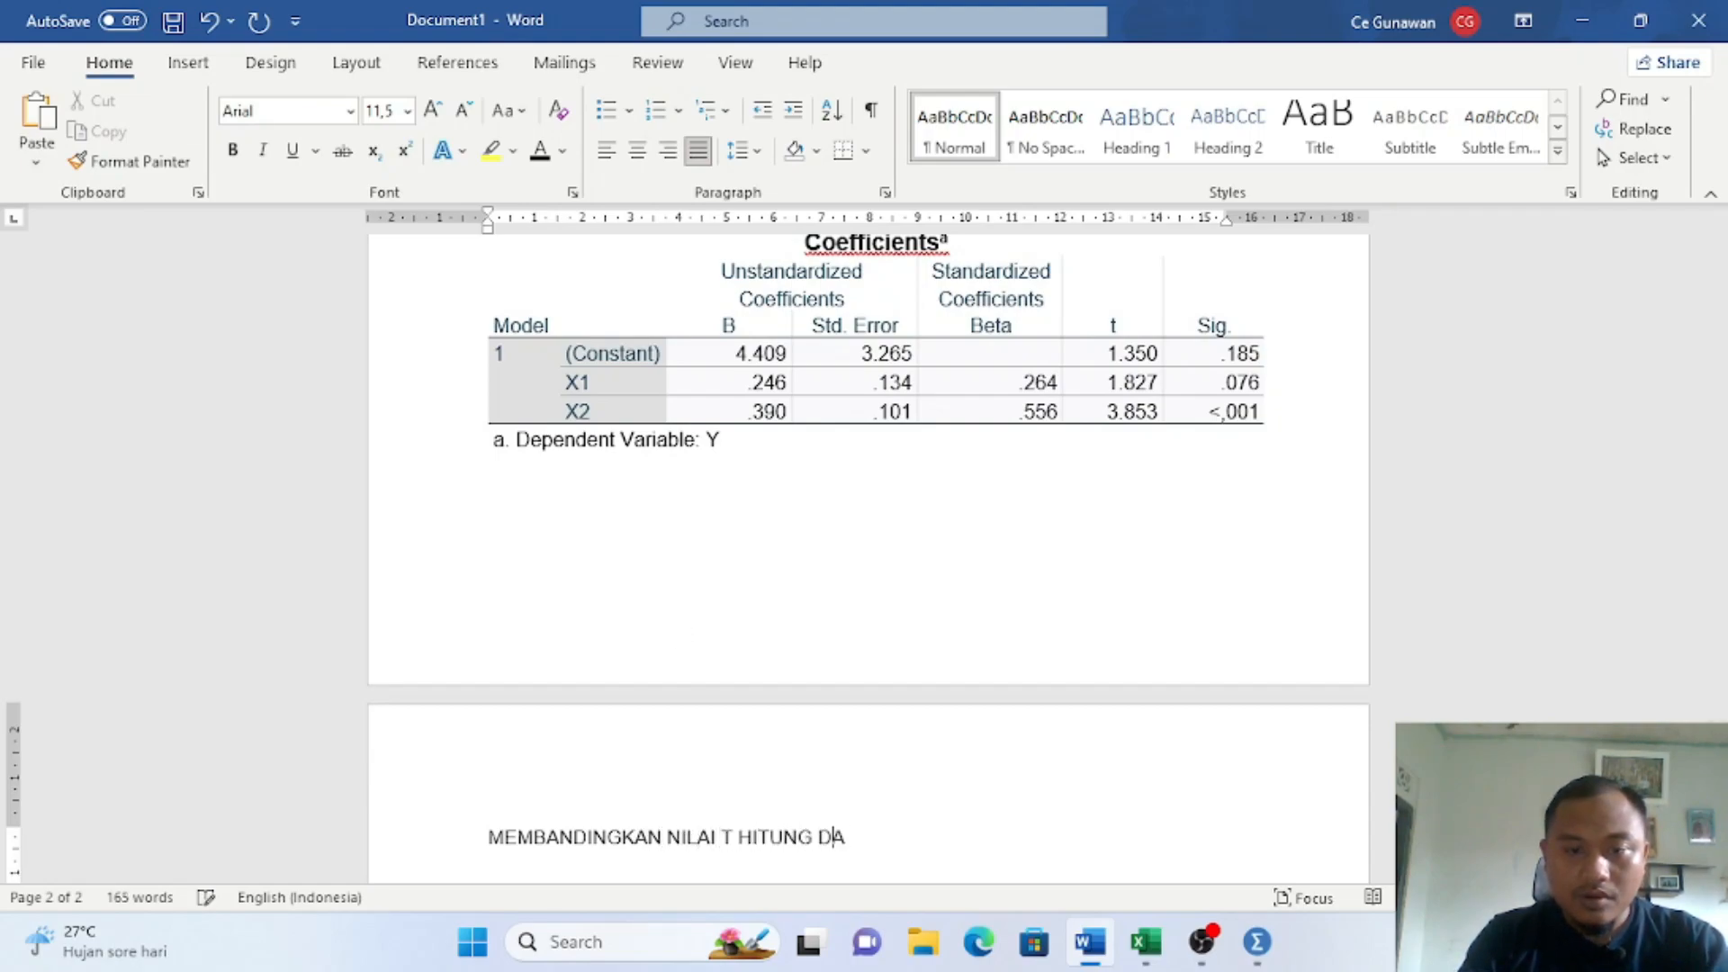
pyautogui.write('N T TABEL')
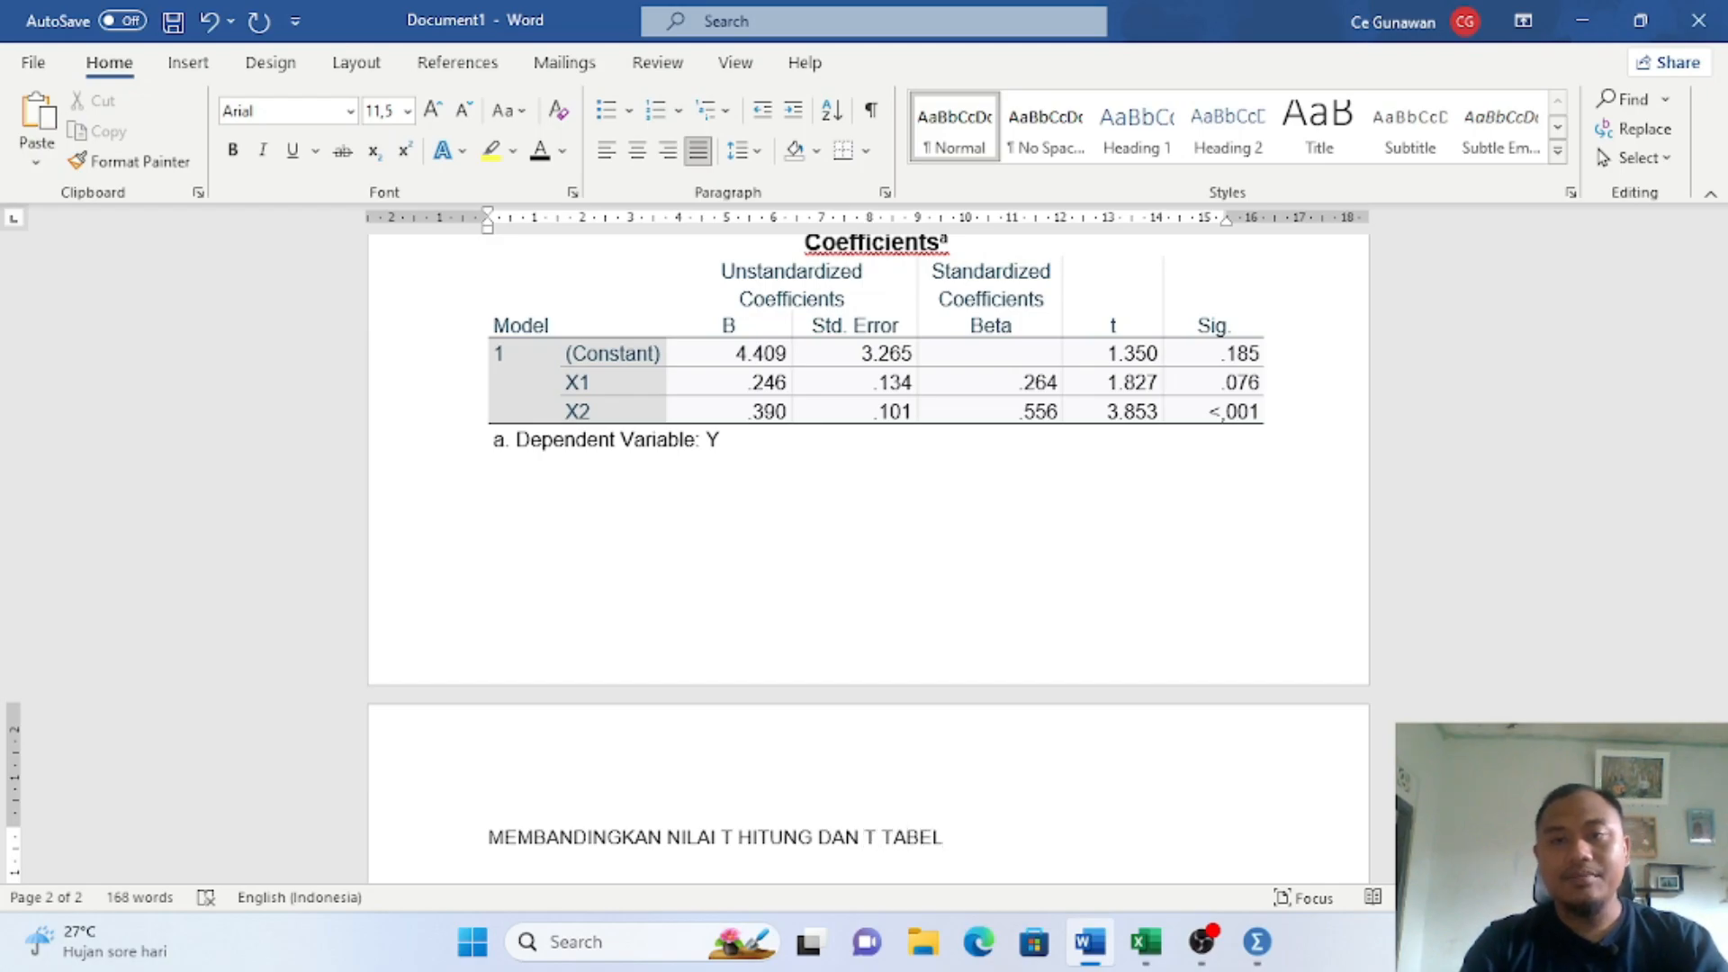
# Step: Below that title, add the line "Ketentuannya" and the rule "T hitung > T table (berpengaruh)" on the following line
pyautogui.scroll(-2, 837, 795)
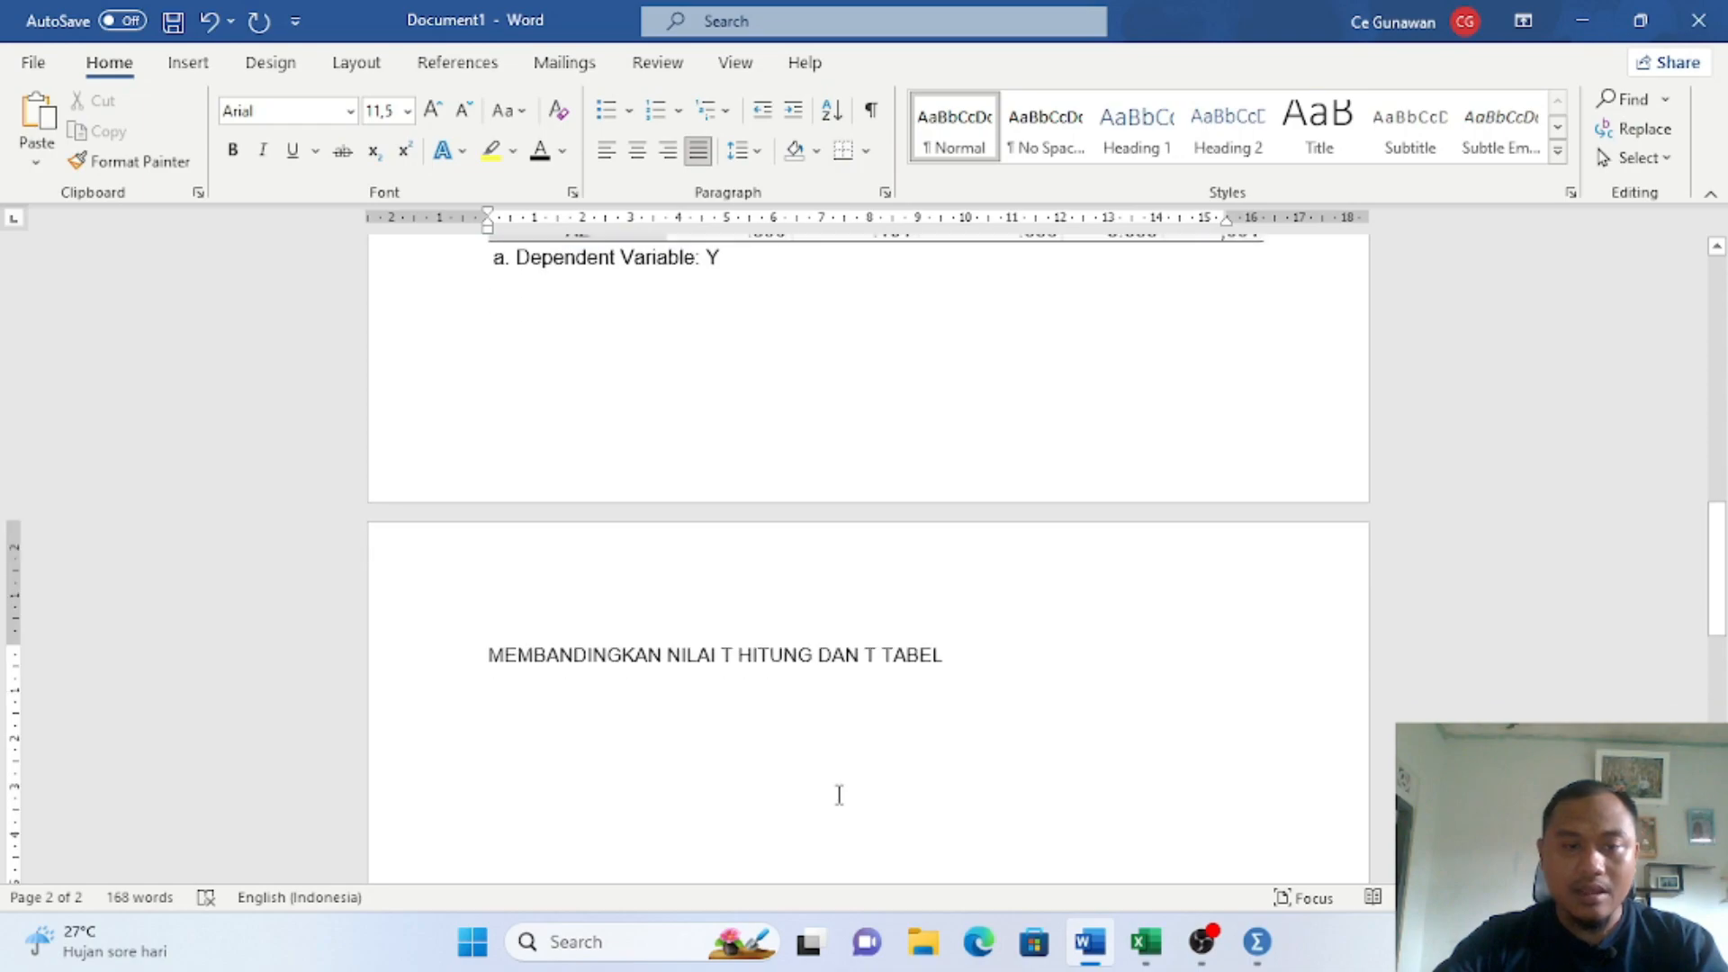
pyautogui.write('Ketentuannya')
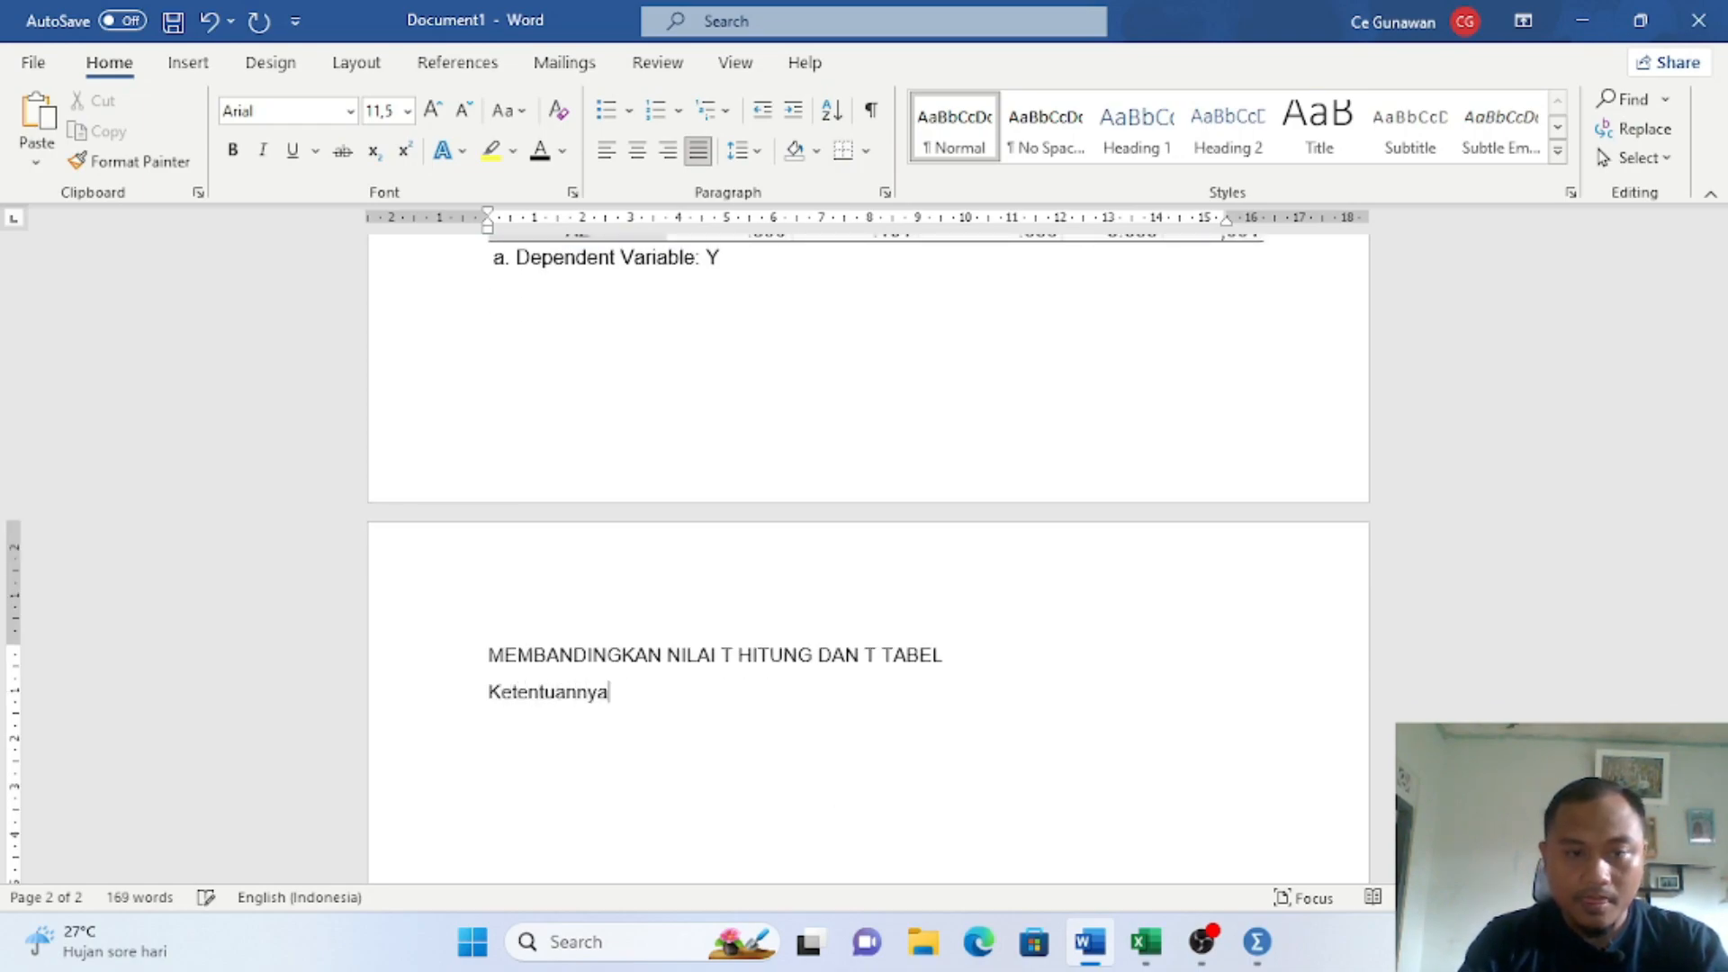
pyautogui.press('Return')
pyautogui.write('t hitung ')
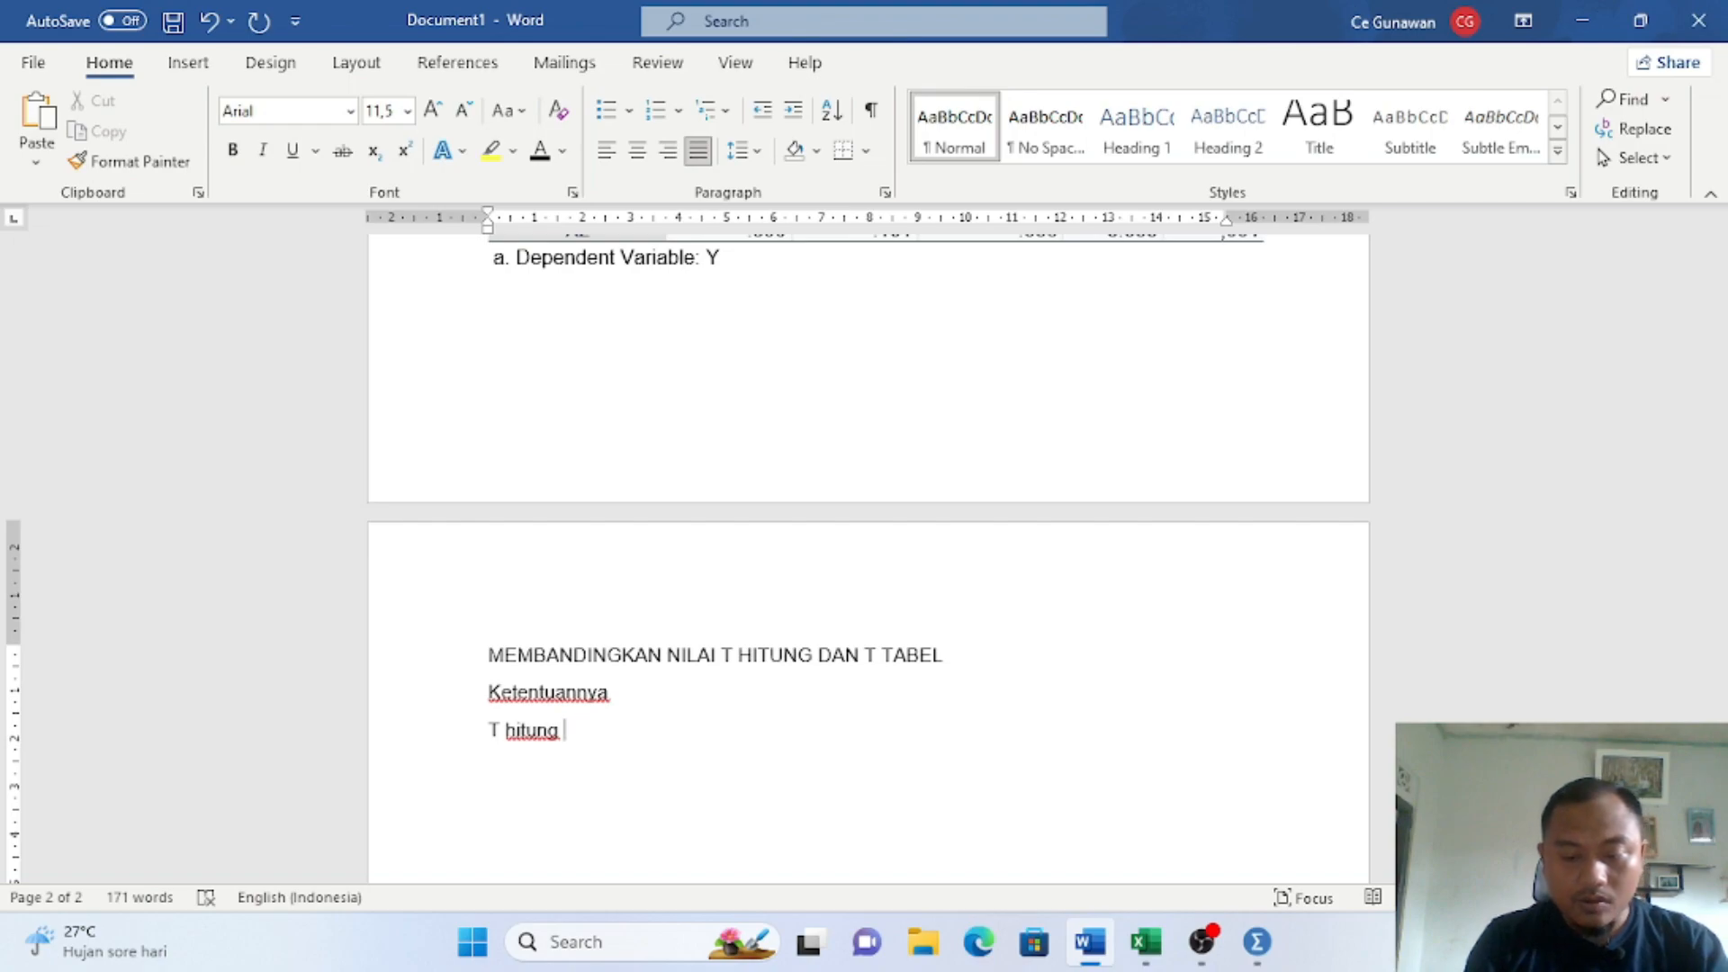
pyautogui.write('> T table ')
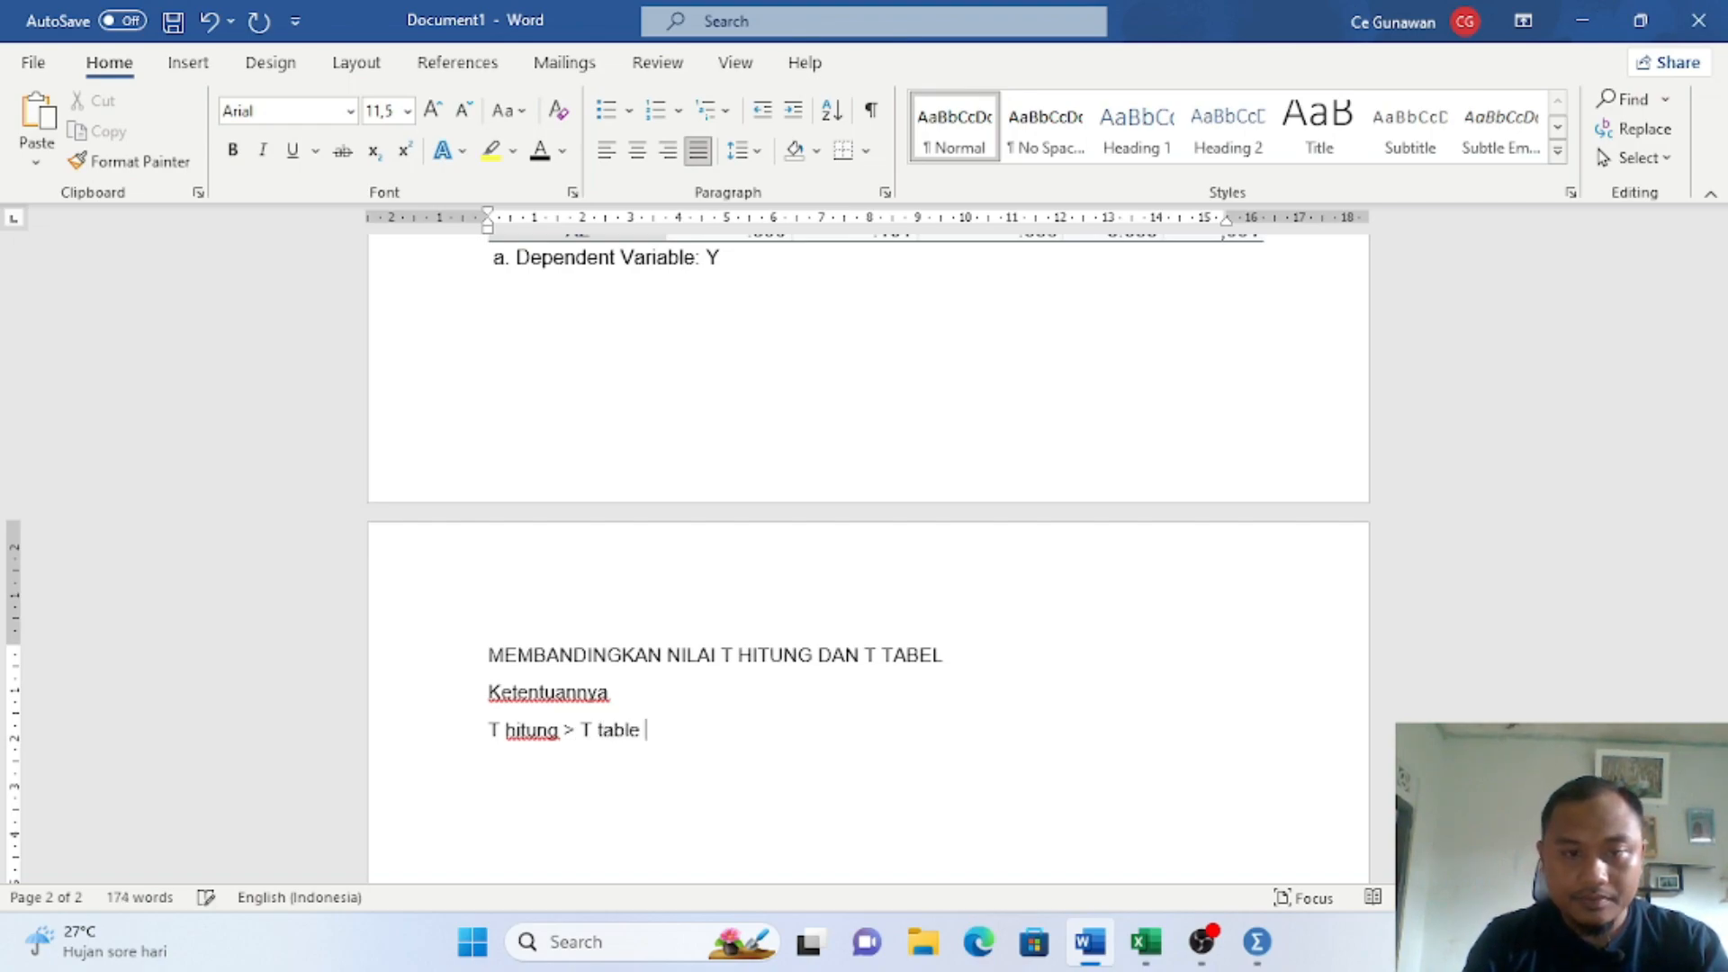
pyautogui.write('(berpengaruh')
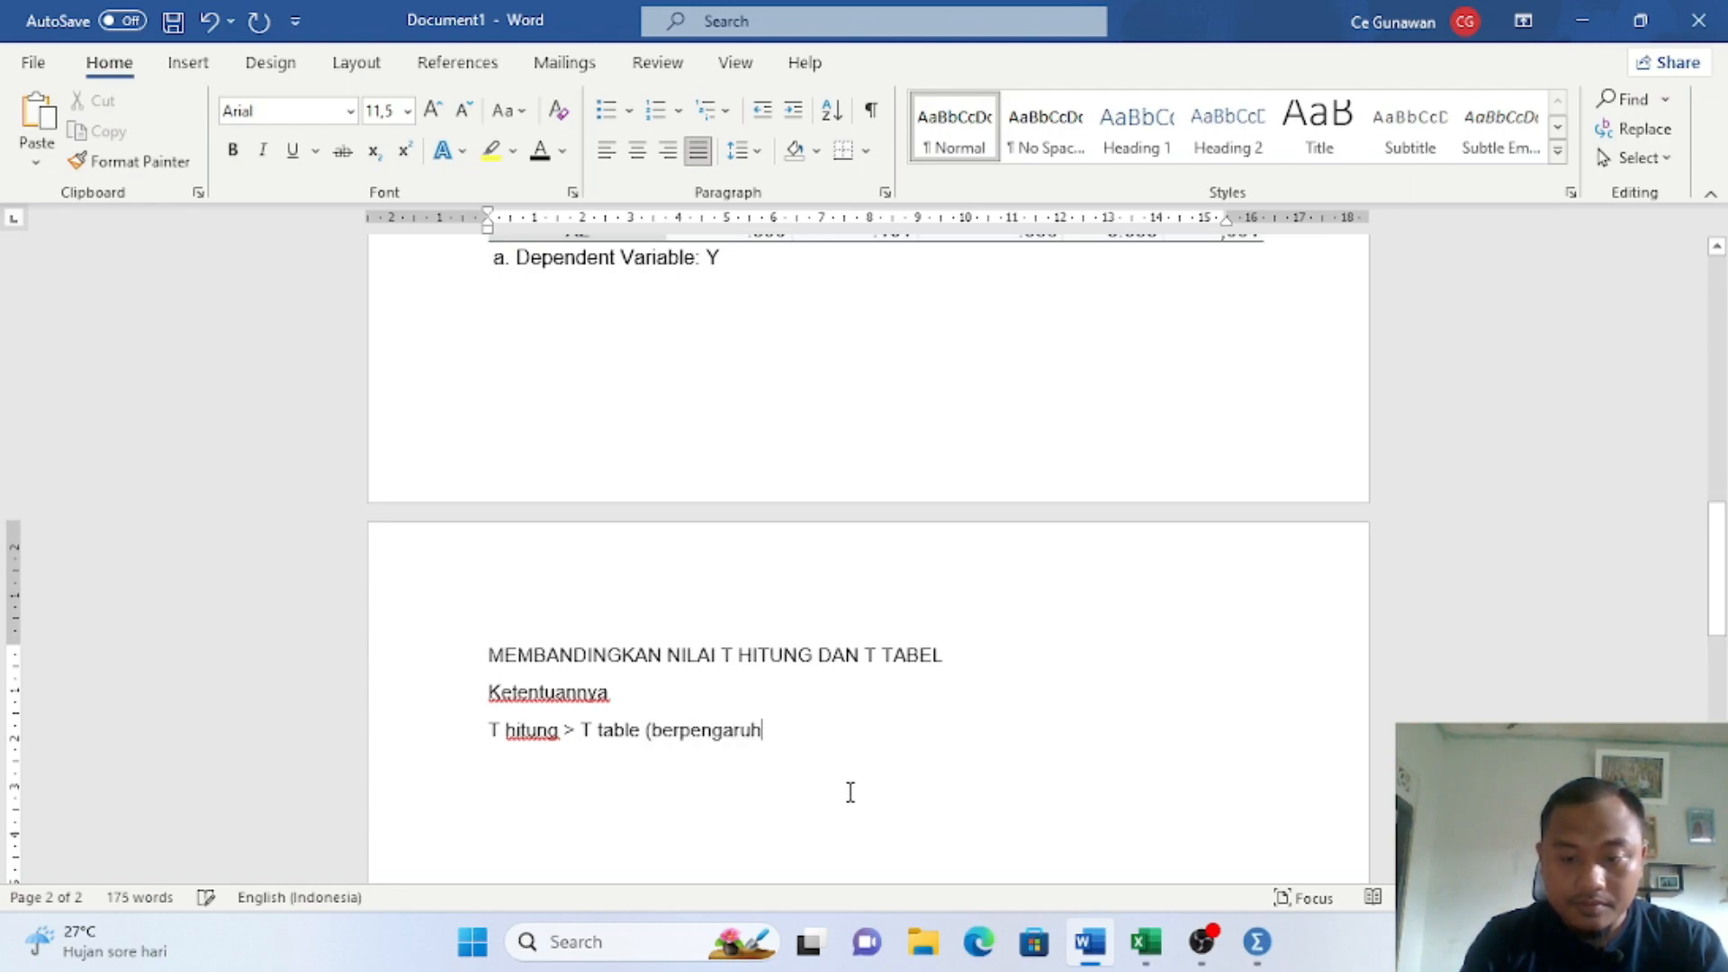
pyautogui.write(')')
pyautogui.press('Return')
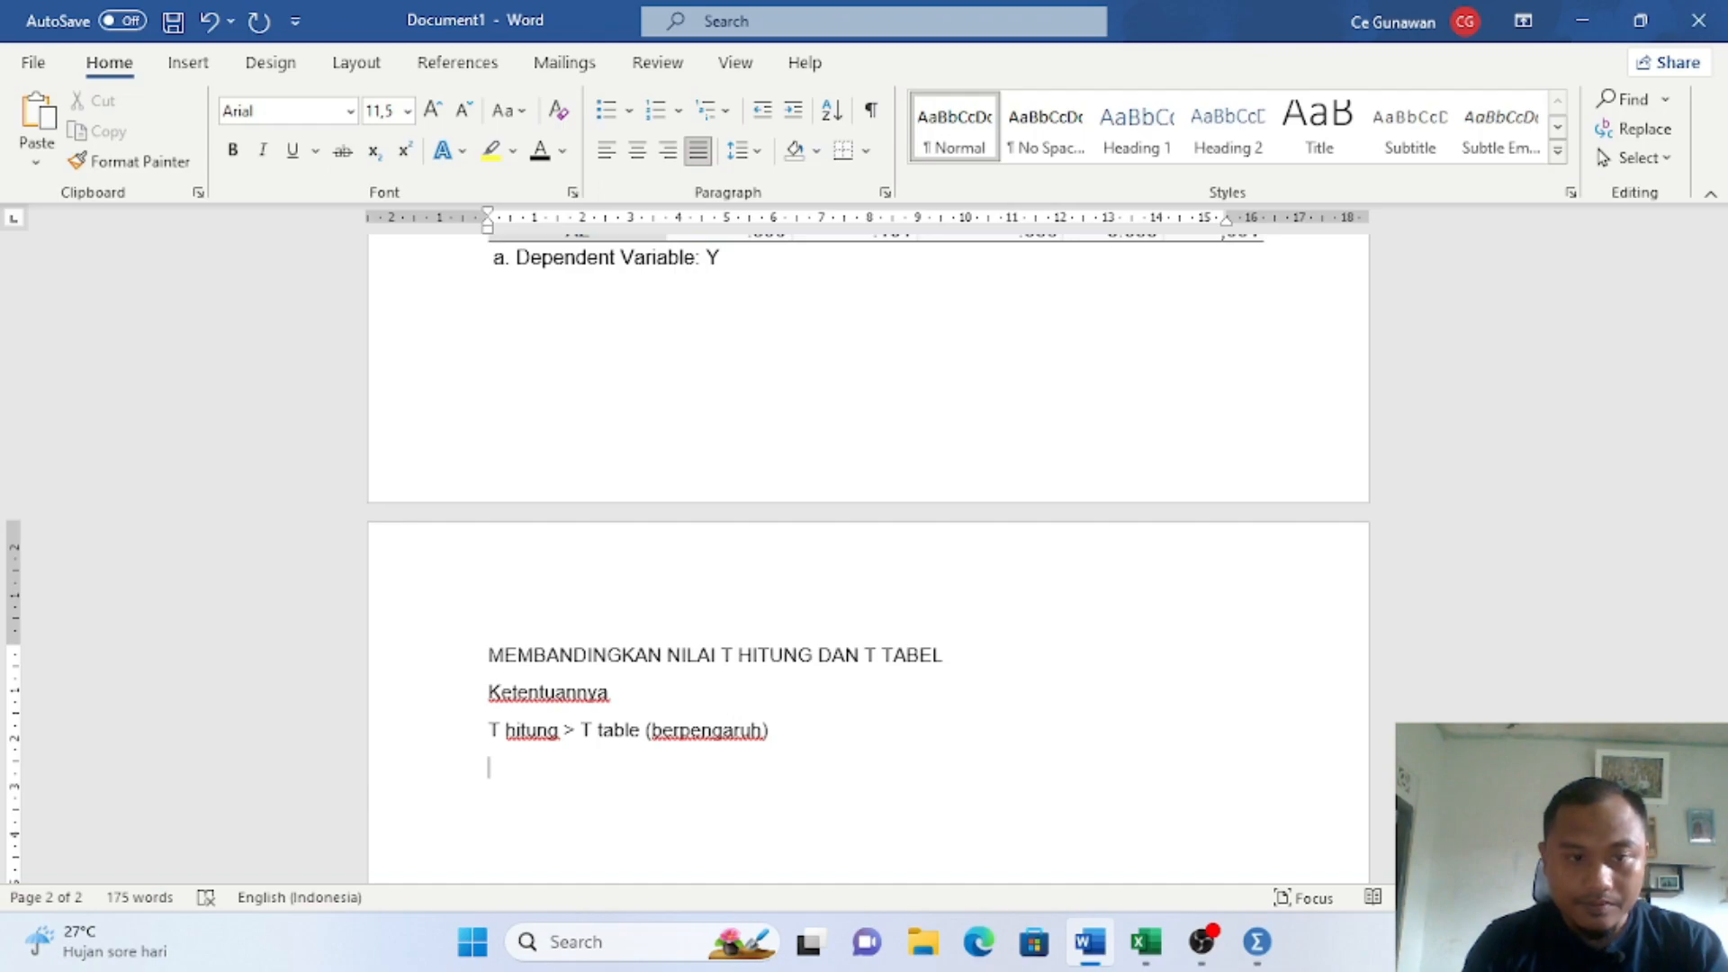
# Step: Complete the "T hitung > T table" rule with "H0 ditolak dan Ha diterima" on the same line
pyautogui.write('H0 ditolak')
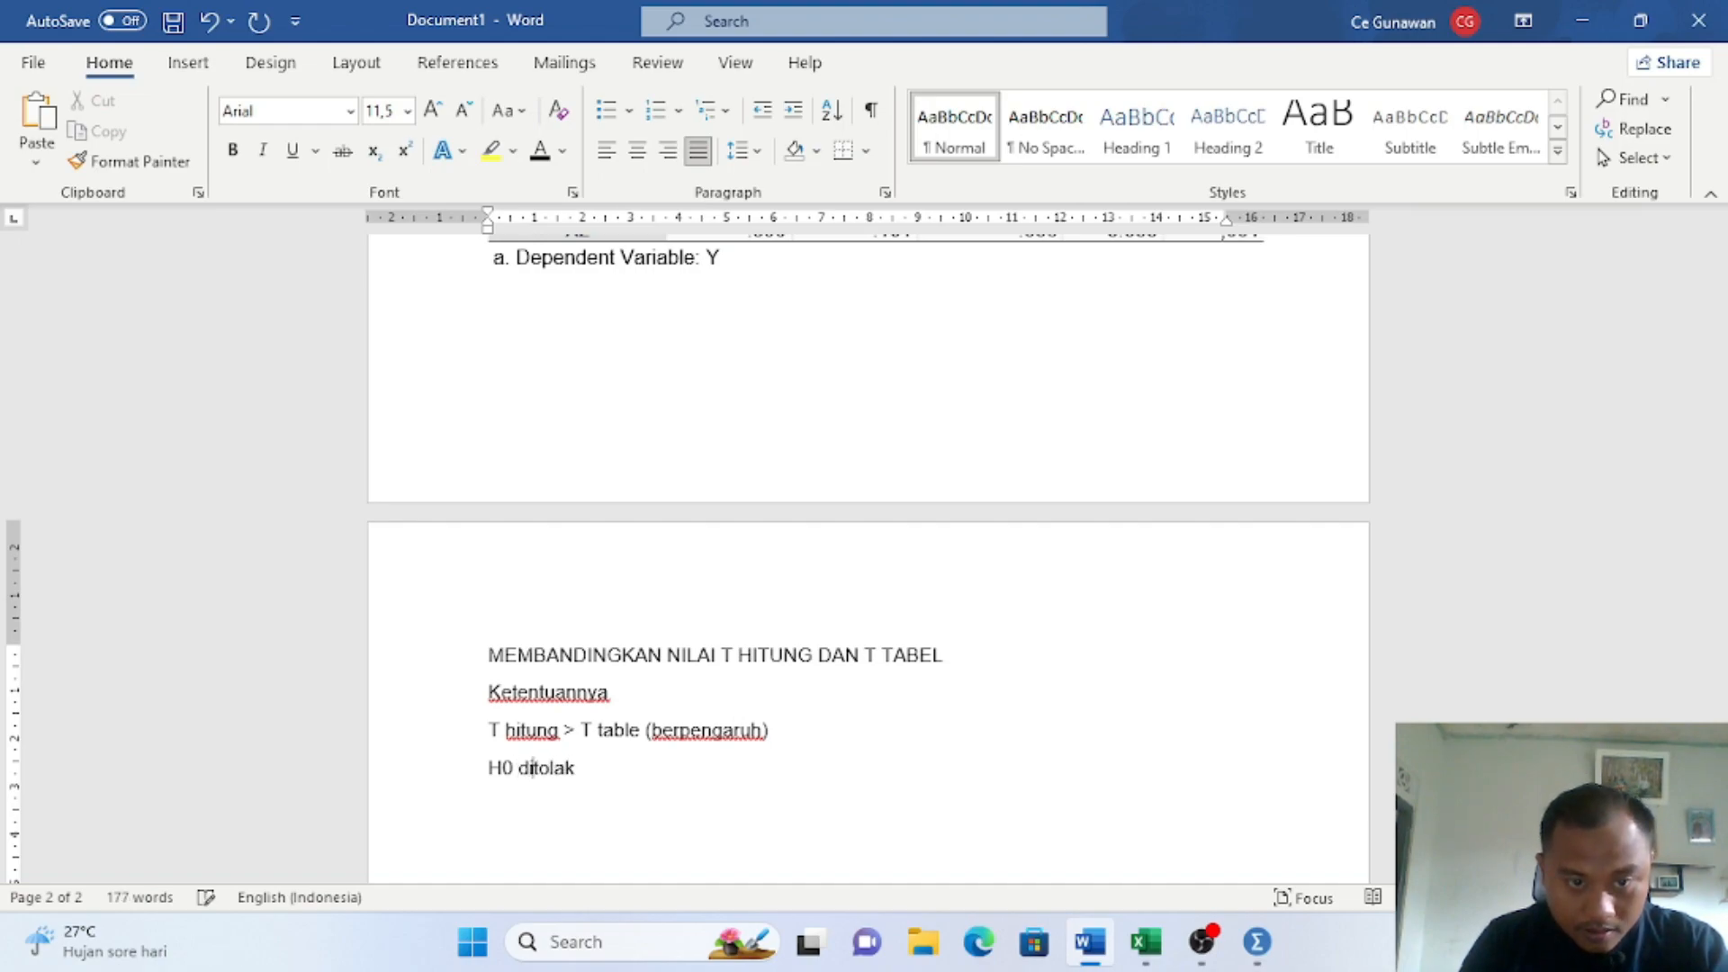
pyautogui.press('Return')
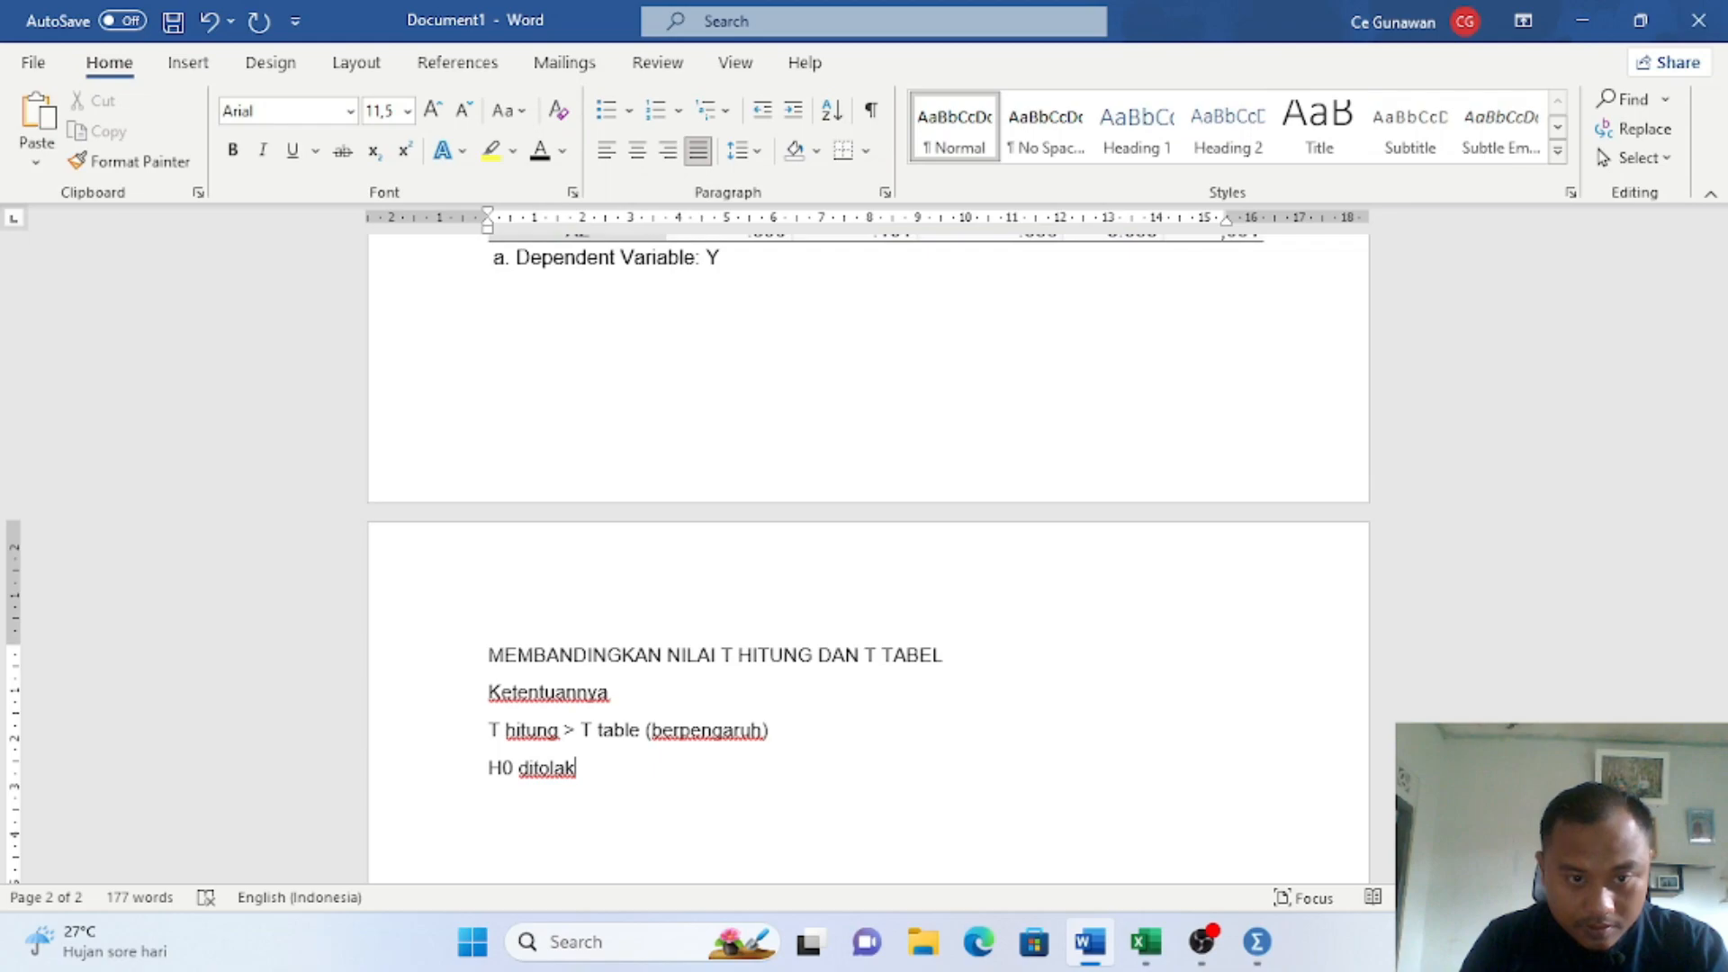
pyautogui.write('dan Ha ')
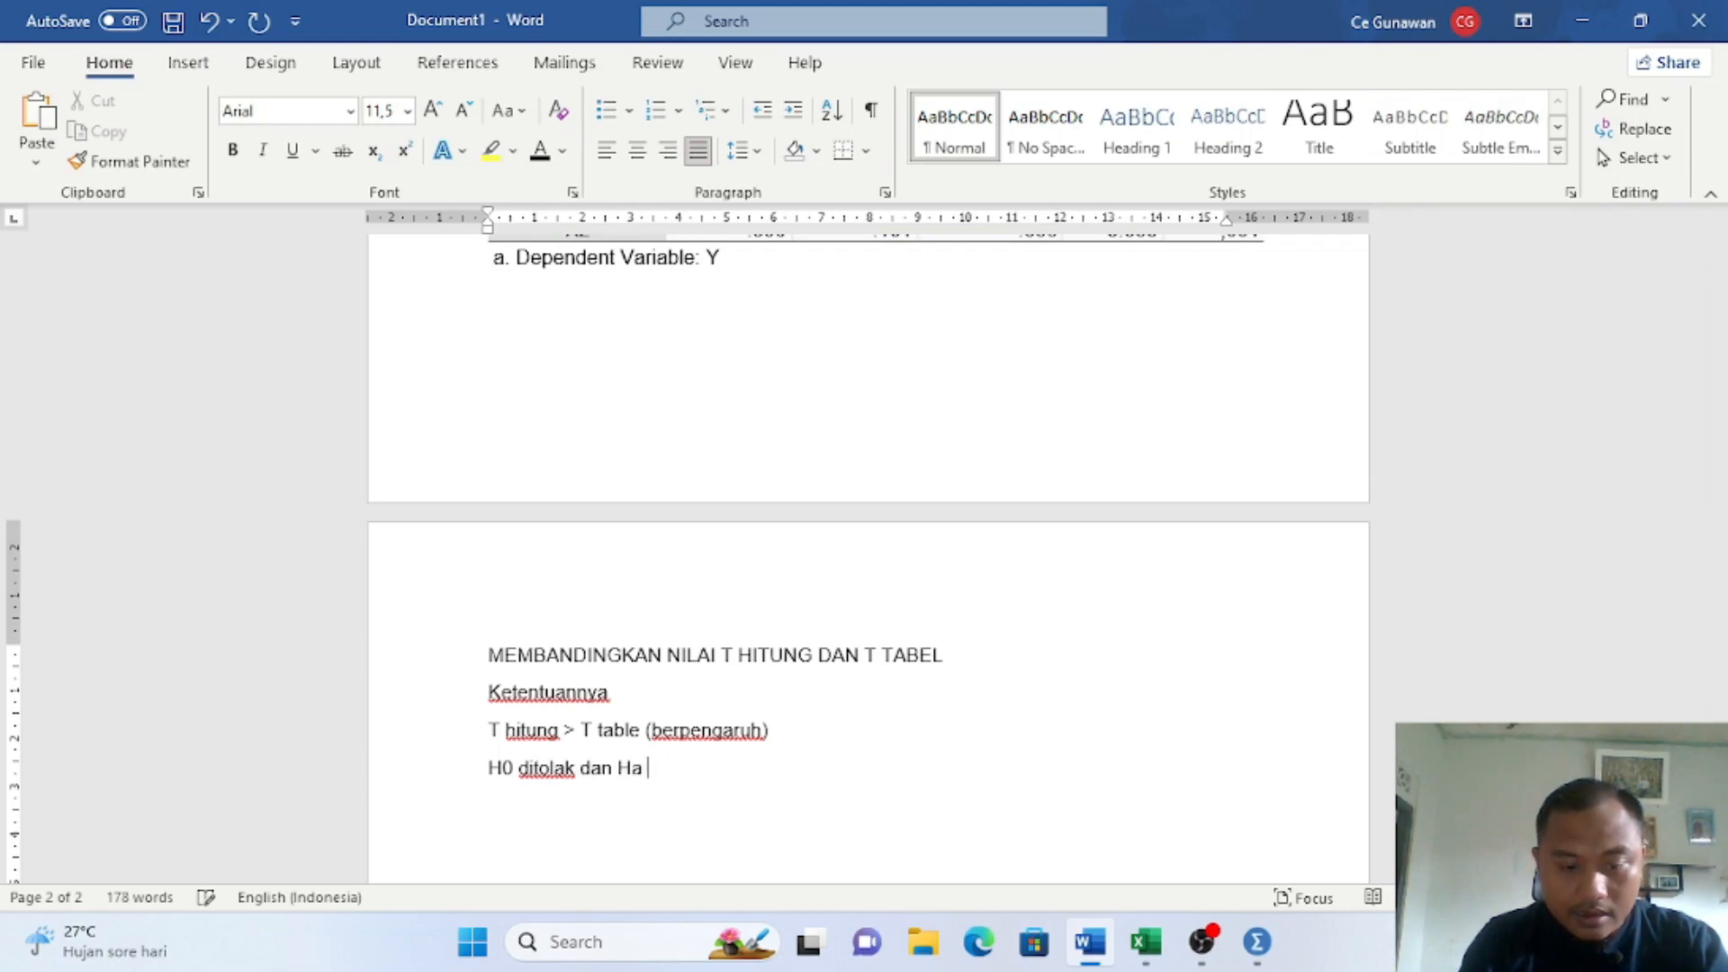
pyautogui.write('diterima')
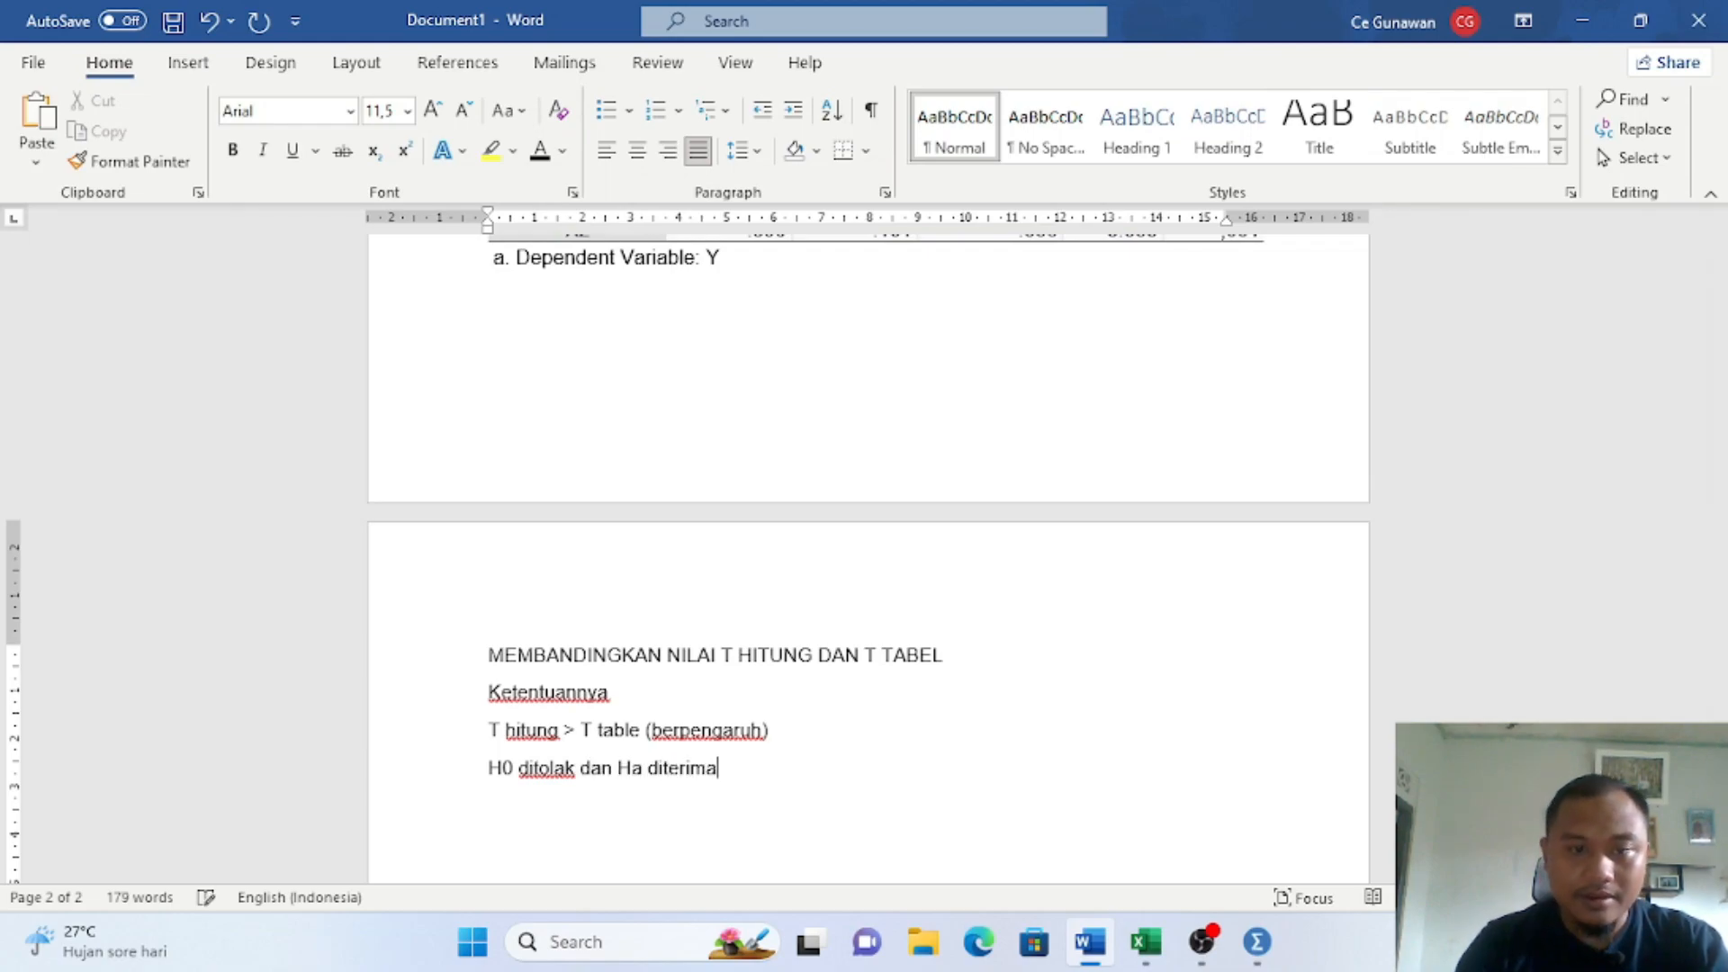
pyautogui.click(489, 770)
pyautogui.press('BackSpace')
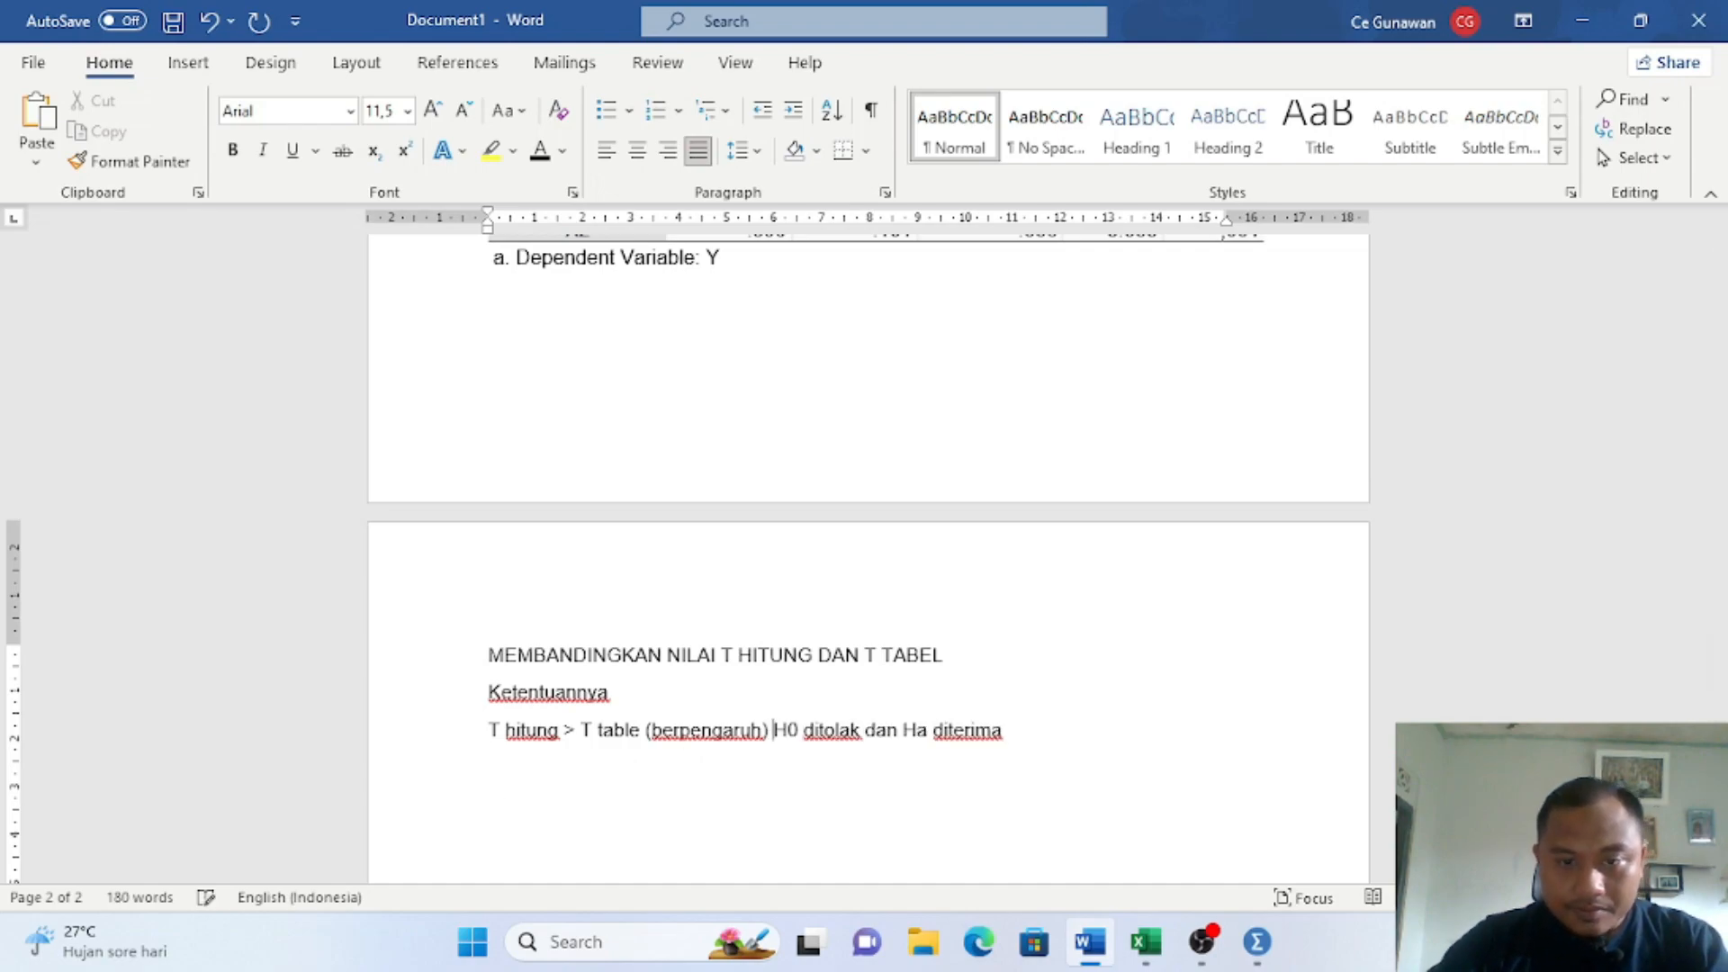
# Step: Duplicate the rule on the line below and change the copy's beginning to "T hitung < T table (tidak berpengaruh)"
pyautogui.moveTo(488, 731); pyautogui.dragTo(1023, 753)
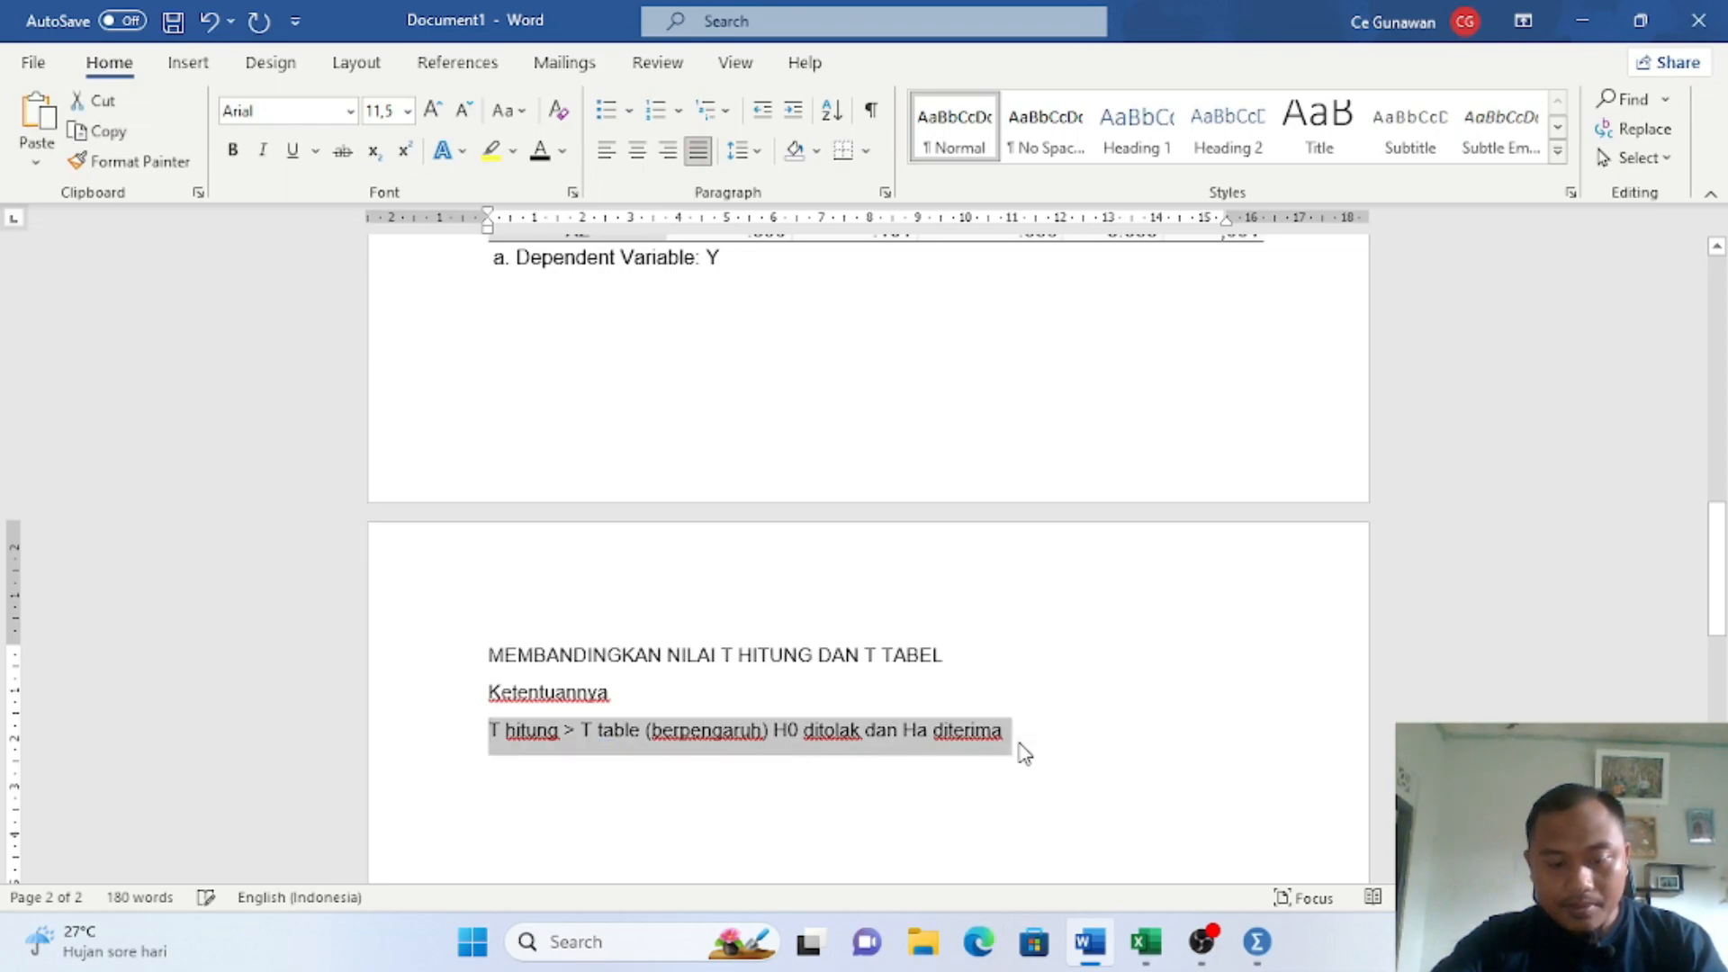
pyautogui.hotkey('ctrl', 'c')
pyautogui.click(968, 785)
pyautogui.hotkey('ctrl', 'v')
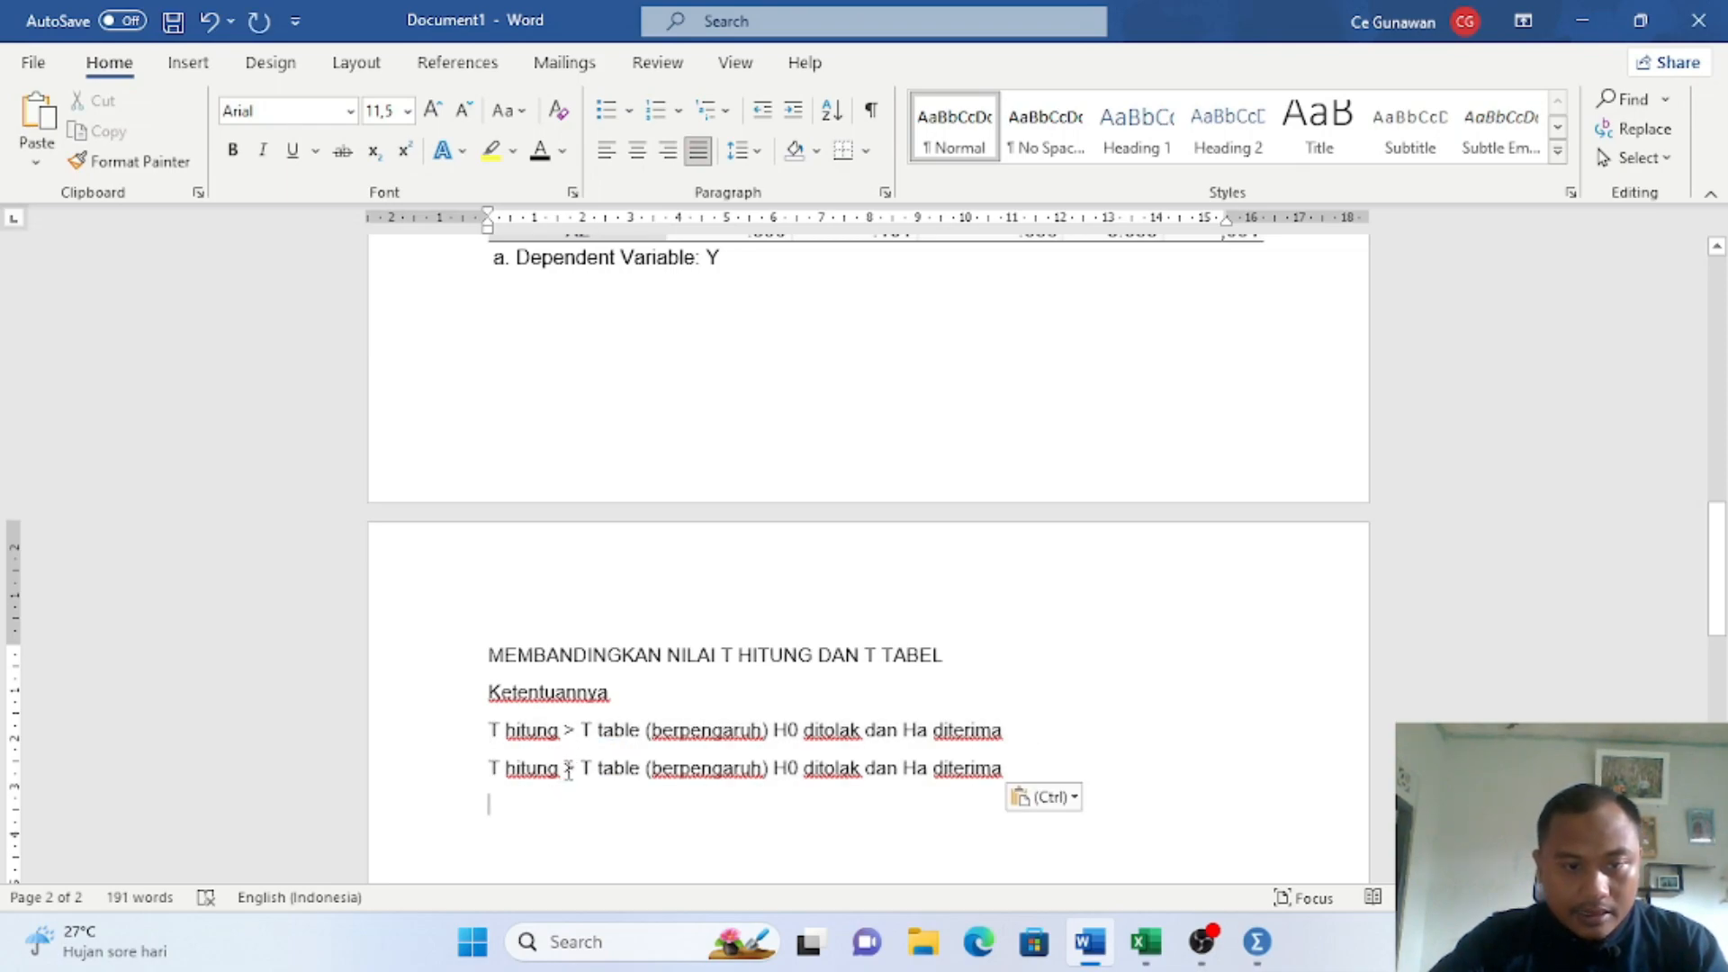
pyautogui.doubleClick(569, 768)
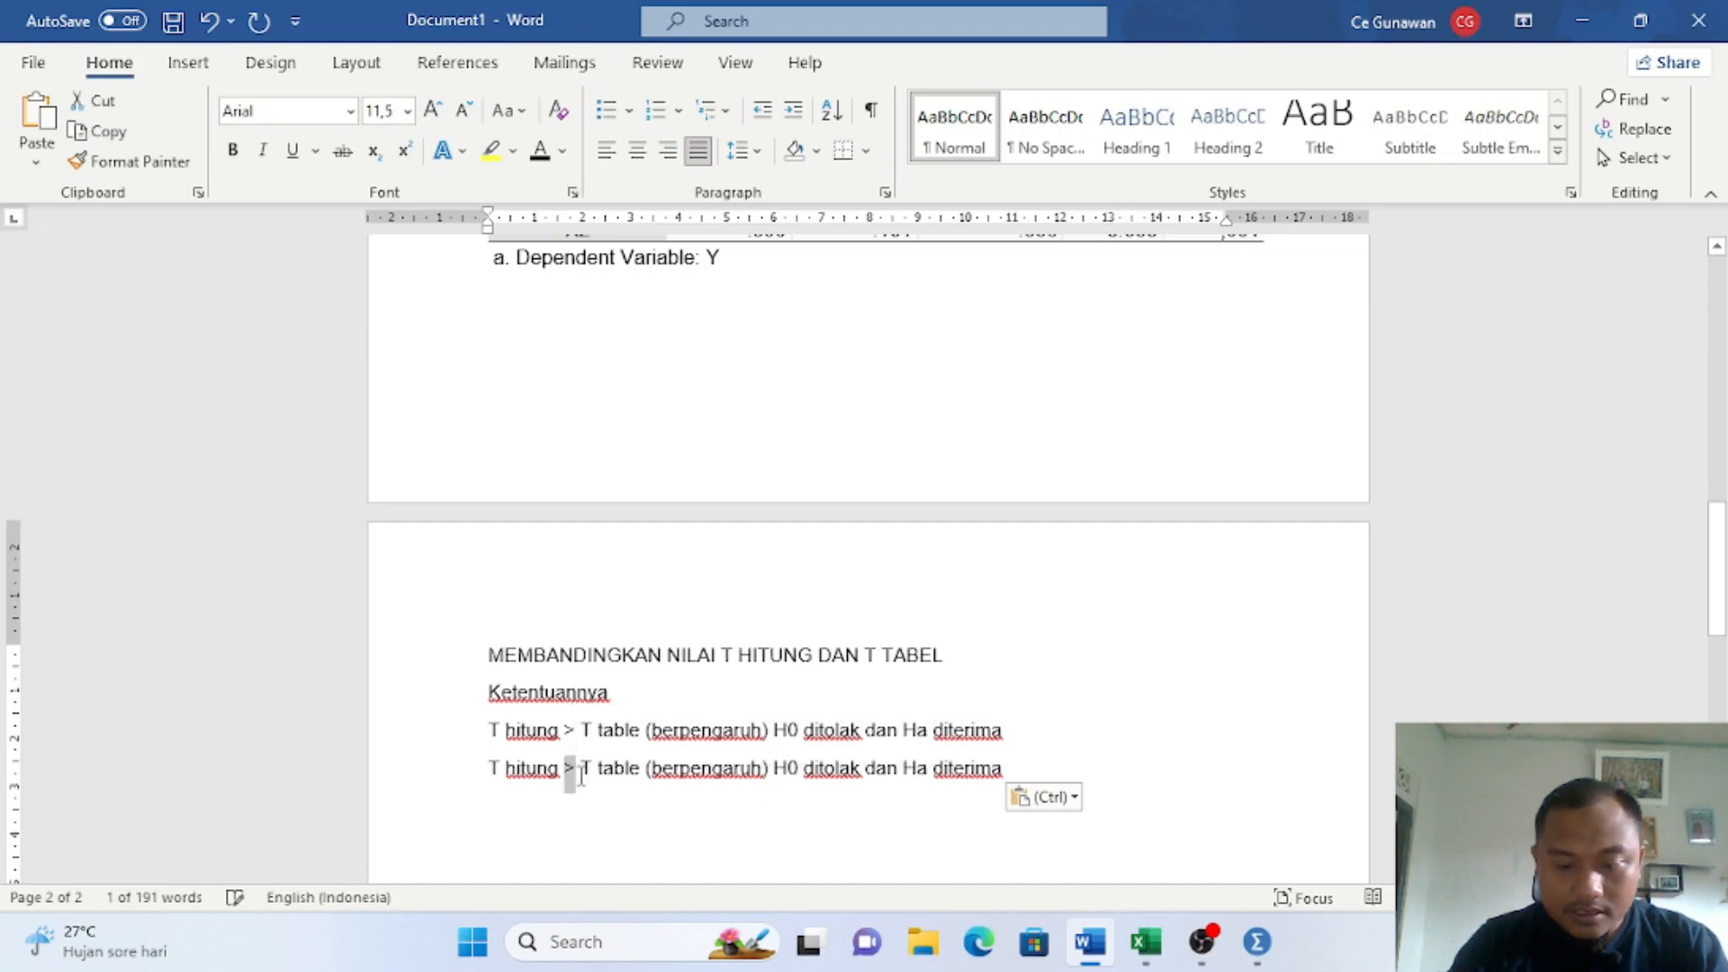
pyautogui.write('<')
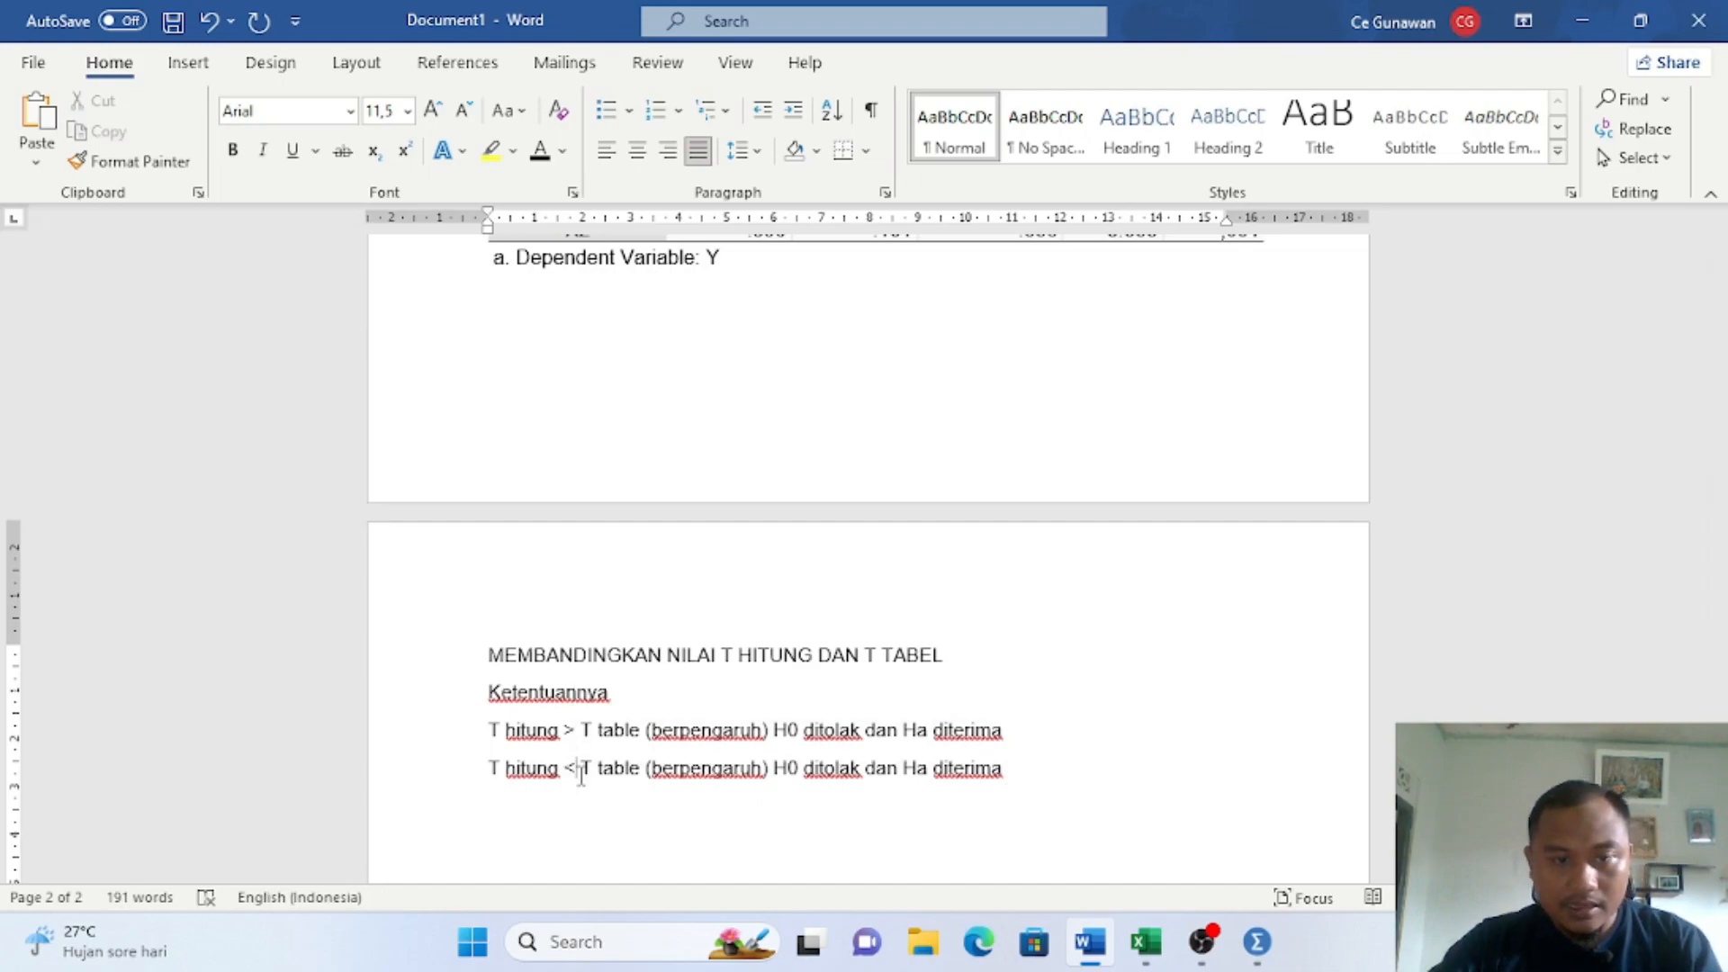
pyautogui.click(650, 770)
pyautogui.write('tidak')
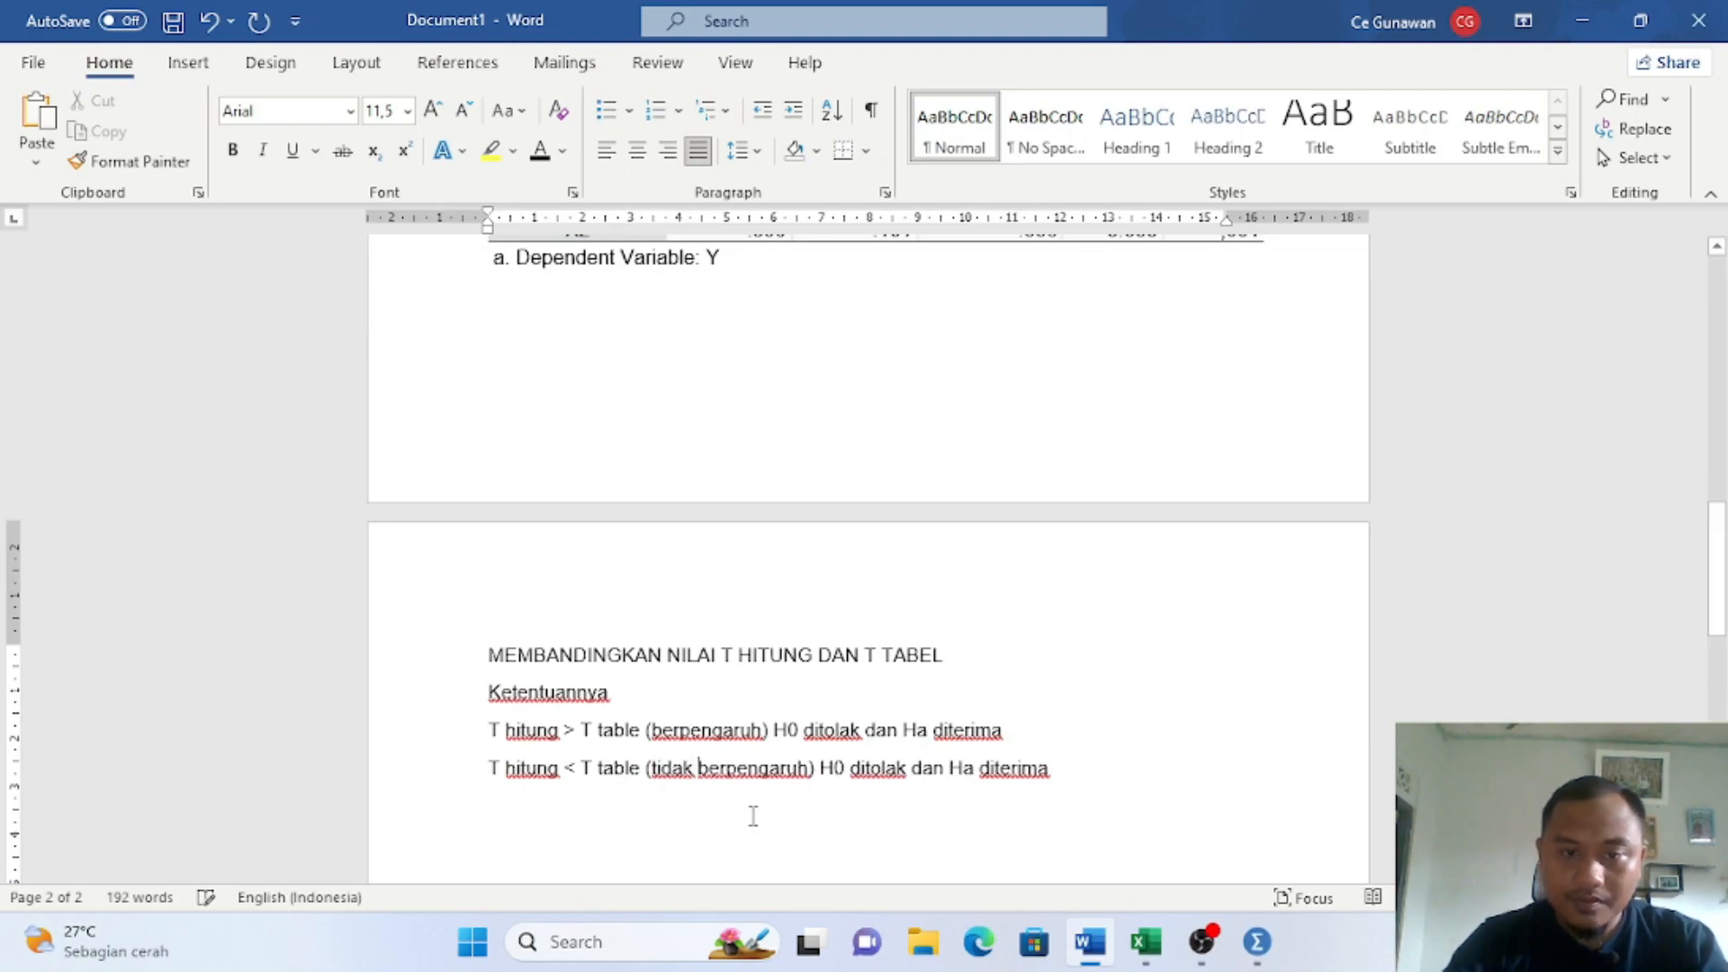
# Step: Change the conclusion of the second rule to "H0 terima dan Ha ditolak"
pyautogui.doubleClick(856, 767)
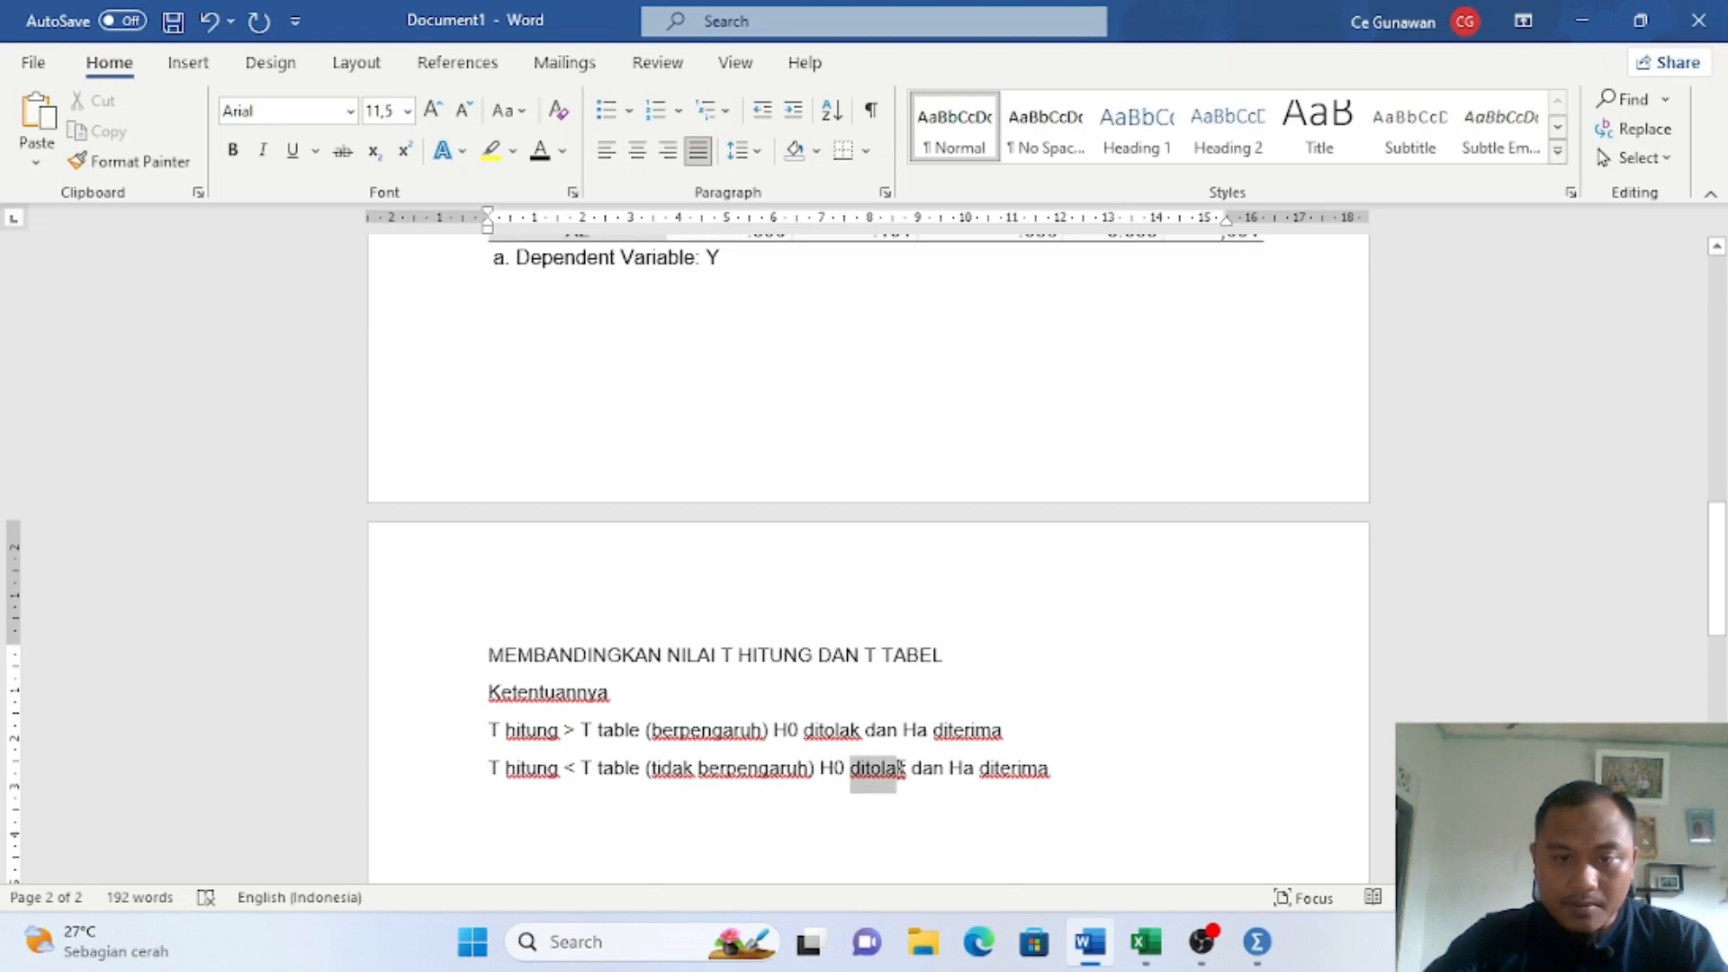
pyautogui.write('terima')
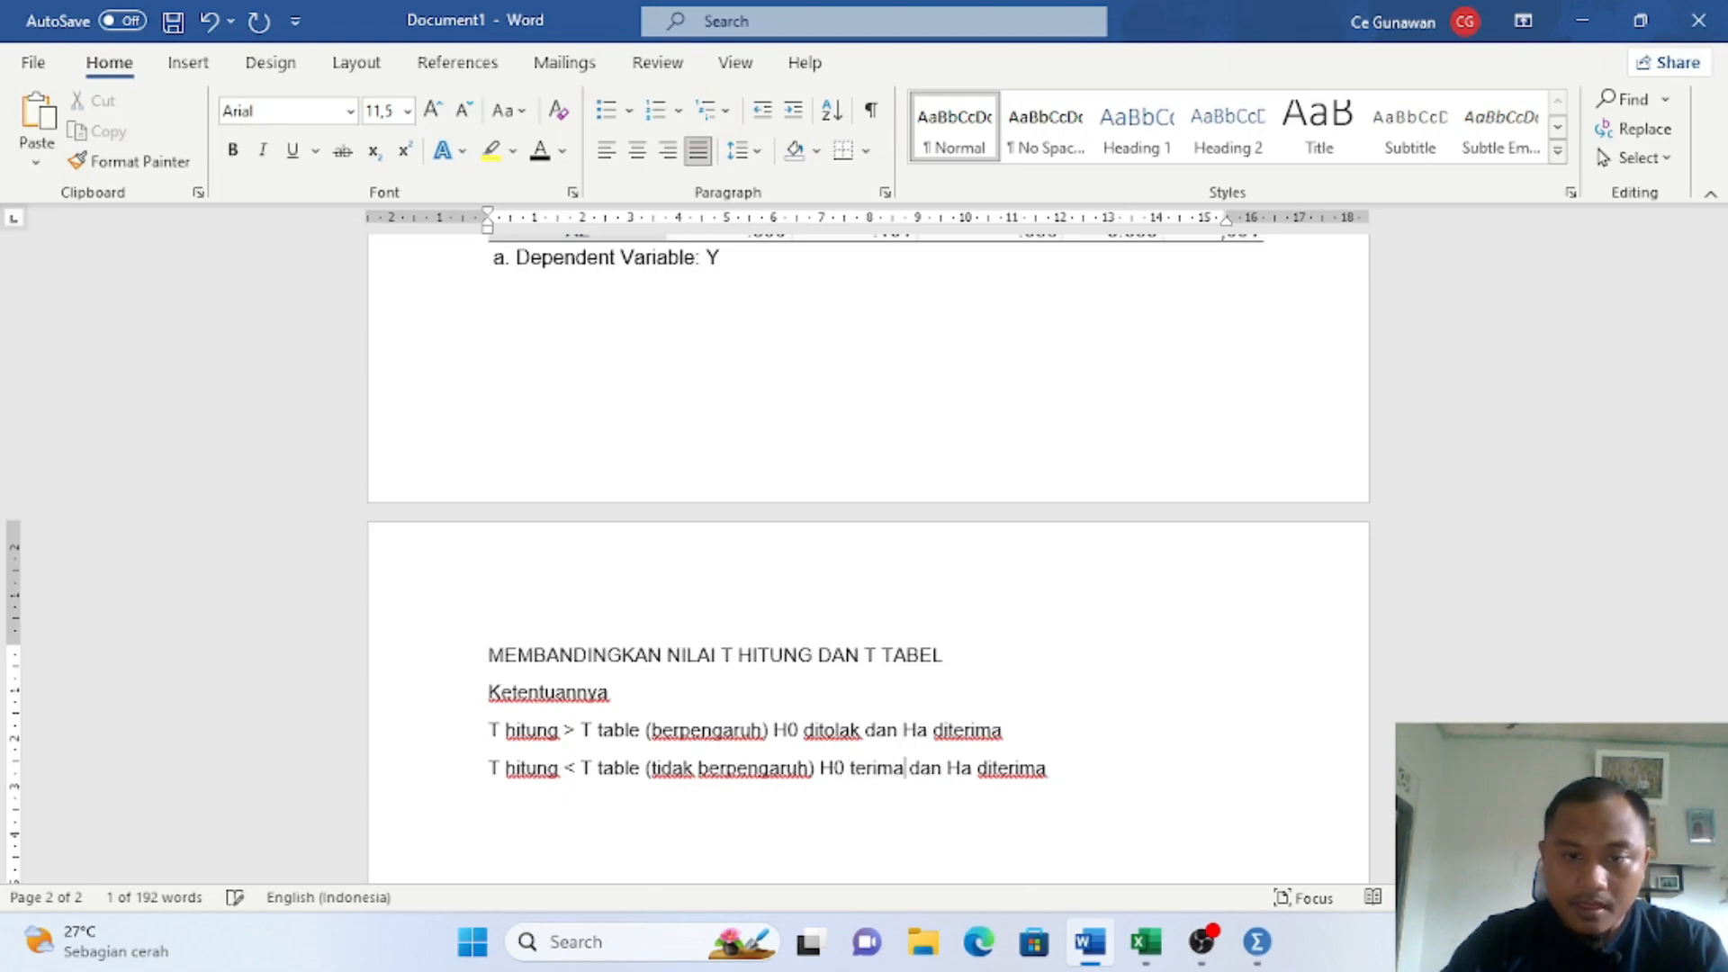
pyautogui.doubleClick(982, 770)
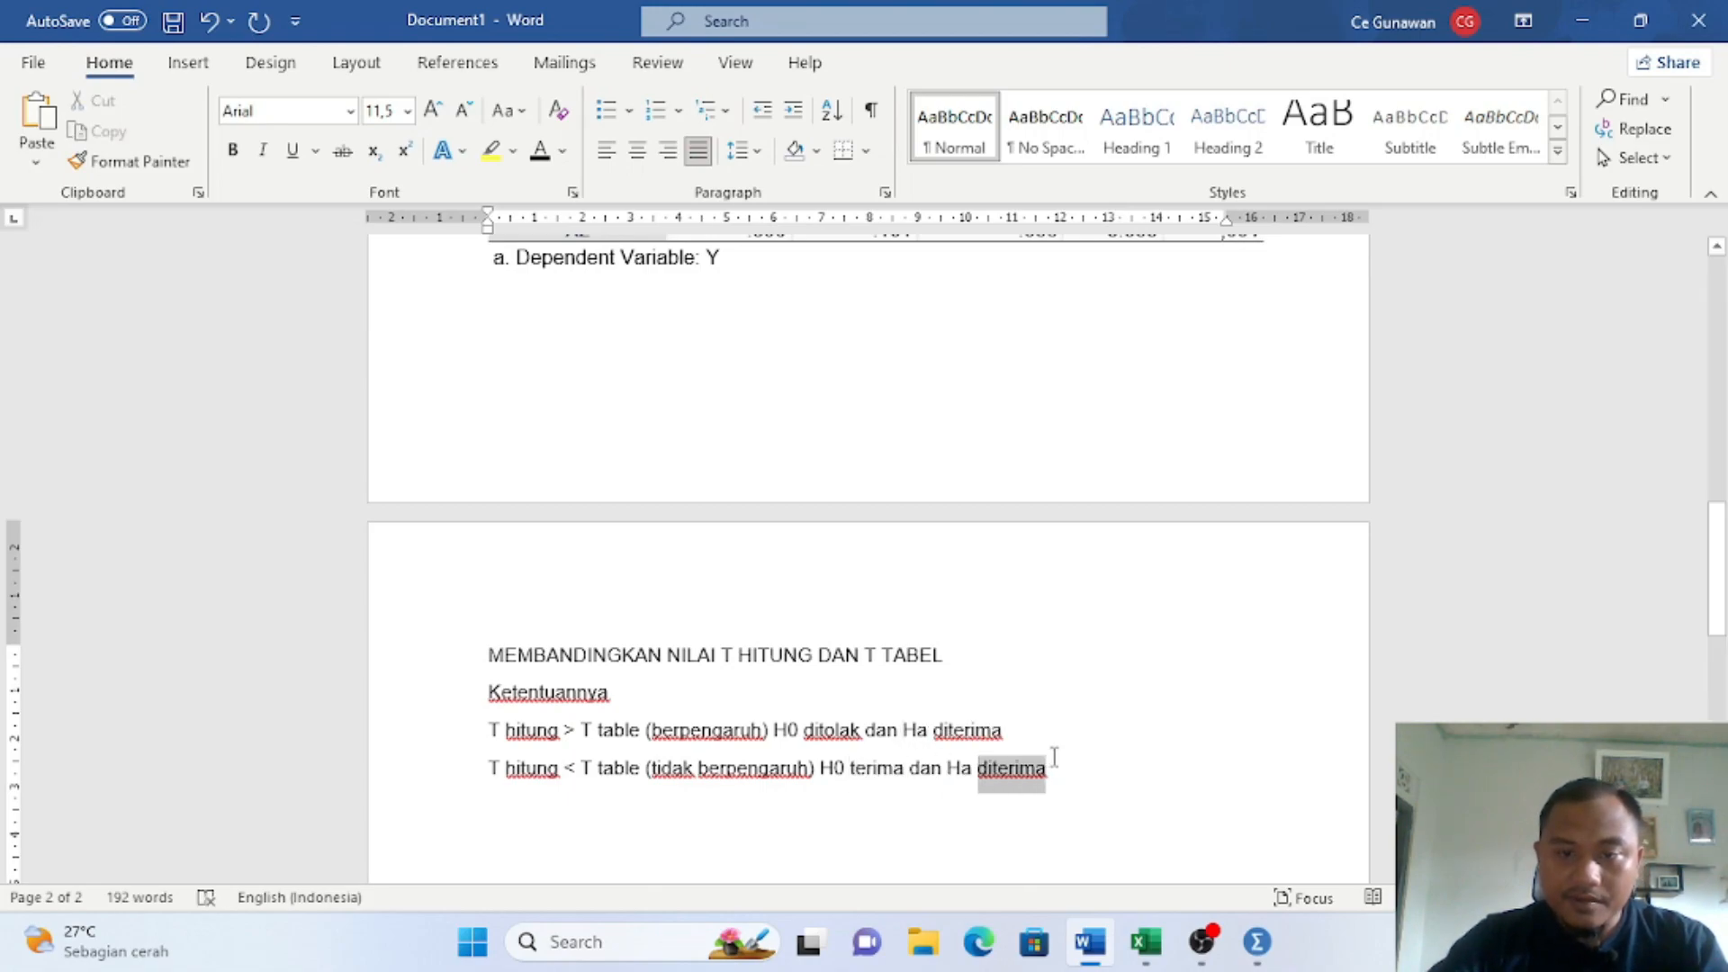
pyautogui.write('ditola')
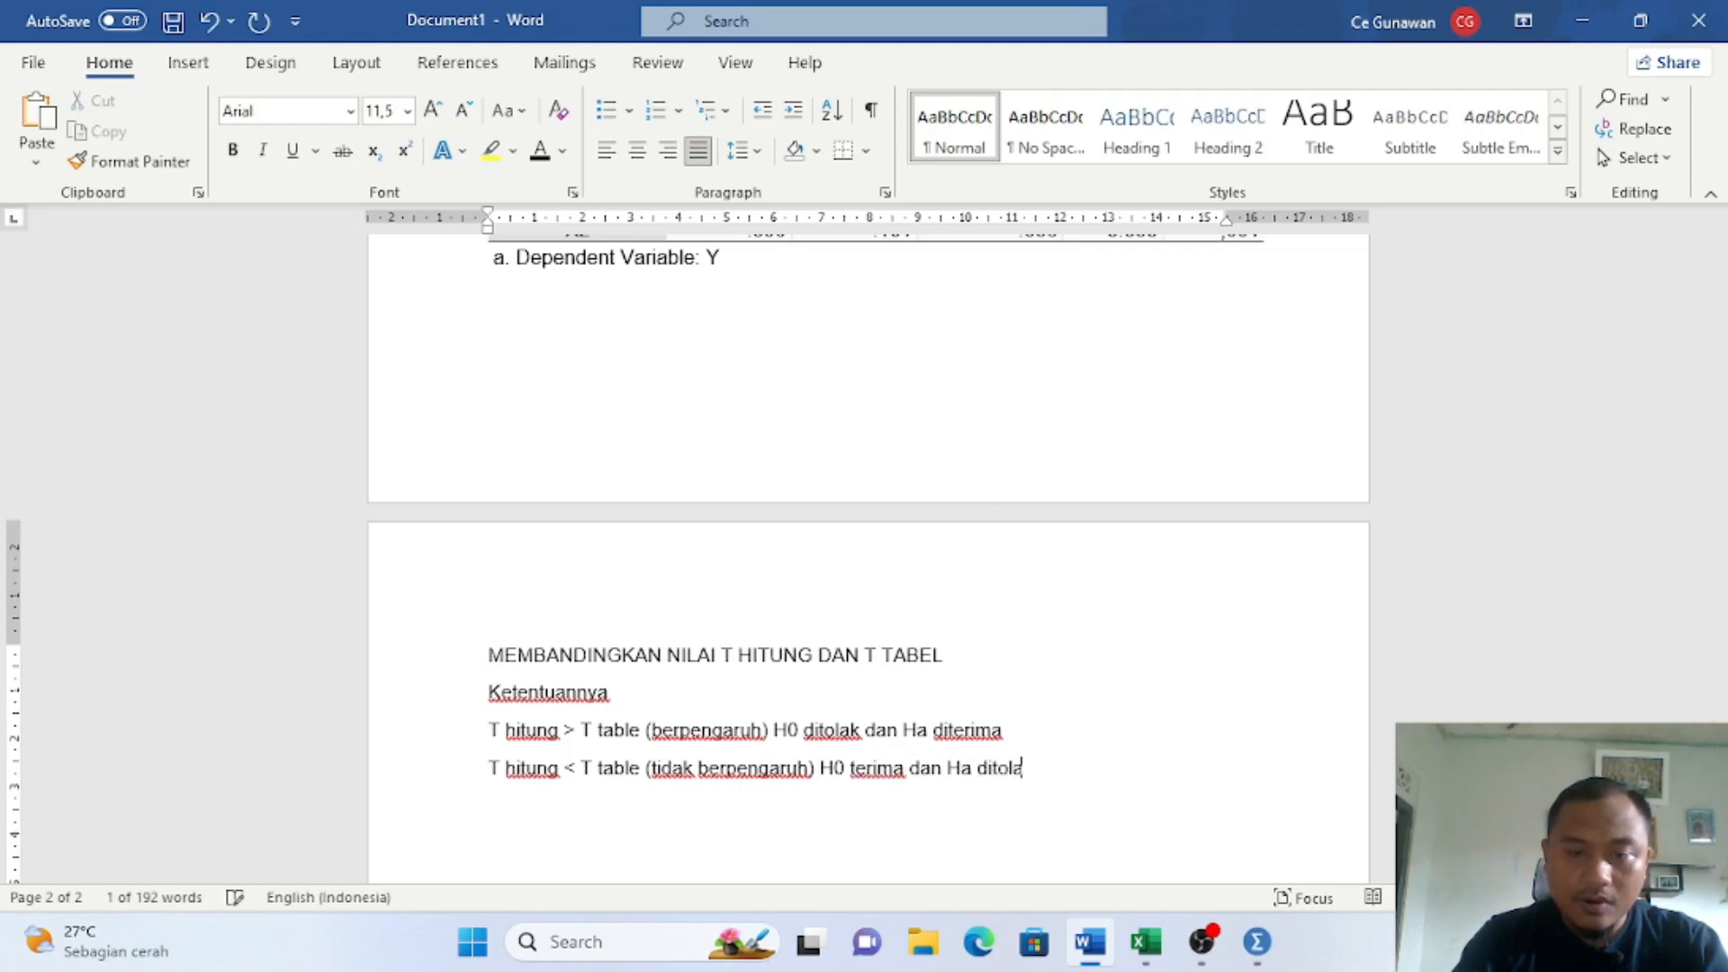
pyautogui.write('k')
pyautogui.press('BackSpace')
pyautogui.write('k')
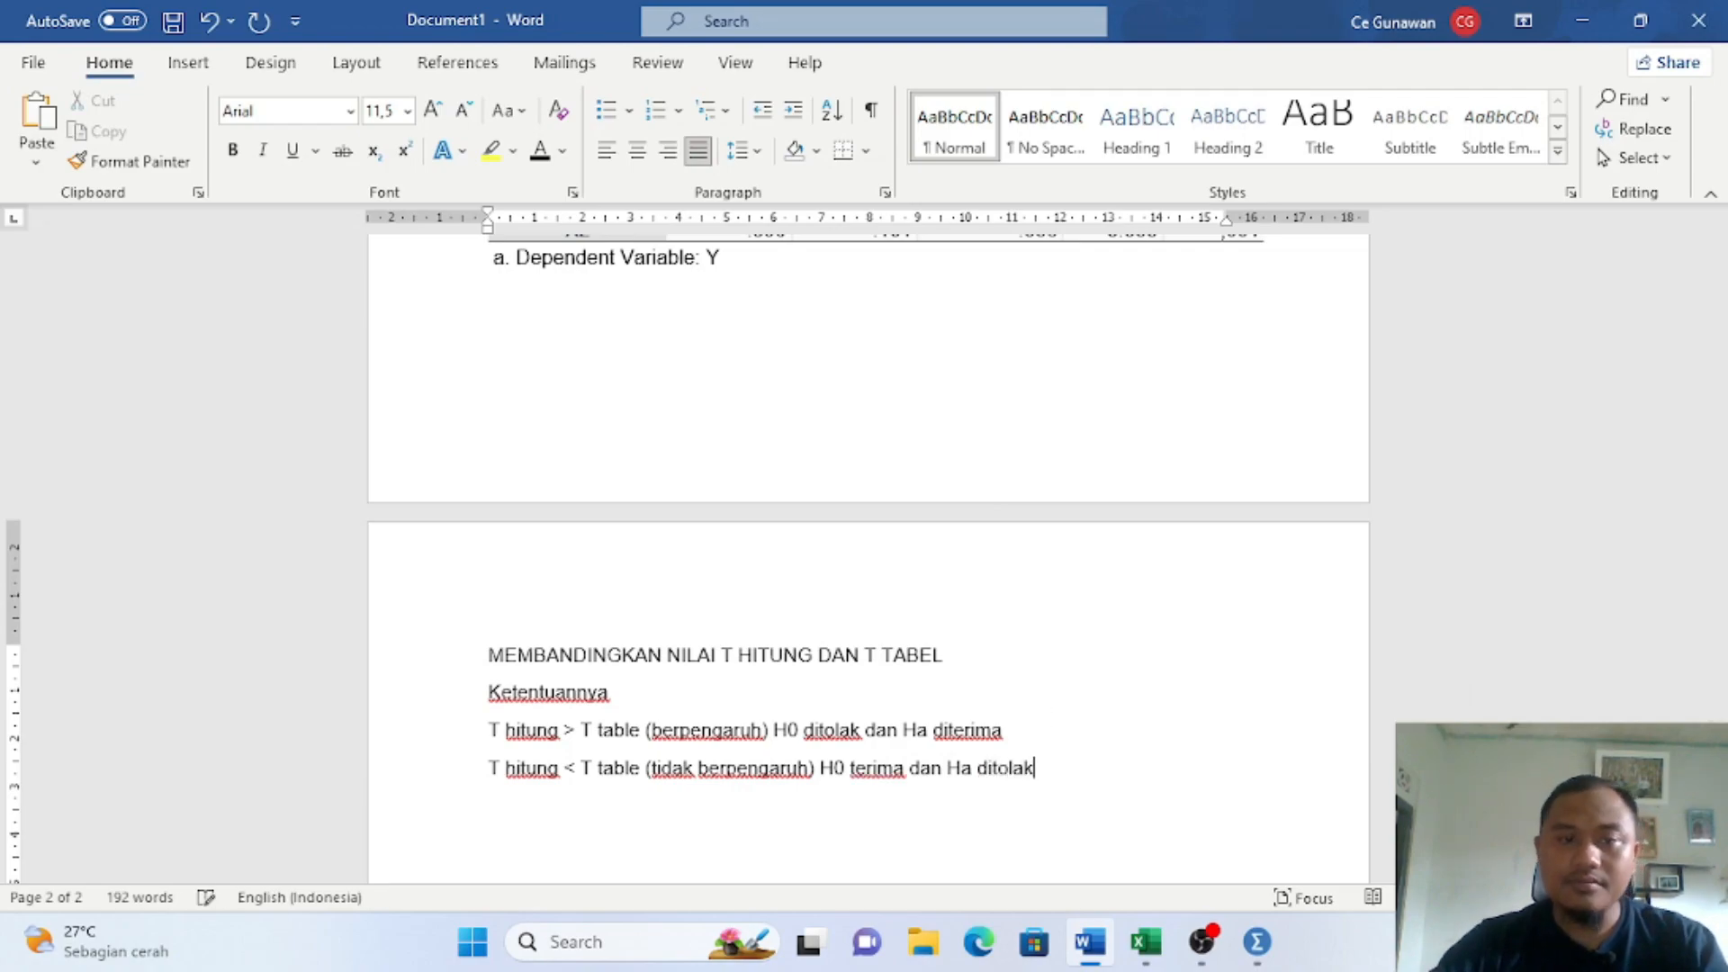
# Step: Highlight the t values of X1 and X2 in the Coefficients table in yellow
pyautogui.scroll(-3, 1075, 666)
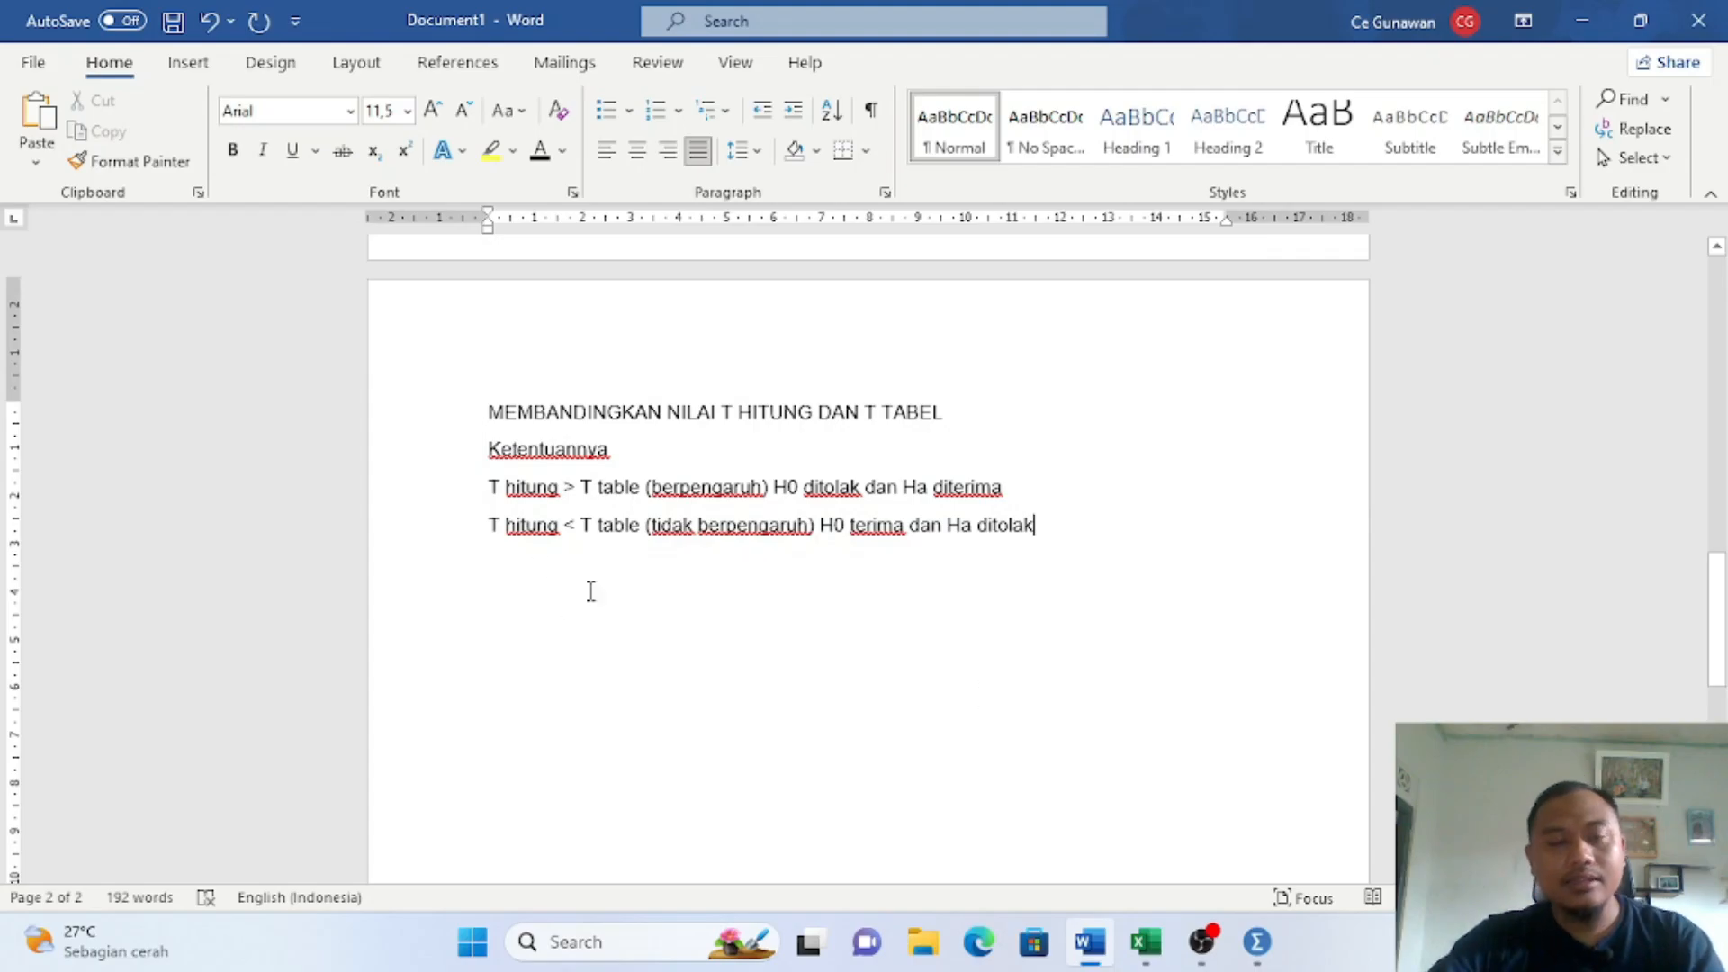
pyautogui.scroll(5, 644, 619)
pyautogui.scroll(-3, 653, 614)
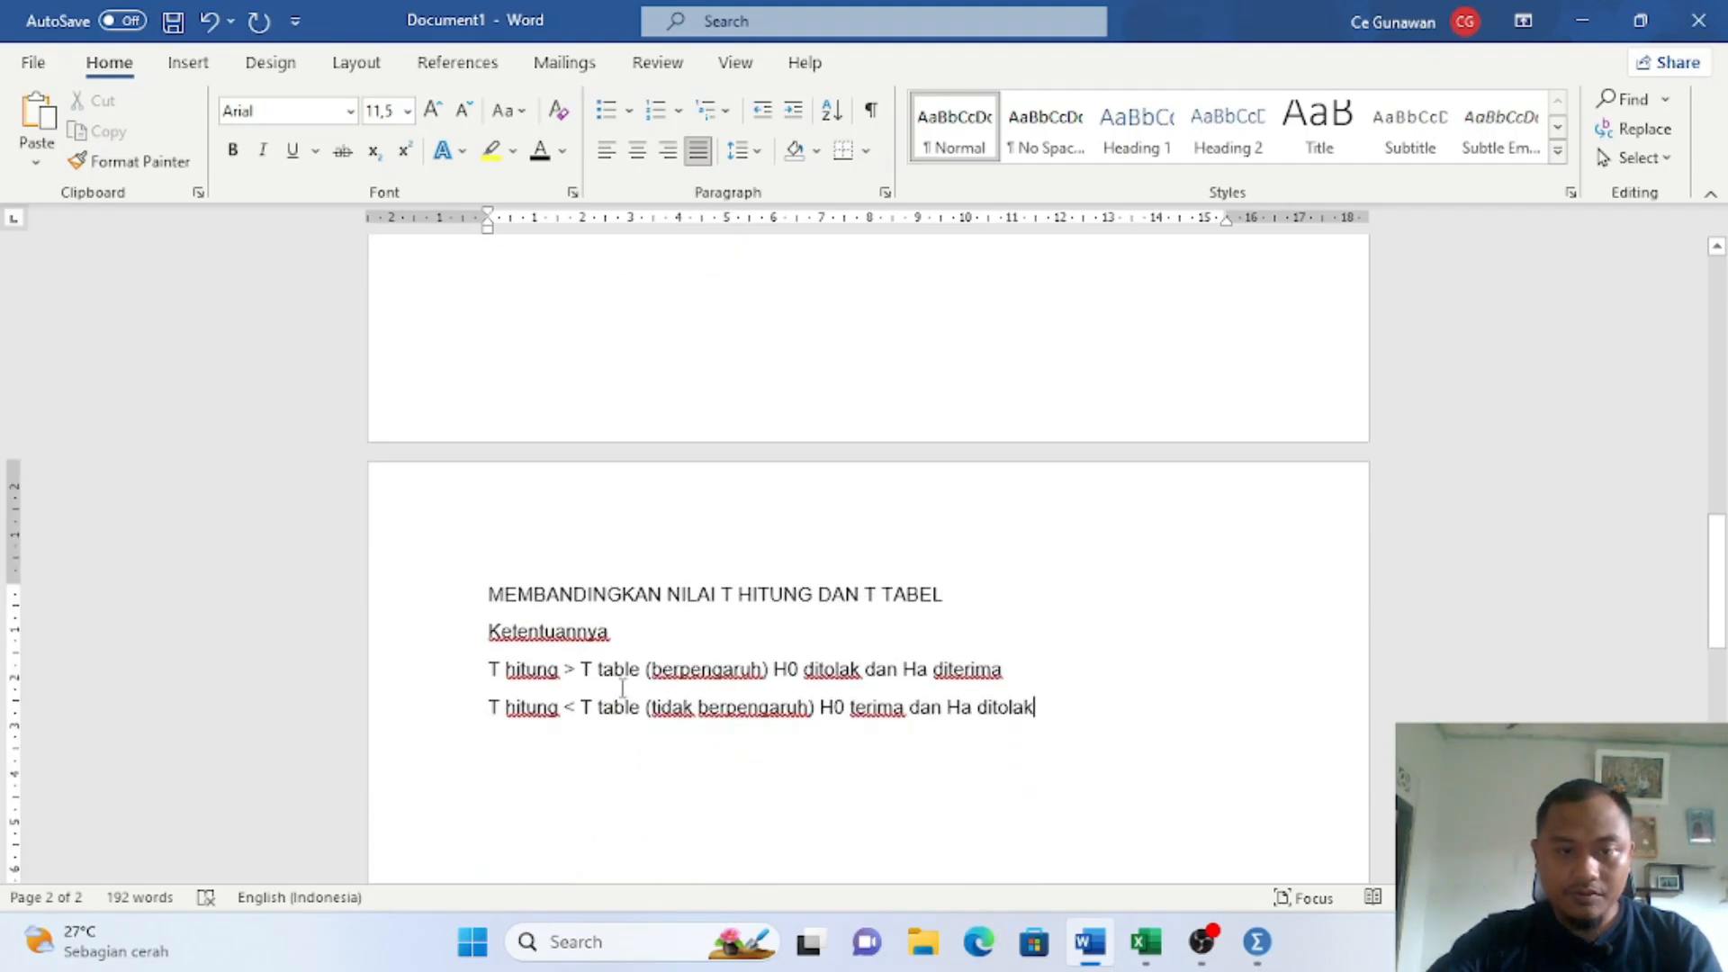
pyautogui.scroll(2, 791, 702)
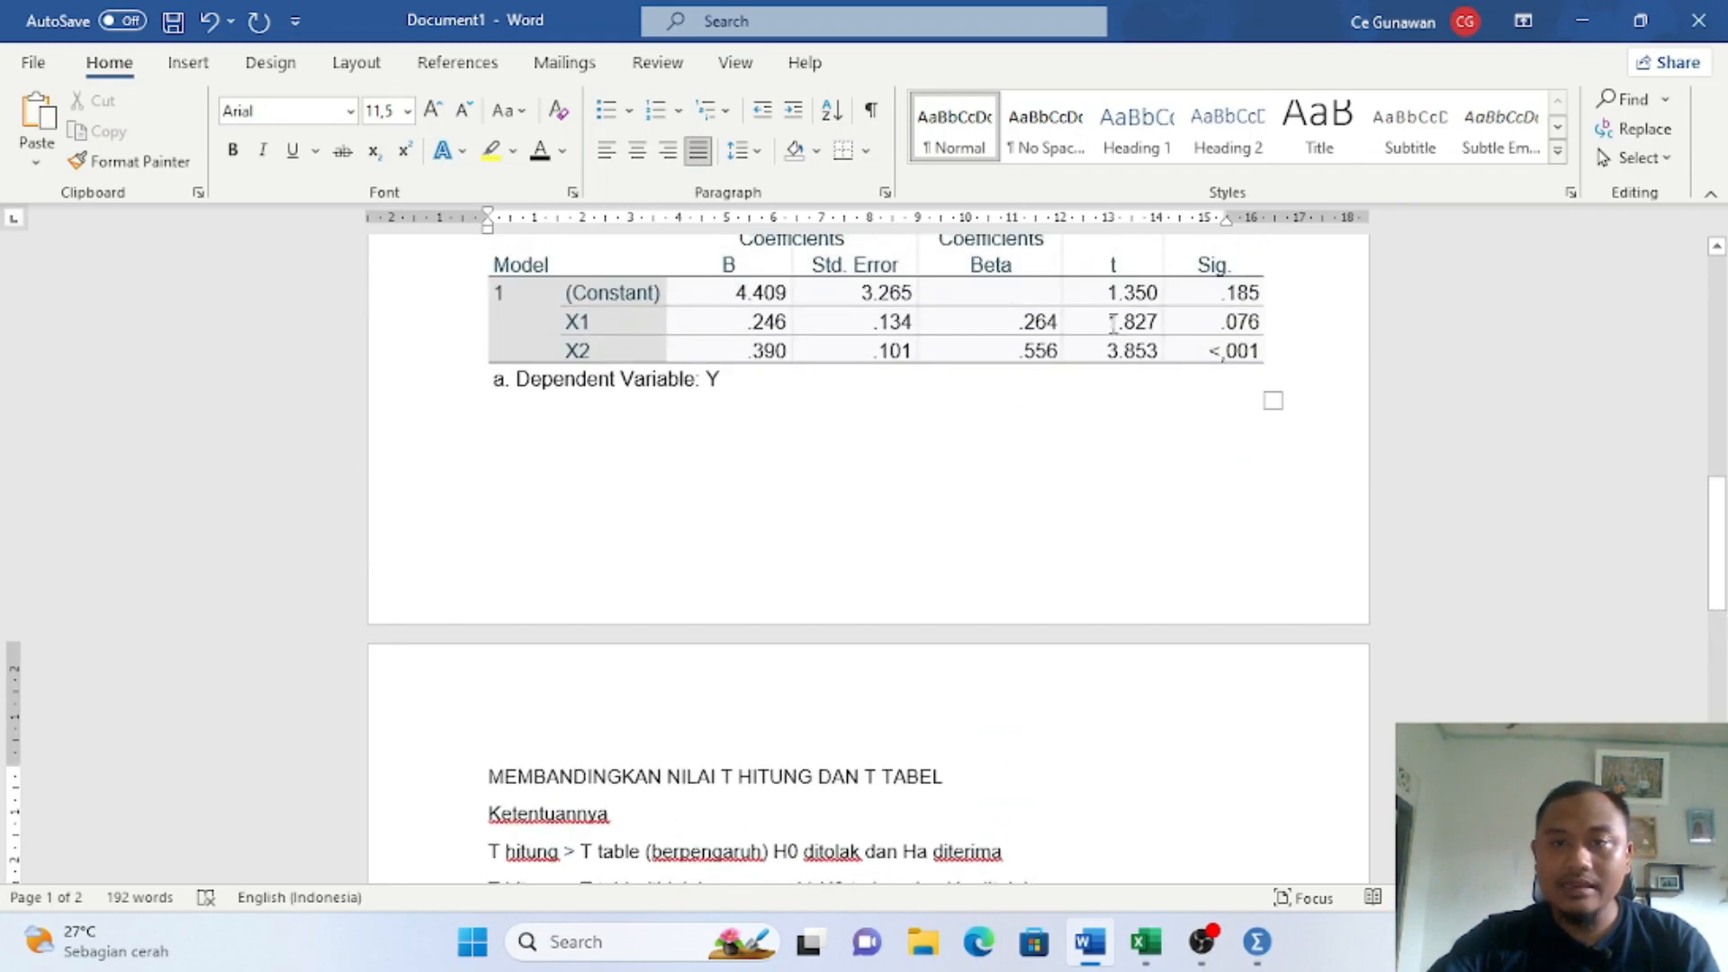
pyautogui.moveTo(1112, 322); pyautogui.dragTo(1125, 352)
pyautogui.scroll(1, 1117, 479)
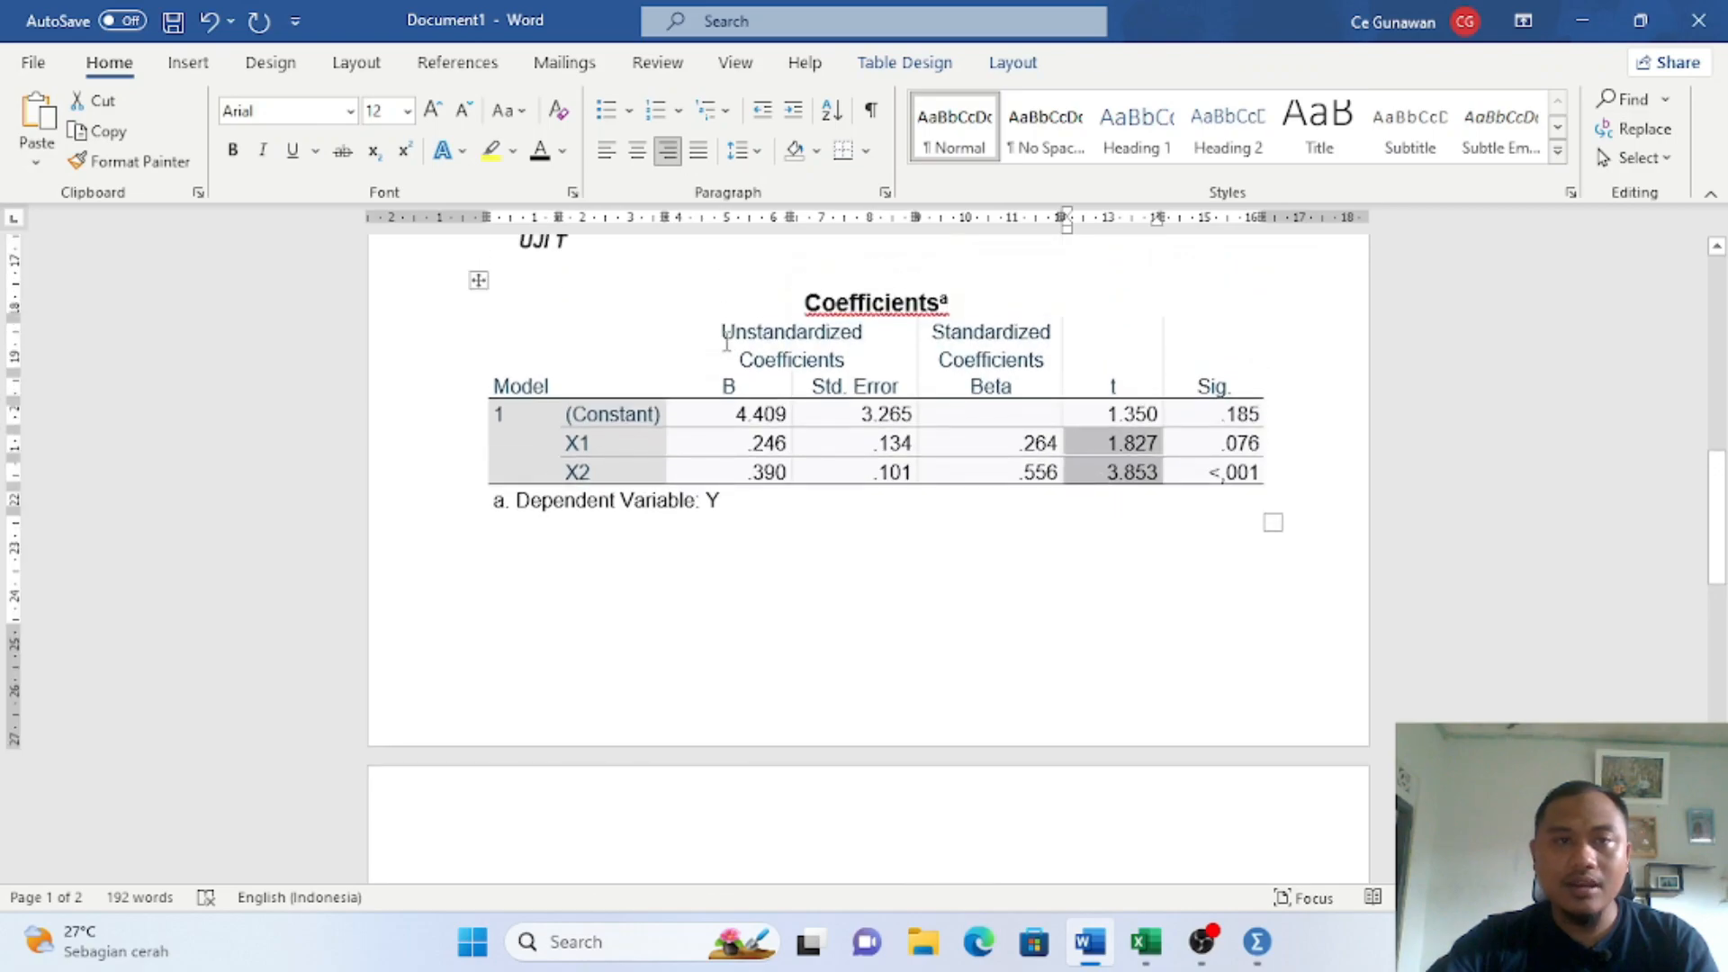
pyautogui.click(491, 151)
pyautogui.scroll(-3, 910, 594)
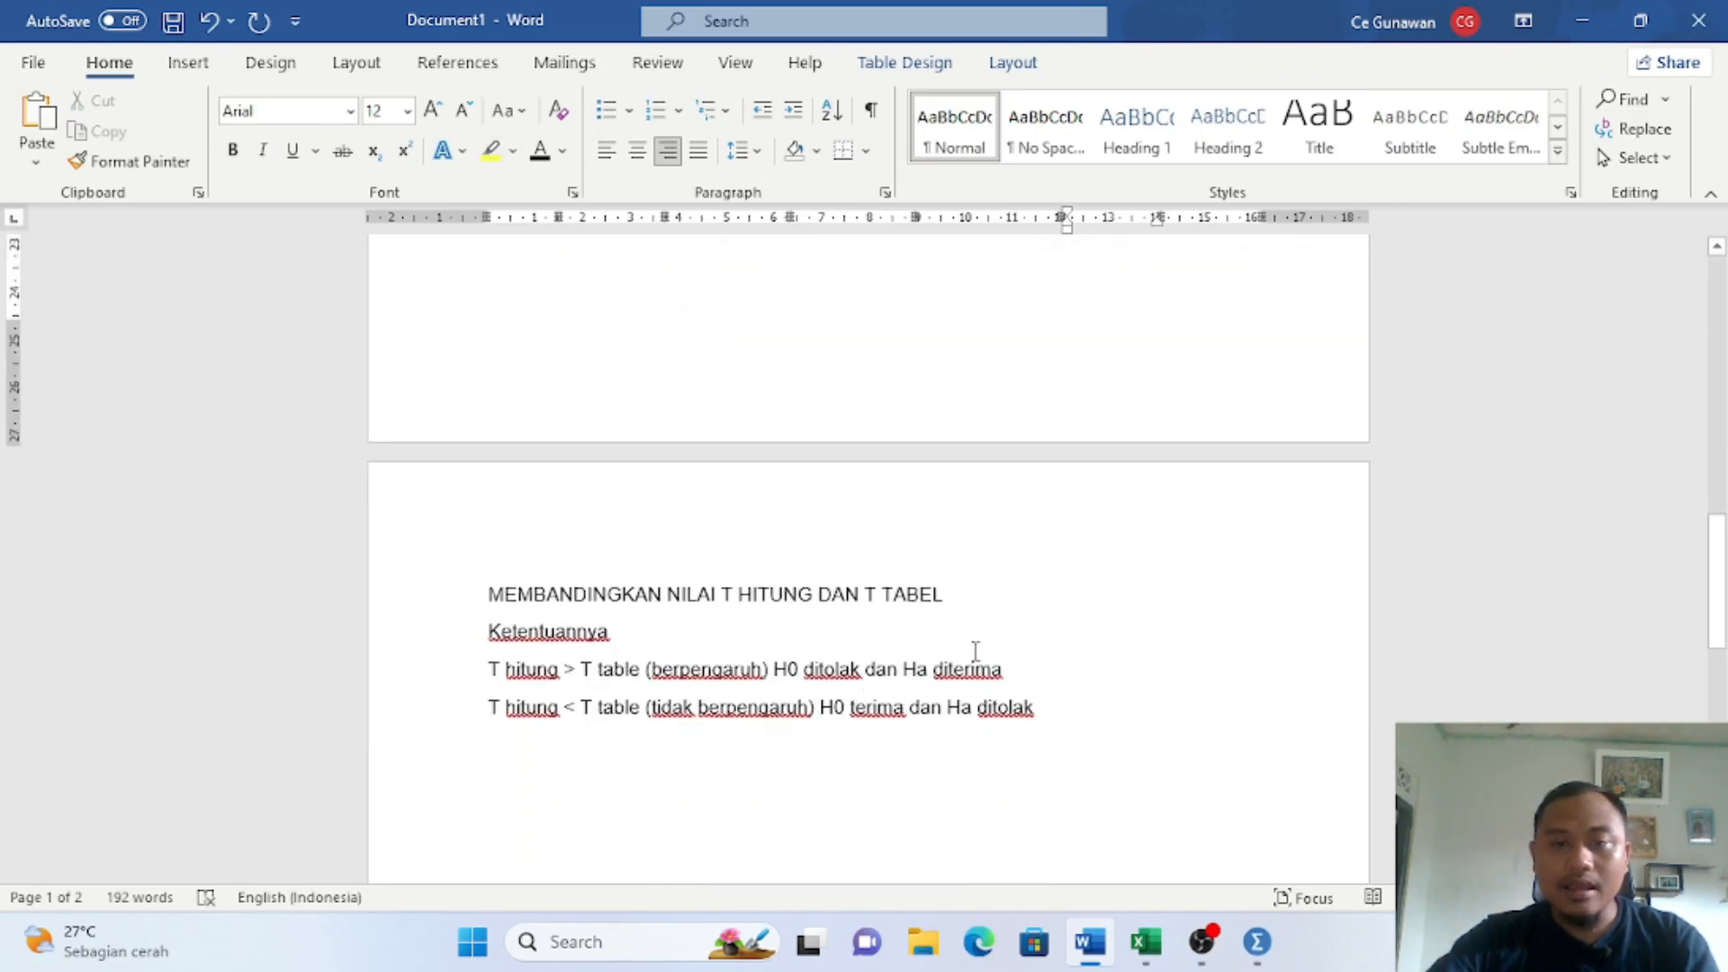
pyautogui.scroll(4, 798, 586)
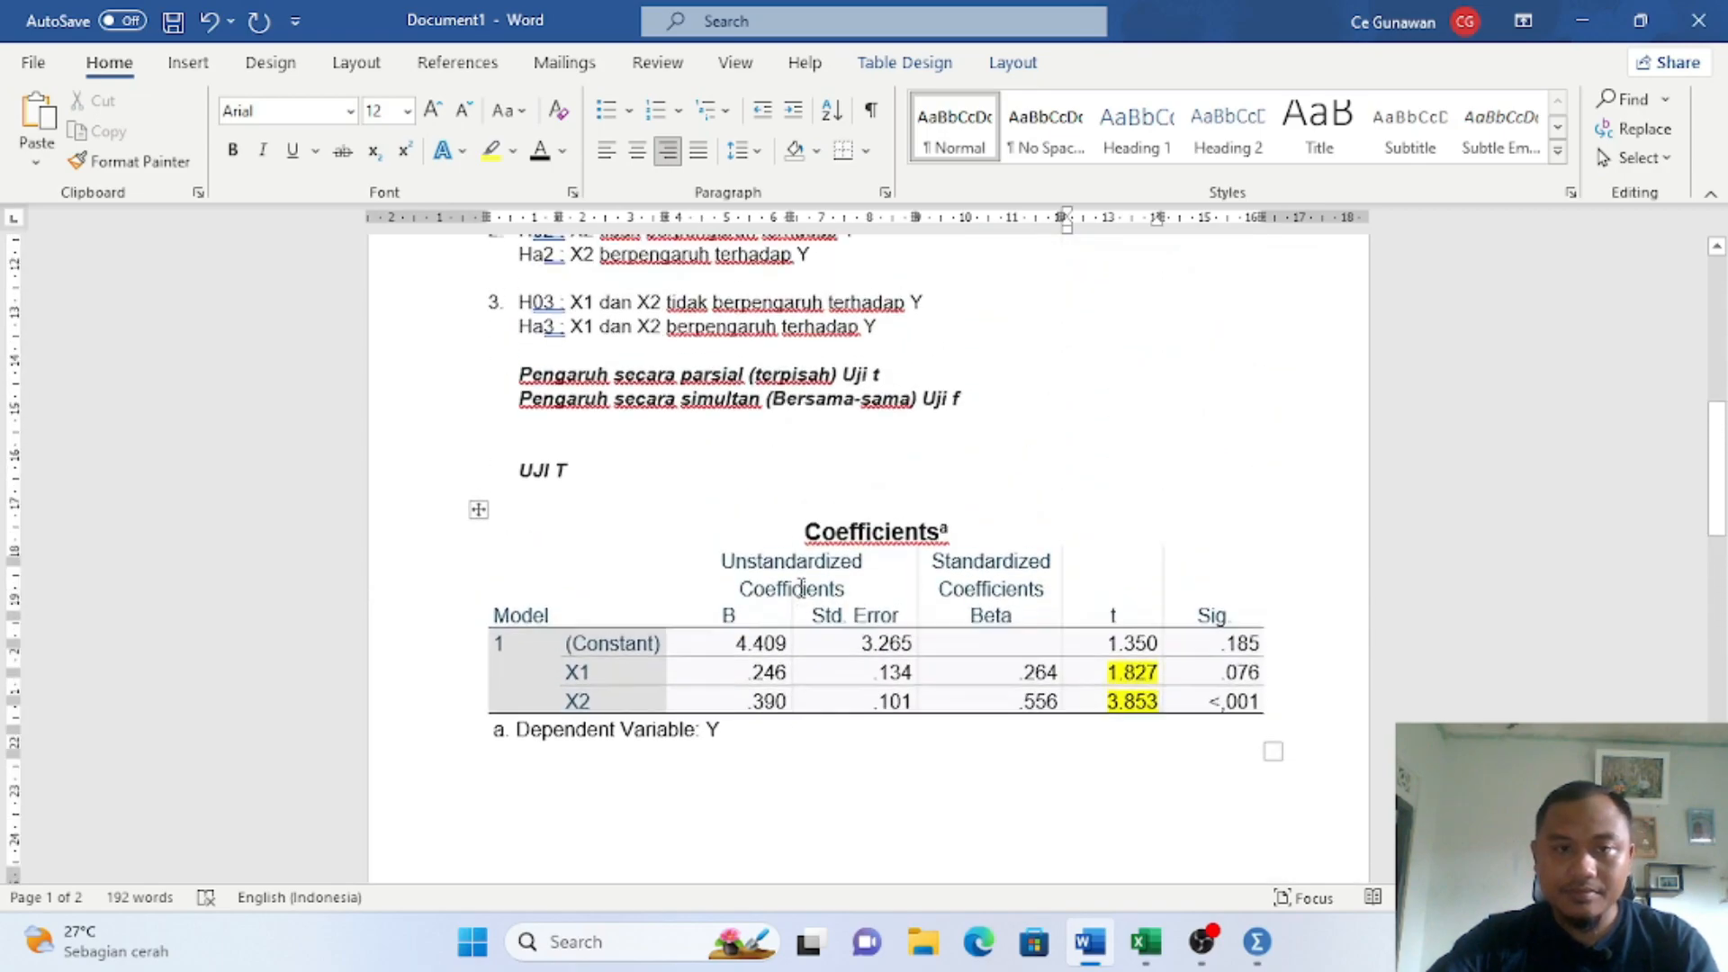
# Step: Review the hypotheses, the highlighted t values in the Coefficients table and the T hitung versus T table rules
pyautogui.scroll(3, 801, 587)
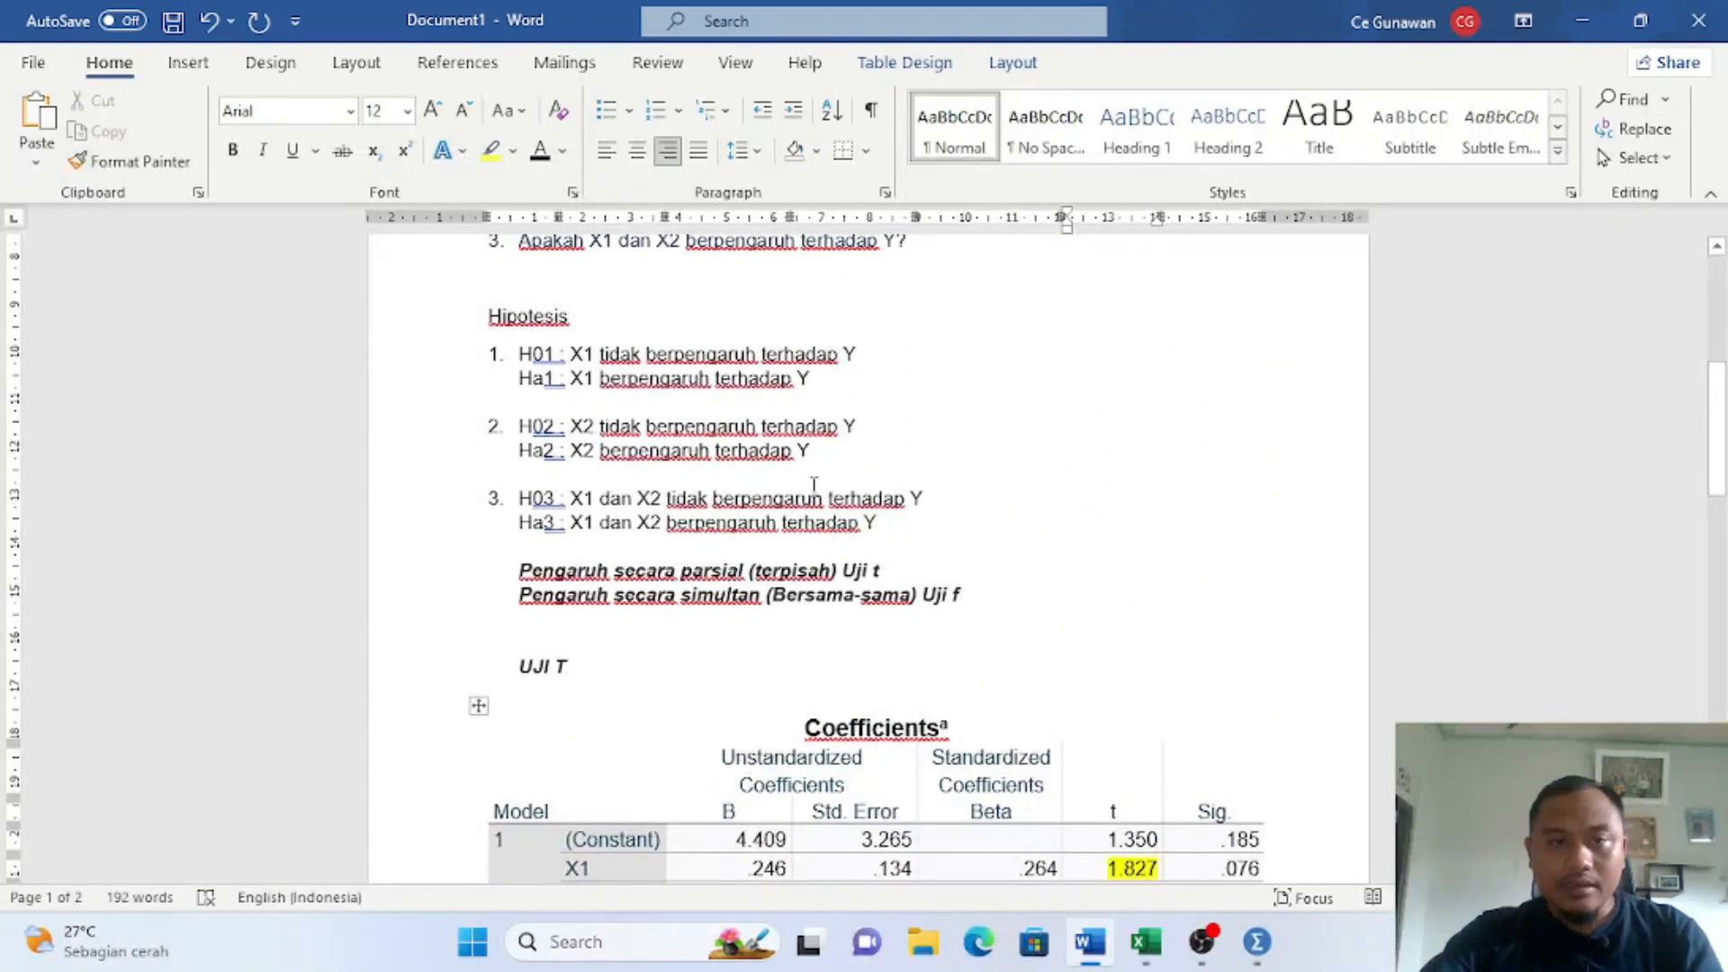
pyautogui.scroll(-3, 765, 513)
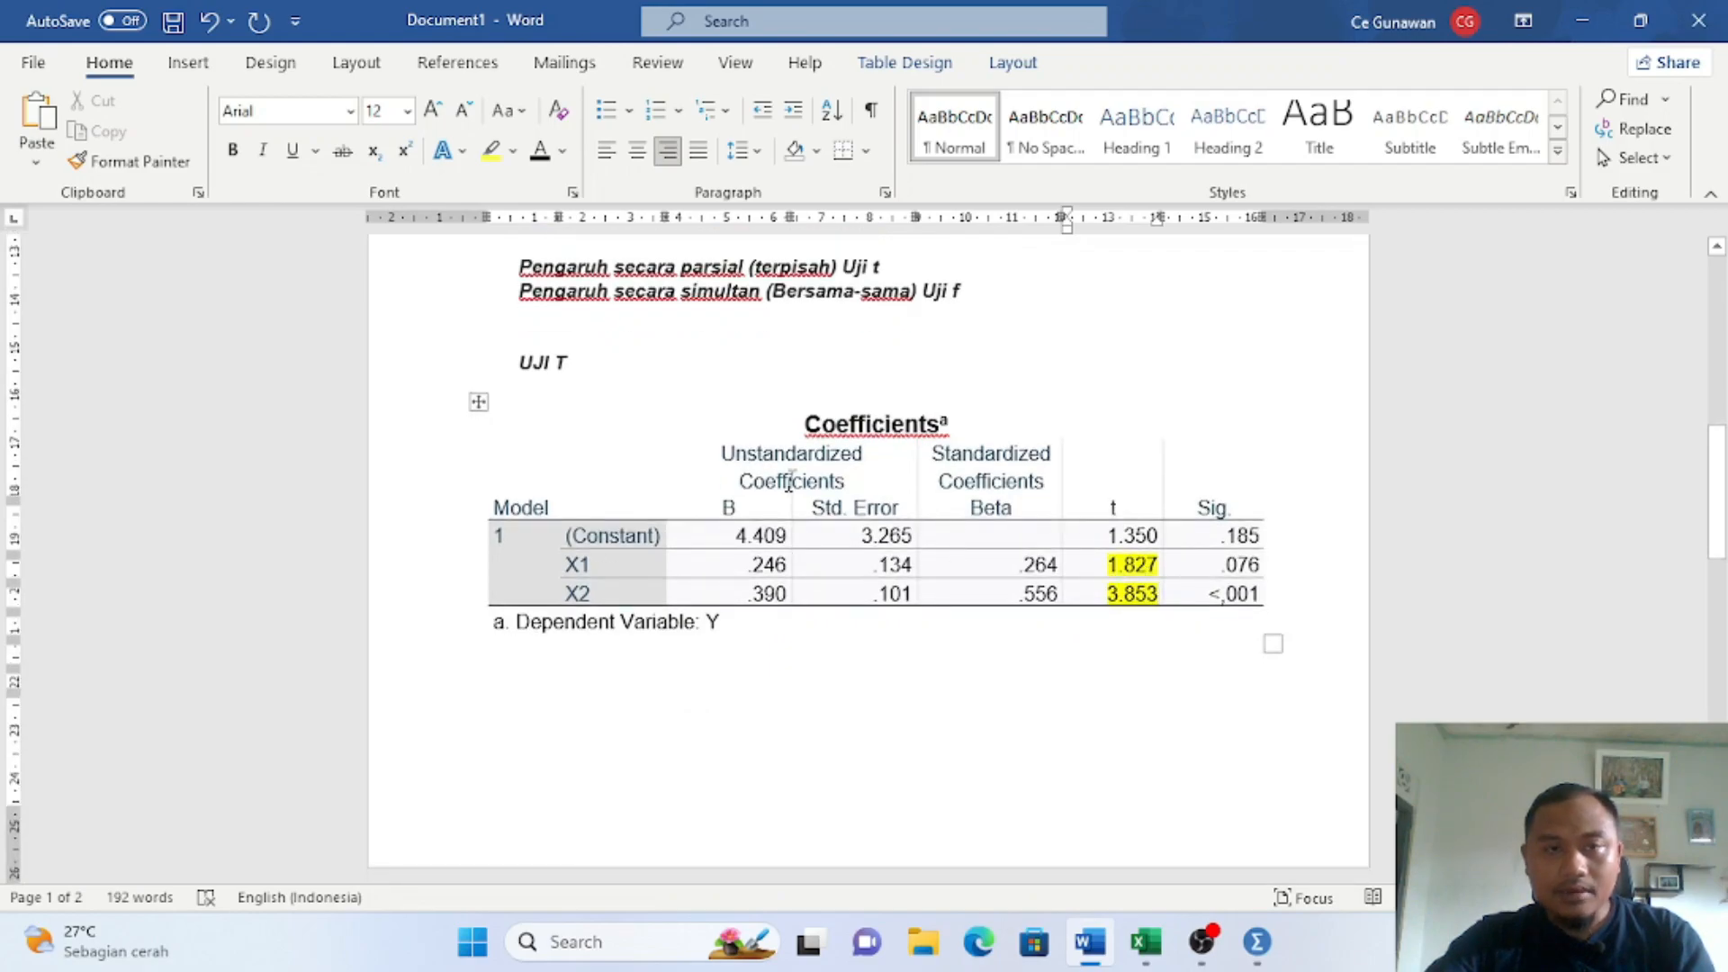
pyautogui.scroll(3, 1150, 573)
pyautogui.scroll(-5, 1045, 571)
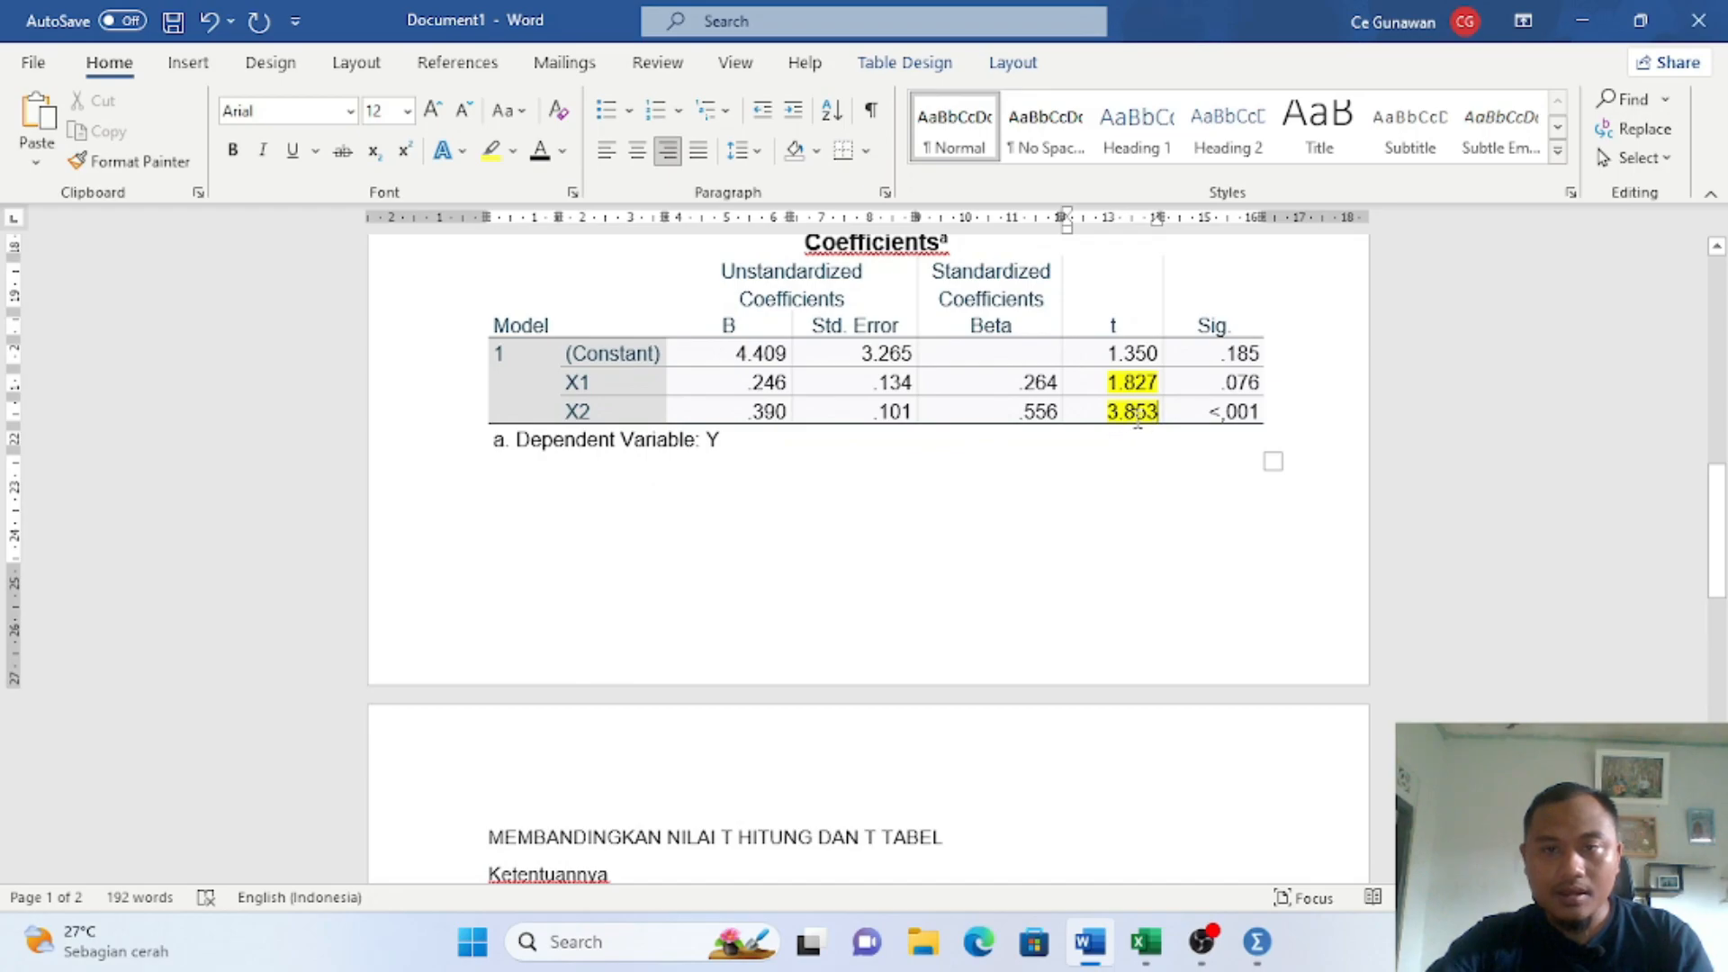
pyautogui.click(1137, 413)
pyautogui.scroll(-3, 1116, 469)
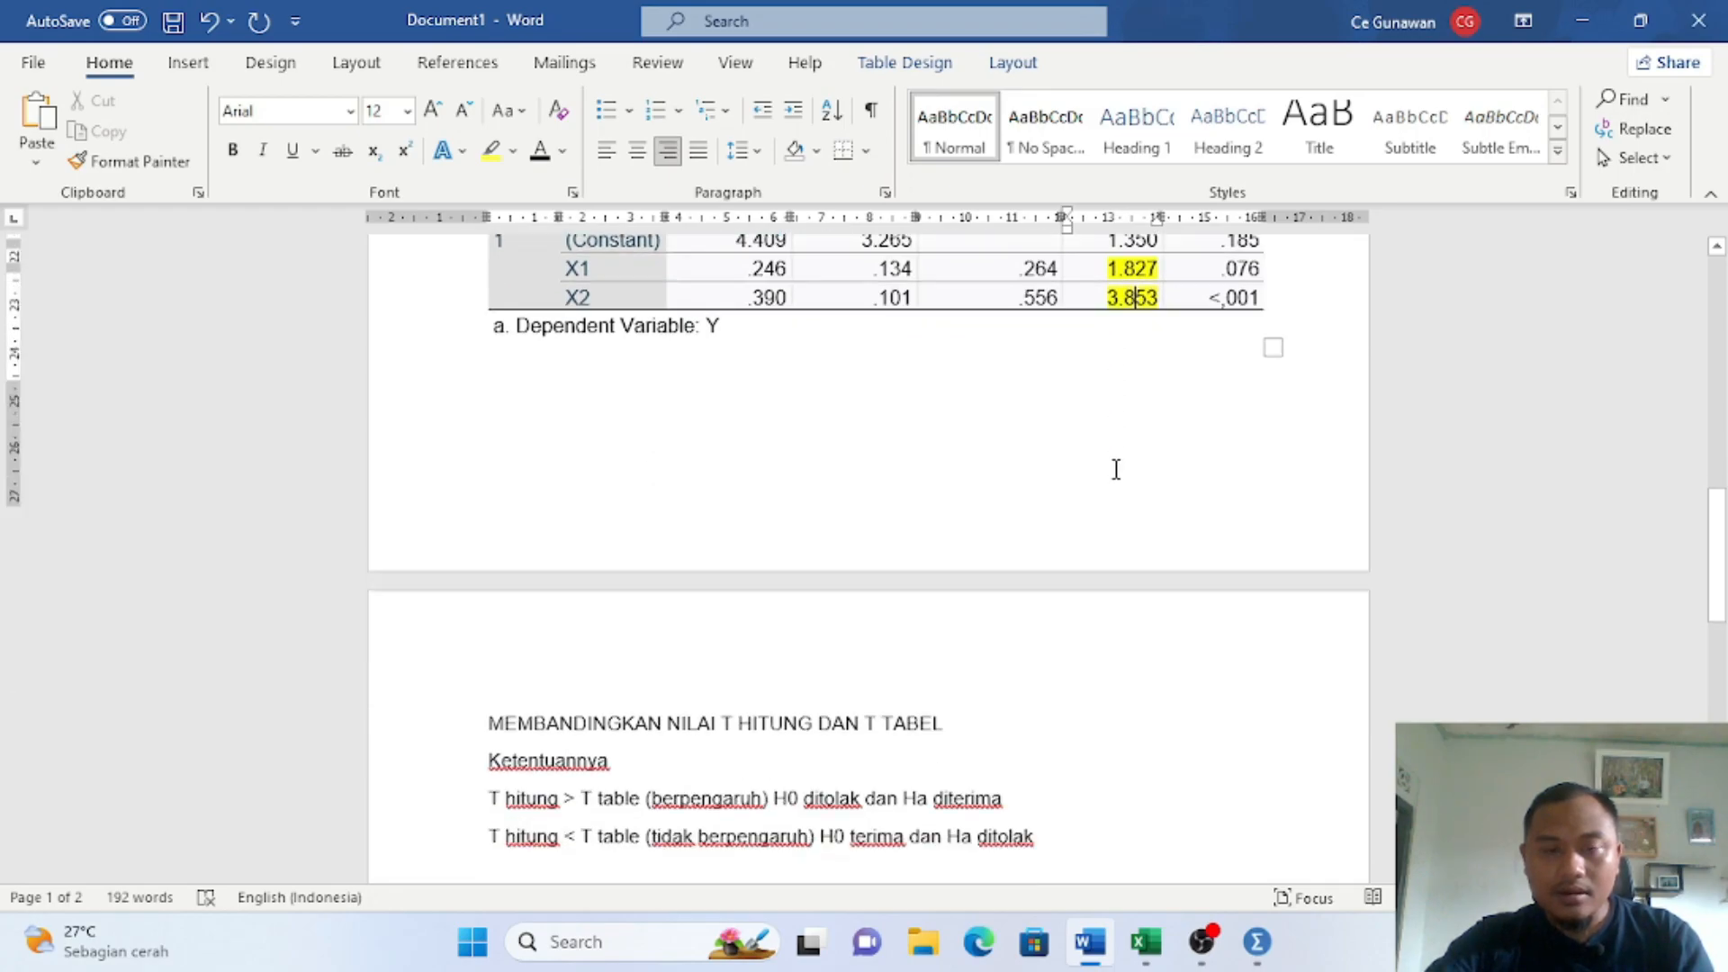
pyautogui.scroll(10, 1052, 612)
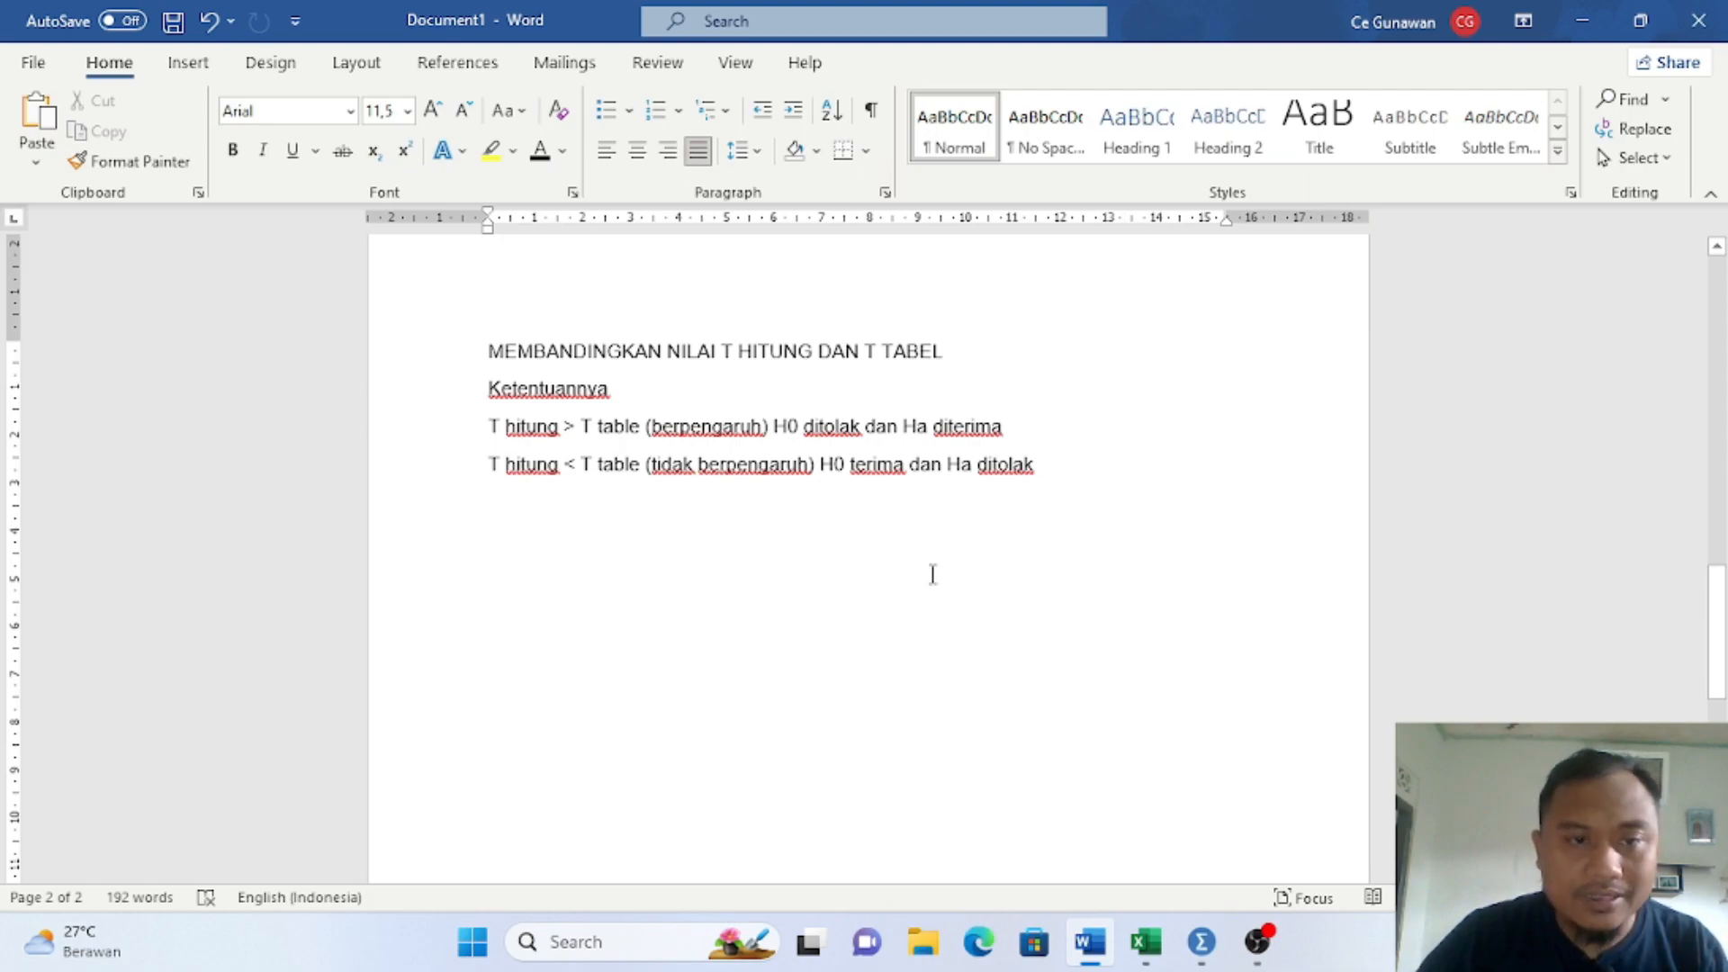
# Step: Copy the H01 and Ha1 hypotheses for X1 below the T hitung and T table rules and remove the list number
pyautogui.scroll(10, 932, 574)
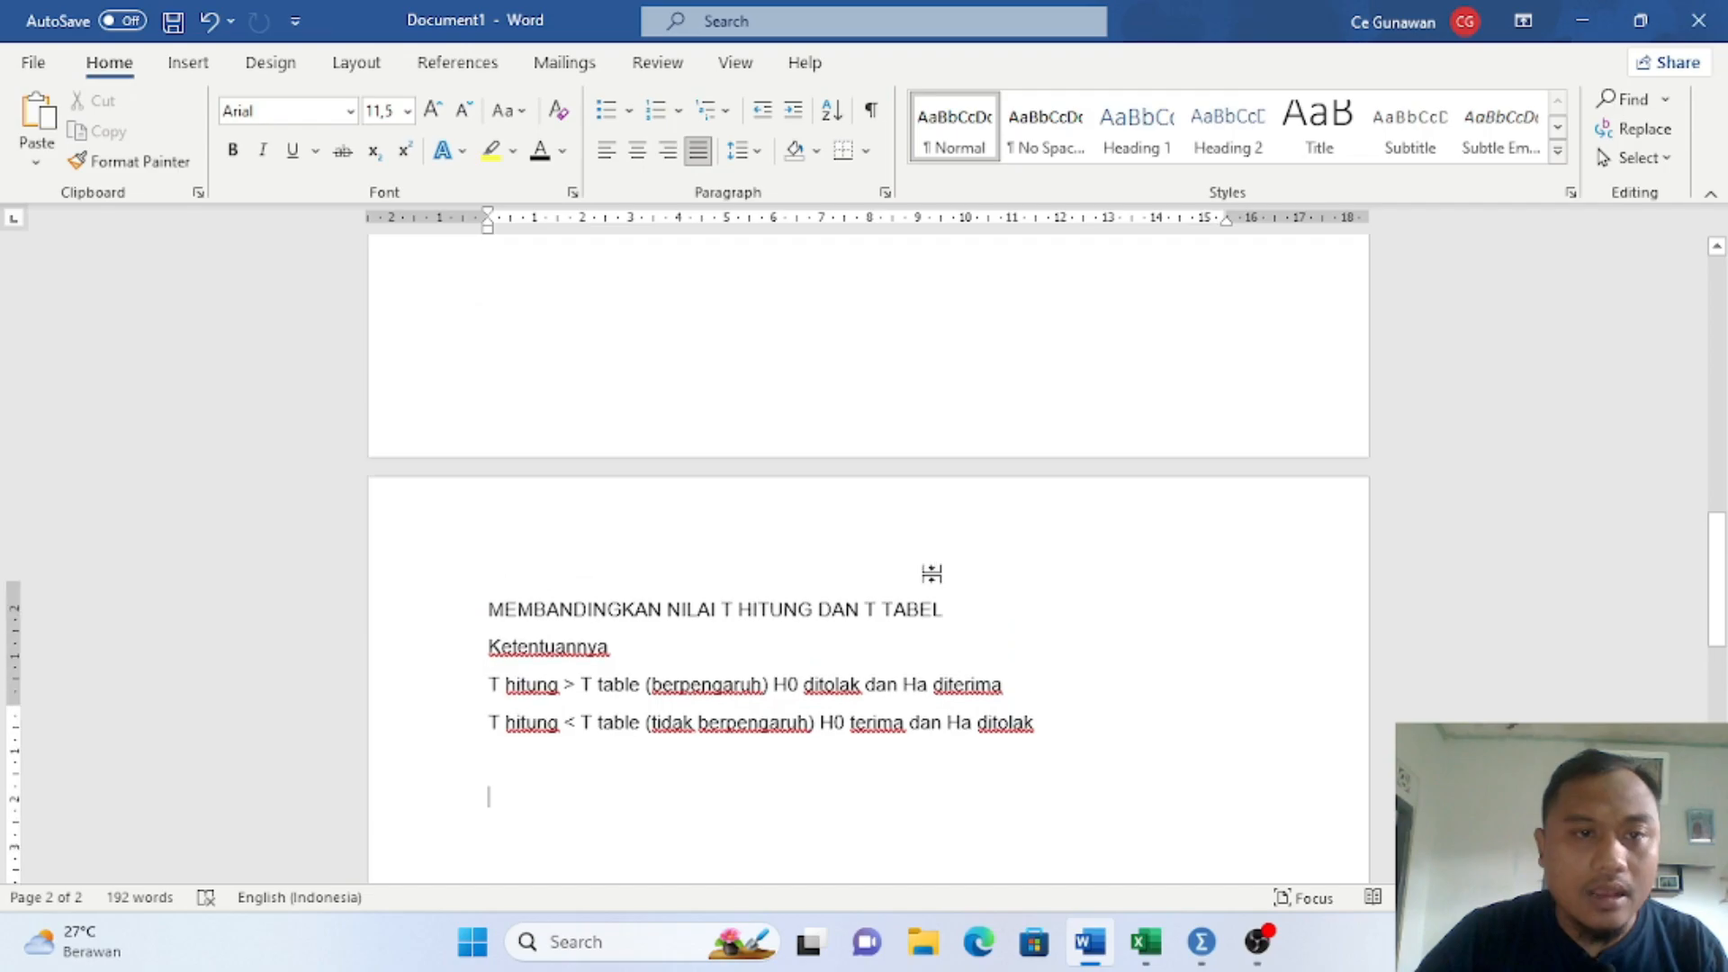
pyautogui.scroll(4, 933, 574)
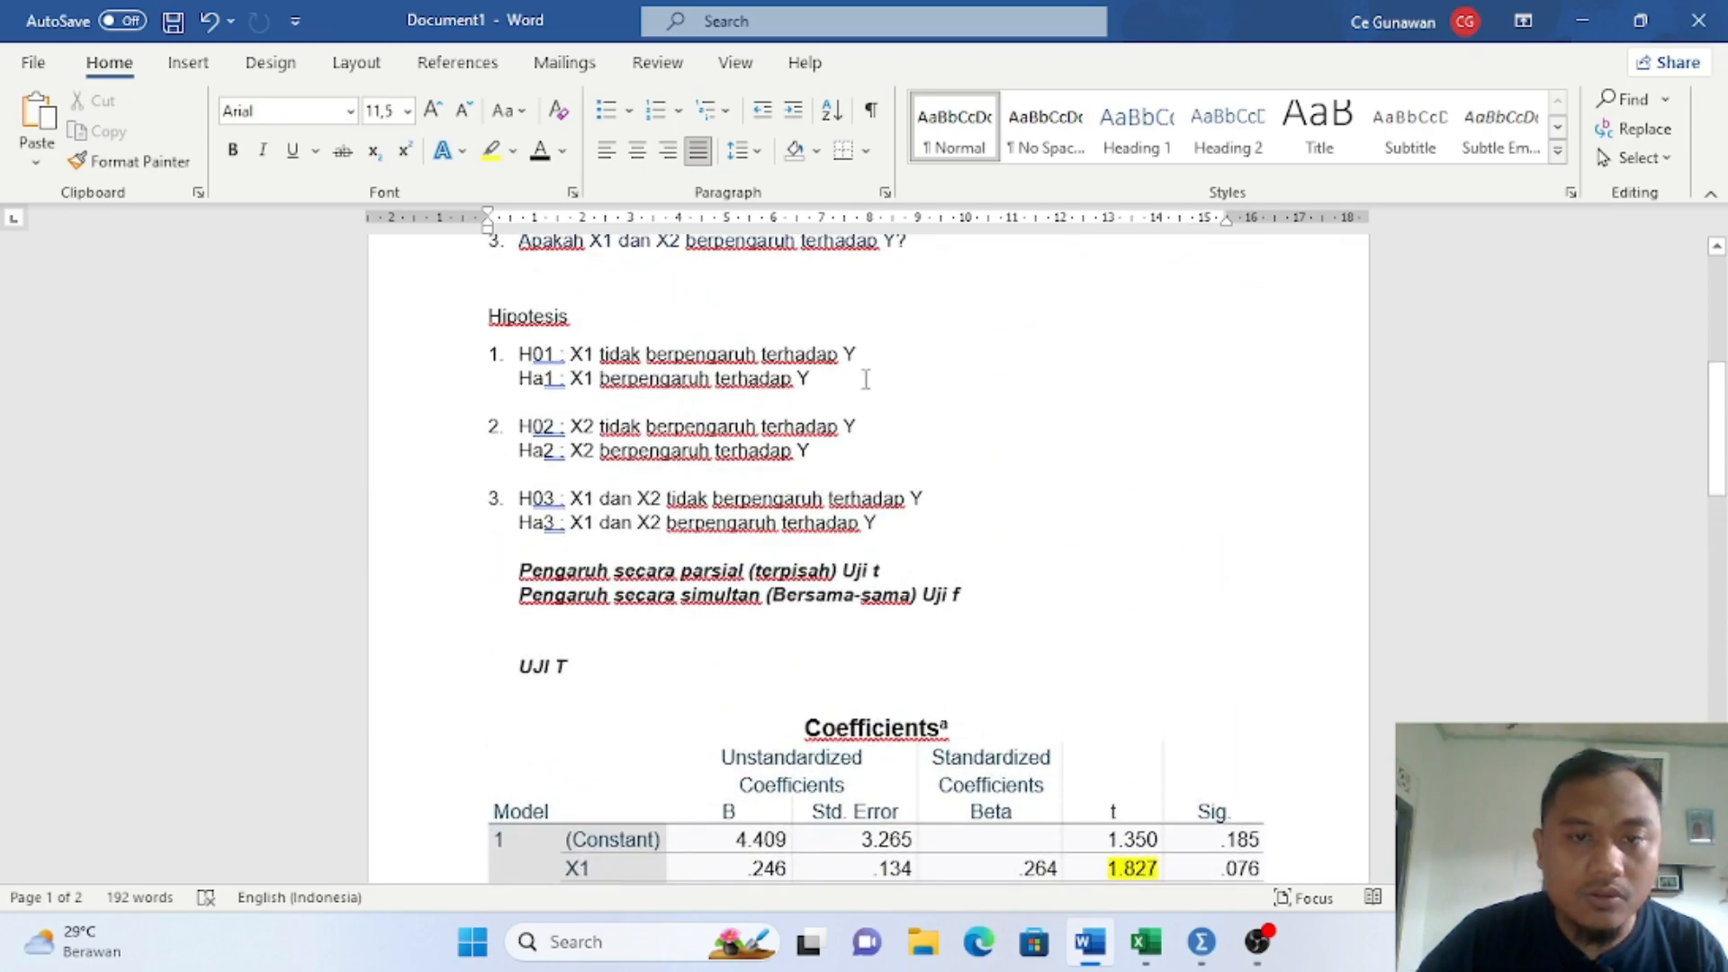
pyautogui.scroll(5, 900, 373)
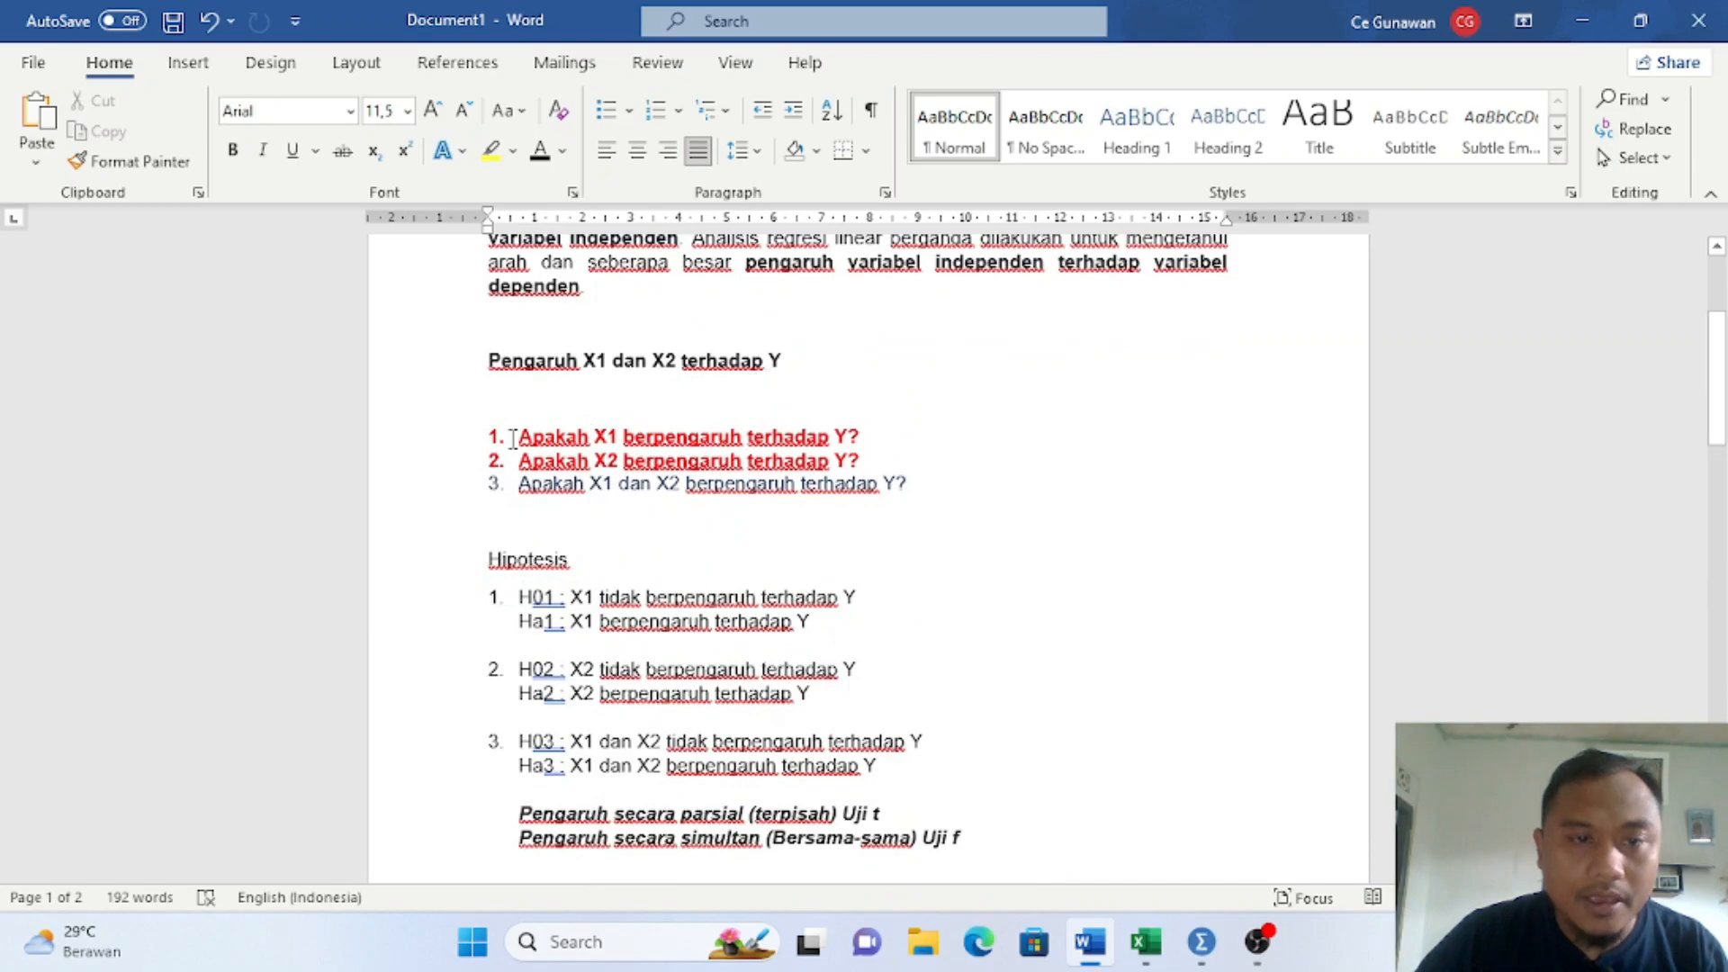
pyautogui.scroll(-1, 864, 477)
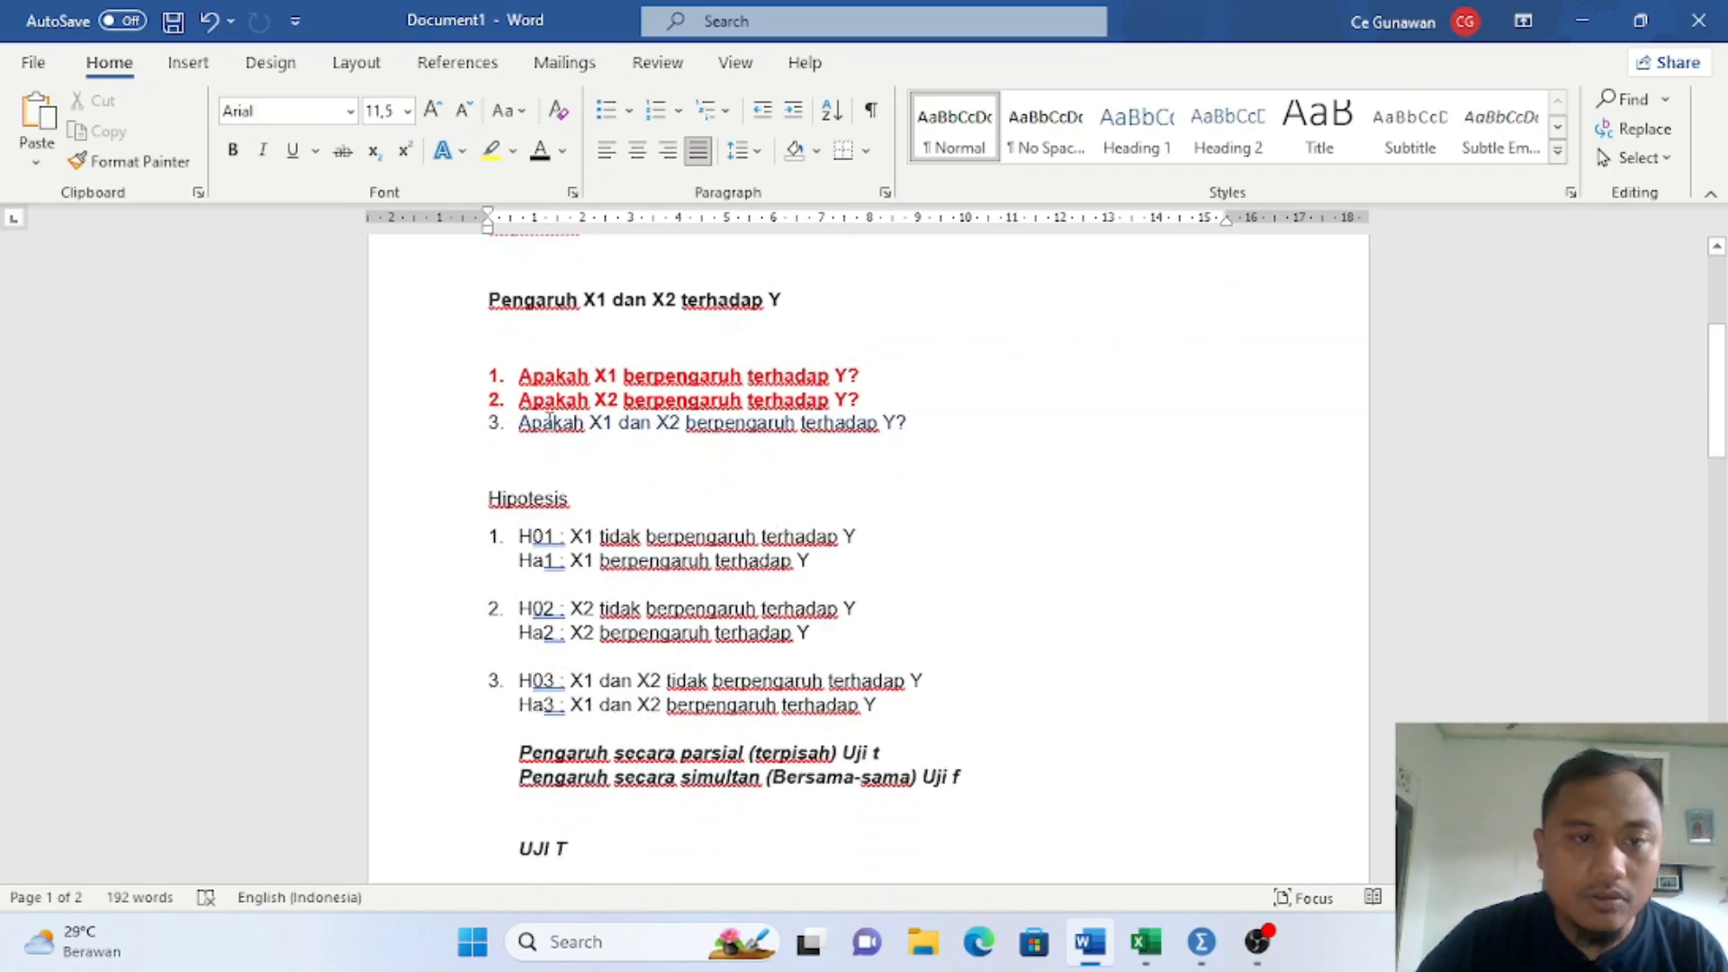
pyautogui.moveTo(651, 532); pyautogui.dragTo(810, 570)
pyautogui.hotkey('ctrl', 'c')
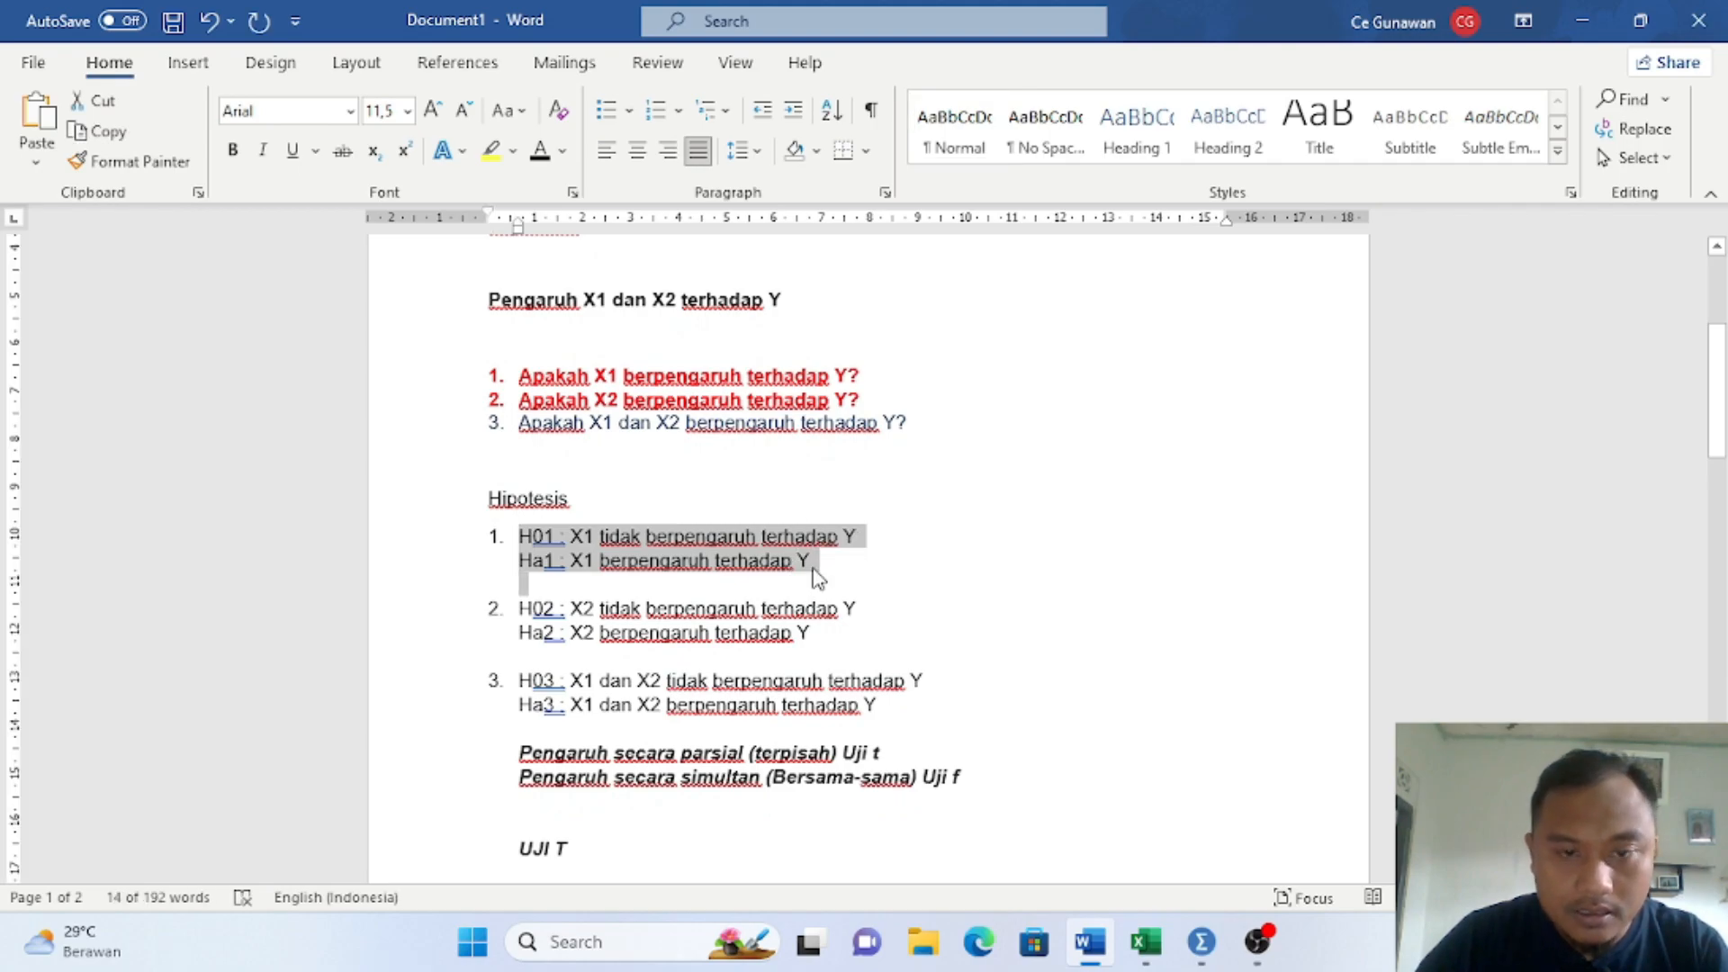
pyautogui.scroll(-3, 815, 569)
pyautogui.scroll(-15, 816, 569)
pyautogui.scroll(1, 720, 566)
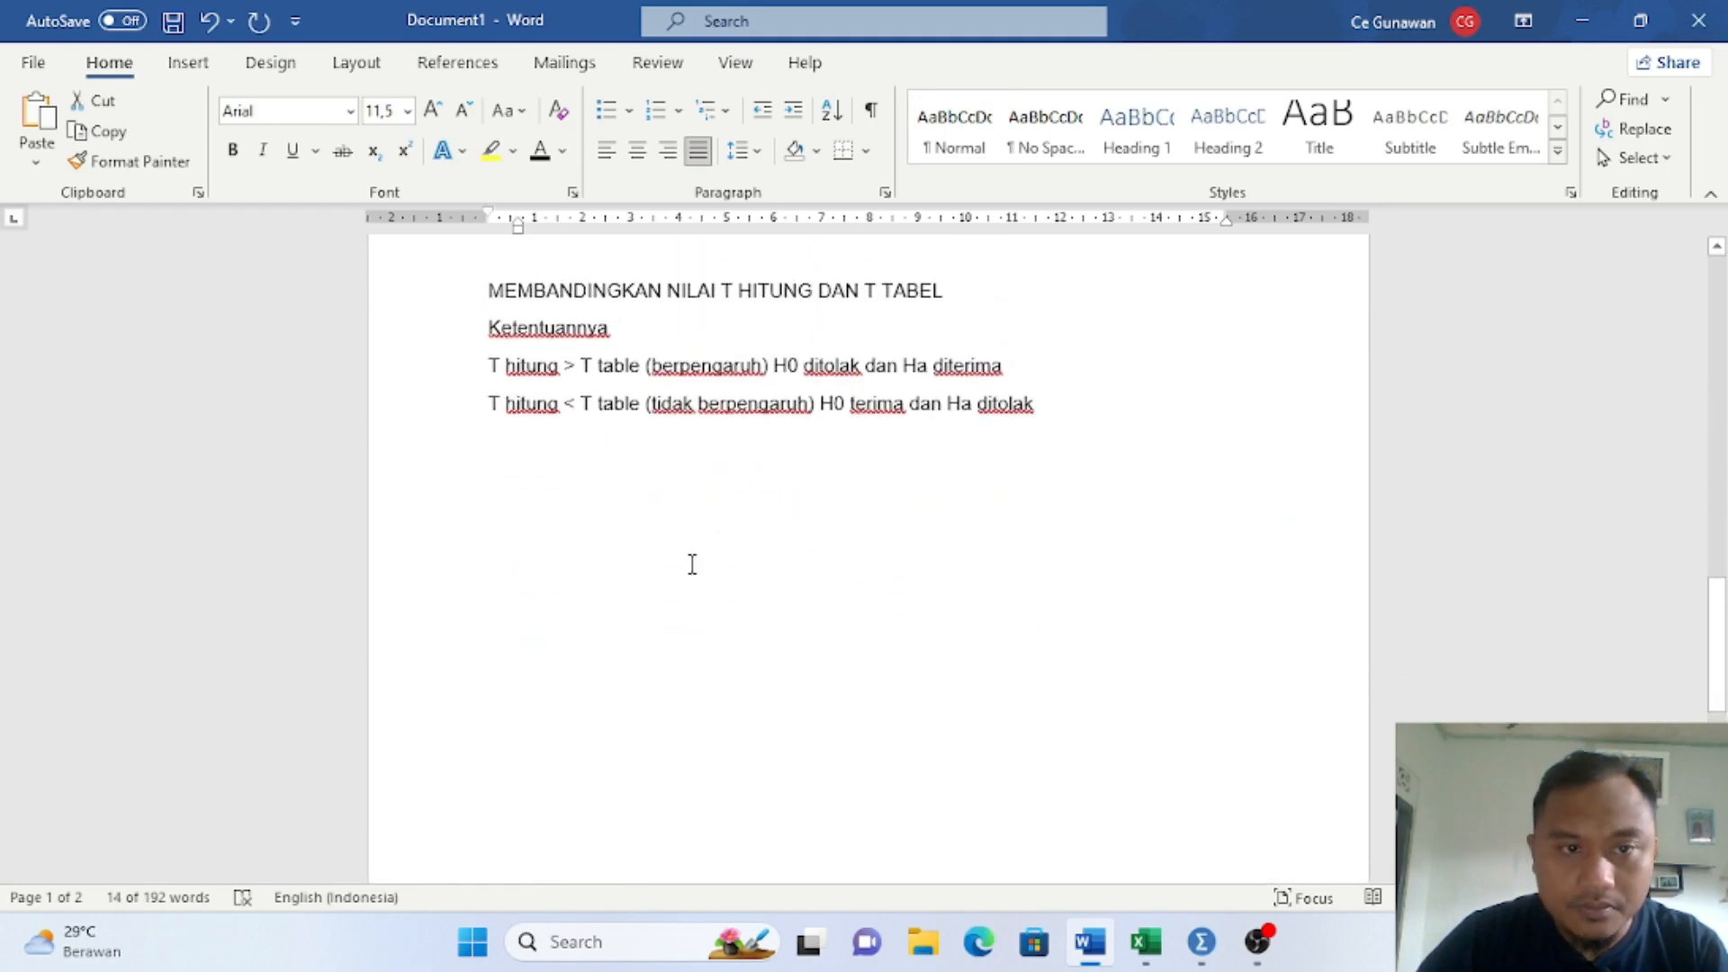
pyautogui.click(548, 486)
pyautogui.hotkey('ctrl', 'v')
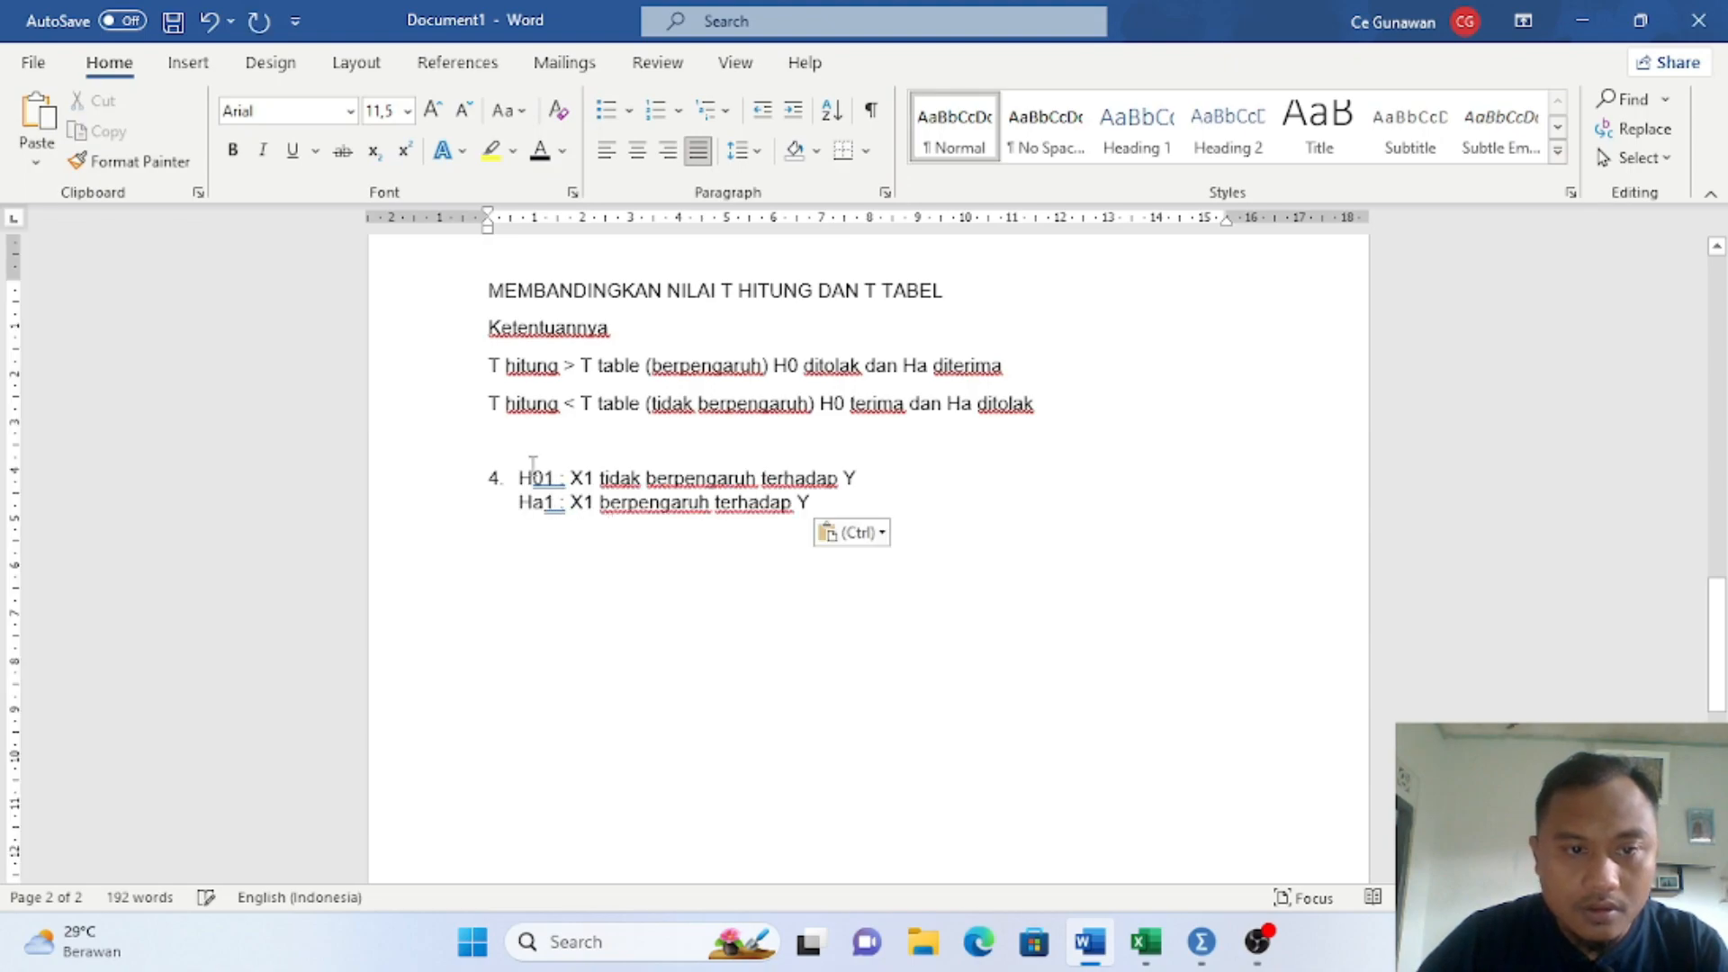
pyautogui.click(512, 473)
pyautogui.press('BackSpace')
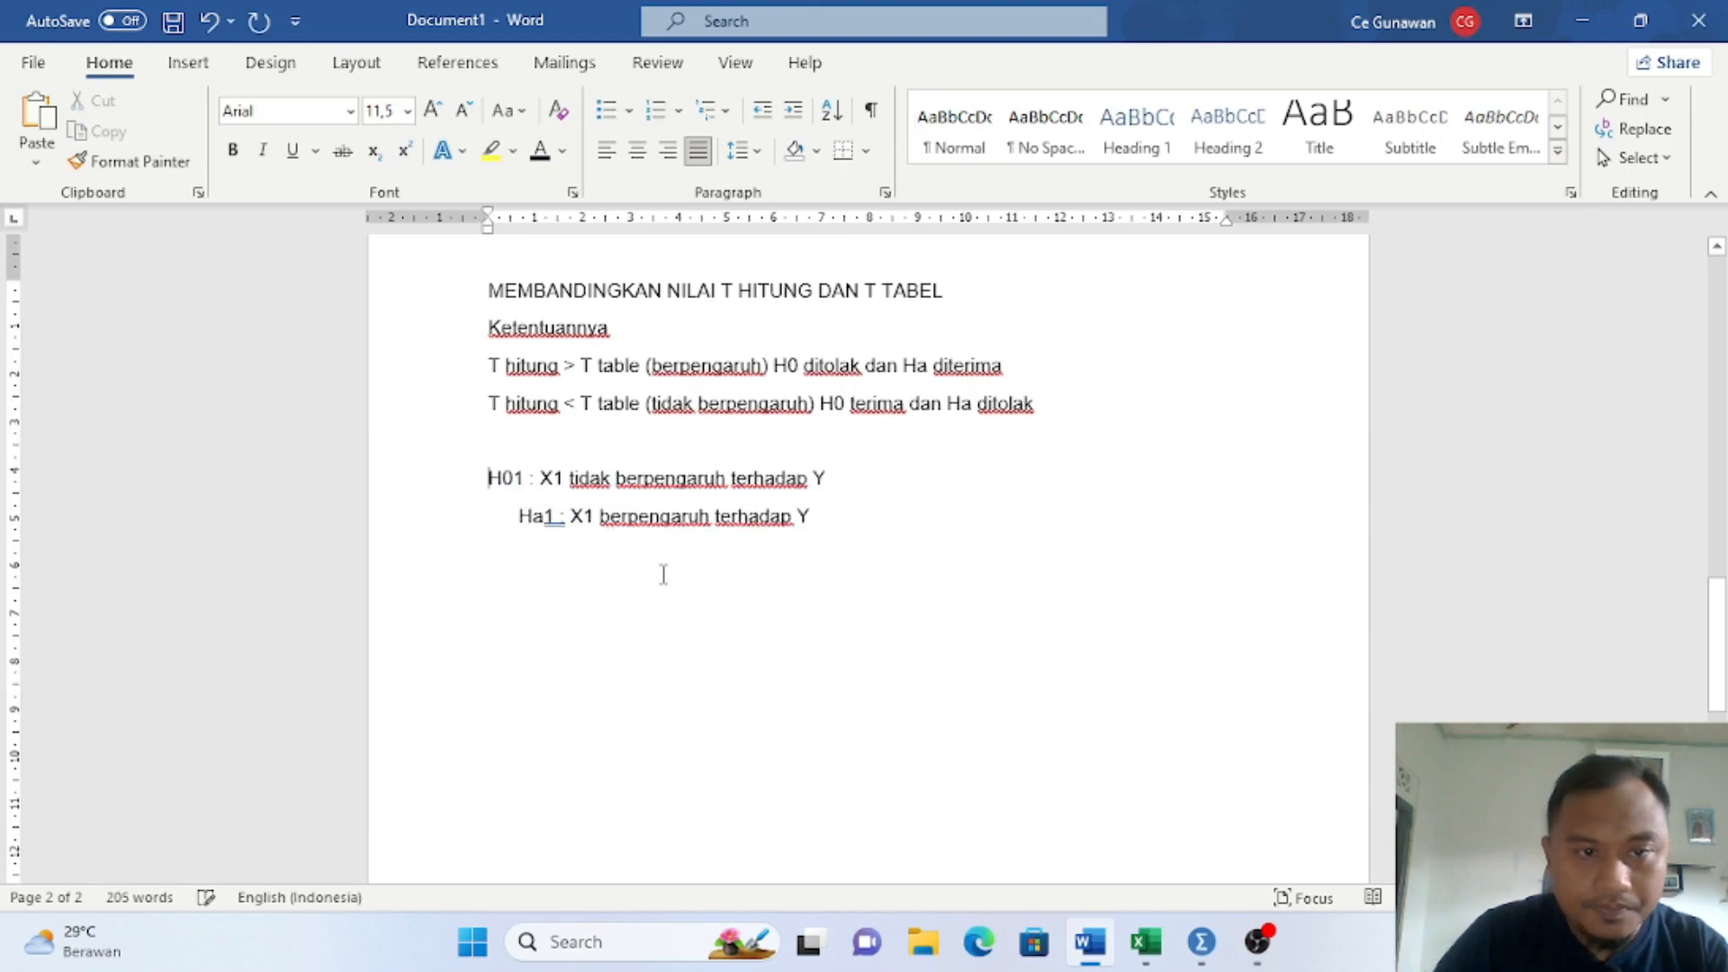
# Step: Add the heading "PEMGARUH X1 TERHADAP Y" above the copied H01 line and remove the indent of the Ha1 line
pyautogui.press('Return')
pyautogui.press('Up')
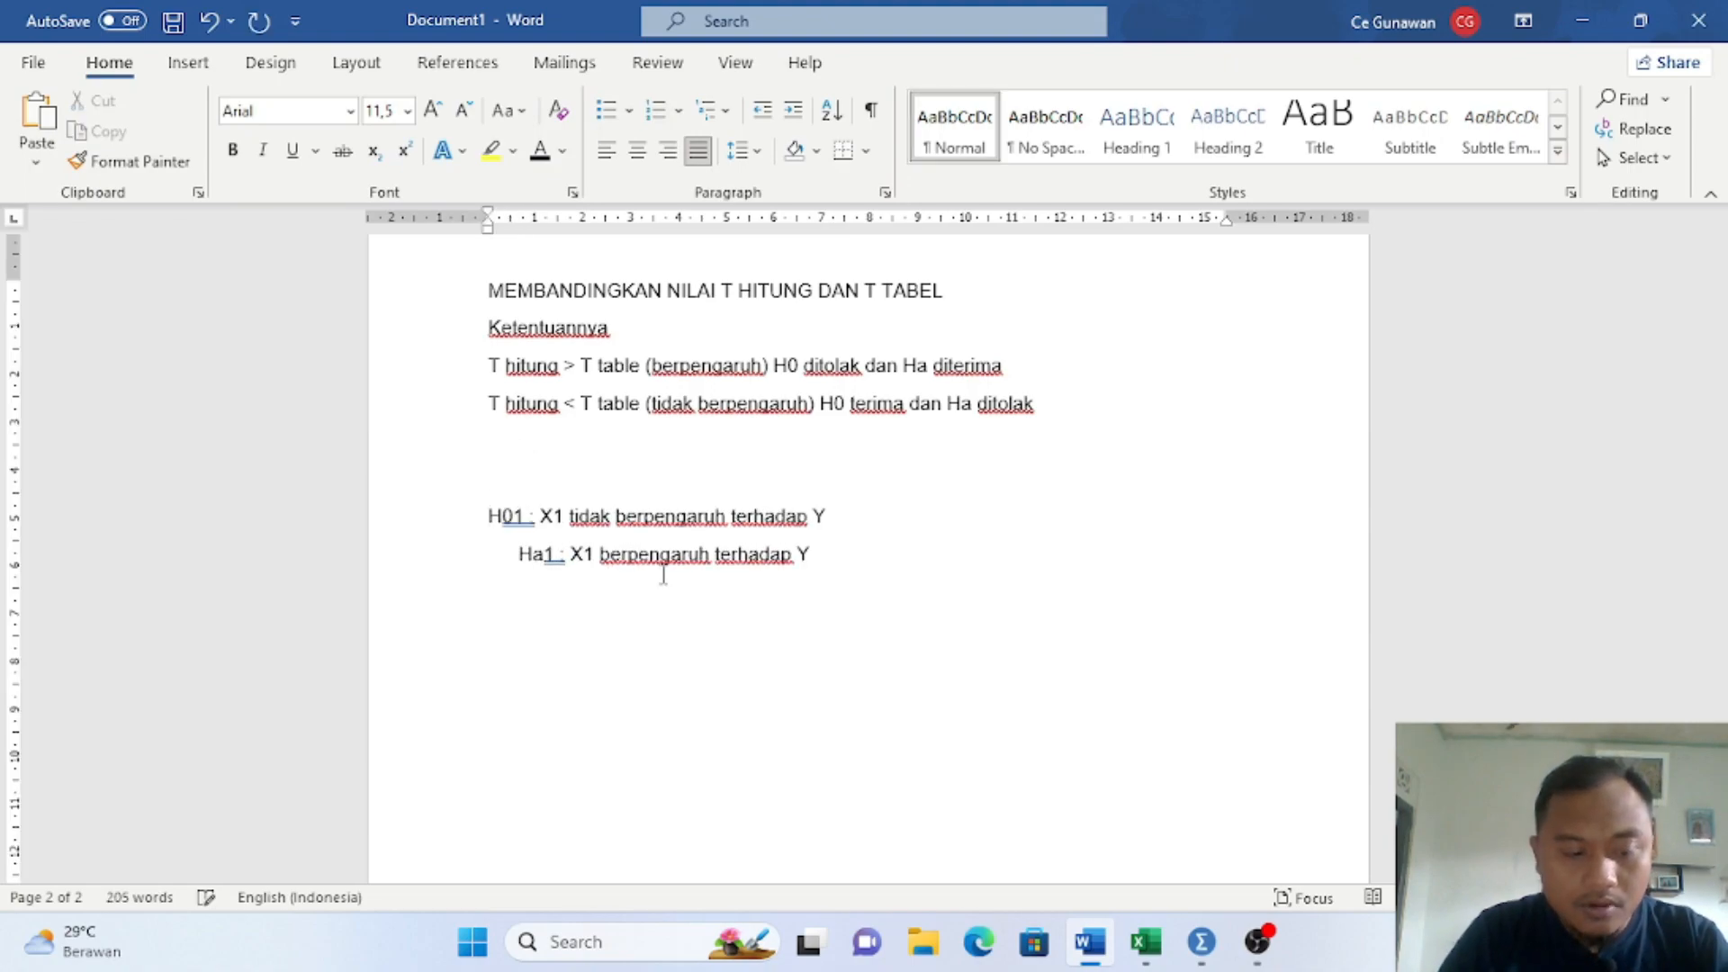
pyautogui.write('PEMGARUH ')
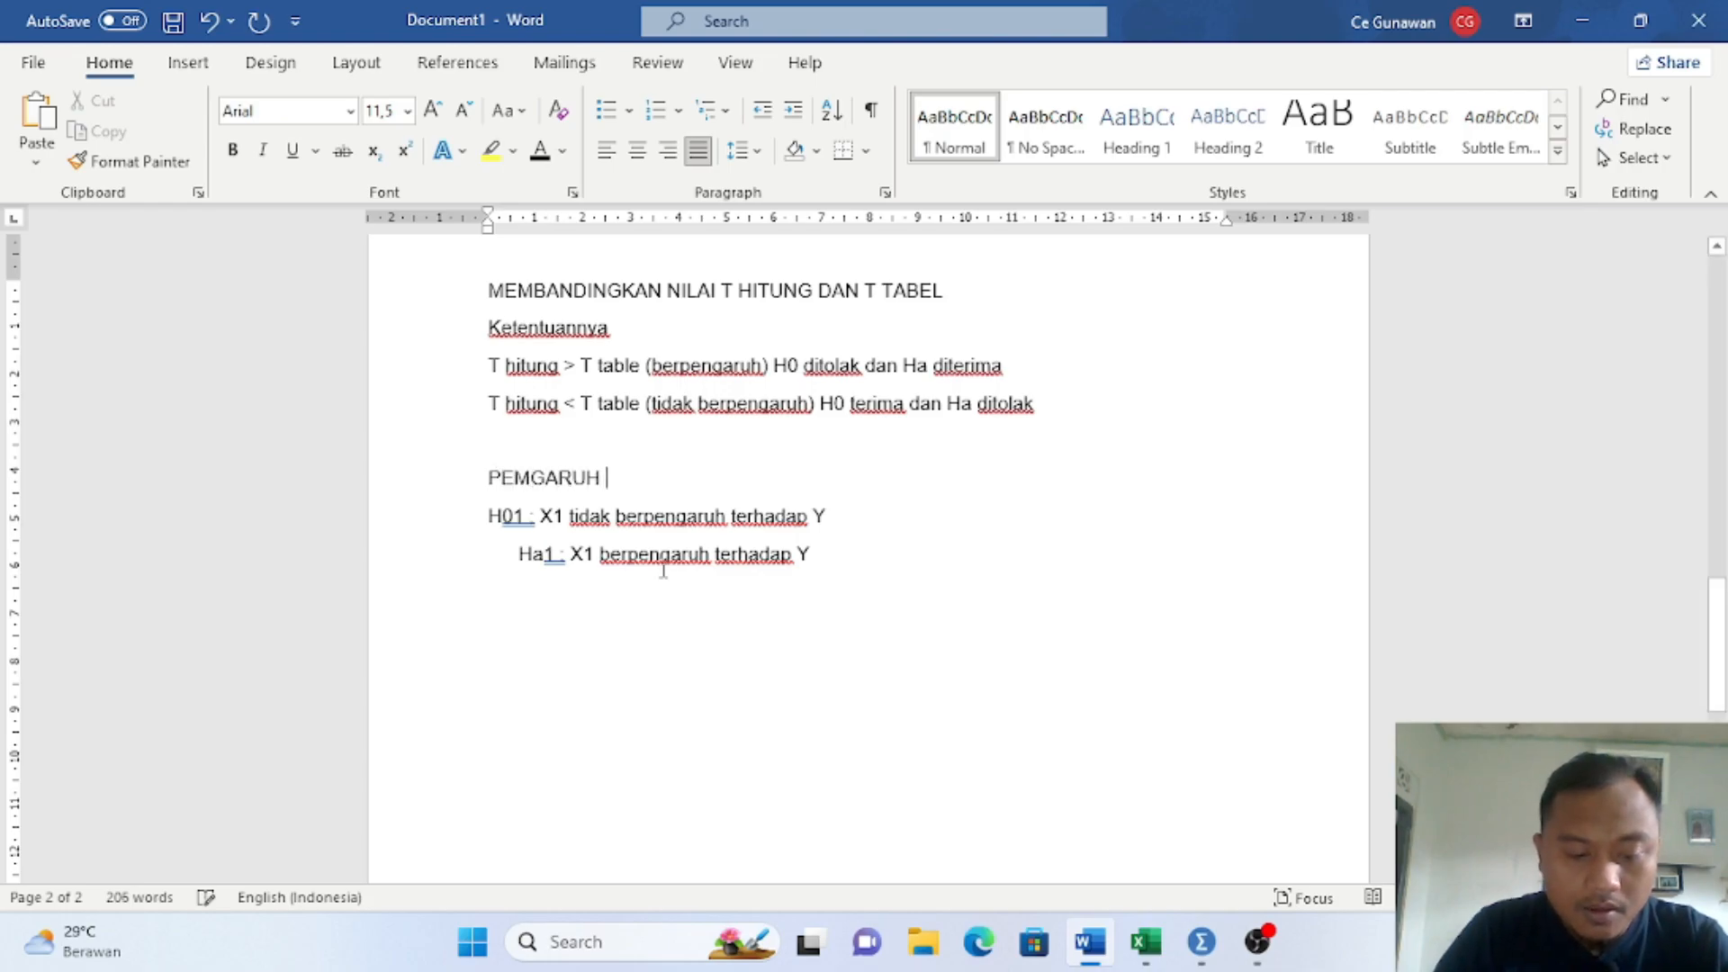
pyautogui.write('X1 TERHA')
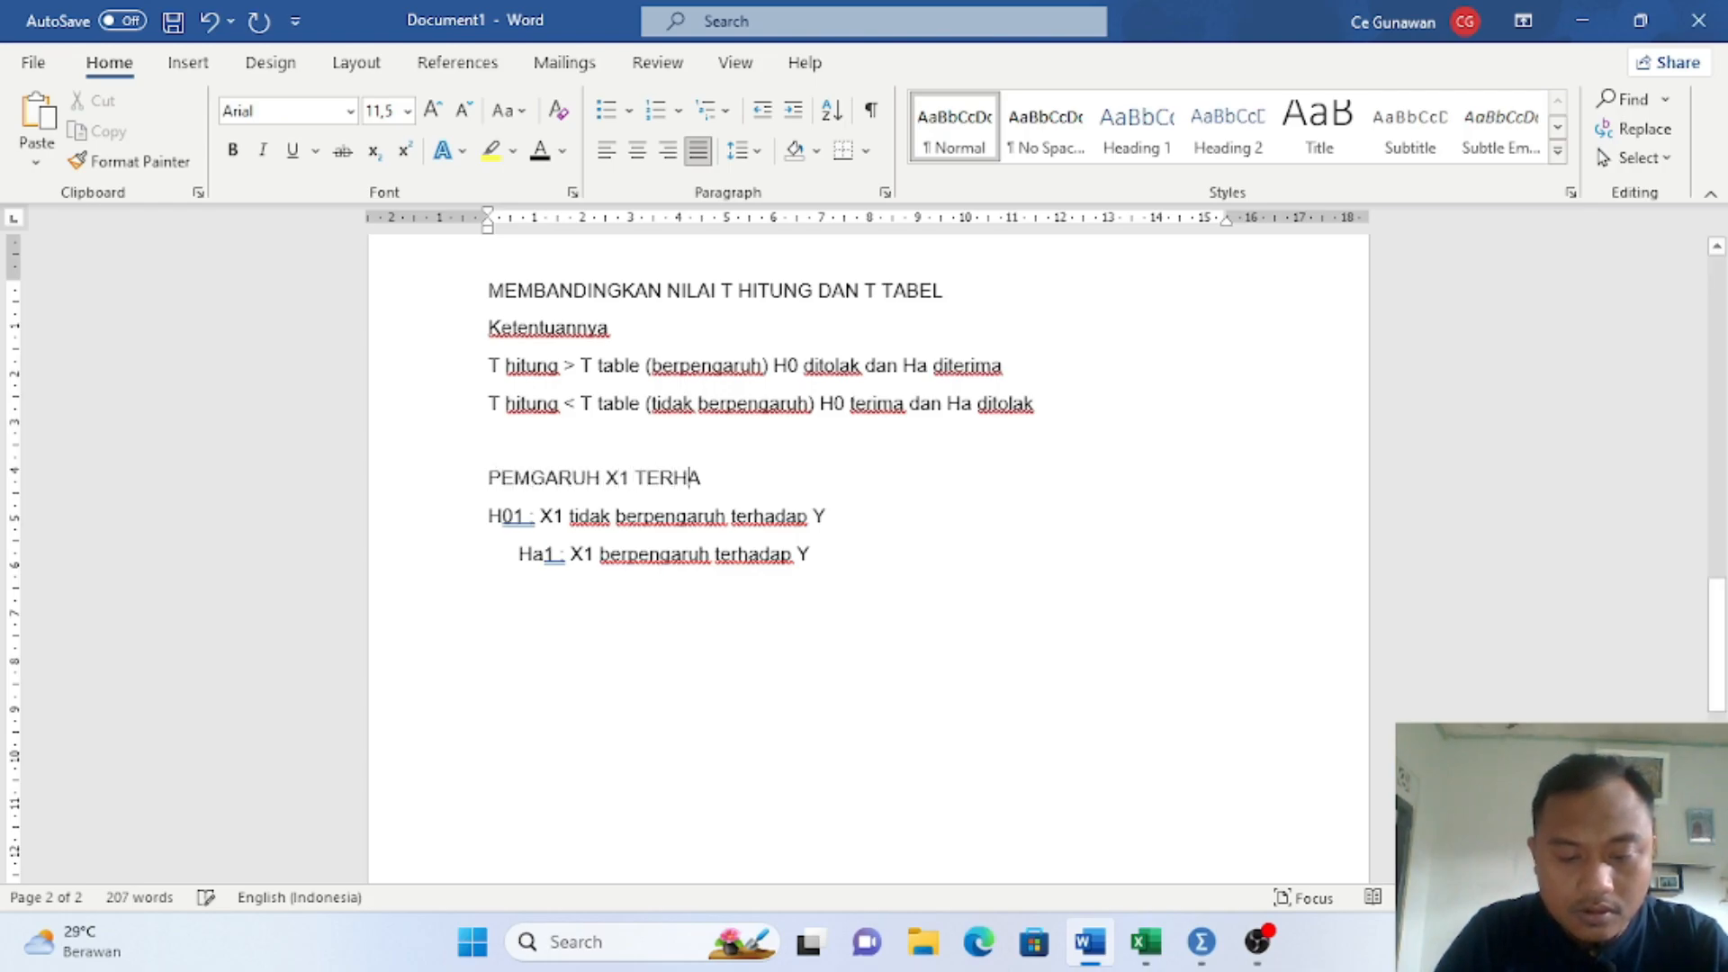
pyautogui.write('DAP Y')
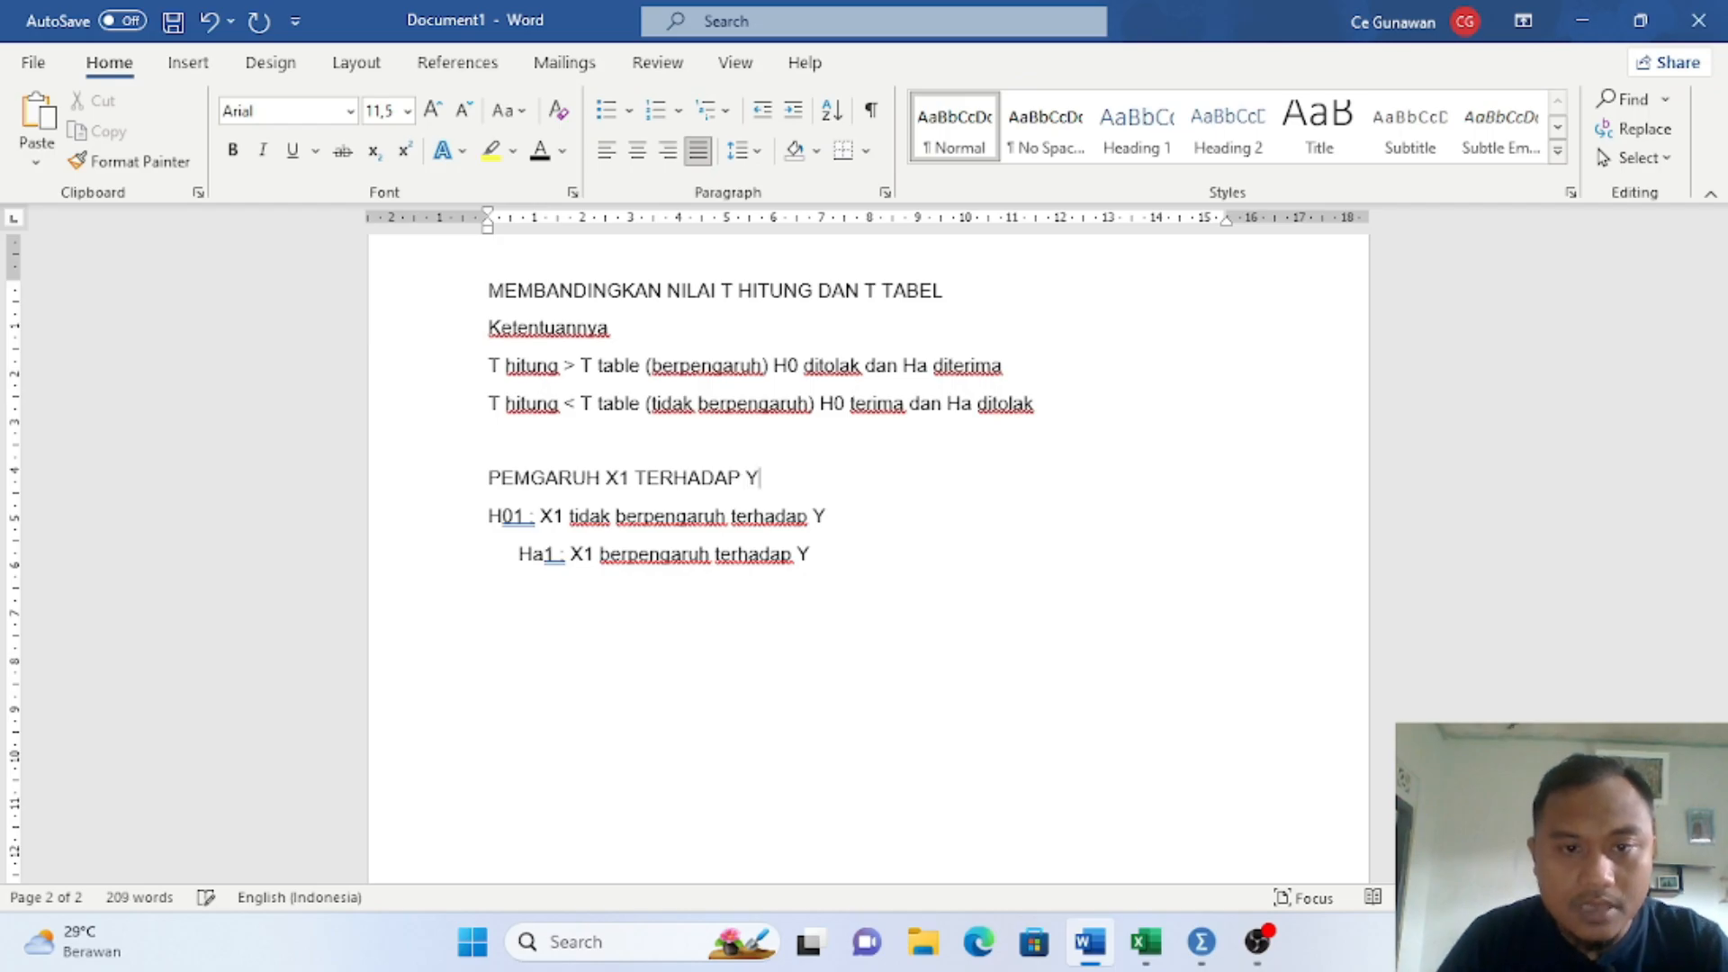
pyautogui.press('Down')
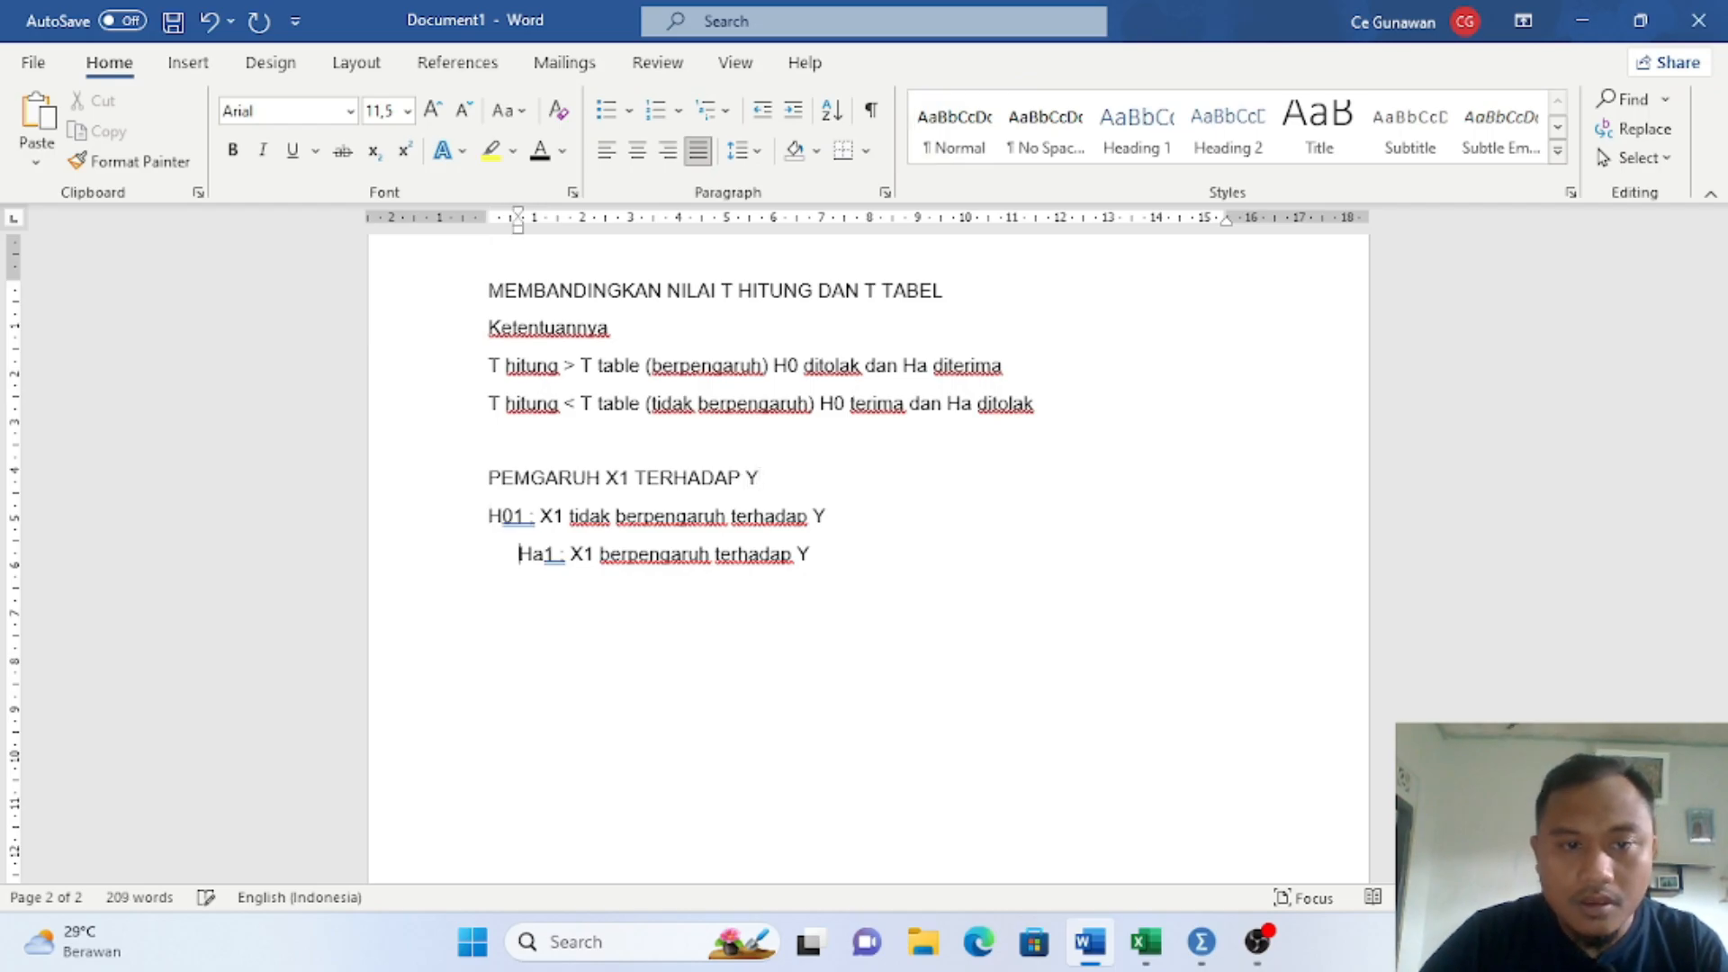
pyautogui.press('BackSpace')
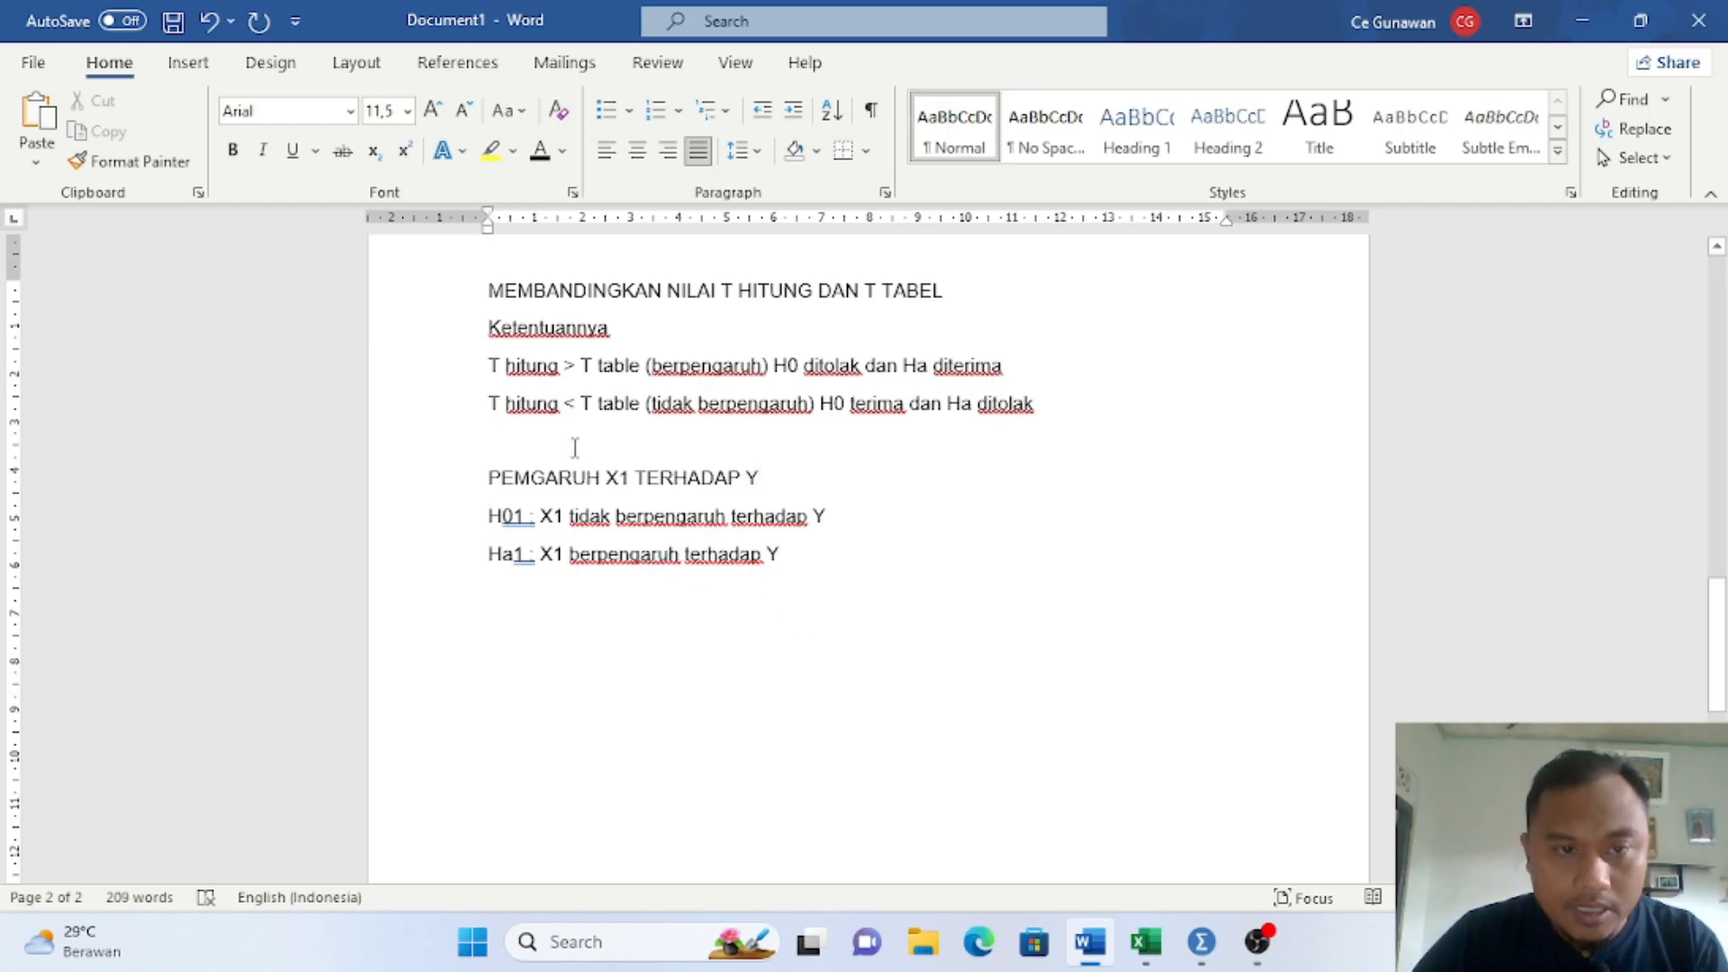
# Step: Below the copied hypotheses, leave a blank line and enter "T hitung : 1,827" using the t value of X1 from the Coefficients table
pyautogui.click(852, 581)
pyautogui.press('Return')
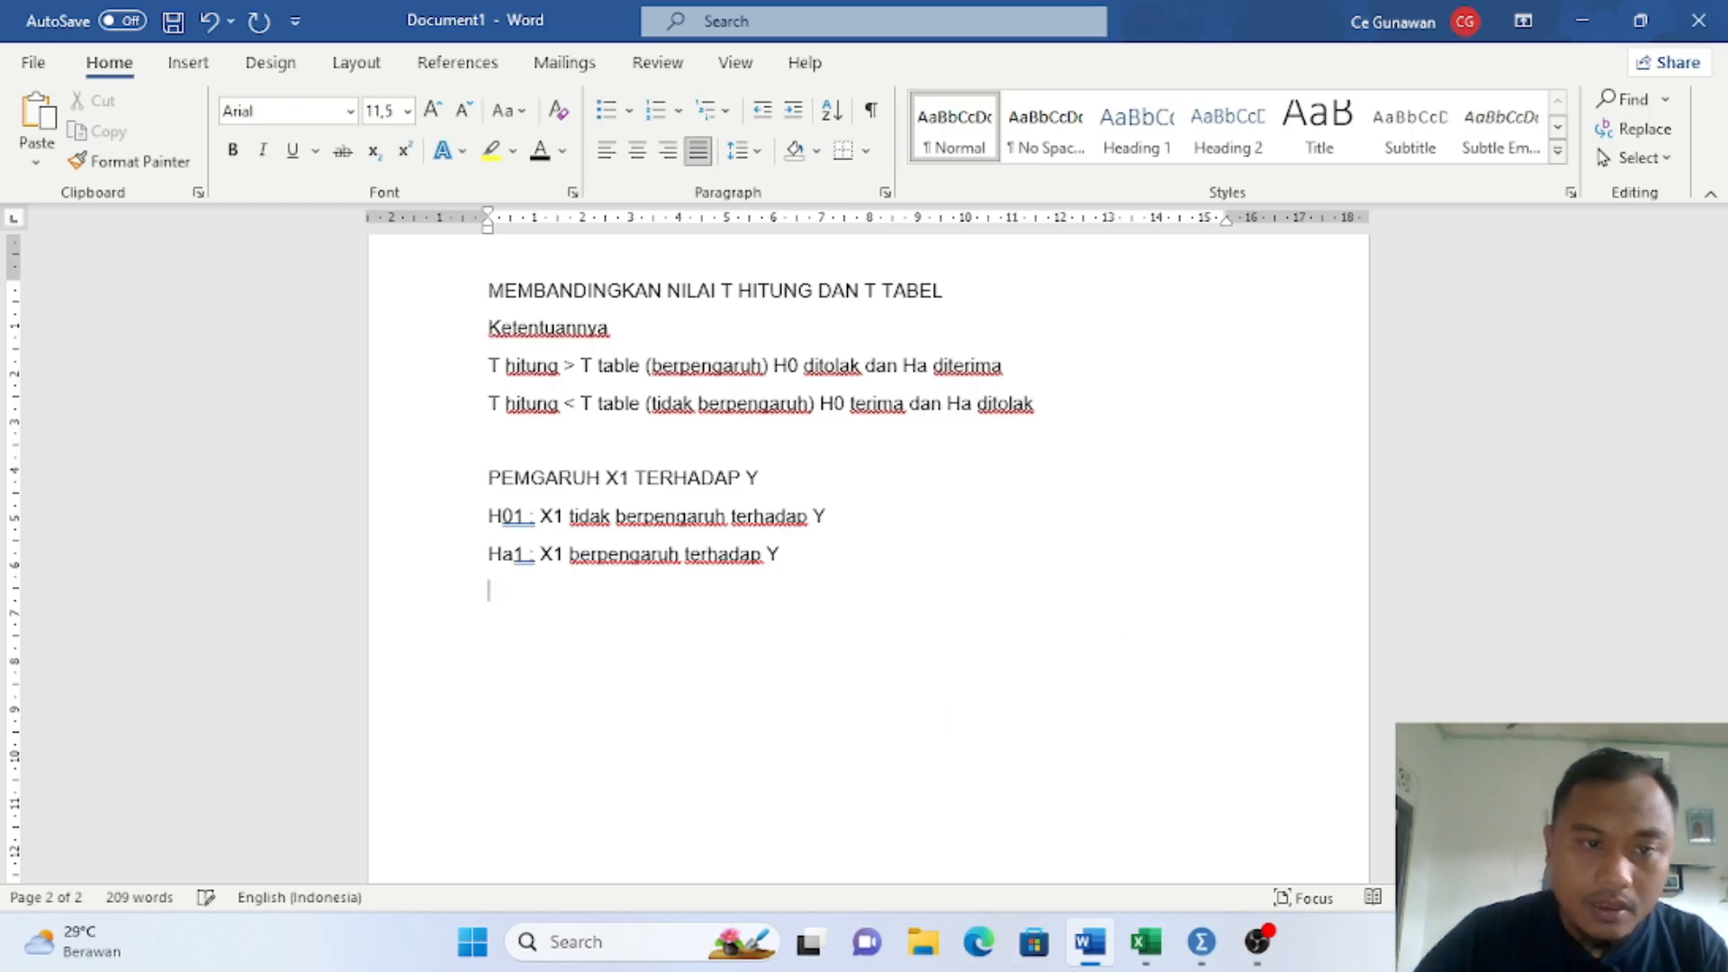
pyautogui.write('T hitung')
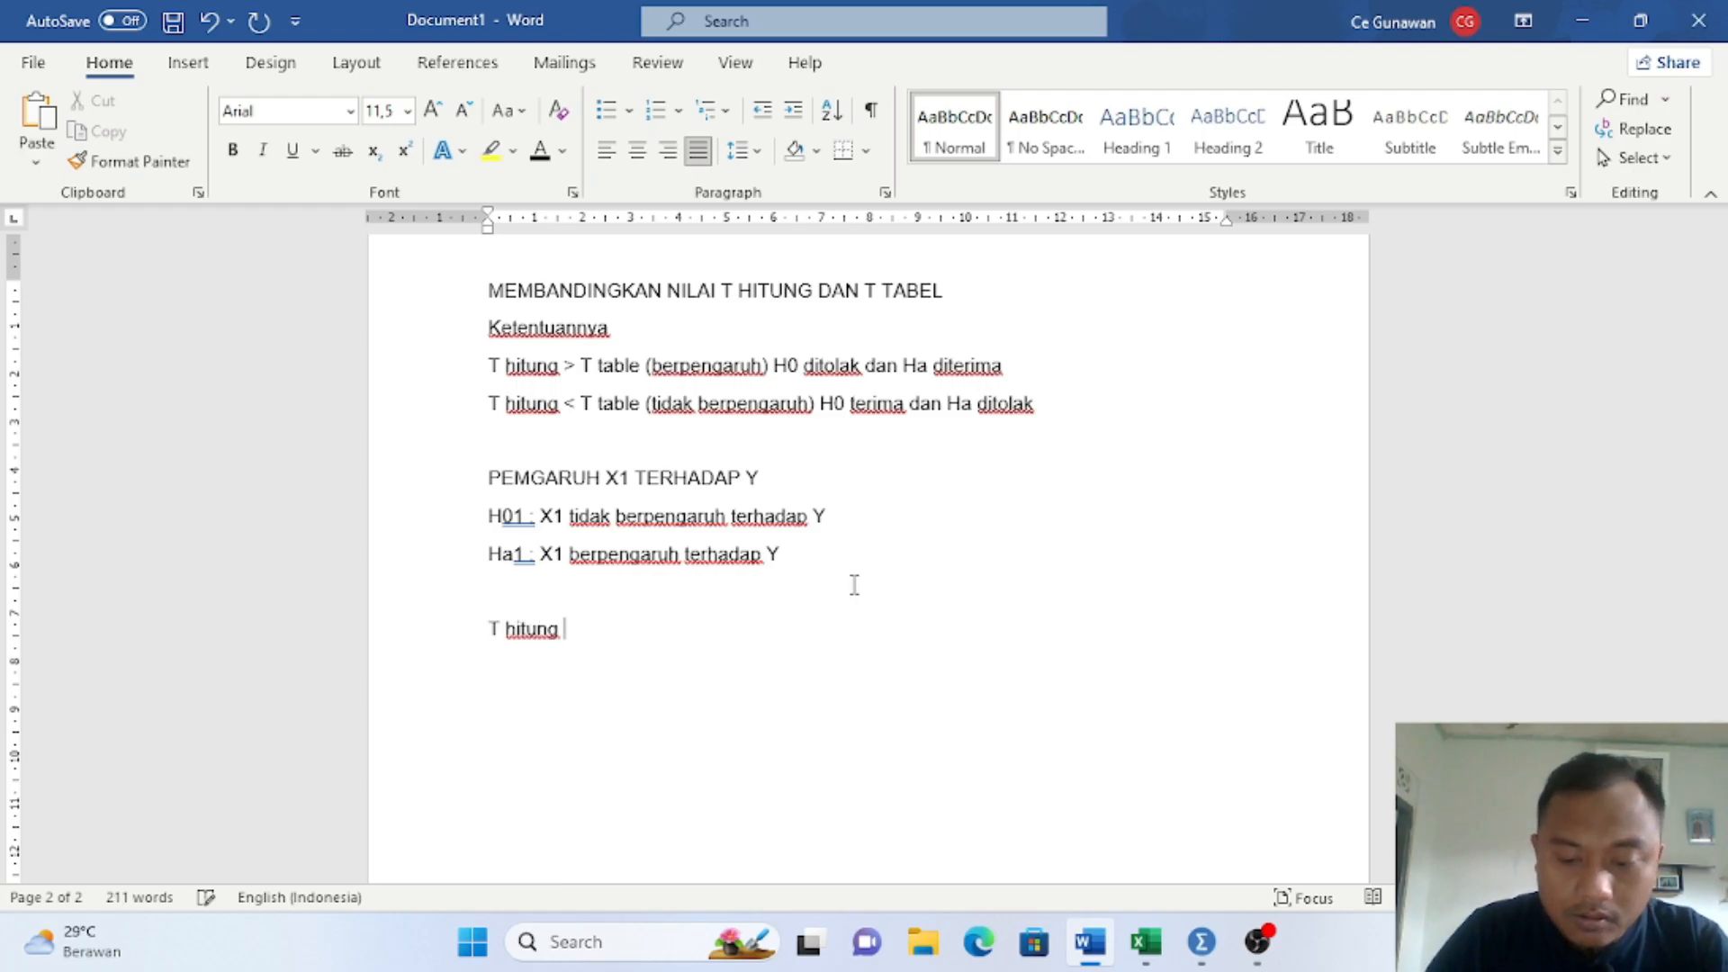
pyautogui.write(' :')
pyautogui.scroll(6, 855, 581)
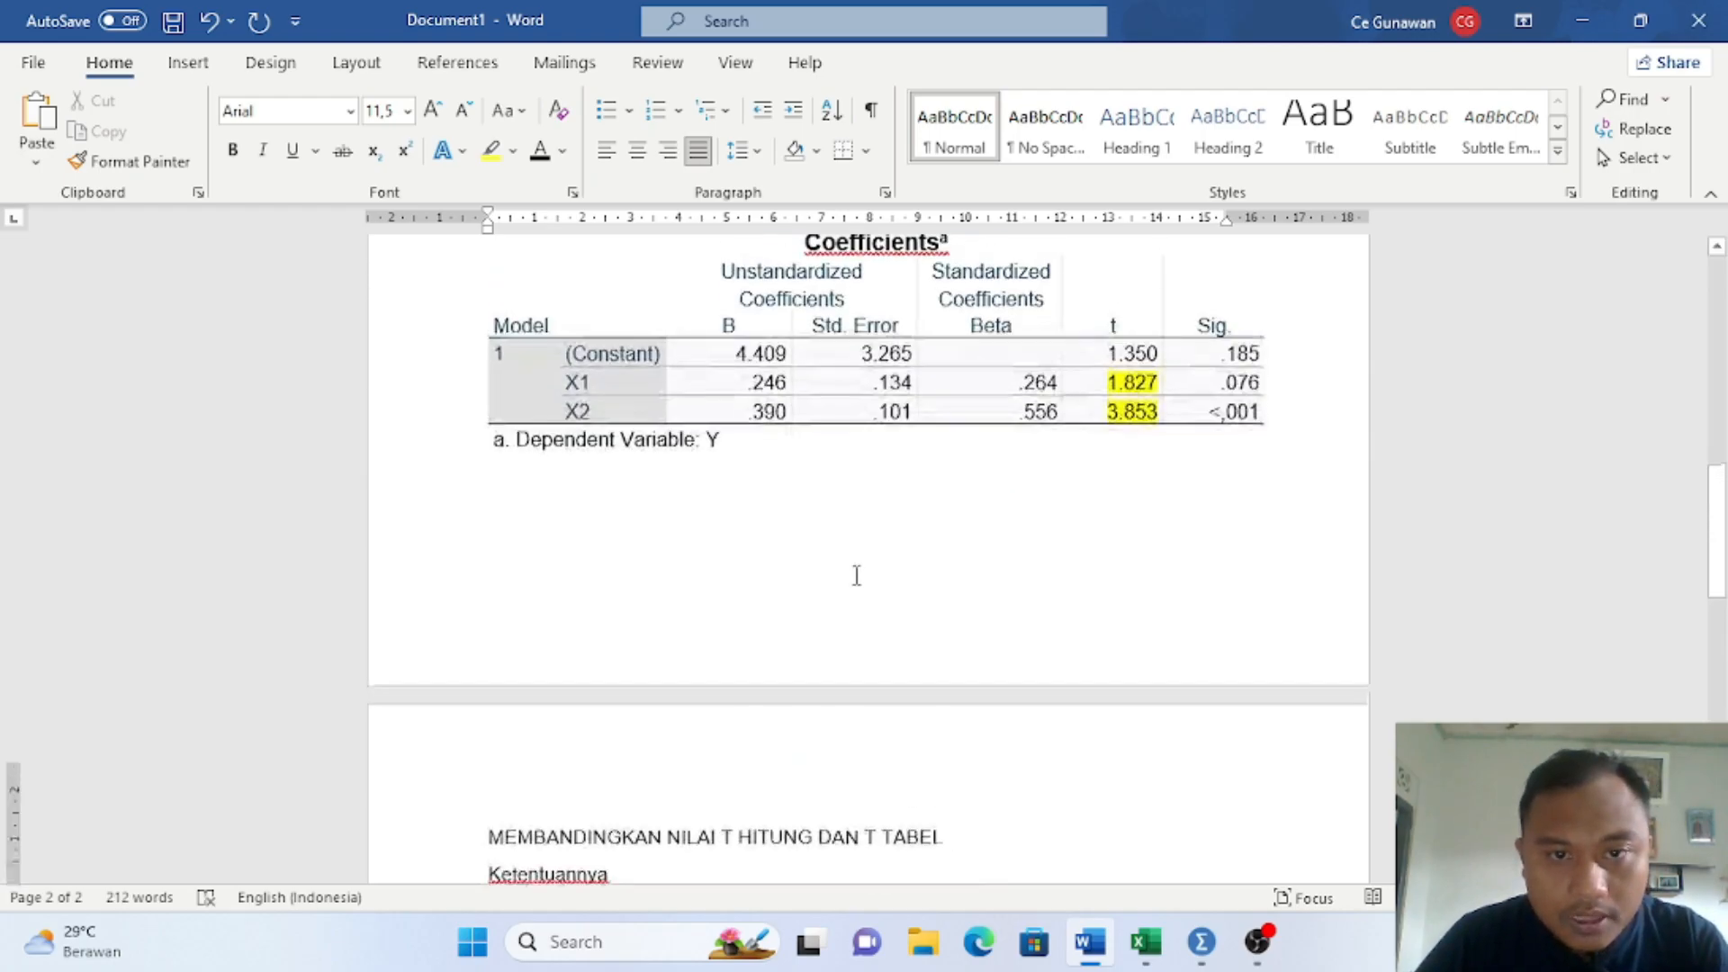
pyautogui.click(1107, 506)
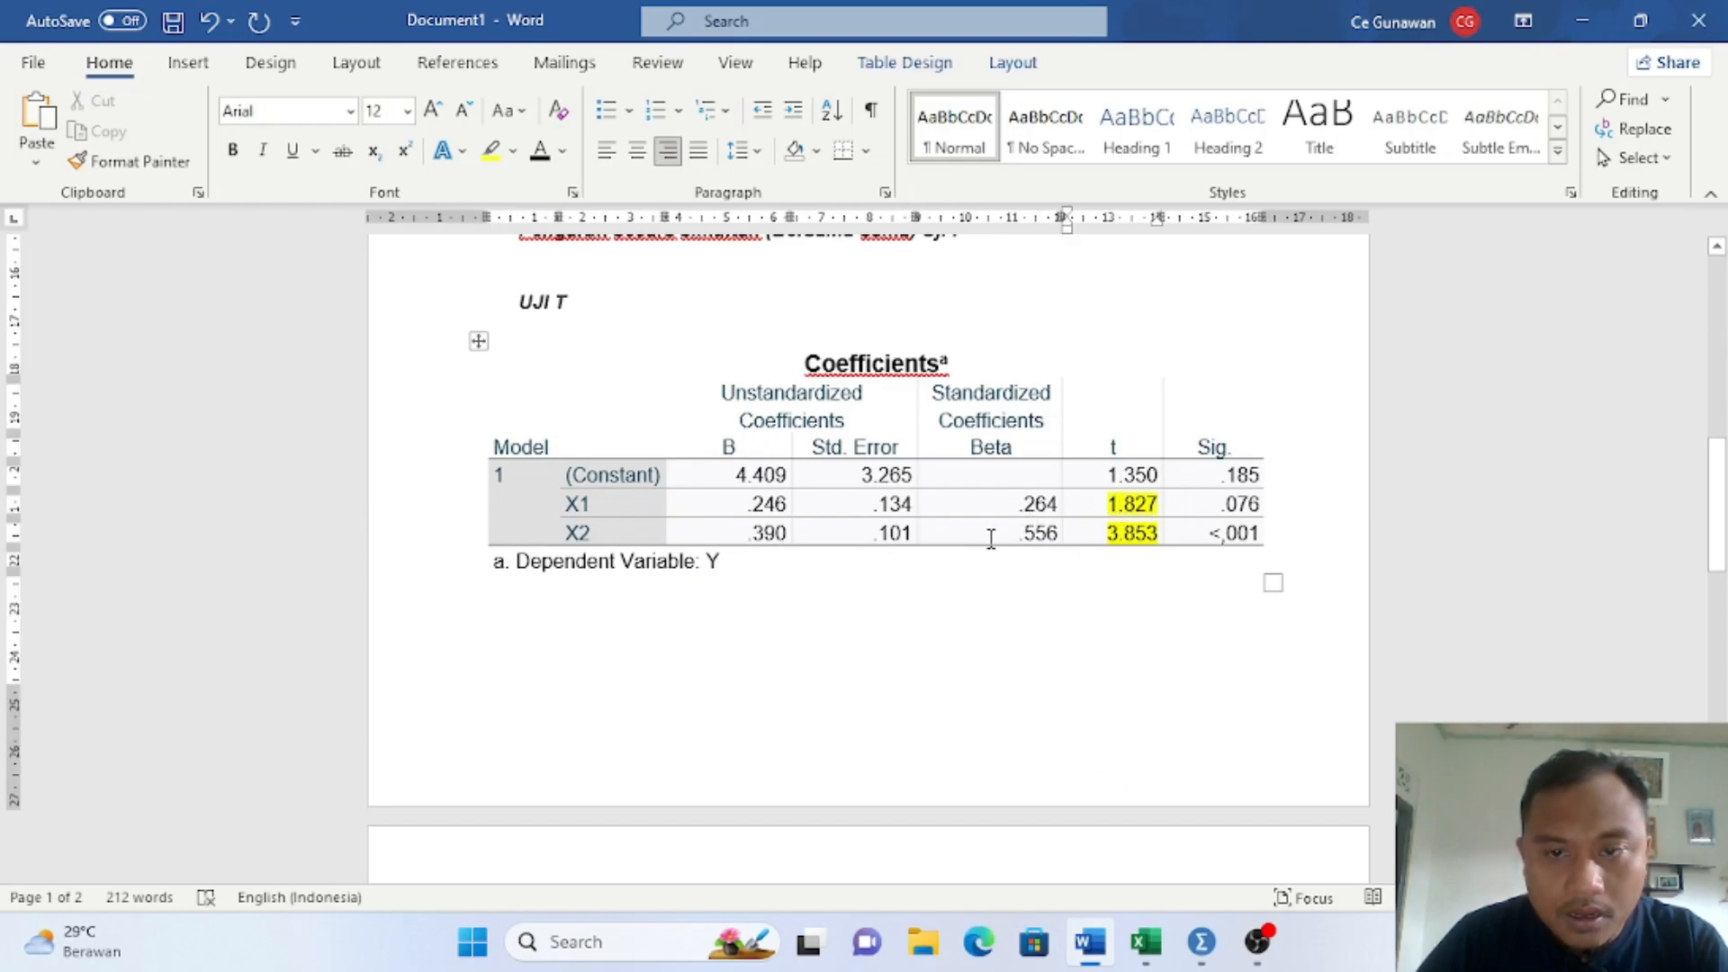
pyautogui.scroll(-7, 953, 551)
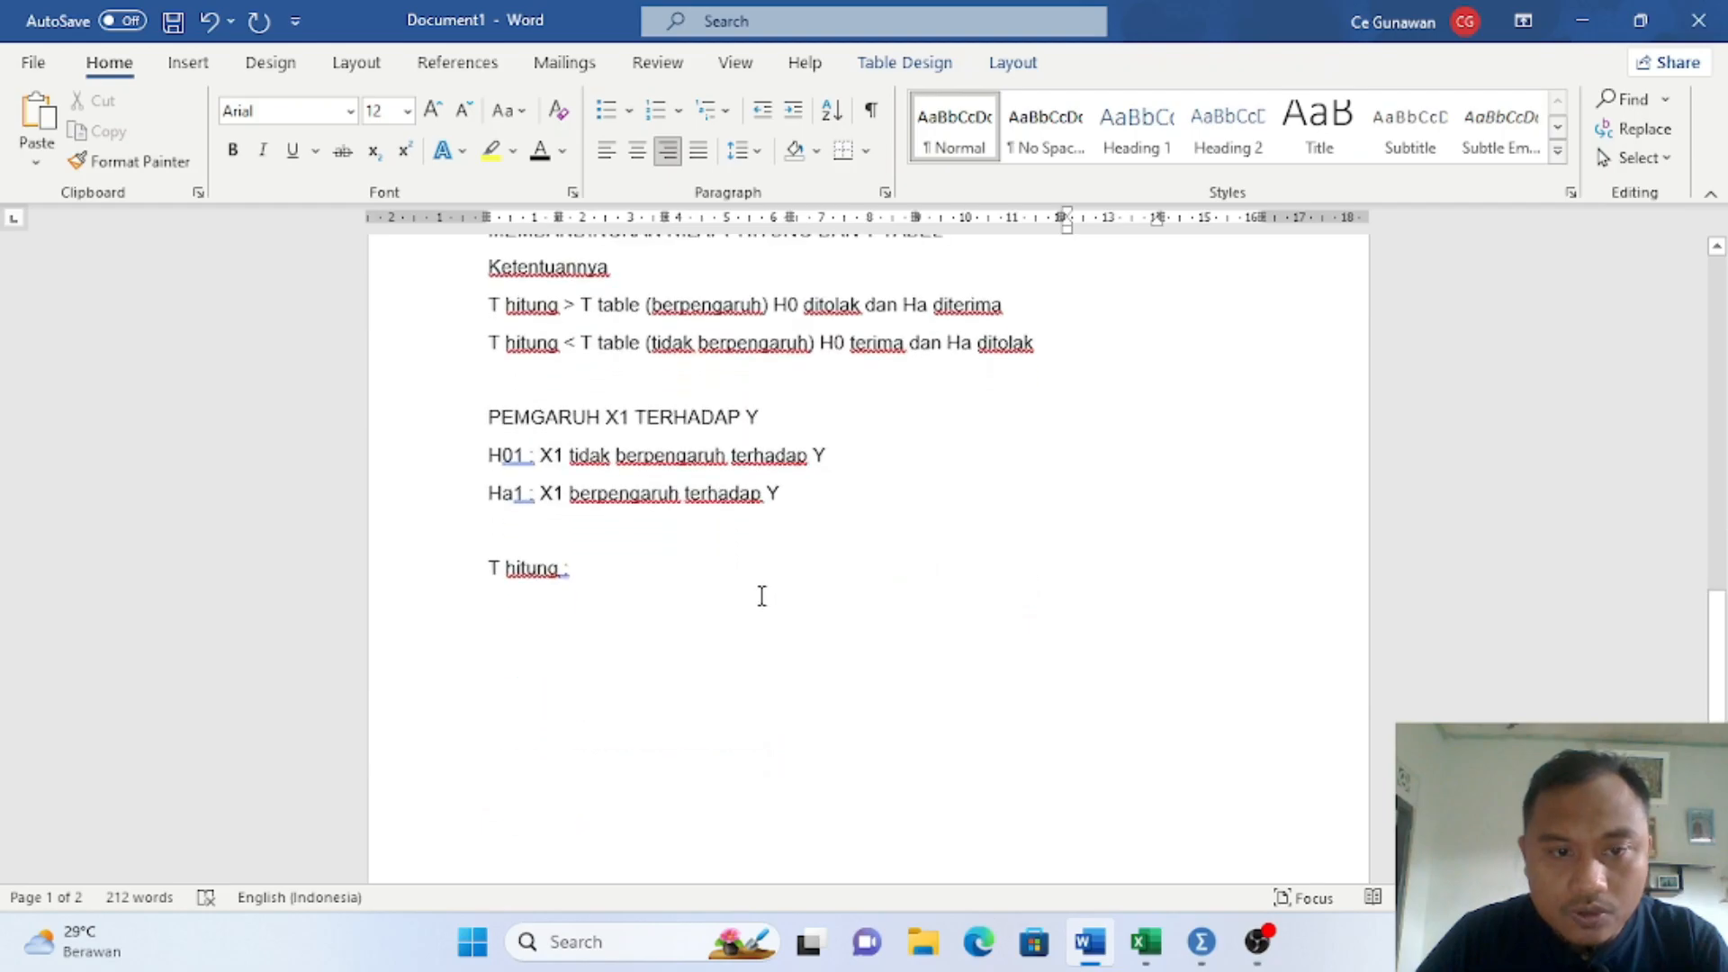
pyautogui.click(664, 571)
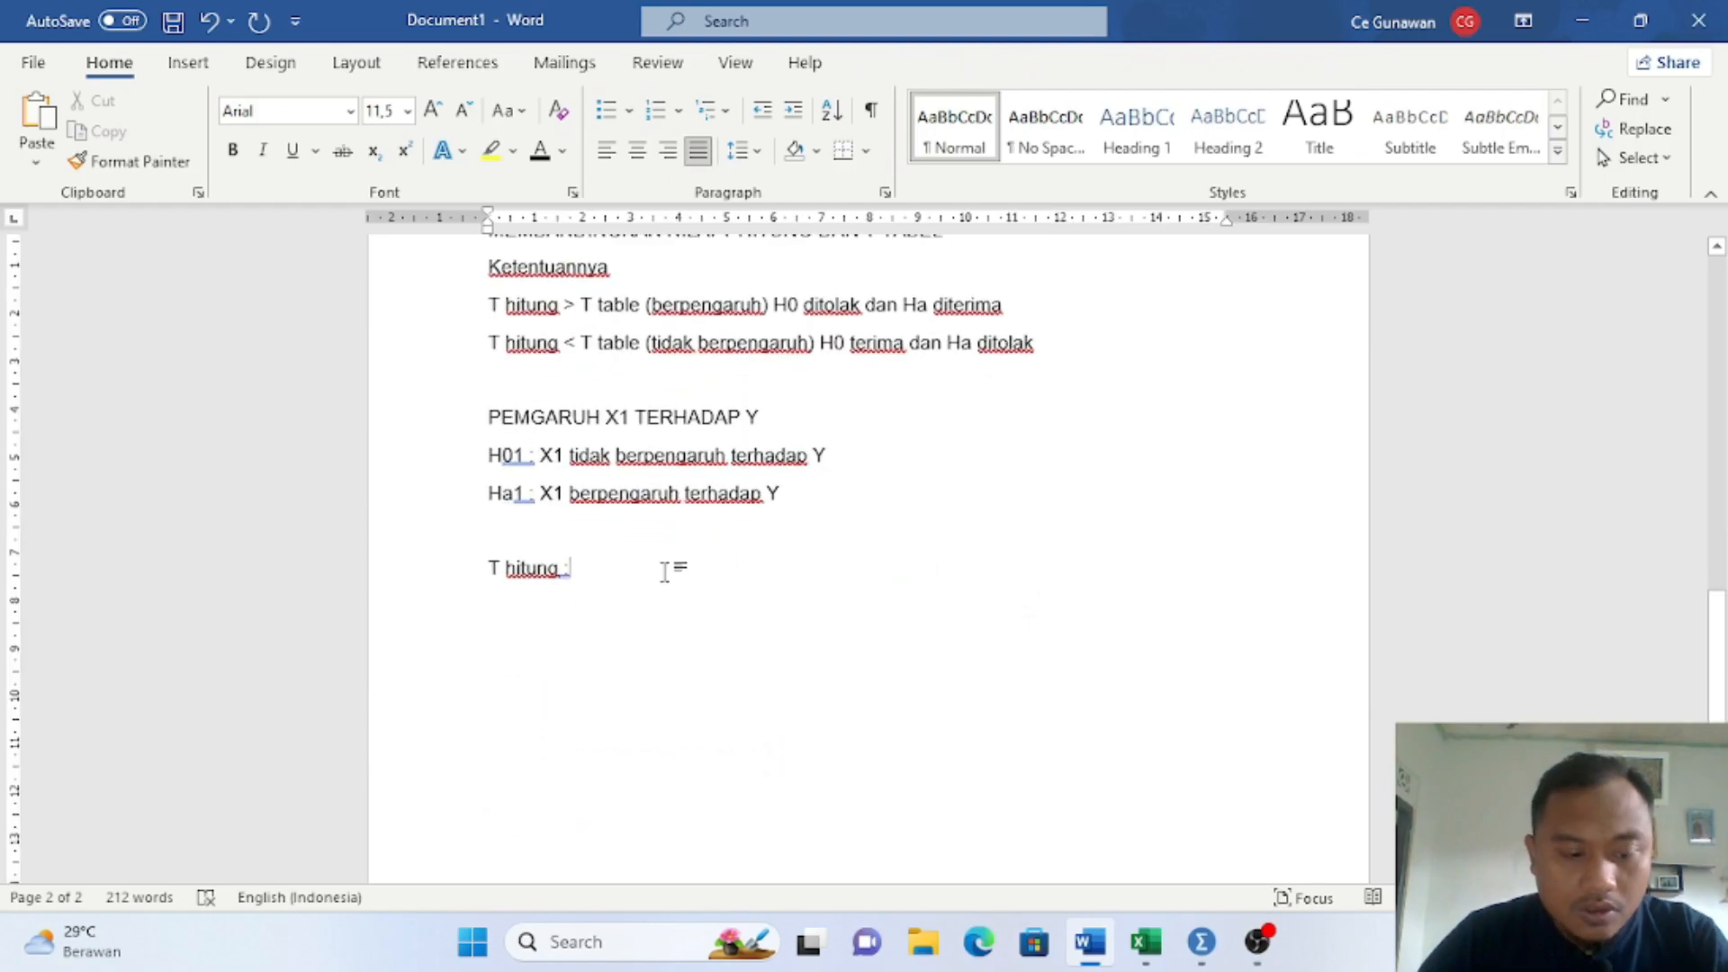
pyautogui.write('1,827')
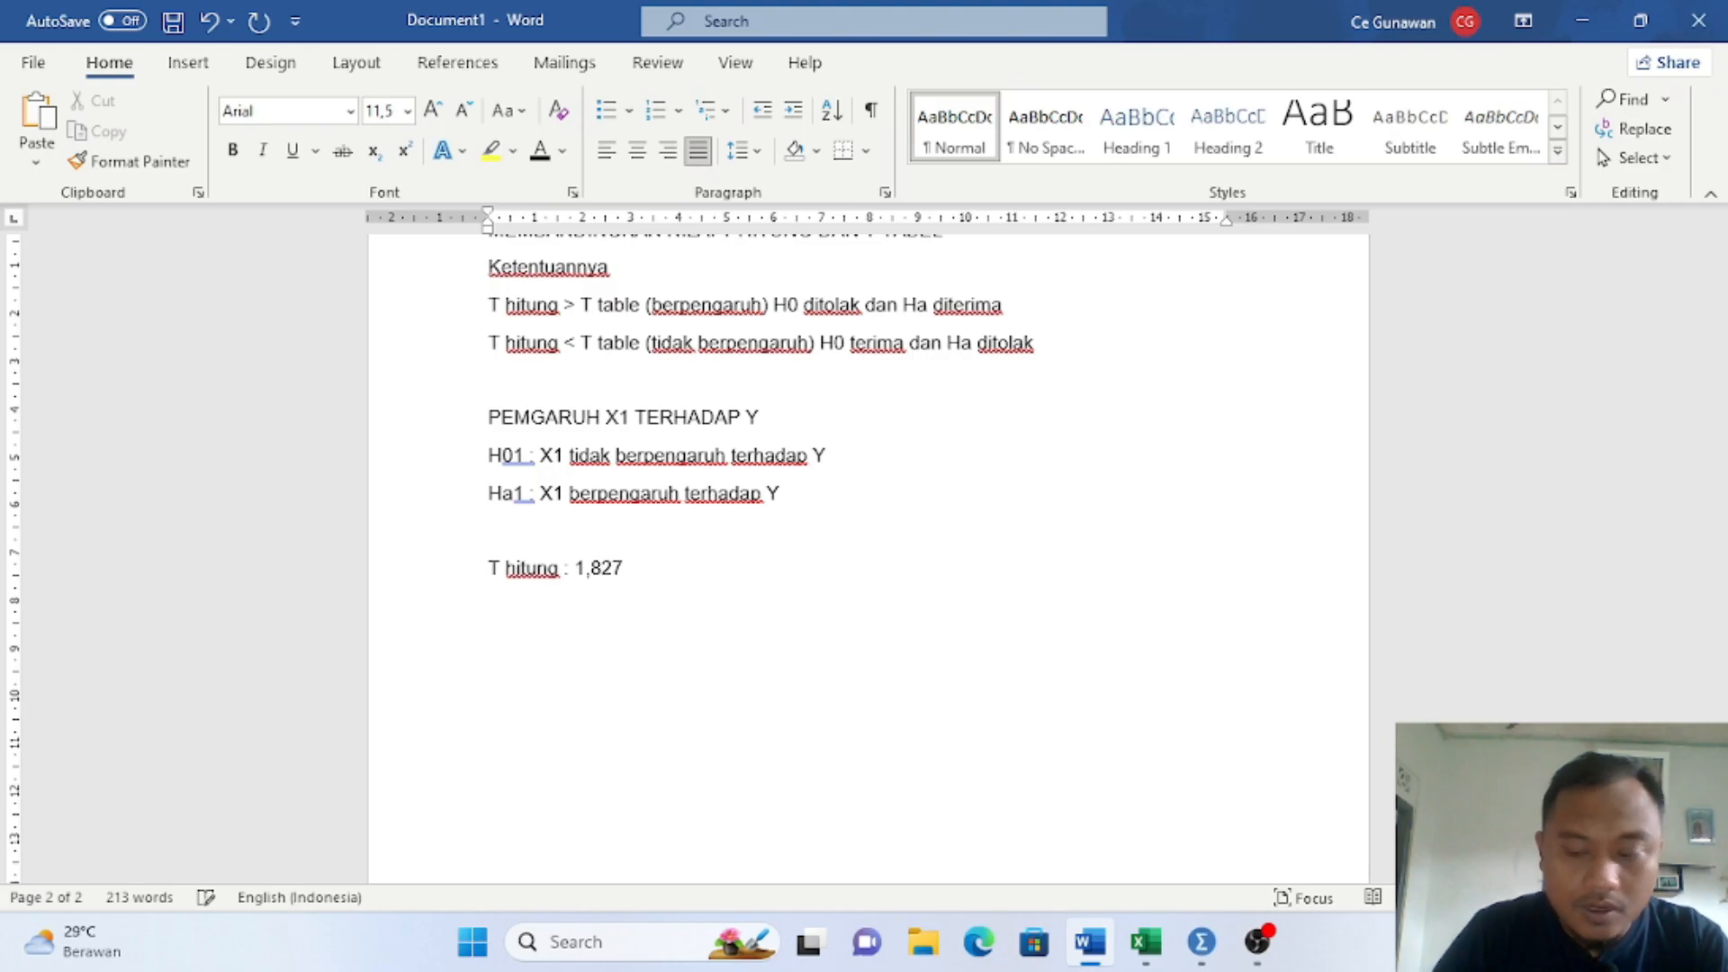
# Step: Add a "T table :" line without a value directly under the "T hitung" line
pyautogui.press('Return')
pyautogui.write('t')
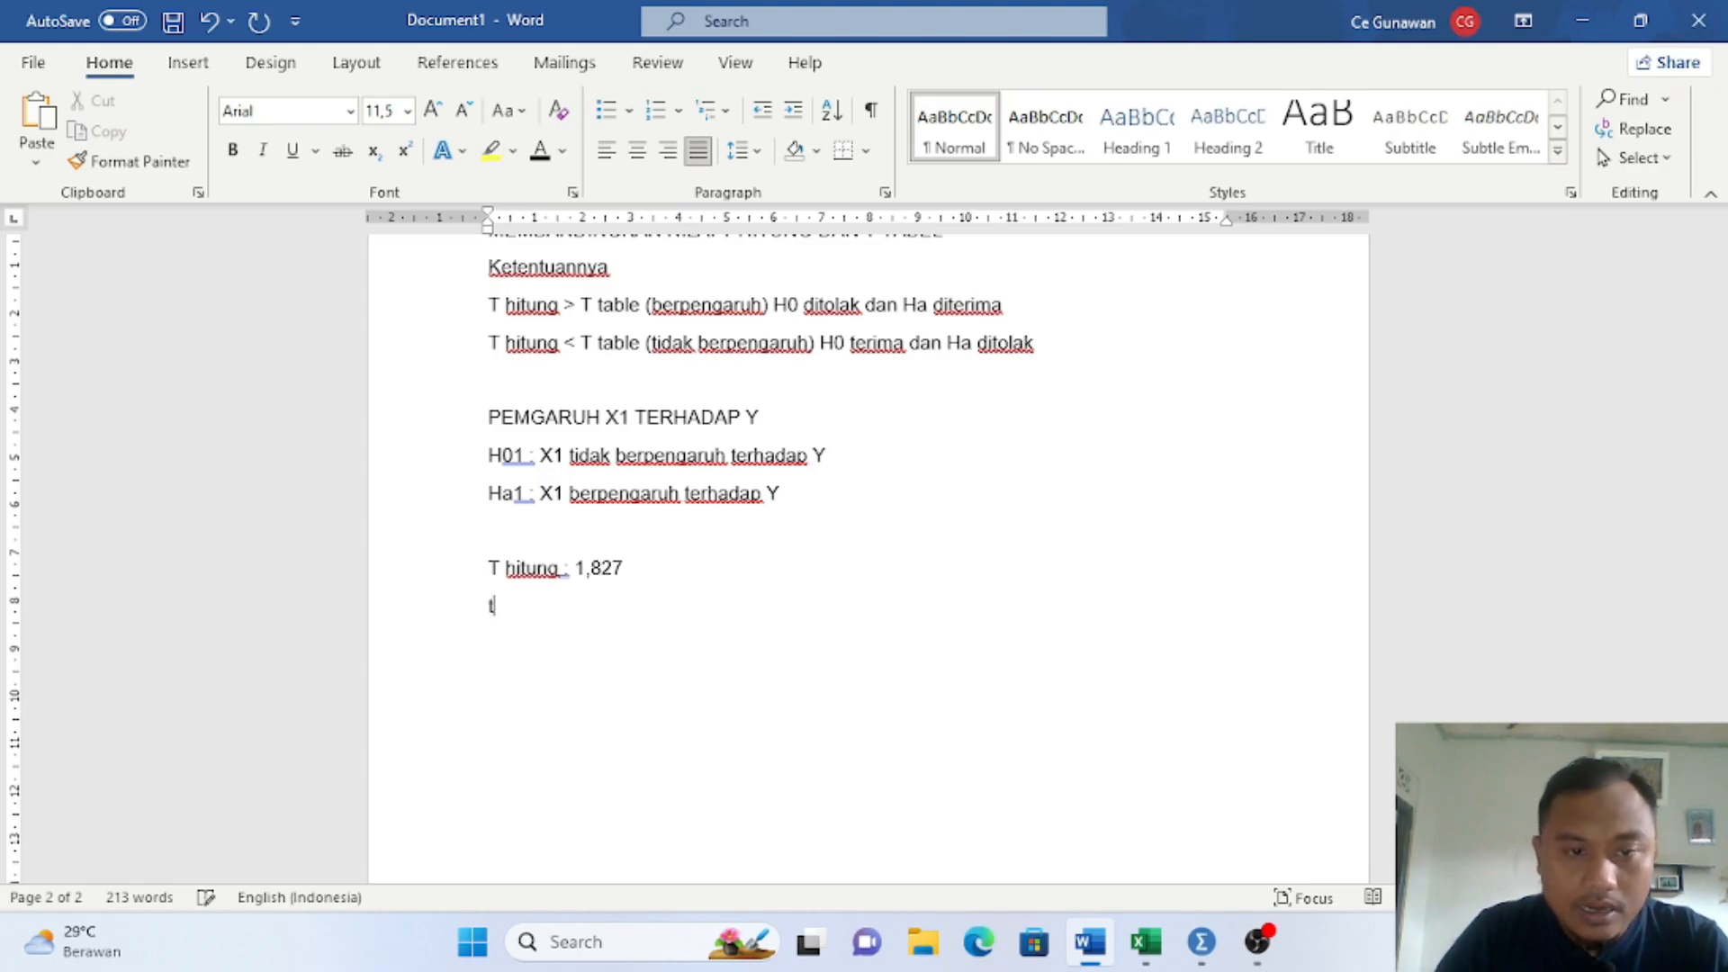
pyautogui.write(' table :')
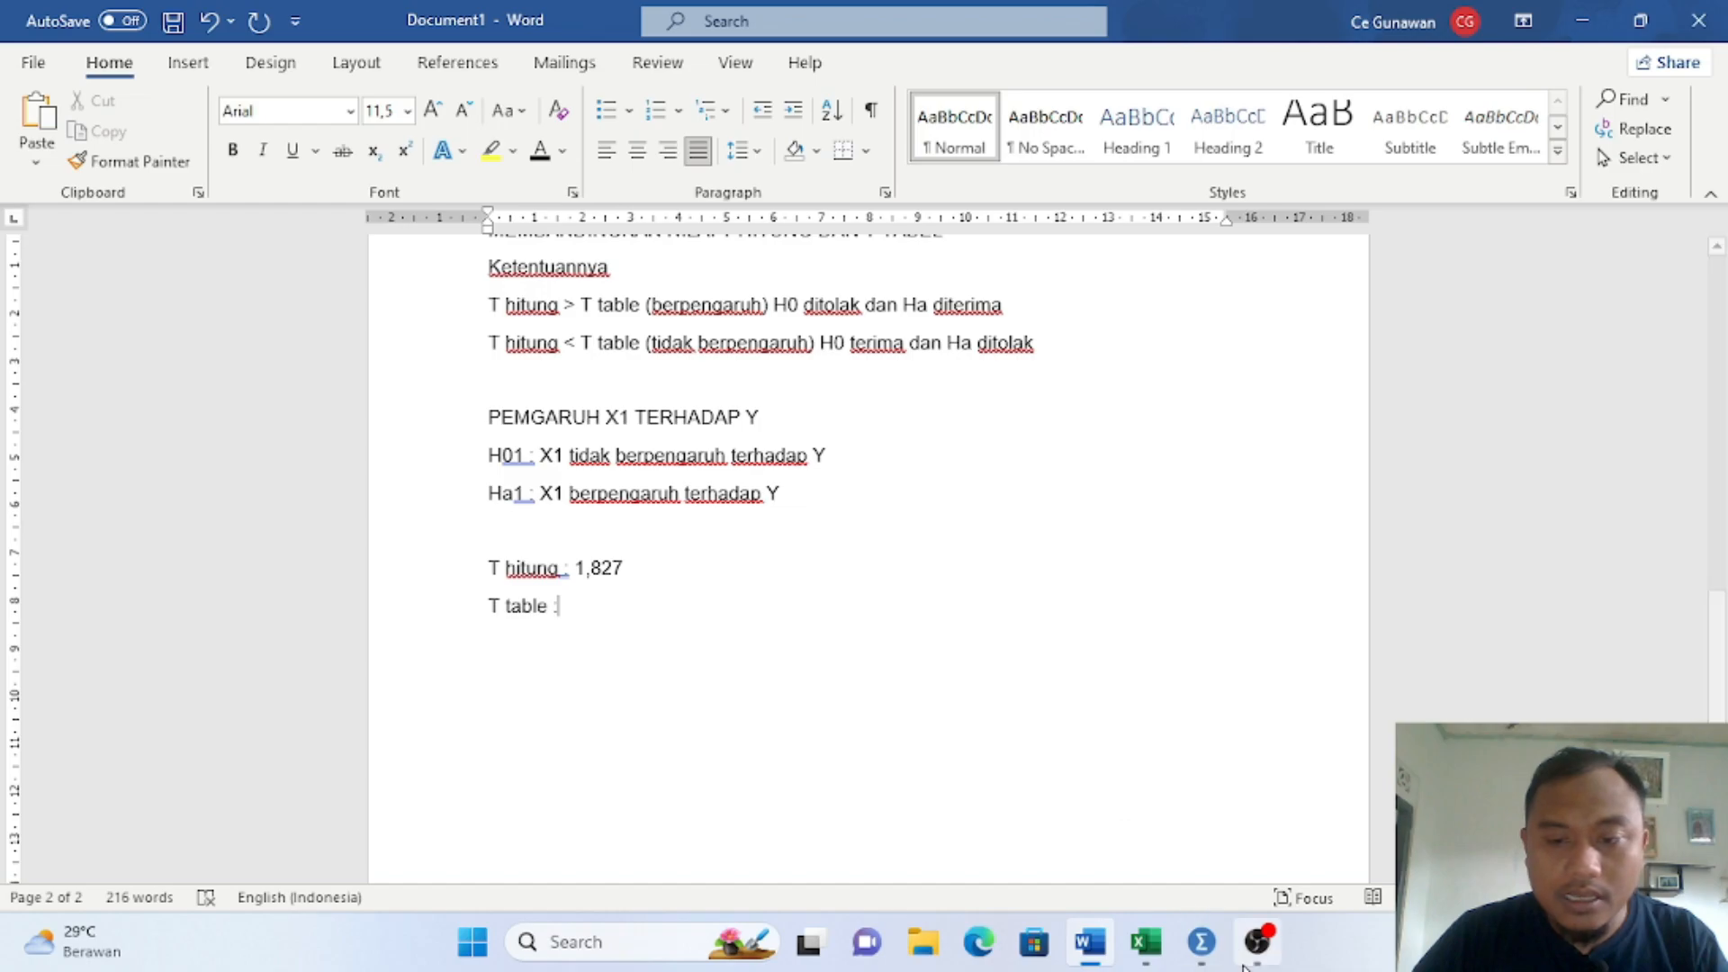
# Step: Switch to the SPSS output to examine the residual degrees of freedom in the ANOVA table, and return to Word
pyautogui.moveTo(1201, 942)
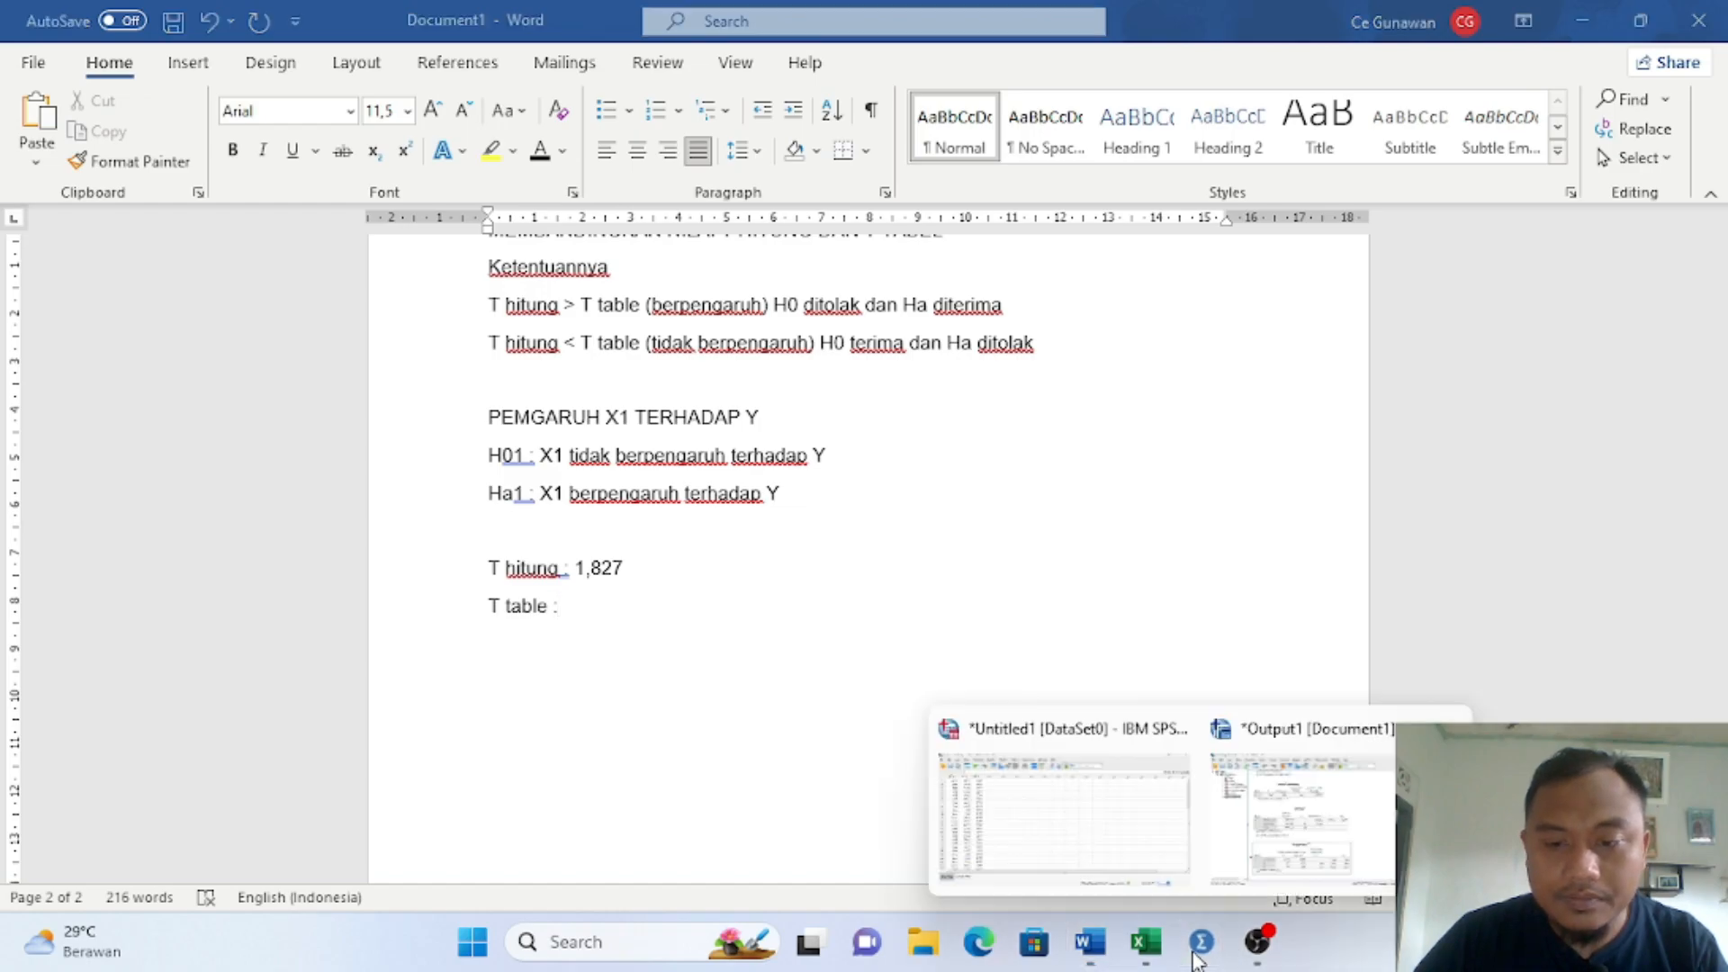
pyautogui.click(1302, 803)
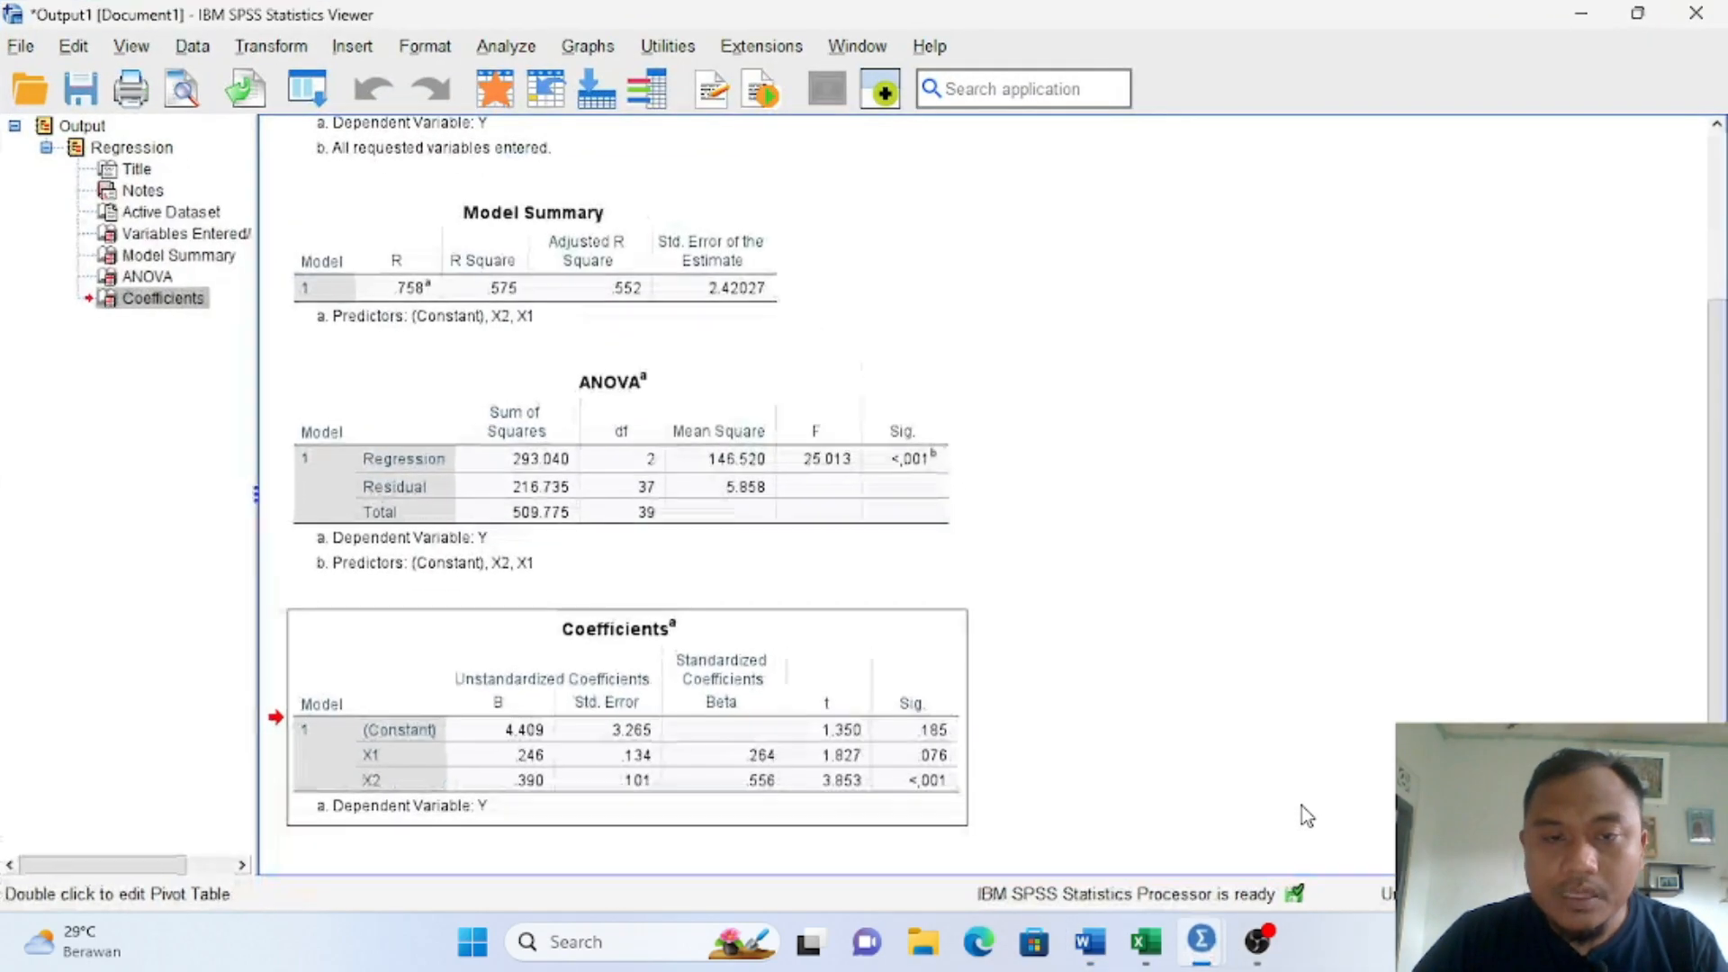
pyautogui.click(642, 490)
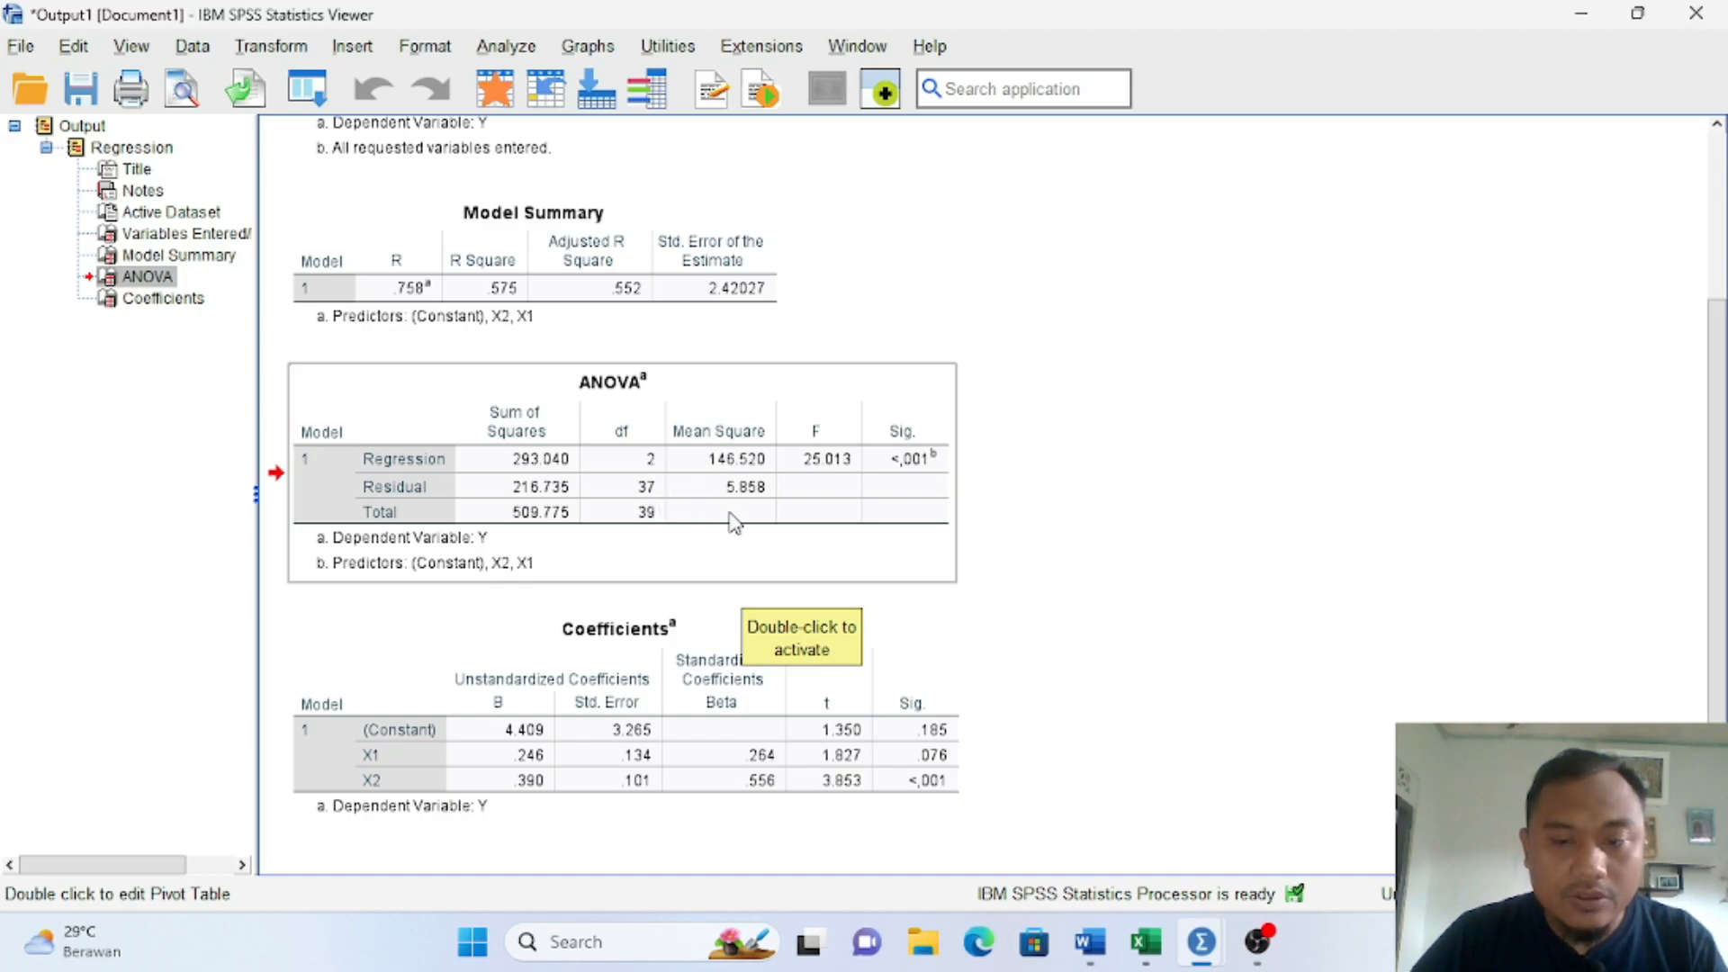
pyautogui.hotkey('alt', 'Tab')
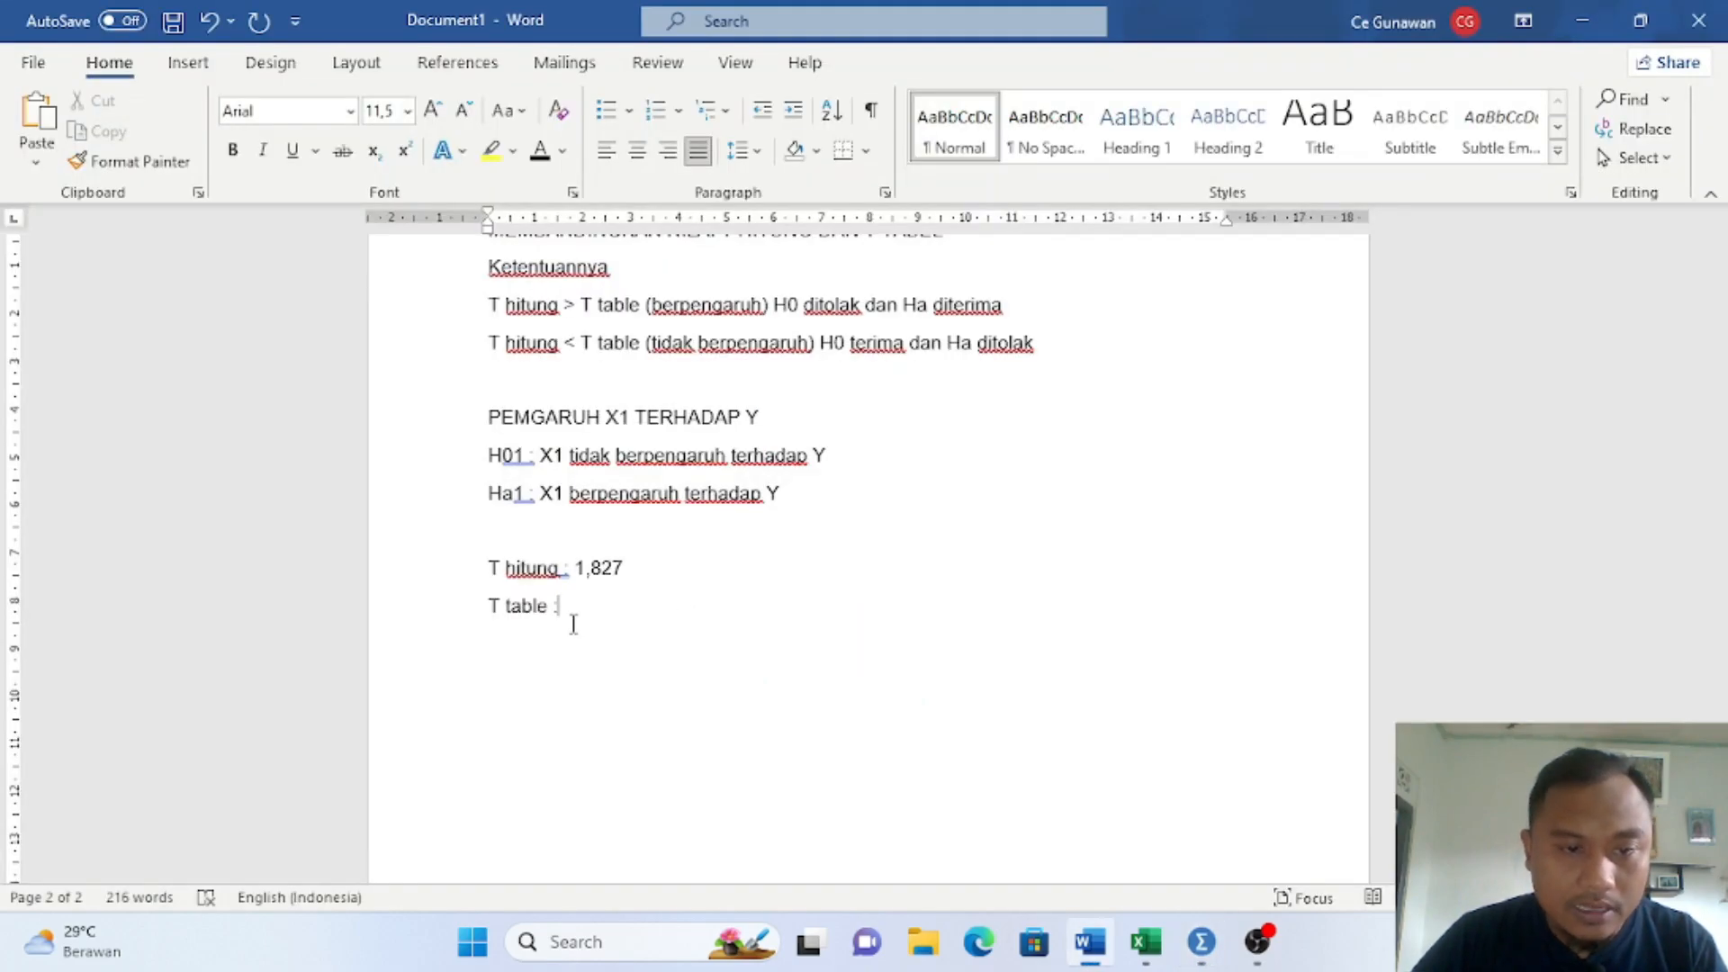
# Step: Switch to the Excel workbook and compute the t table value in cell F3 with =TINV(0,05;37)
pyautogui.click(1143, 961)
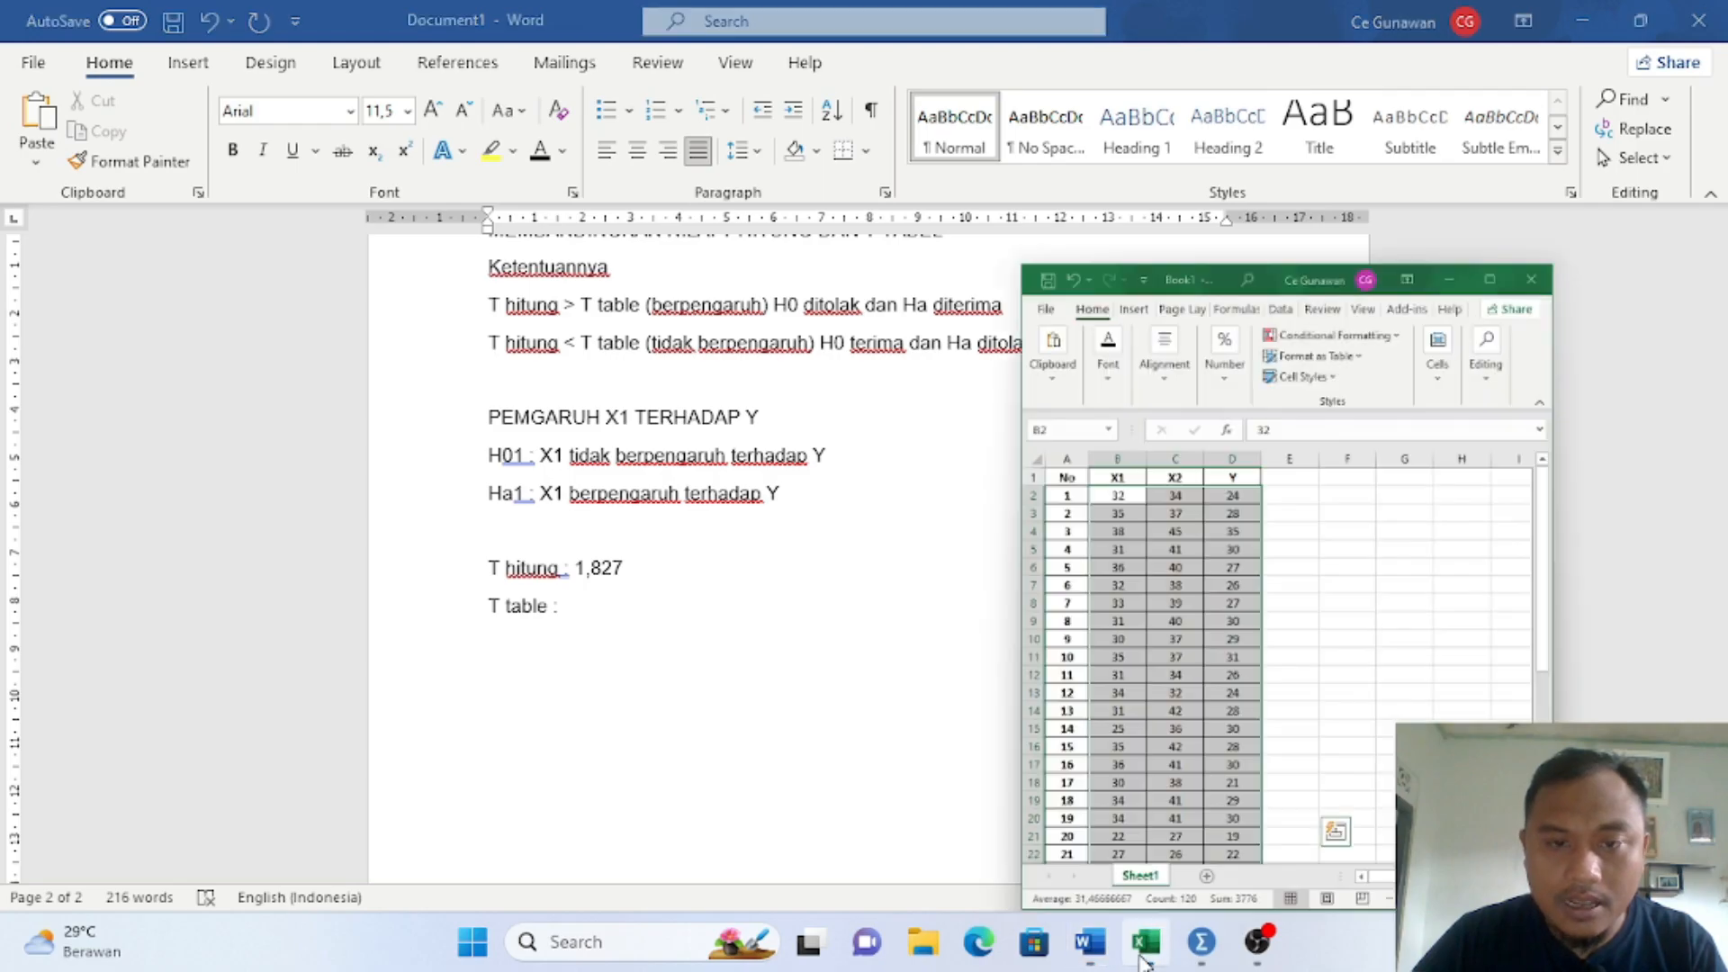
pyautogui.click(1440, 362)
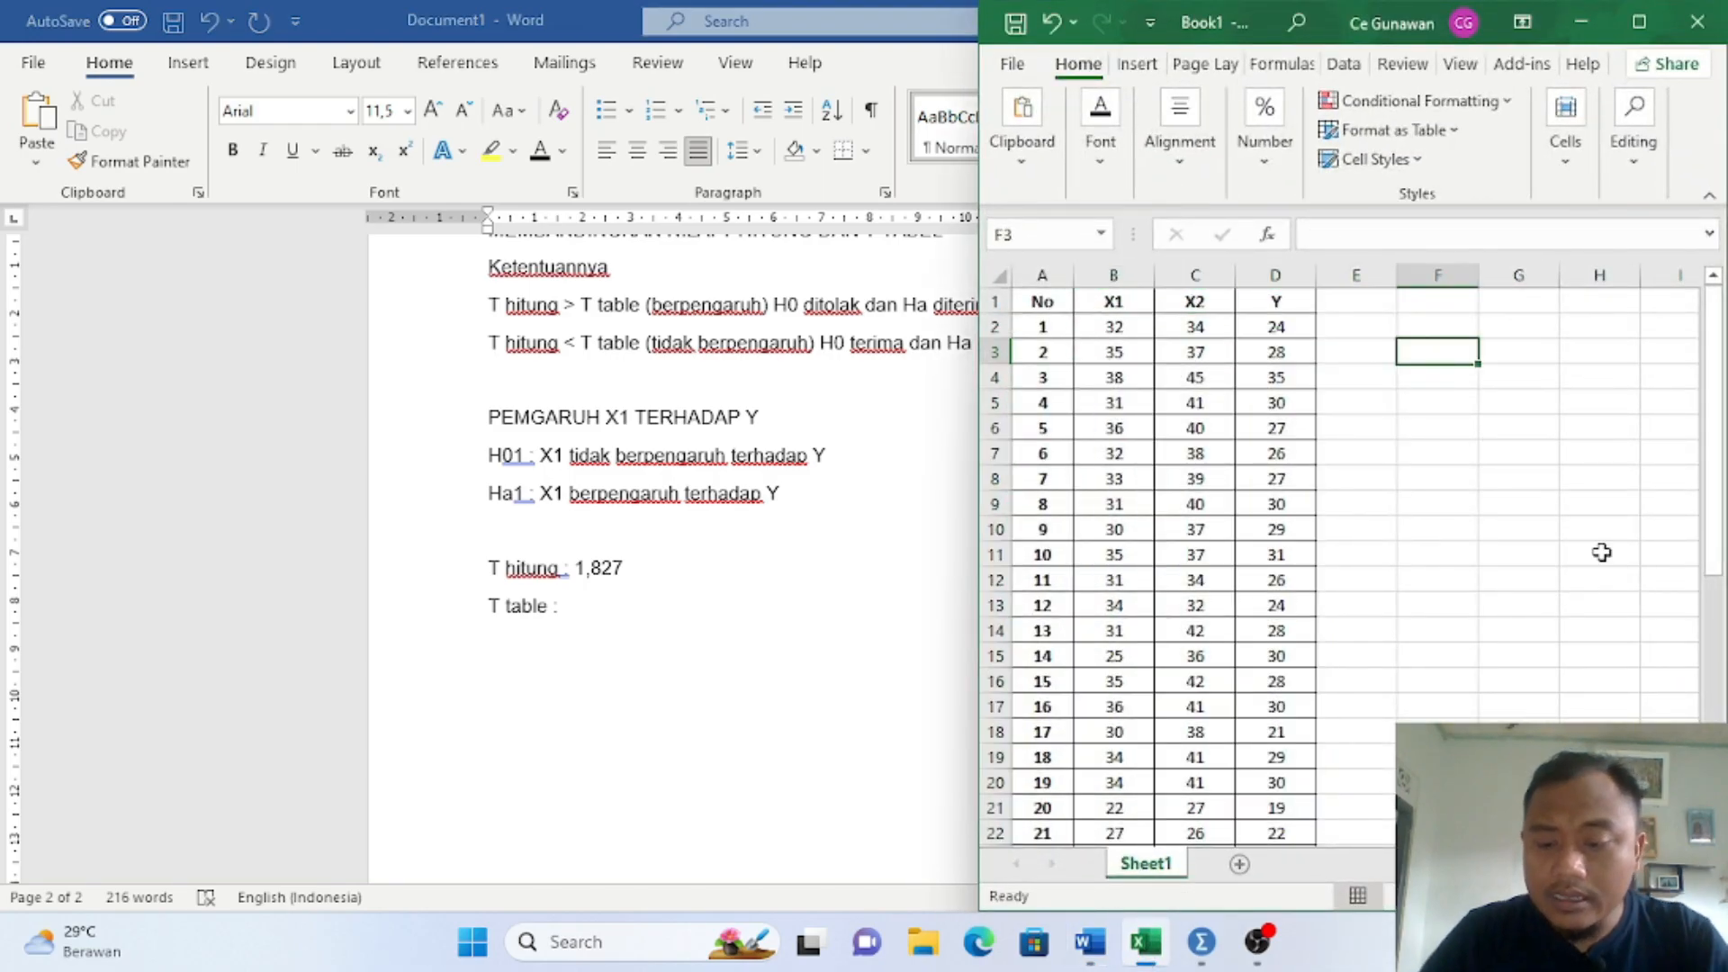
pyautogui.write('=t')
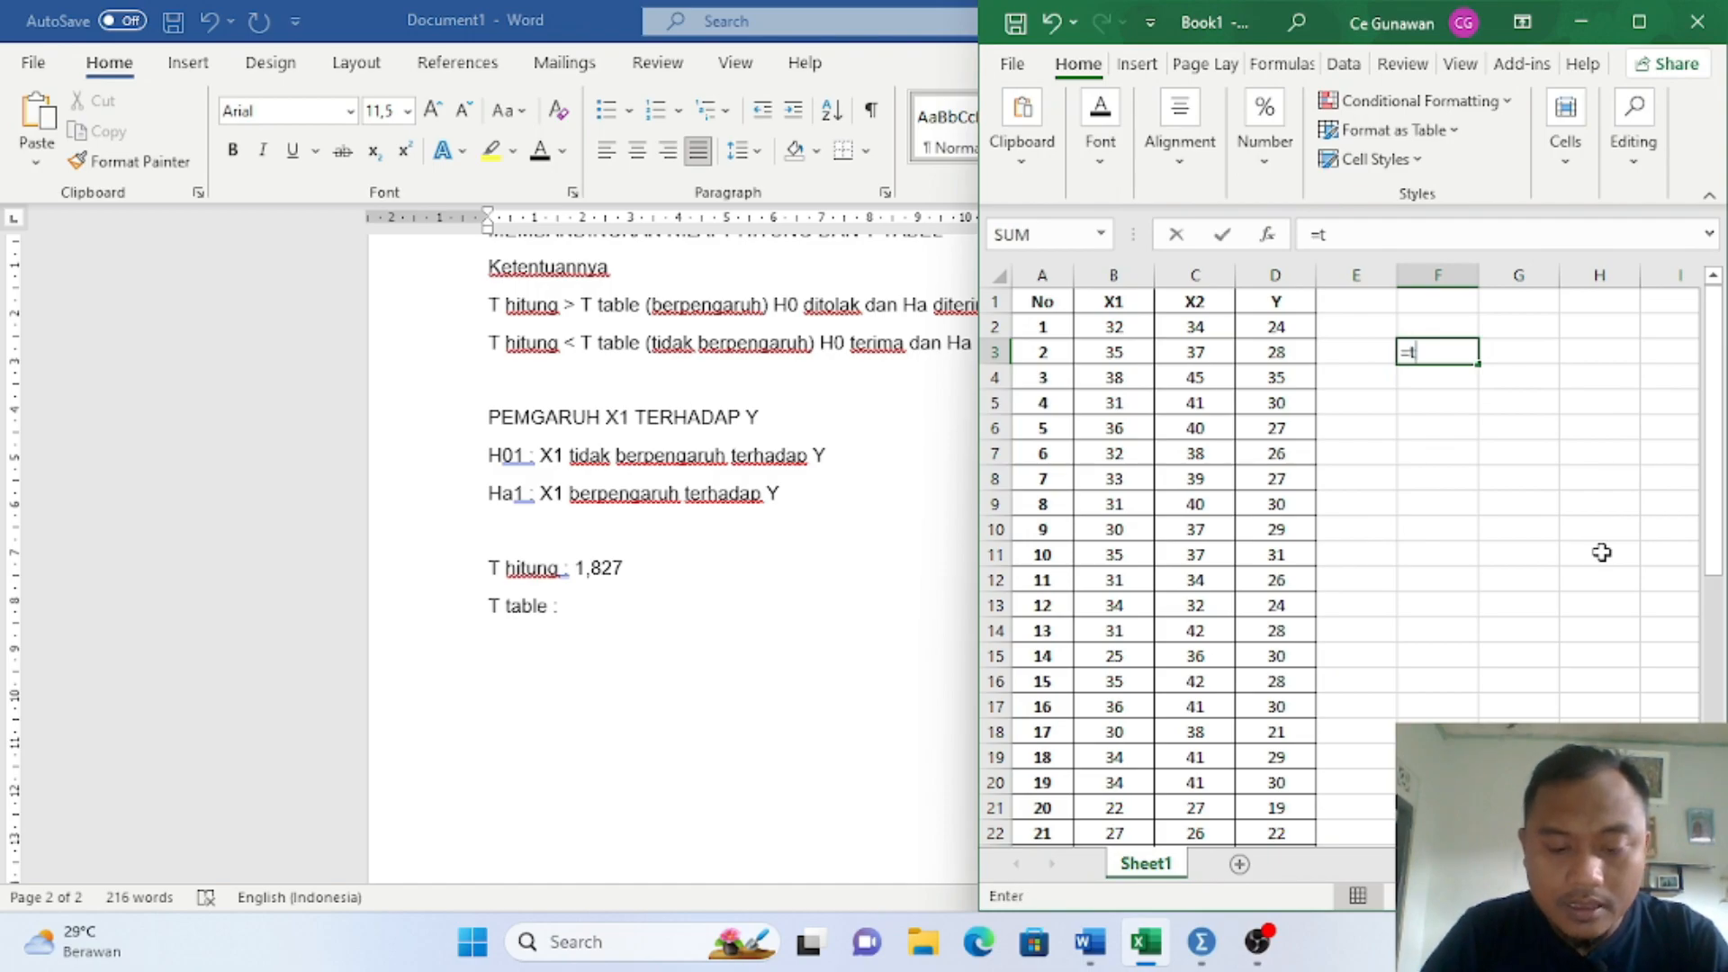
pyautogui.write('inv')
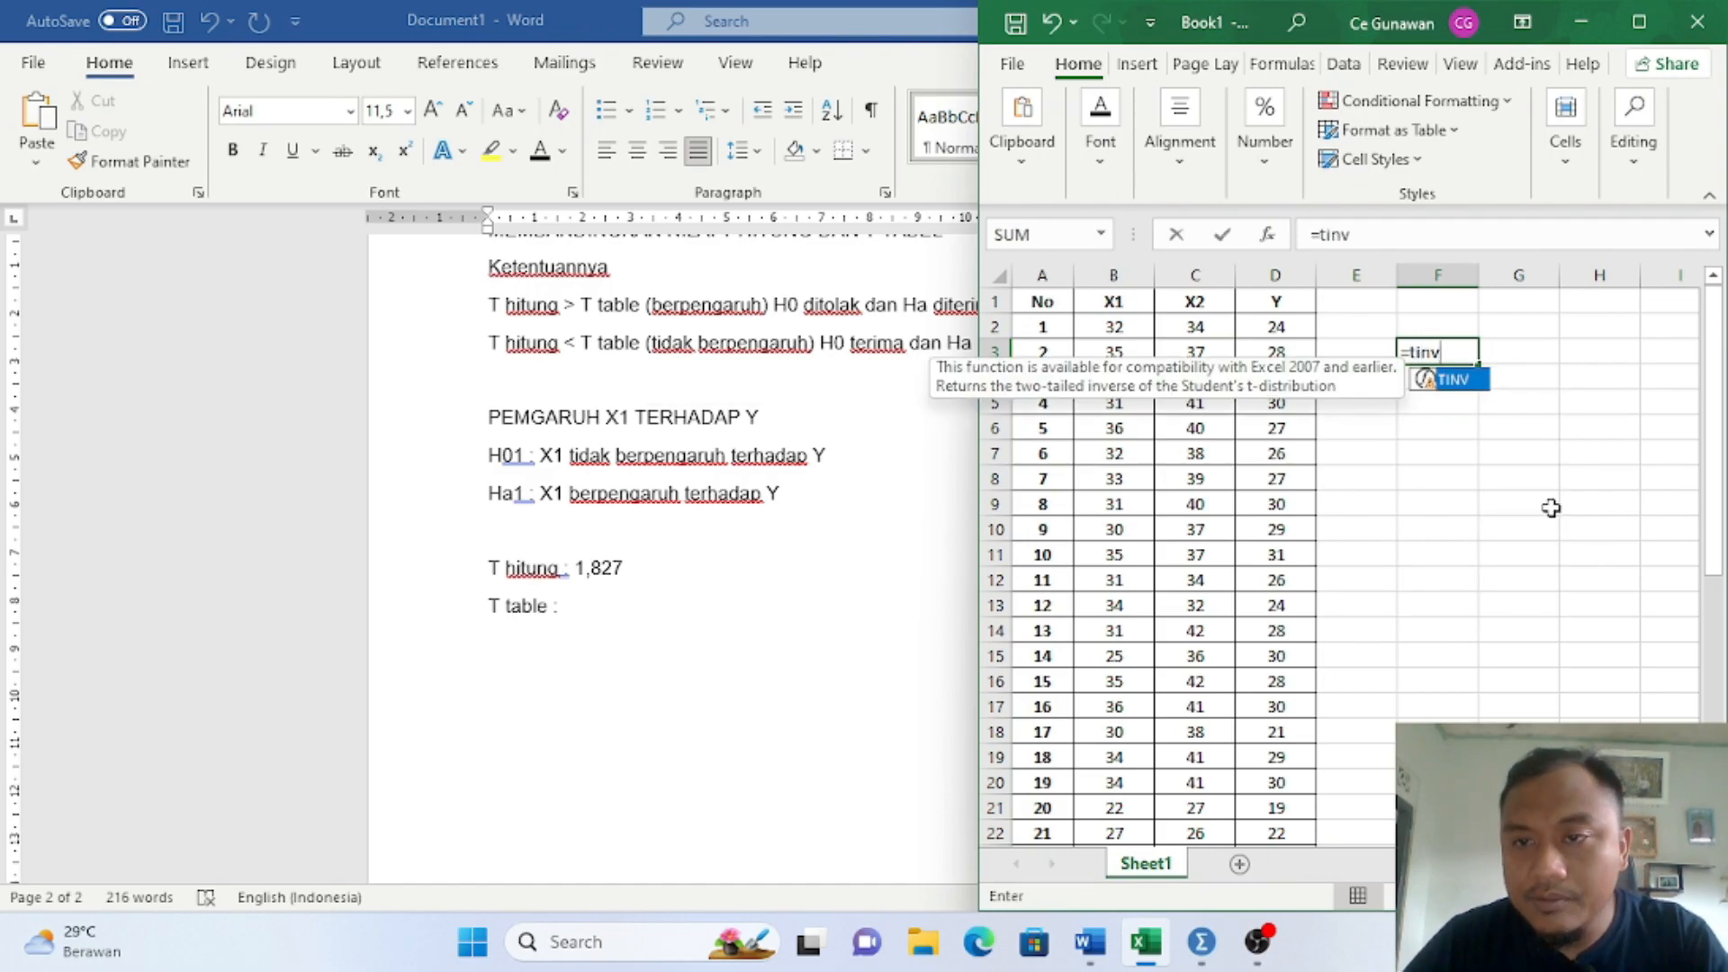
pyautogui.doubleClick(1446, 379)
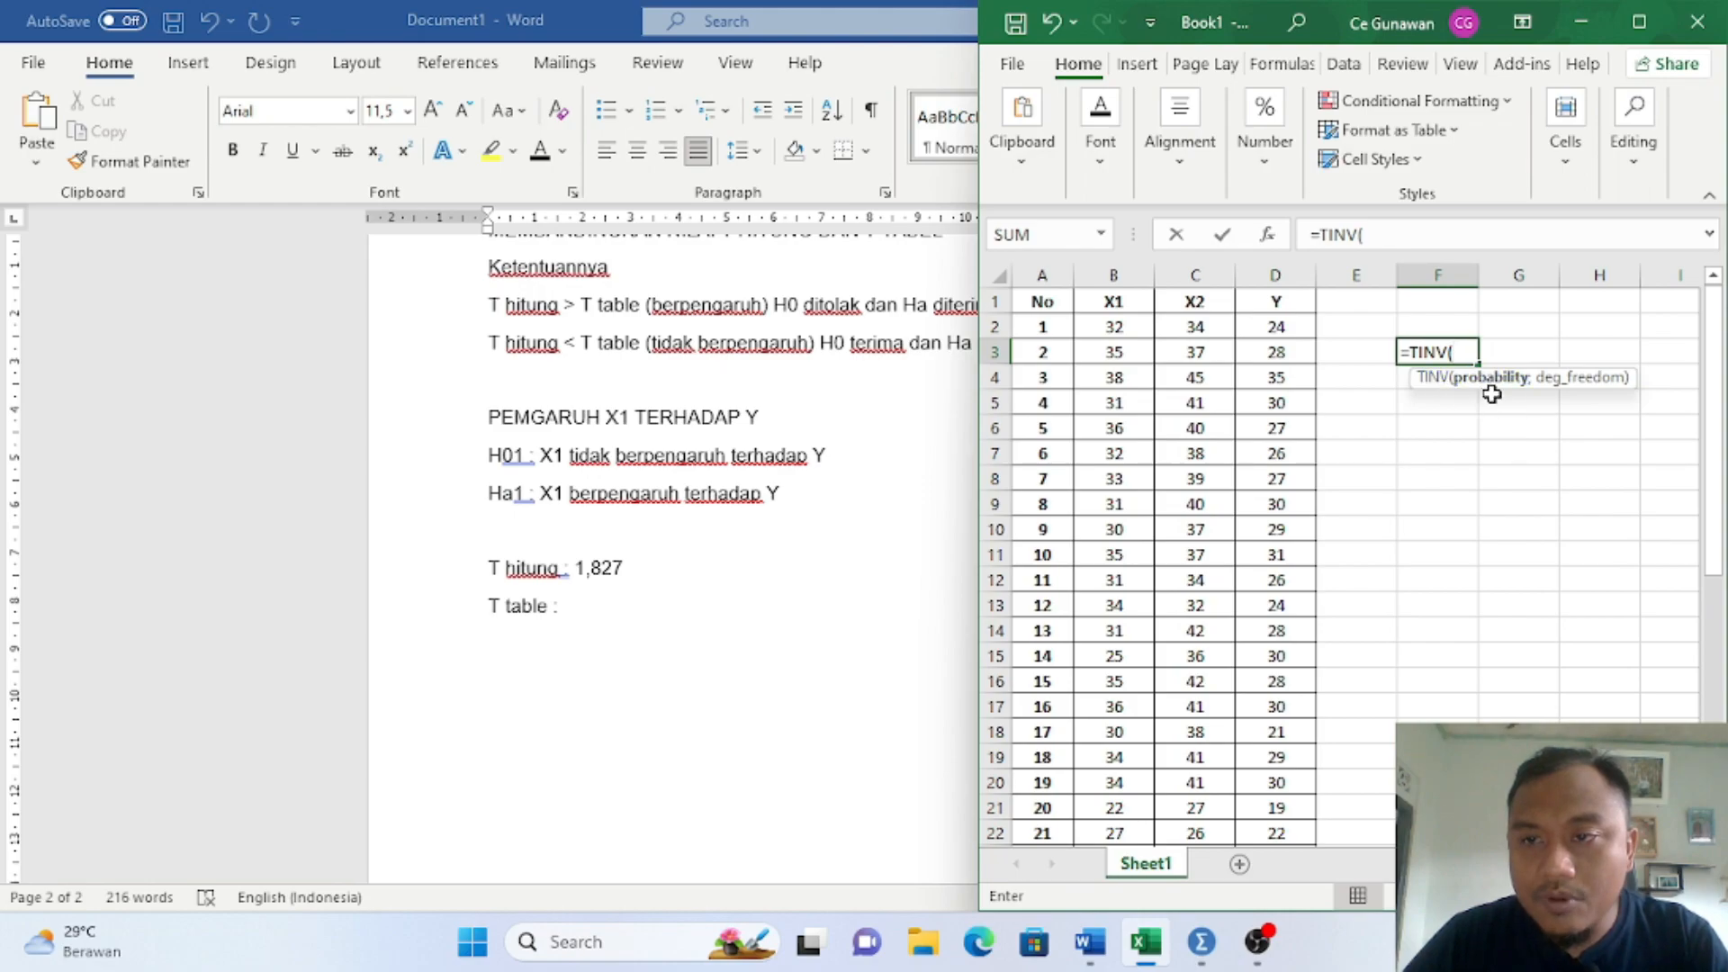
pyautogui.moveTo(1104, 967)
pyautogui.write('0,05;')
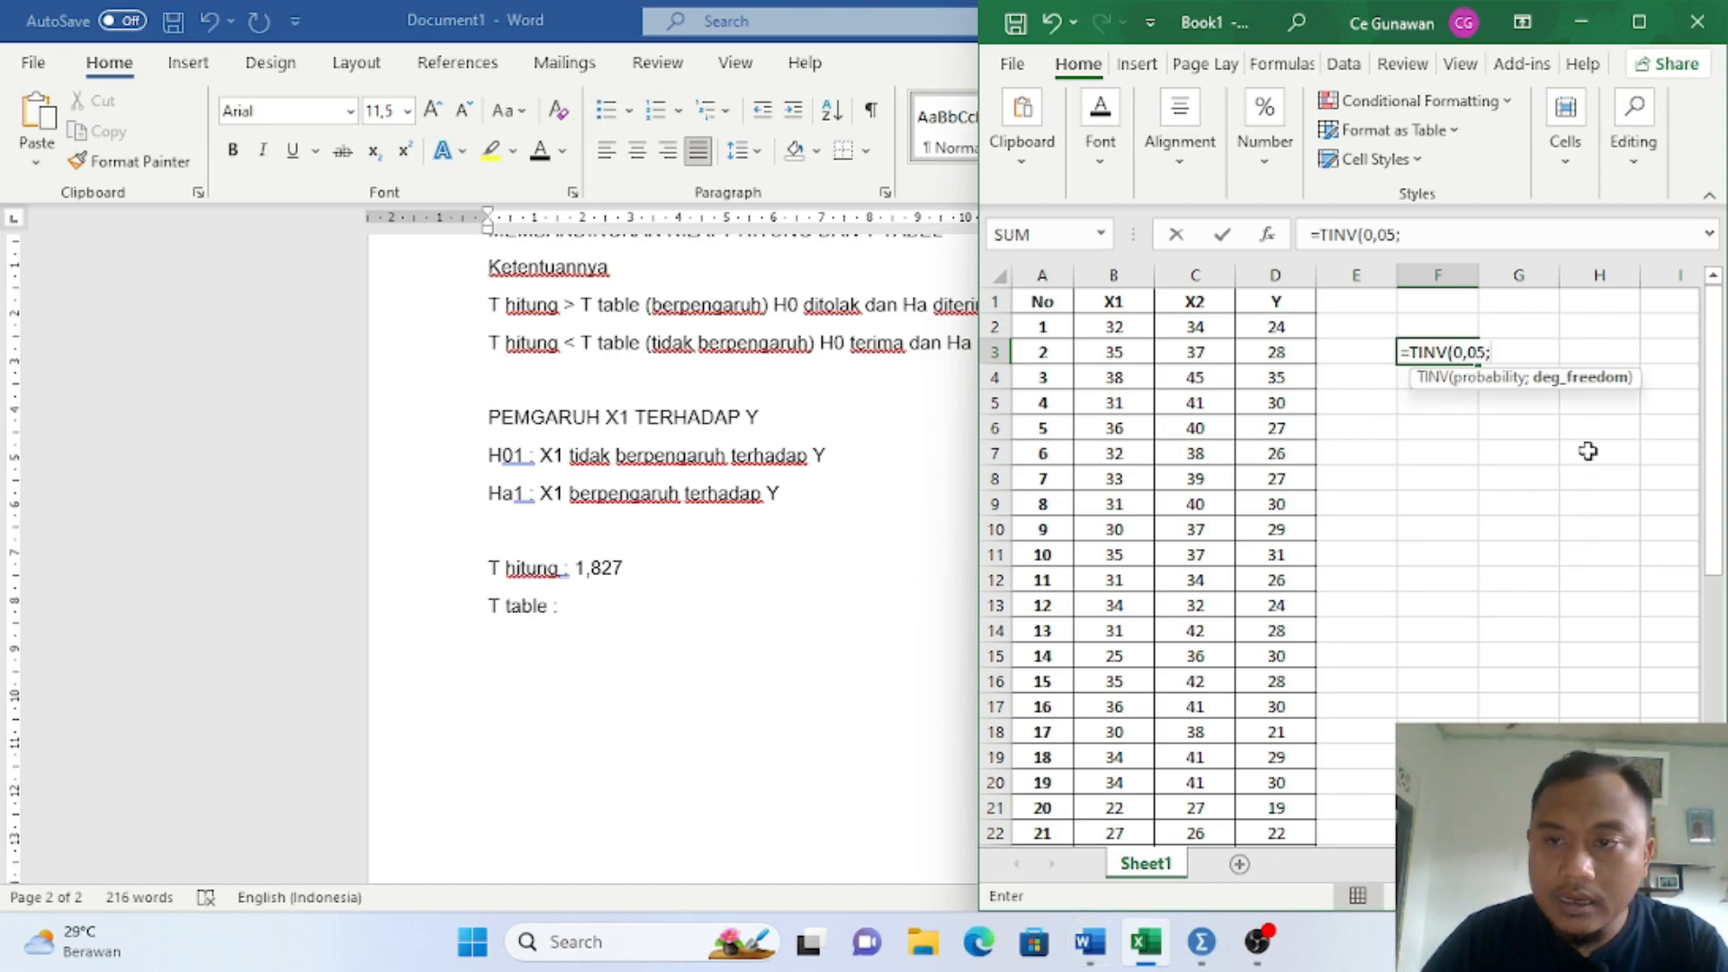
pyautogui.write('37)')
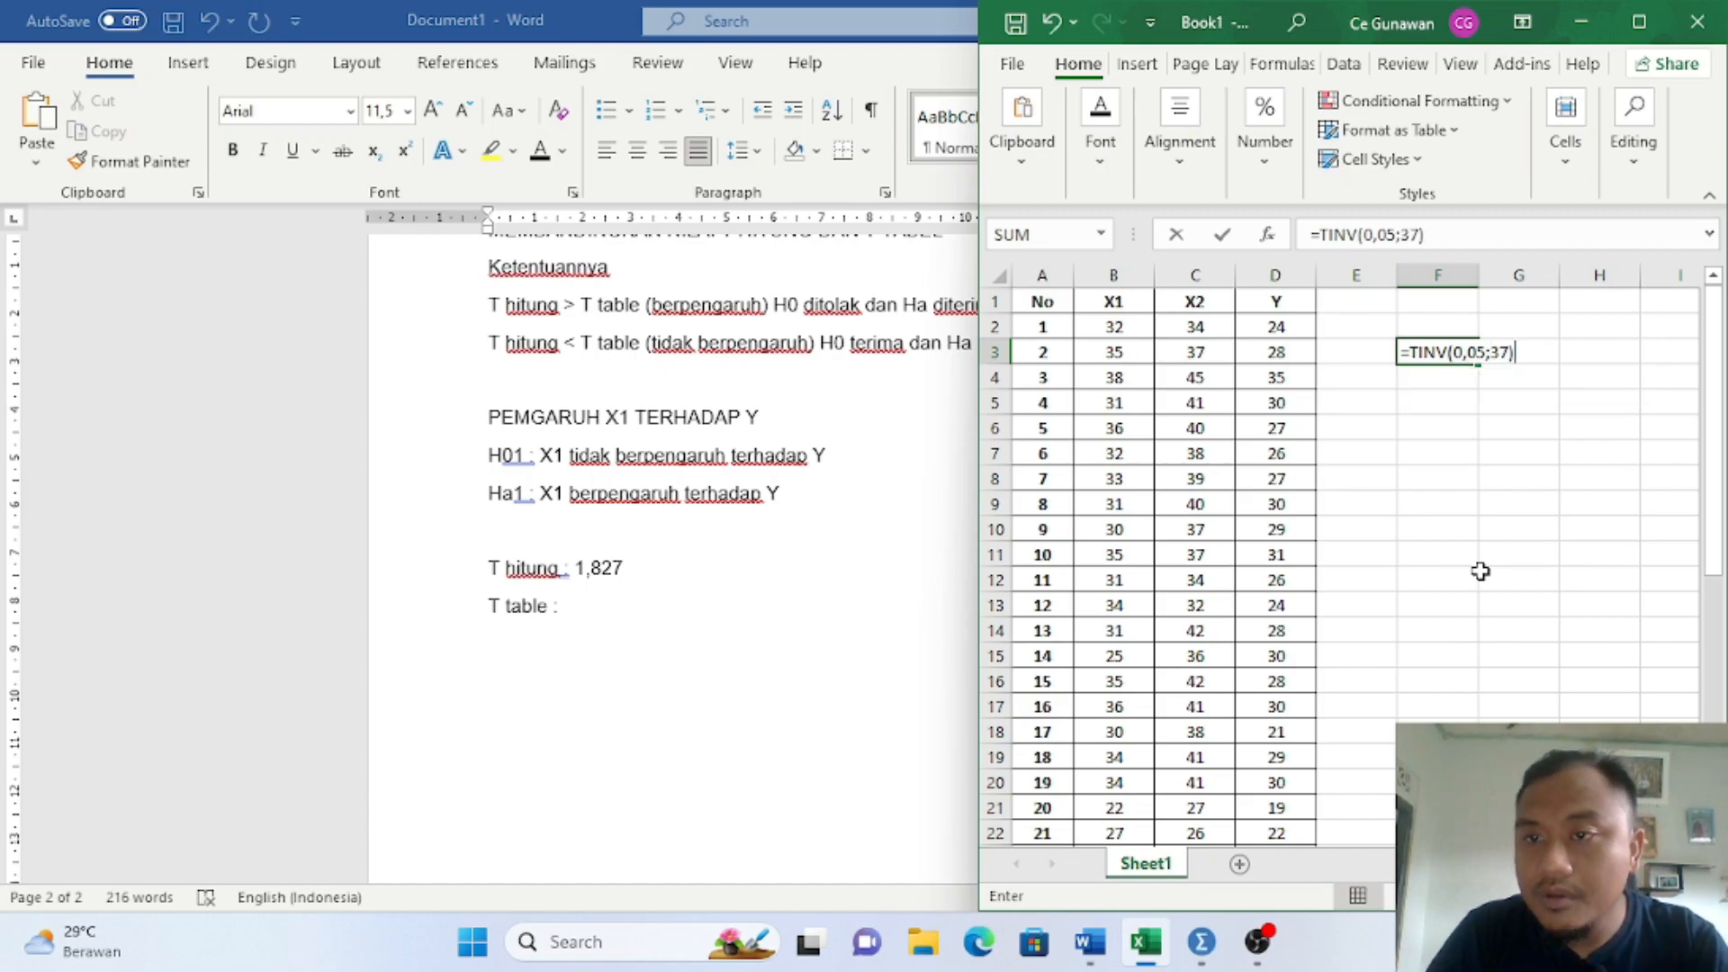
pyautogui.press('Return')
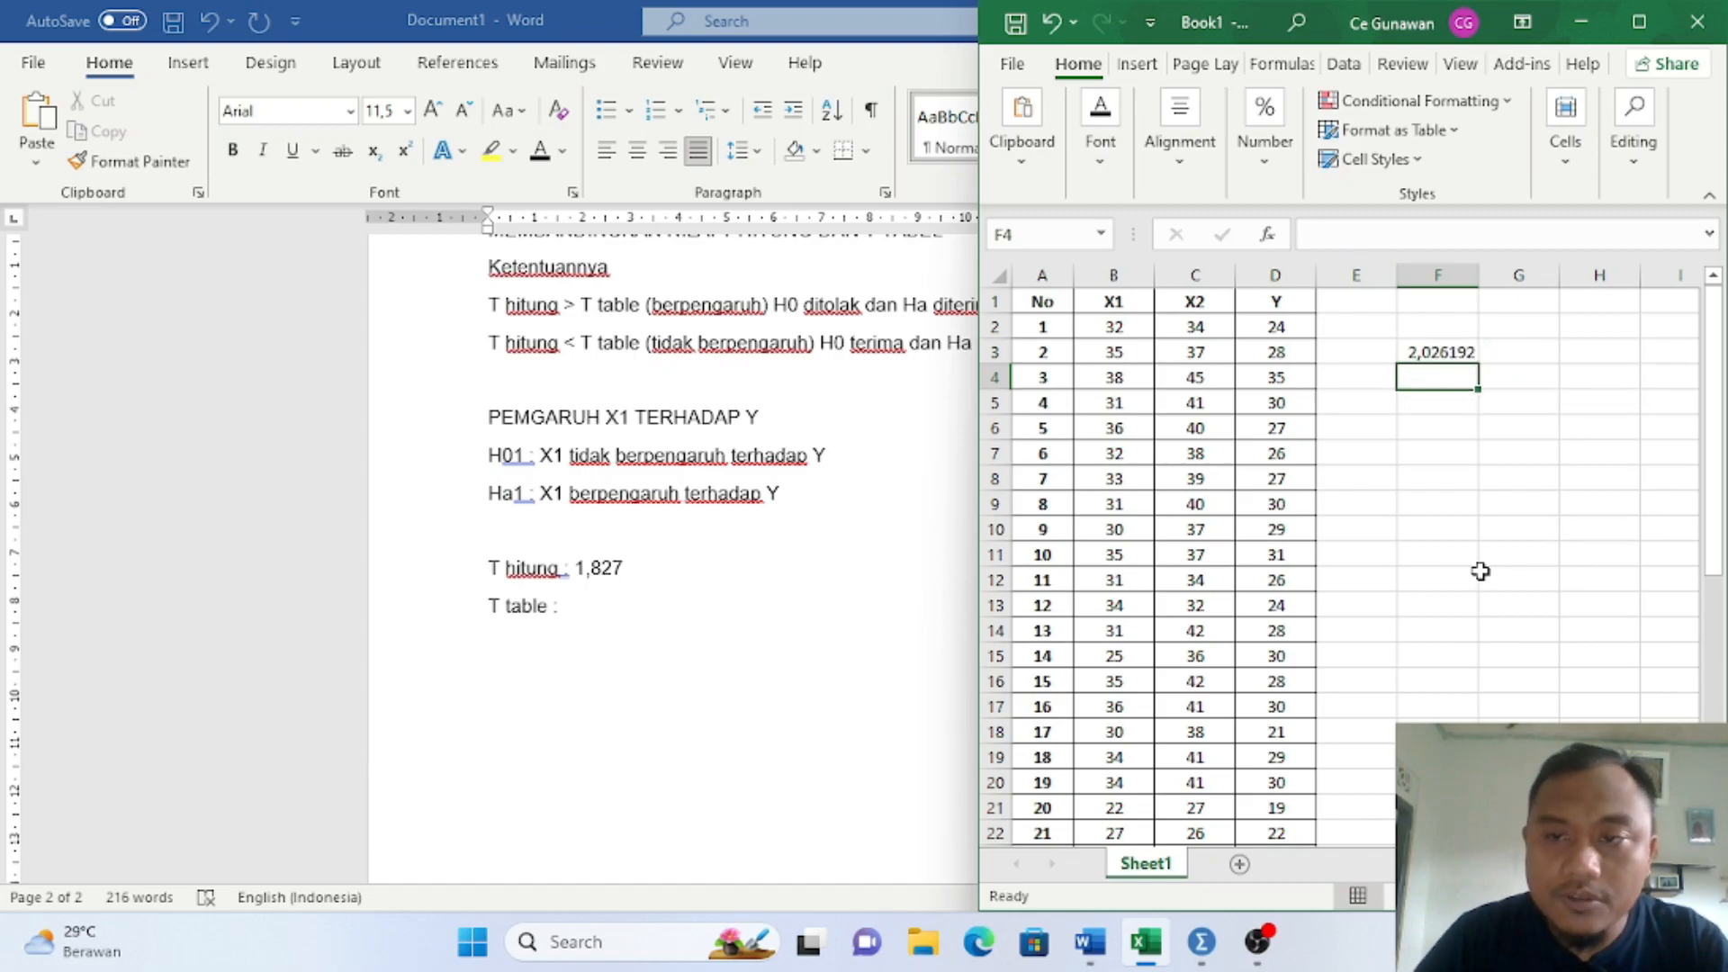
pyautogui.click(1445, 351)
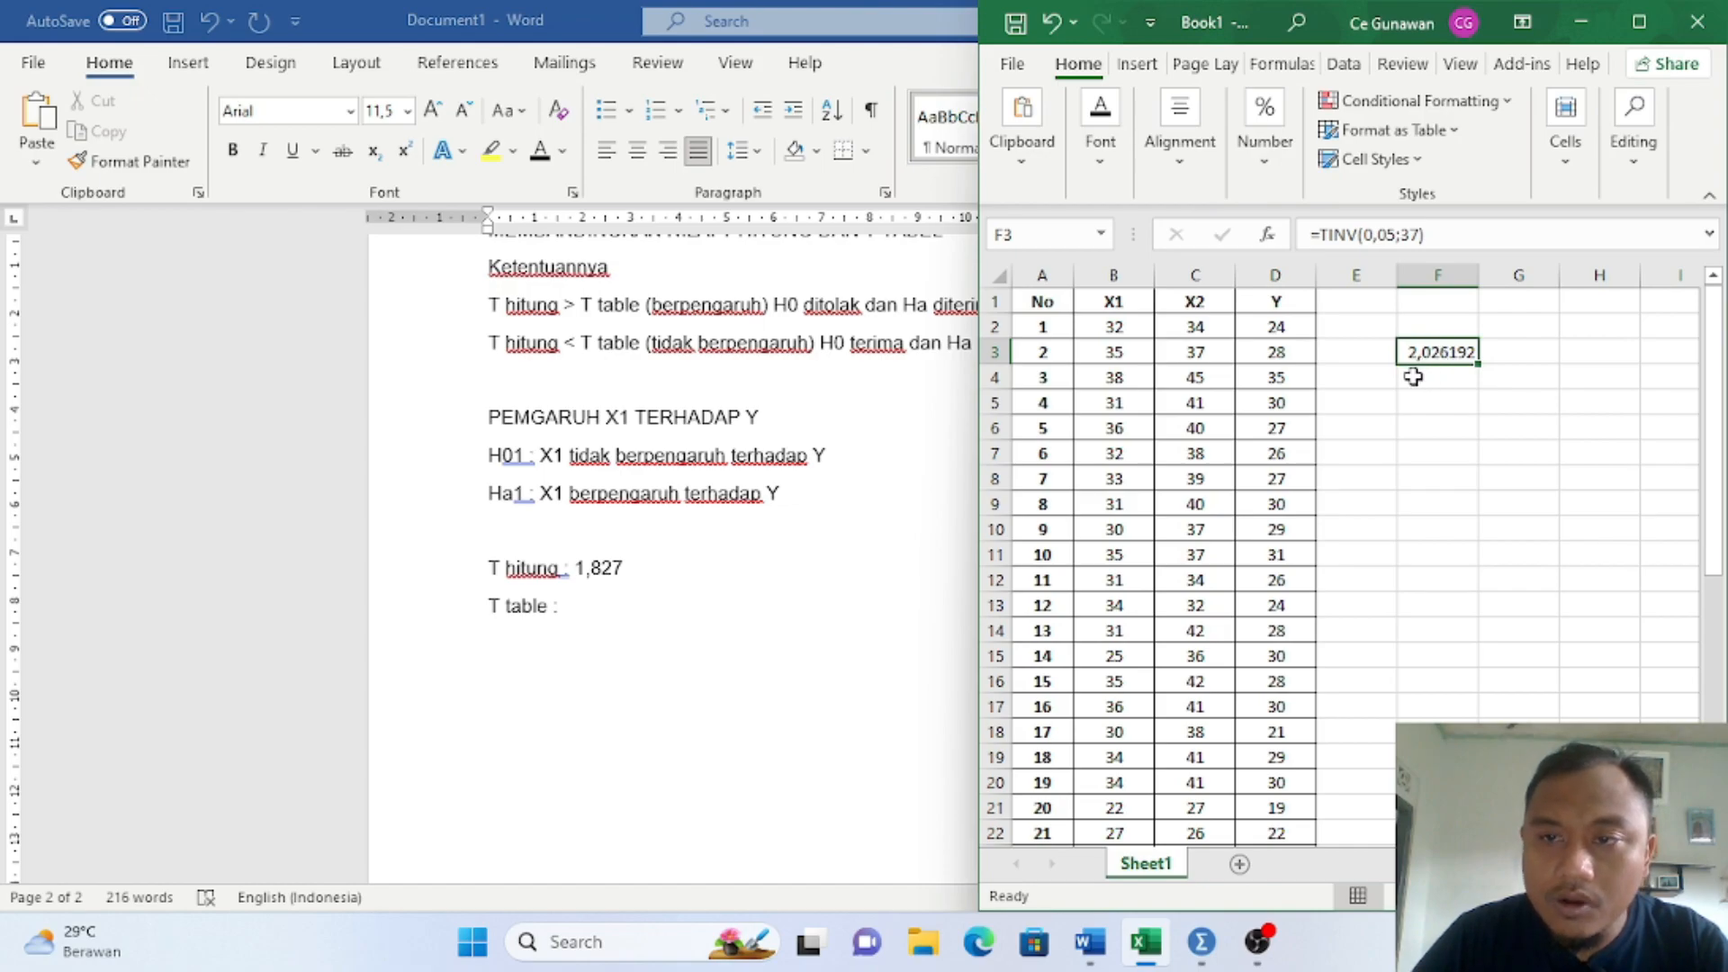
# Step: Return to the Word document and complete the "T table :" line with the value 2,026
pyautogui.click(651, 620)
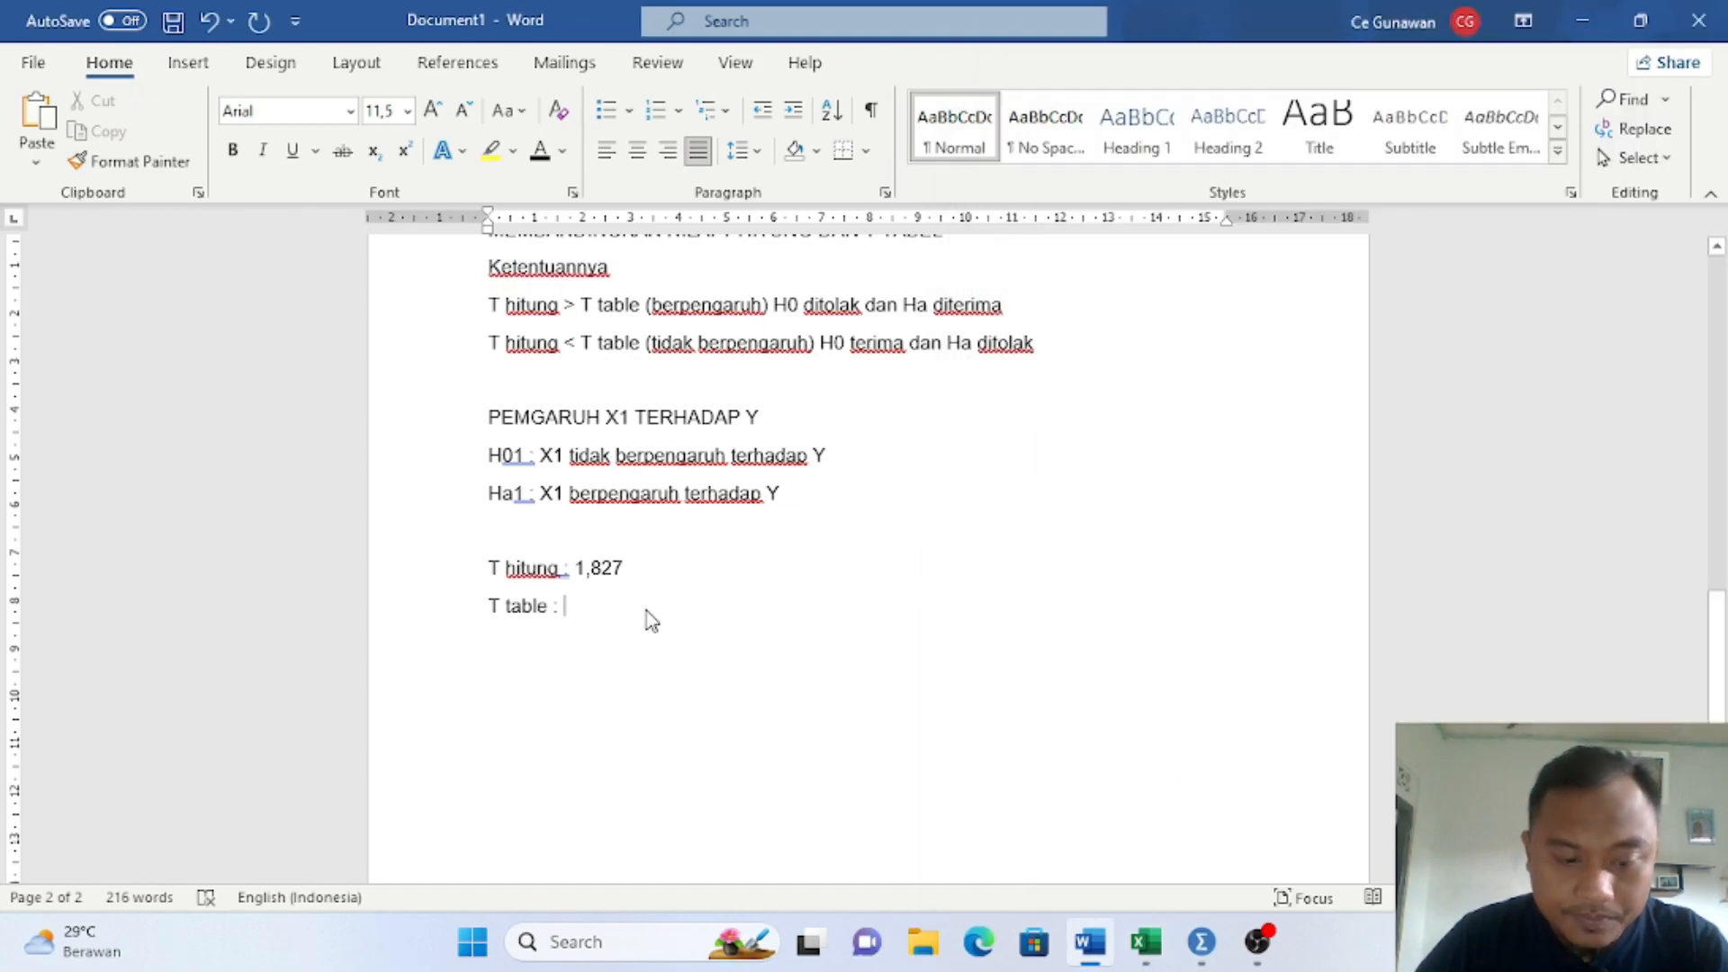
pyautogui.write('2,028')
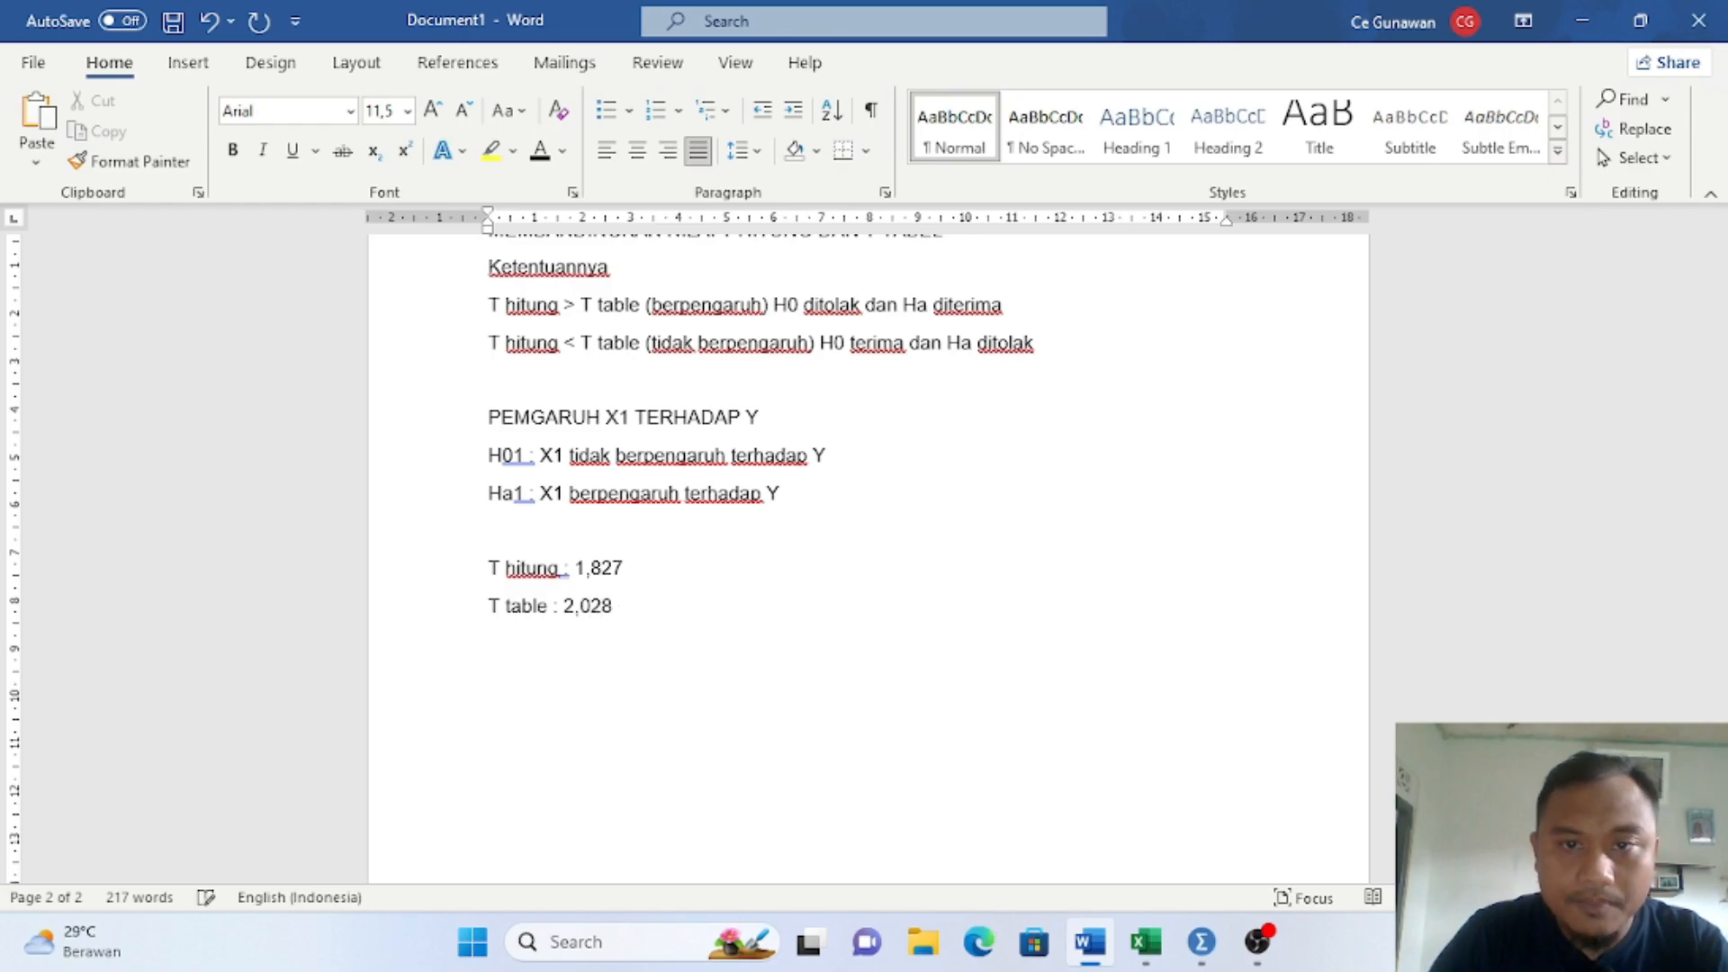
pyautogui.press('BackSpace')
pyautogui.write('6')
# Step: Leave a blank line below the T table value and add the comparison "T hitung < t table"
pyautogui.press('Return')
pyautogui.press('Return')
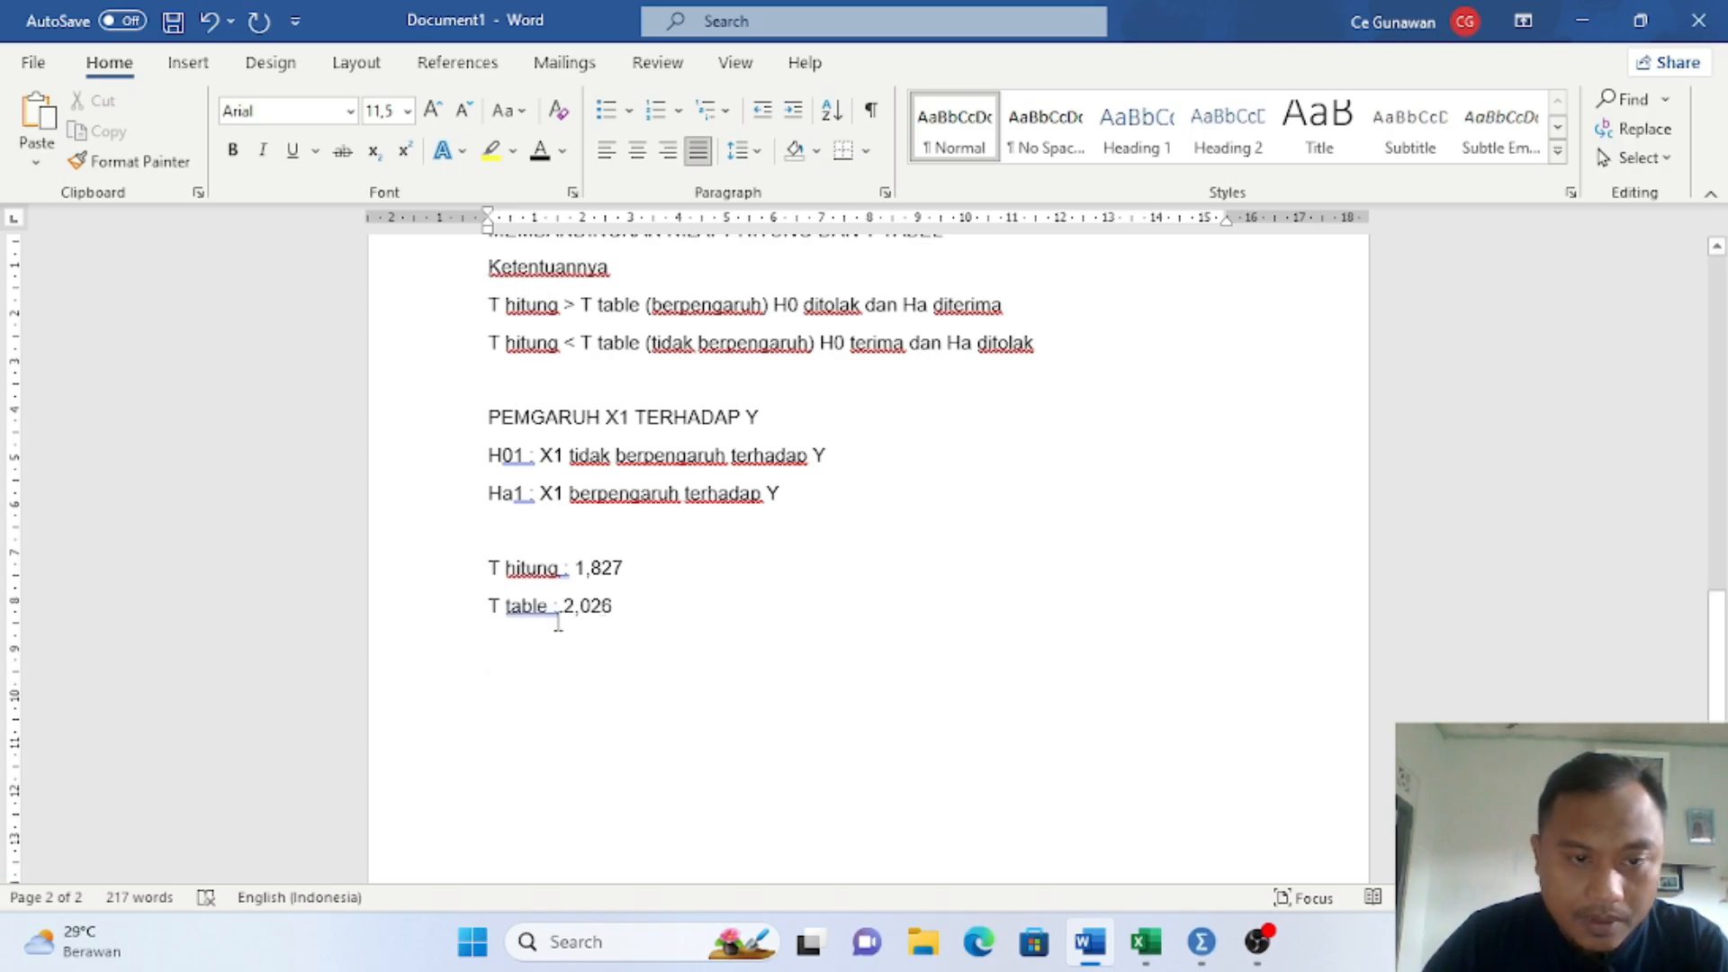
pyautogui.write('T hitung < t tabel')
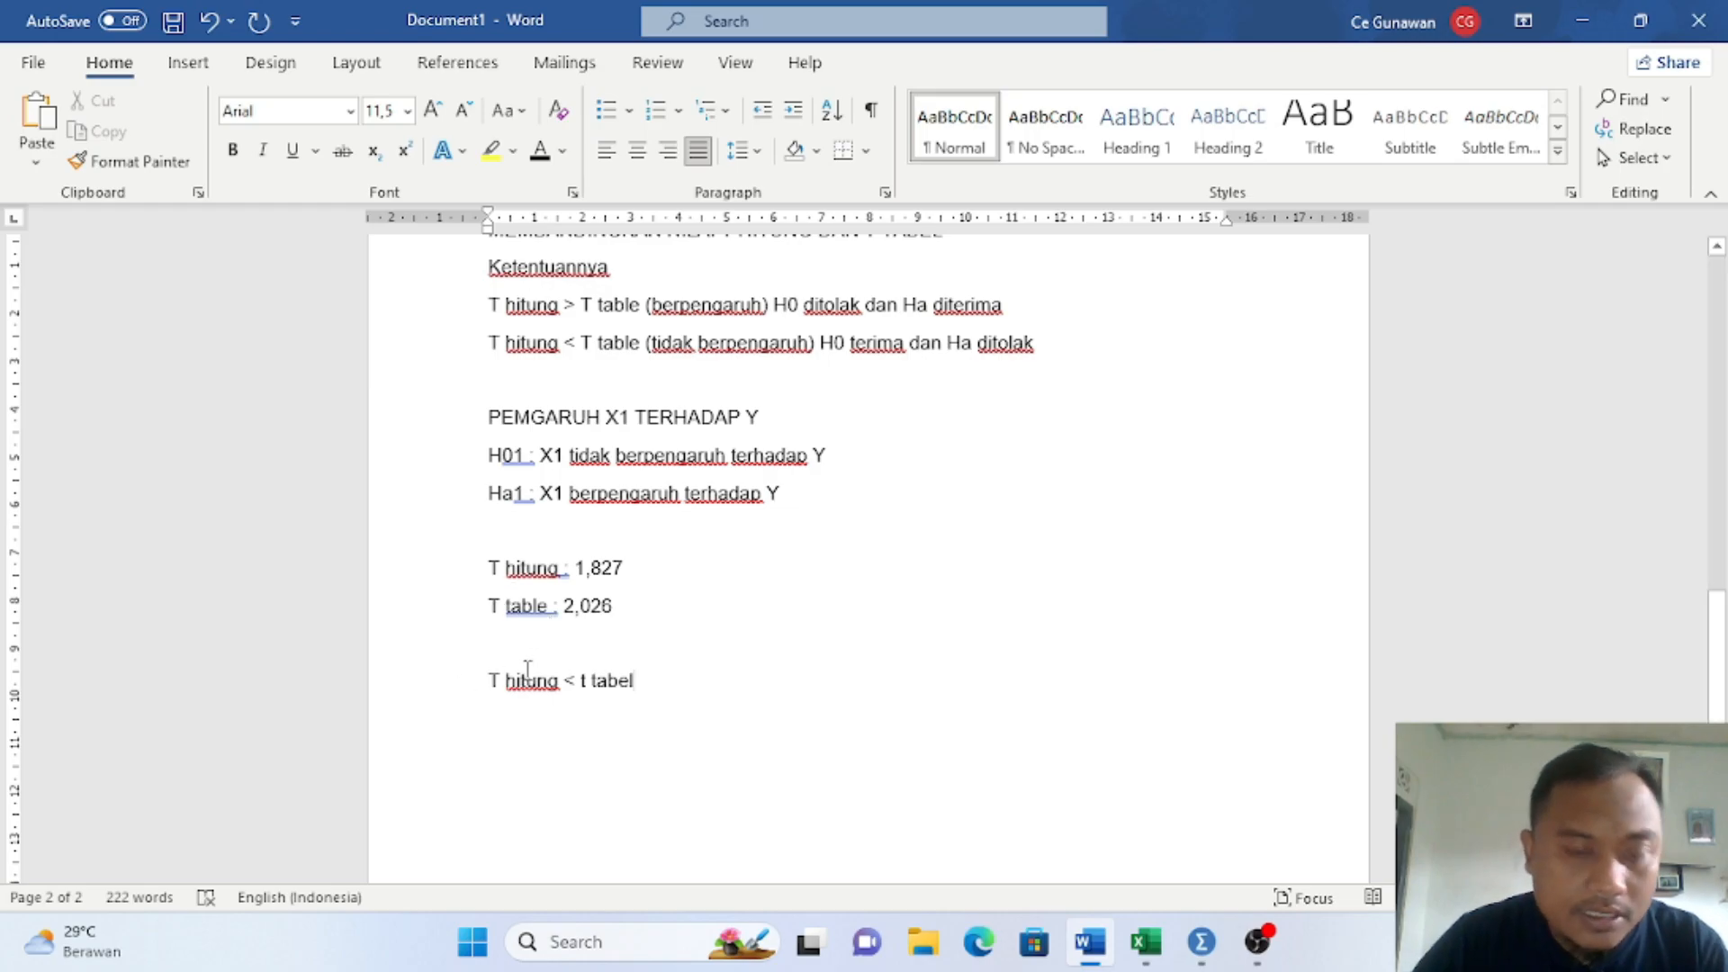
# Step: Highlight the decision rule "T hitung < T table (tidak berpengaruh) H0 terima dan Ha ditolak" in yellow
pyautogui.moveTo(481, 343); pyautogui.dragTo(1072, 340)
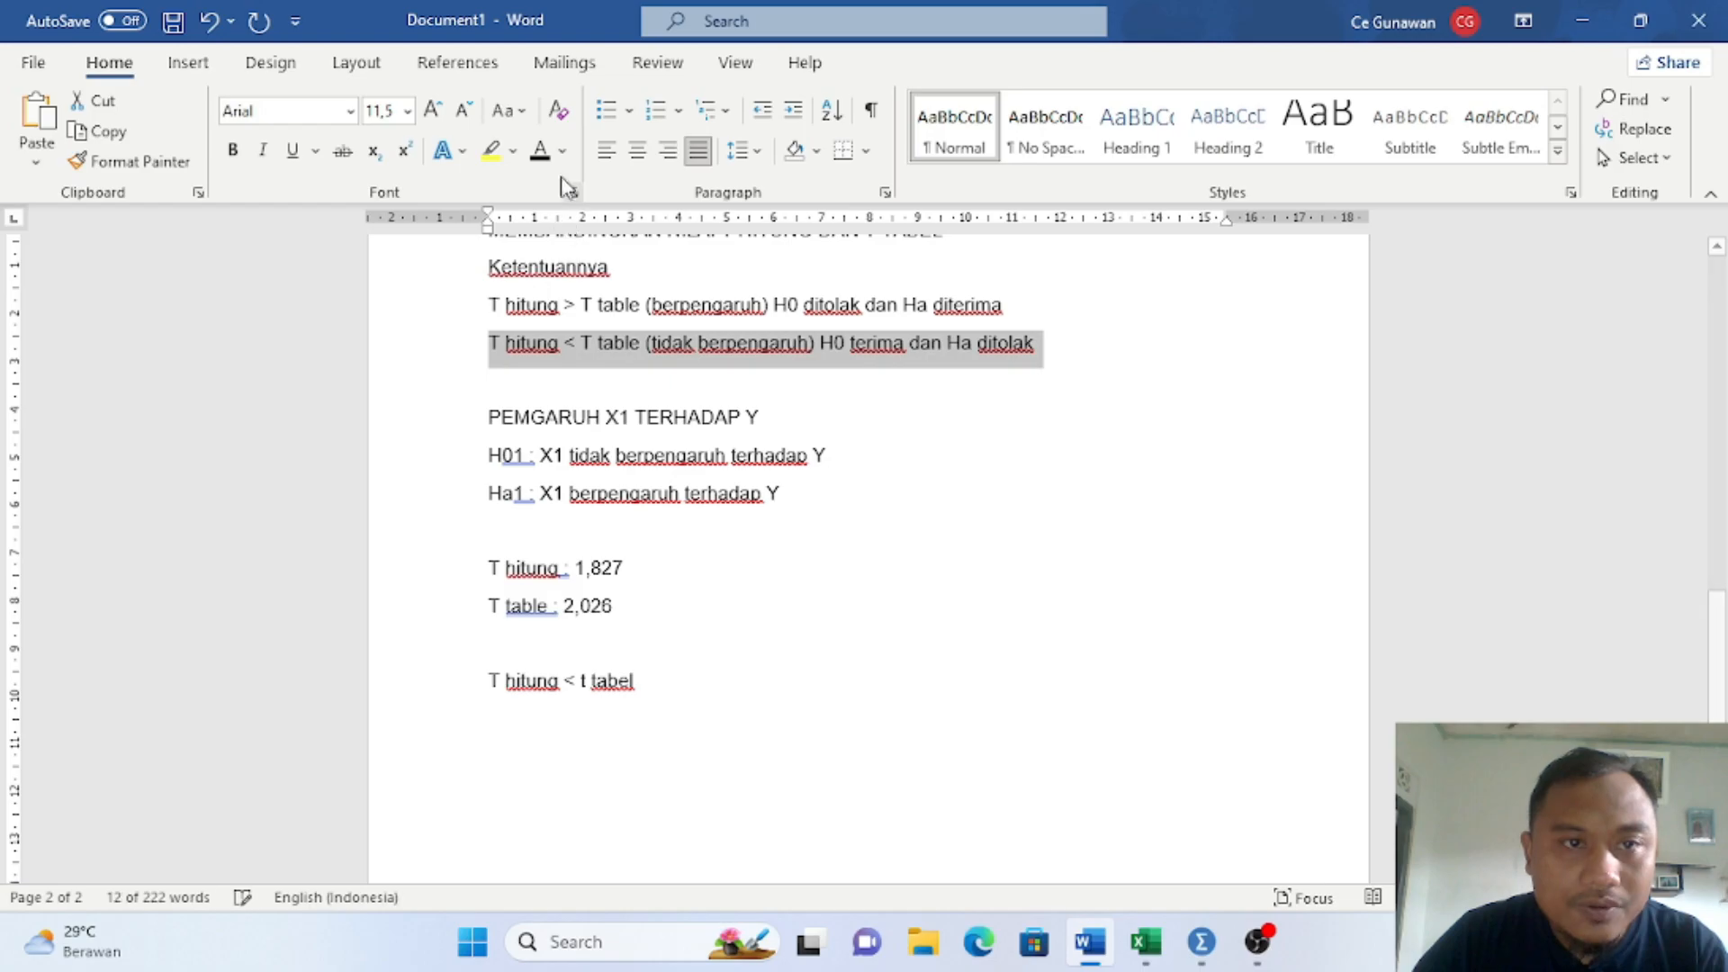
pyautogui.click(490, 150)
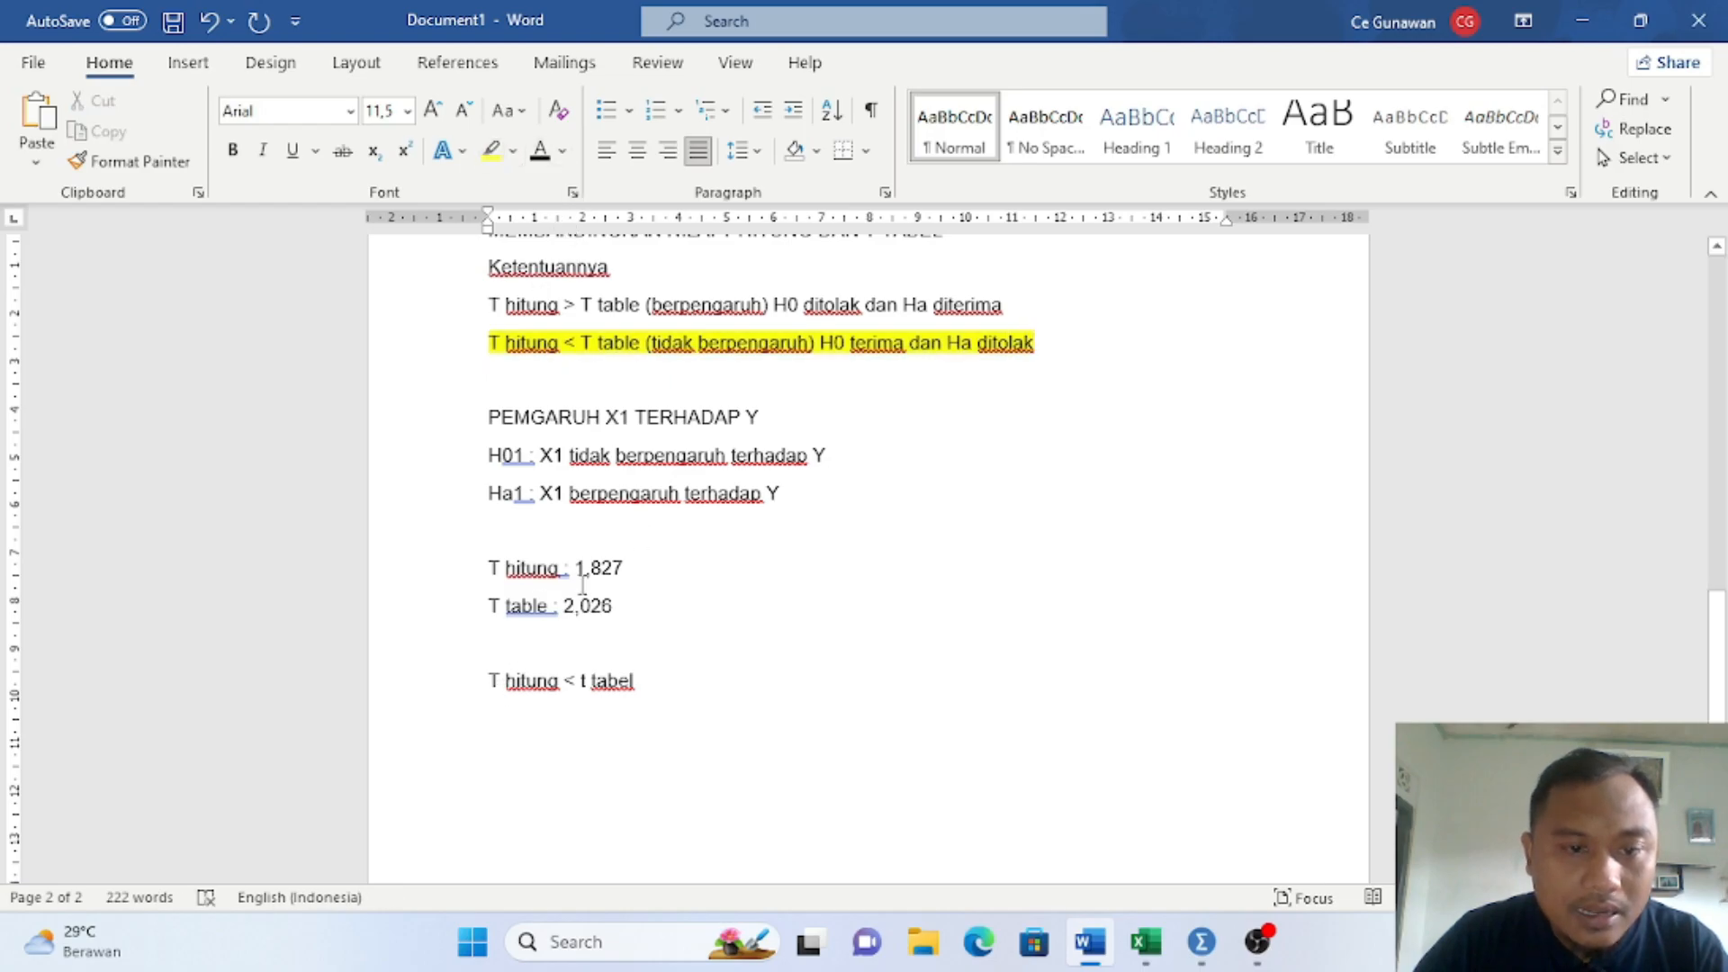
pyautogui.click(576, 569)
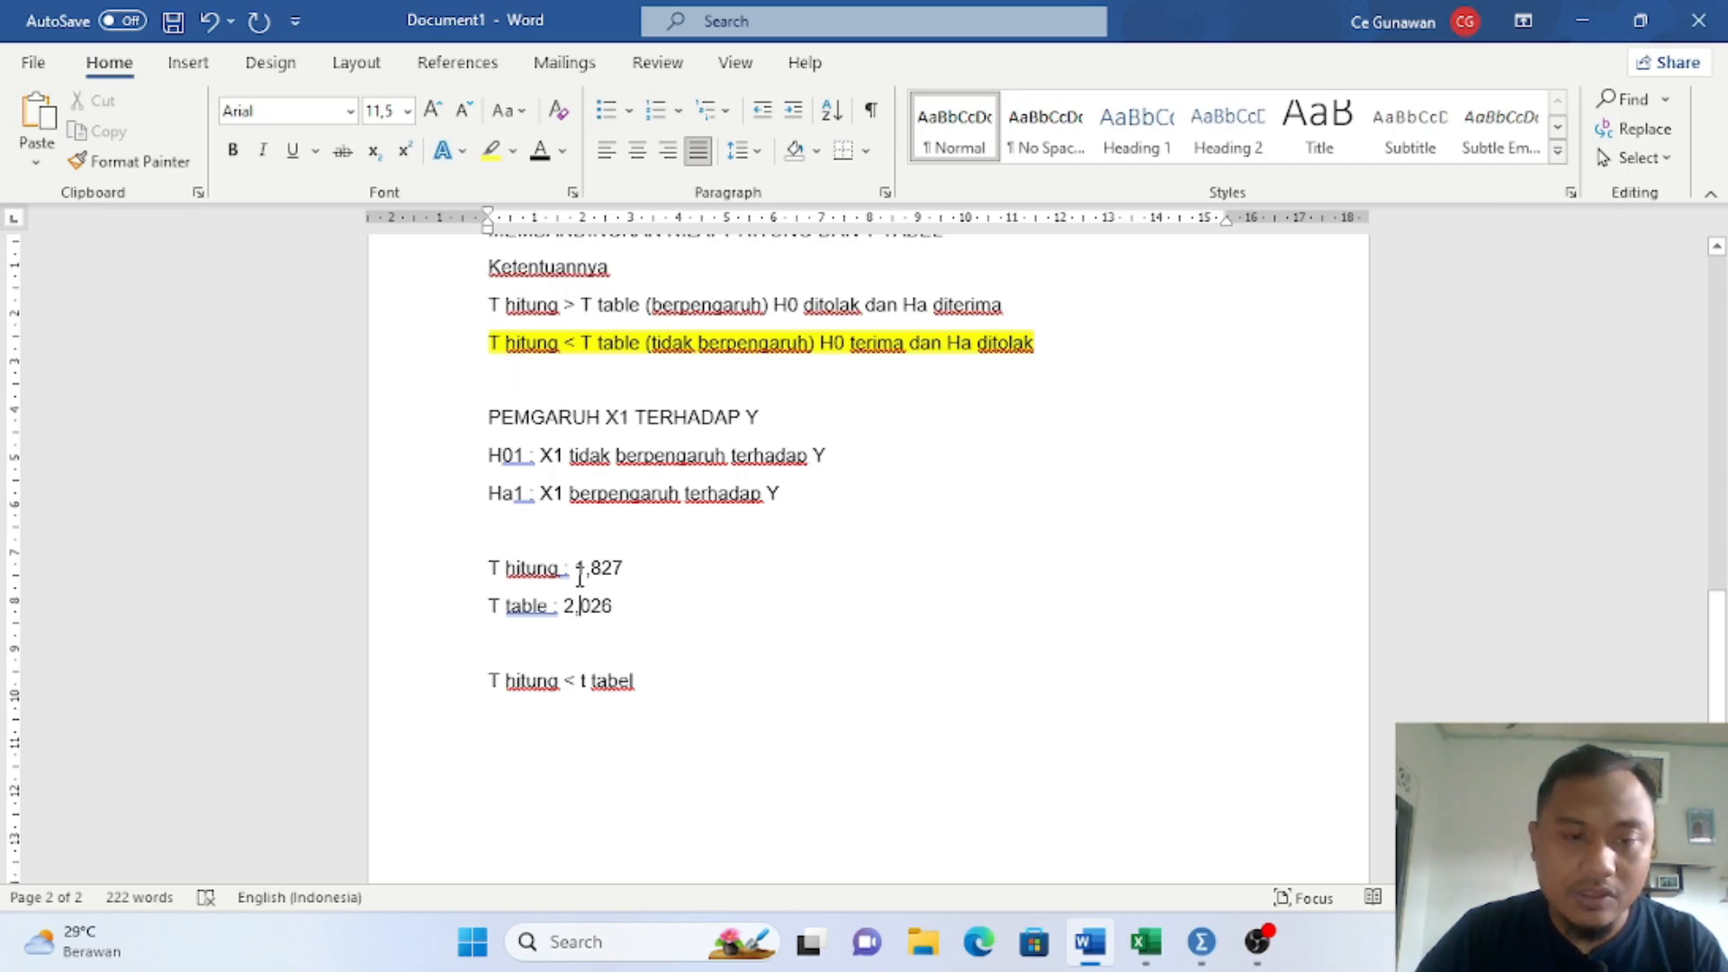
# Step: Add the conclusion "X1 tidak berpengaruh terhadap Y" on a new line below the comparison
pyautogui.press('Return')
pyautogui.write('X1 tidak ')
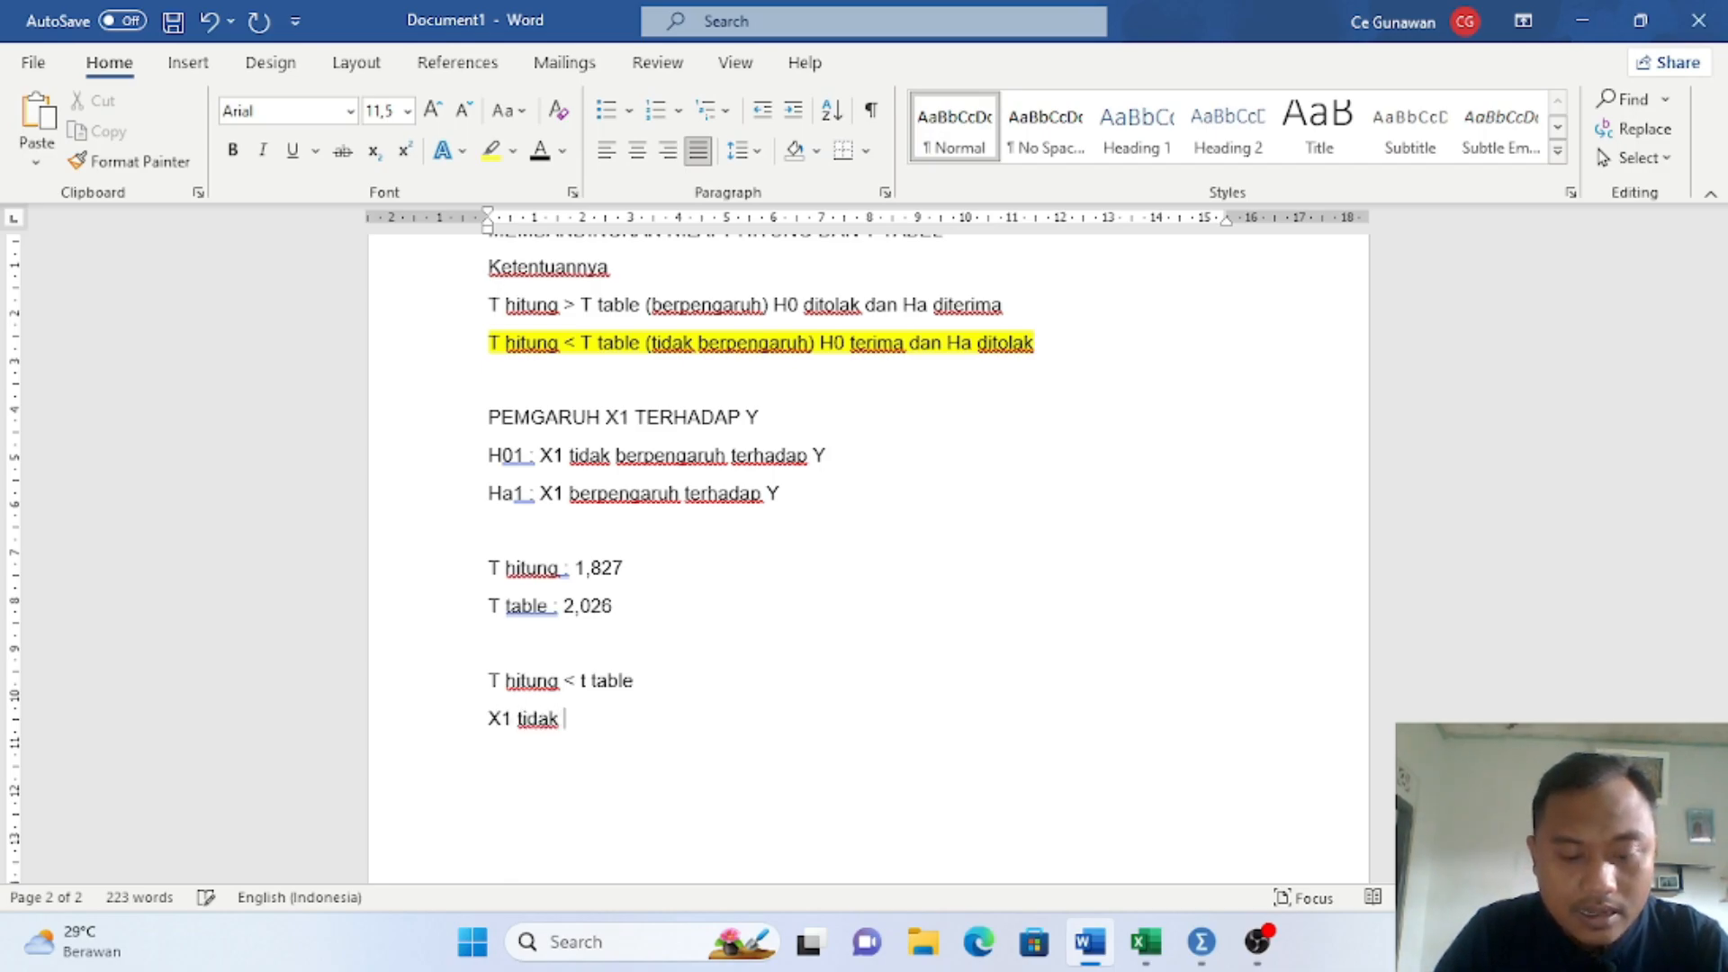
pyautogui.write('berpengaruh')
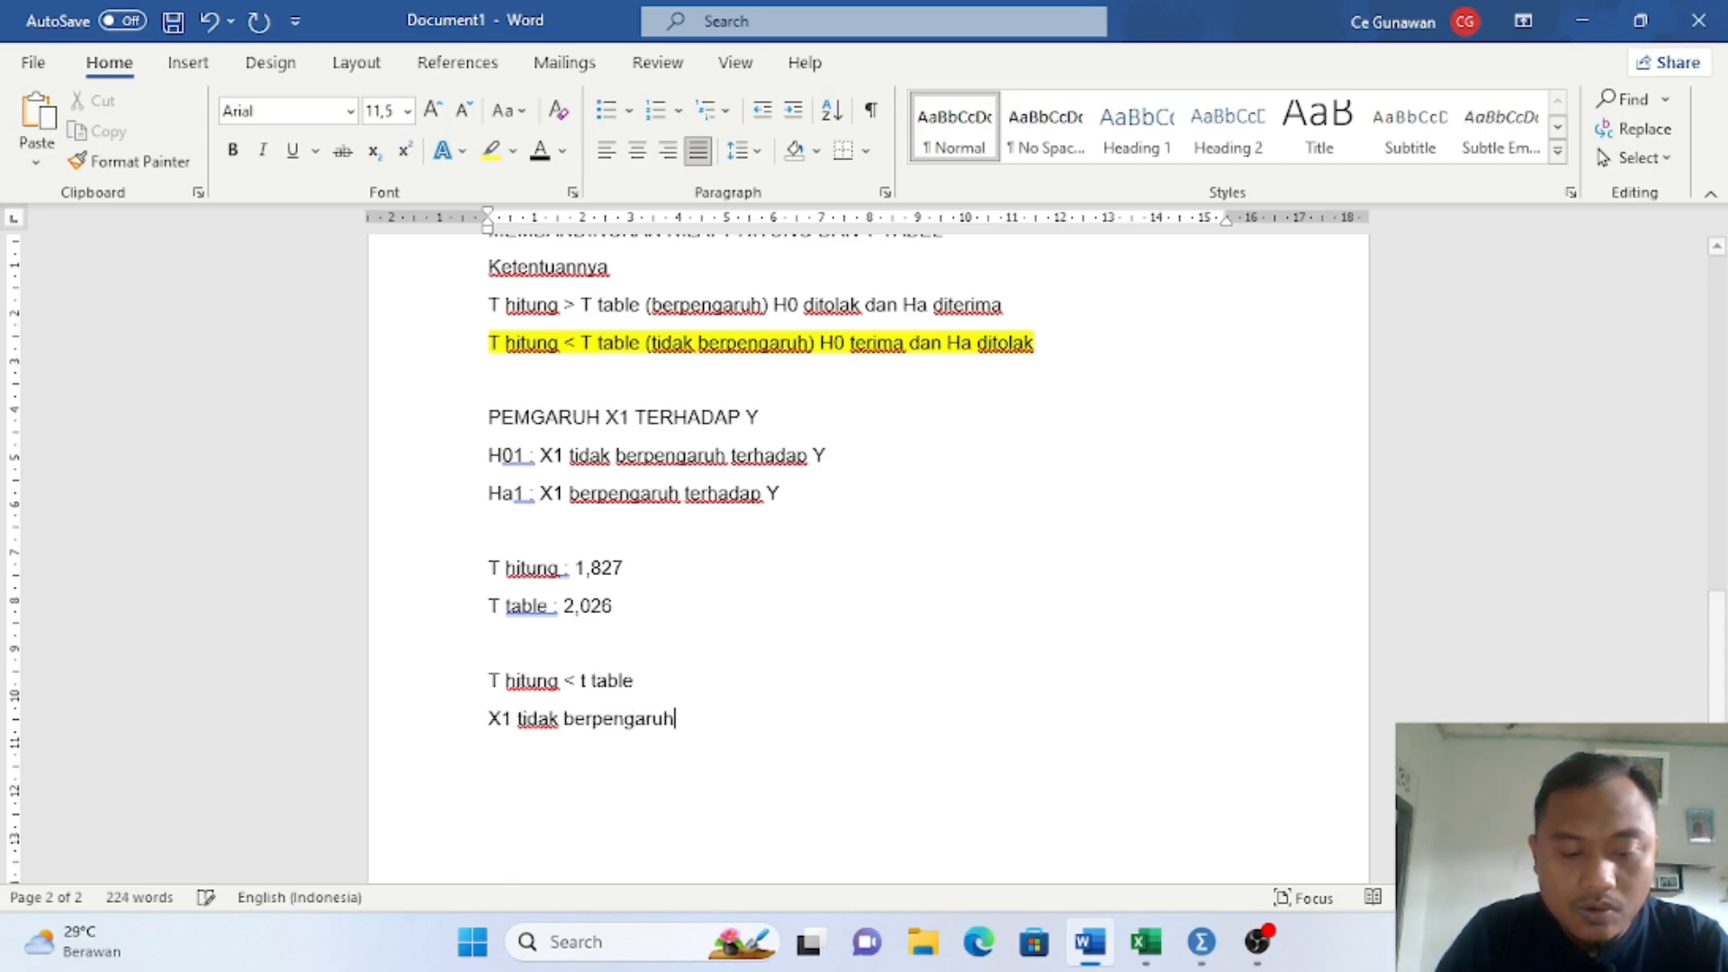
pyautogui.write(' terhadap Y')
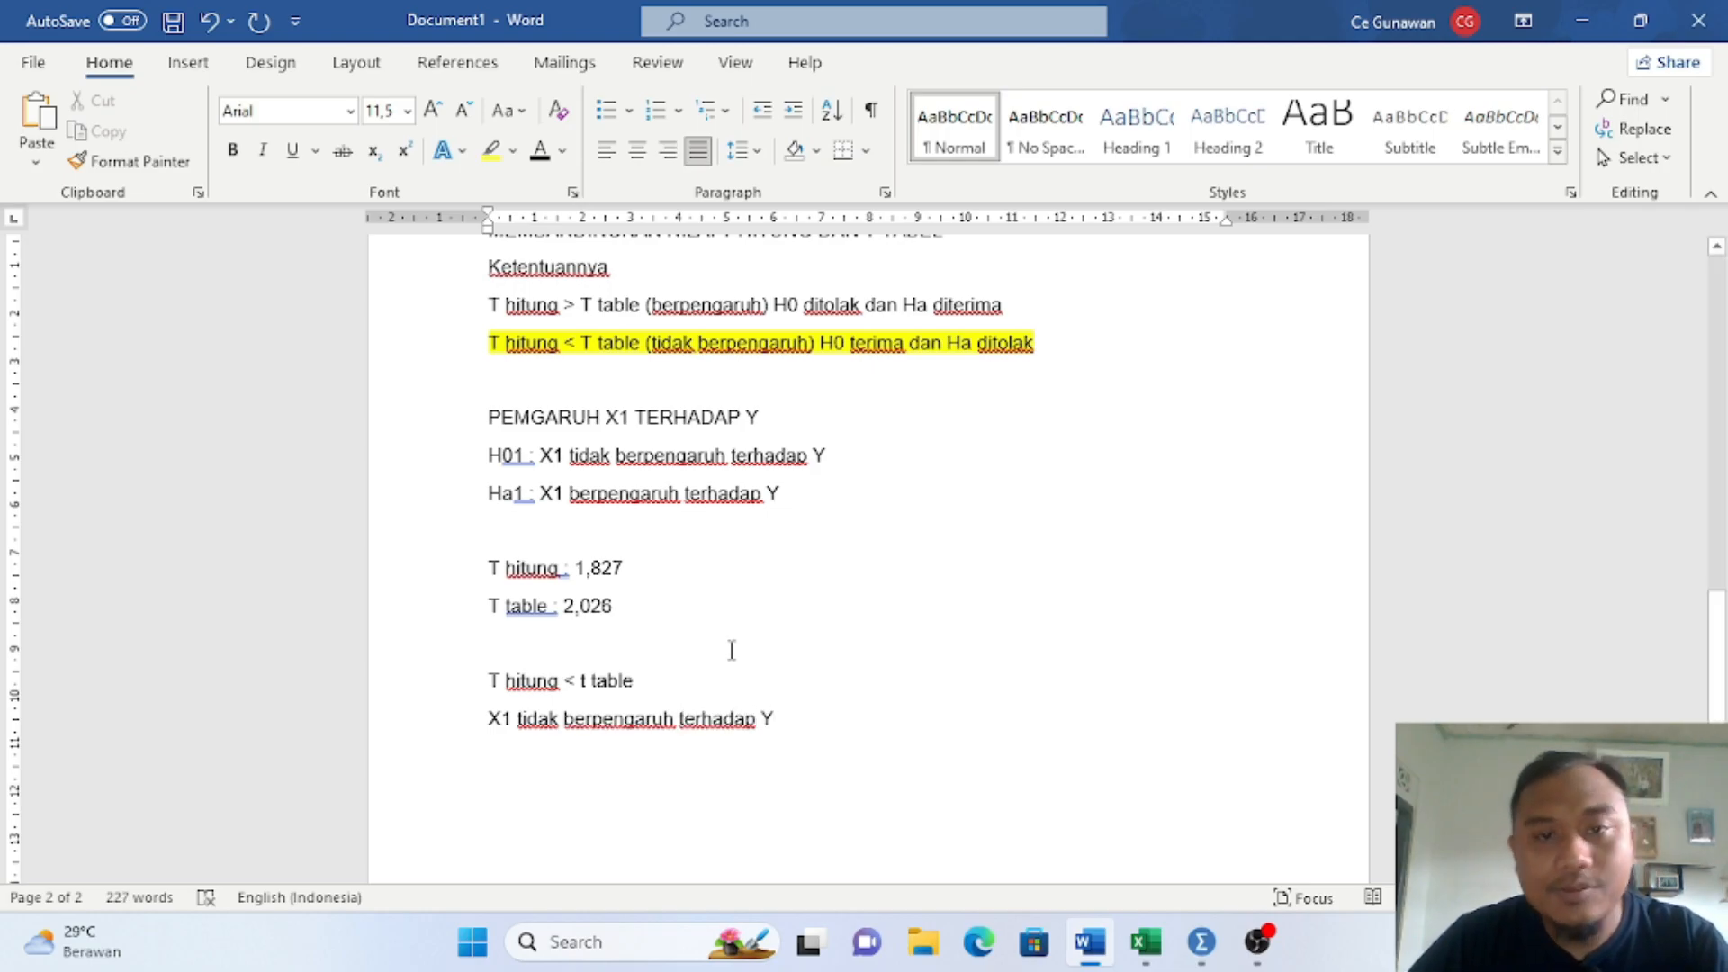
# Step: Correct the misspelled first word of the X1 section heading to "PENGARUH"
pyautogui.scroll(1, 752, 656)
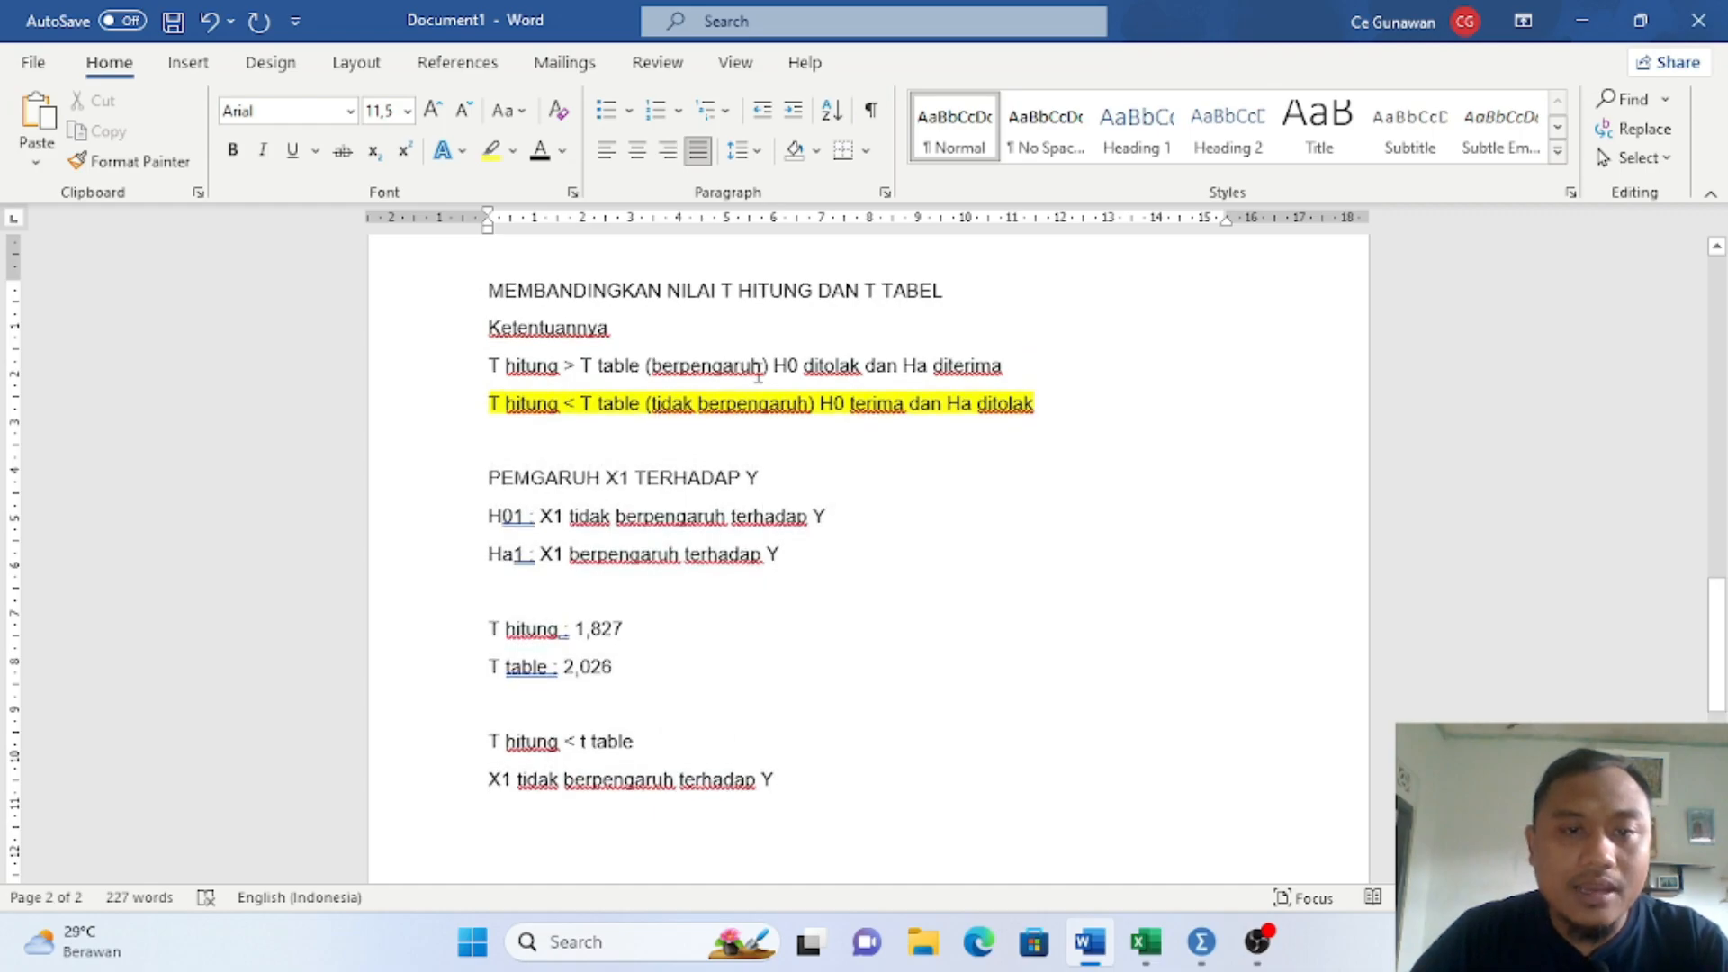
pyautogui.click(548, 455)
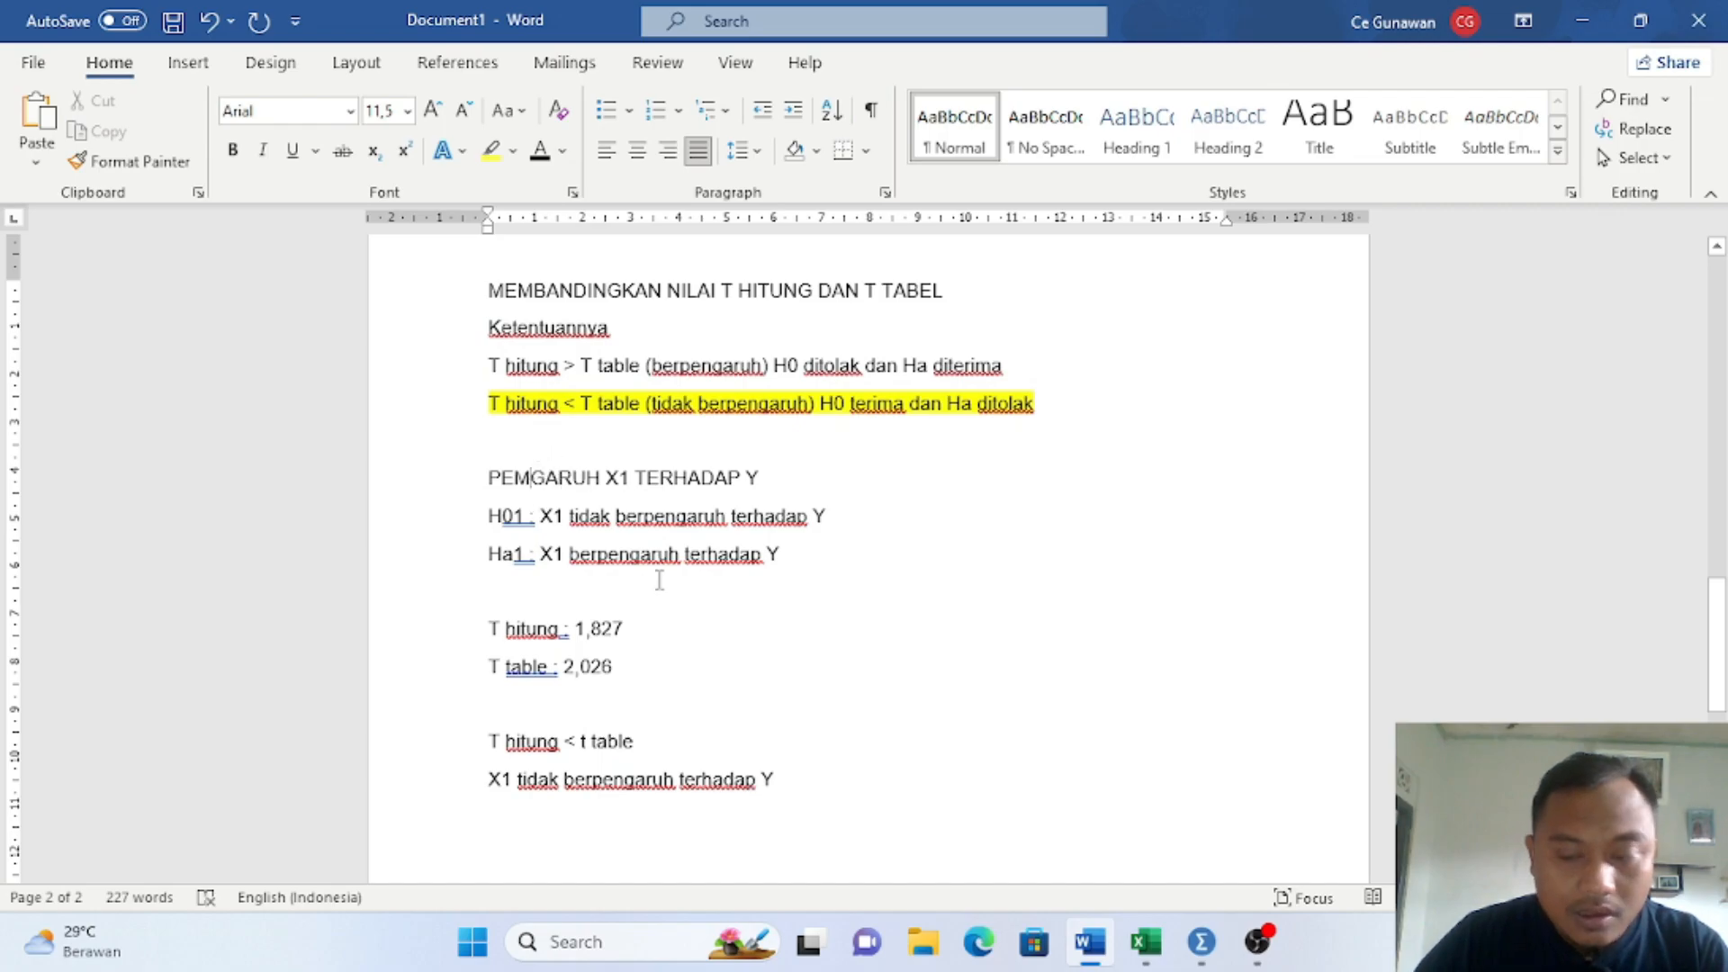
pyautogui.press('BackSpace')
pyautogui.write('N')
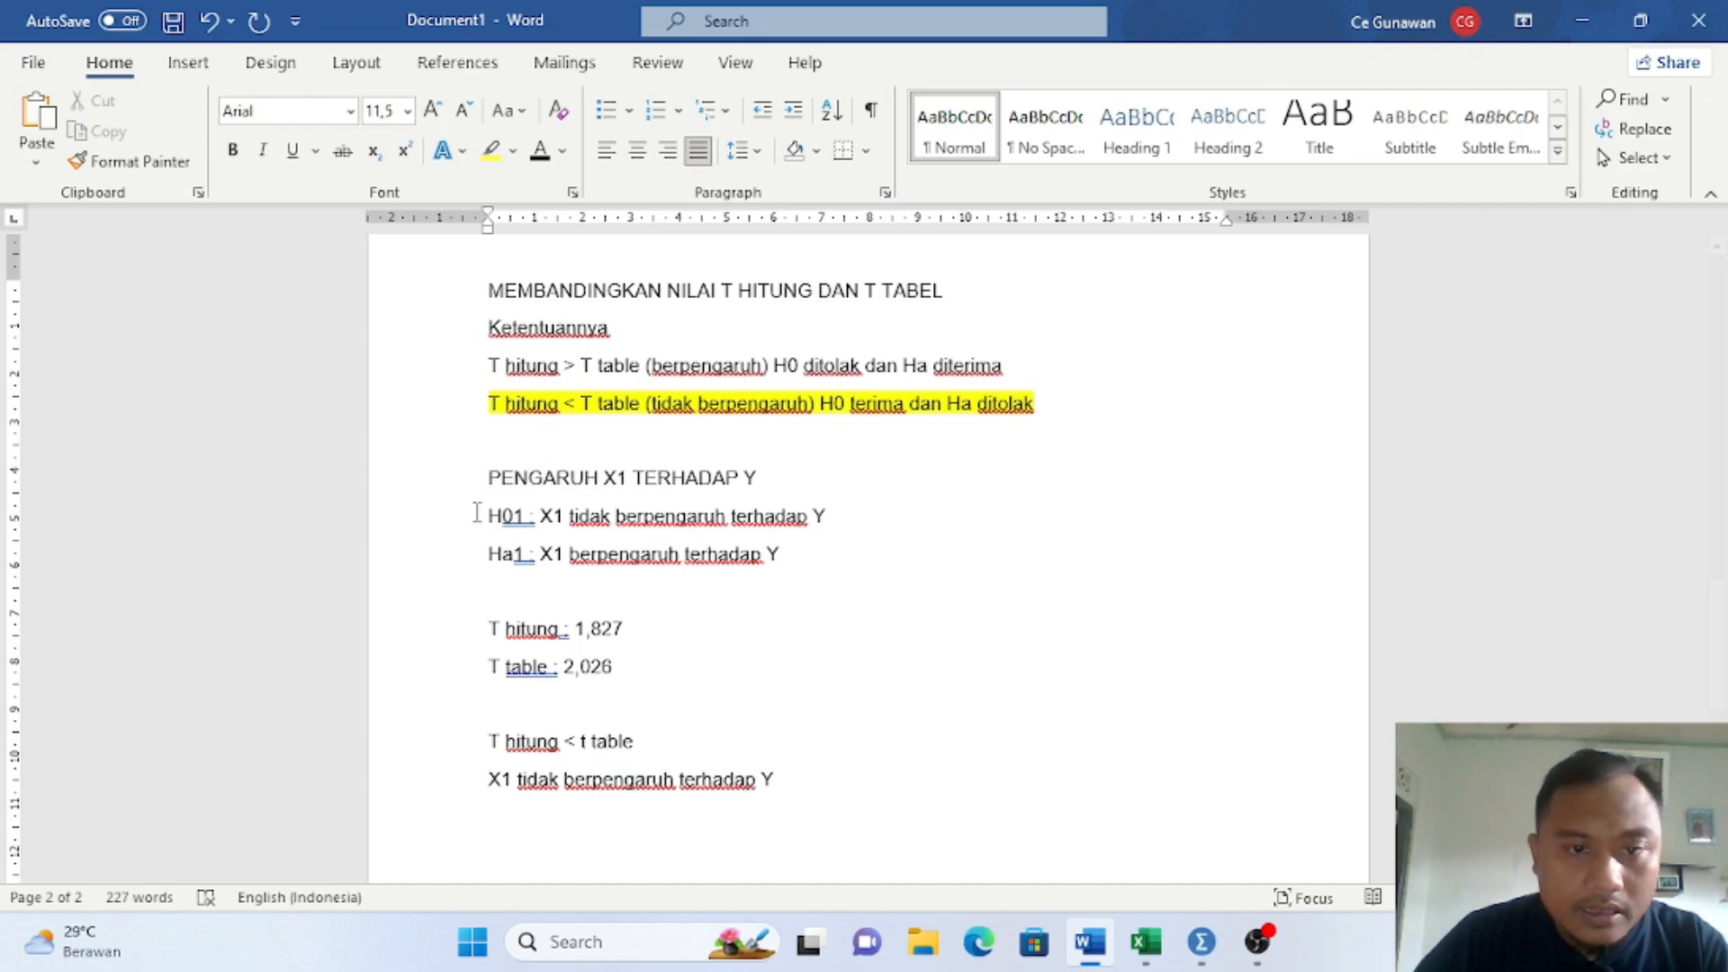
# Step: Copy the X1 section heading below the conclusion and change the copy to "PENGARUH X2 TERHADAP Y"
pyautogui.click(401, 482)
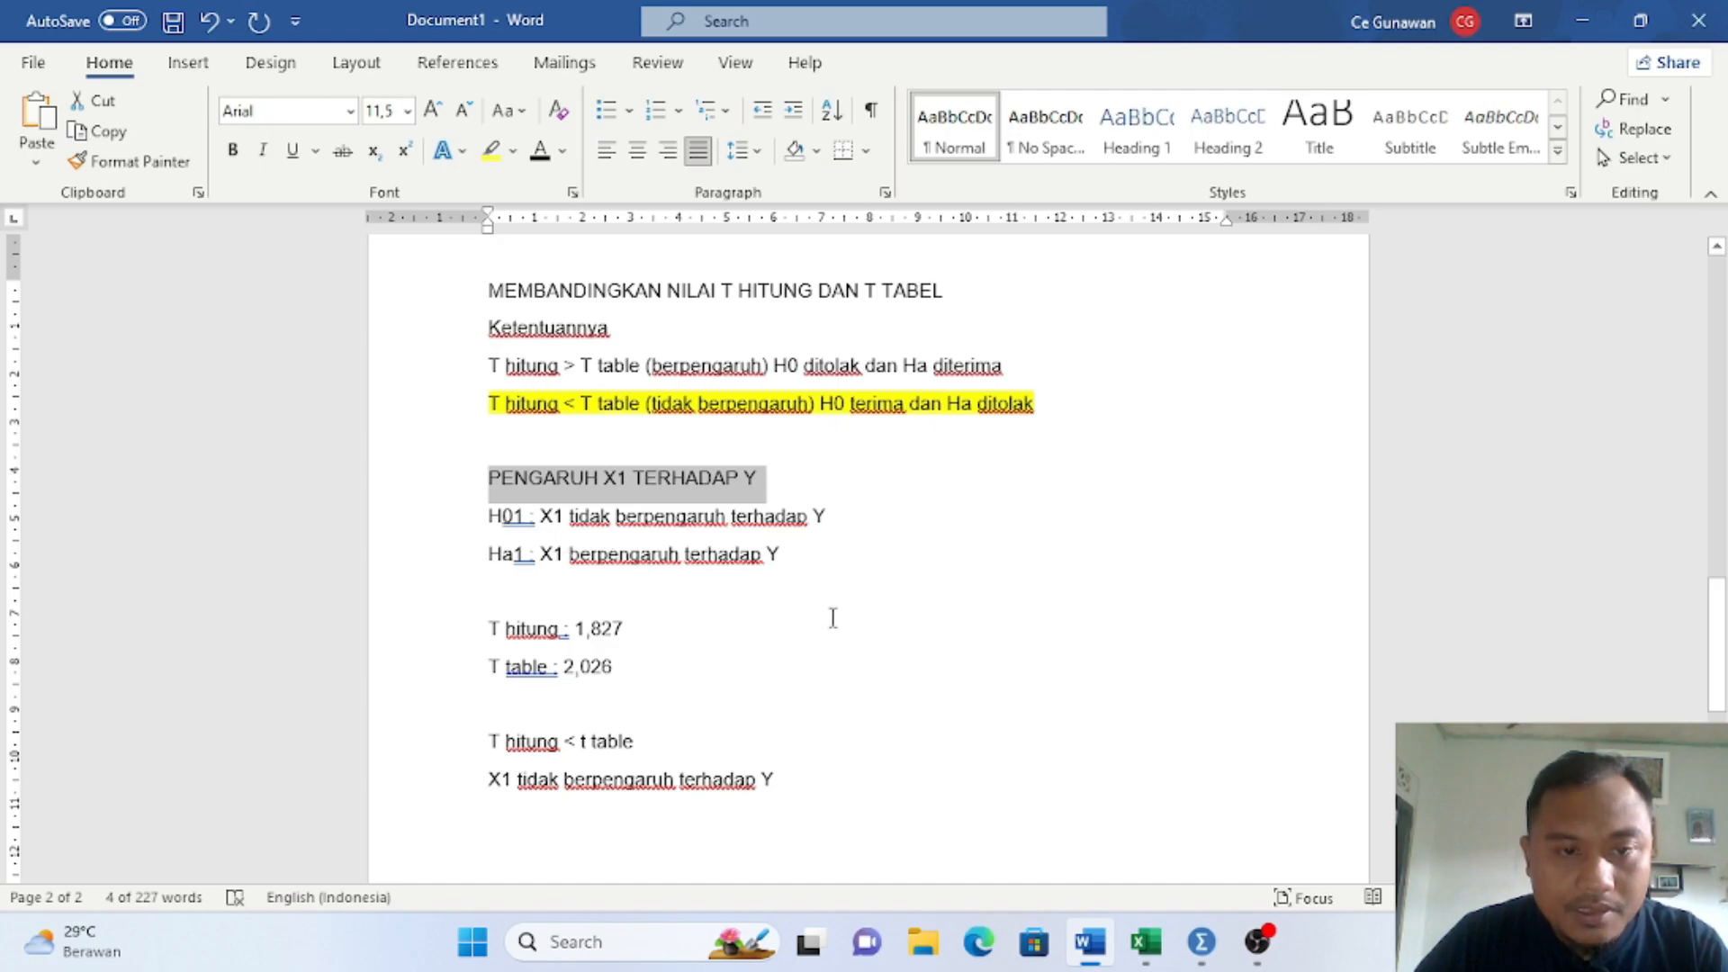
pyautogui.hotkey('ctrl', 'c')
pyautogui.scroll(-2, 833, 617)
pyautogui.click(651, 660)
pyautogui.hotkey('ctrl', 'v')
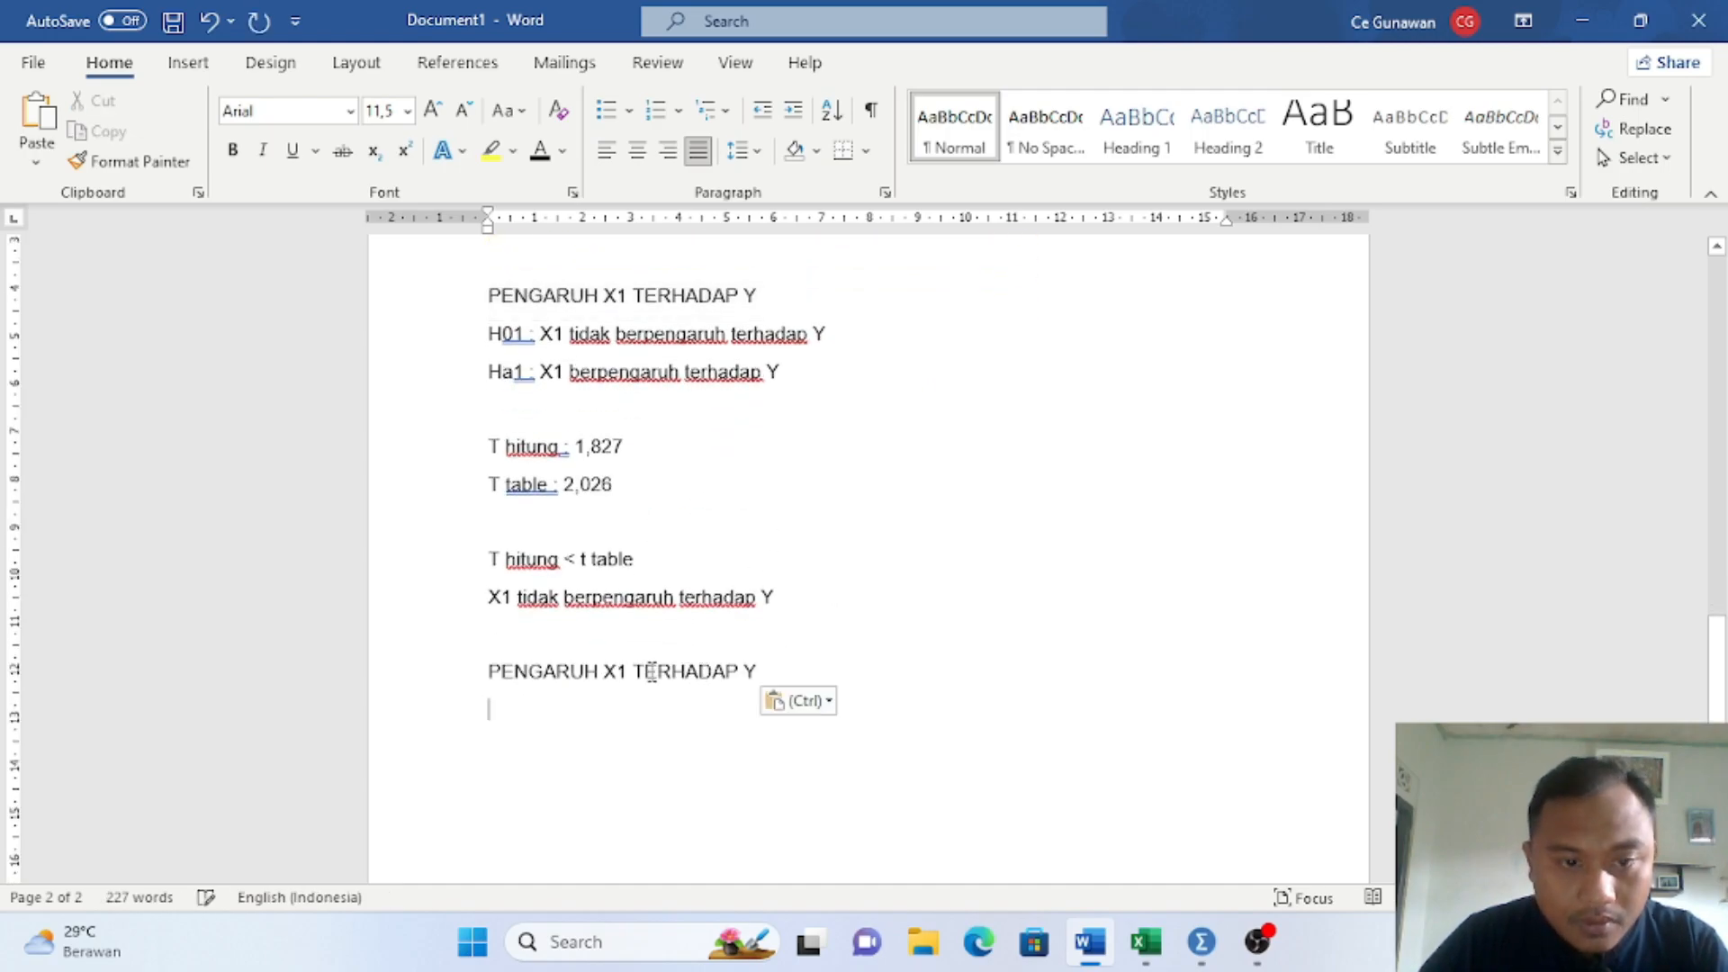
pyautogui.click(620, 671)
pyautogui.press('BackSpace')
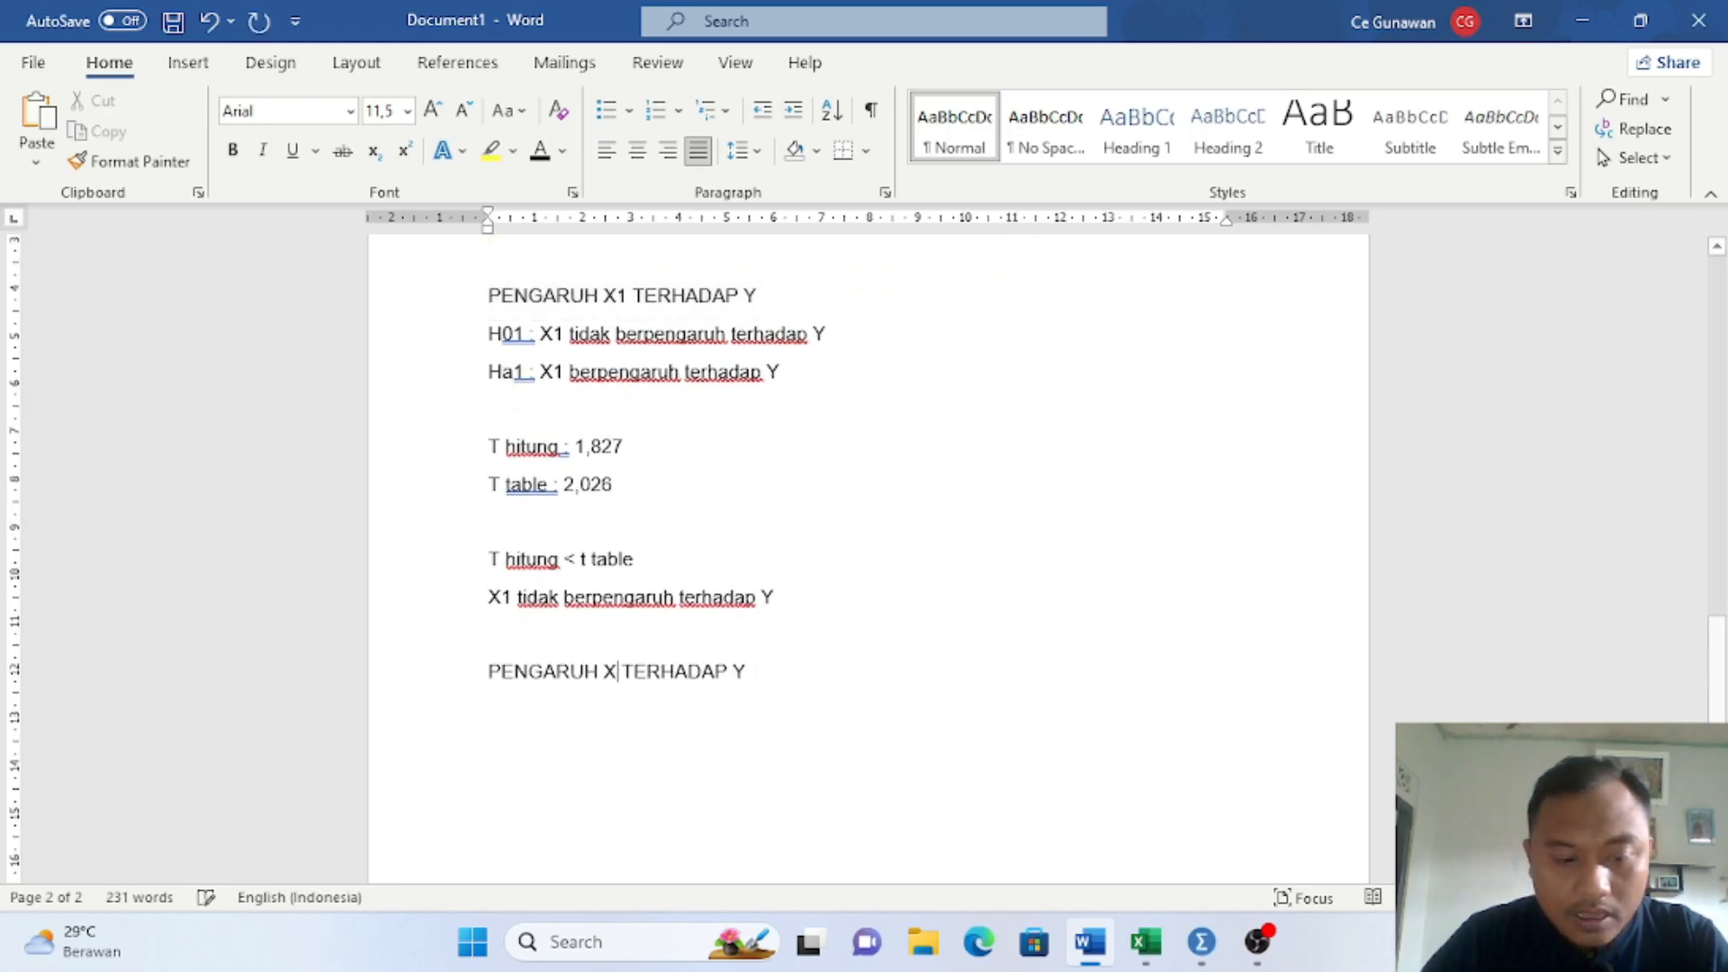
pyautogui.write('2')
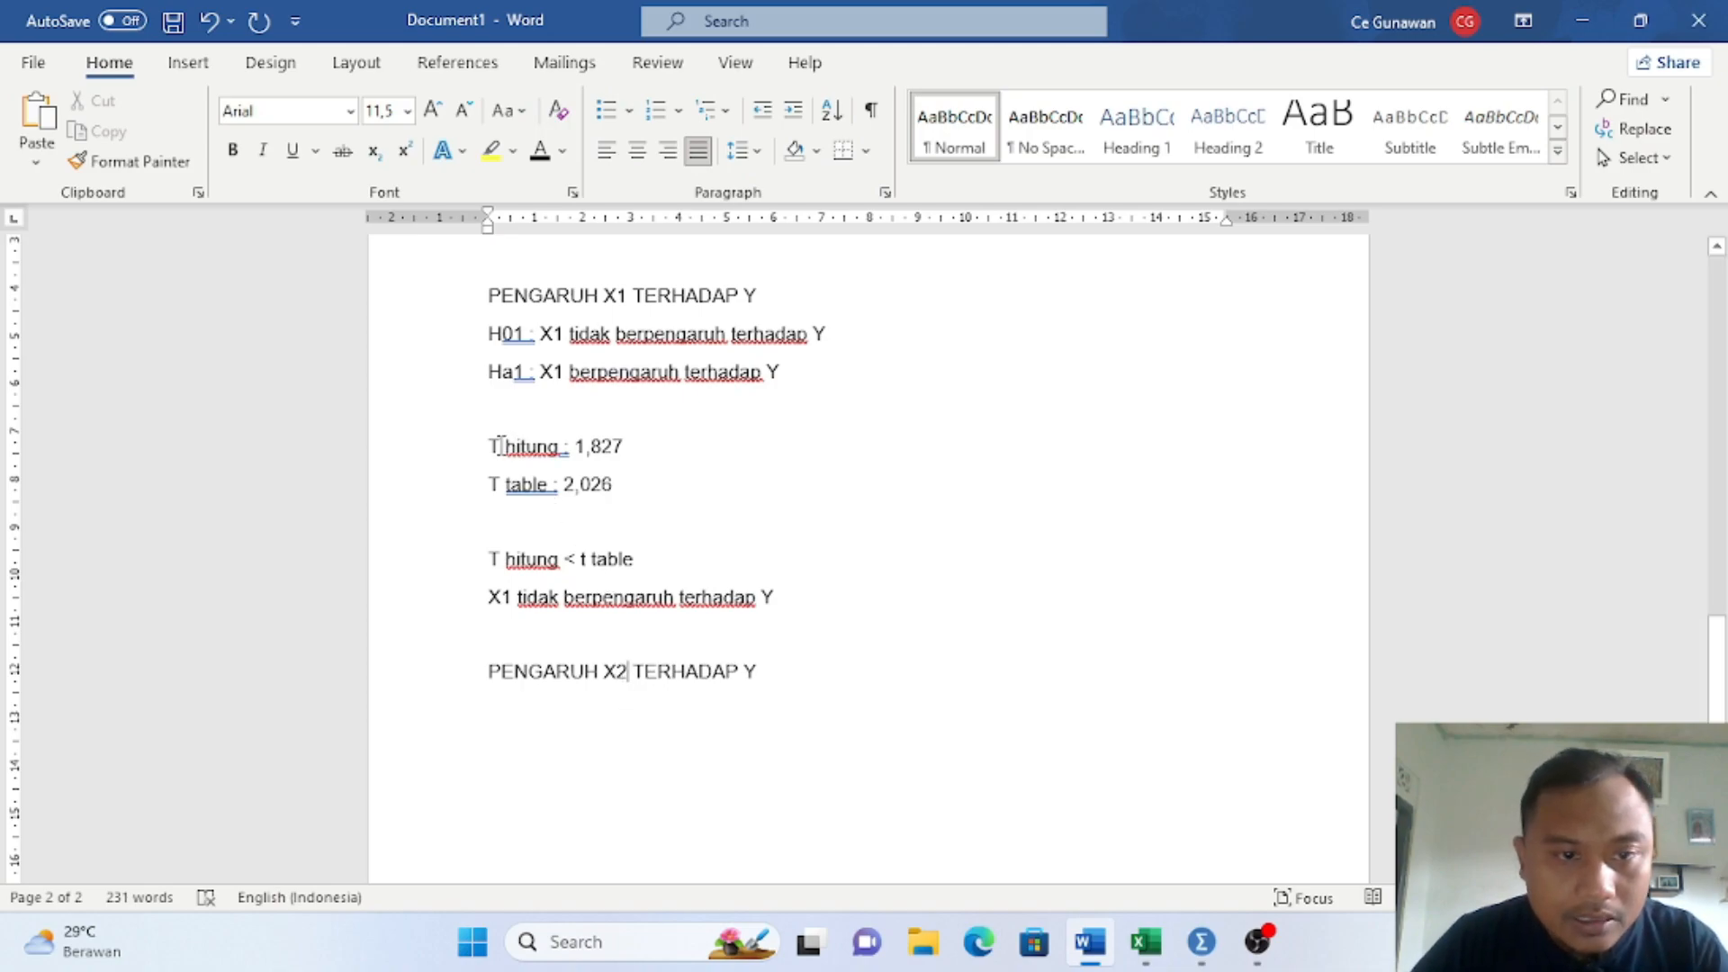
# Step: Add the line "T hitung :3,583" under the X2 heading, consulting the t value of X2 in the Coefficients table
pyautogui.click(834, 713)
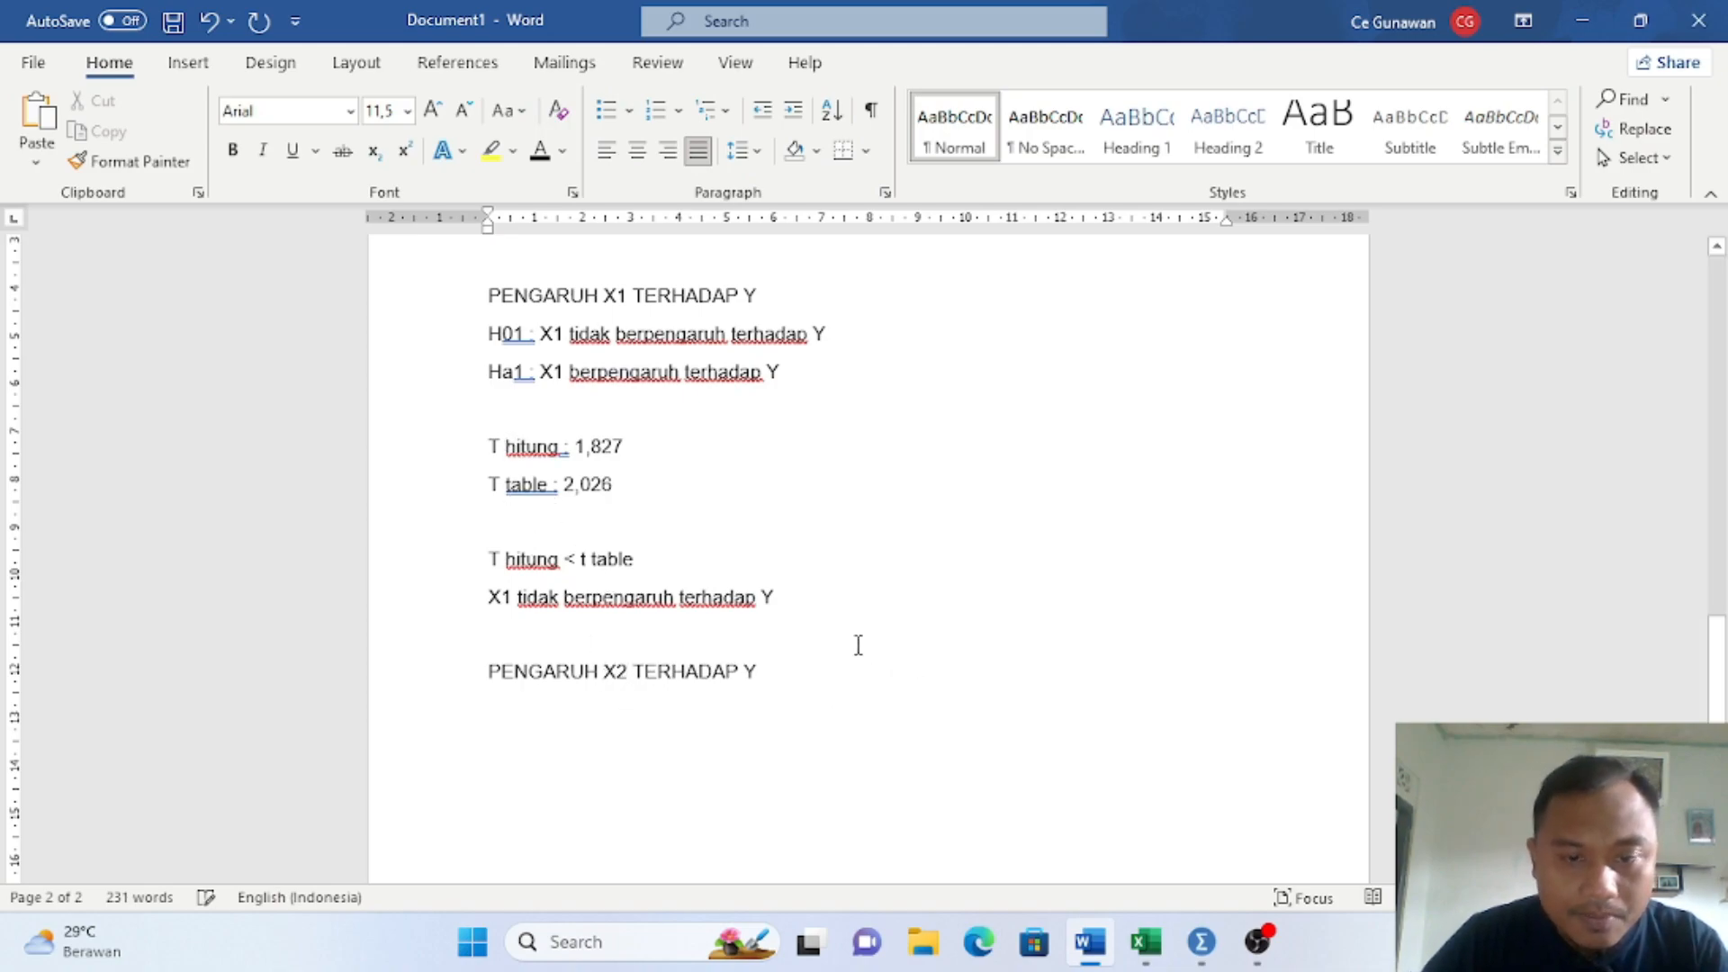
pyautogui.write('T hitung ')
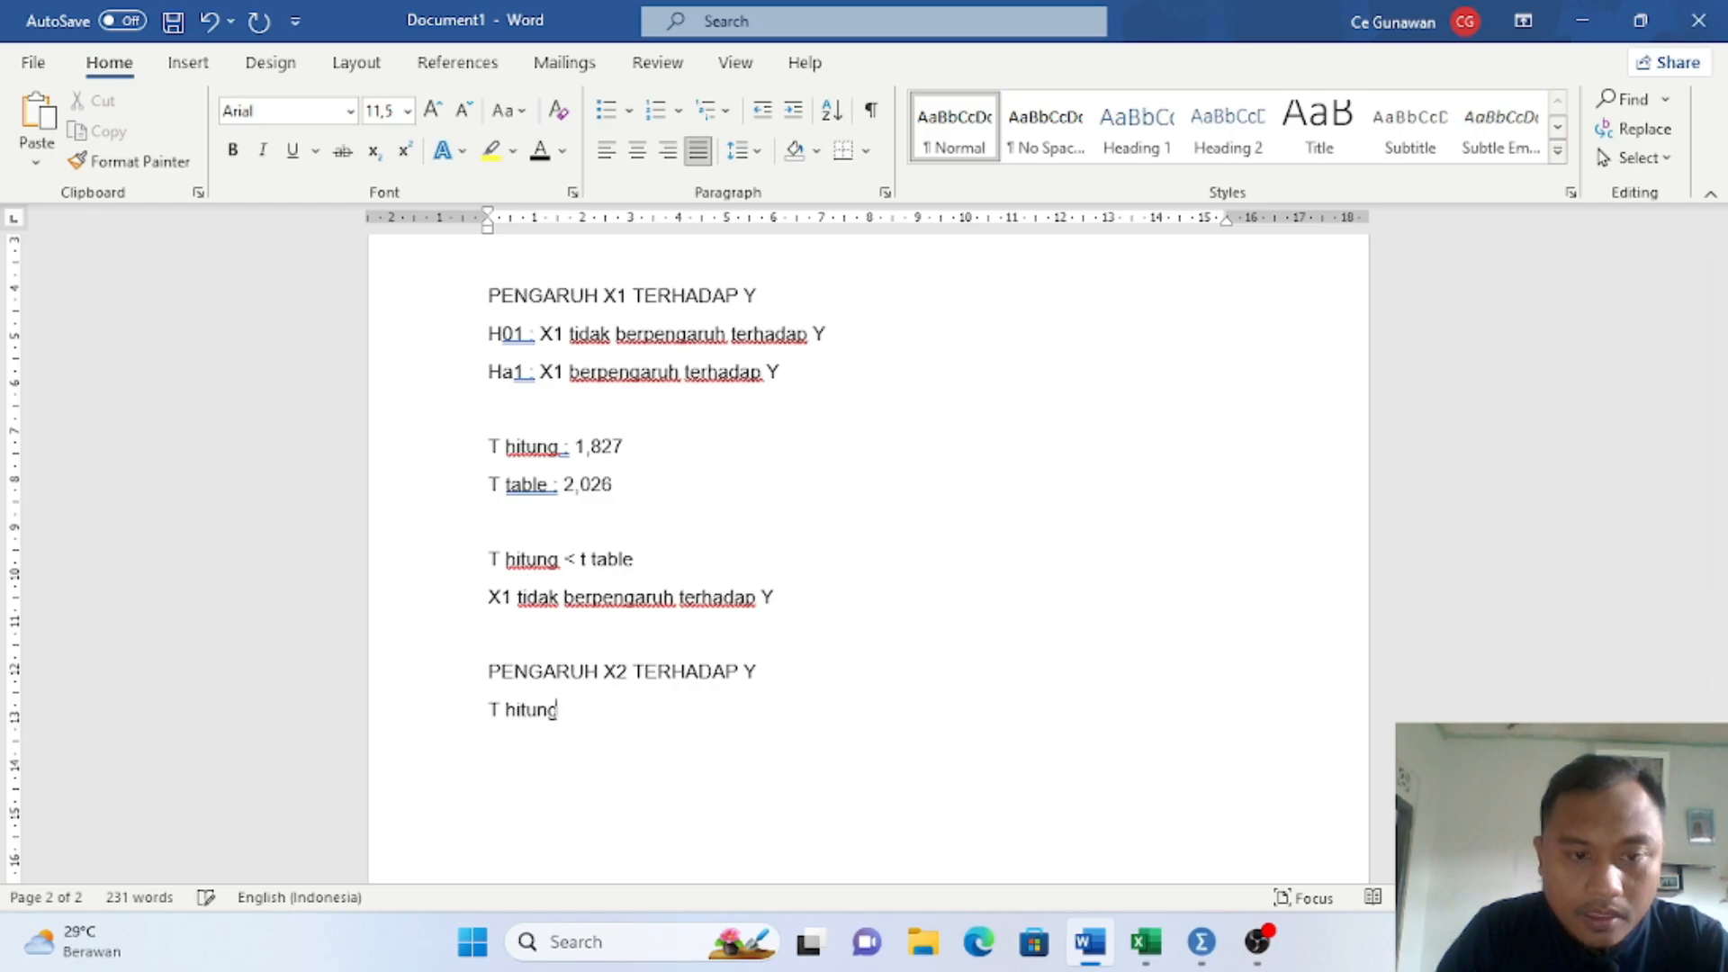
pyautogui.write(':')
pyautogui.scroll(10, 851, 648)
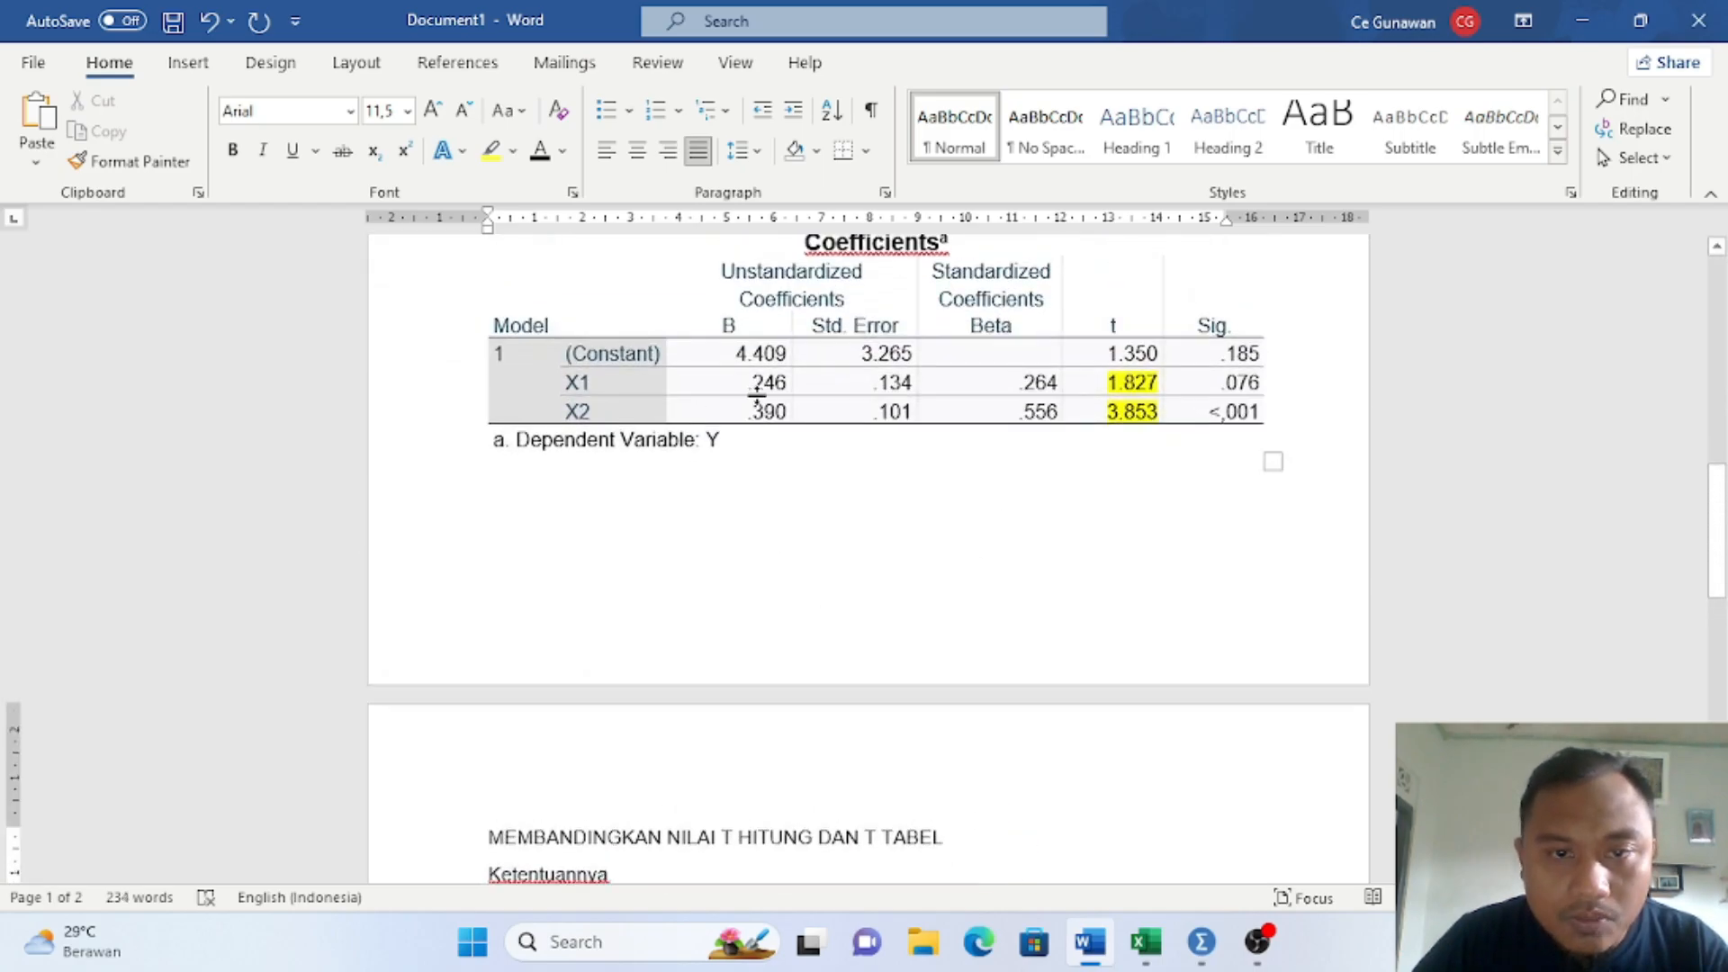
pyautogui.click(1141, 411)
pyautogui.scroll(-5, 891, 667)
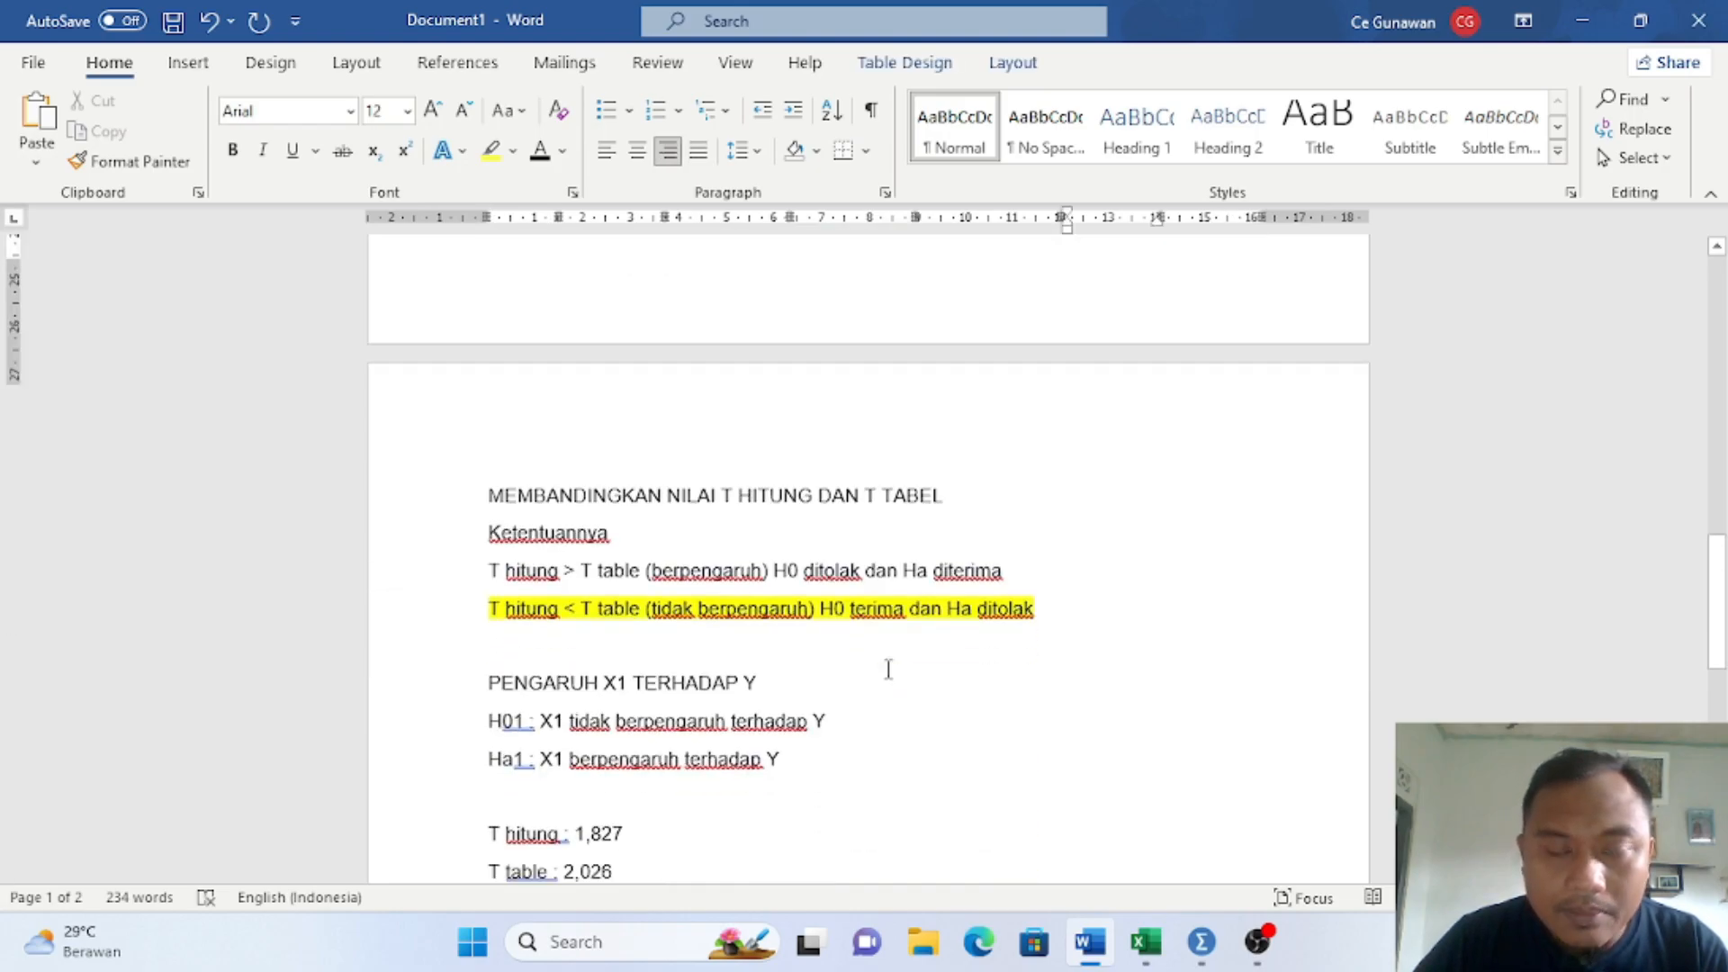
pyautogui.scroll(-1, 733, 706)
pyautogui.click(625, 783)
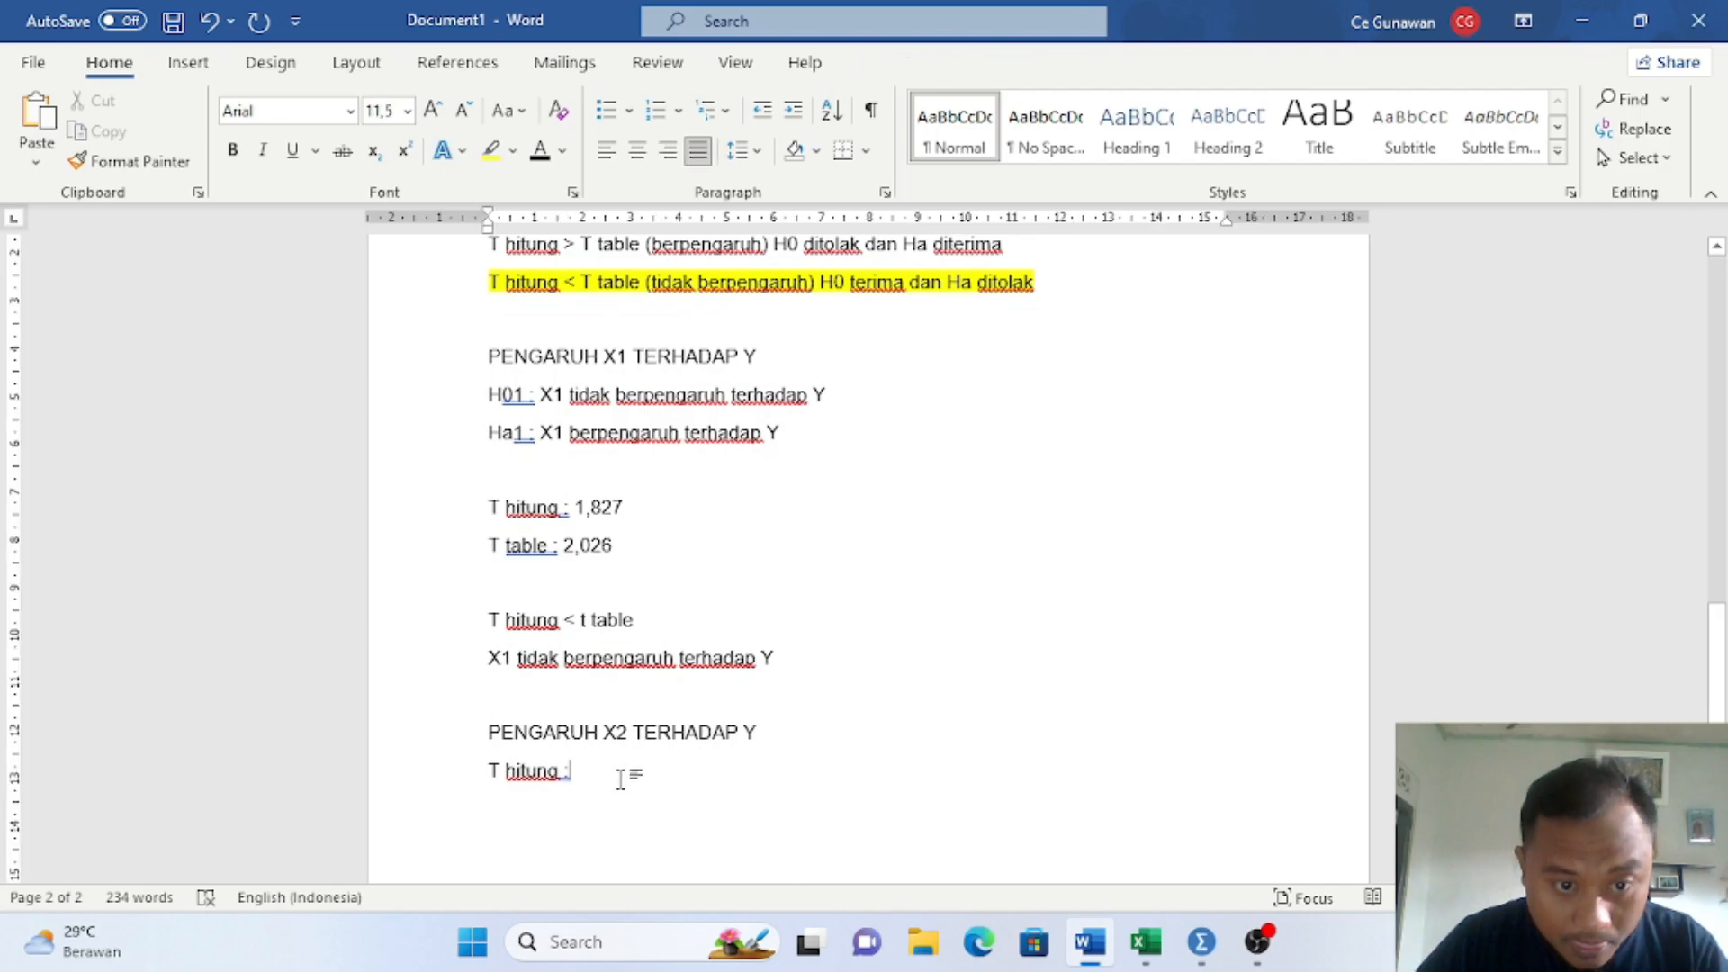
pyautogui.write('3,583')
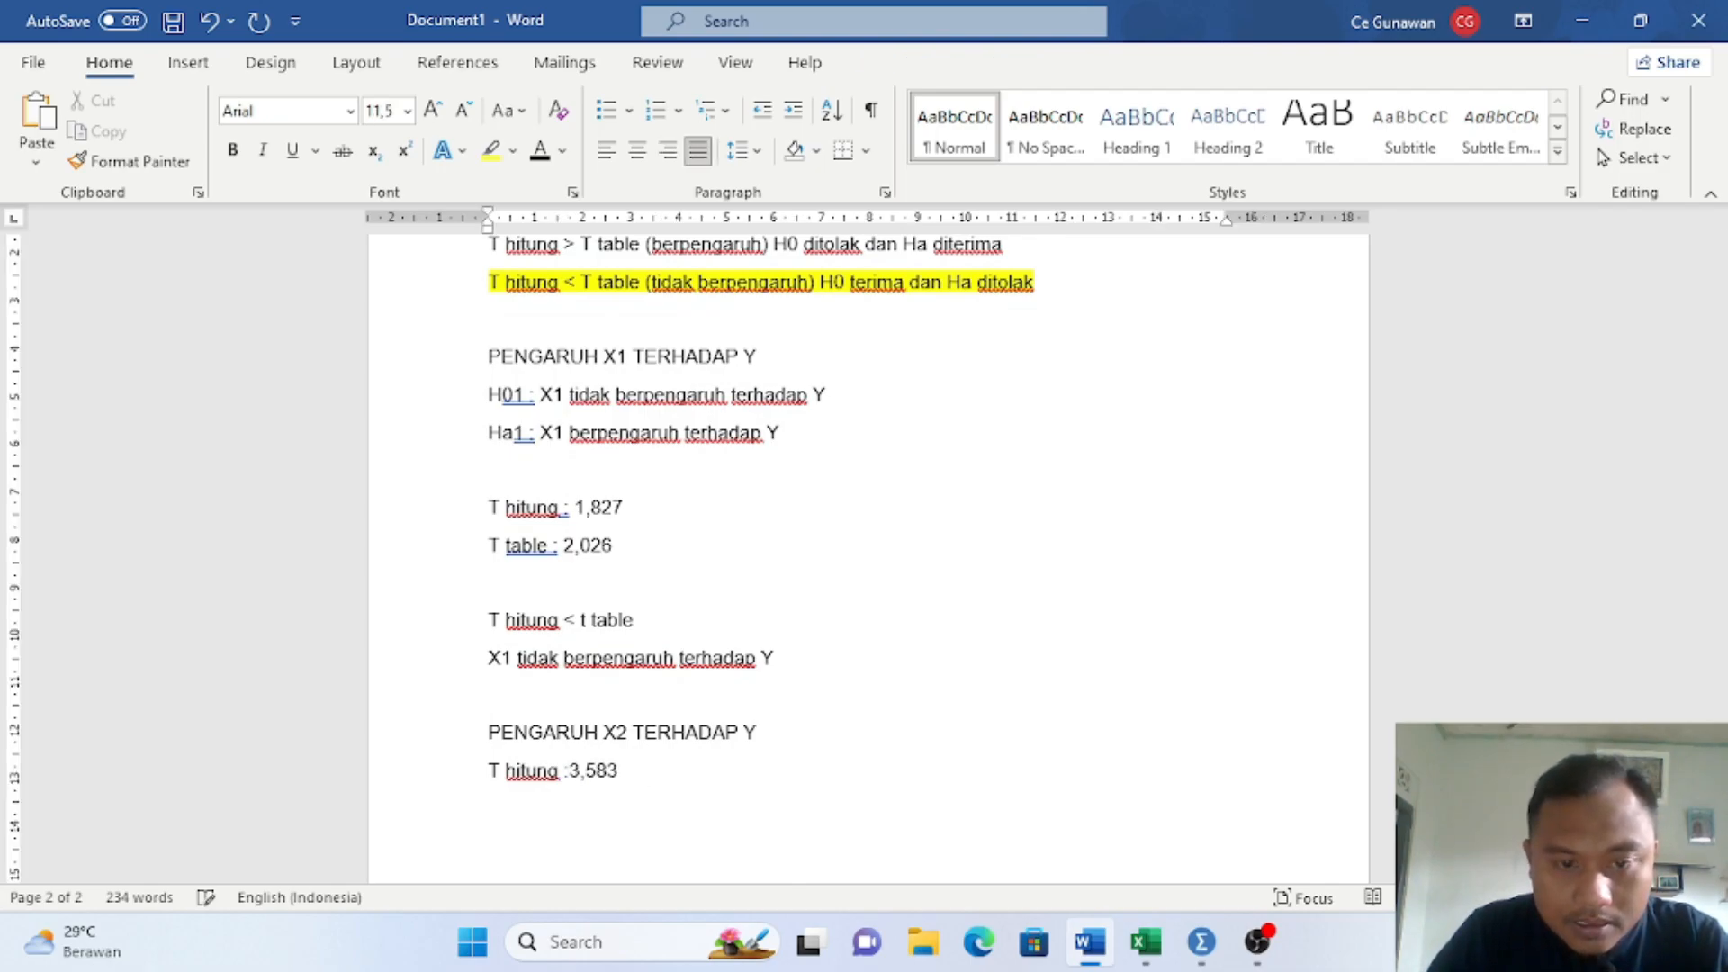
# Step: Copy the line "T table : 2,026" from the X1 section to a new line below the X2 section's T hitung value
pyautogui.scroll(-3, 648, 585)
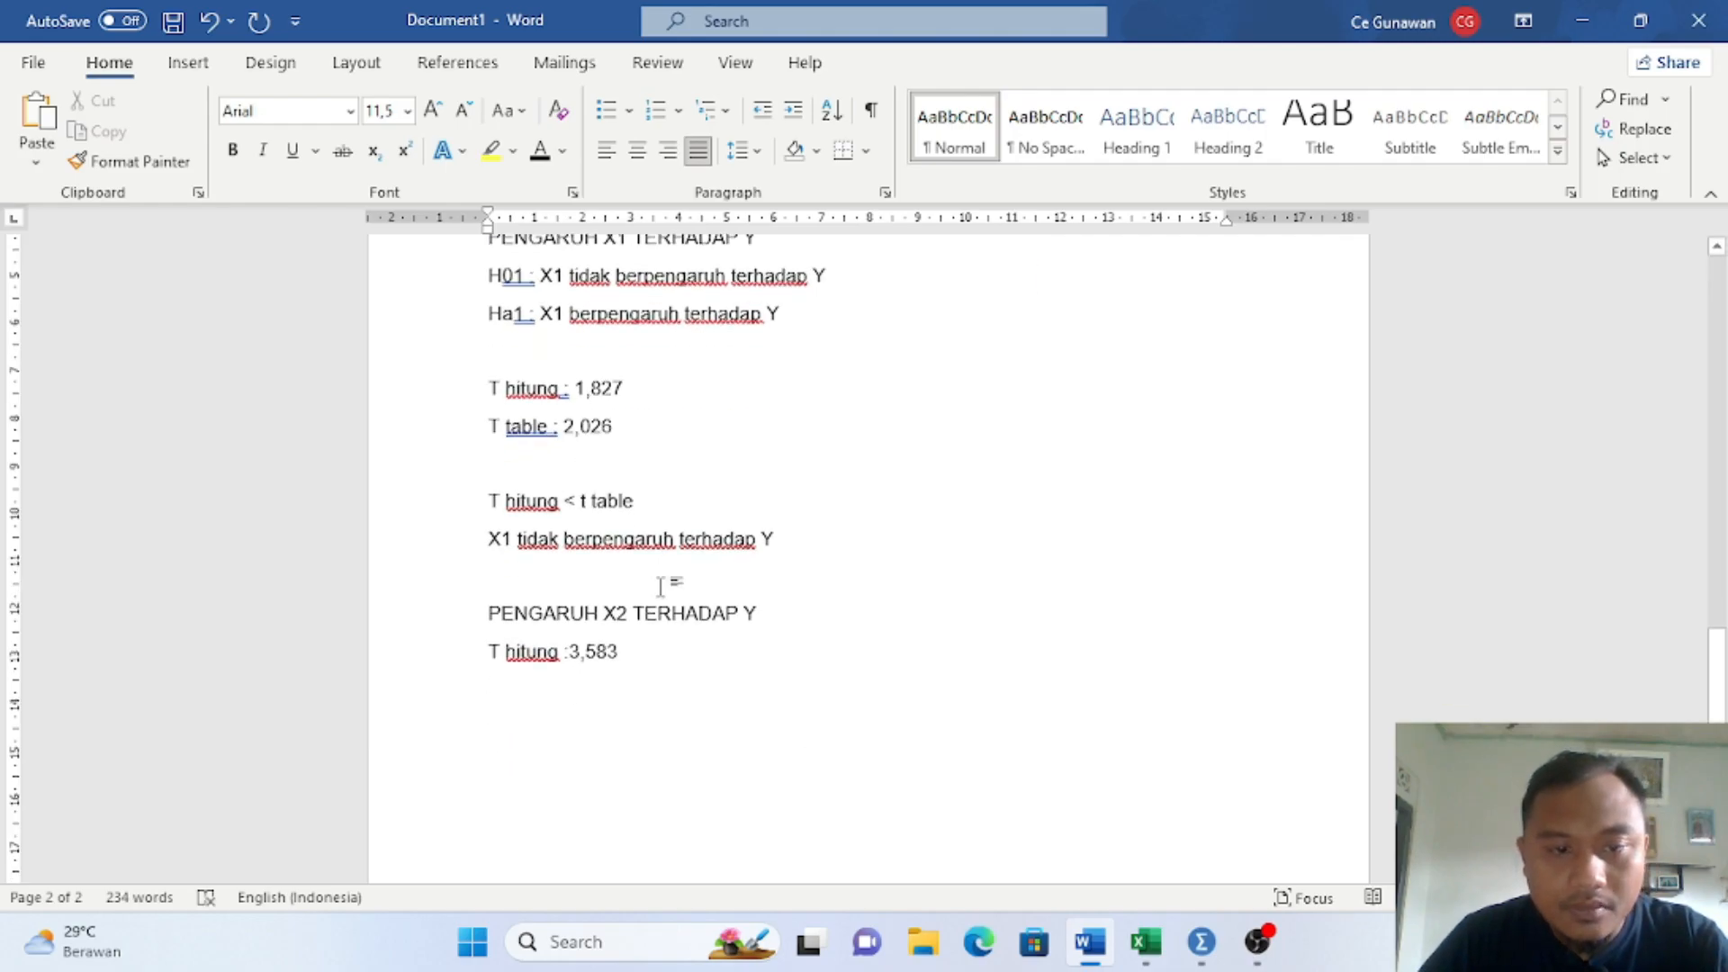
pyautogui.press('Return')
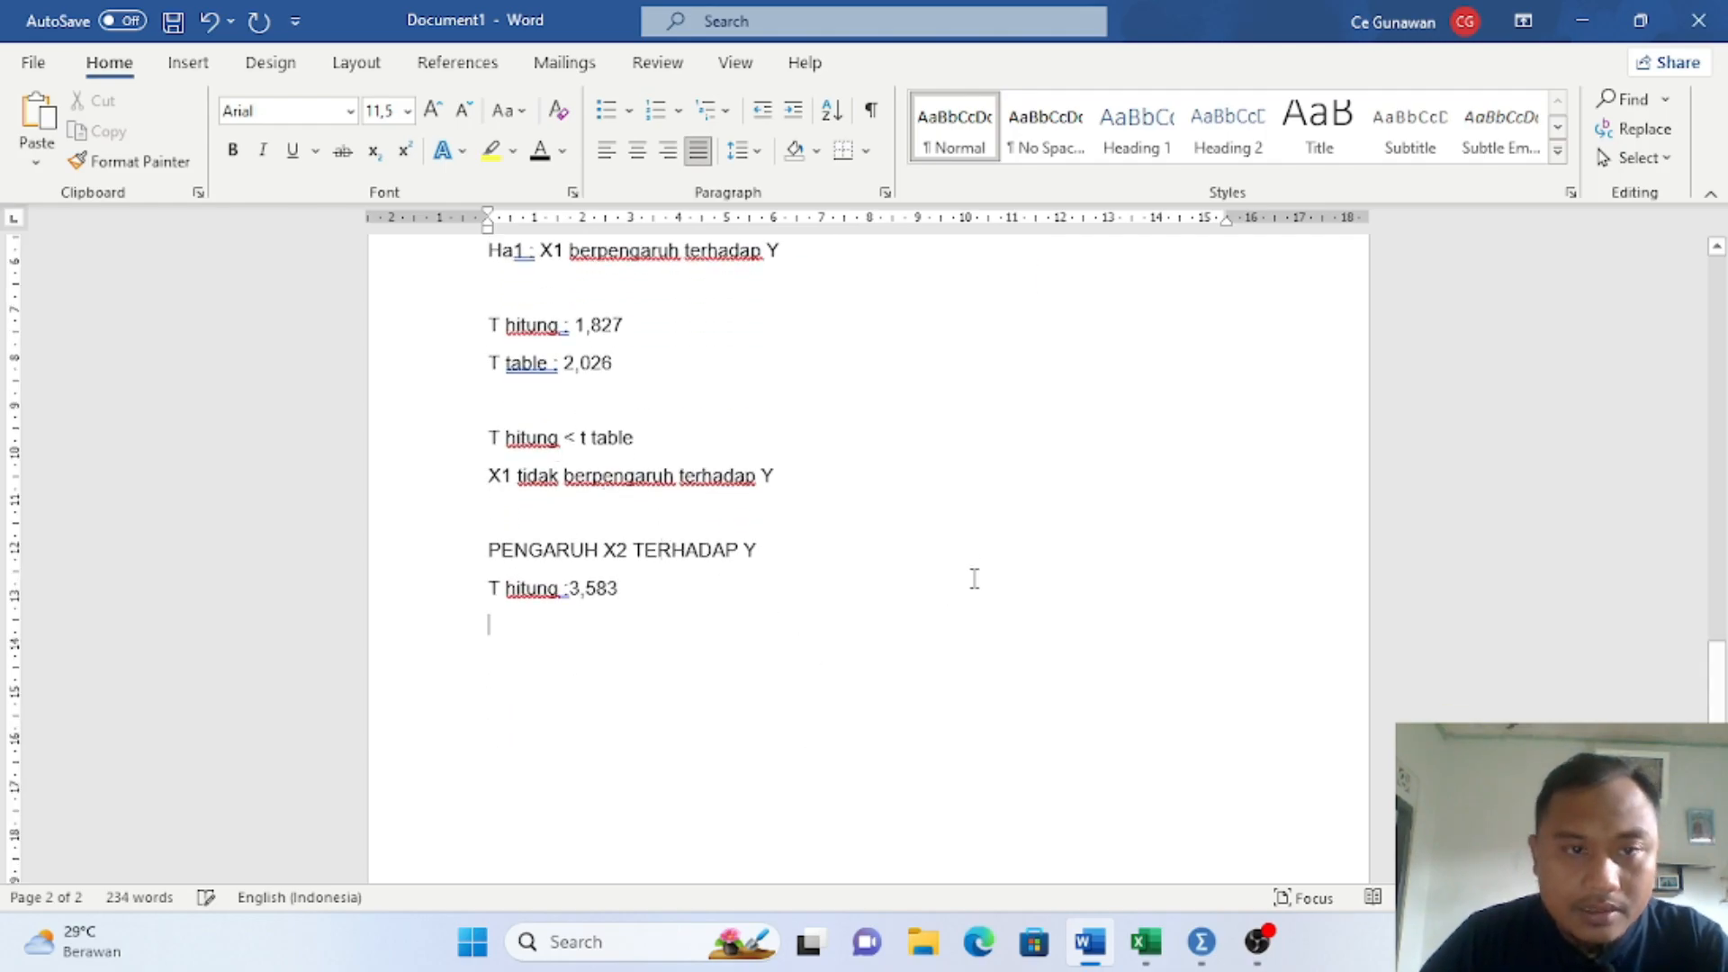
pyautogui.moveTo(490, 364); pyautogui.dragTo(653, 374)
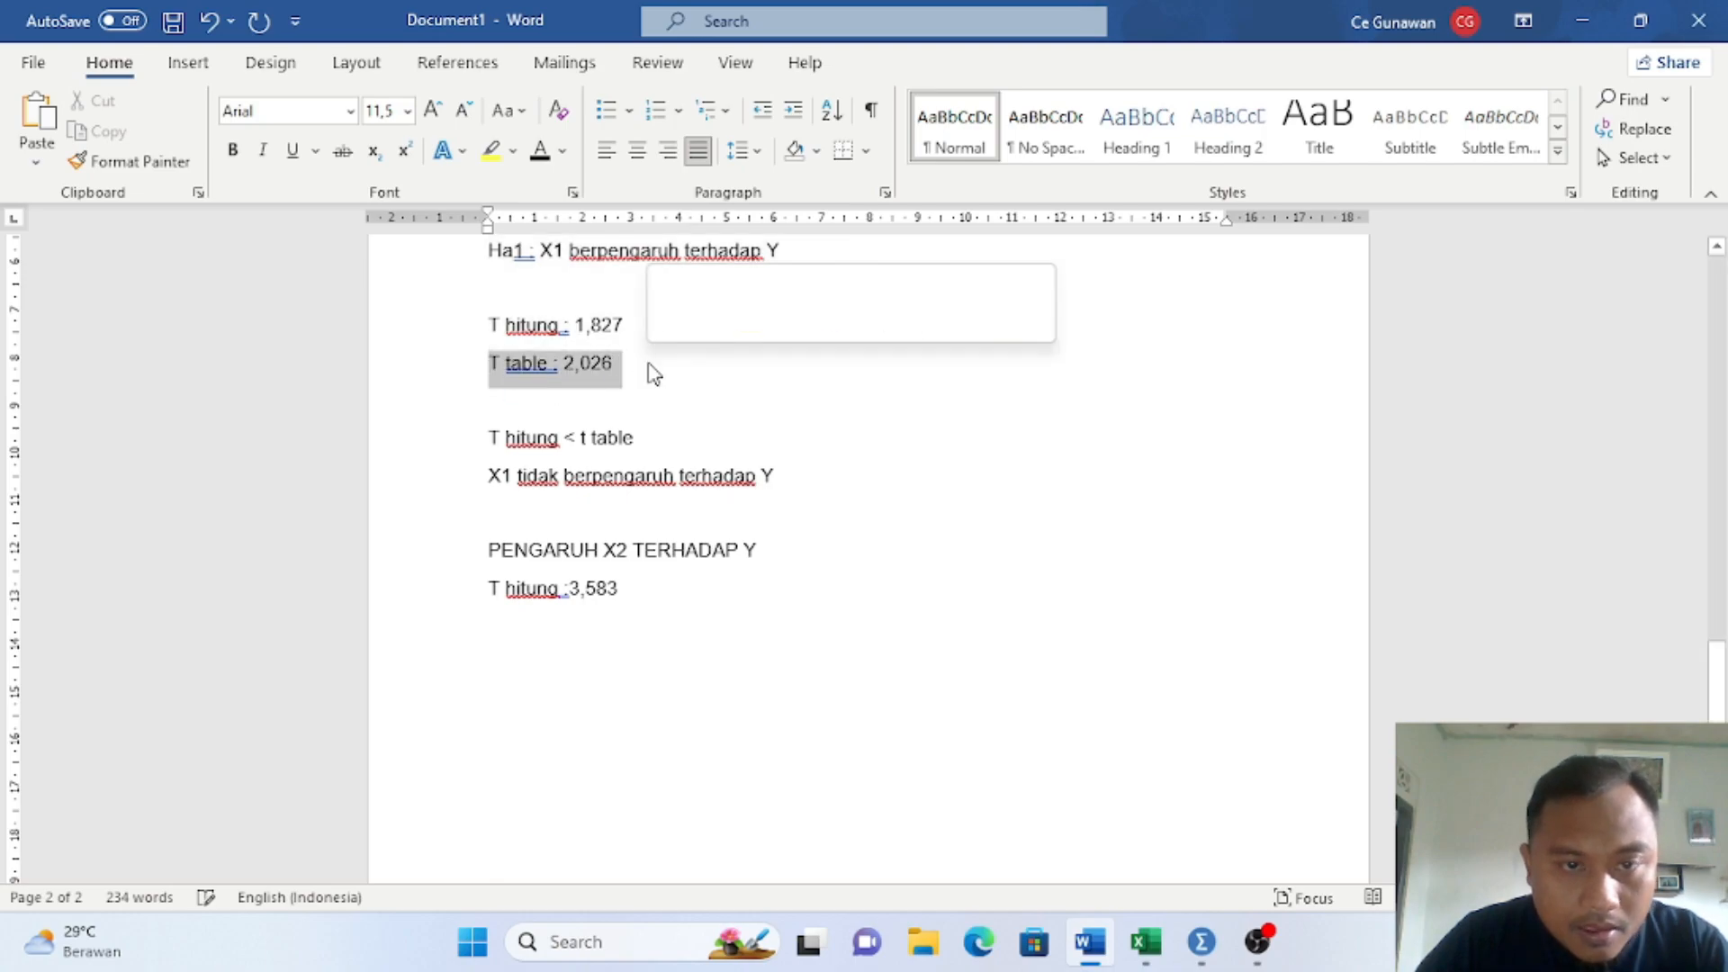
pyautogui.click(562, 655)
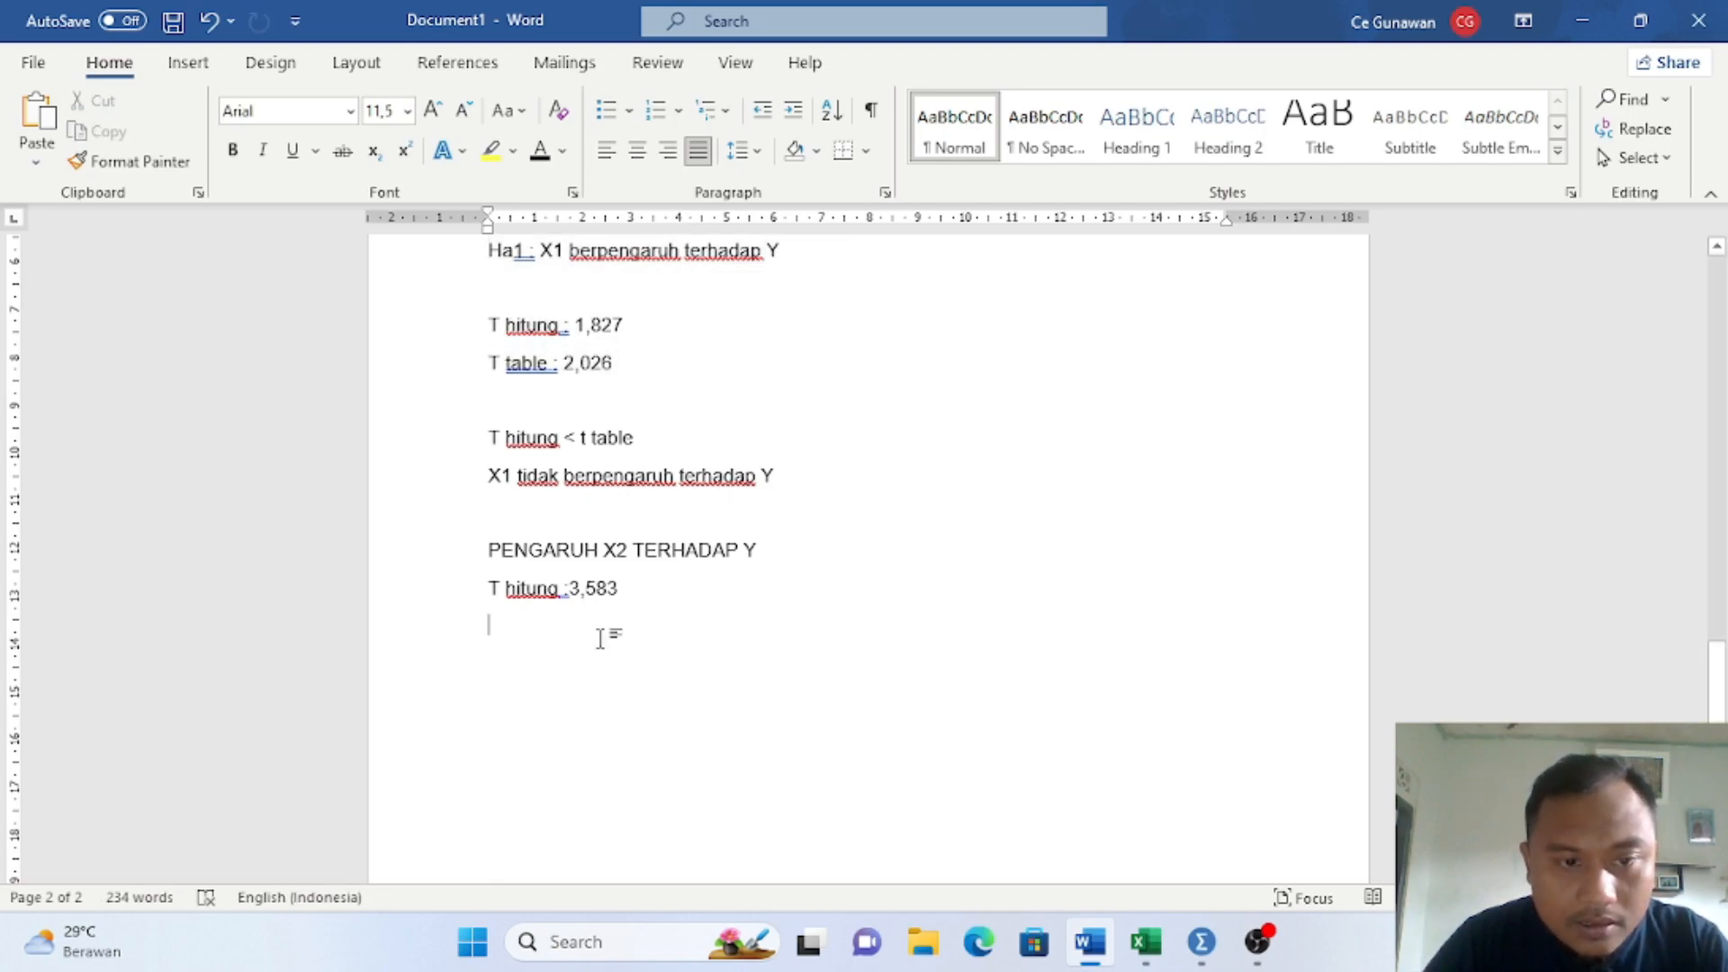
pyautogui.hotkey('ctrl', 'v')
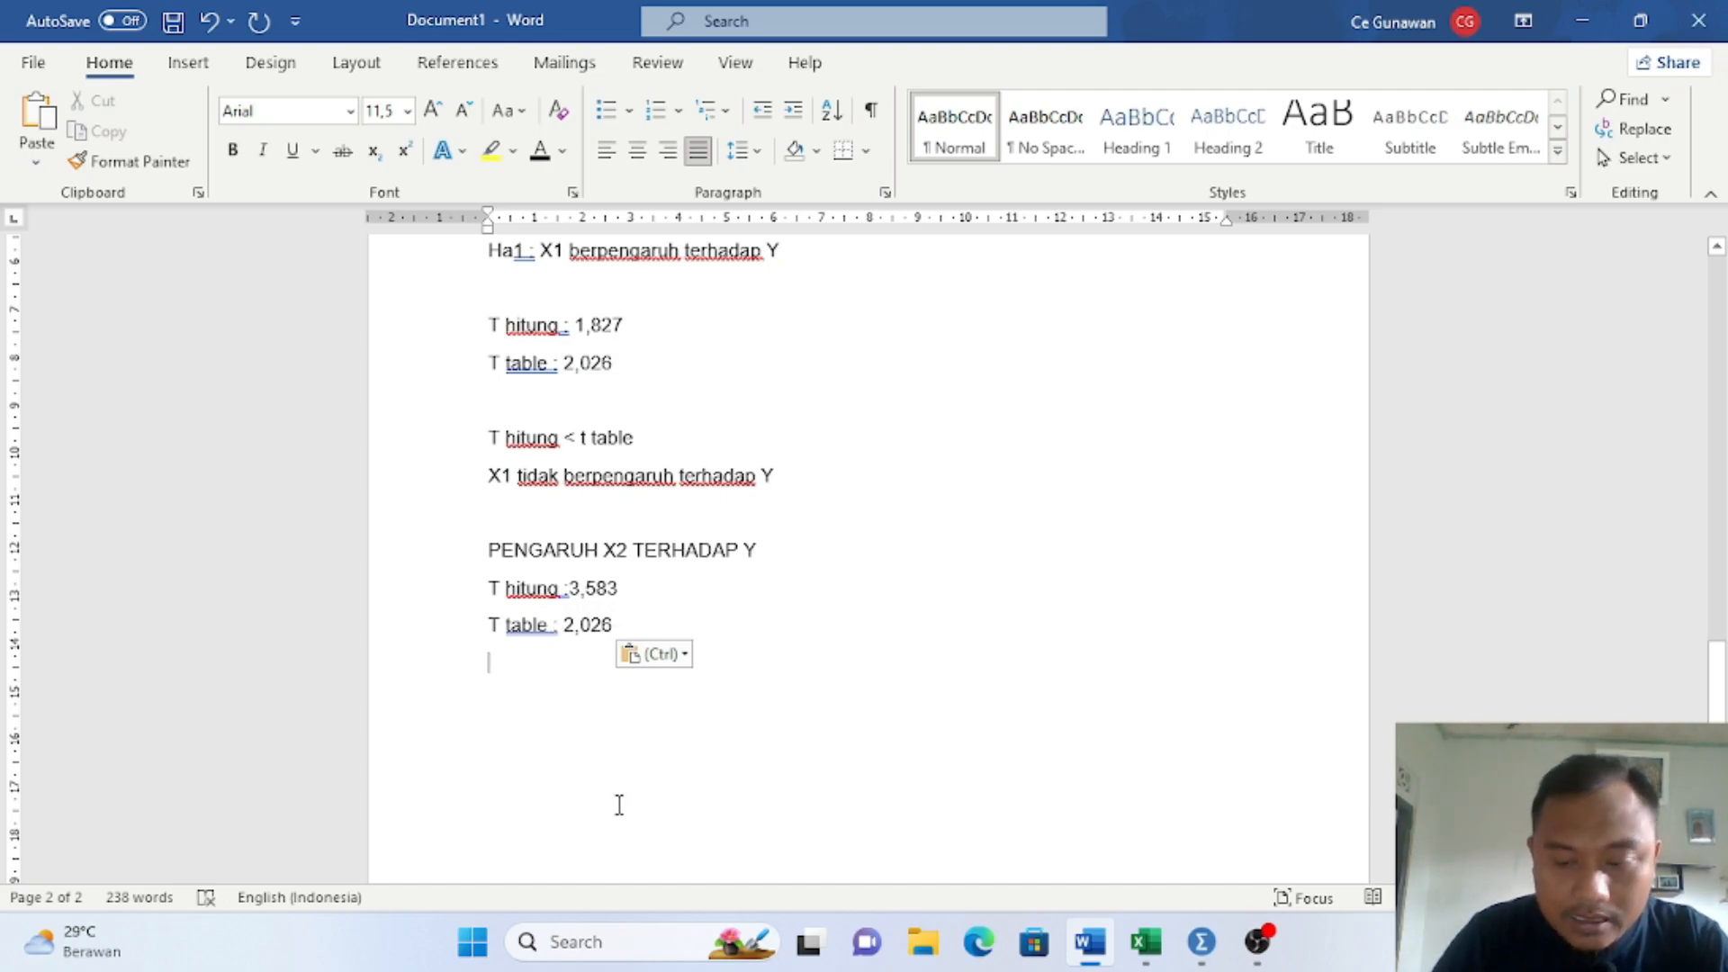
# Step: Add the comparison "T hitung > t table" in the X2 section, separated from the T table value by a blank line
pyautogui.press('Return')
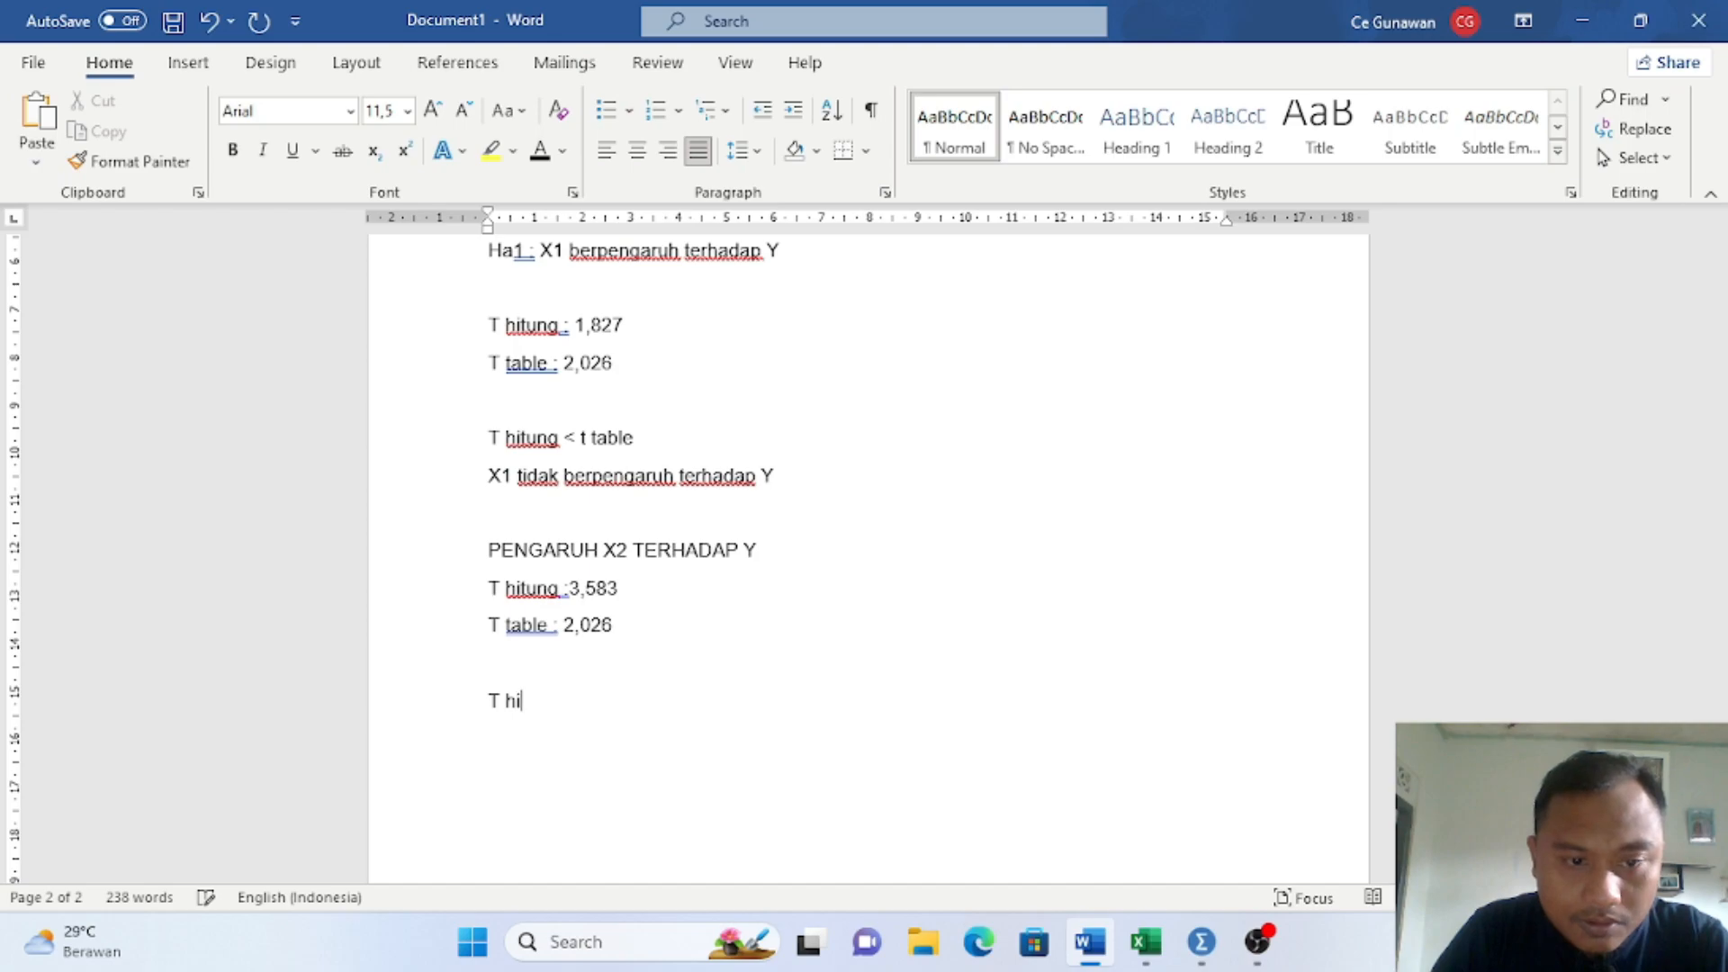
pyautogui.write('T hitung')
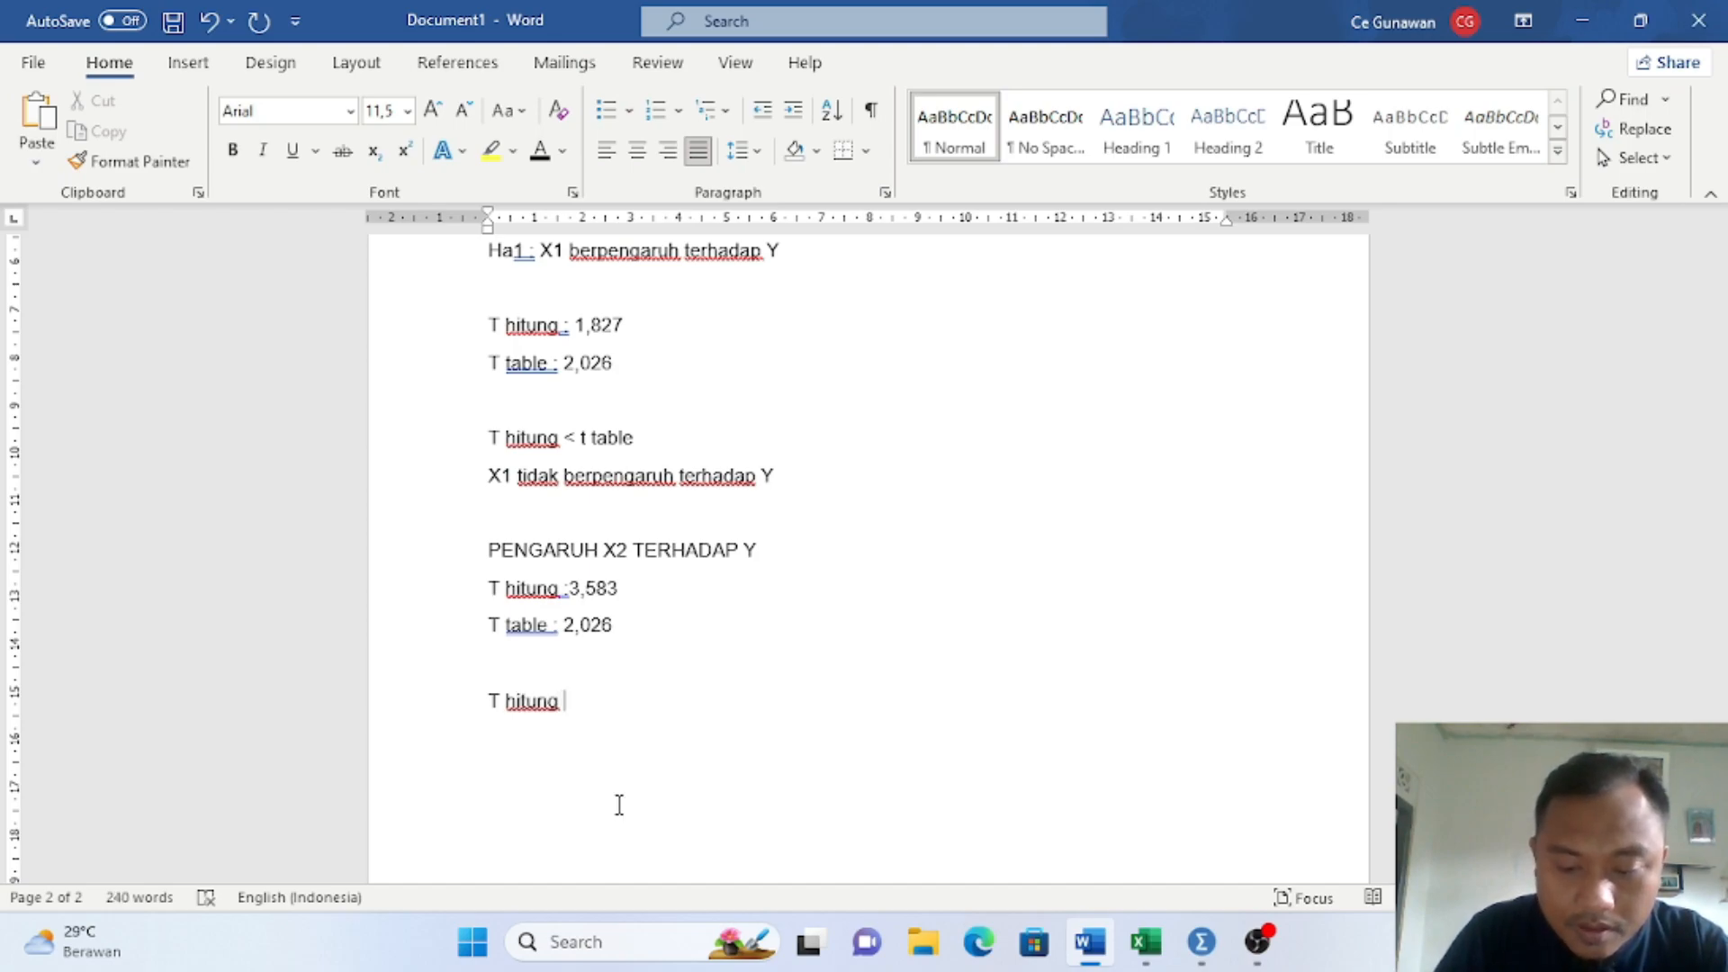
pyautogui.write(' > ')
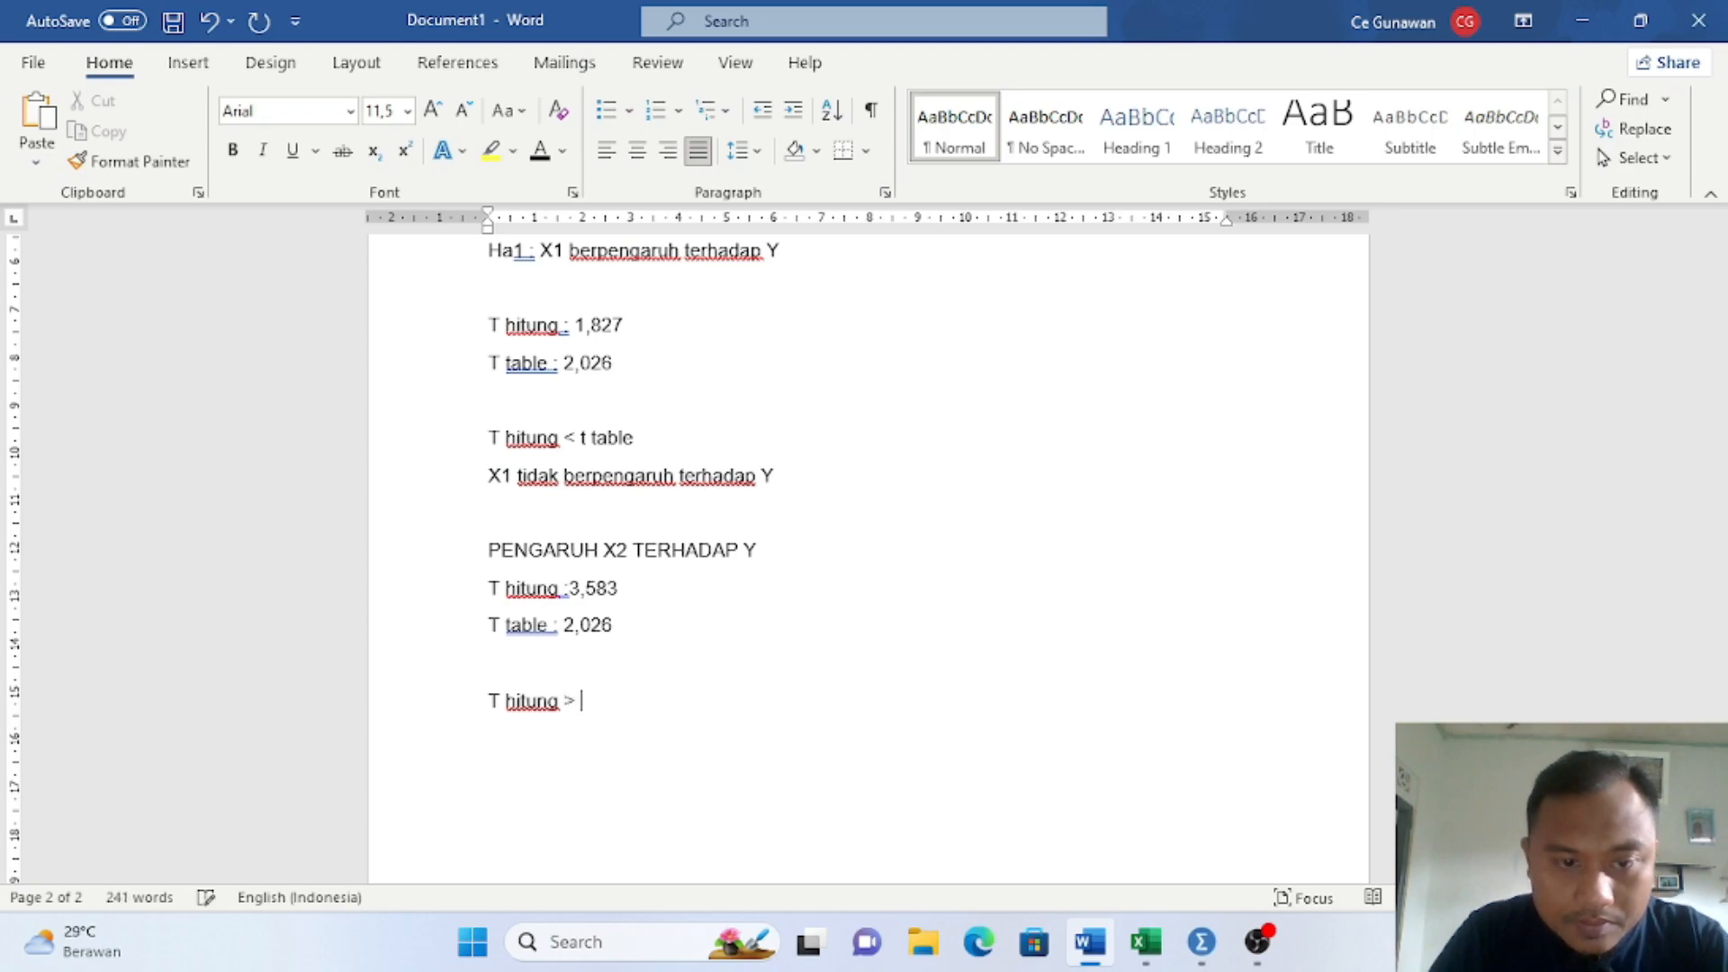
pyautogui.write('t tabe')
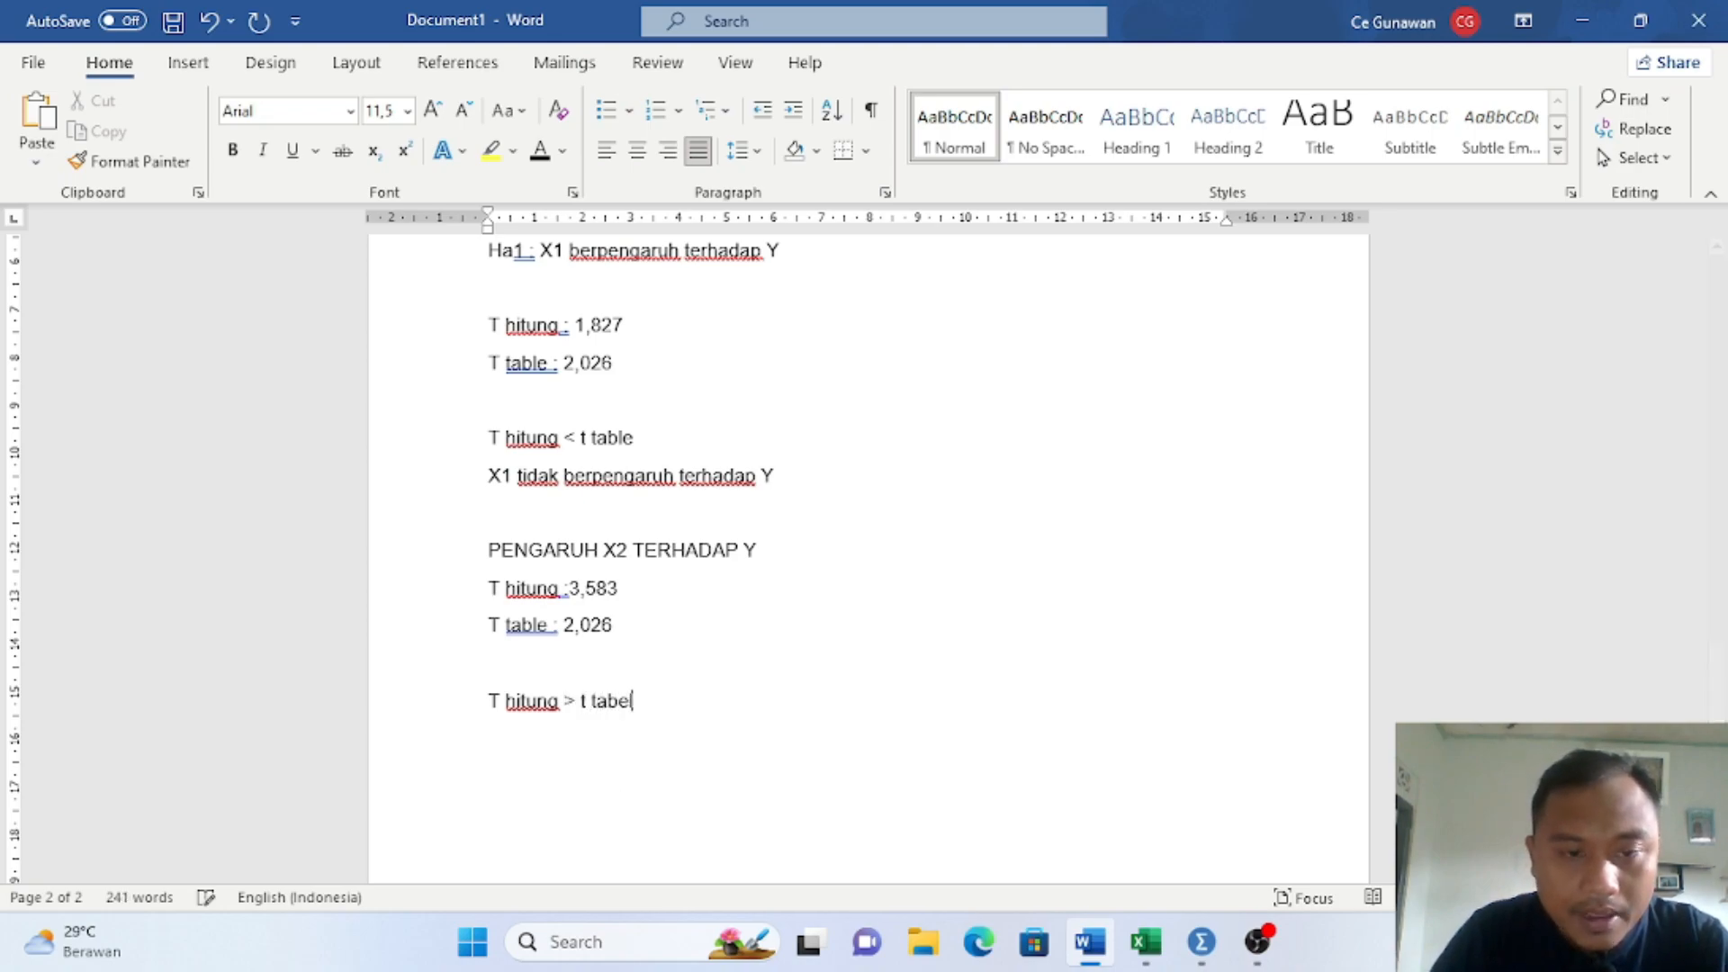
pyautogui.write('l')
pyautogui.press('Return')
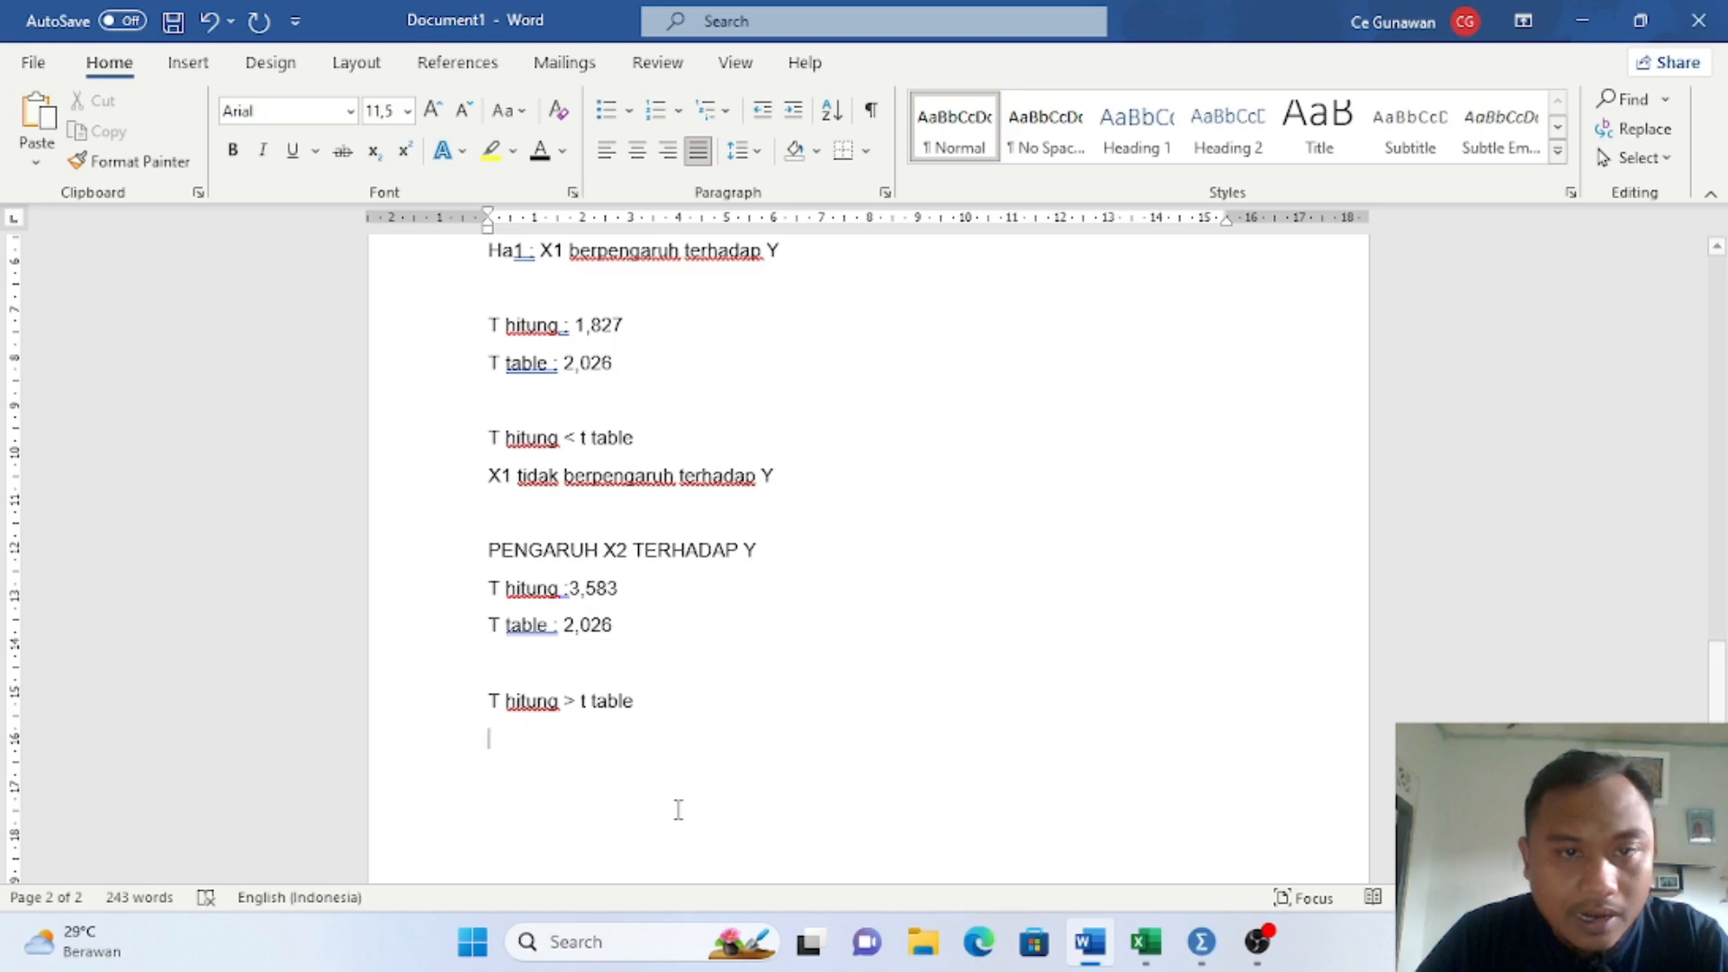
# Step: Consult the decision rule for T hitung > T table and add the conclusion "X2 berpengaruh terhadap Y" below the X2 comparison
pyautogui.scroll(3, 575, 590)
pyautogui.scroll(1, 563, 498)
pyautogui.moveTo(660, 365); pyautogui.dragTo(772, 364)
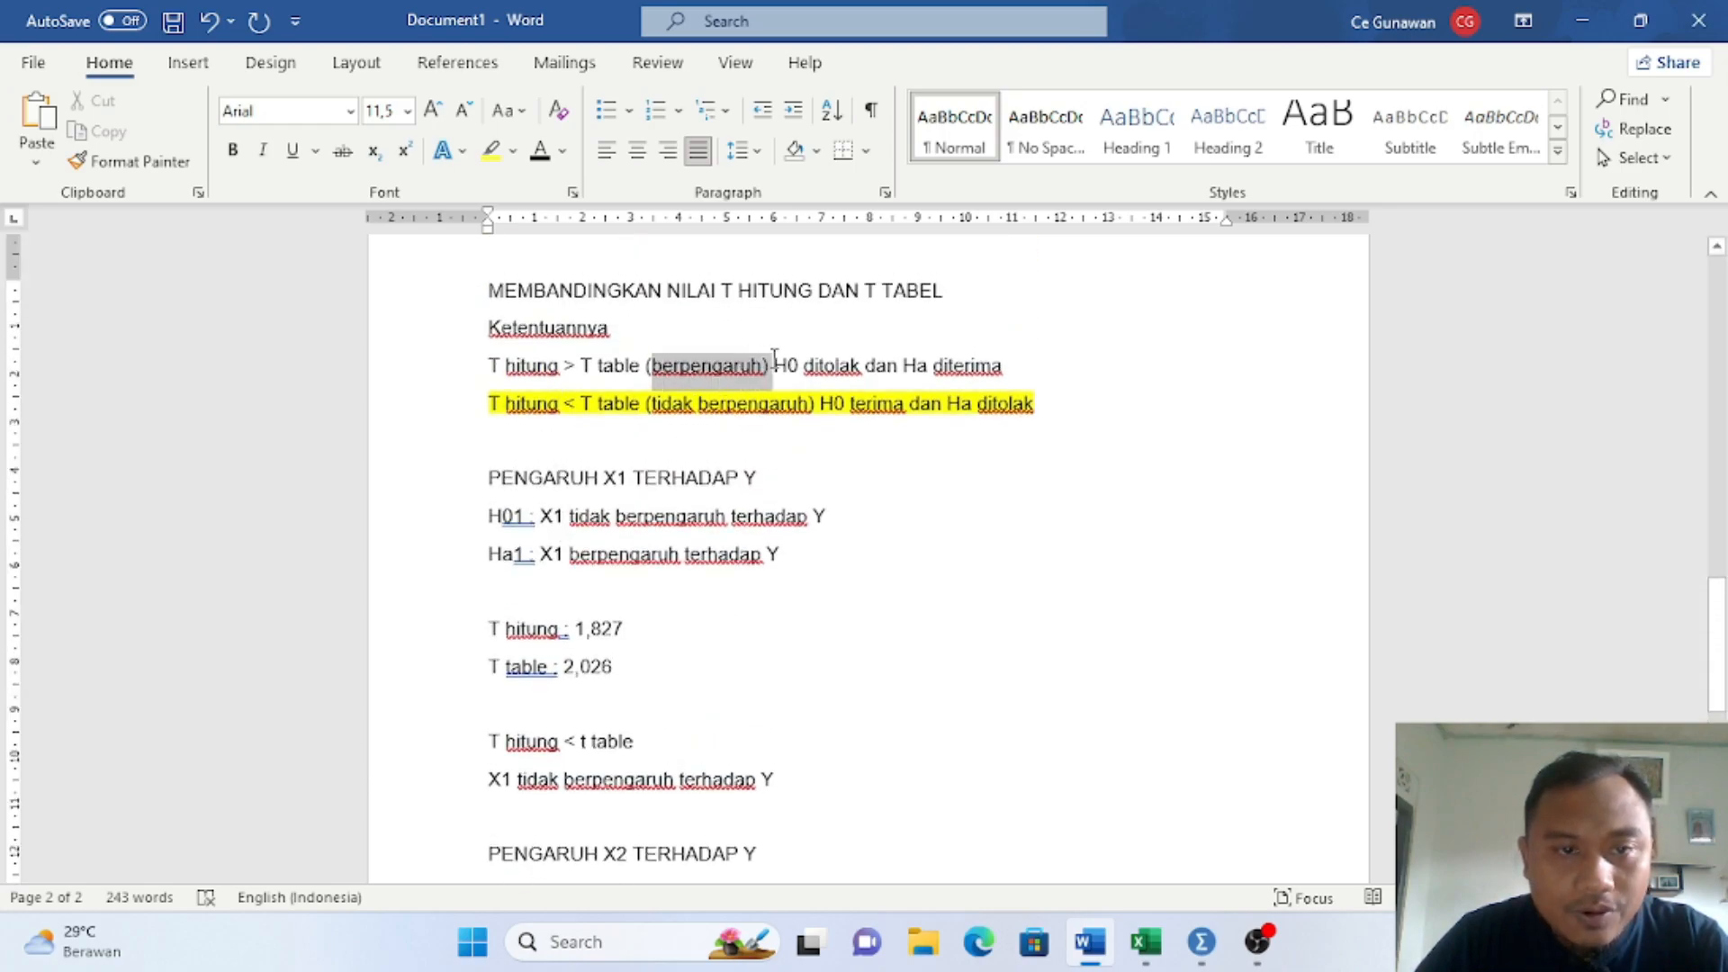
pyautogui.scroll(-5, 660, 544)
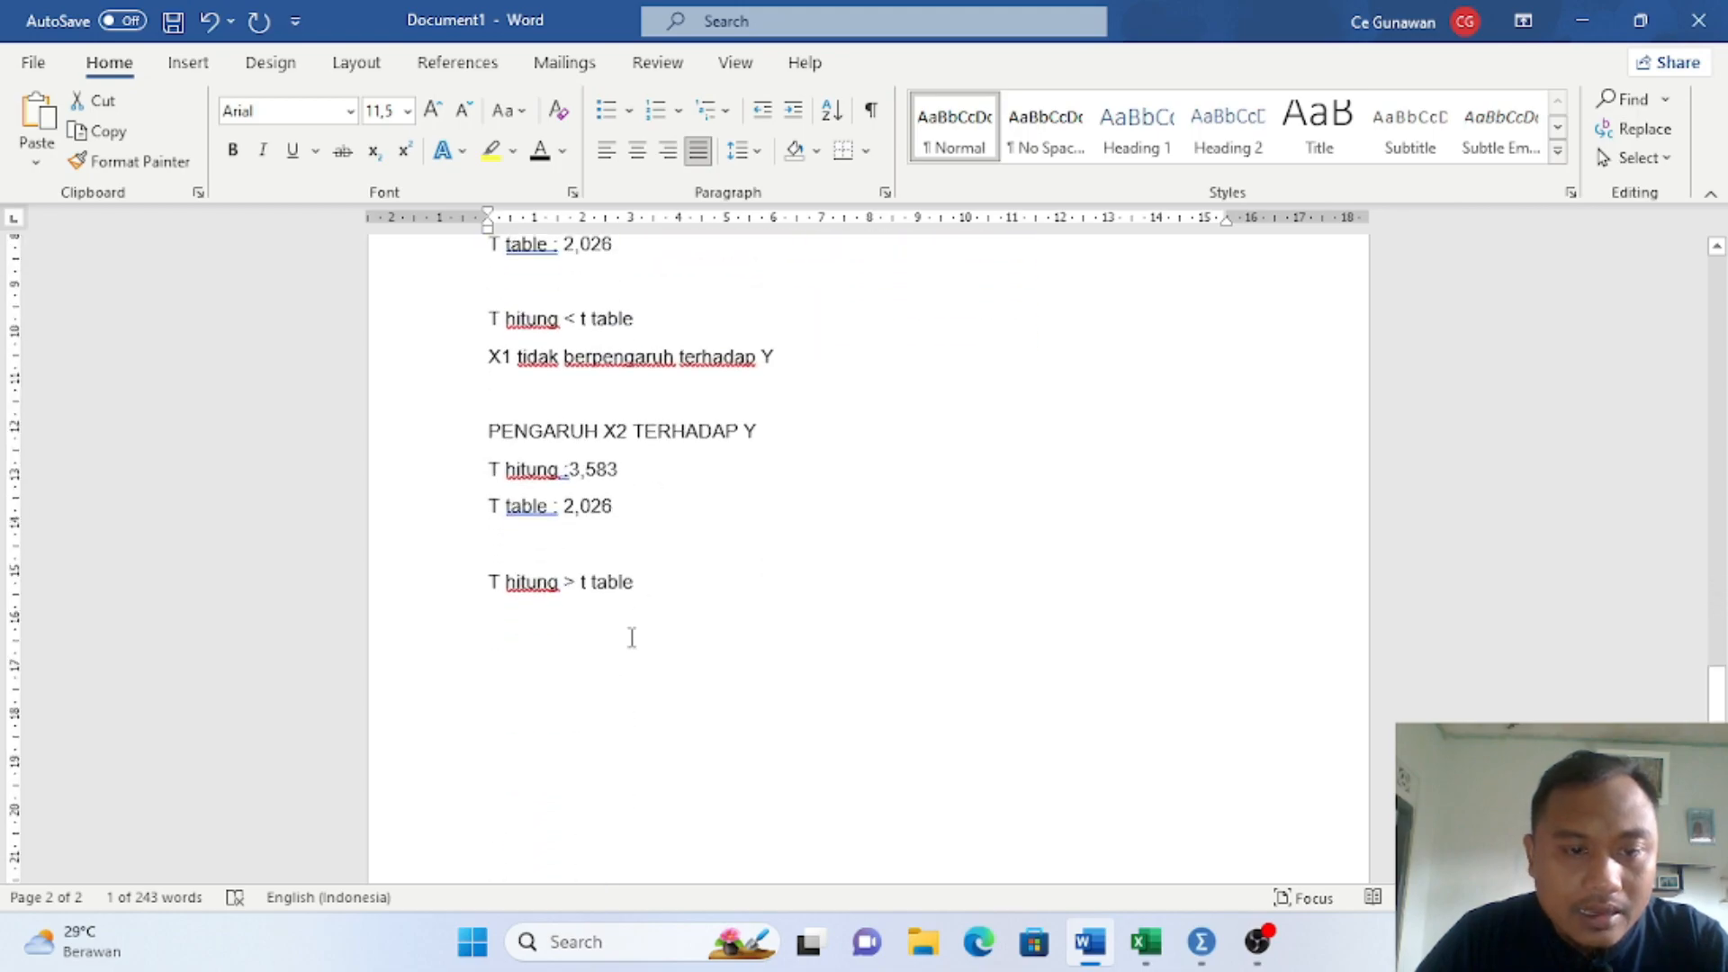
pyautogui.click(695, 599)
pyautogui.write('X2 berpengaruh terhadap Y')
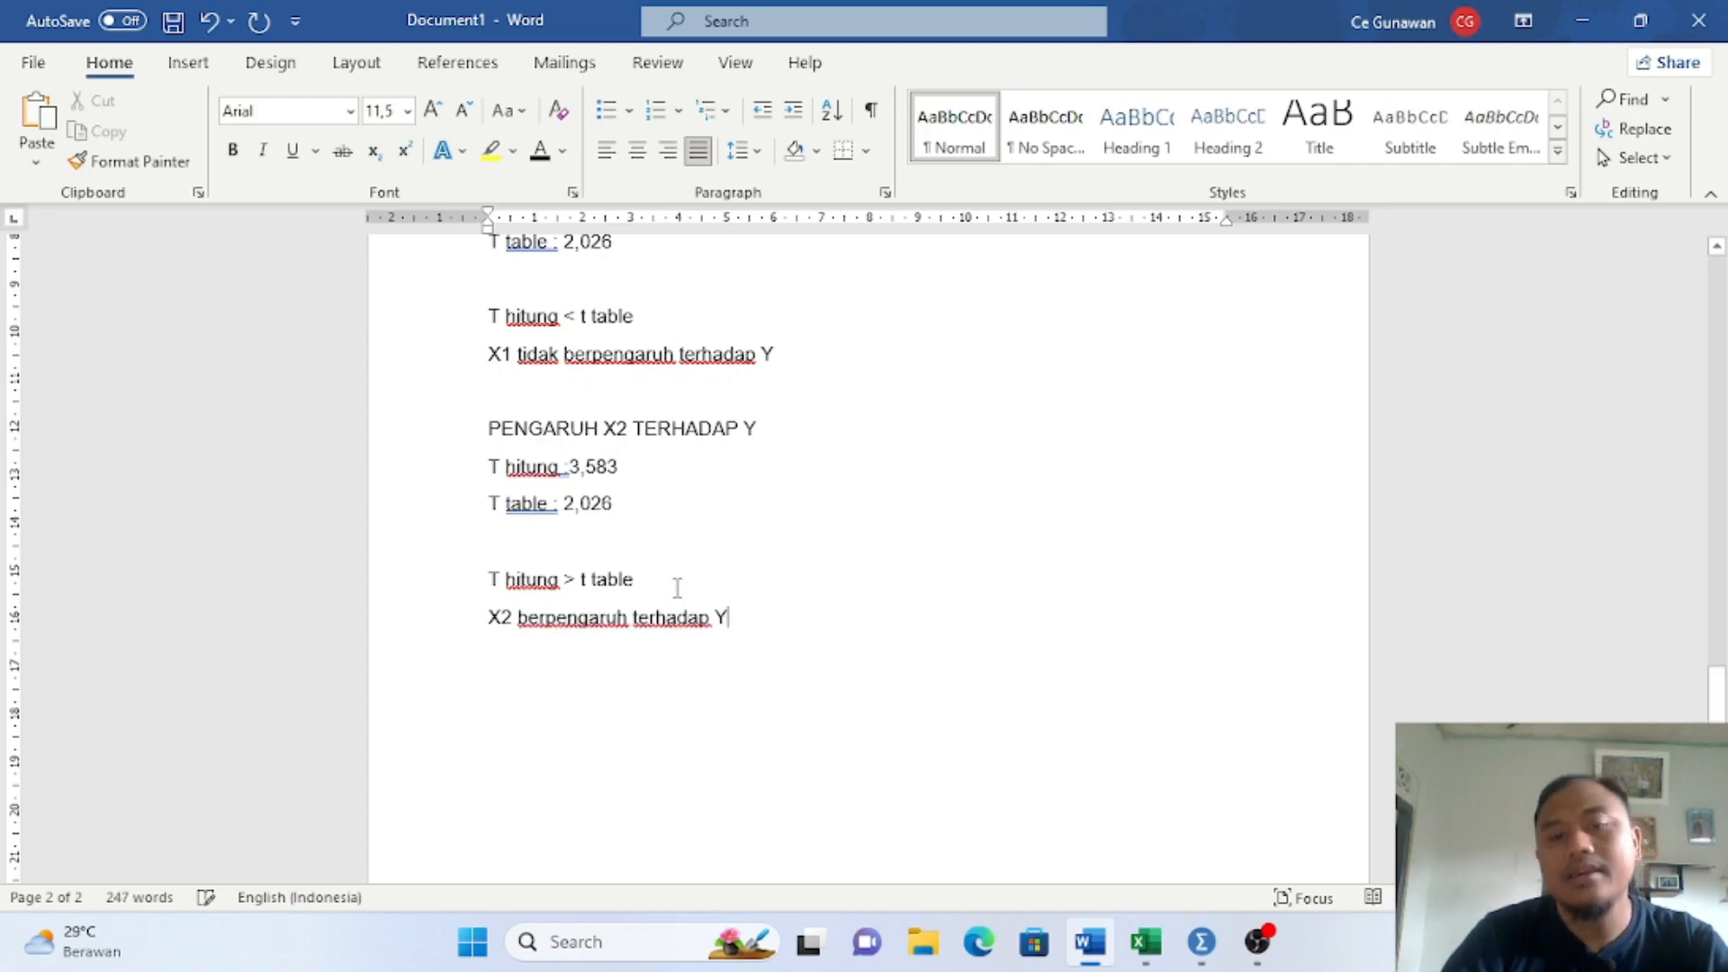
# Step: Review both t-test sections and the third research question about the joint influence of X1 and X2 on Y
pyautogui.scroll(3, 677, 588)
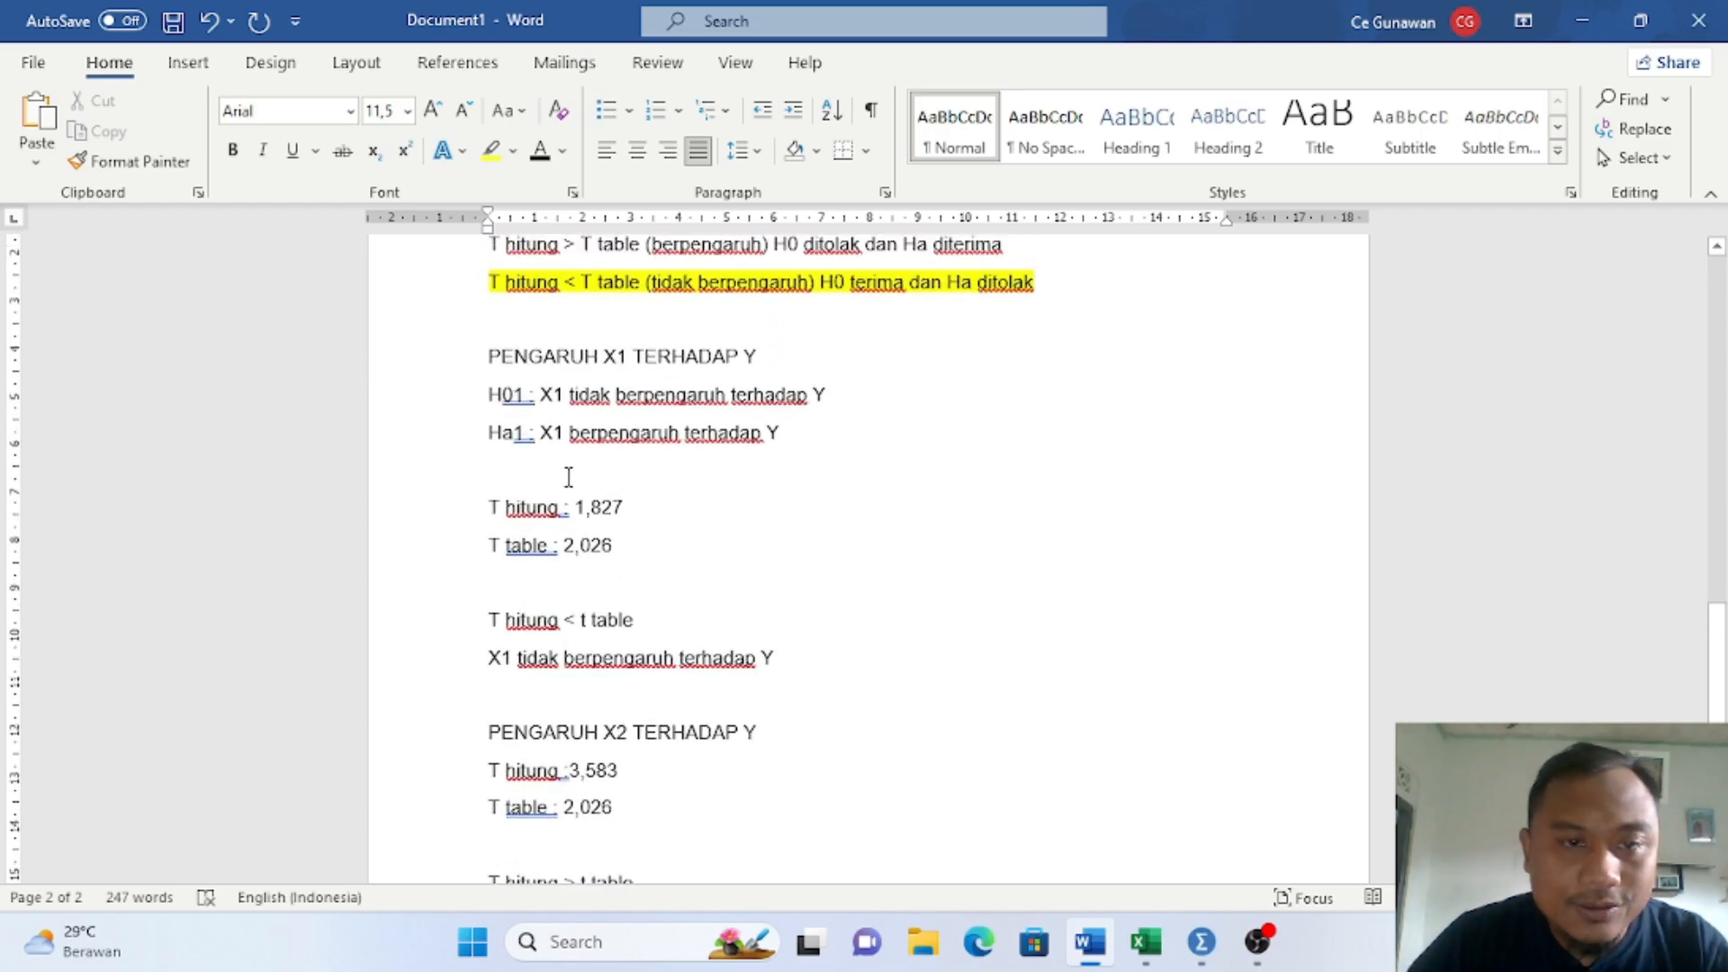
pyautogui.scroll(-3, 646, 501)
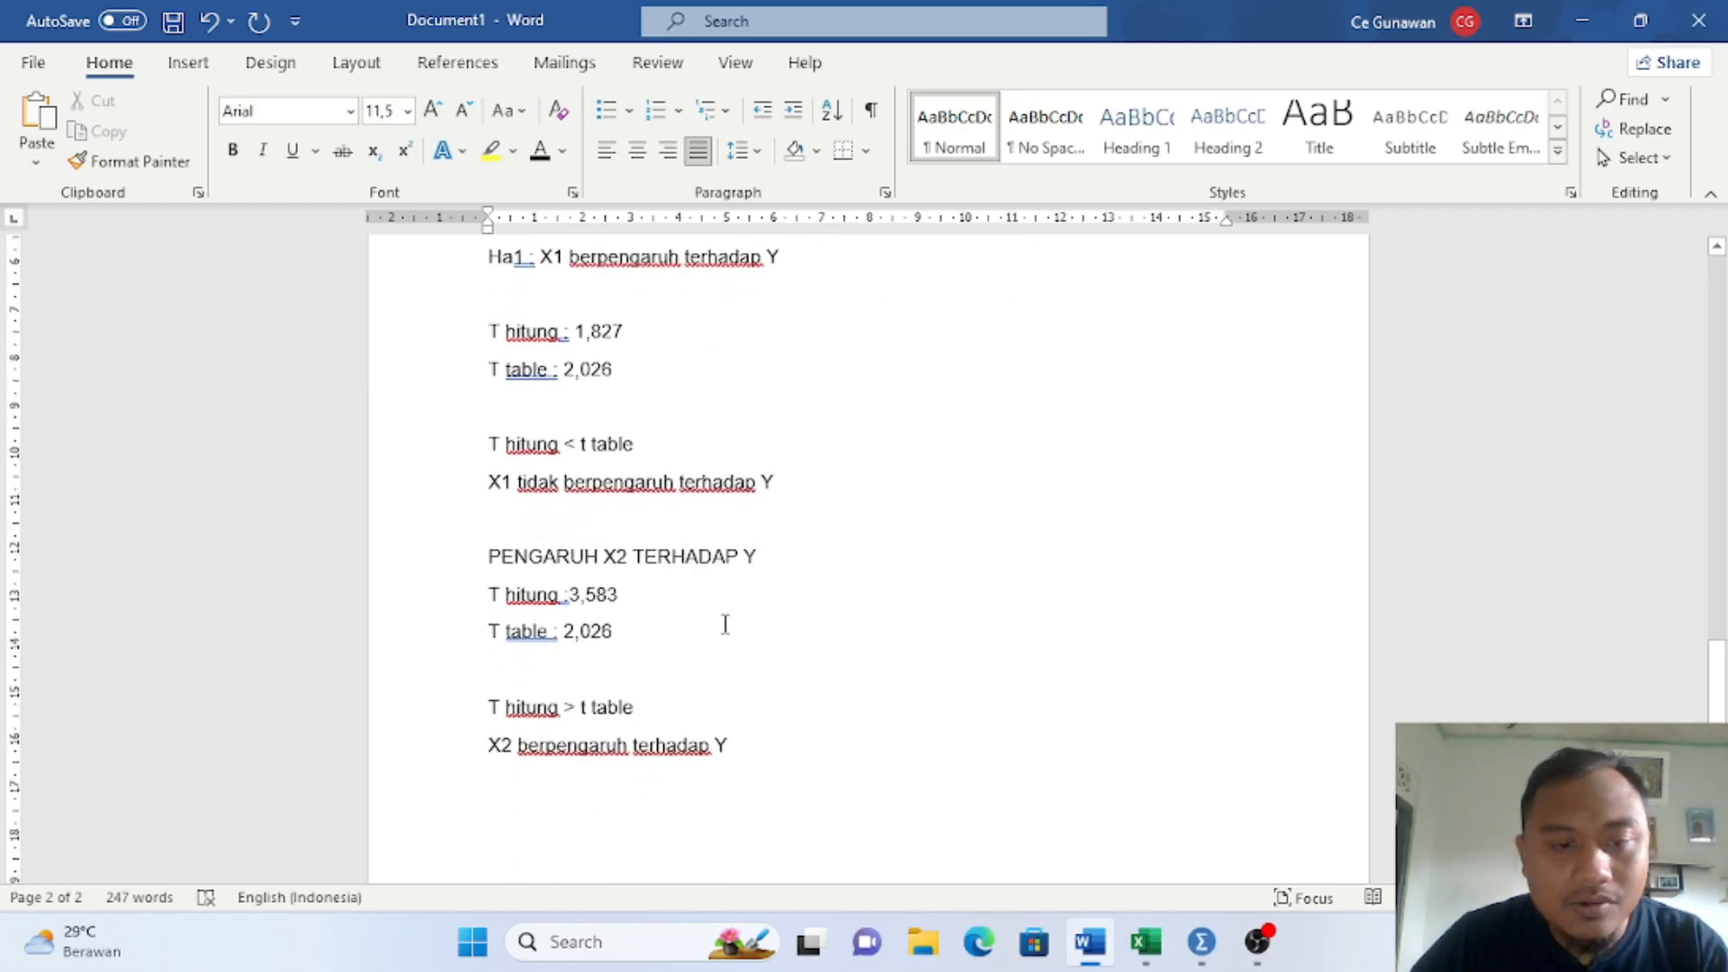
pyautogui.scroll(6, 736, 604)
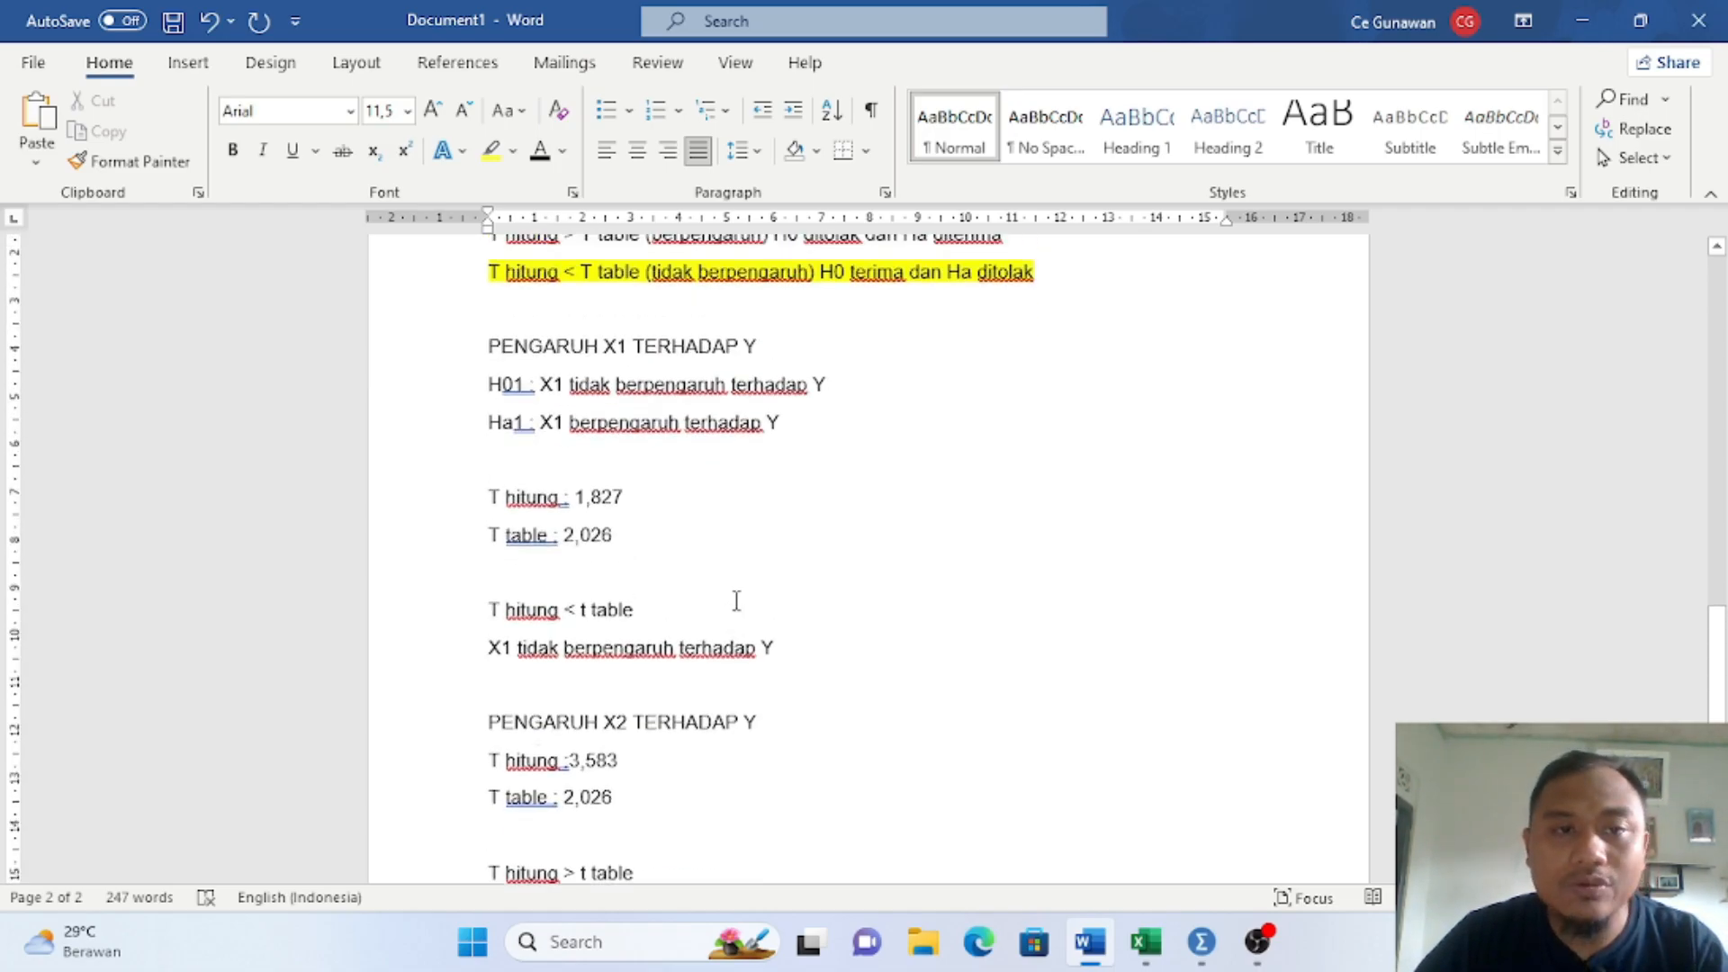
pyautogui.scroll(9, 793, 436)
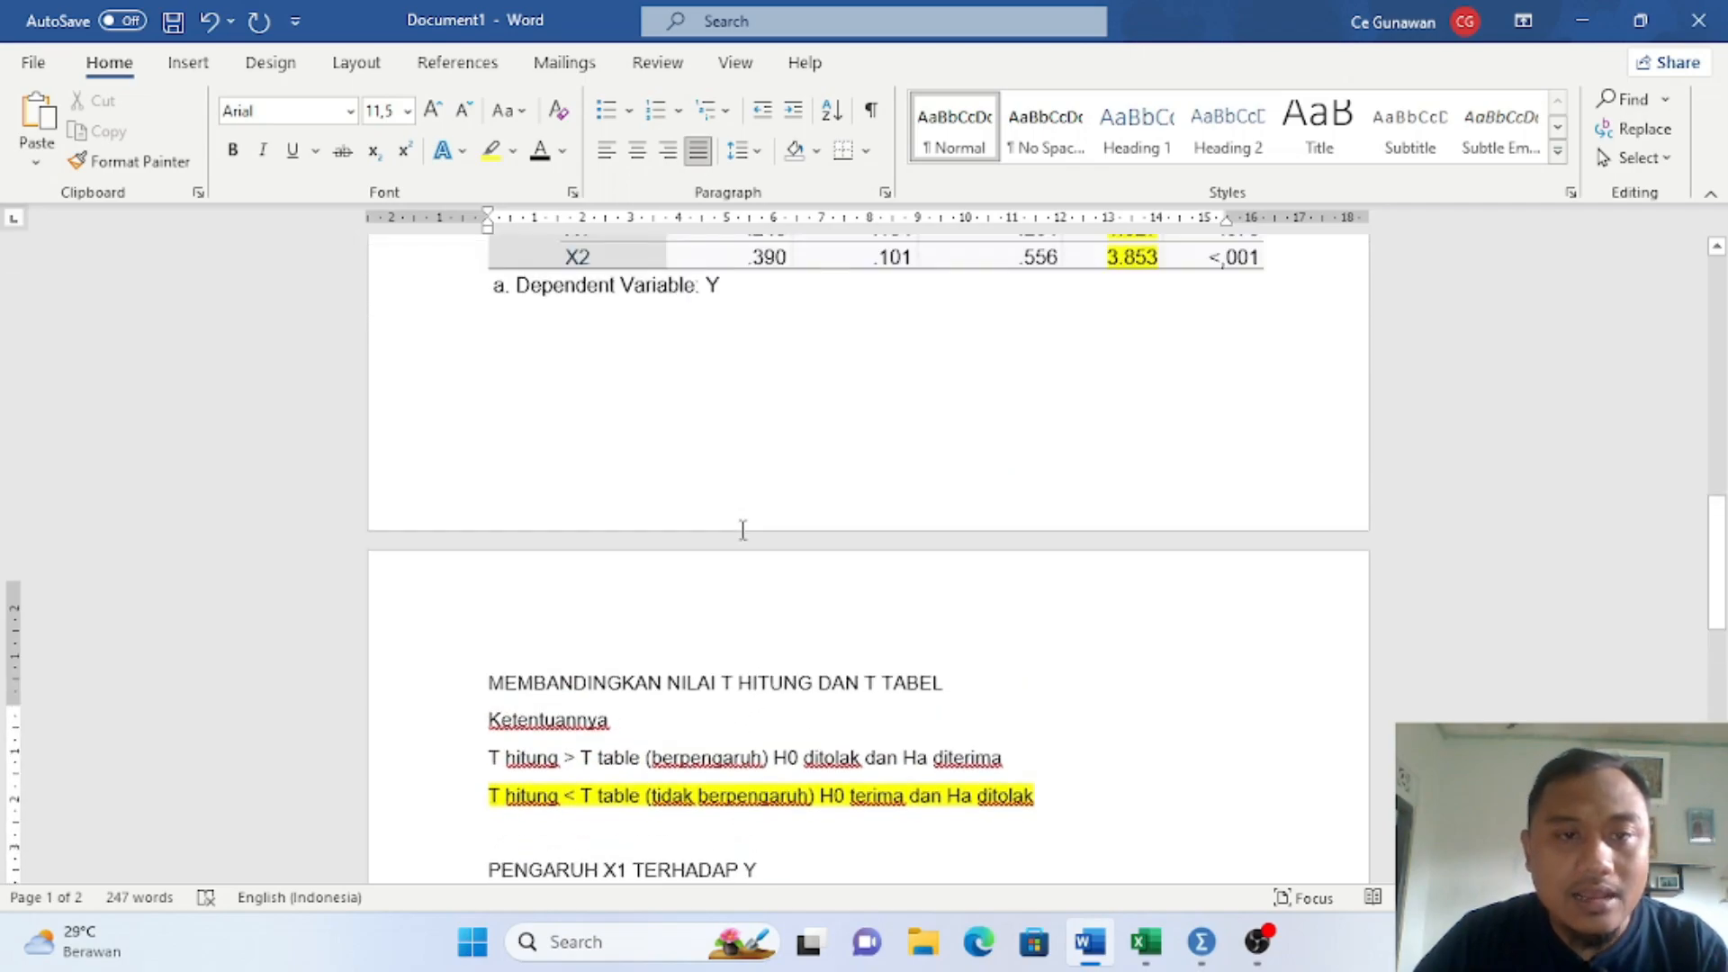
pyautogui.scroll(1, 684, 513)
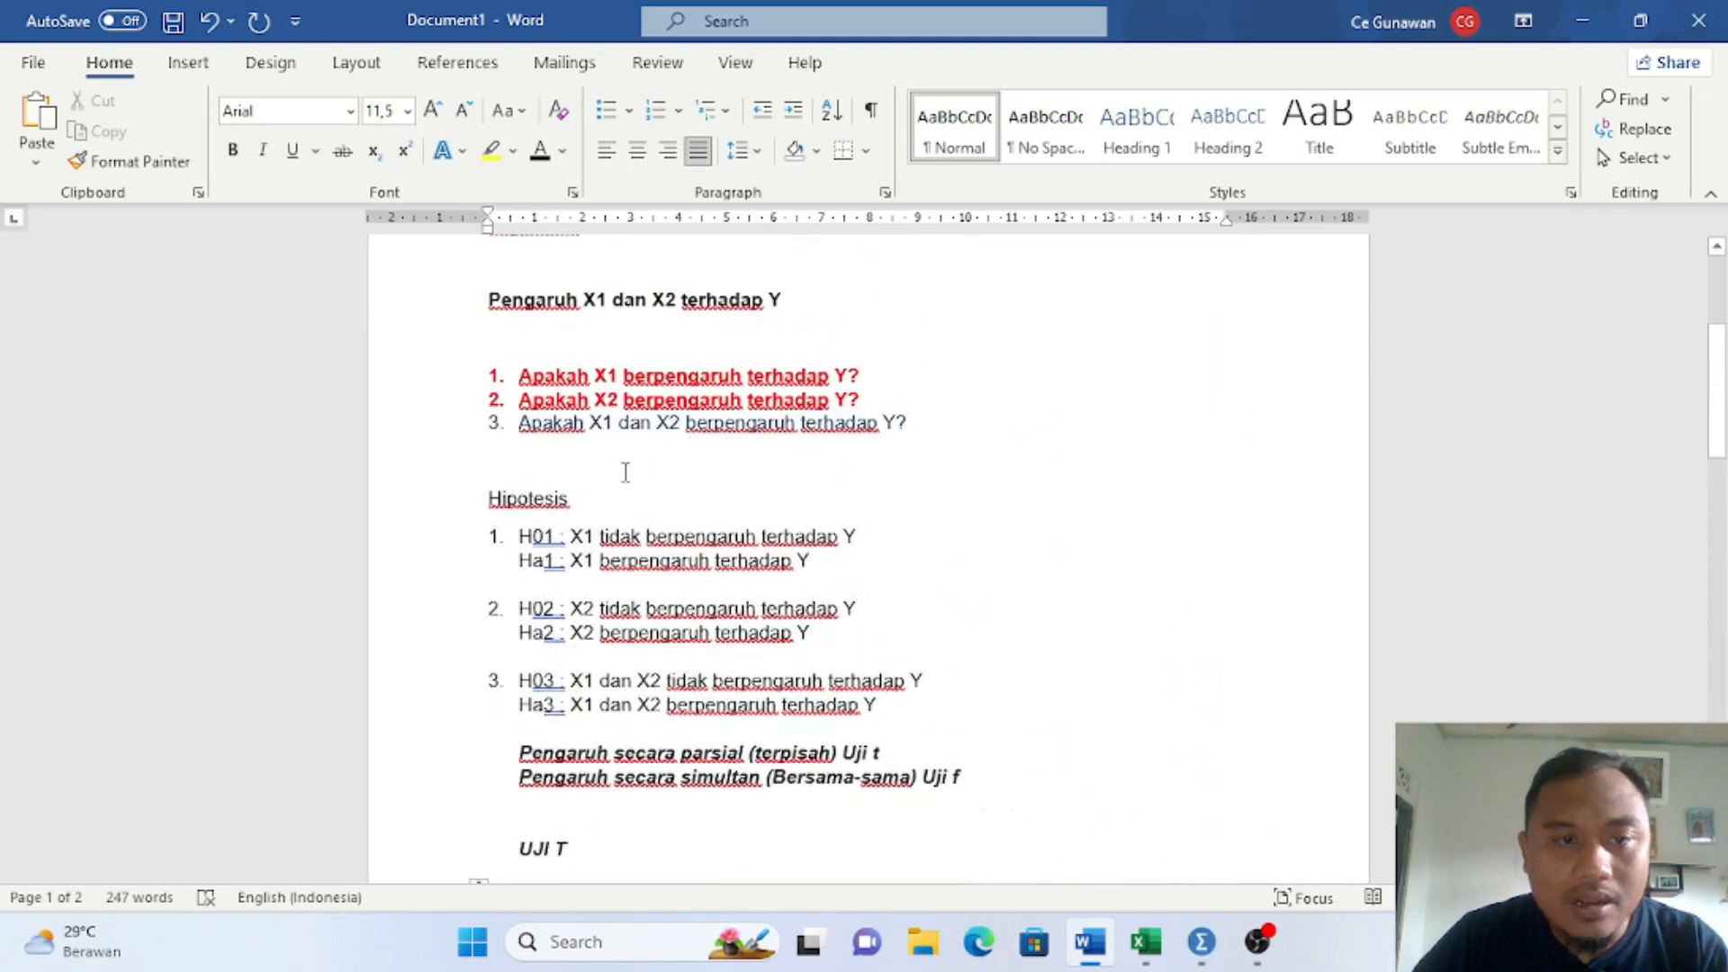
pyautogui.click(554, 423)
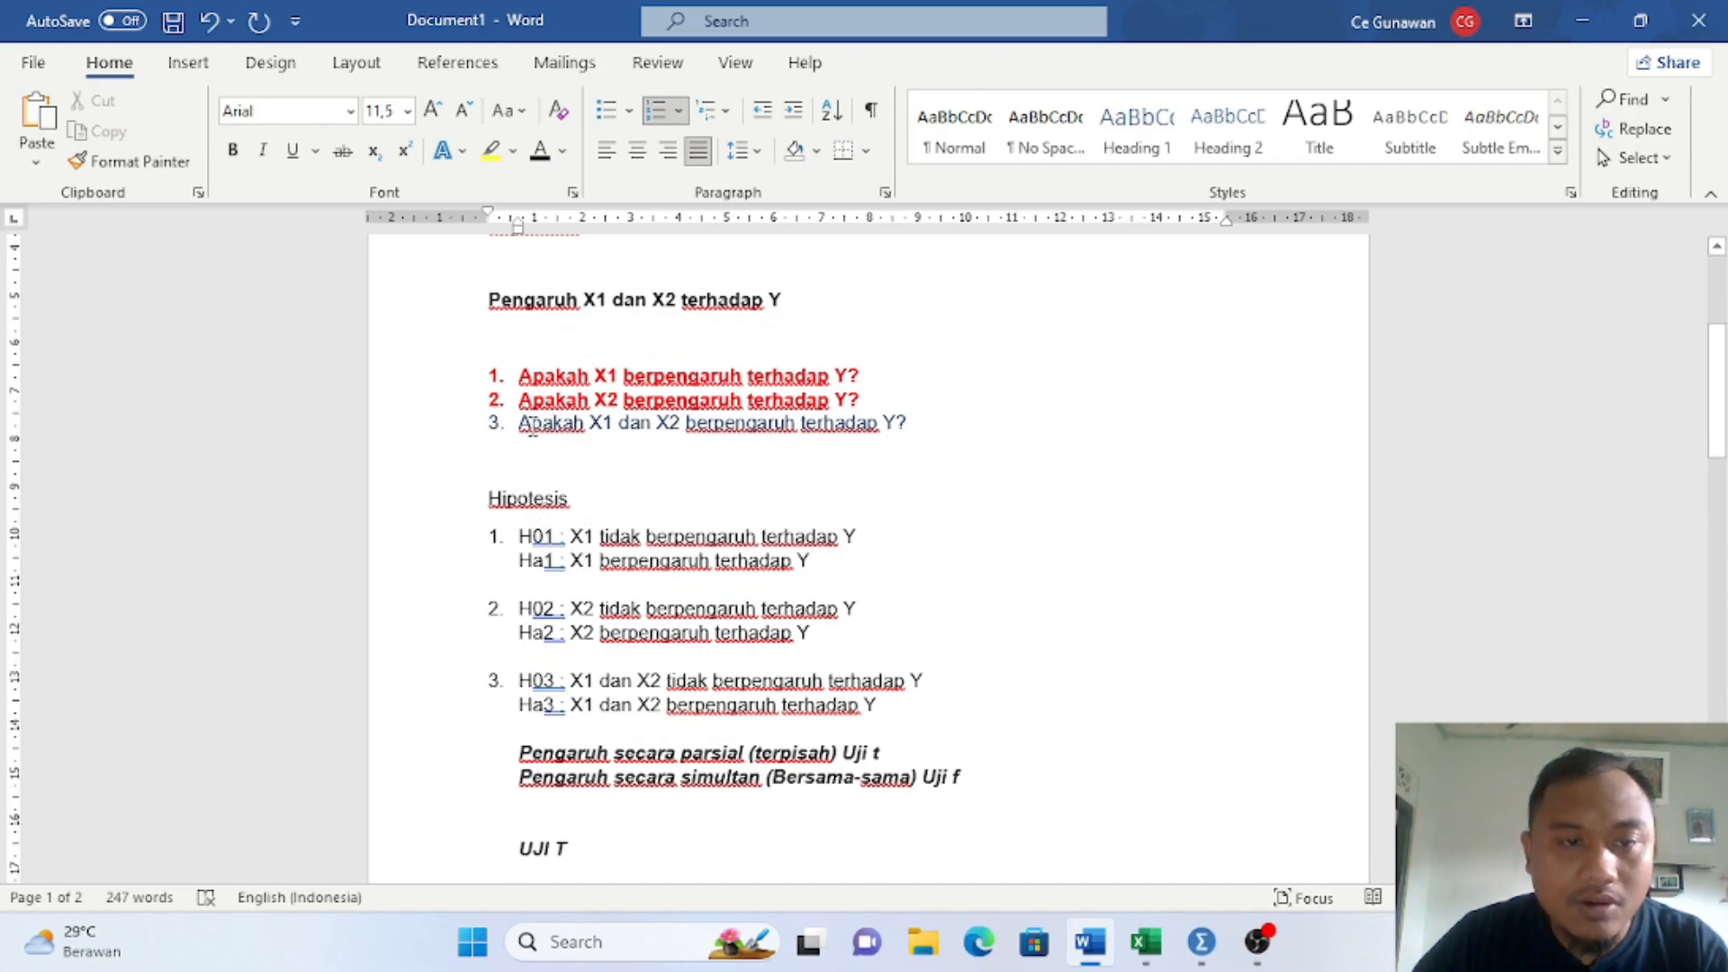
pyautogui.moveTo(520, 425); pyautogui.dragTo(886, 434)
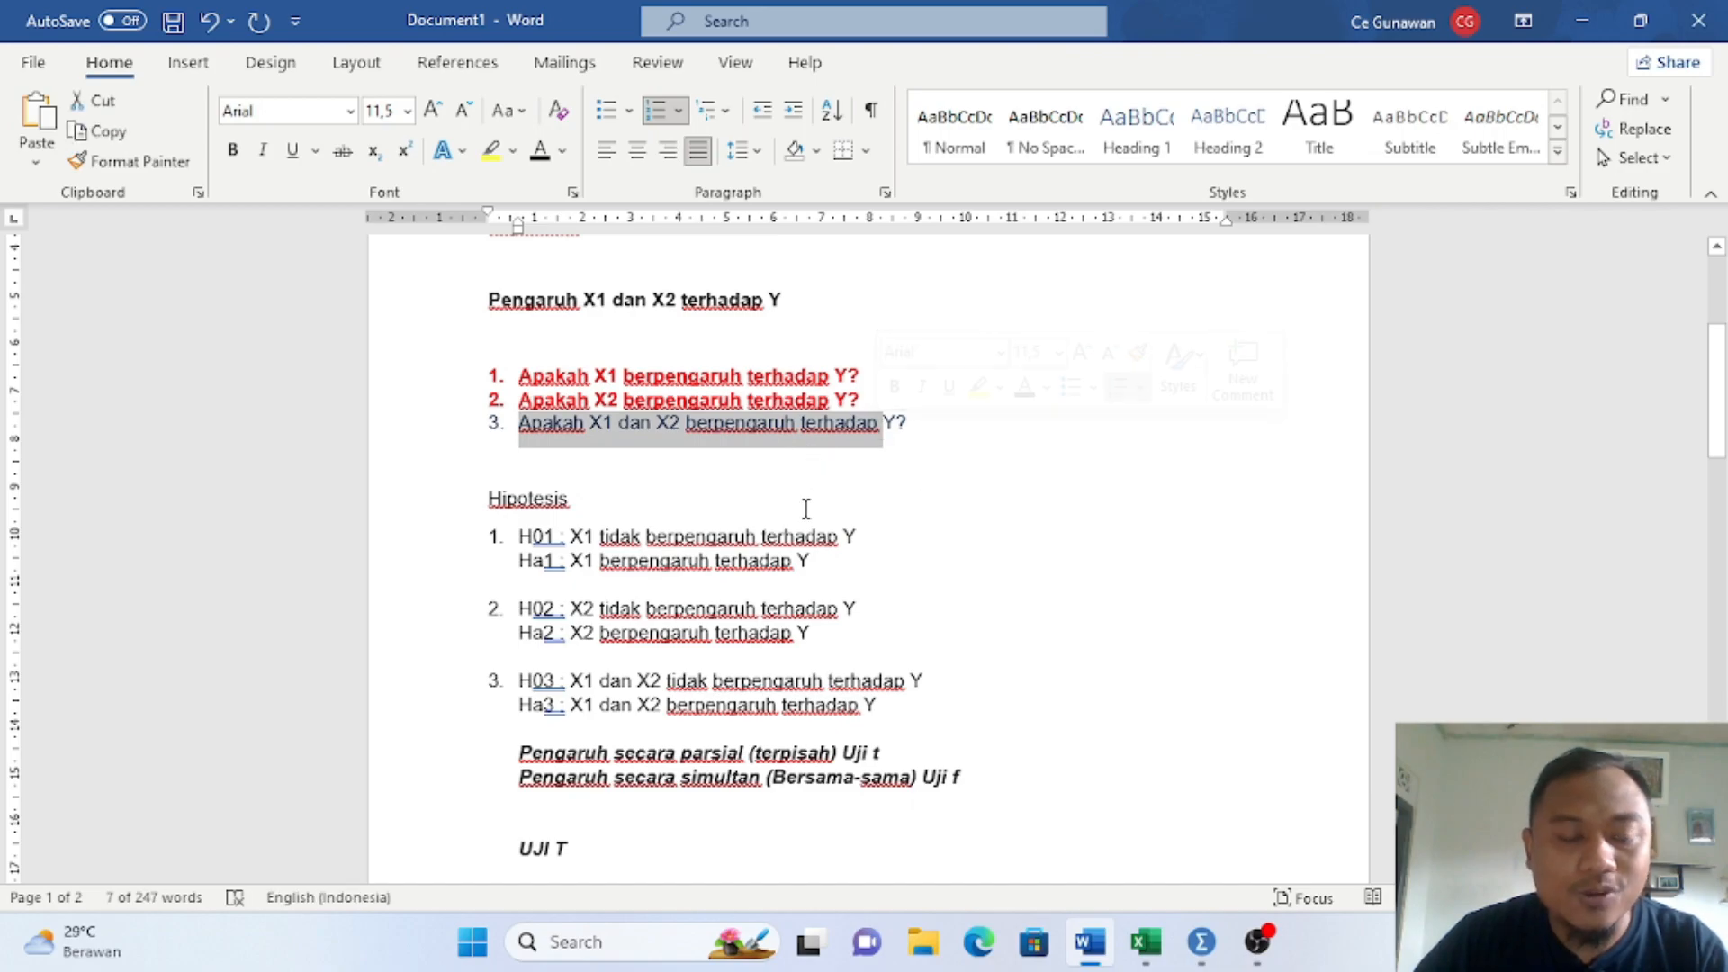
pyautogui.click(672, 491)
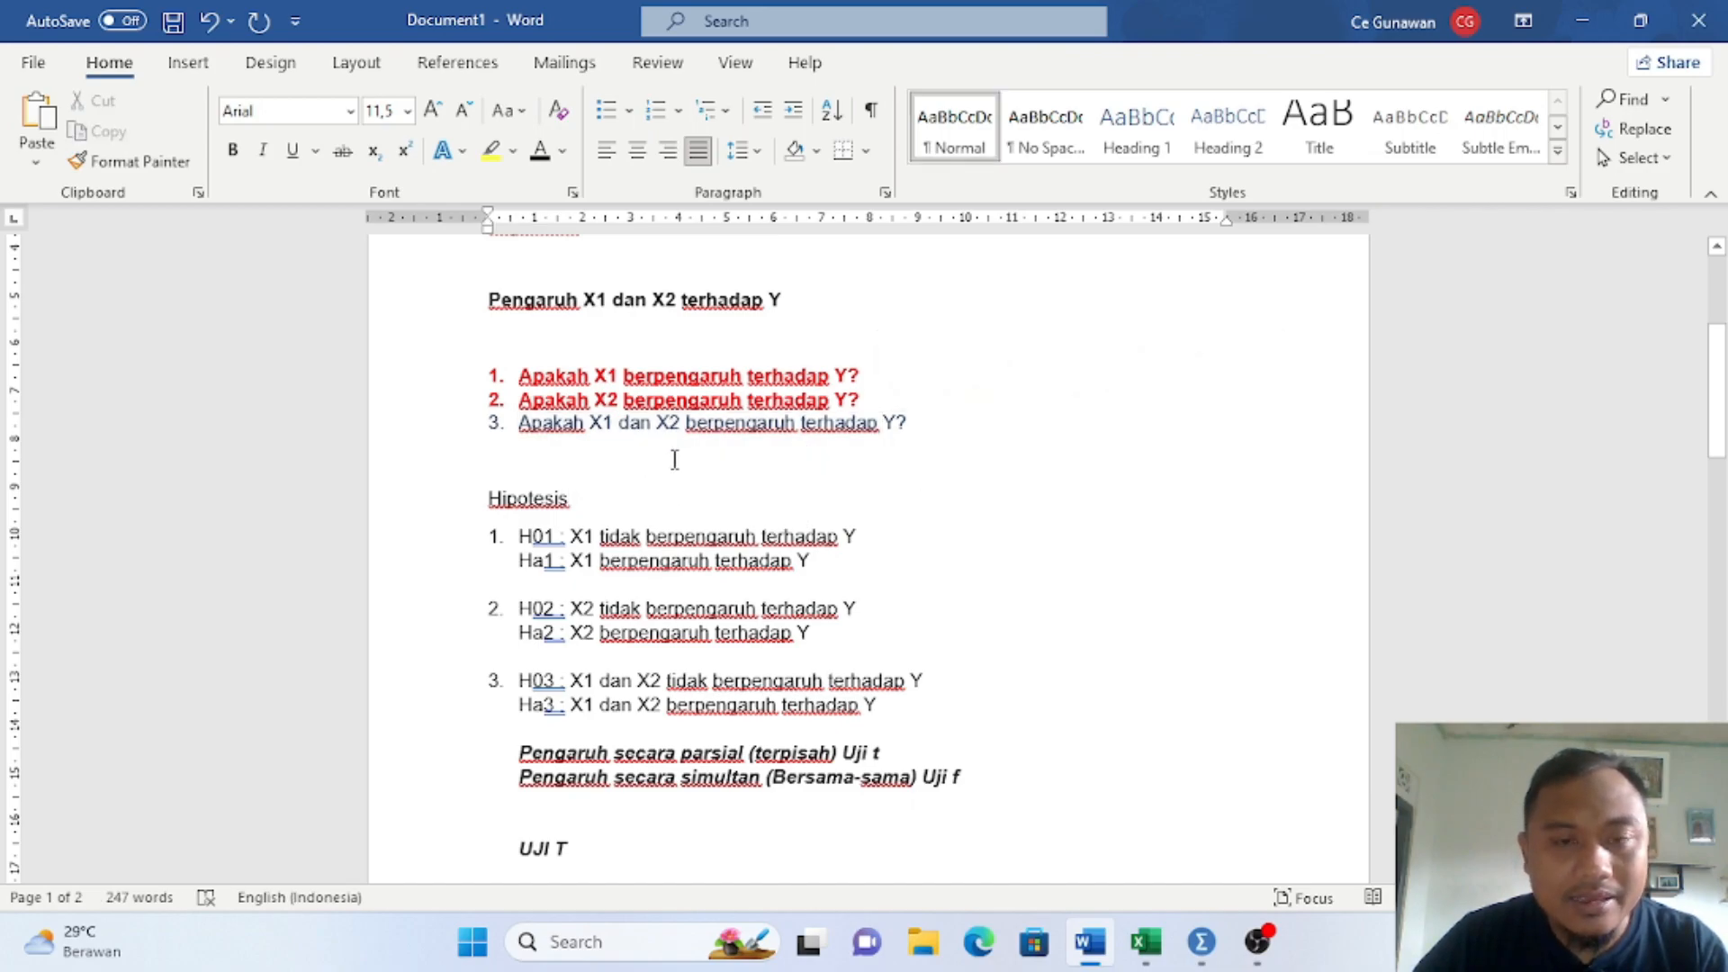
# Step: Add the heading "UJI F" a few lines below the X2 conclusion and start a new line under it
pyautogui.scroll(-3, 677, 461)
pyautogui.scroll(-4, 682, 465)
pyautogui.scroll(2, 683, 467)
pyautogui.scroll(-9, 684, 466)
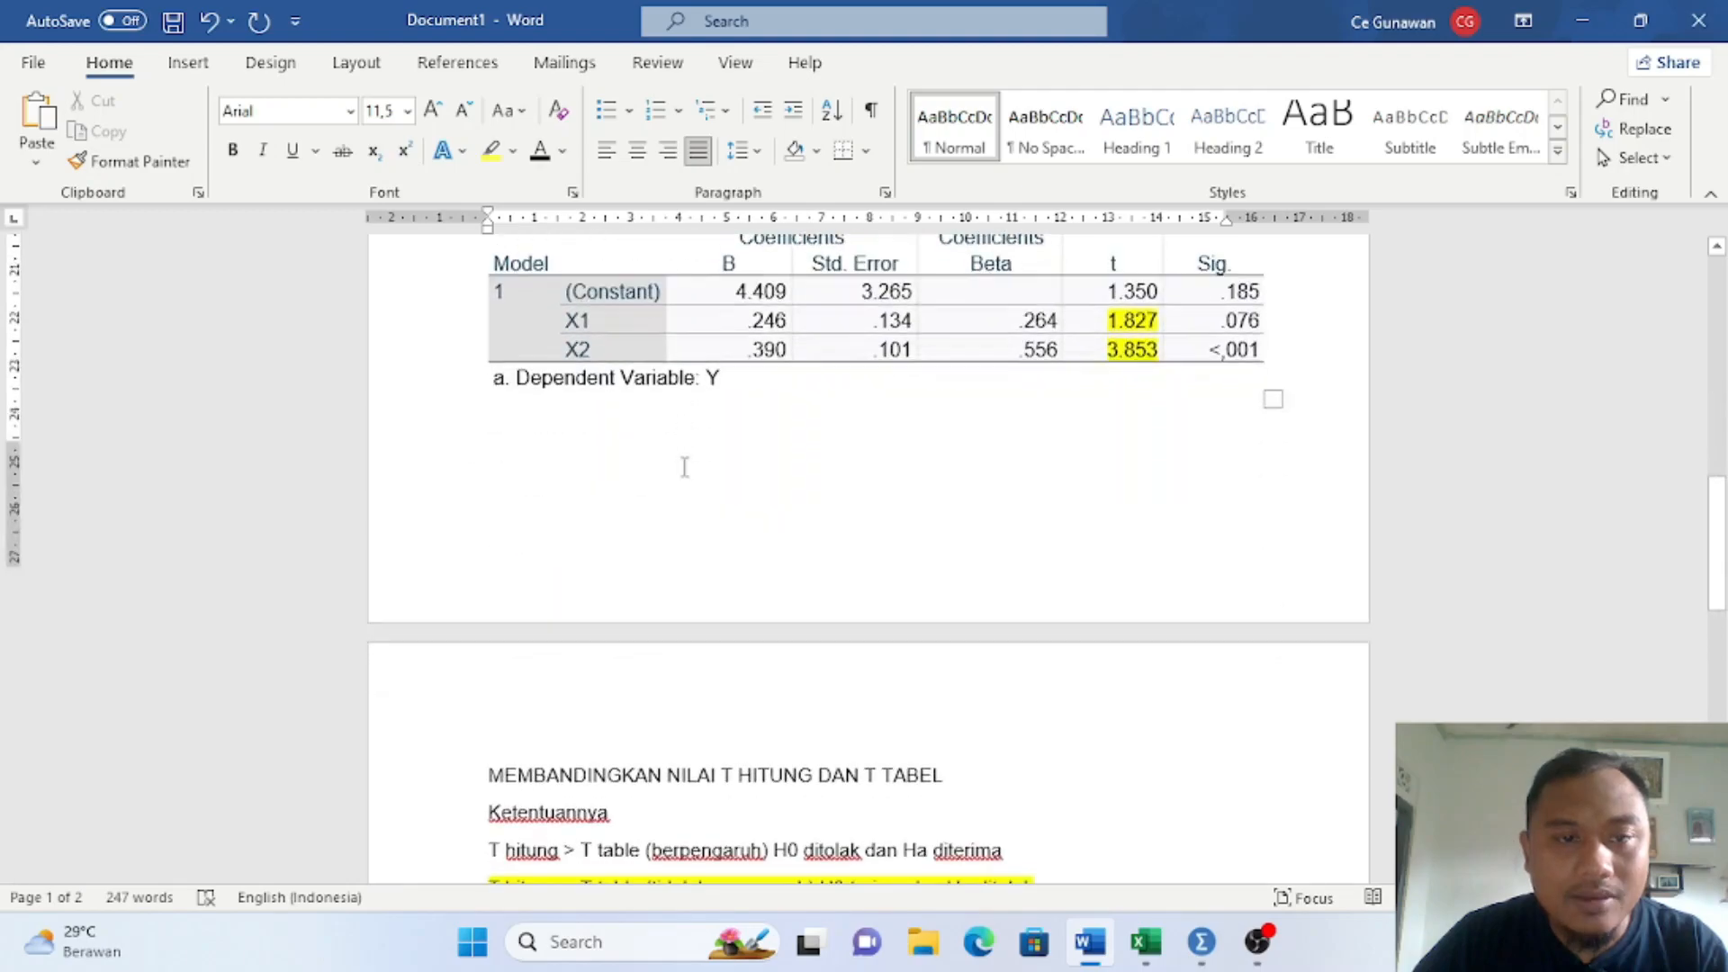
pyautogui.scroll(-9, 684, 466)
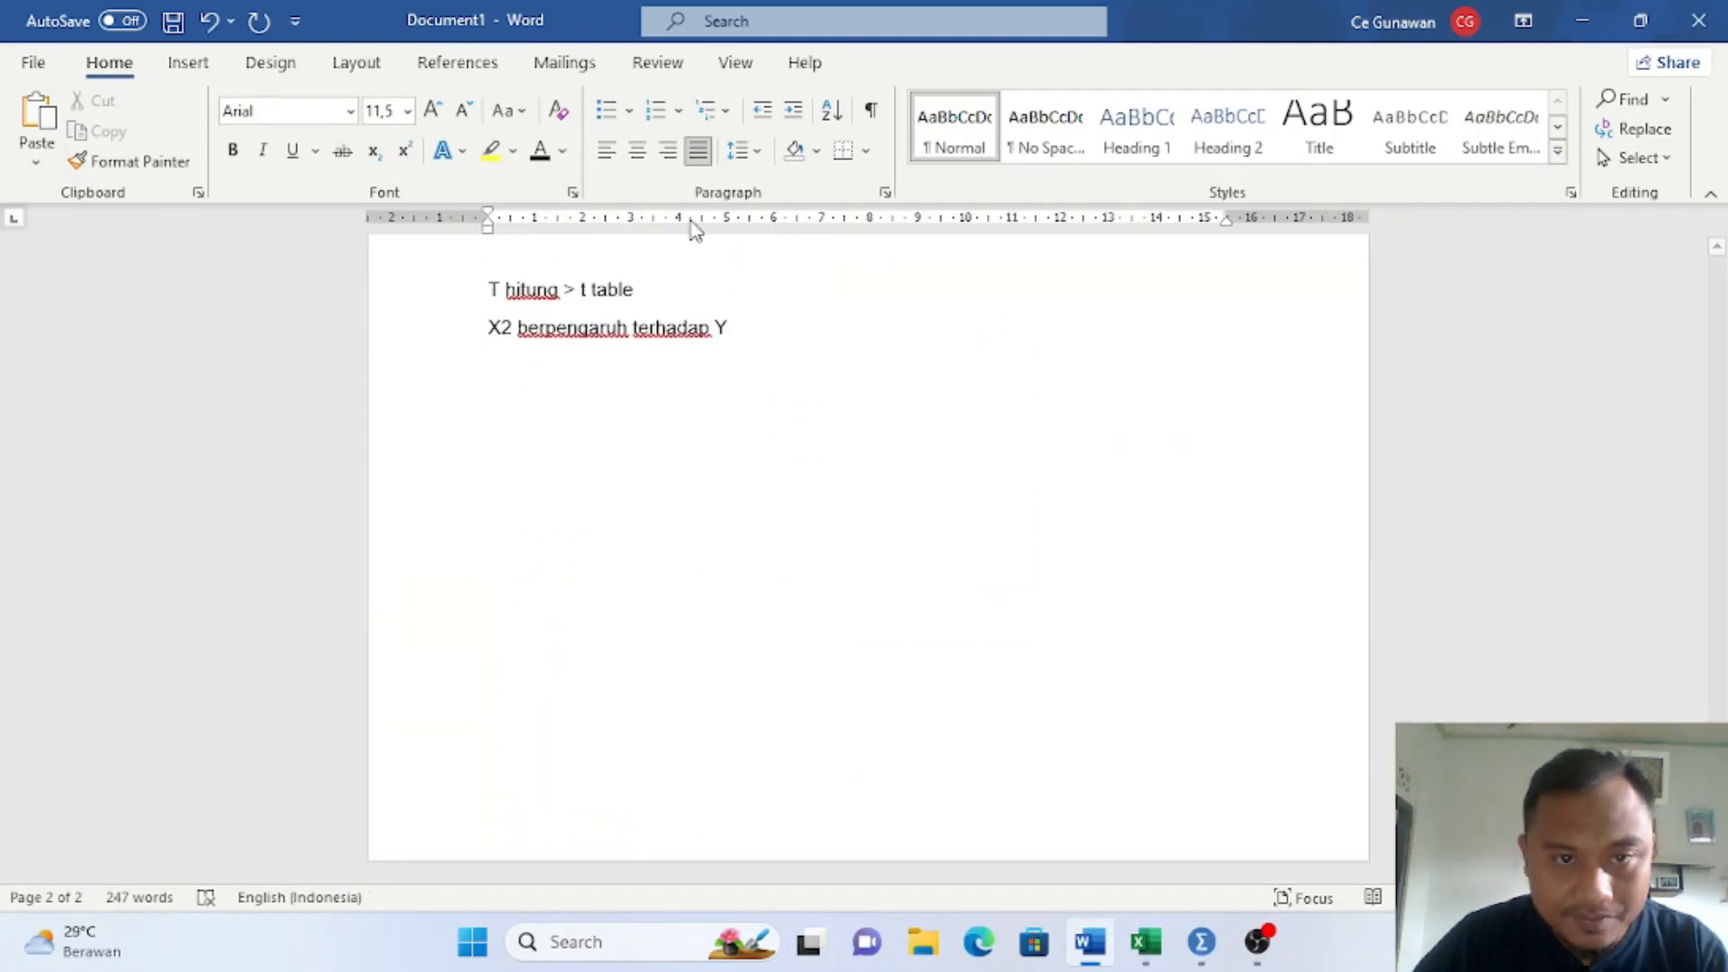
pyautogui.click(747, 337)
pyautogui.press('Return')
pyautogui.press('Return')
pyautogui.press('Return')
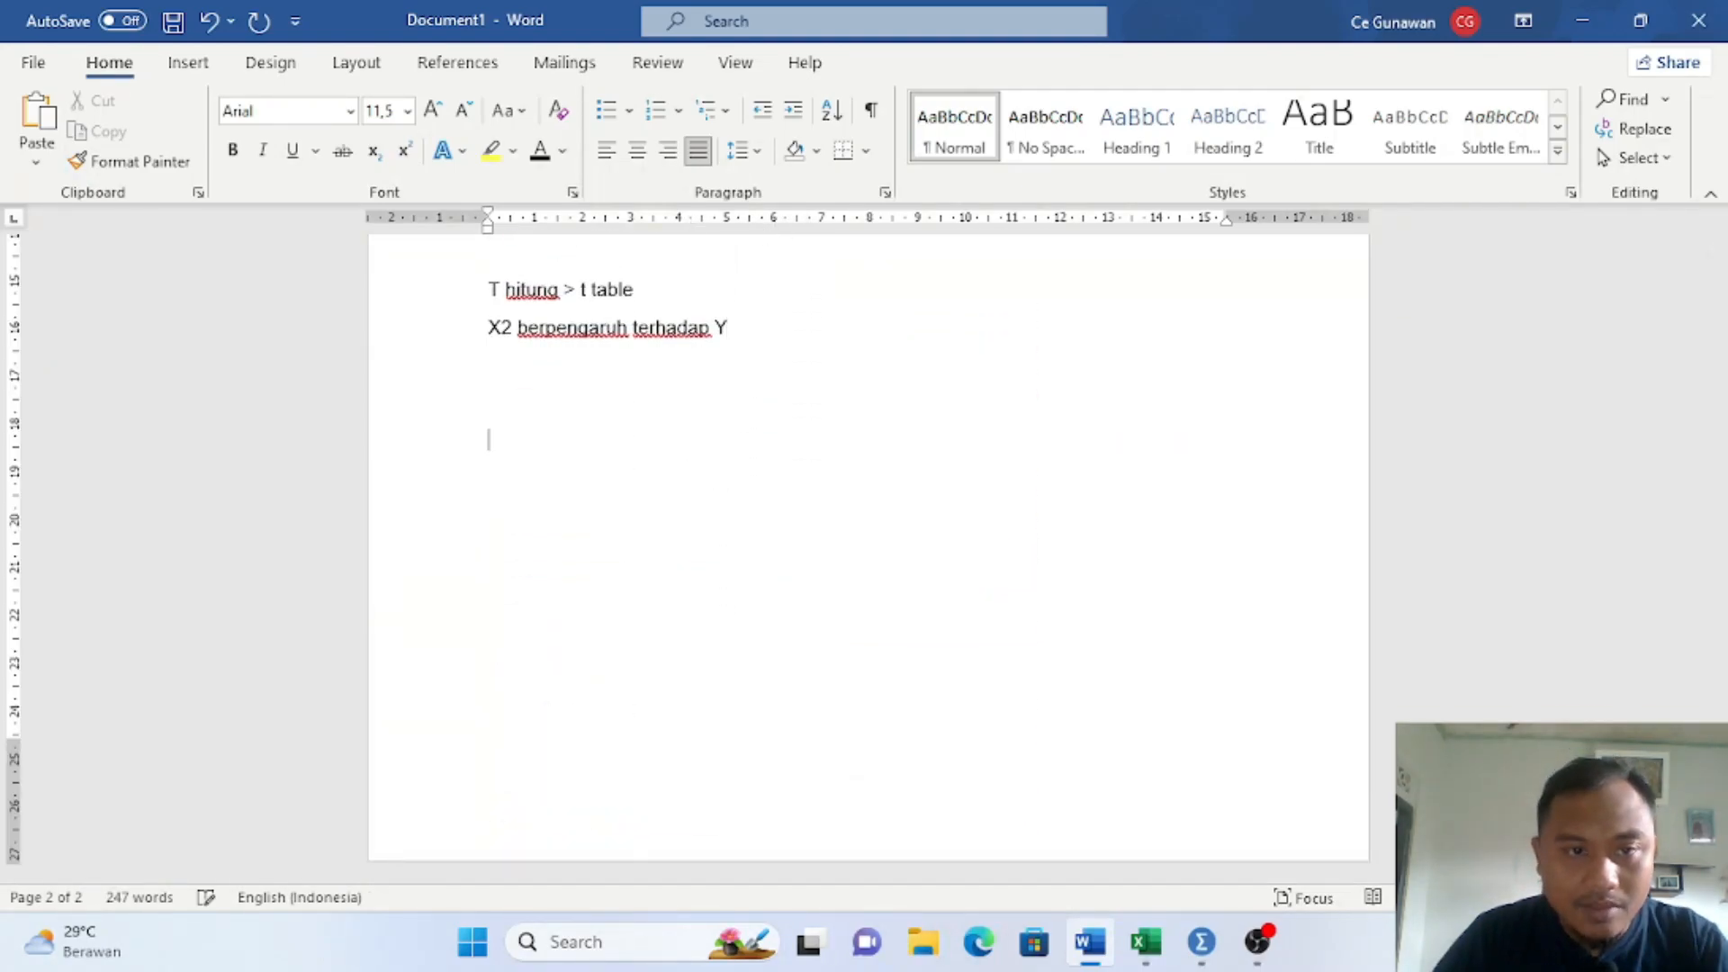
pyautogui.write('UJI F')
pyautogui.press('Return')
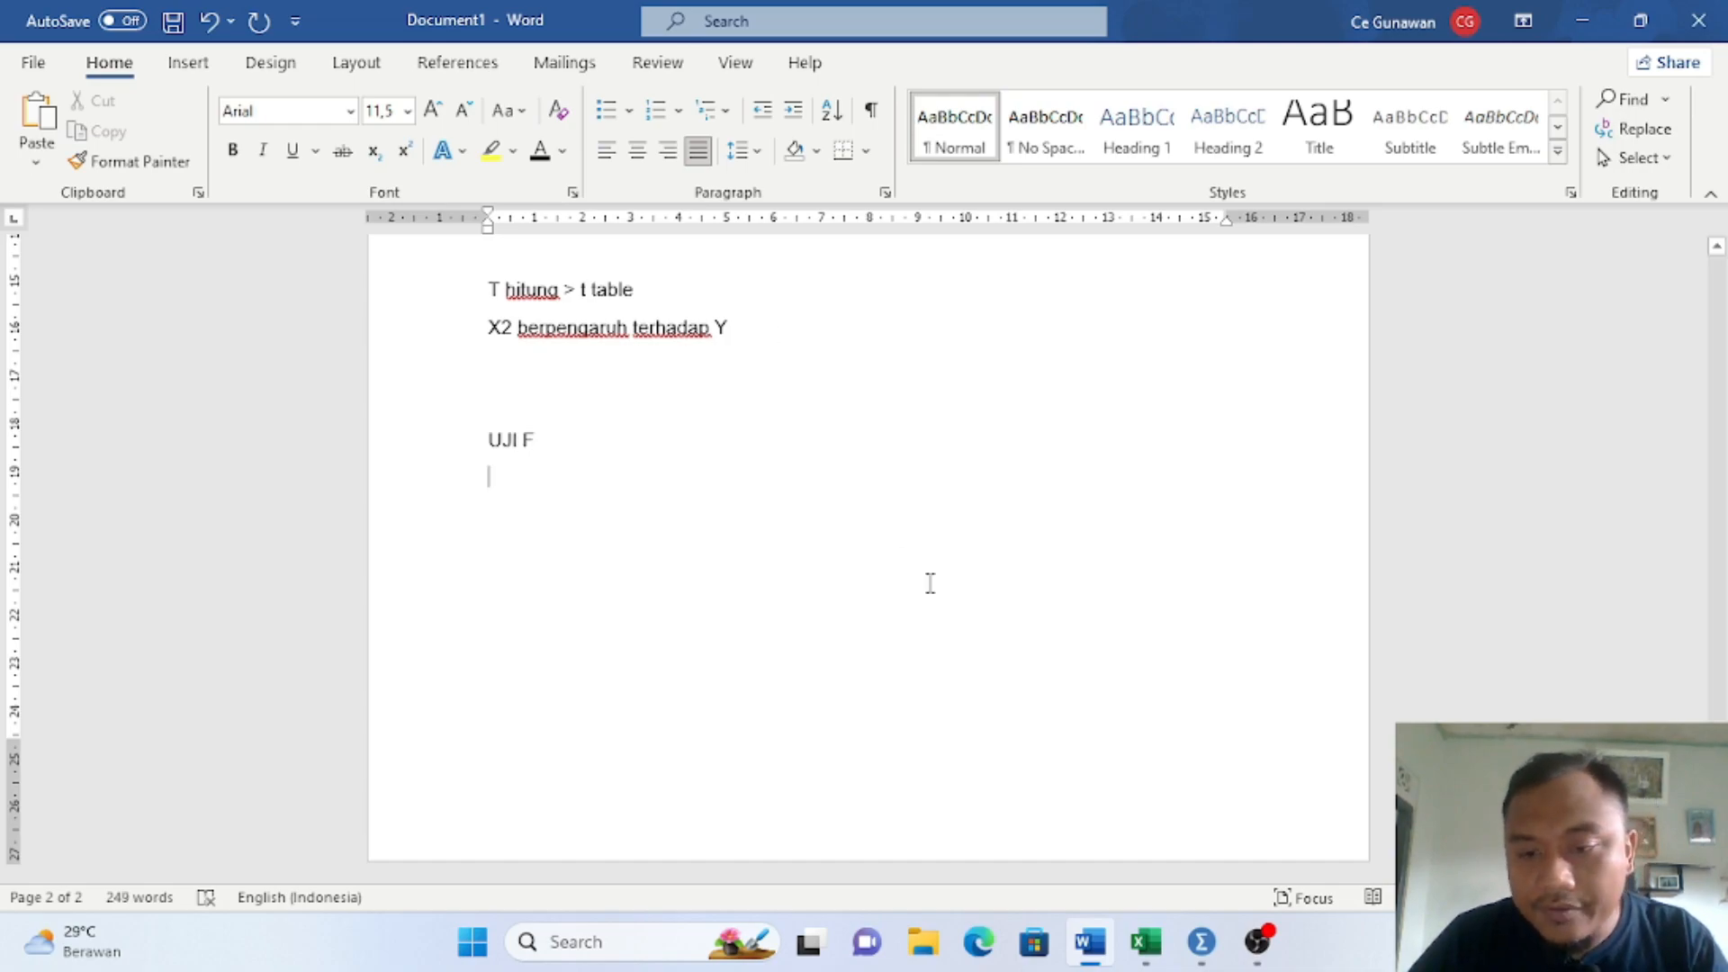
# Step: Copy the ANOVA table from the SPSS output and paste it under the "UJI F" heading in Word
pyautogui.moveTo(1202, 941)
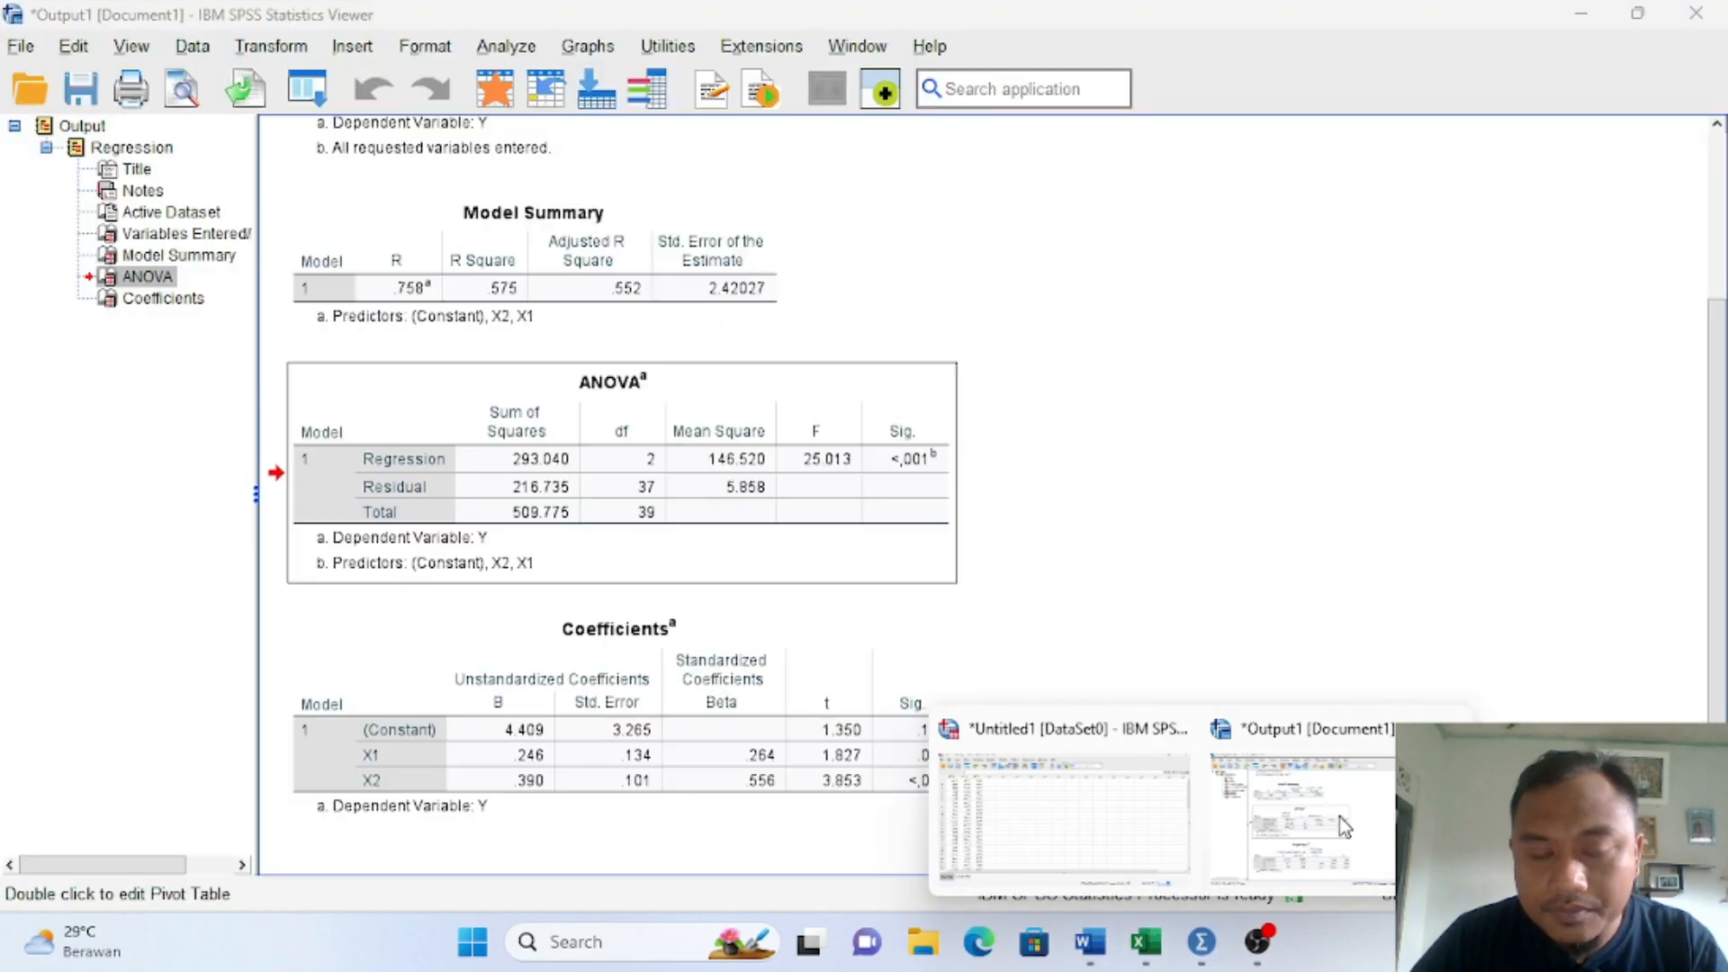
pyautogui.click(1311, 799)
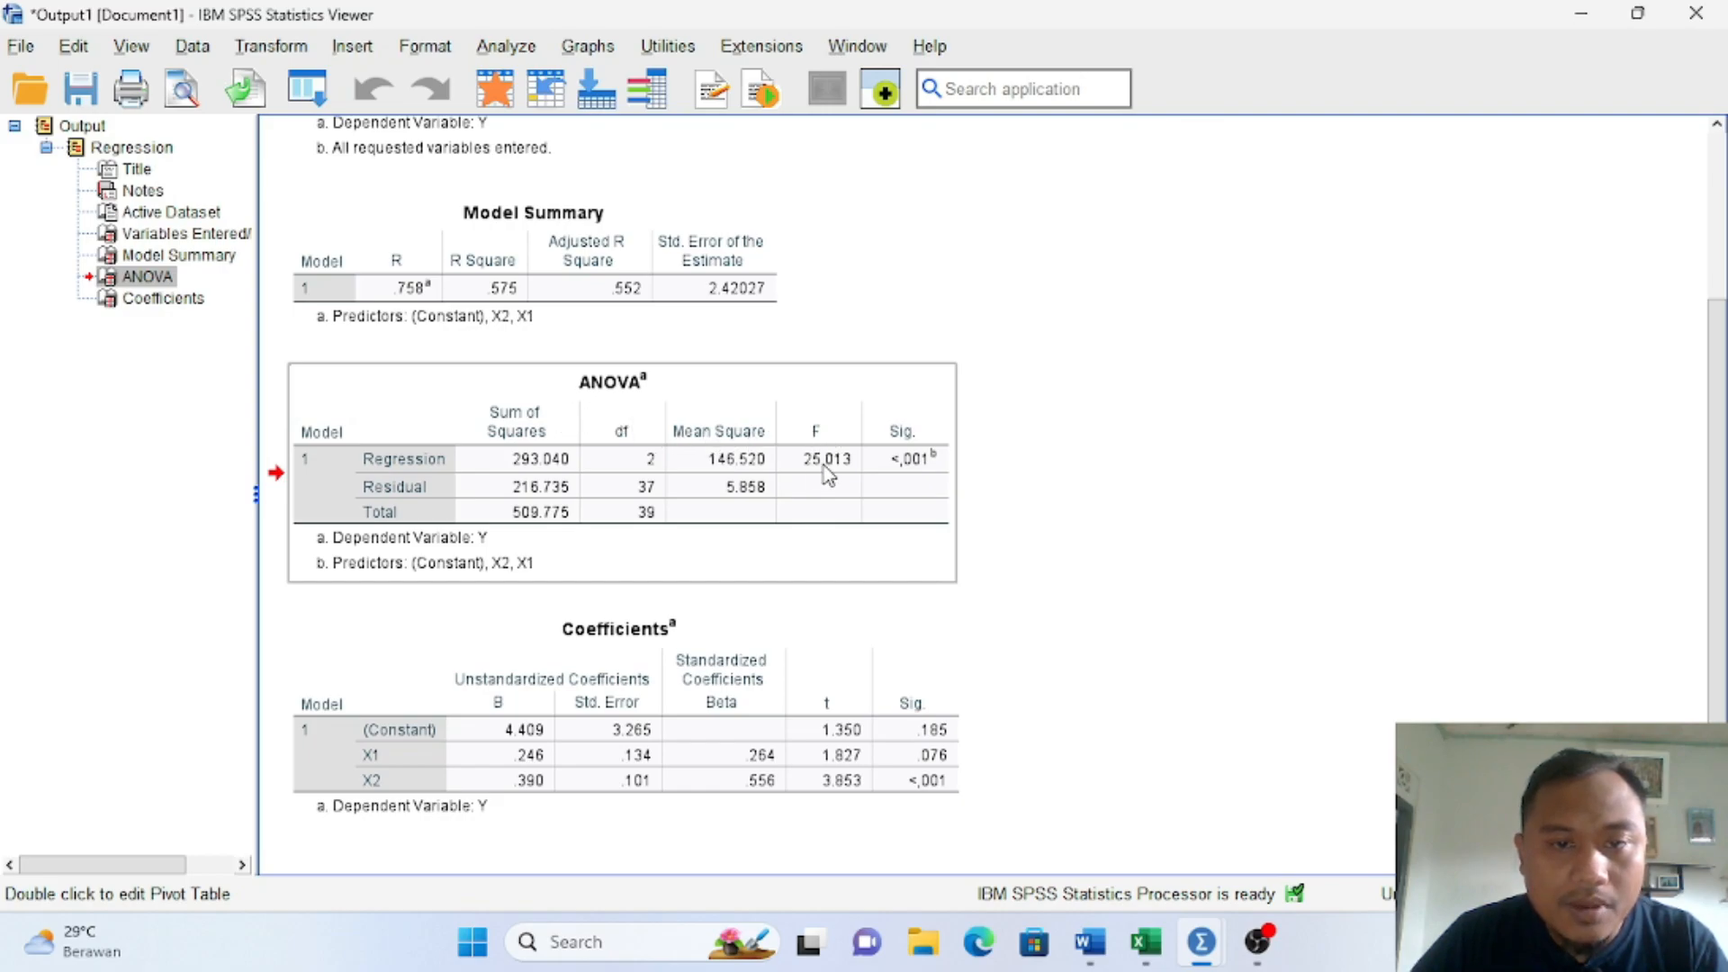
pyautogui.rightClick(729, 468)
pyautogui.click(797, 545)
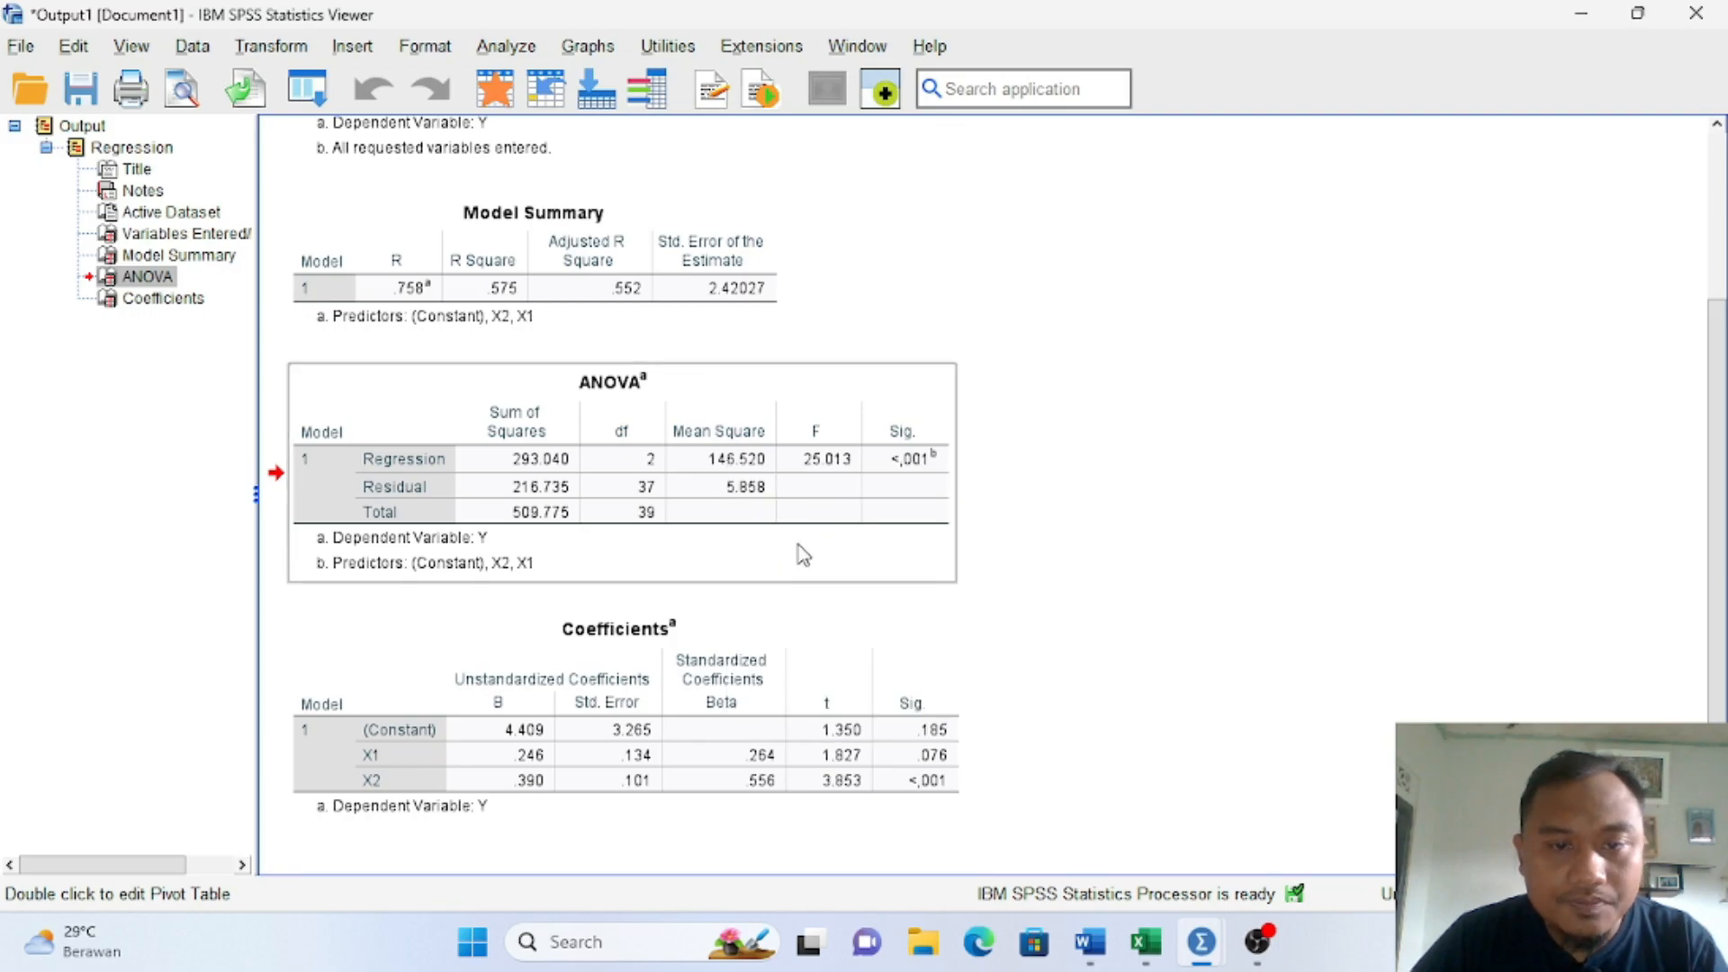
pyautogui.hotkey('alt', 'Tab')
pyautogui.hotkey('ctrl', 'v')
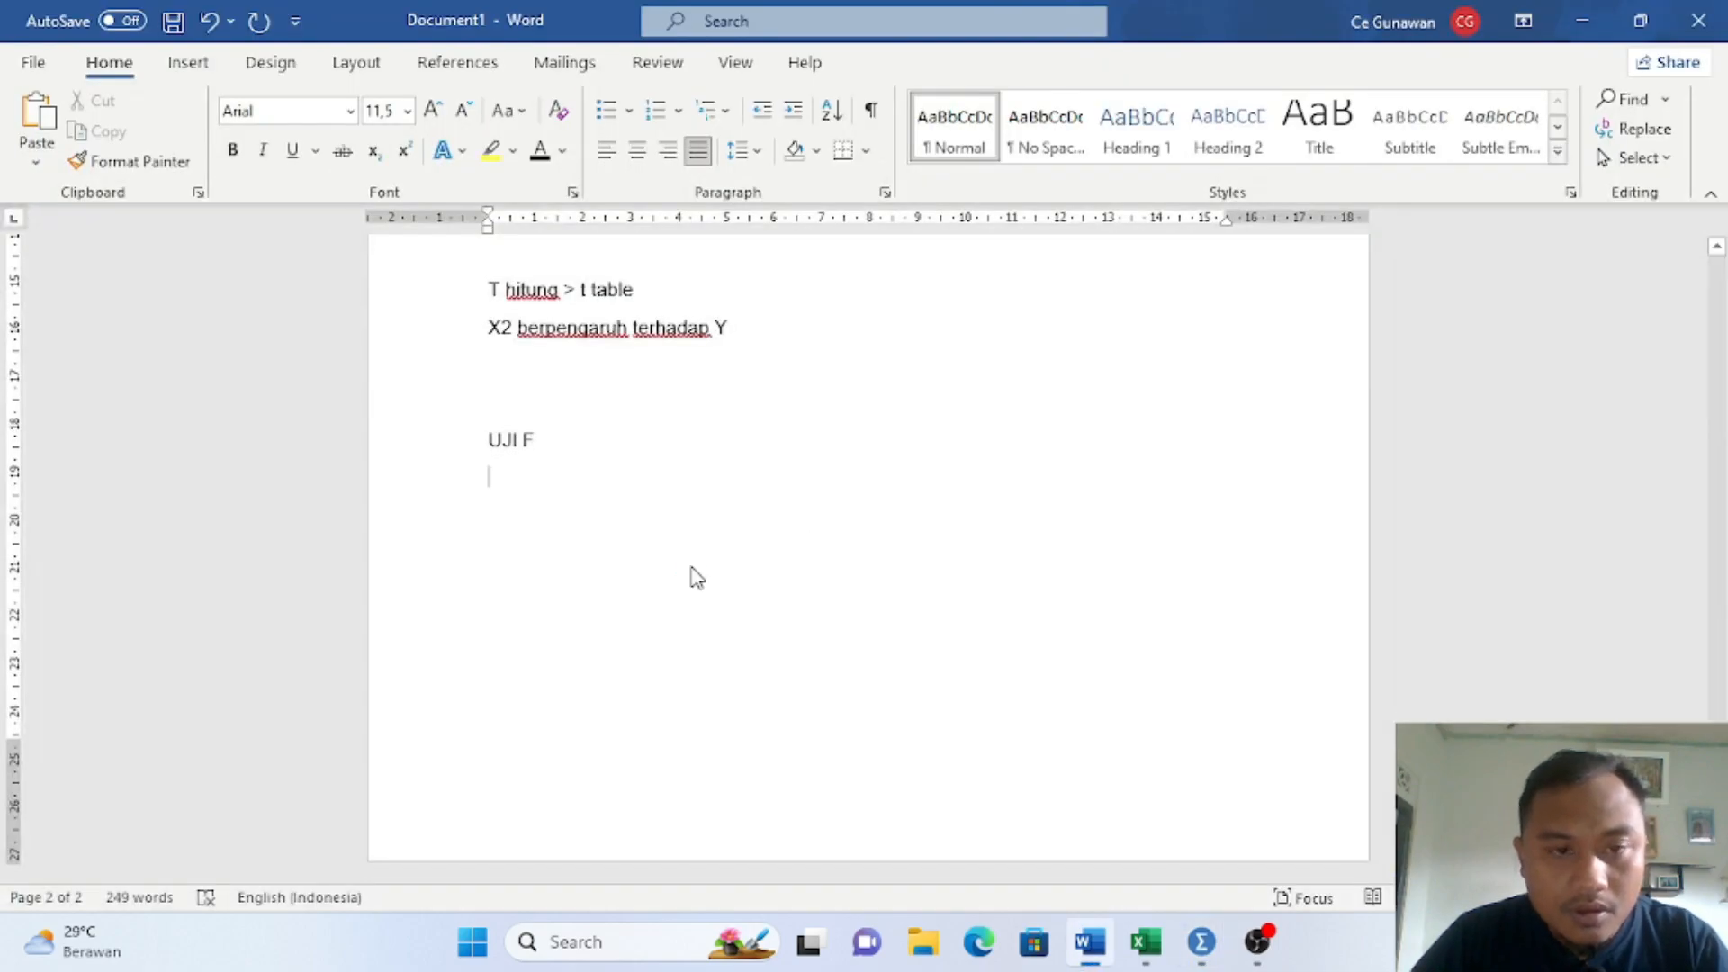
# Step: Highlight the F value 25.013 in the pasted ANOVA table in yellow
pyautogui.scroll(1, 900, 450)
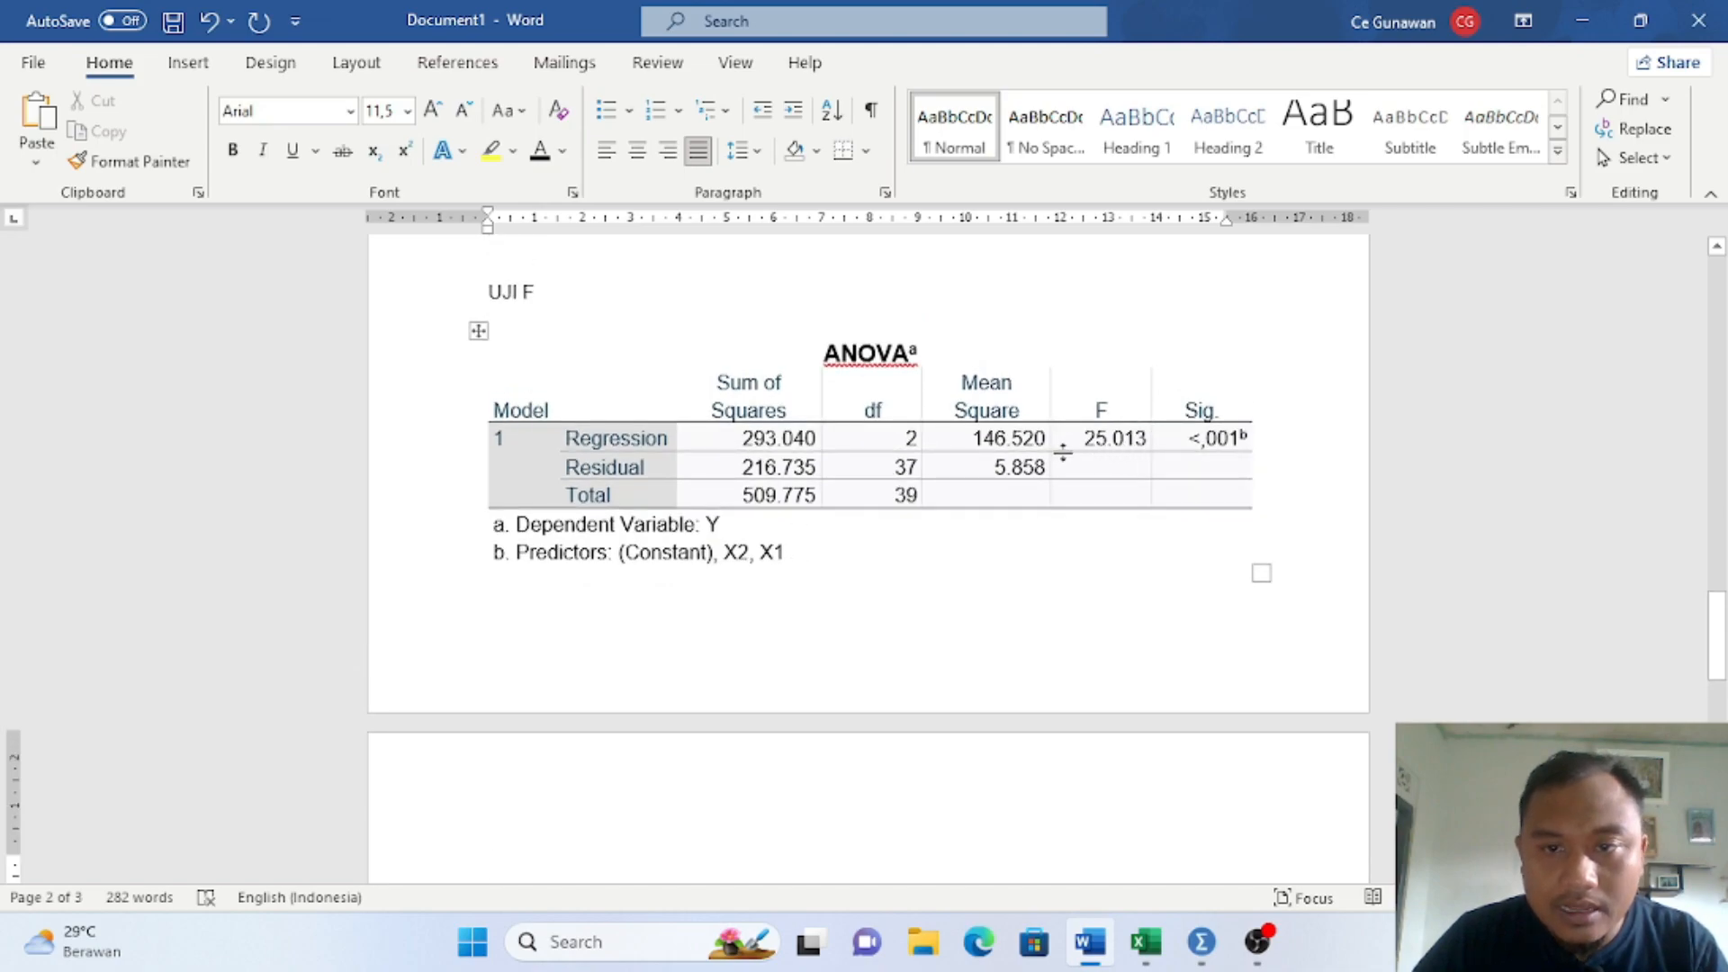
pyautogui.moveTo(1080, 448); pyautogui.dragTo(1149, 441)
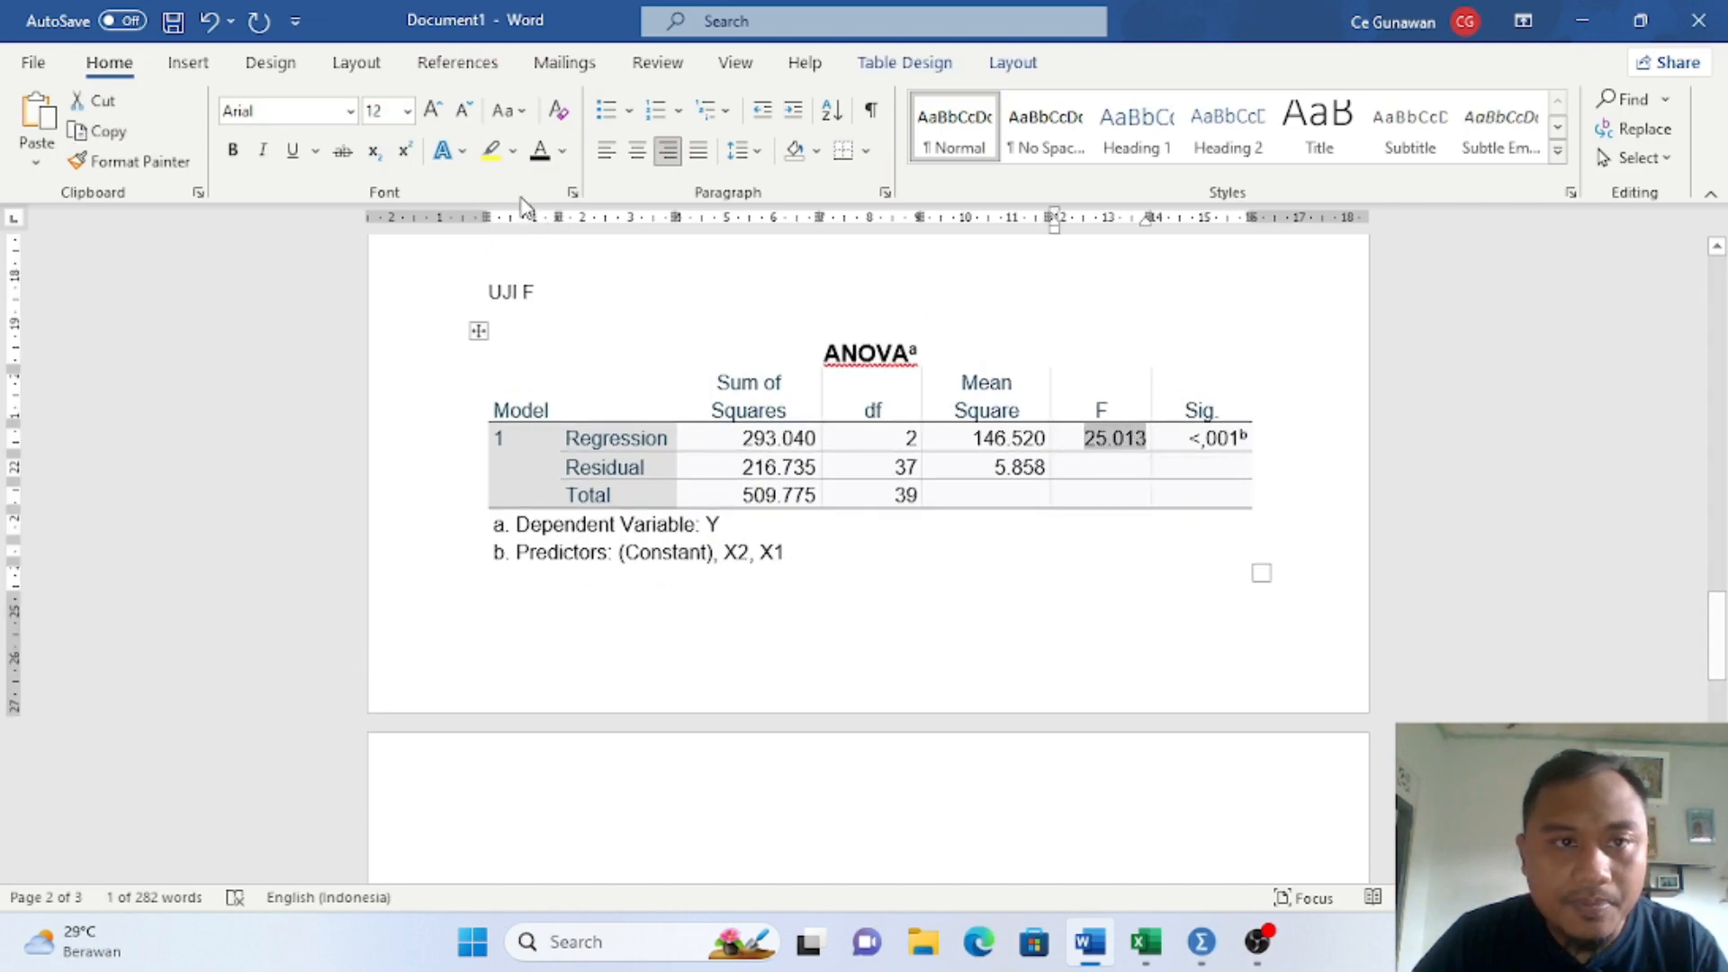
pyautogui.click(487, 151)
pyautogui.click(776, 431)
# Step: Copy the heading "MEMBANDINGKAN NILAI T HITUNG DAN T TABEL" below the ANOVA table and move it down onto the next page
pyautogui.scroll(-2, 775, 431)
pyautogui.scroll(4, 776, 431)
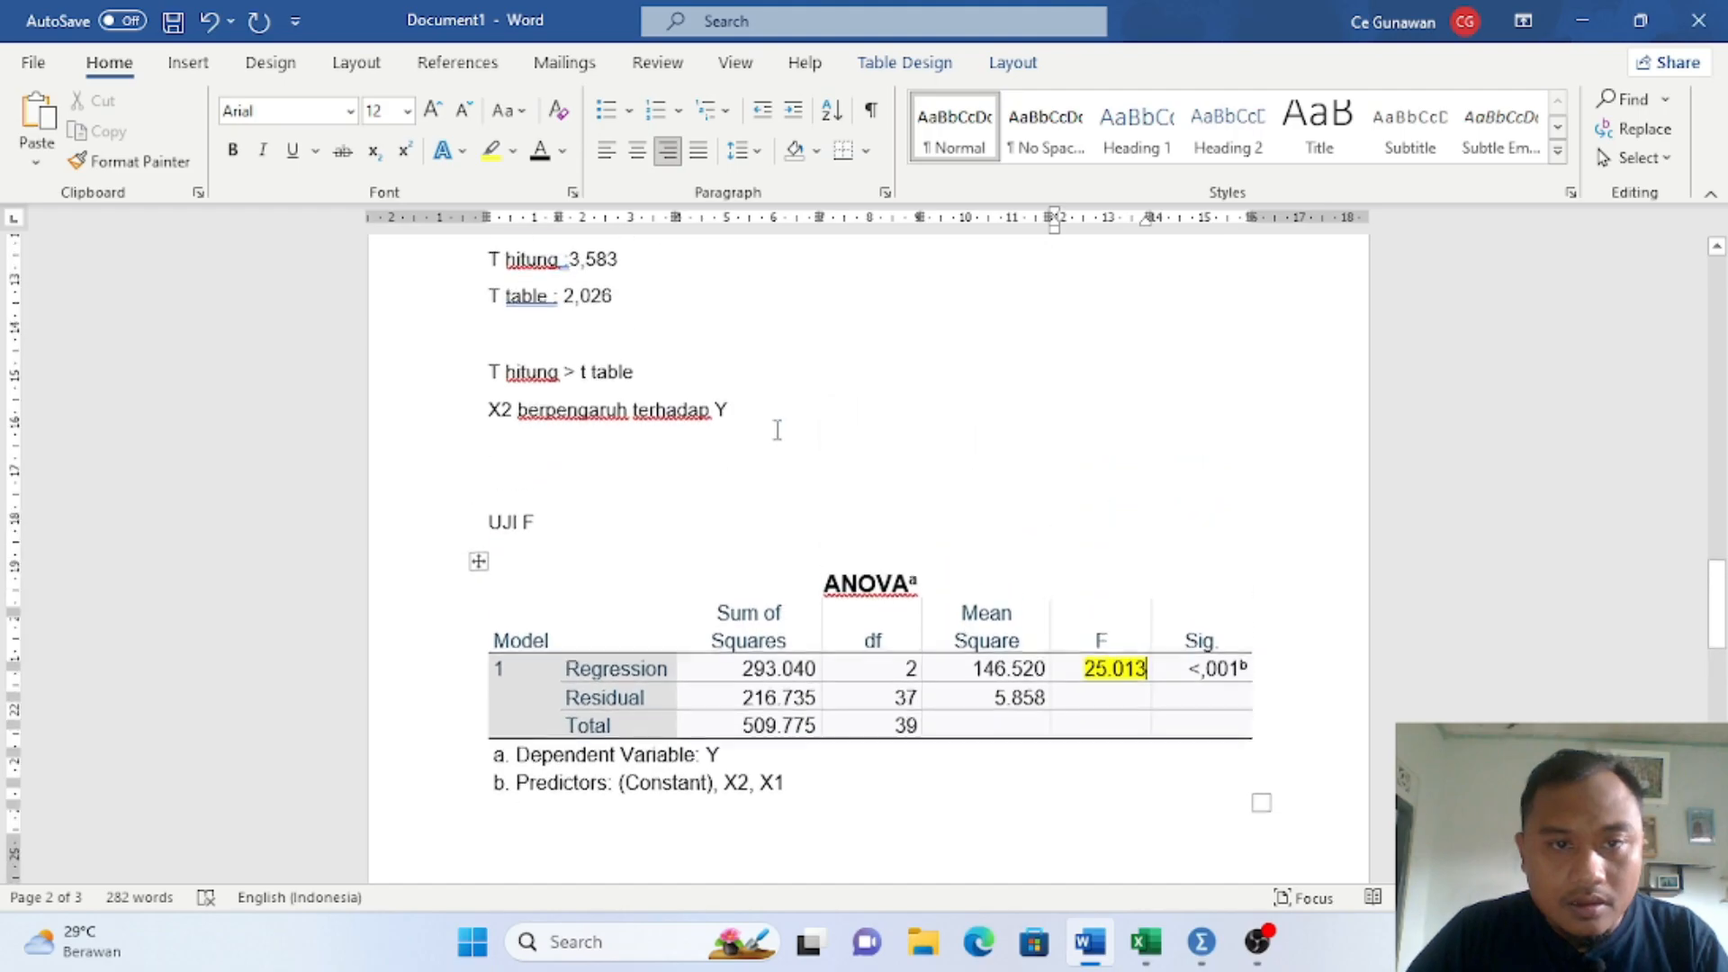
pyautogui.scroll(15, 776, 431)
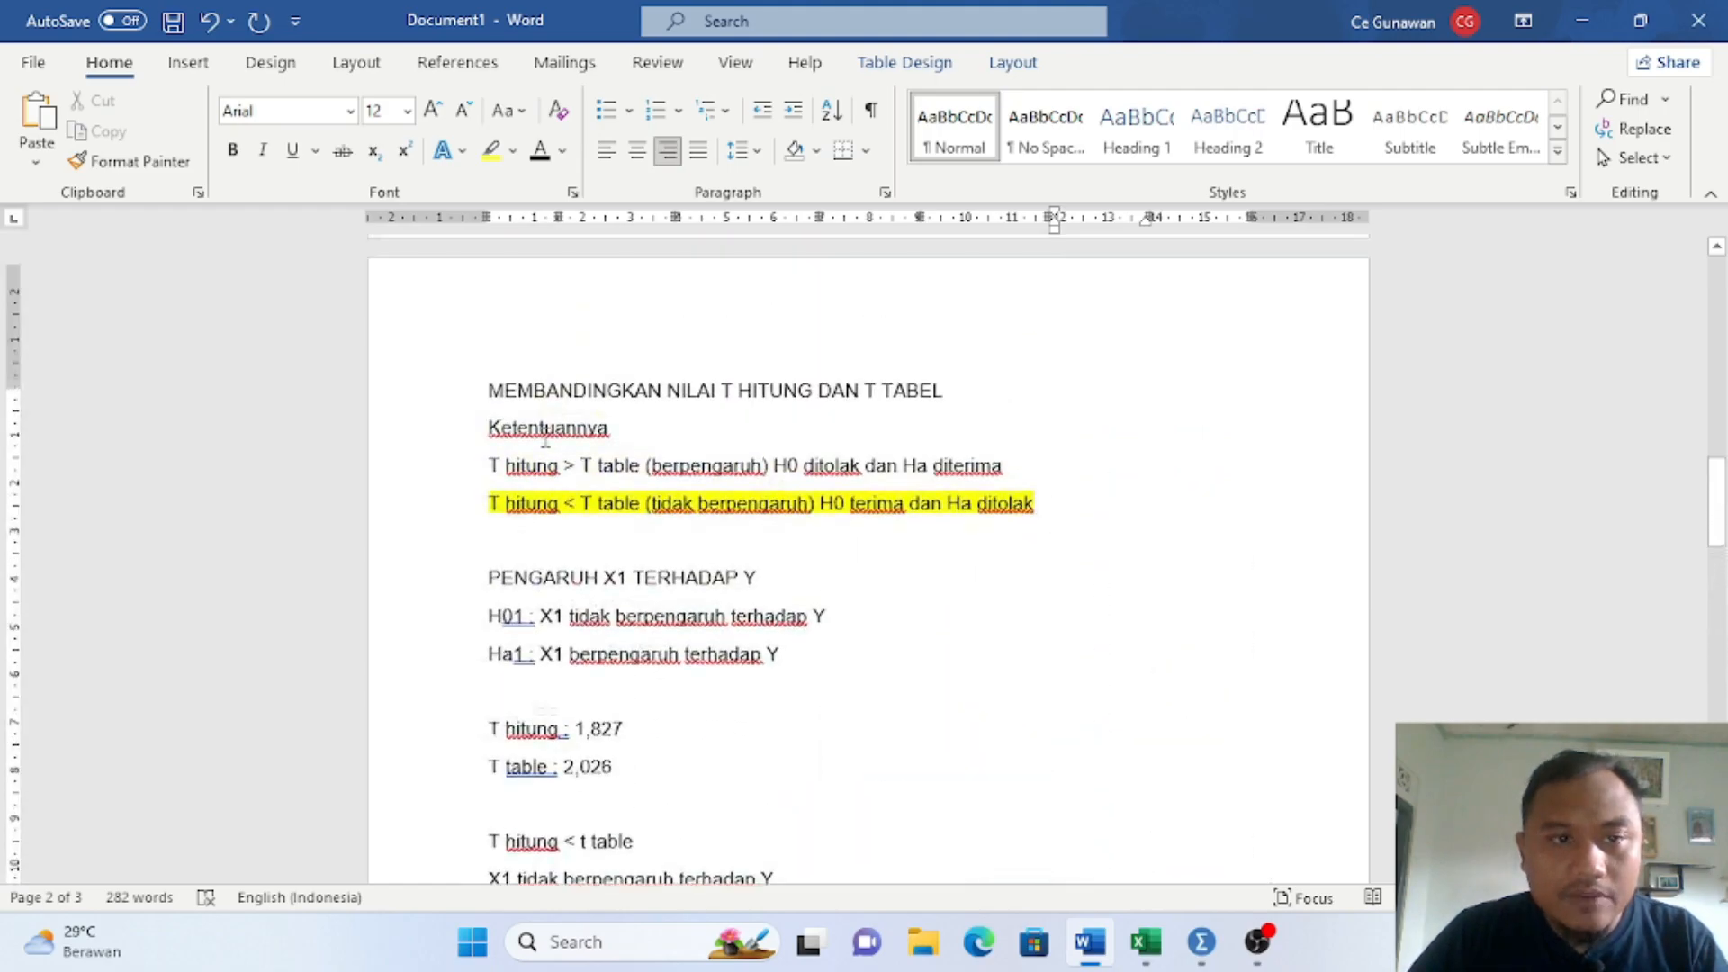
pyautogui.scroll(1, 501, 389)
pyautogui.moveTo(504, 524); pyautogui.dragTo(952, 527)
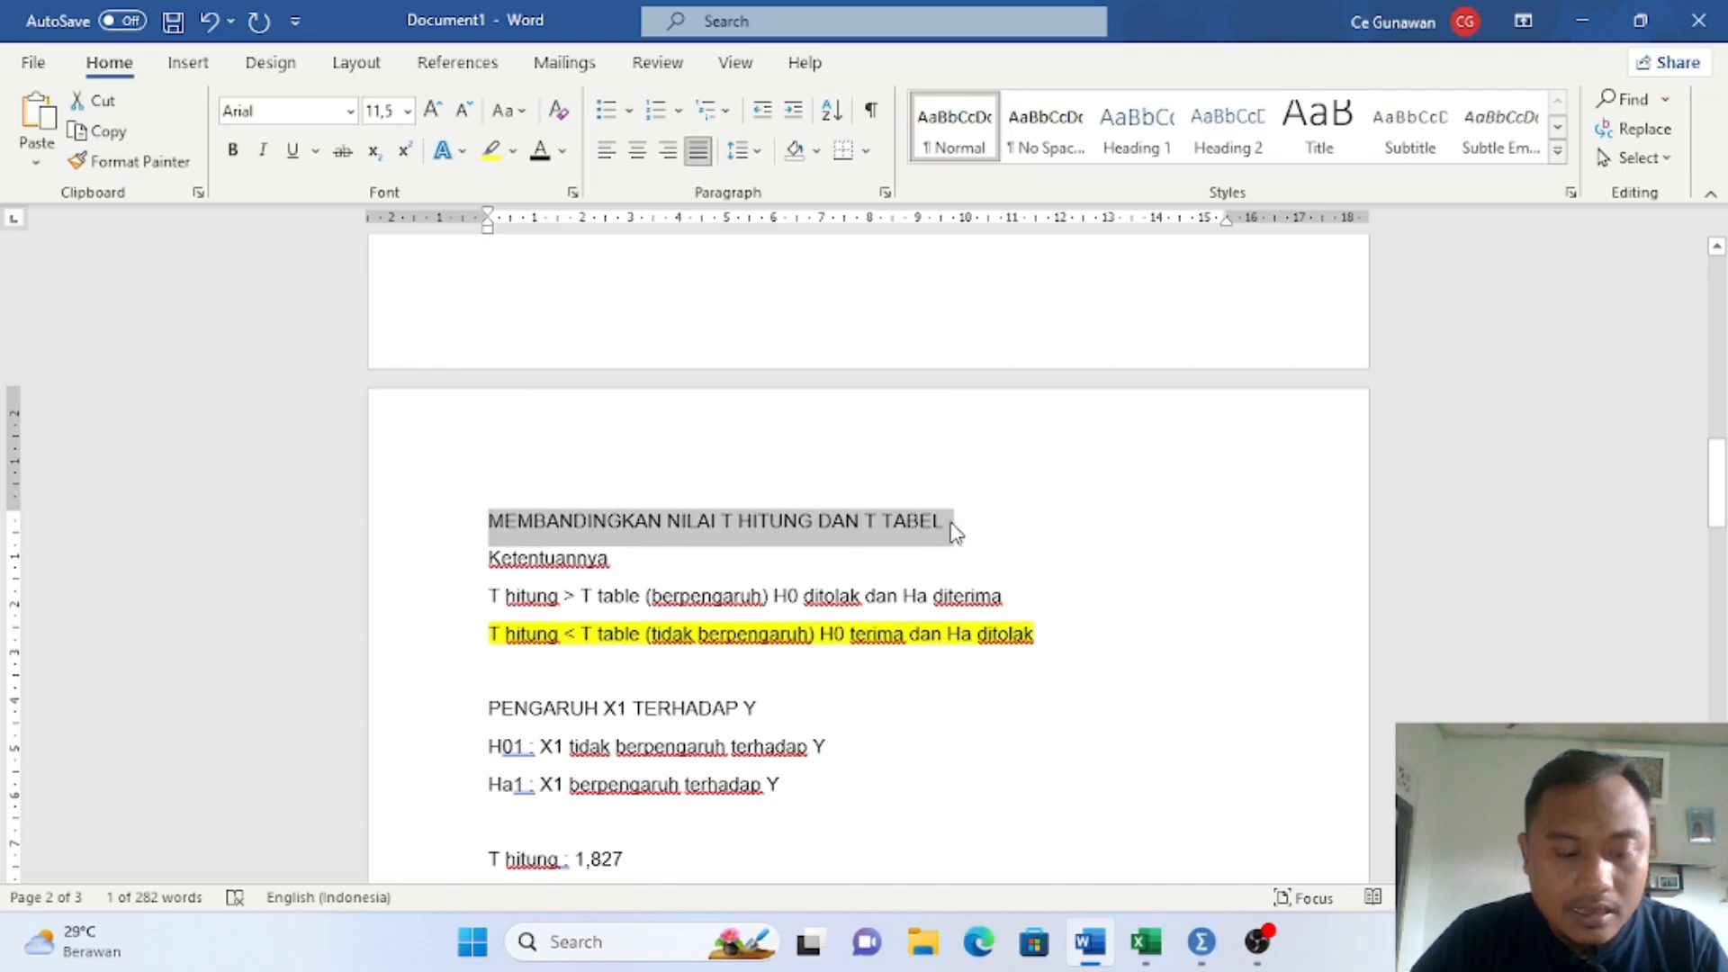
pyautogui.scroll(-18, 949, 573)
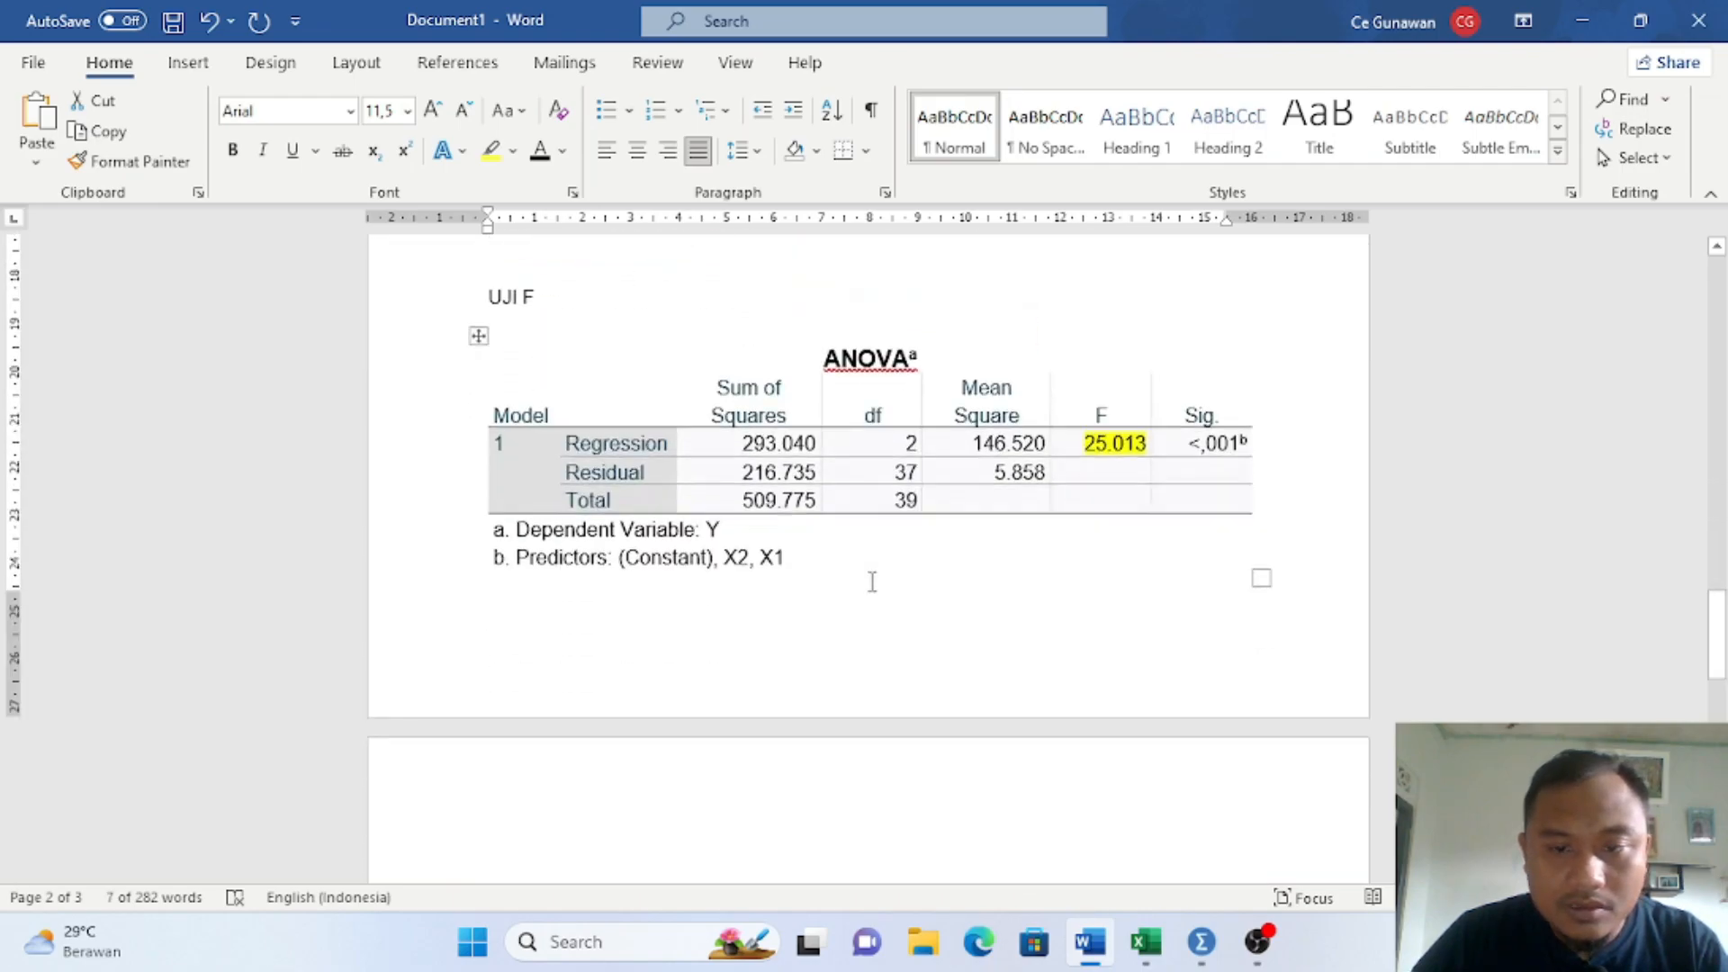
pyautogui.click(785, 567)
pyautogui.hotkey('ctrl', 'v')
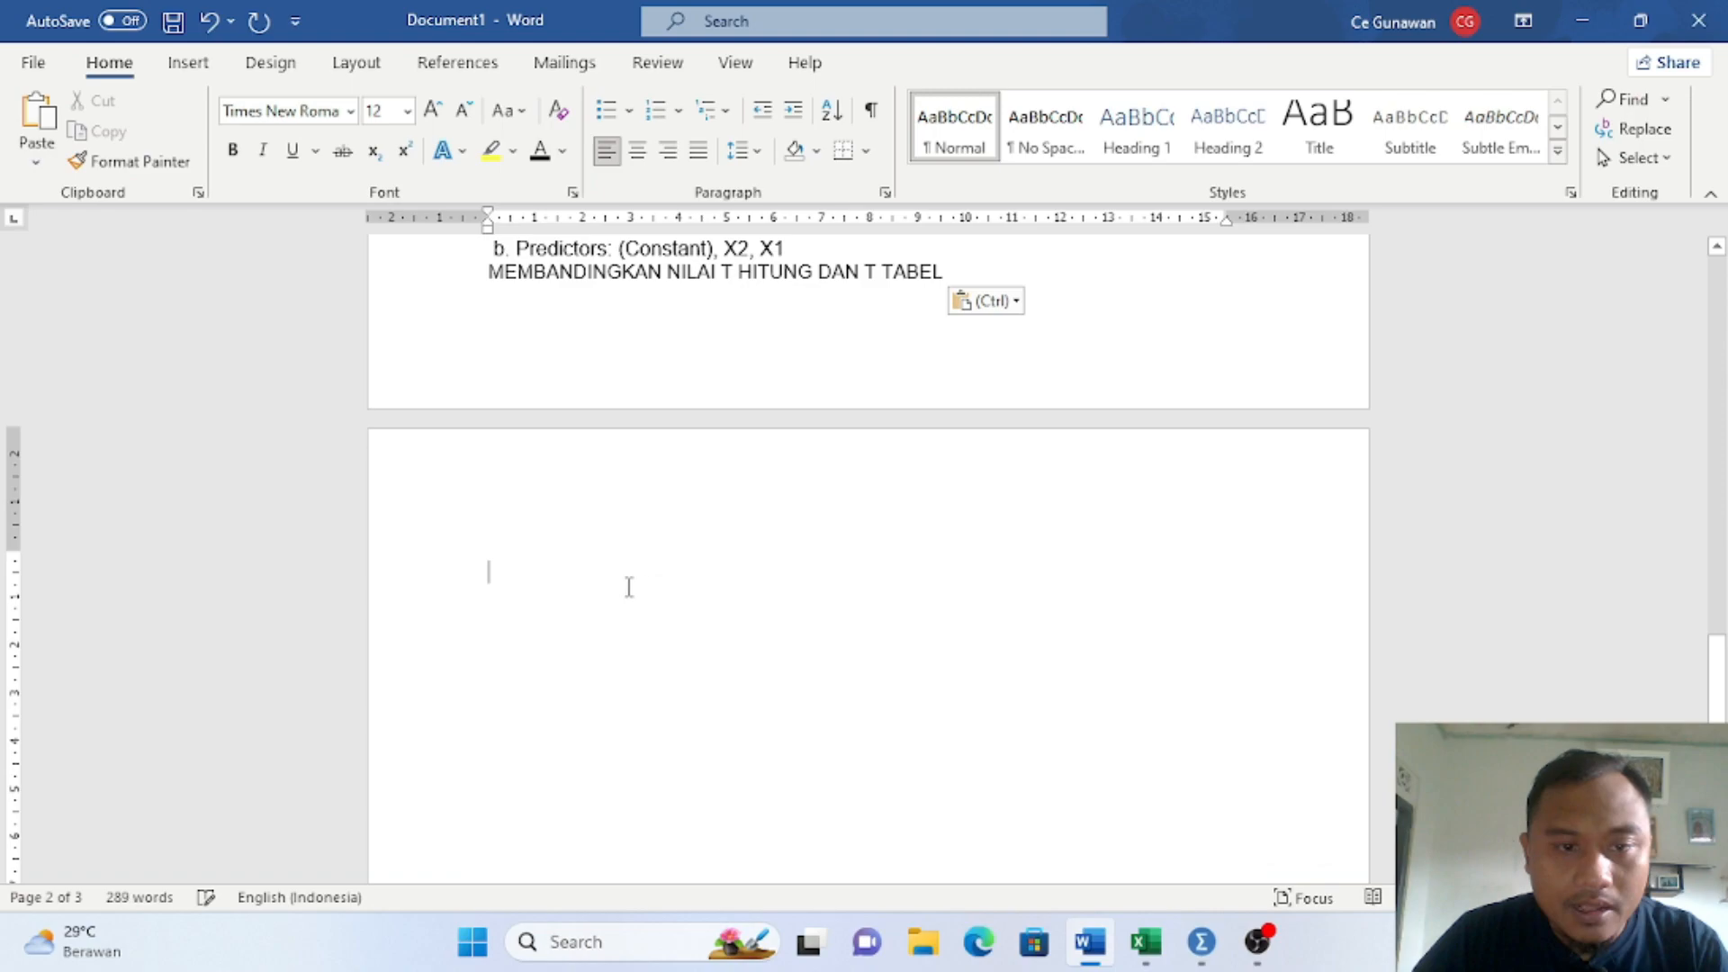
pyautogui.click(486, 272)
pyautogui.press('Return')
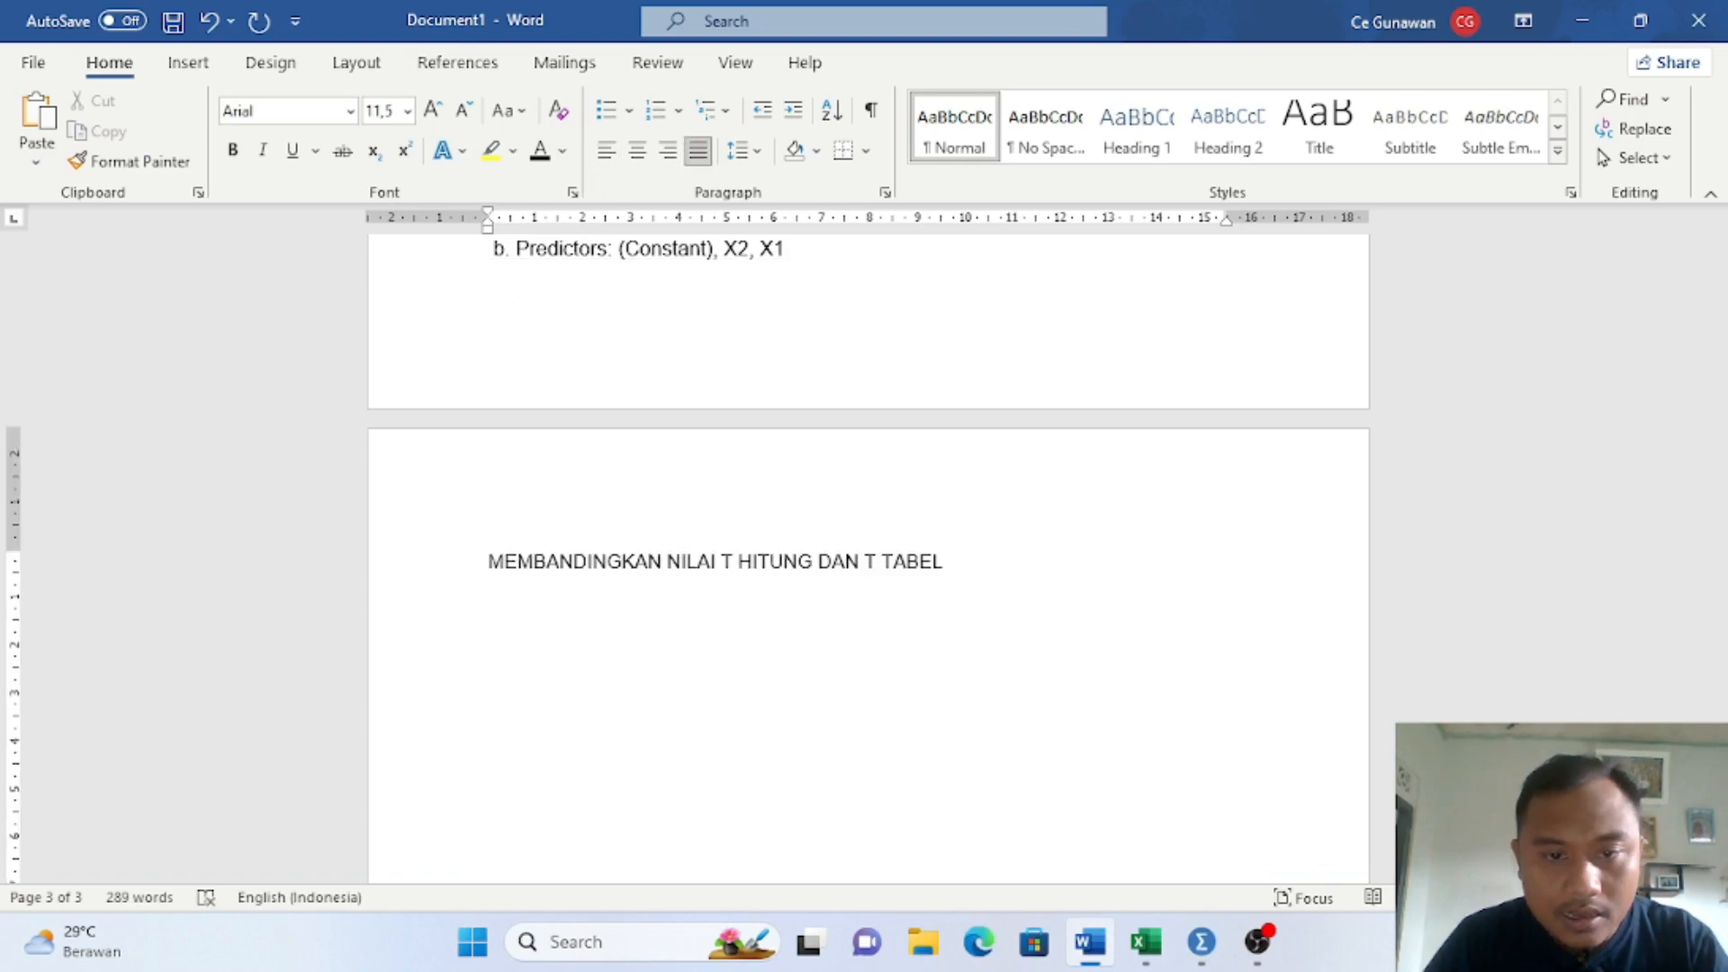
# Step: Change "T HITUNG" to "F HITUNG" in the copied heading and go to the line below it
pyautogui.hotkey('shift', 'Left')
pyautogui.write('F')
pyautogui.press('Down')
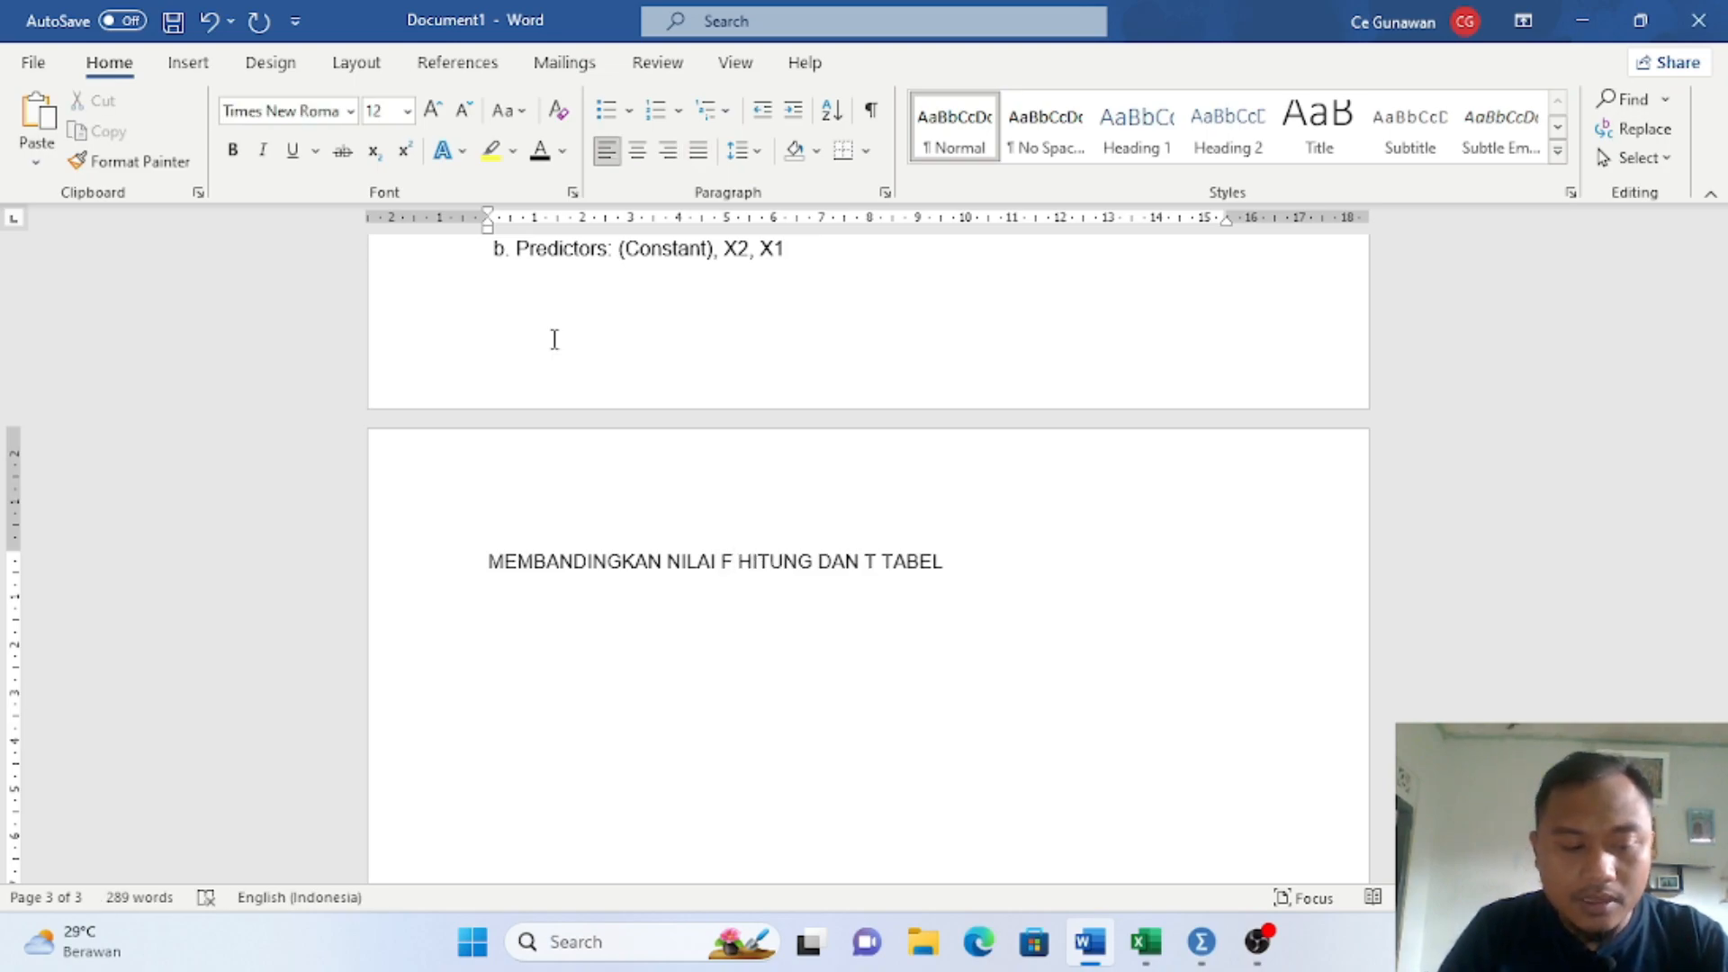
# Step: Write the subheading "PENGARUH X1 DAN X2 TERHADAP Y" under the copied comparison heading
pyautogui.write('PENGARUH ')
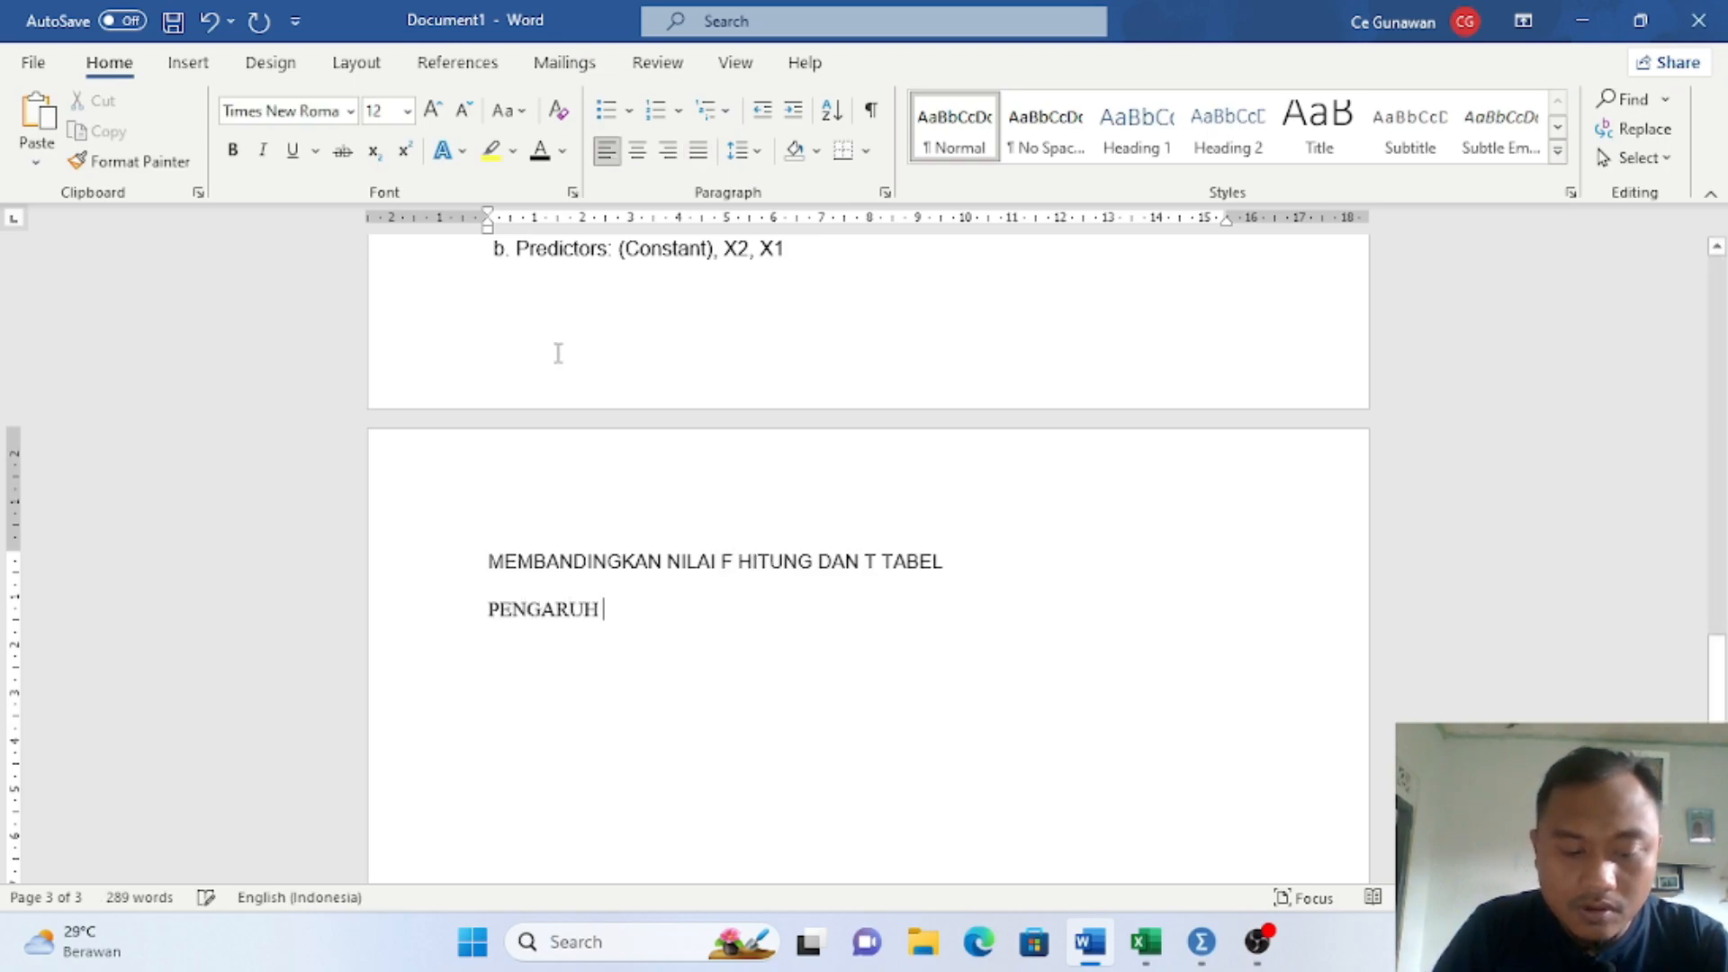
pyautogui.write('X1 DAN ')
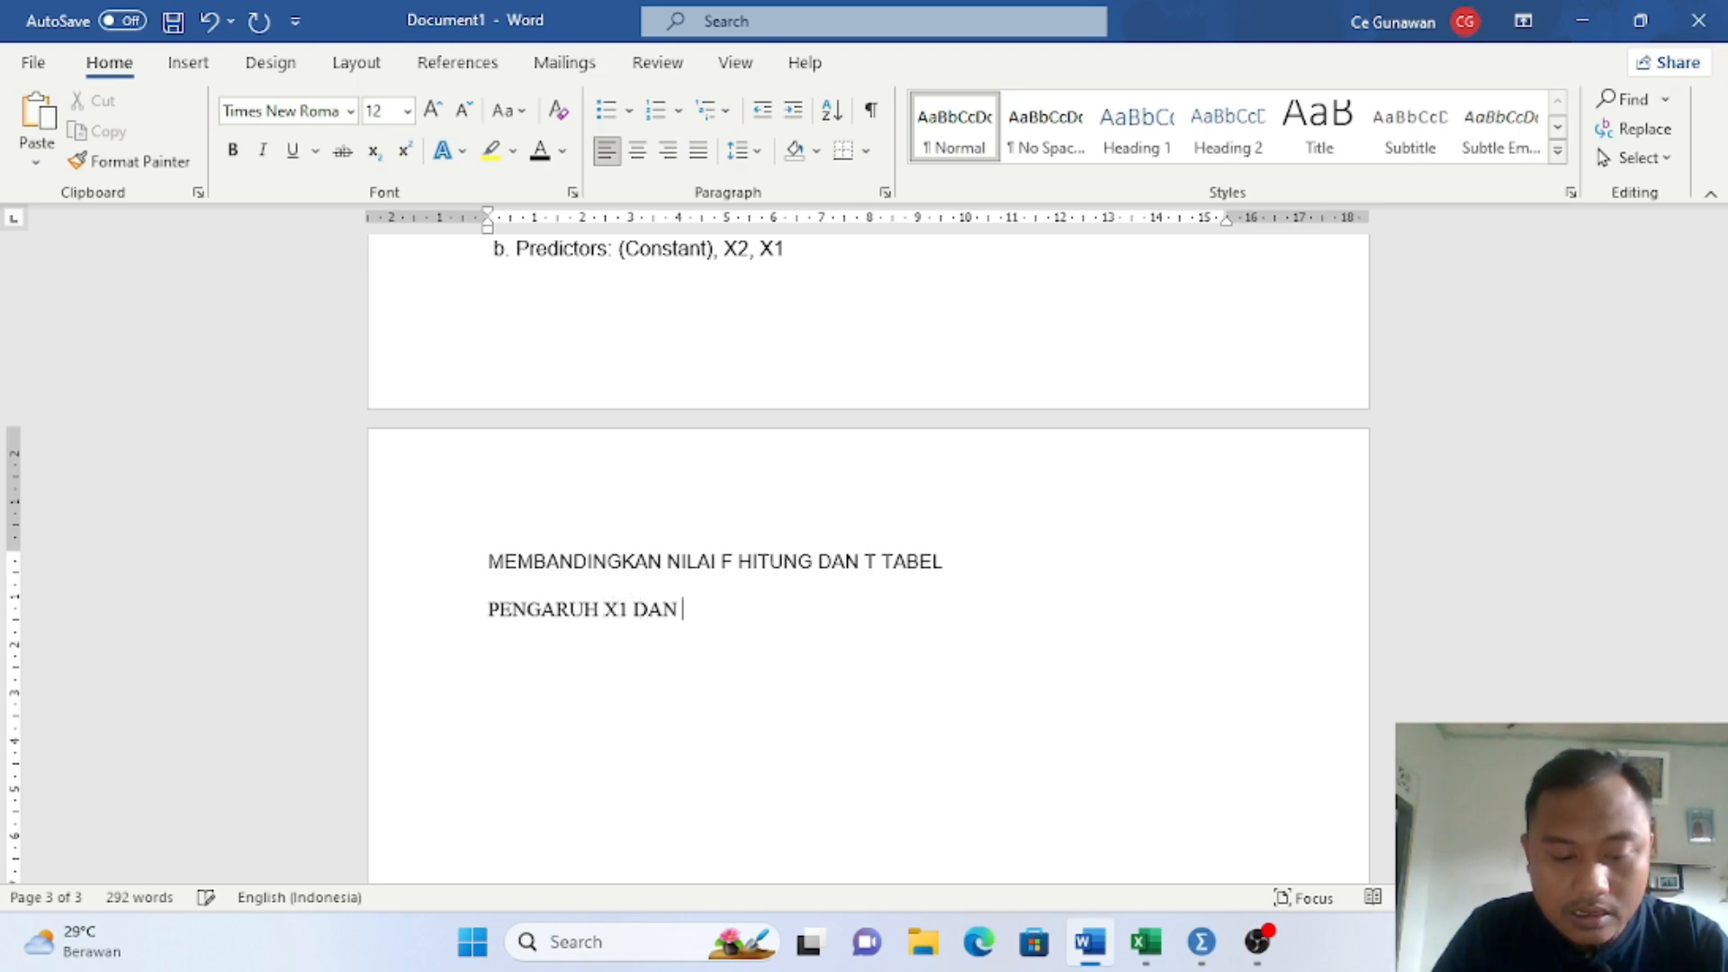
pyautogui.write('X')
pyautogui.write('2 T')
pyautogui.press('BackSpace')
pyautogui.write('TERJ')
pyautogui.press('BackSpace')
pyautogui.write('HADAP Y')
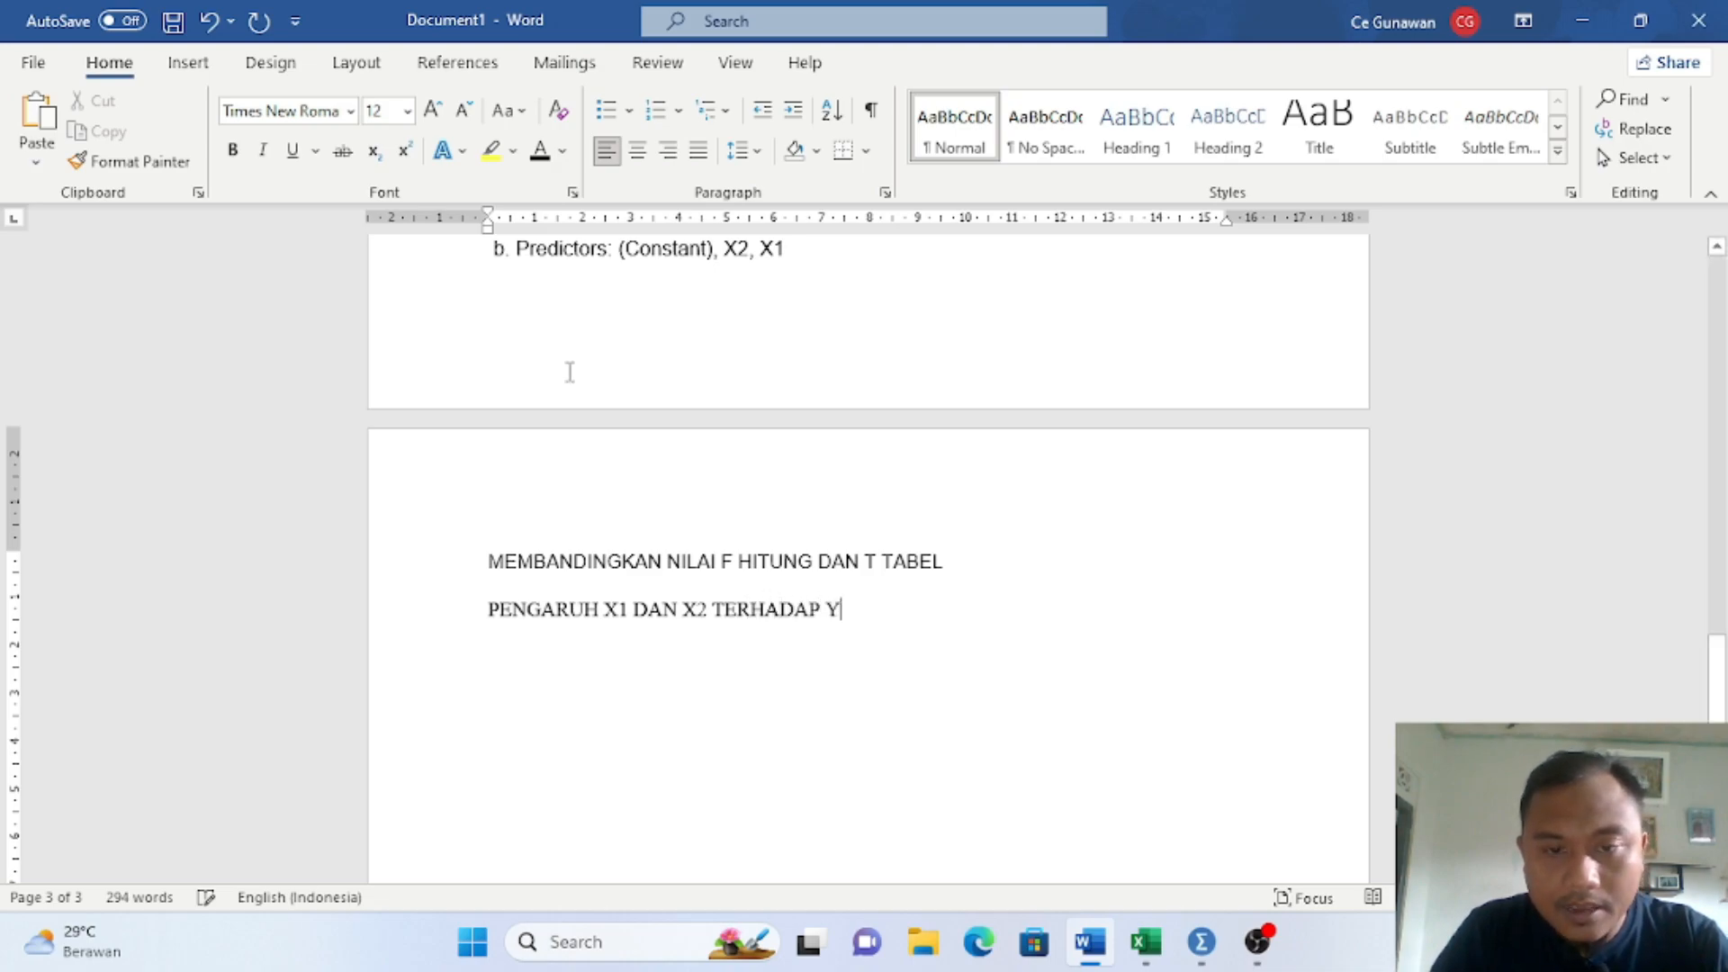
# Step: Add the line "F HITUNG : 25,013" below the subheading, followed by a "T TABEL :" line without a value
pyautogui.press('Return')
pyautogui.write('F ')
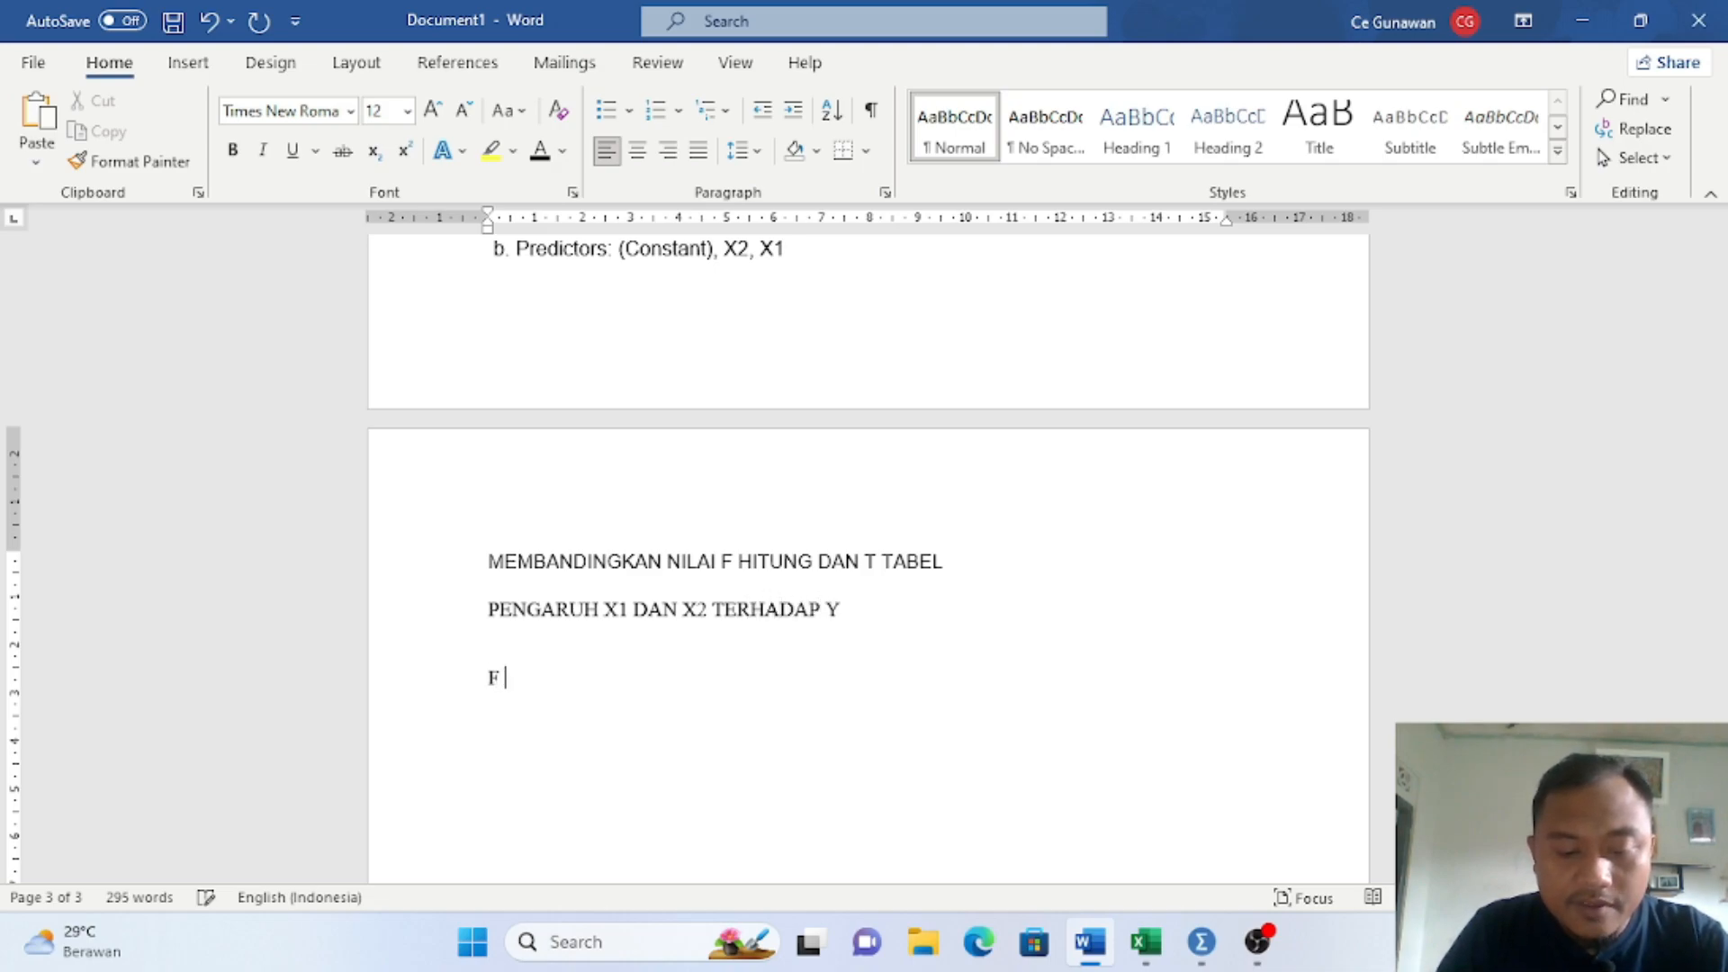
pyautogui.write('HITUNG :')
pyautogui.scroll(4, 825, 555)
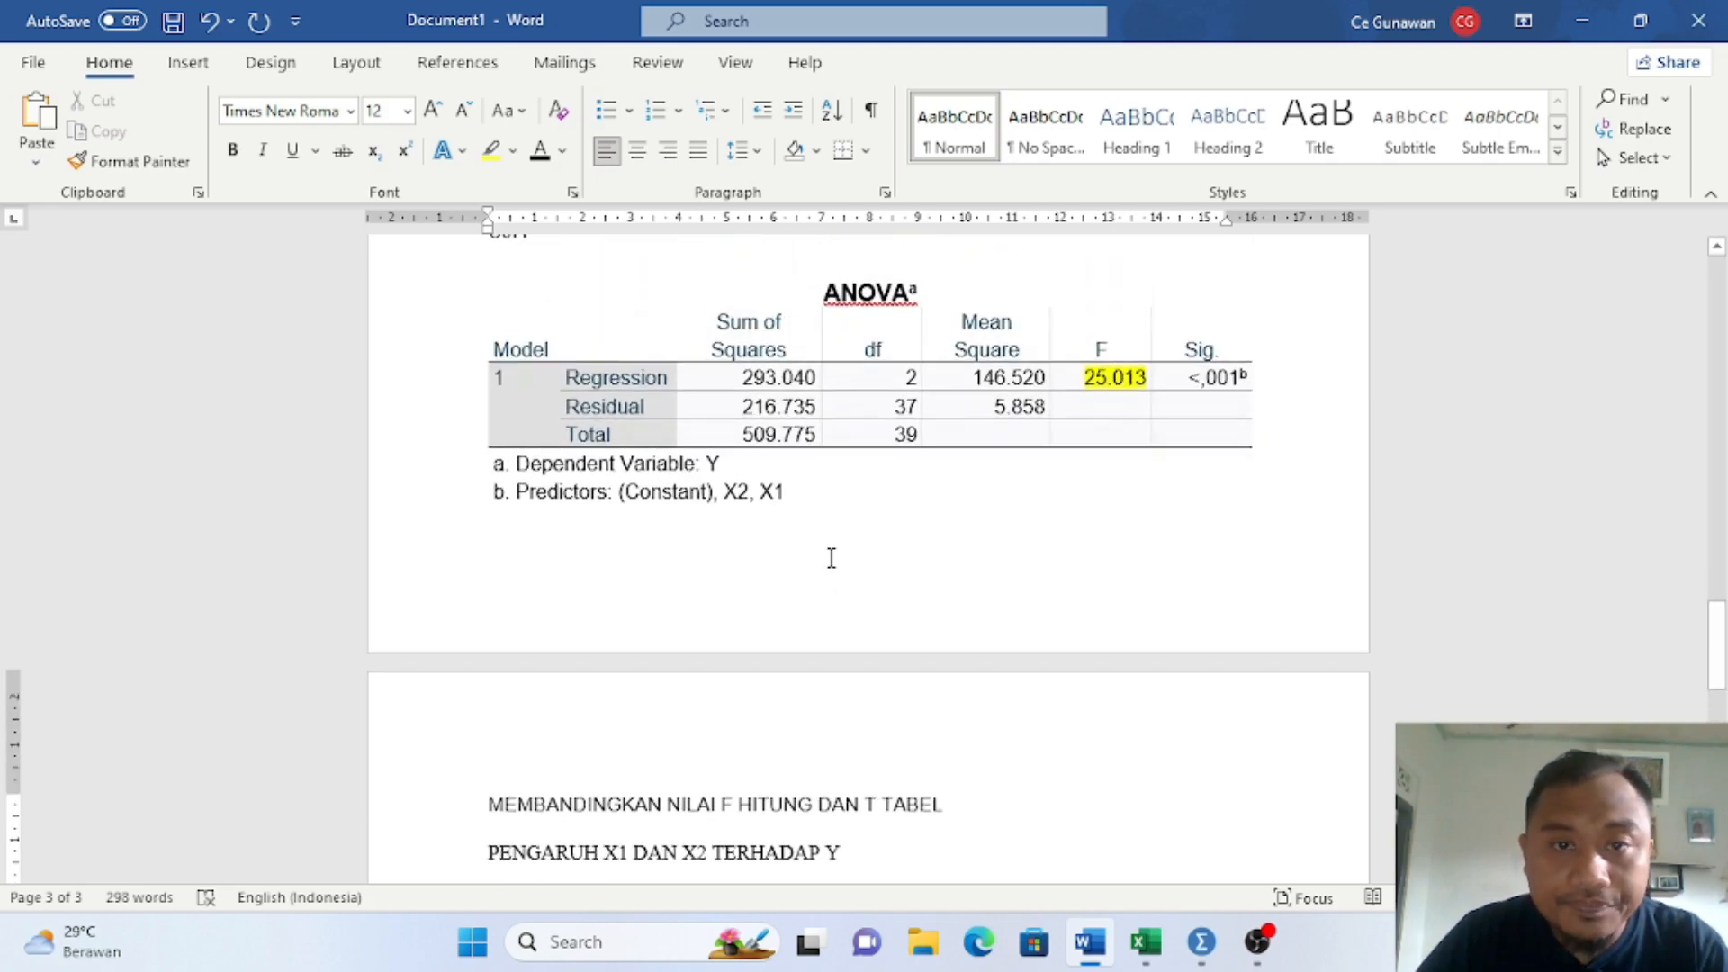
pyautogui.scroll(-6, 906, 605)
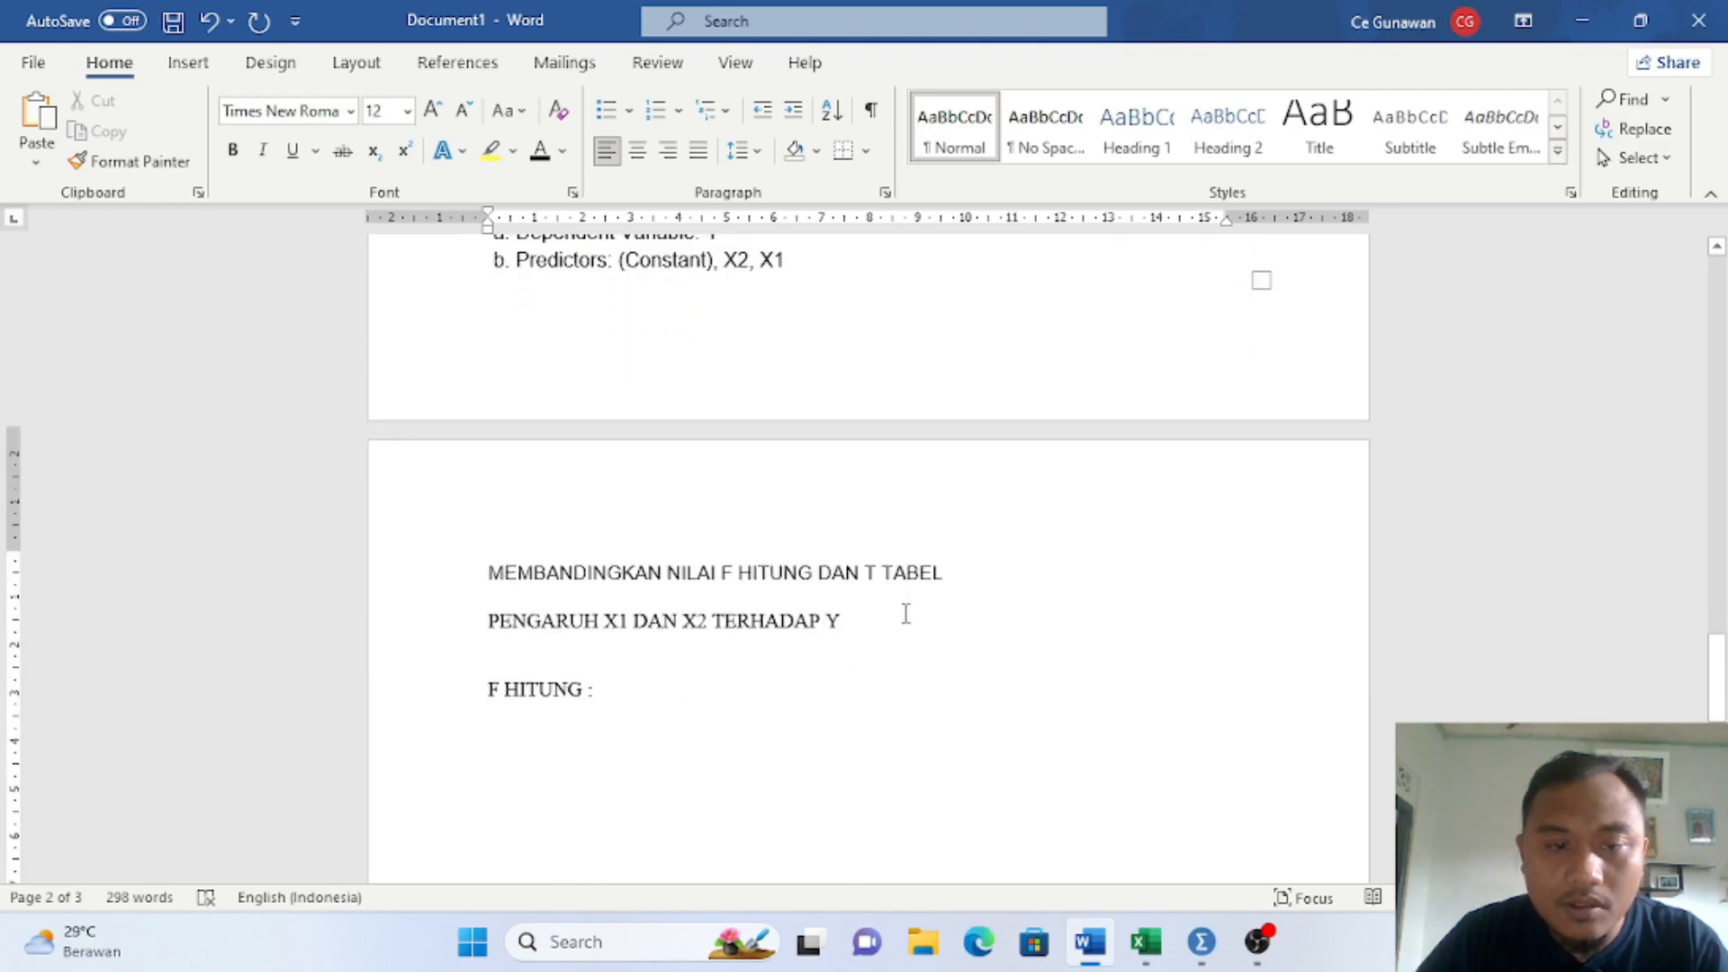
pyautogui.write('25,')
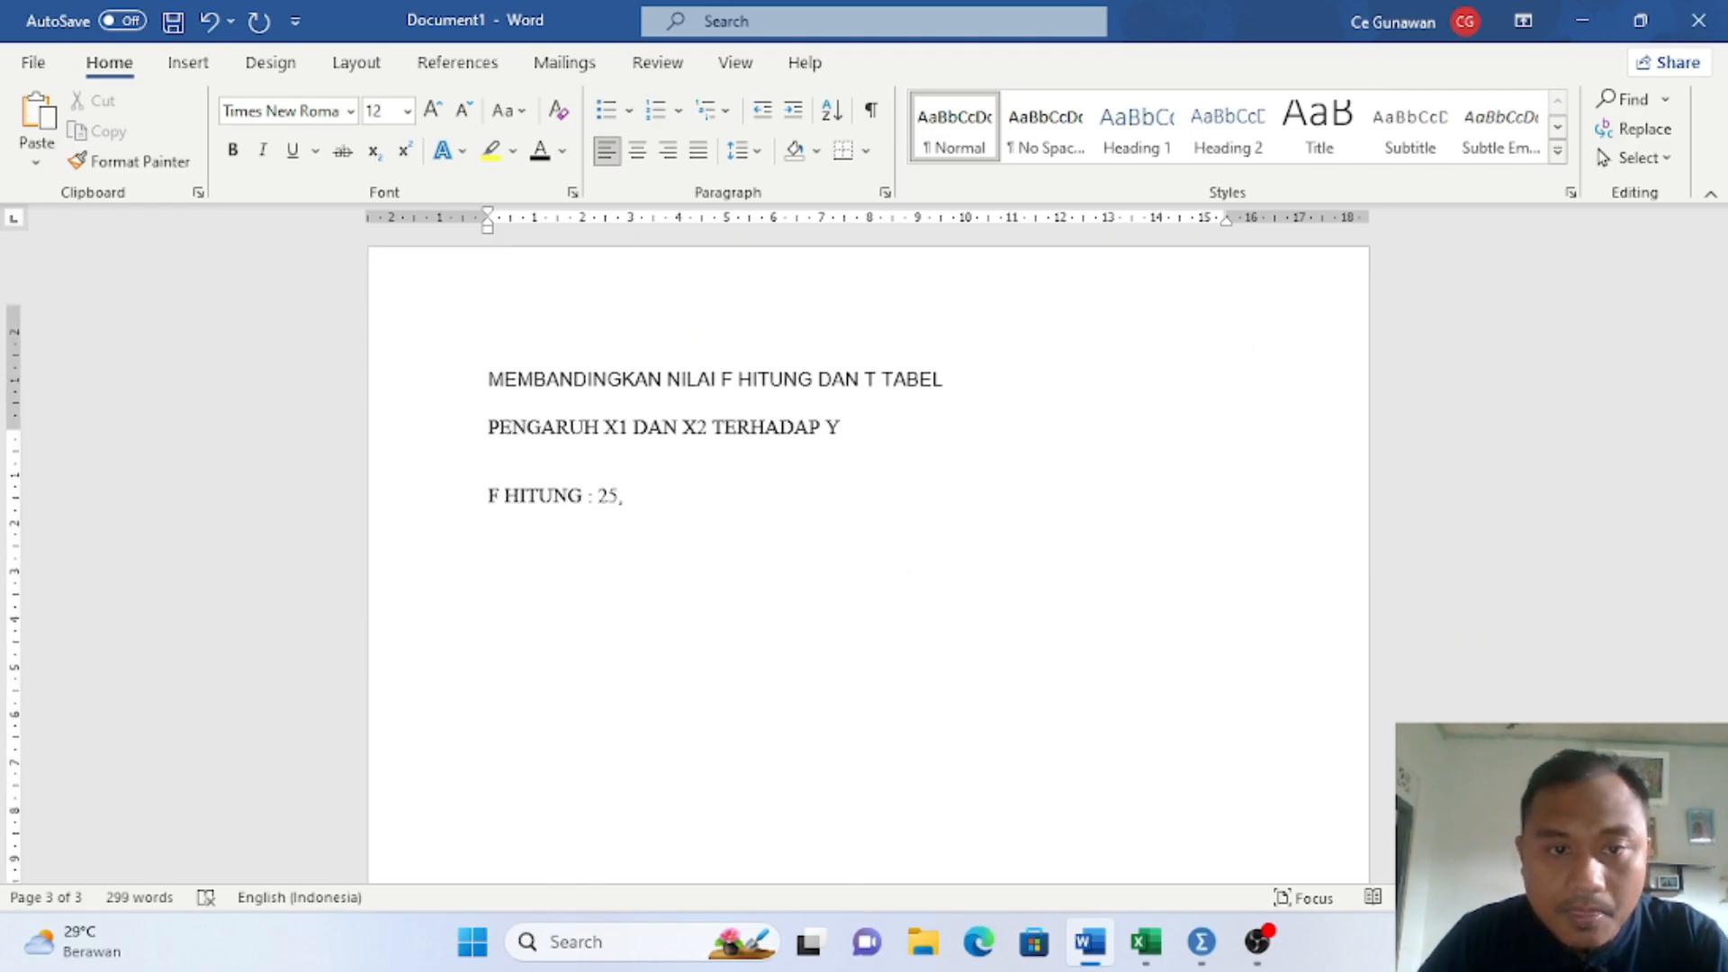
pyautogui.scroll(5, 948, 667)
pyautogui.scroll(-4, 948, 667)
pyautogui.write('5,013')
pyautogui.press('Return')
pyautogui.write('T TABEL :')
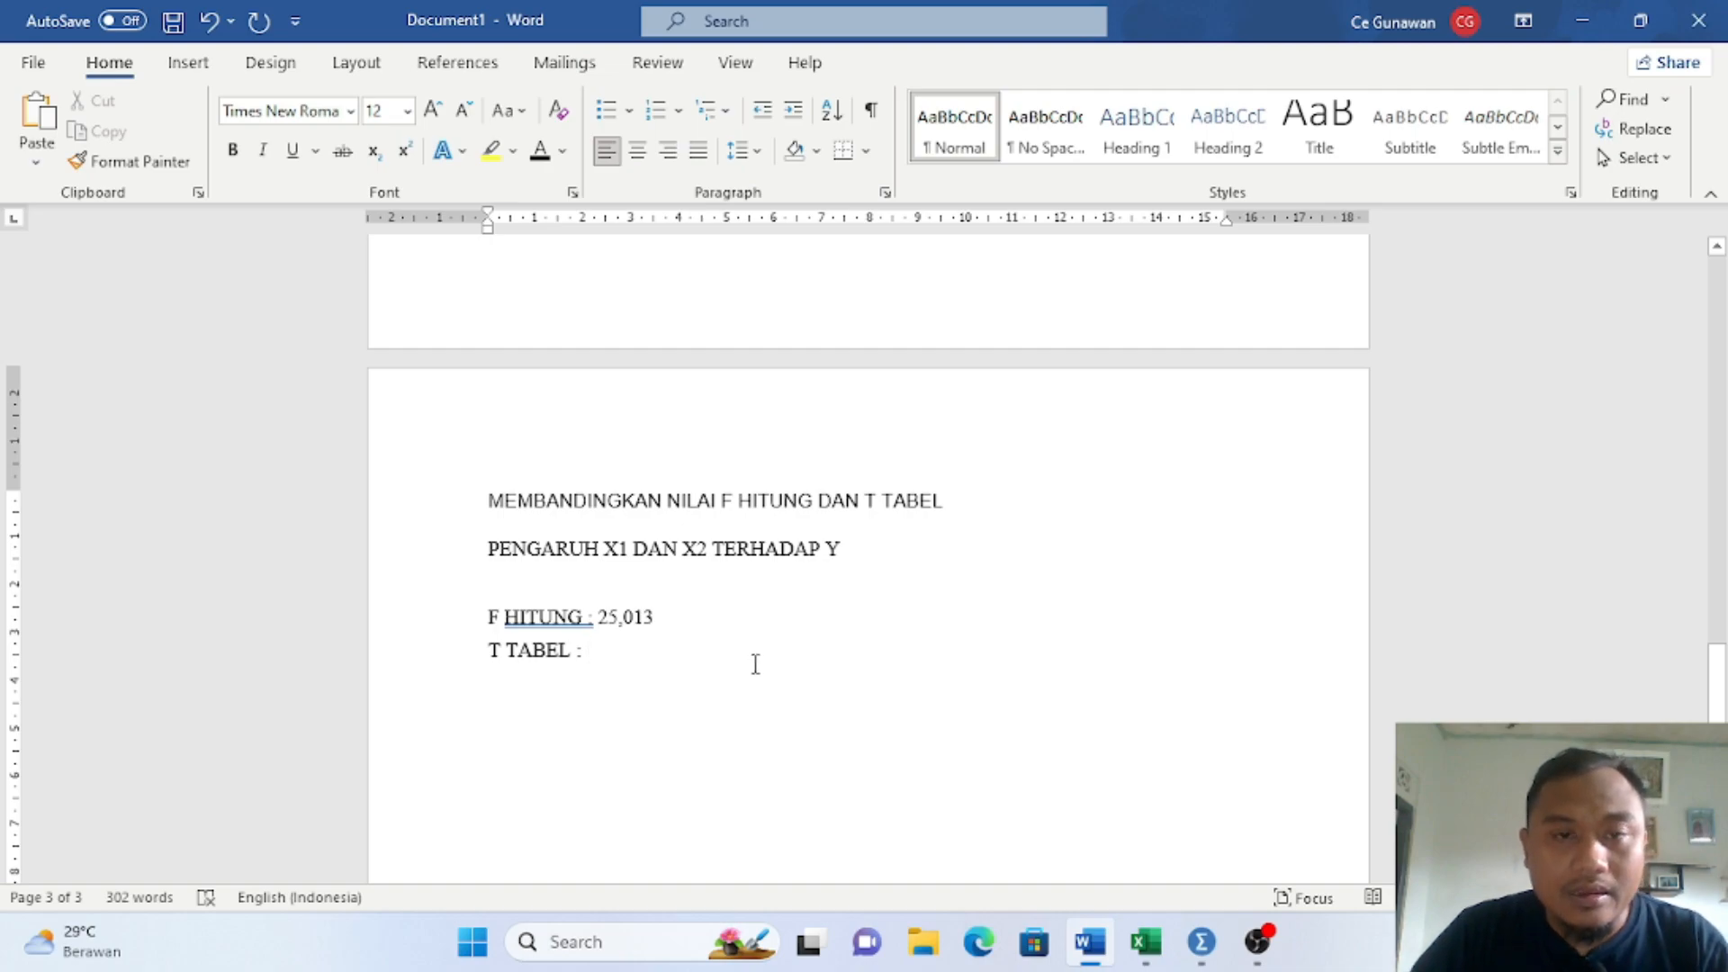
# Step: Examine the regression and residual degrees of freedom in the ANOVA table under "UJI F"
pyautogui.scroll(5, 759, 660)
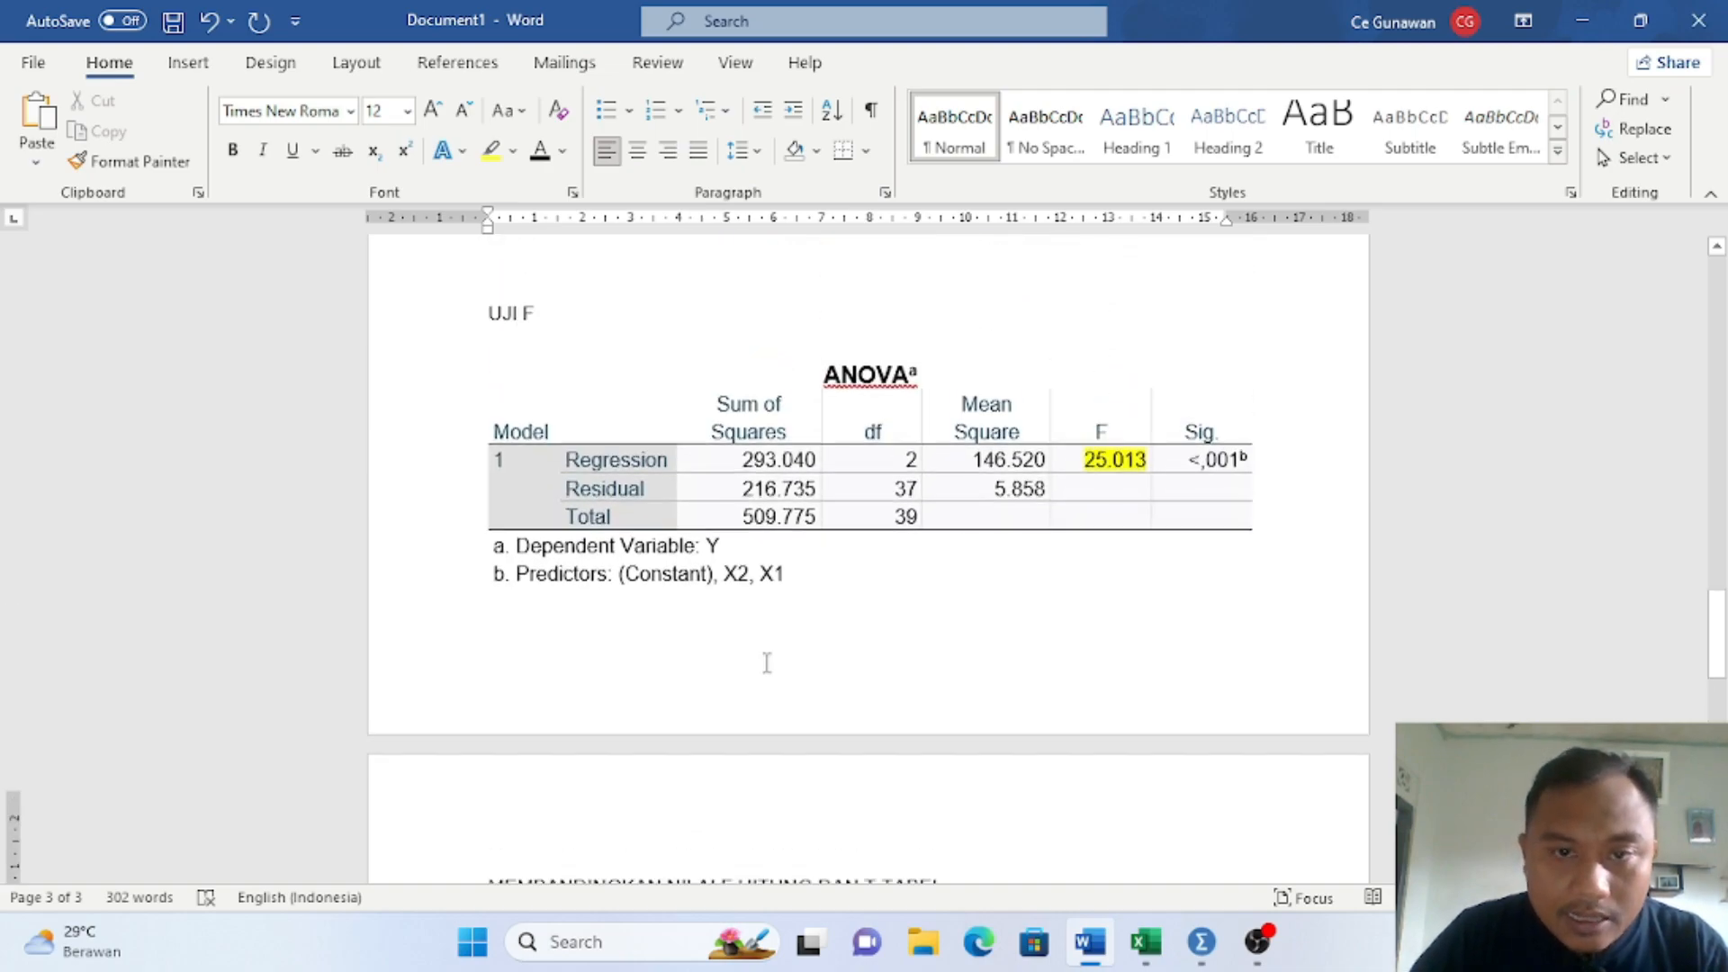
pyautogui.click(894, 504)
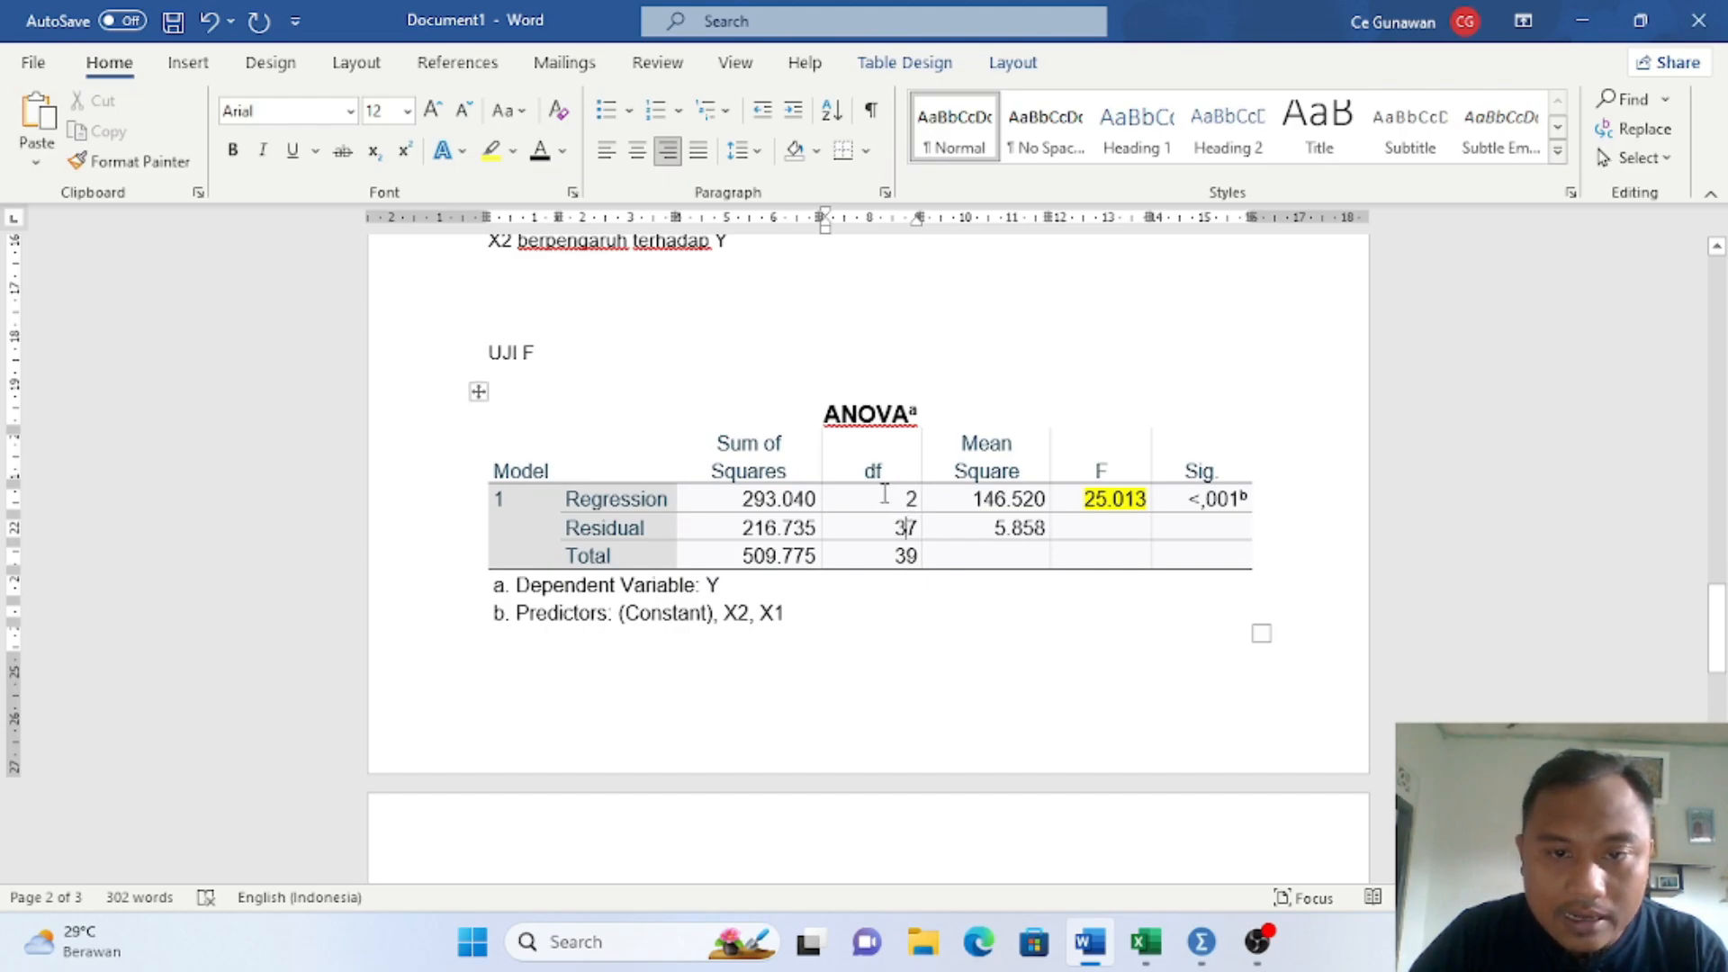
pyautogui.doubleClick(910, 498)
pyautogui.doubleClick(900, 527)
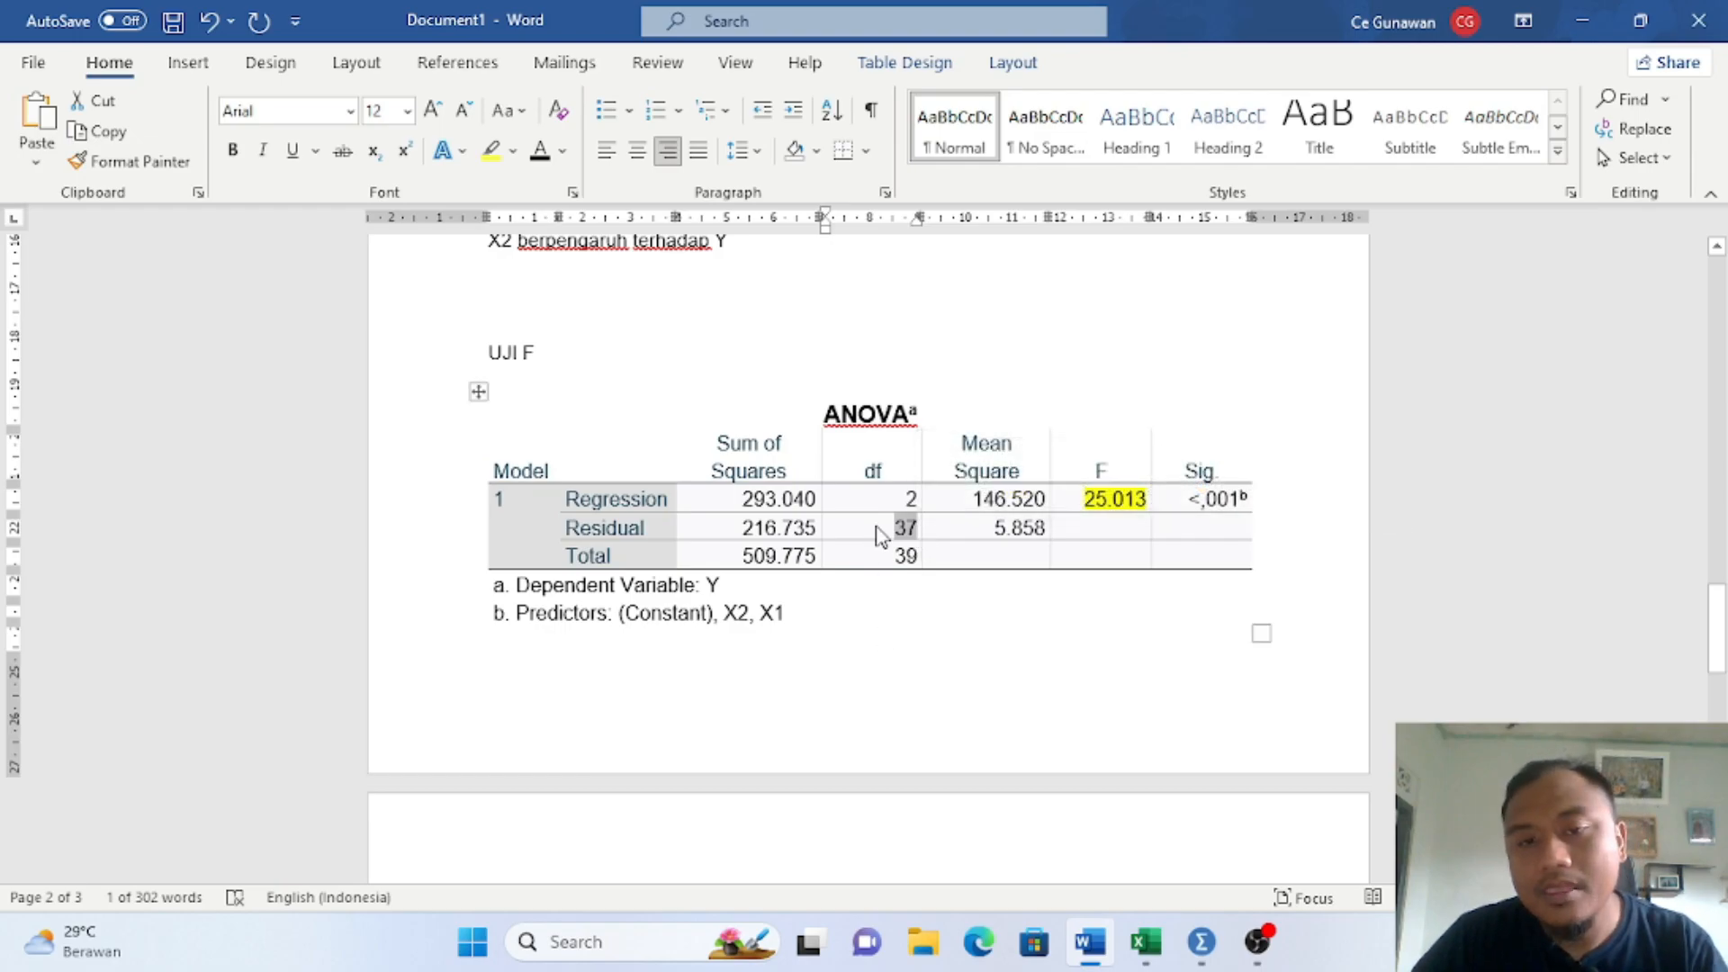
pyautogui.moveTo(904, 500); pyautogui.dragTo(925, 528)
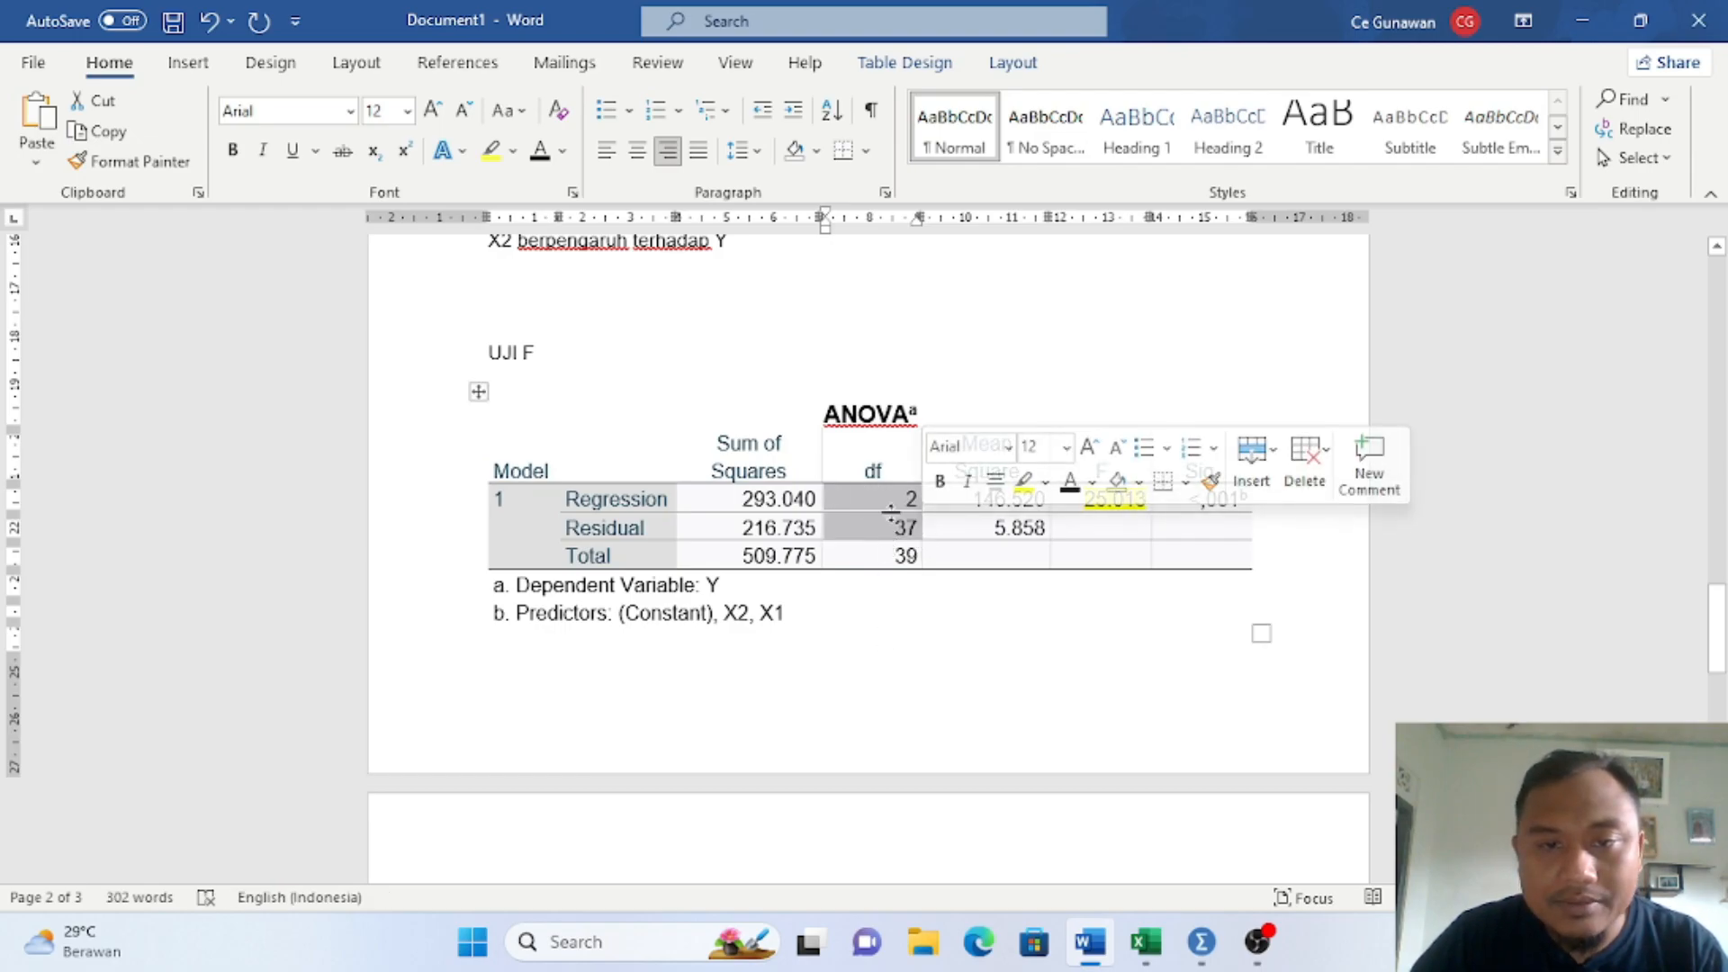
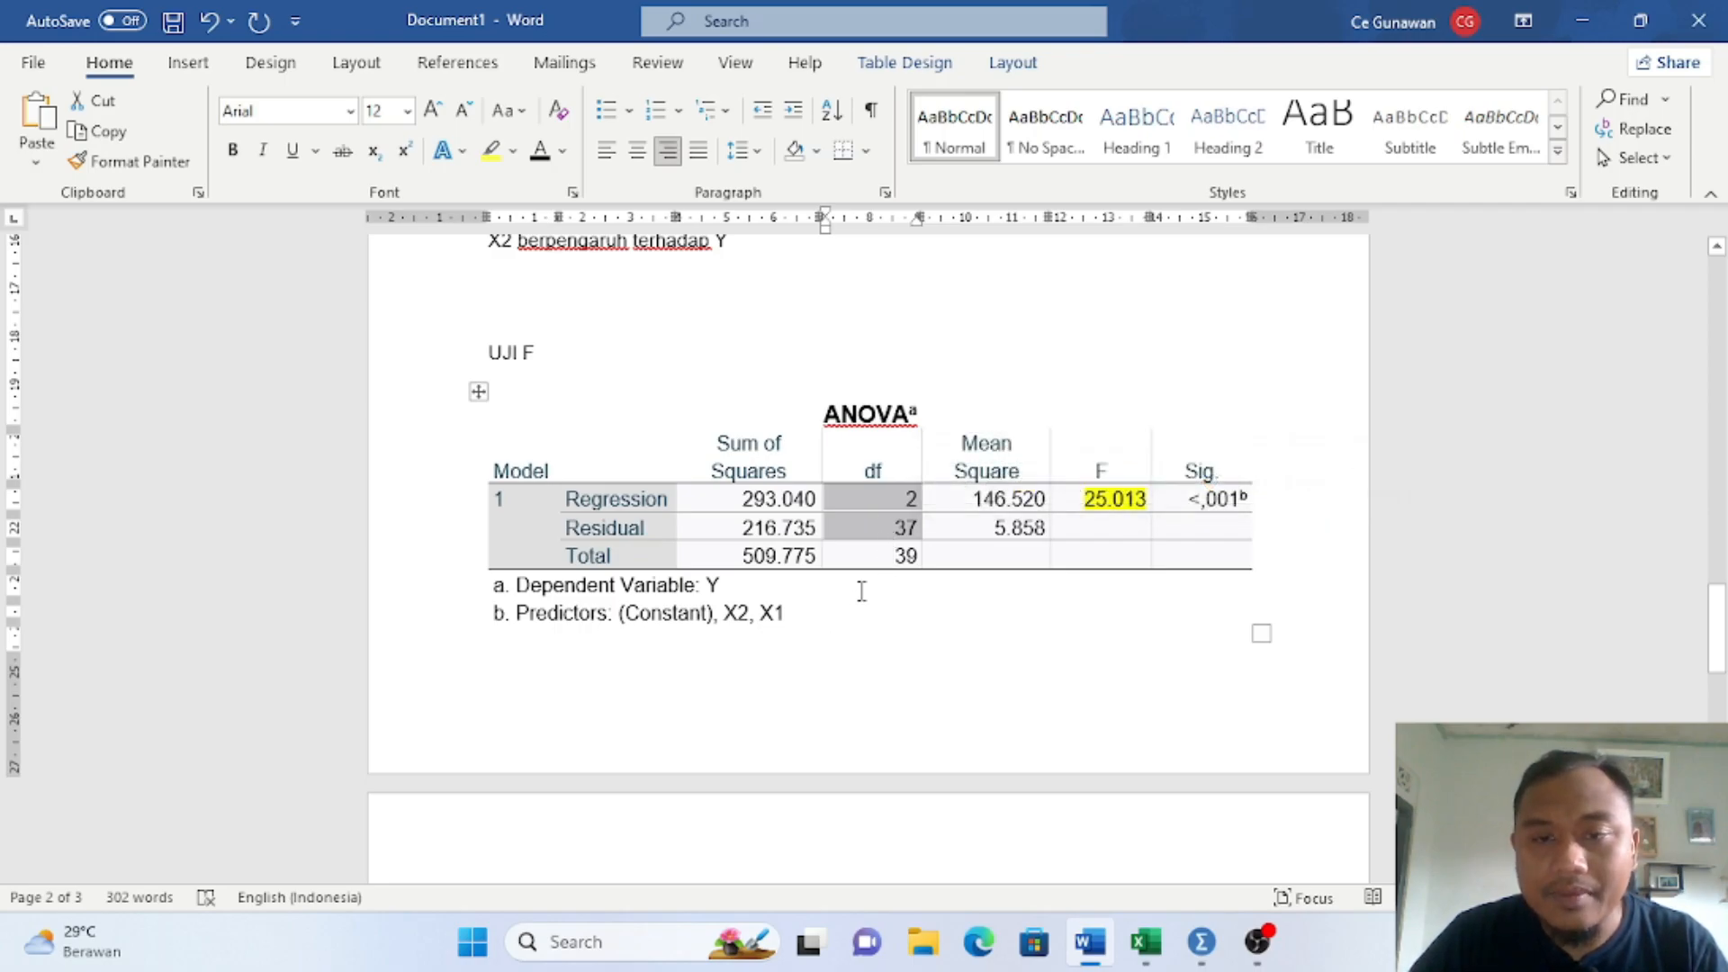
pyautogui.click(894, 524)
pyautogui.moveTo(900, 498); pyautogui.dragTo(903, 524)
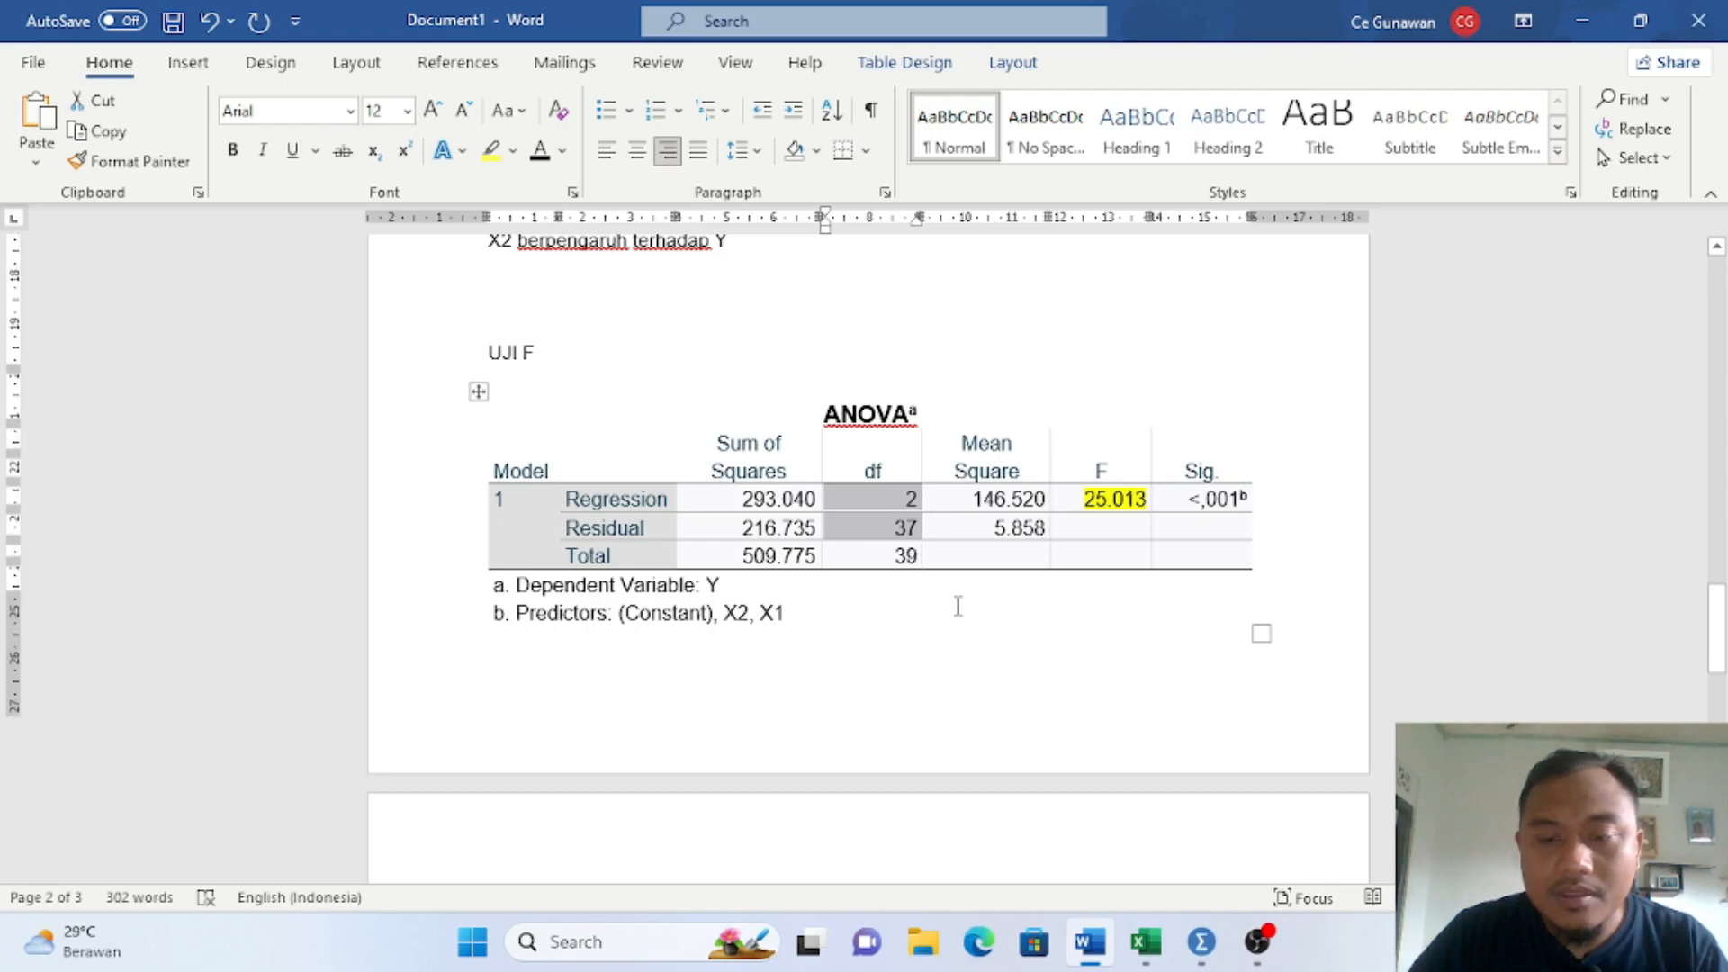
# Step: Switch to Excel and calculate the F table value in cell F4 with the formula =FINV(0,05;2;37)
pyautogui.scroll(-5, 957, 605)
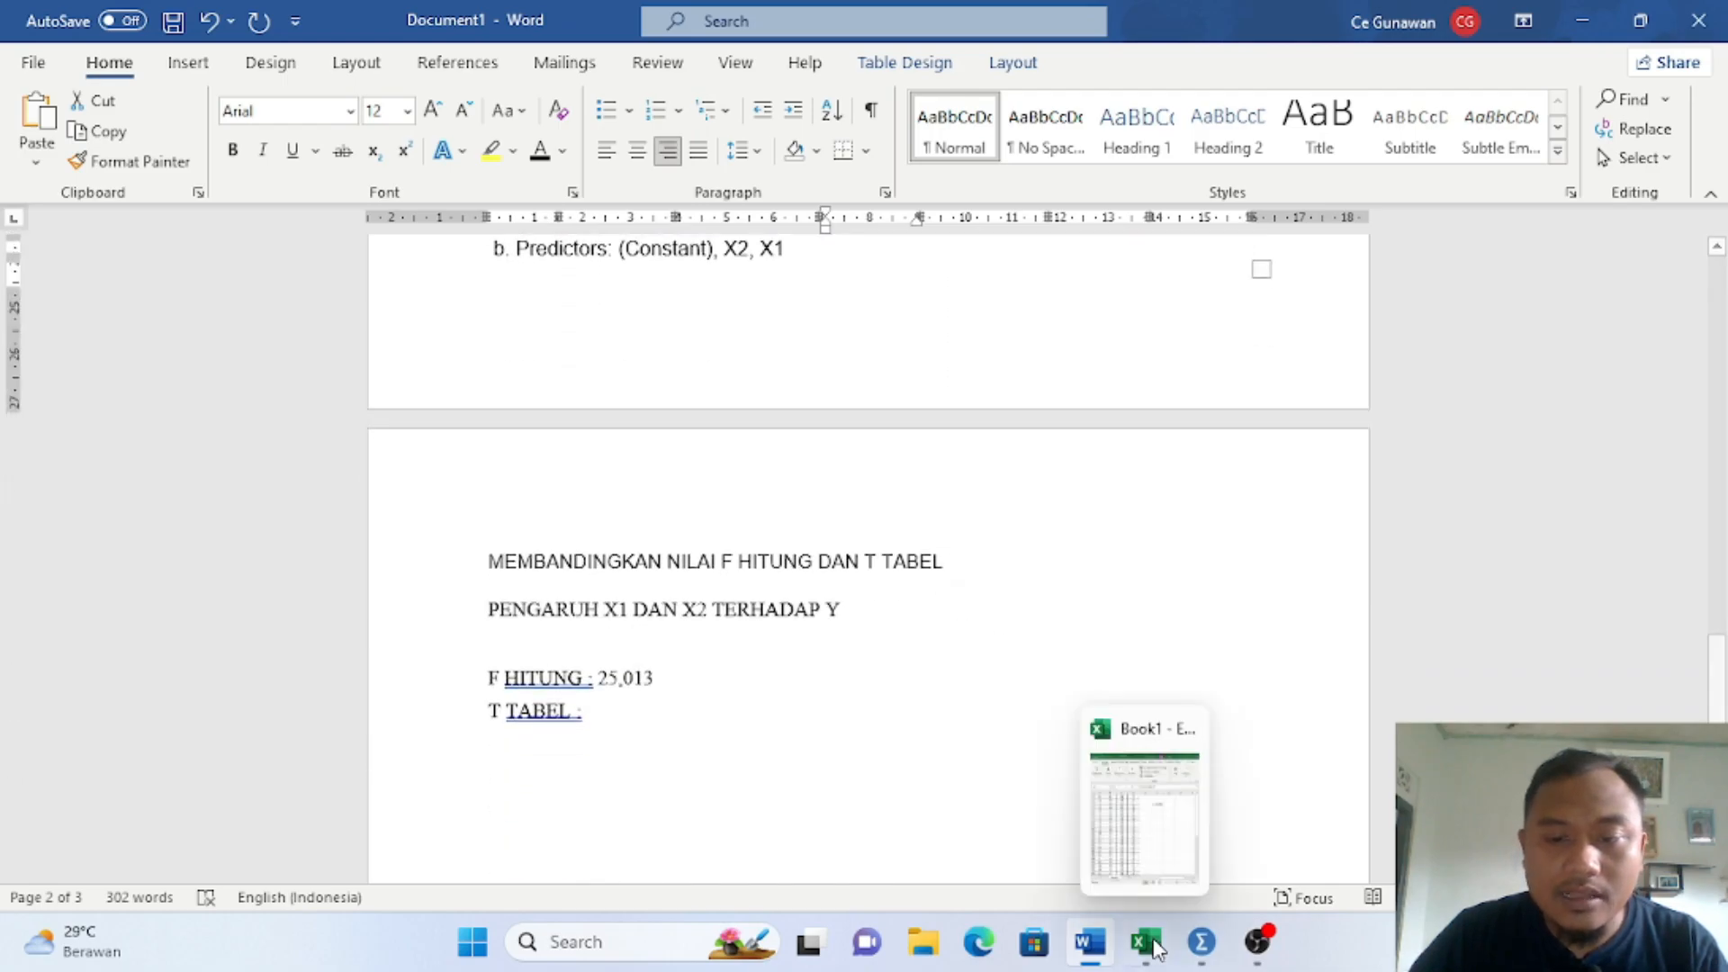
pyautogui.click(1144, 941)
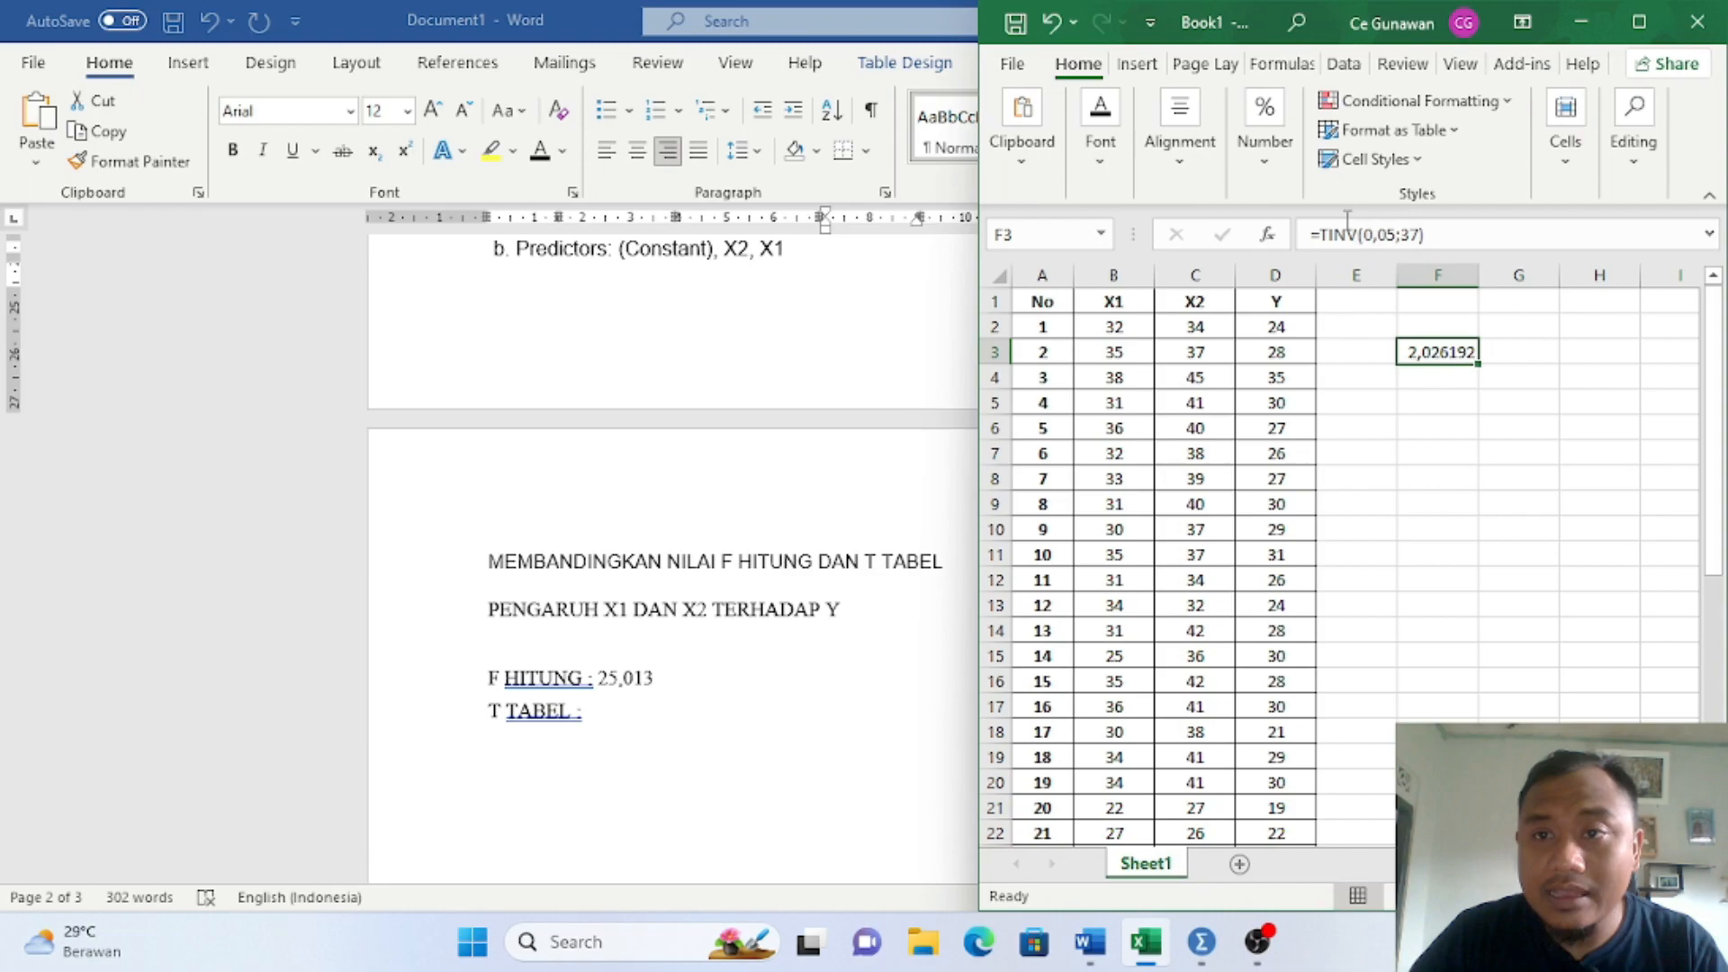
pyautogui.click(1434, 374)
pyautogui.doubleClick(1434, 374)
pyautogui.write('=FIN')
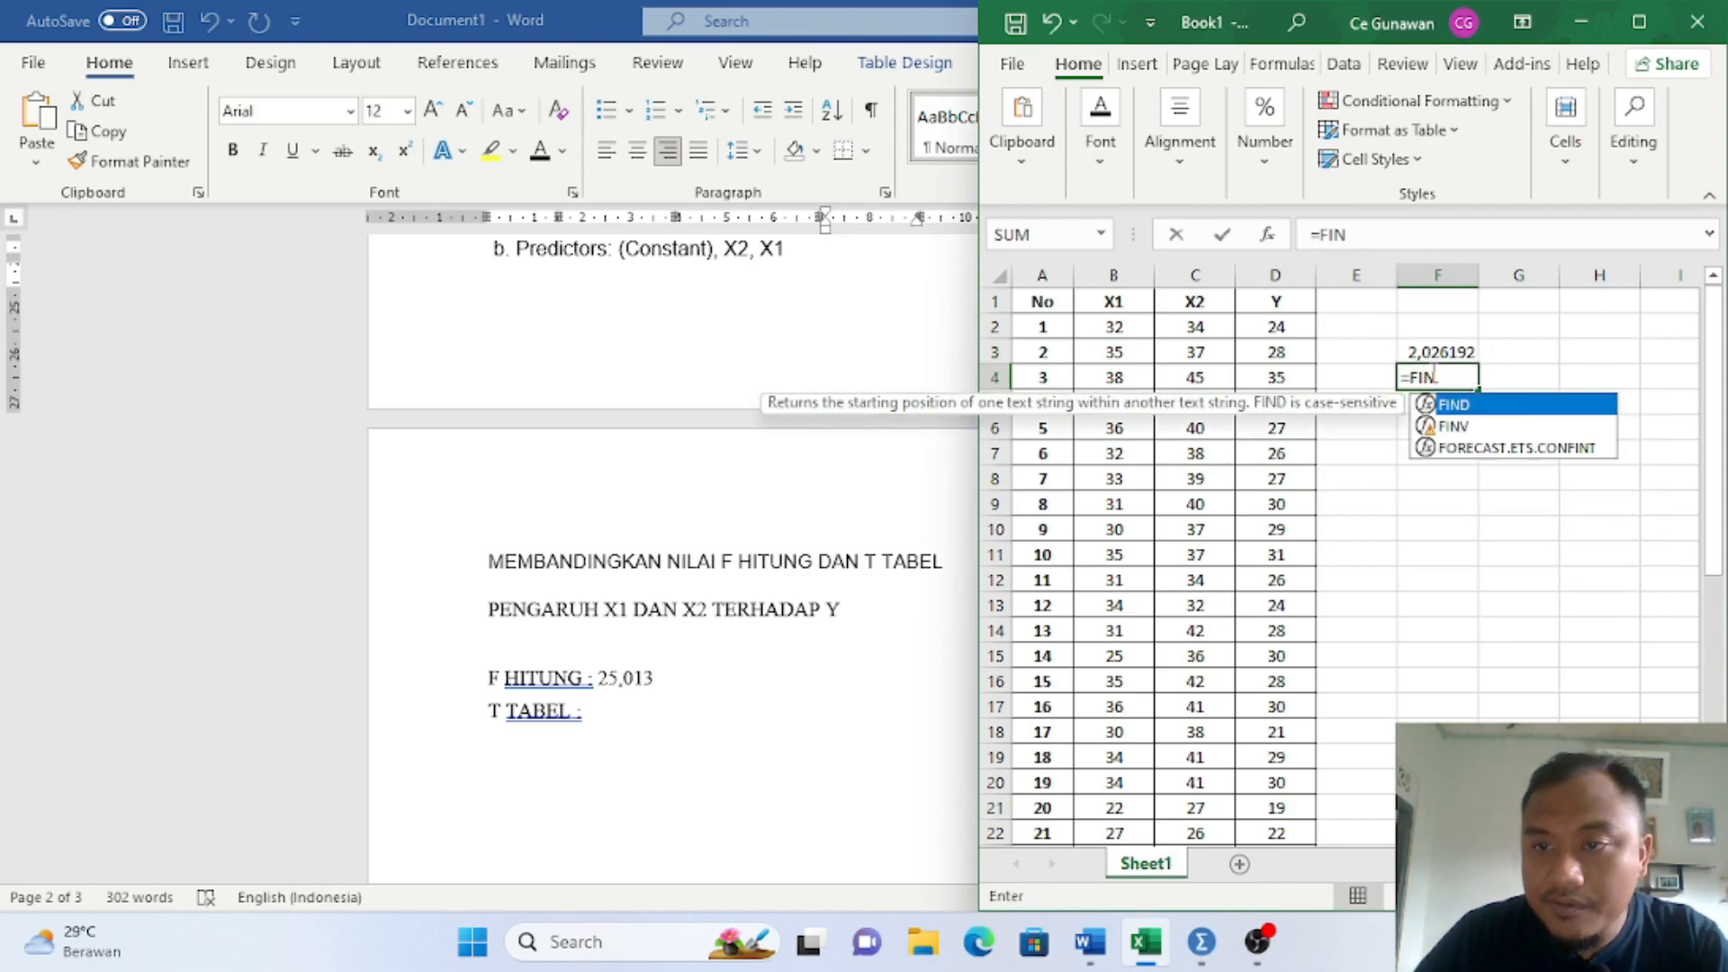
pyautogui.doubleClick(1451, 426)
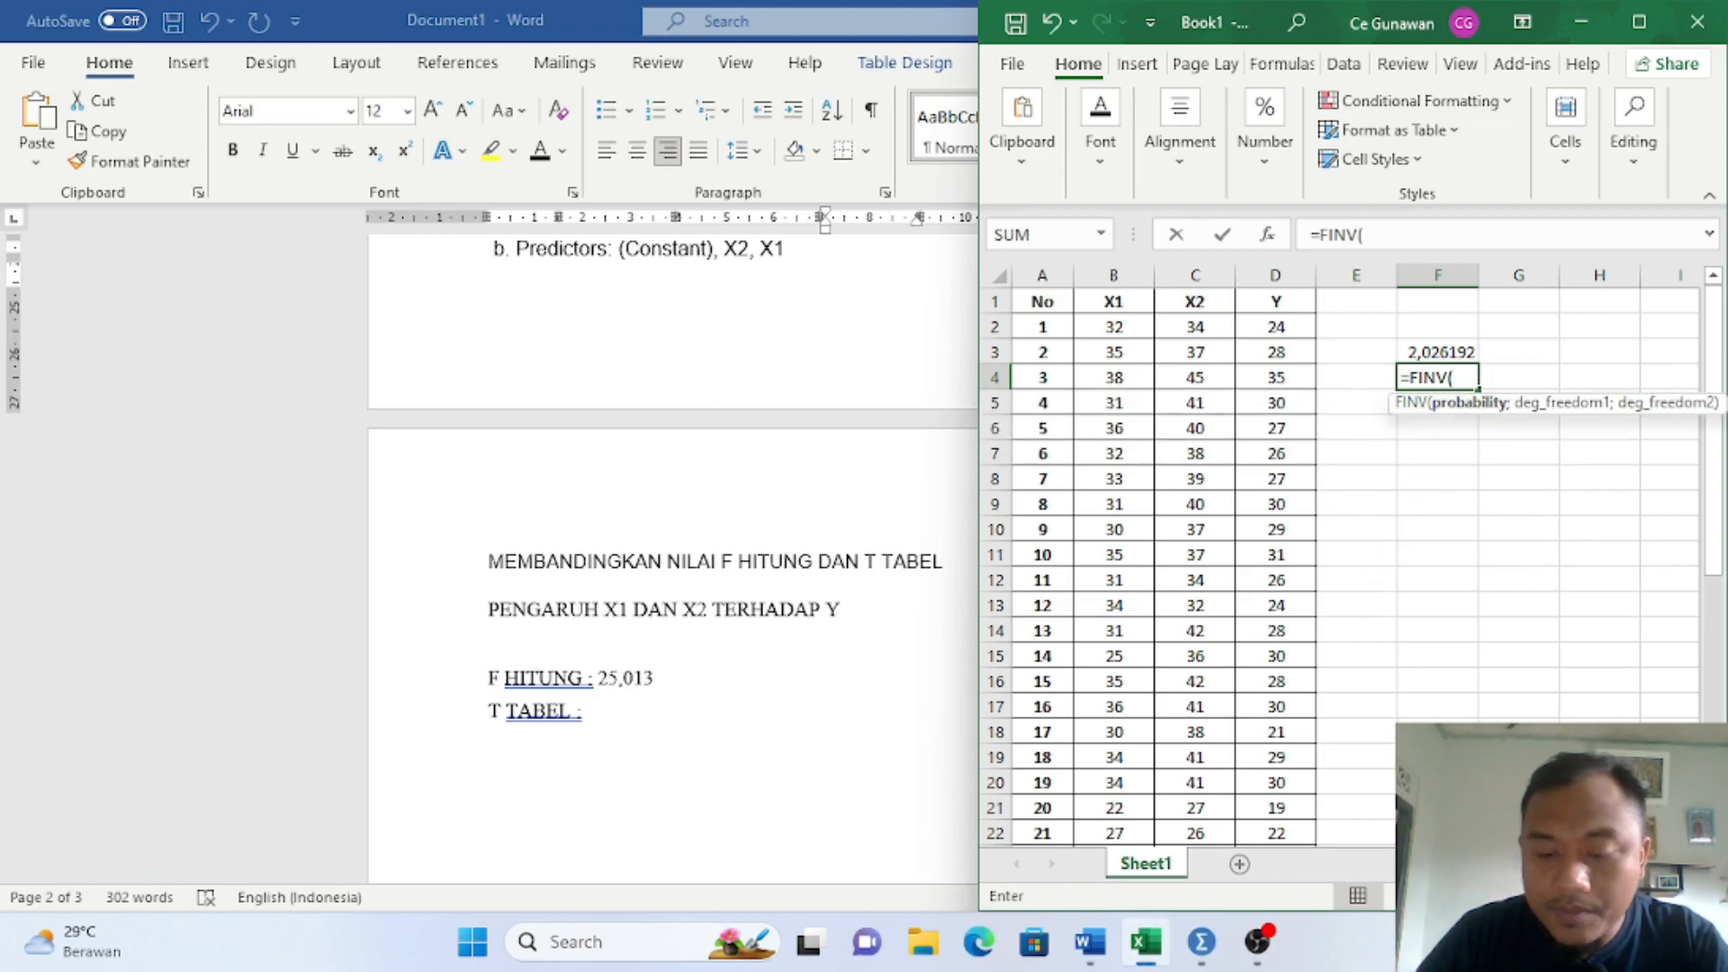
pyautogui.write('0,0')
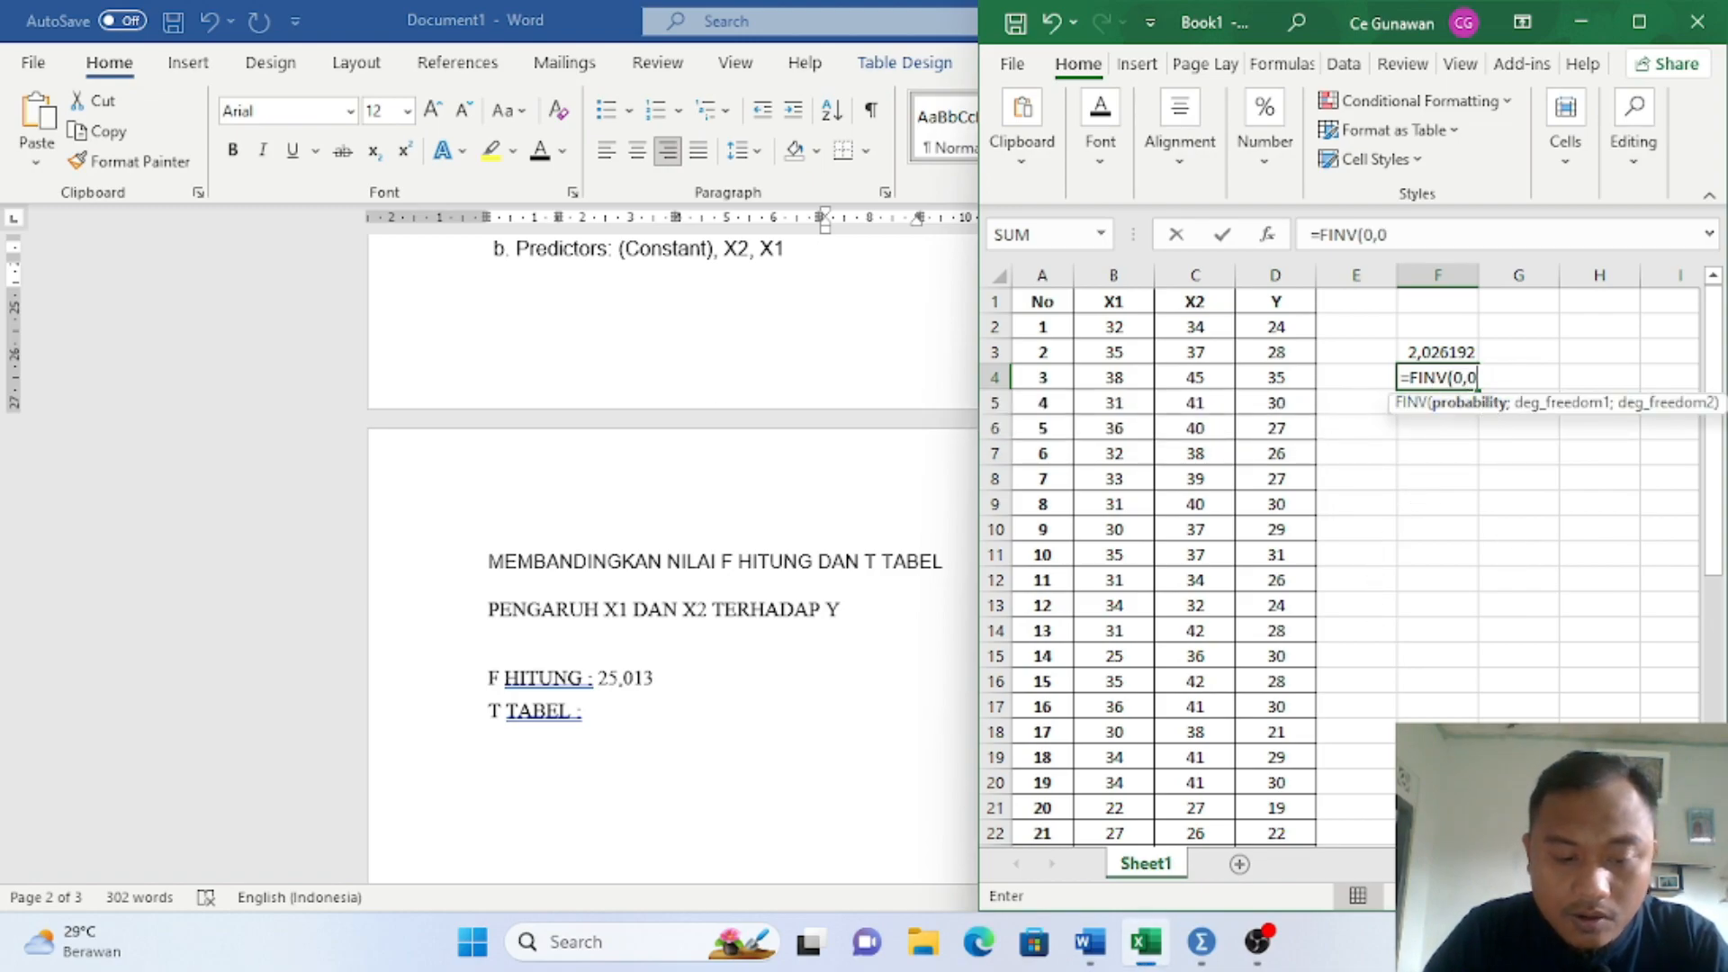
pyautogui.write('5;')
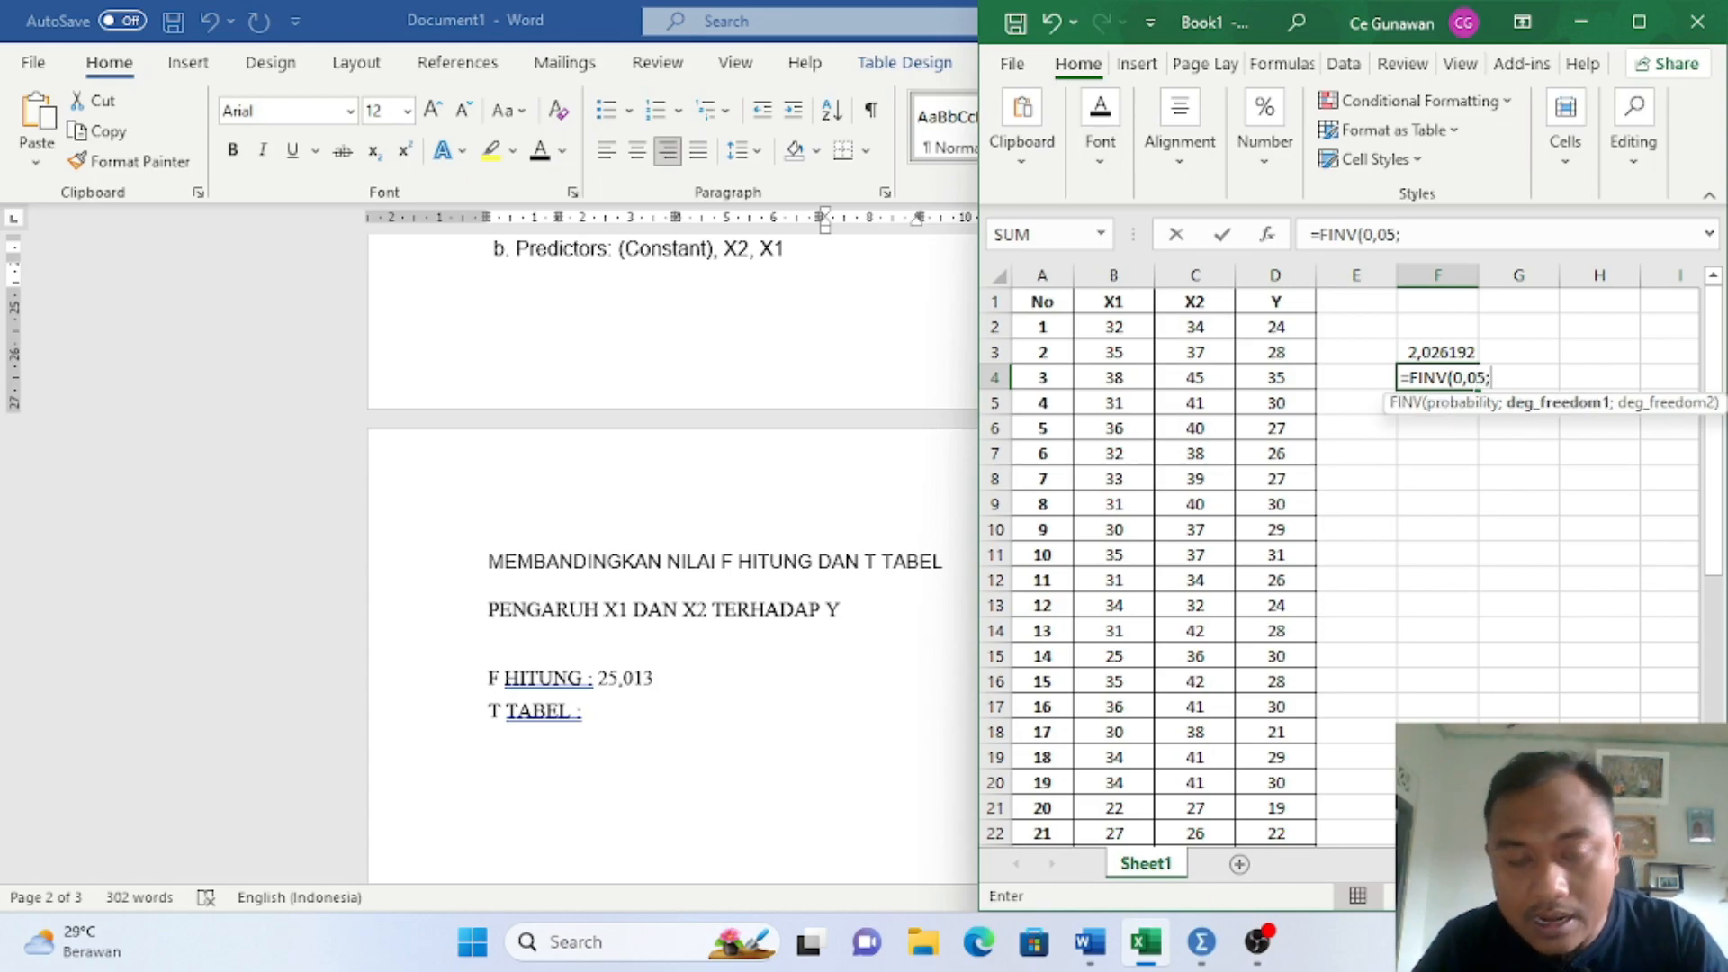
pyautogui.write('2')
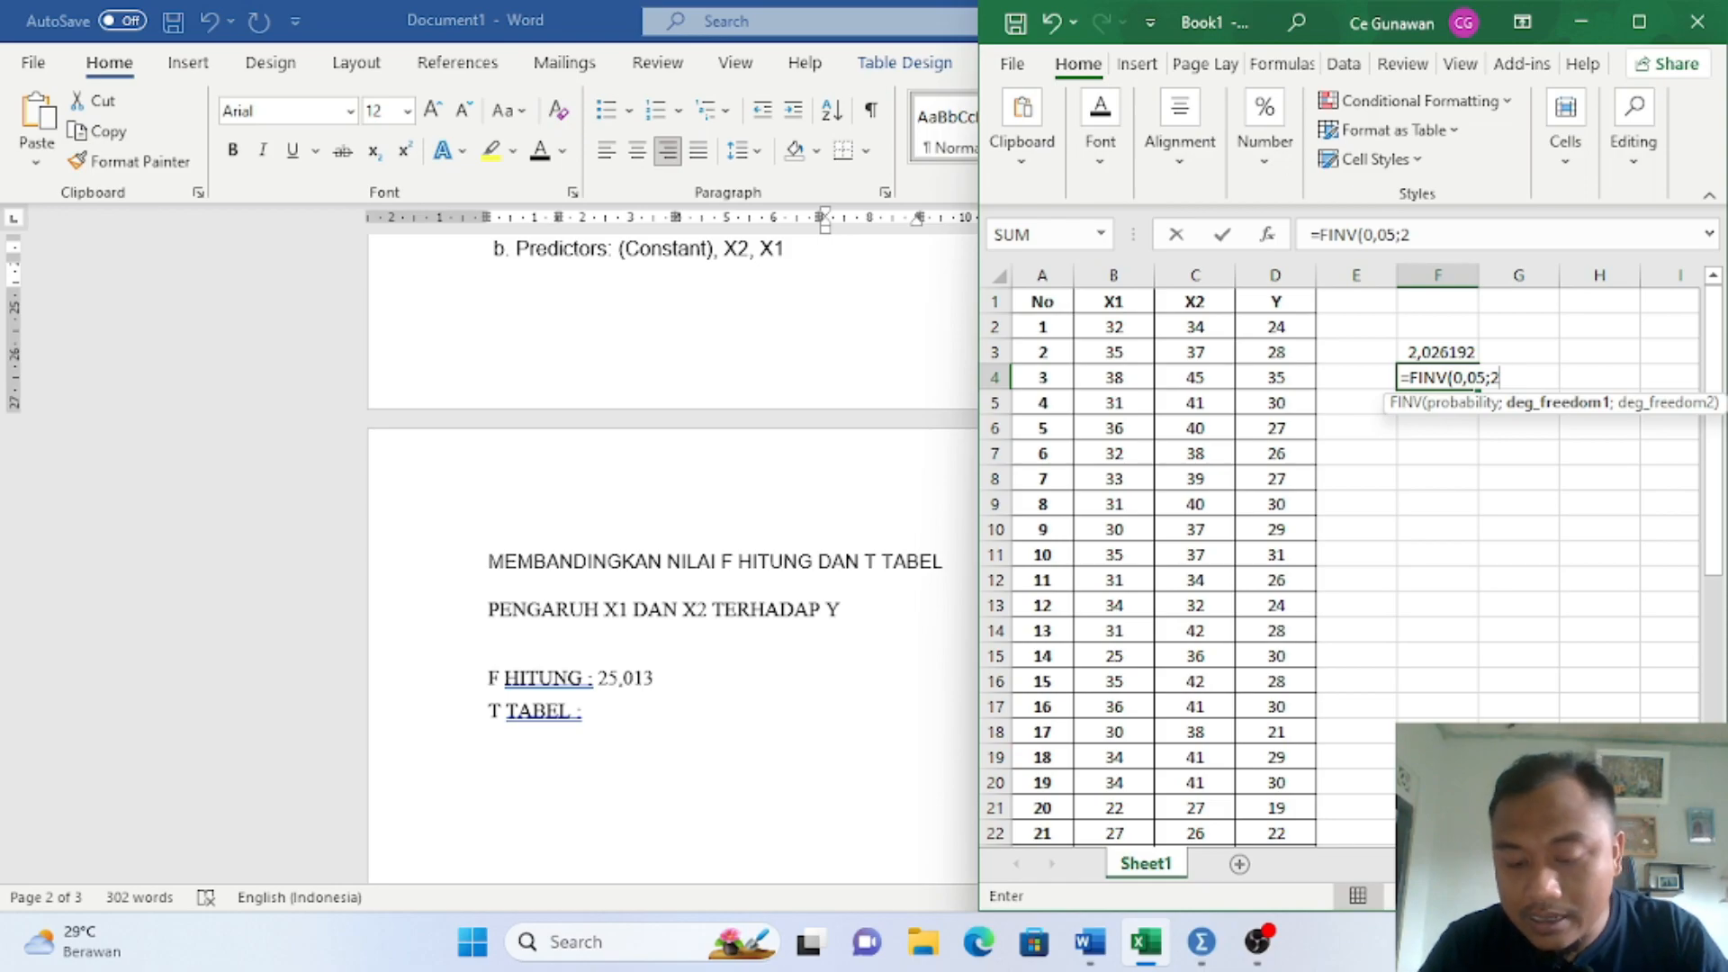
pyautogui.write(';')
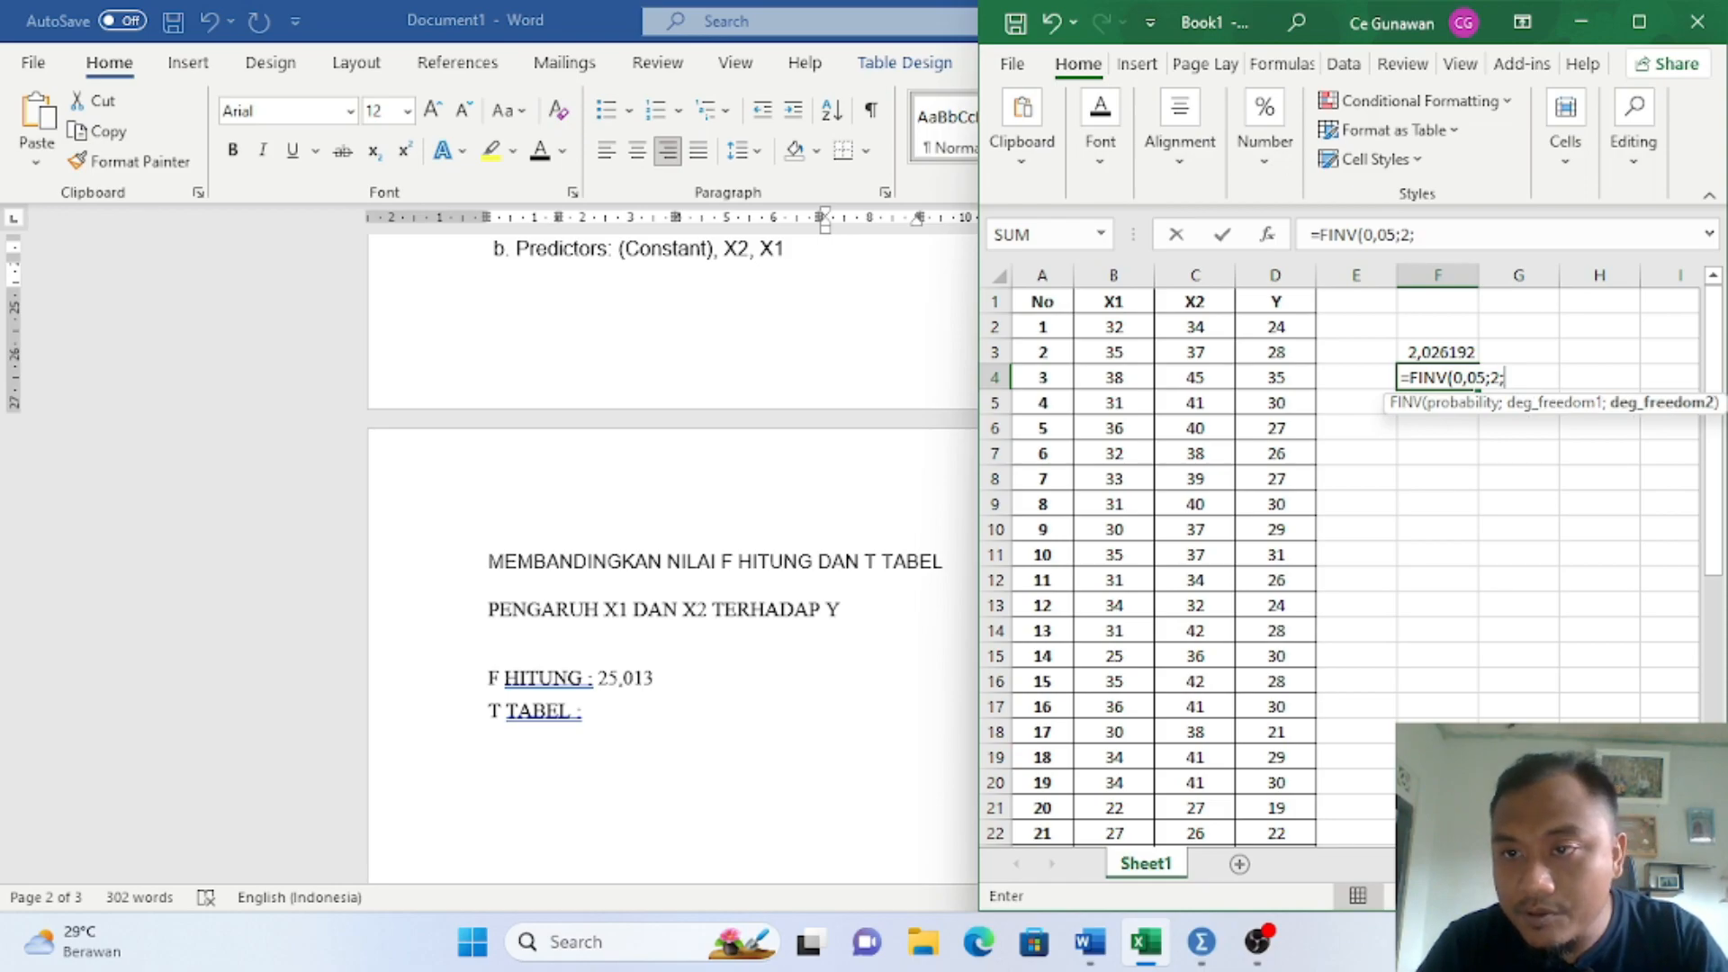
pyautogui.write('37')
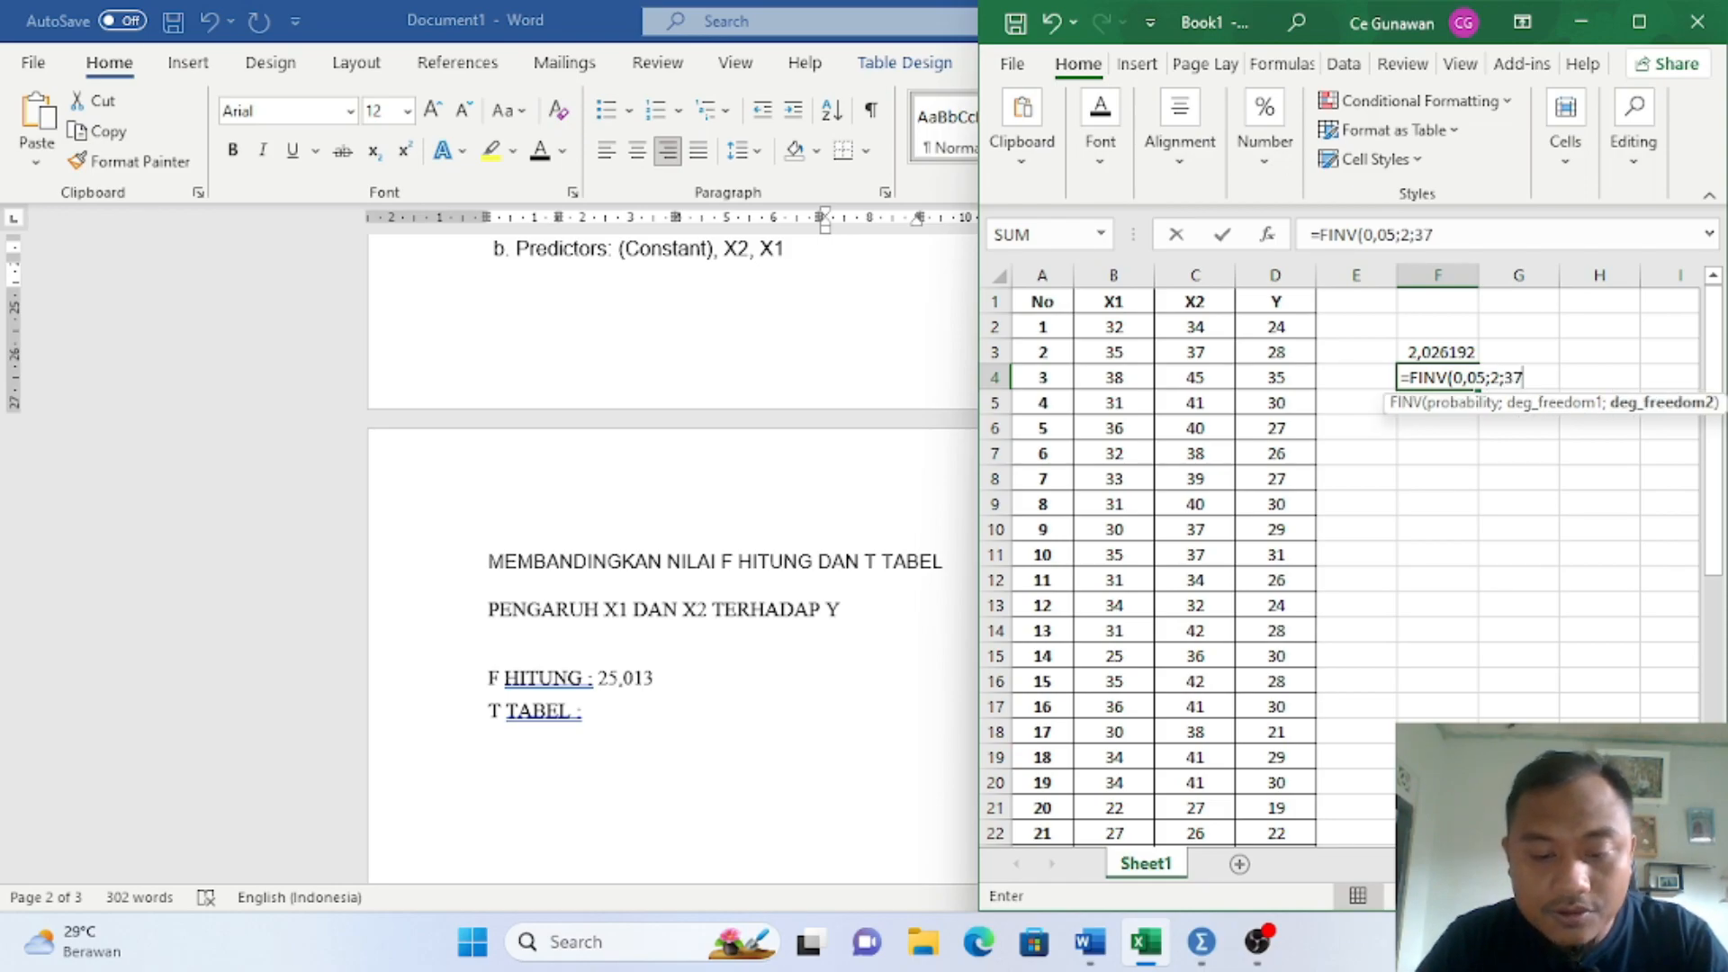
pyautogui.write(')')
pyautogui.press('Return')
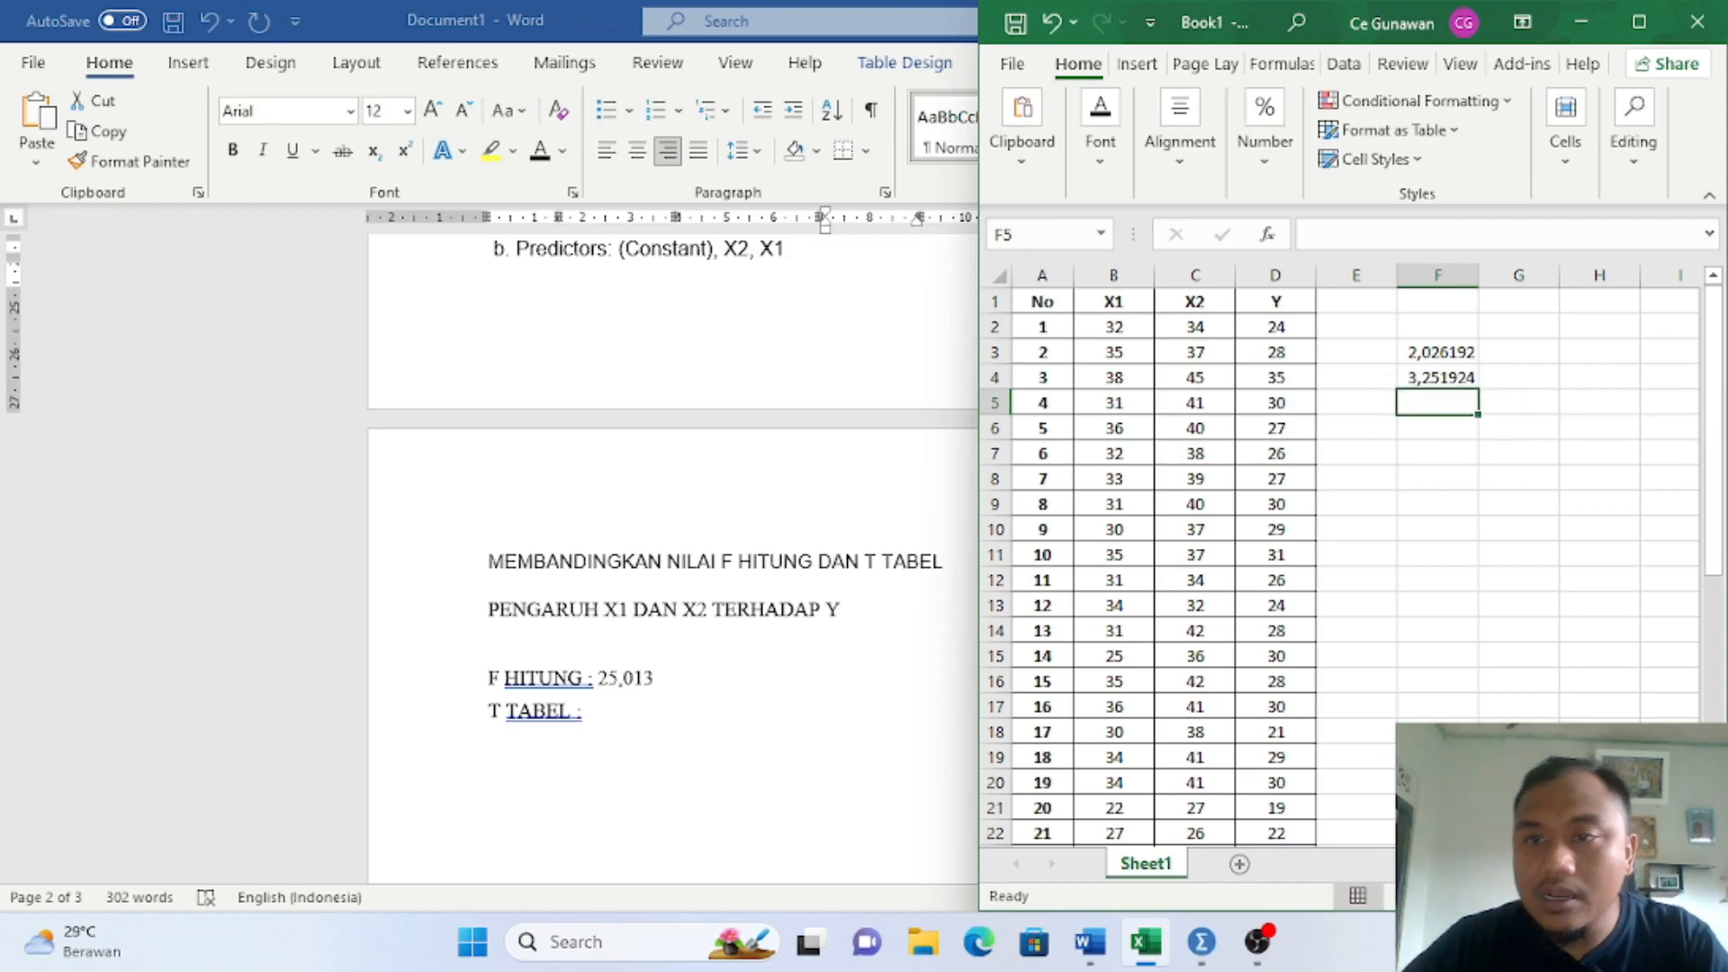
# Step: Return to the Word document and enter 3,252 as the "T TABEL" value below "F HITUNG"
pyautogui.click(601, 719)
pyautogui.click(623, 719)
pyautogui.write('3,')
pyautogui.hotkey('alt', 'Tab')
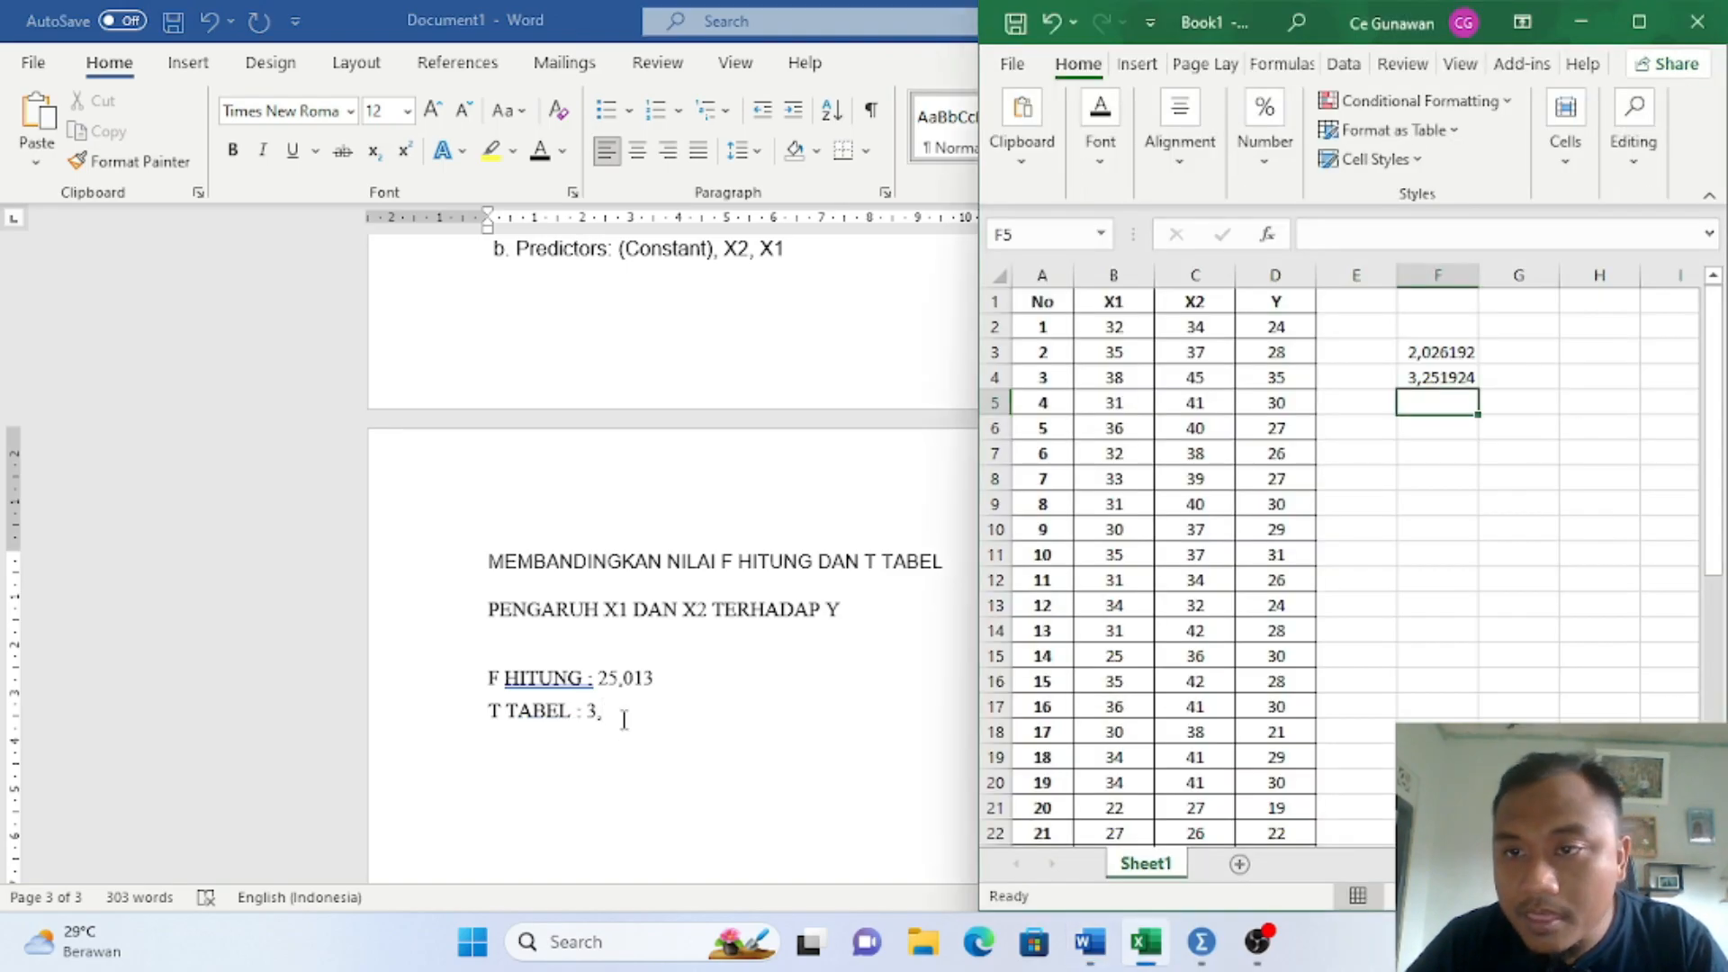
pyautogui.hotkey('alt', 'Tab')
pyautogui.write('2')
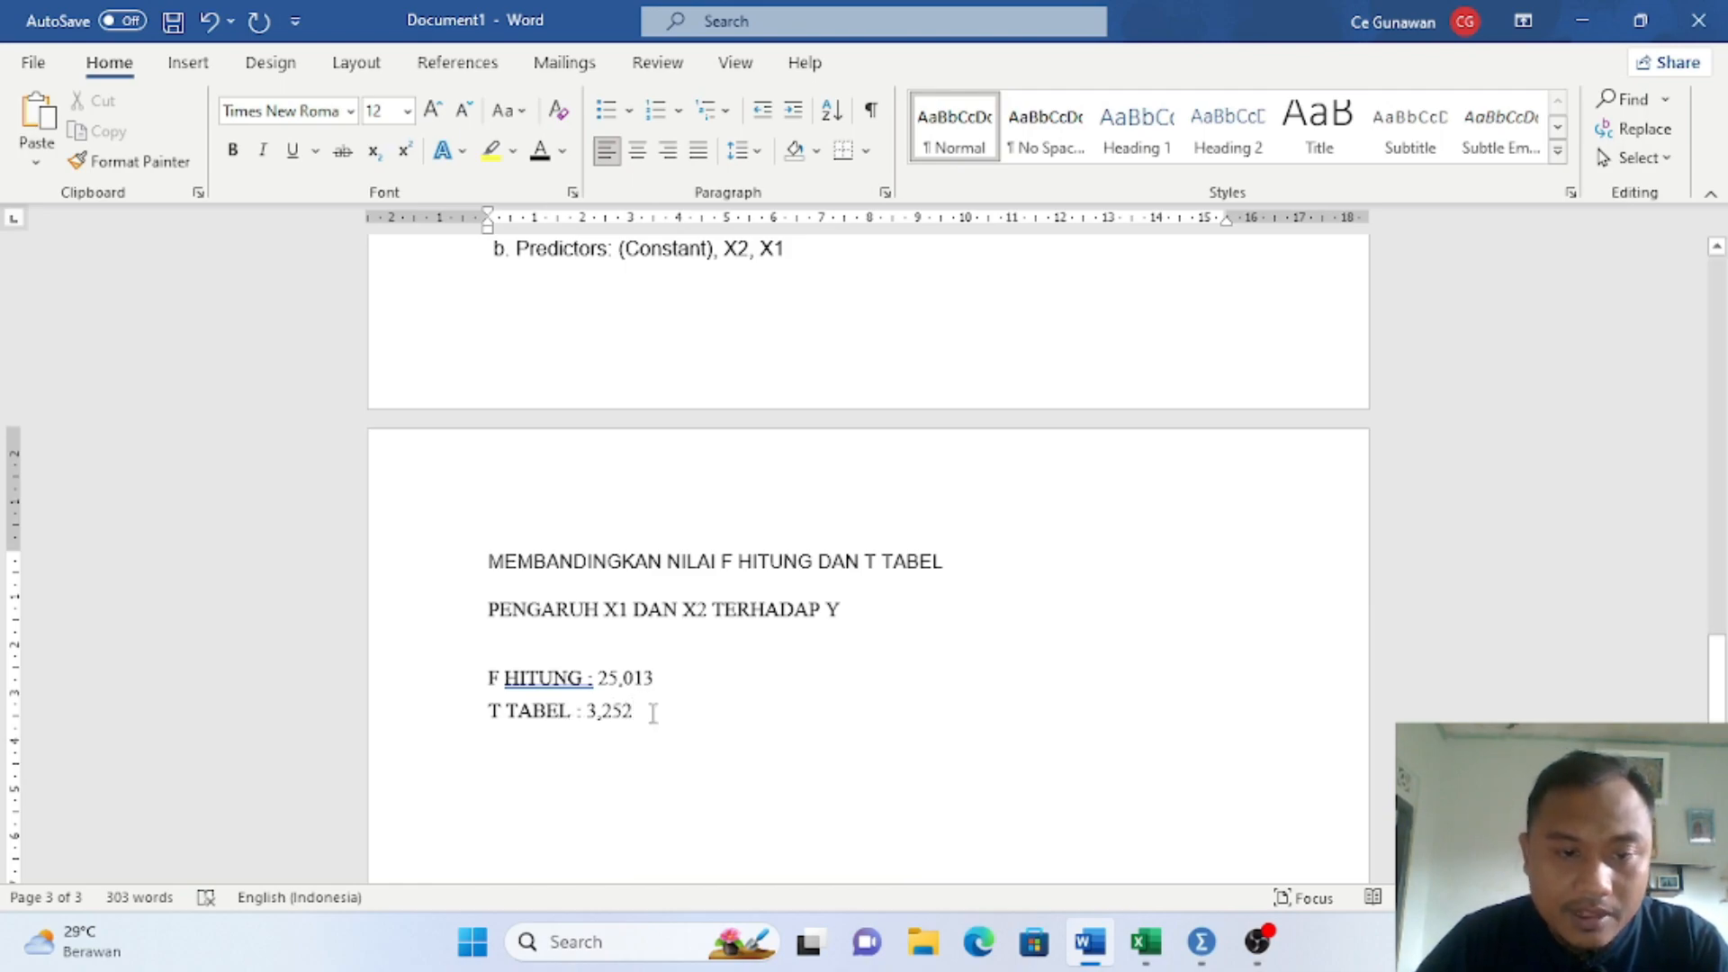
# Step: Add the comparison line "F HITUNG > F TABEL" below the two values and change the "T TABEL" label to "F TABEL"
pyautogui.scroll(-2, 652, 710)
pyautogui.press('Return')
pyautogui.press('Return')
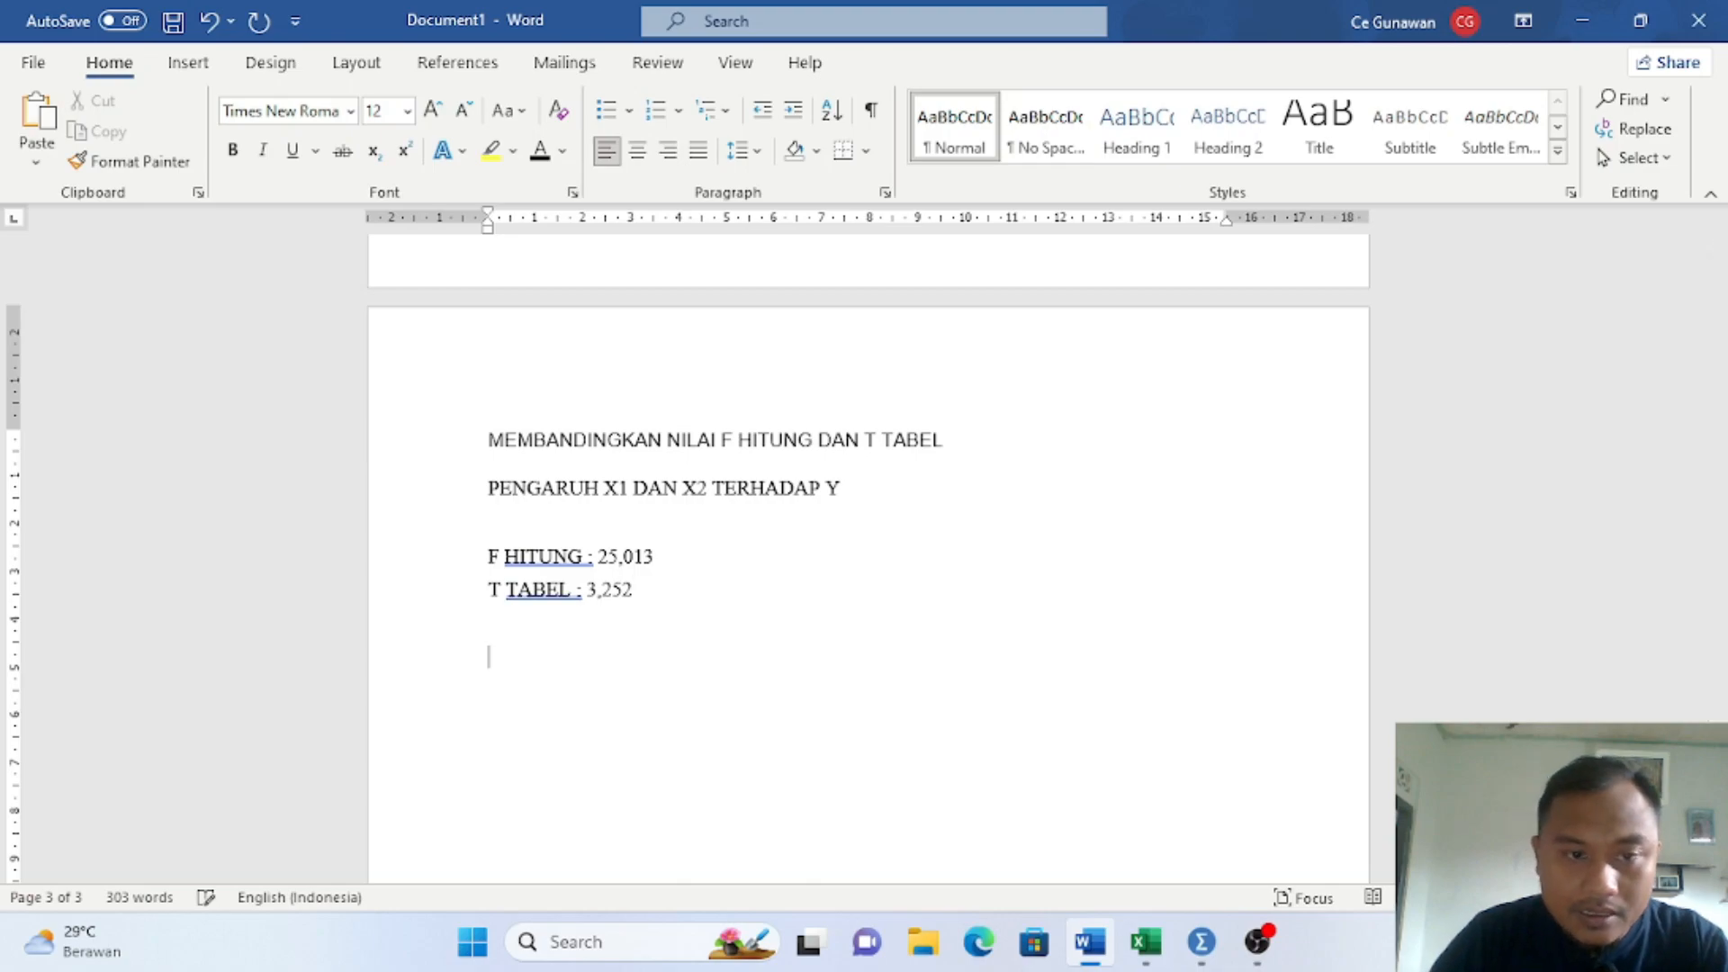
pyautogui.write('F HIT')
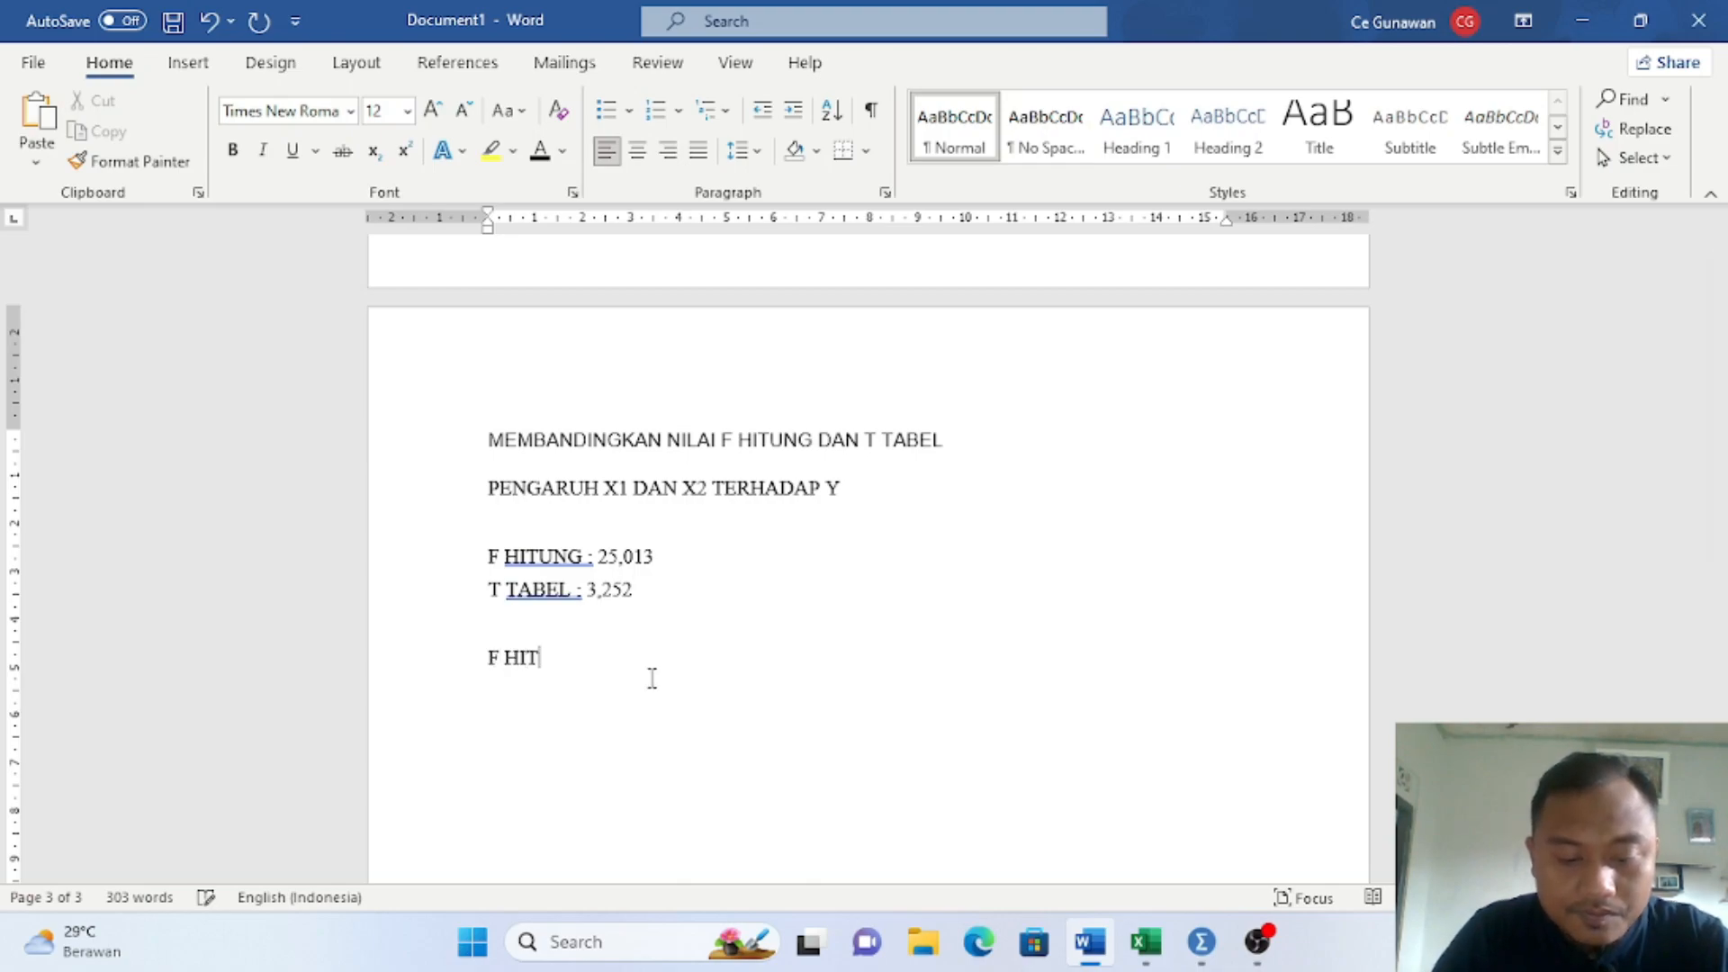
pyautogui.write('UNG >')
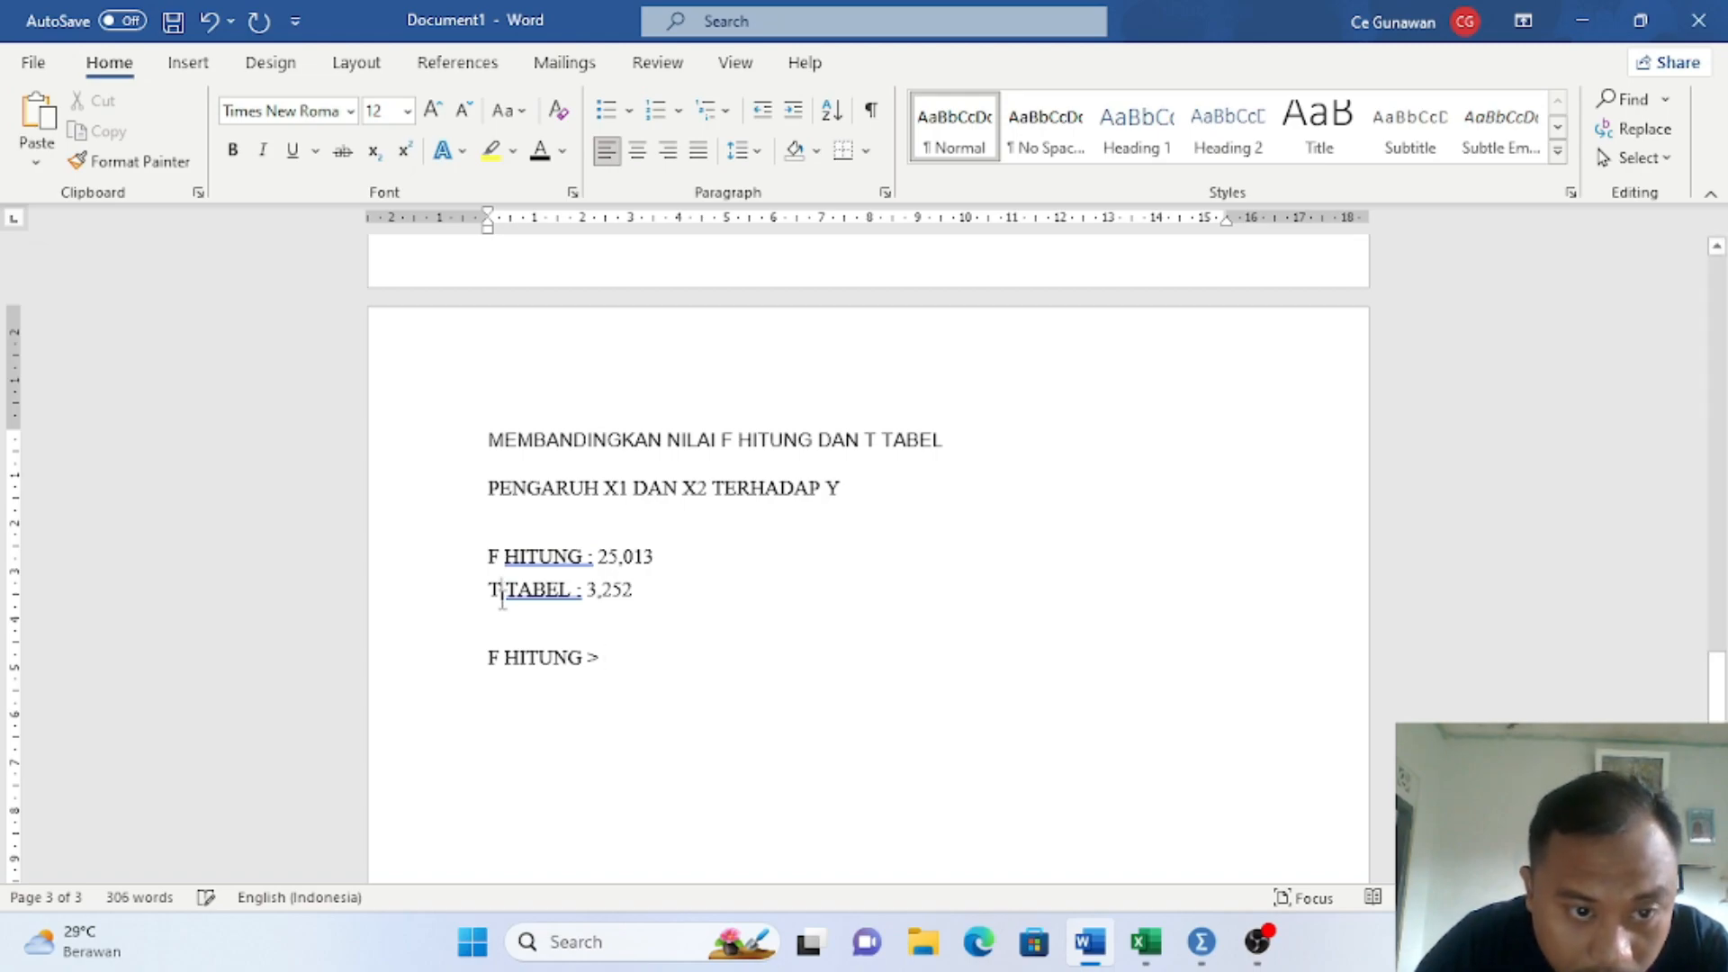
pyautogui.press('BackSpace')
pyautogui.write('F')
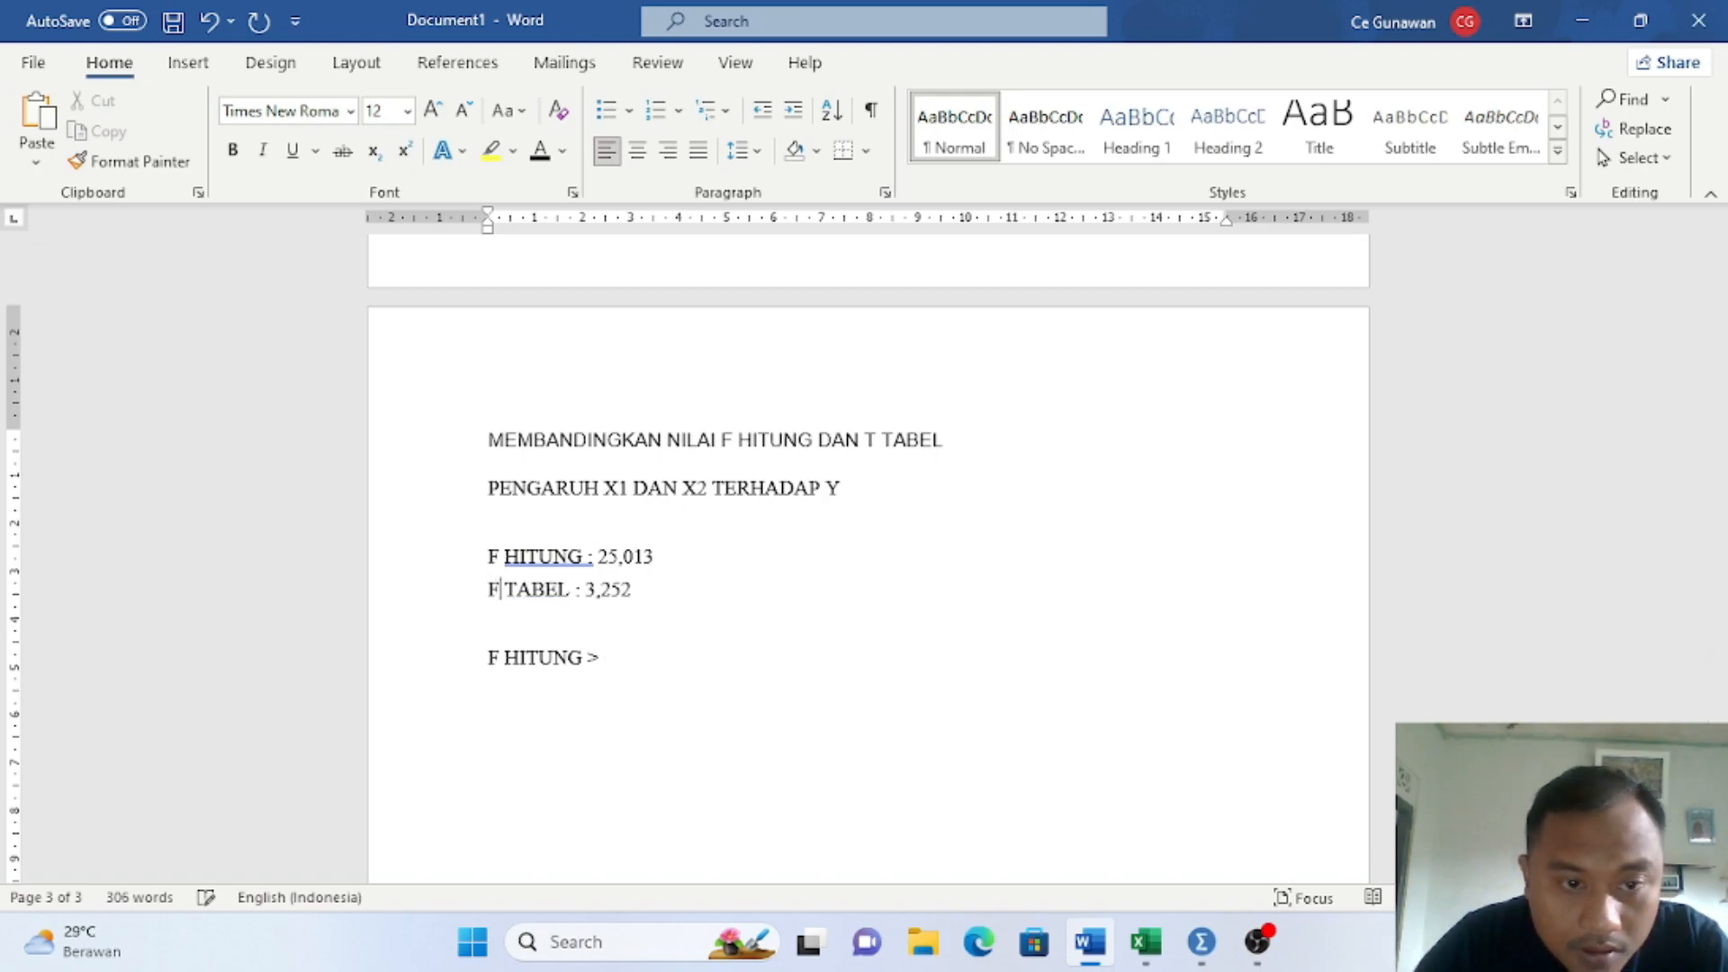
pyautogui.click(675, 675)
pyautogui.click(670, 663)
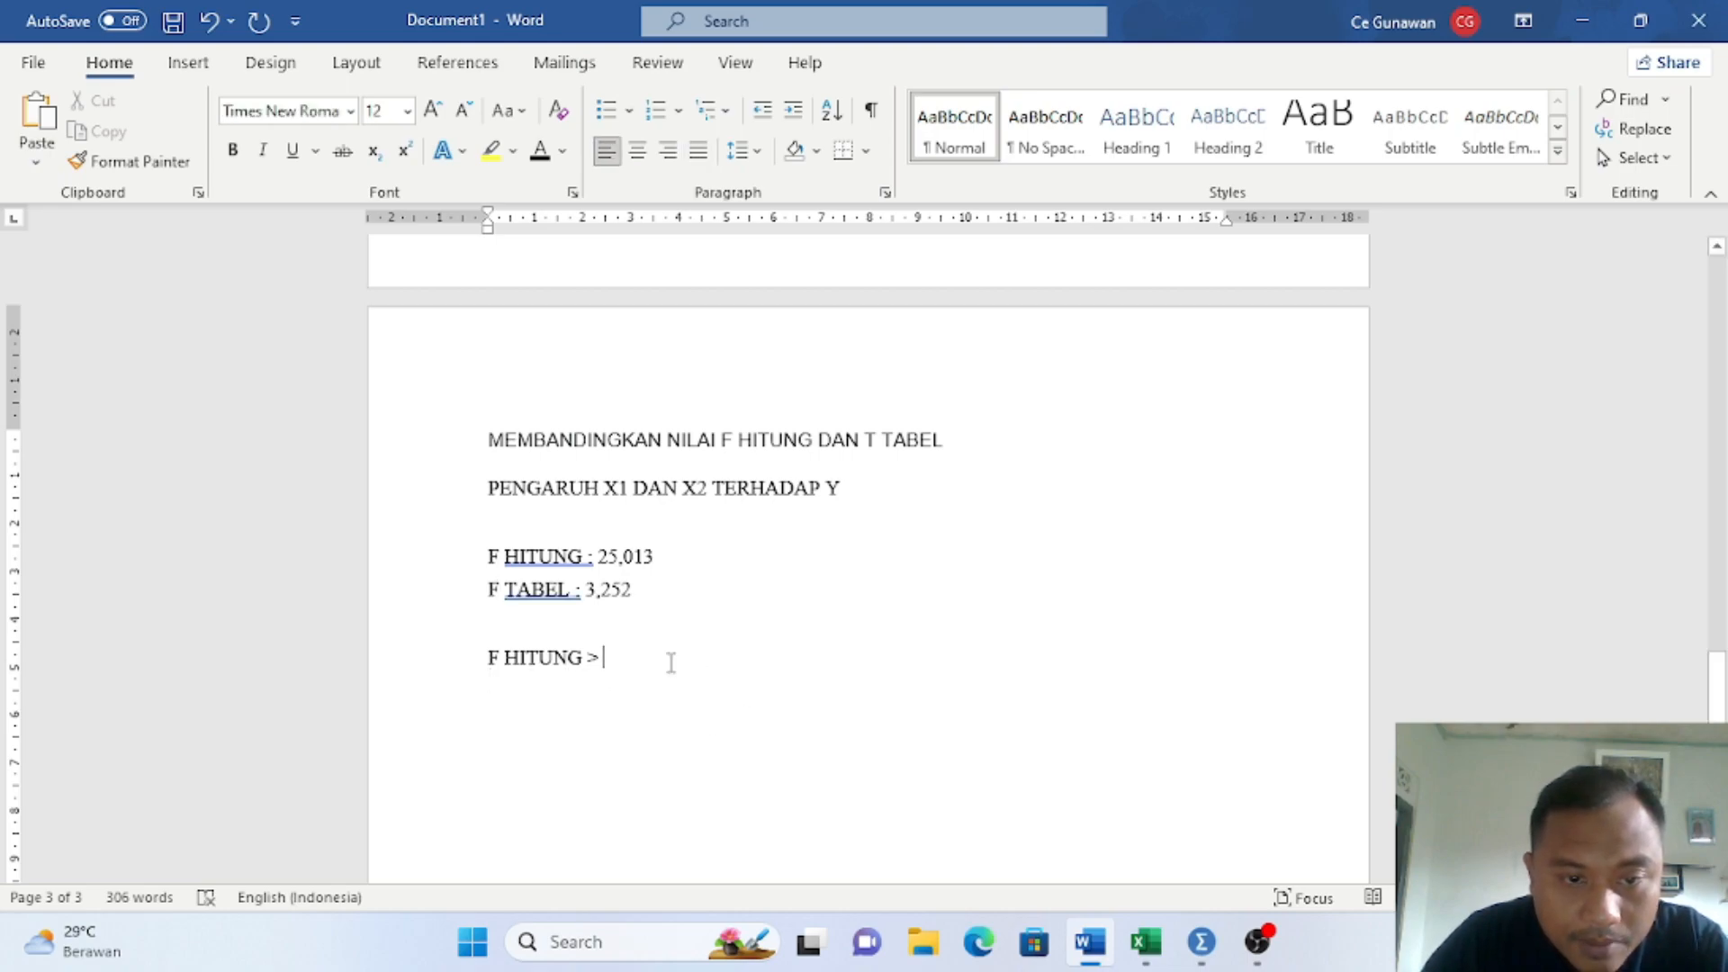
pyautogui.write('F TABEL')
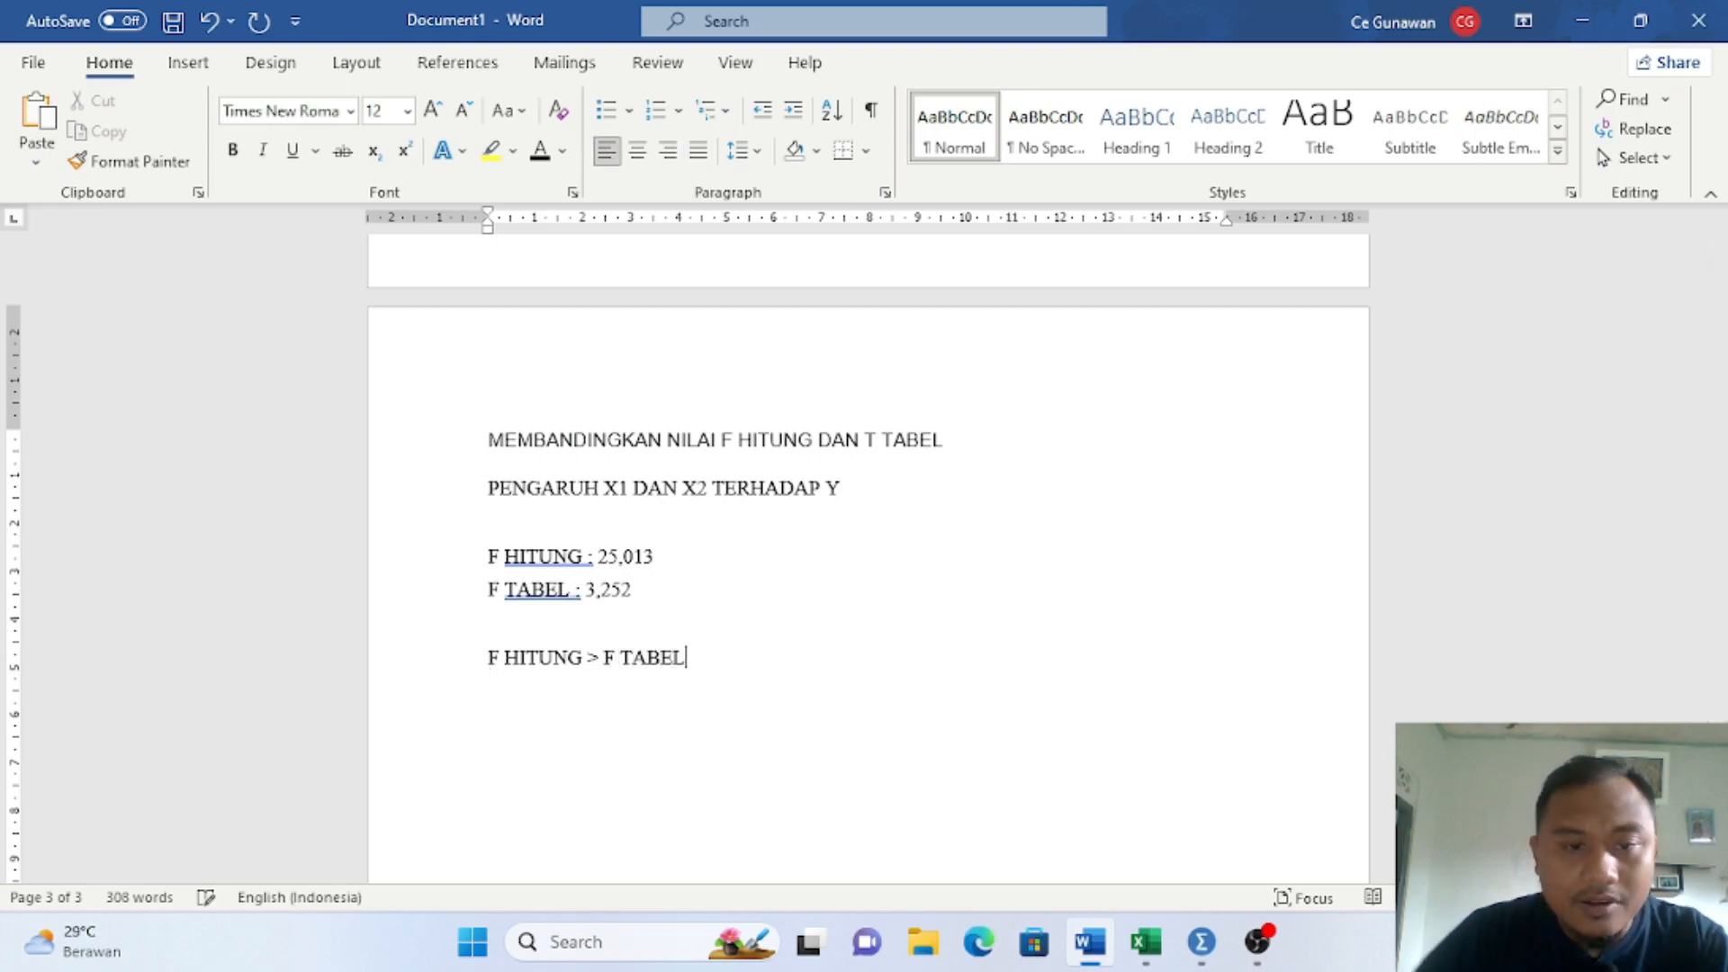
# Step: Copy the two decision rules under "Ketentuannya" in the t-test section and paste them below the heading "MEMBANDINGKAN NILAI F HITUNG DAN T TABEL"
pyautogui.scroll(10, 711, 542)
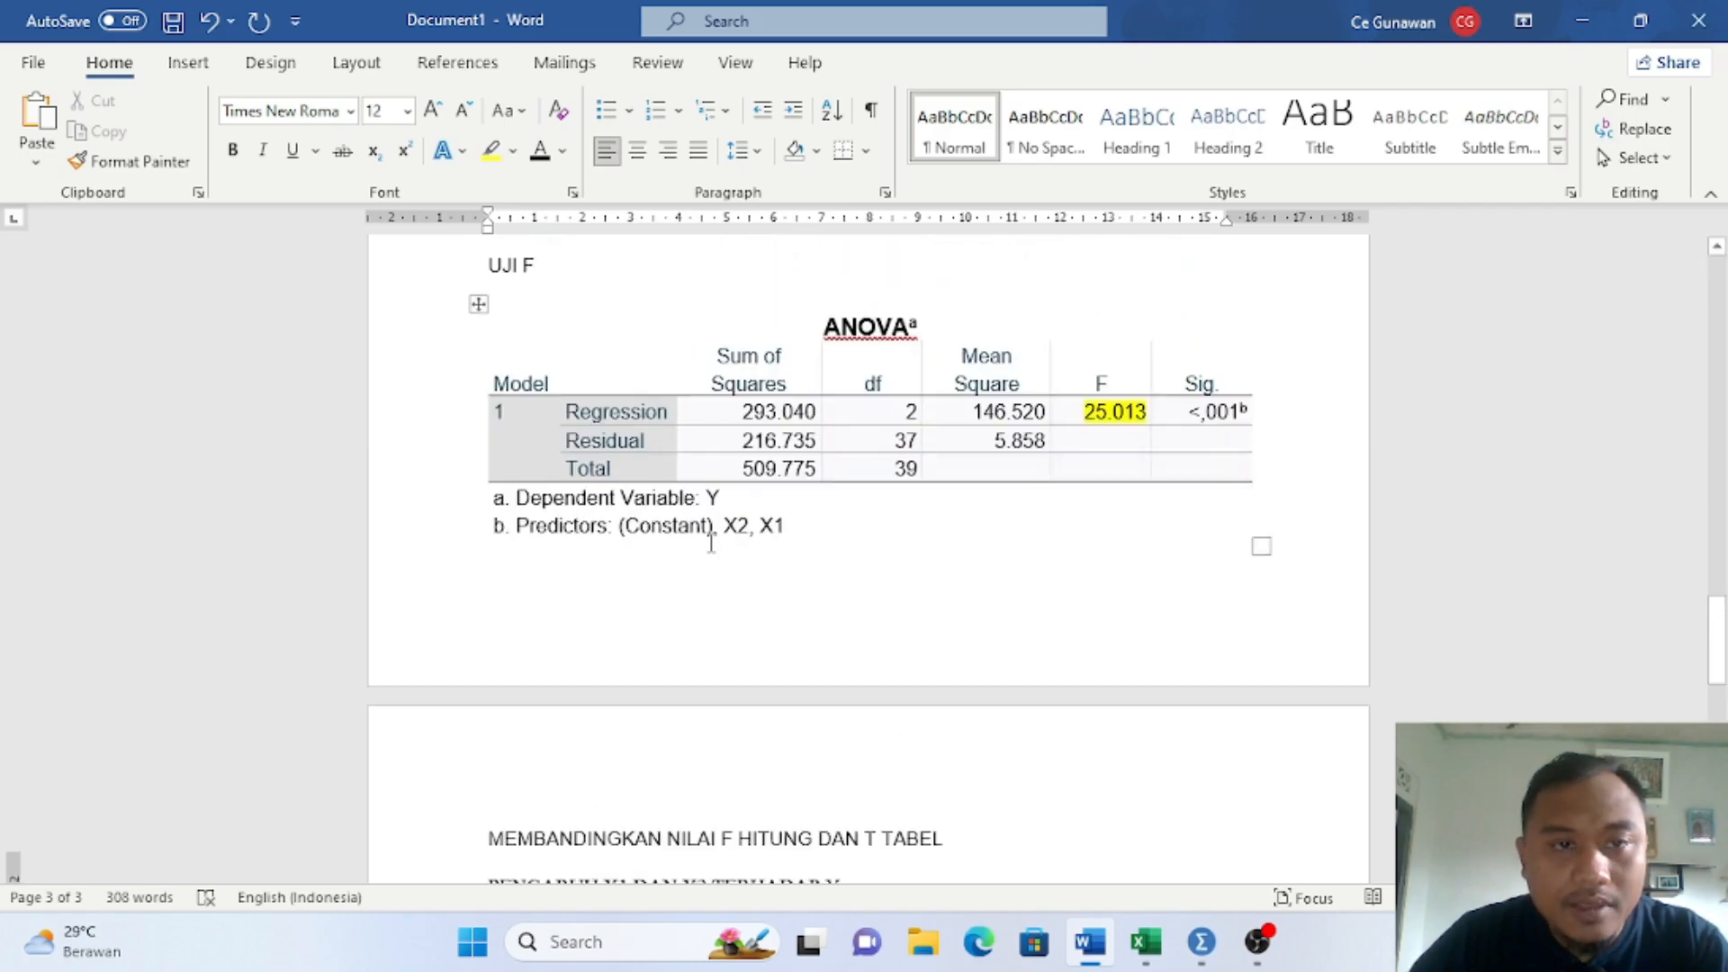
pyautogui.scroll(6, 711, 543)
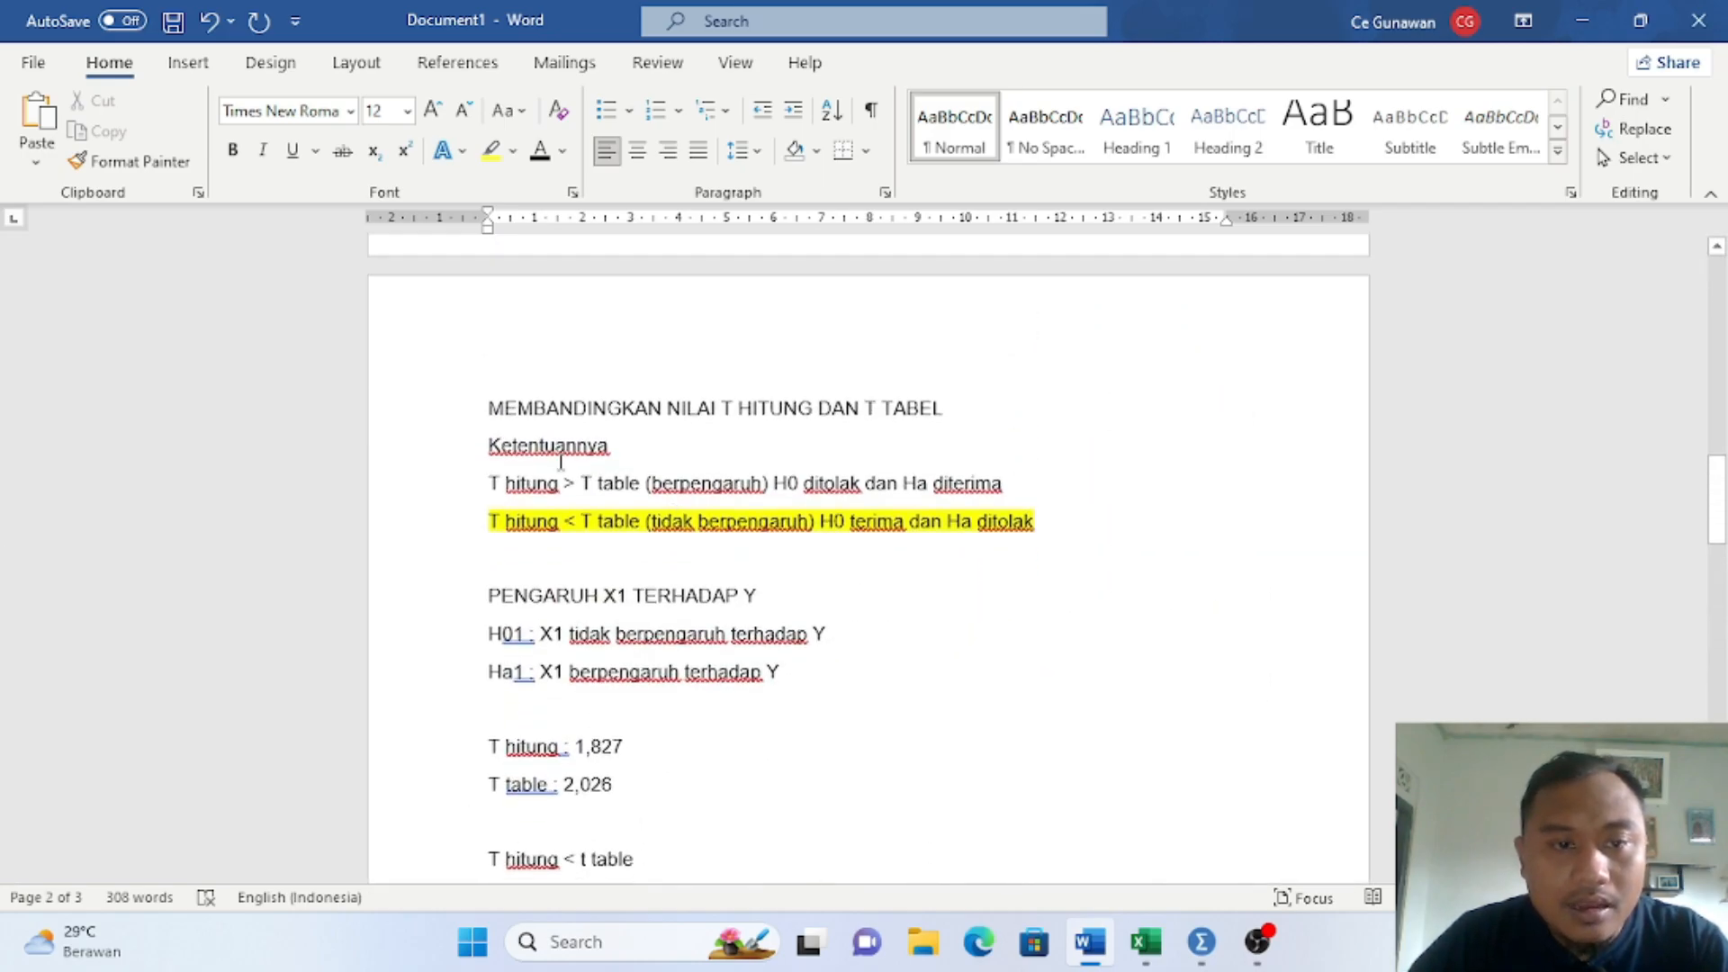
pyautogui.scroll(3, 544, 451)
pyautogui.scroll(-4, 545, 450)
pyautogui.scroll(4, 542, 449)
pyautogui.scroll(-3, 545, 453)
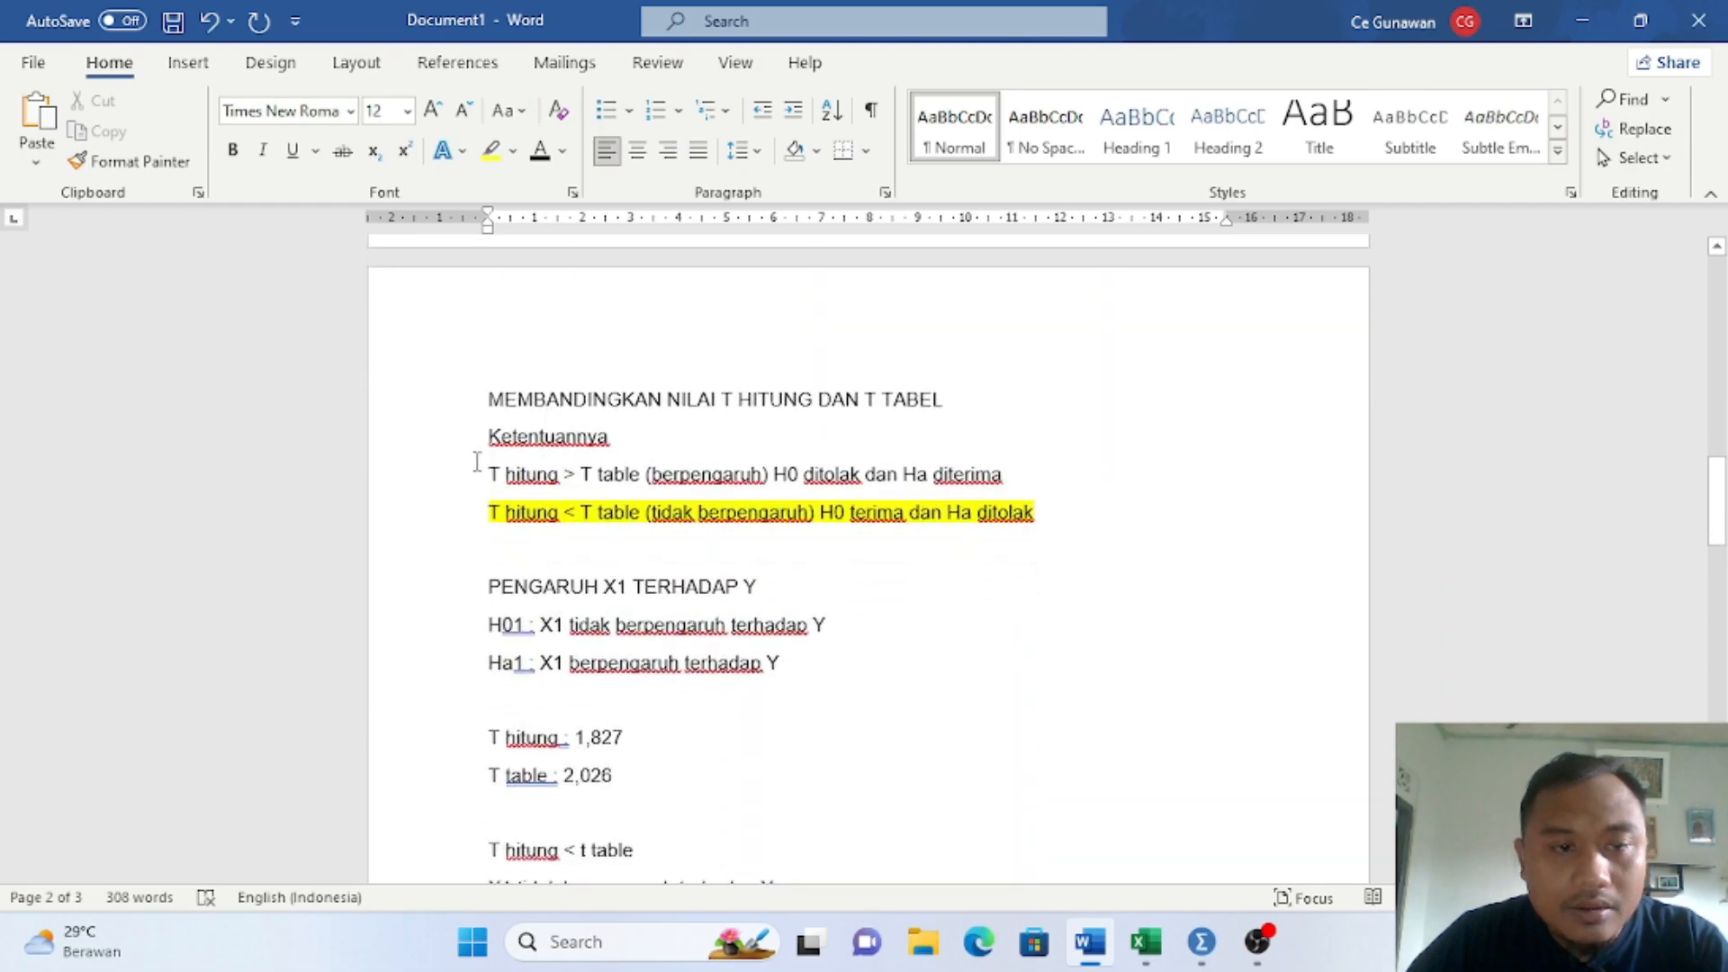
pyautogui.moveTo(489, 475); pyautogui.dragTo(1011, 520)
pyautogui.hotkey('ctrl', 'c')
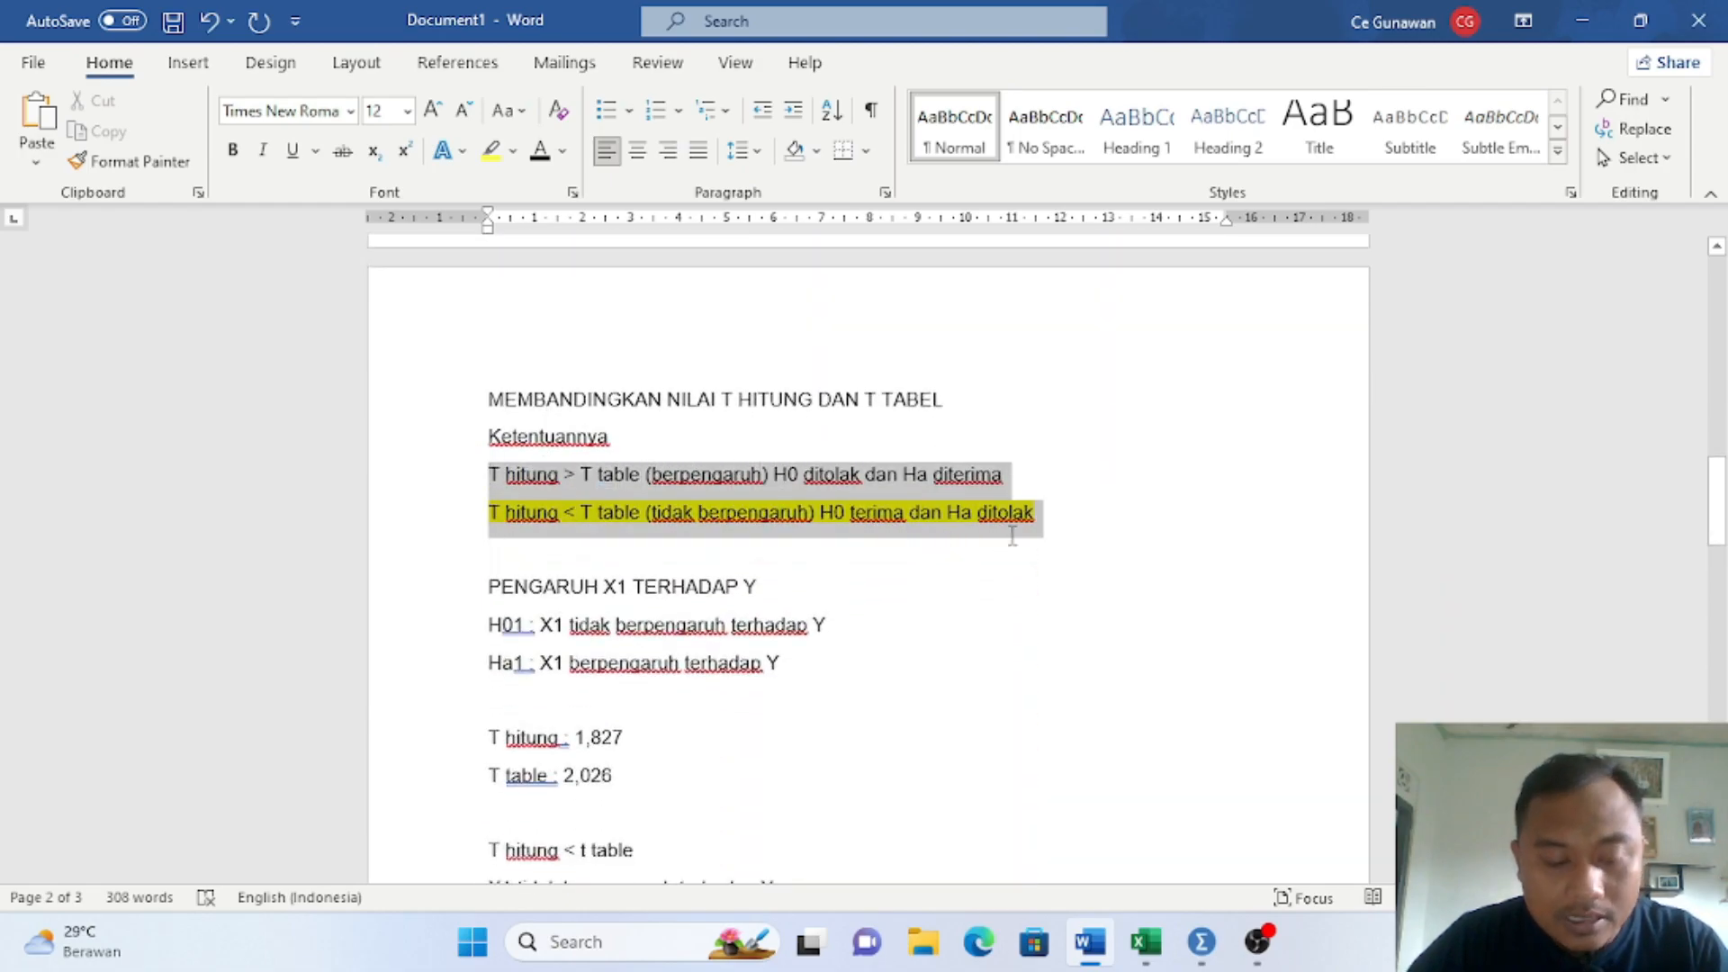
pyautogui.scroll(-3, 834, 630)
pyautogui.scroll(-10, 834, 630)
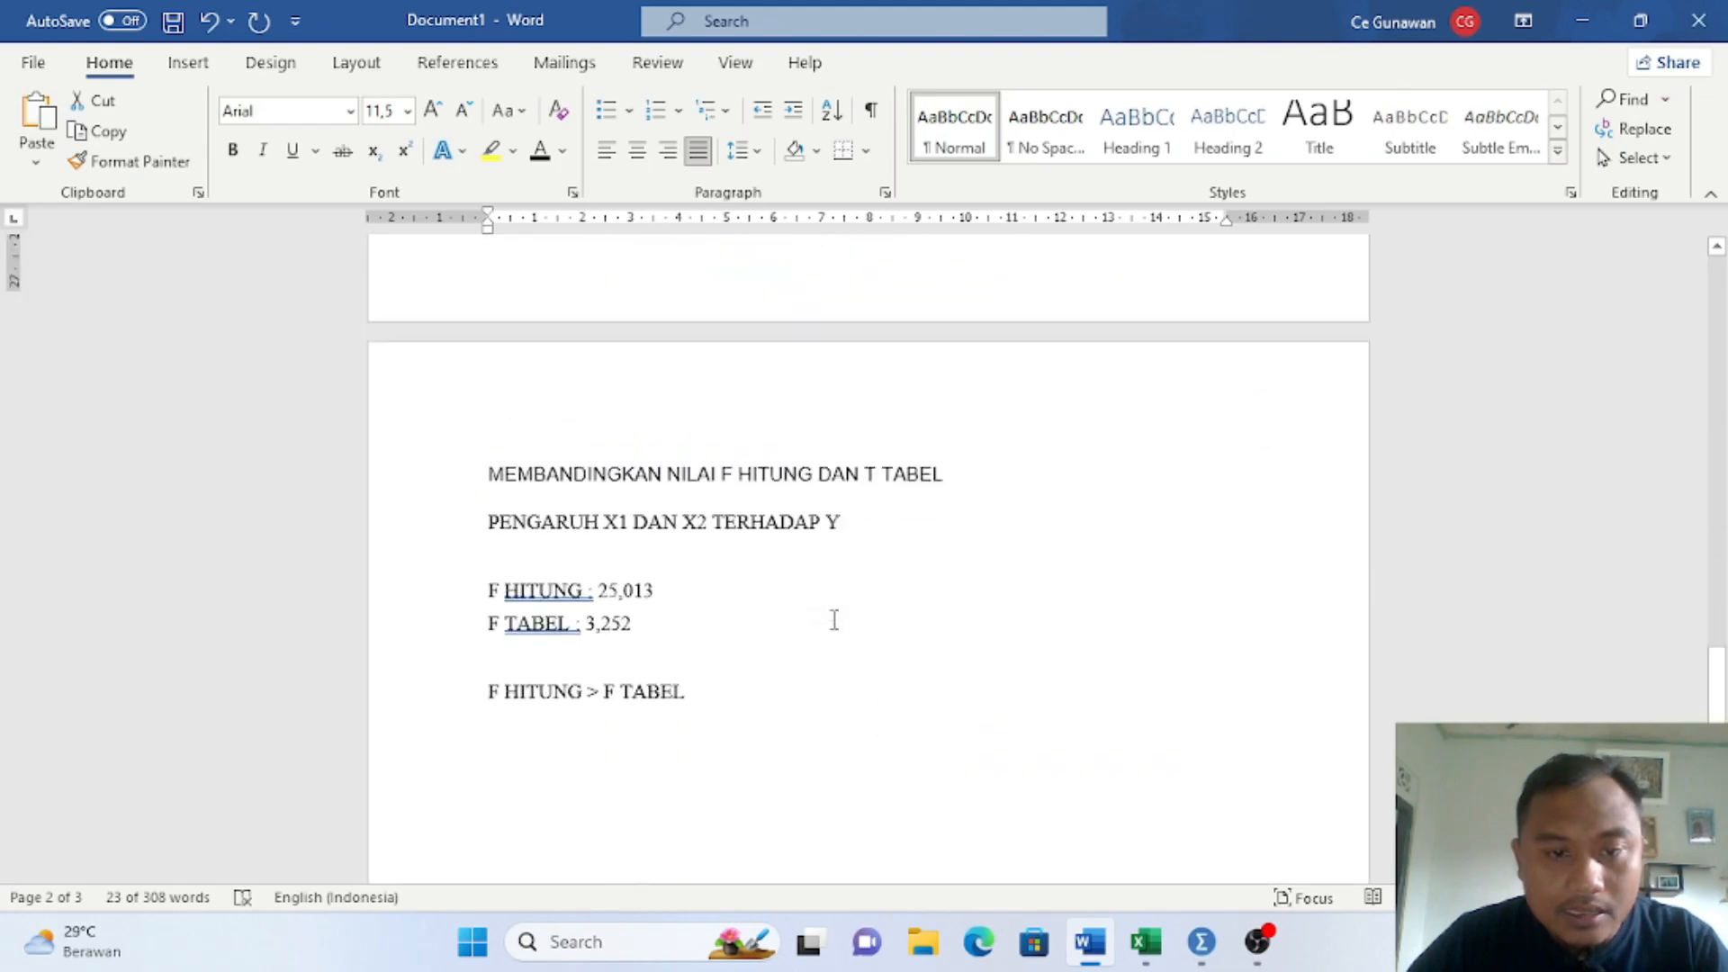
pyautogui.click(978, 443)
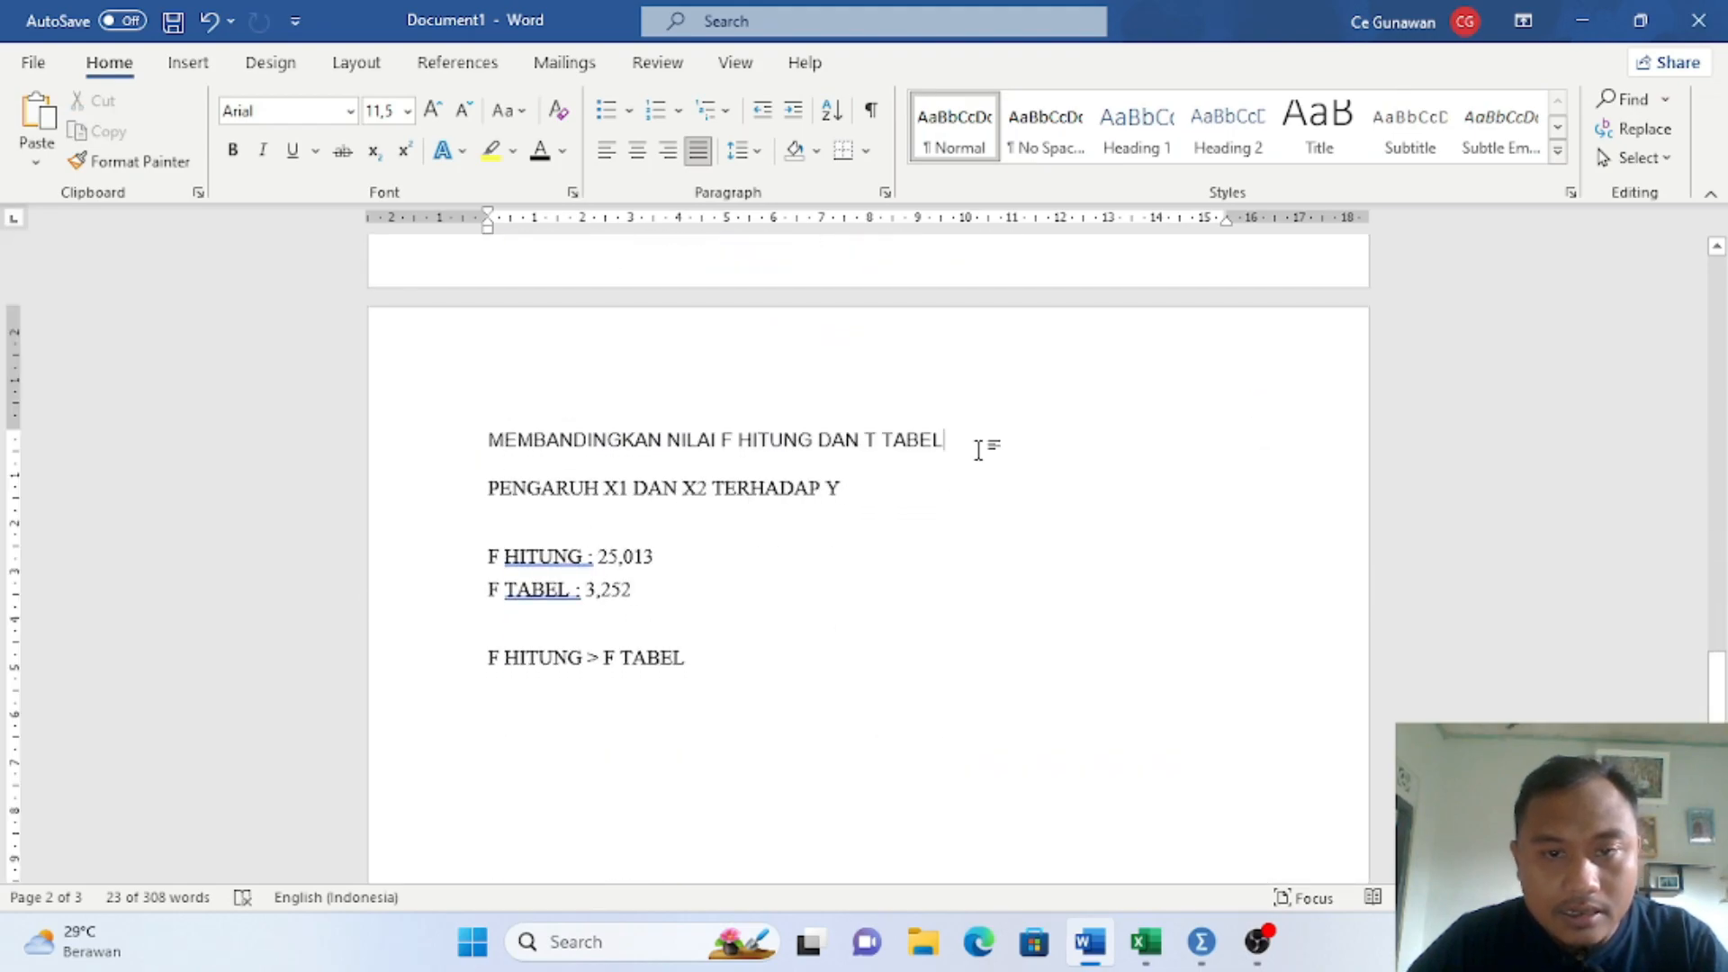
pyautogui.press('Return')
pyautogui.hotkey('ctrl', 'v')
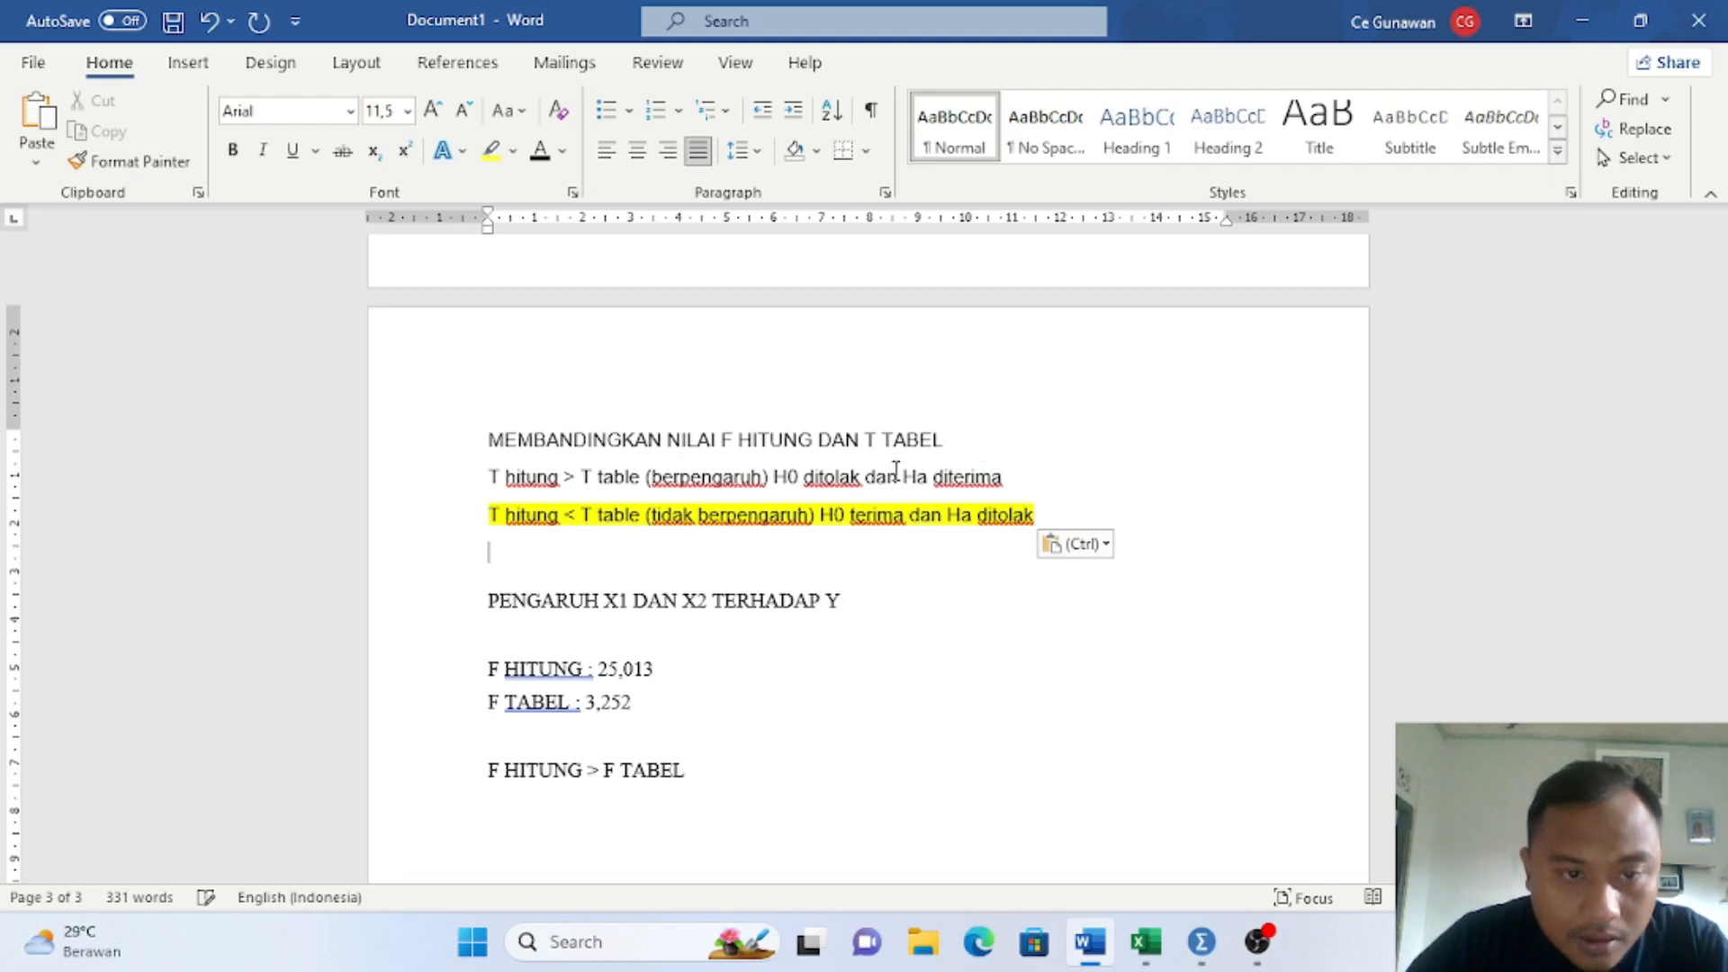
# Step: Change the pasted rules to refer to F instead of T, reading "F hitung > f table" and "F hitung < F table"
pyautogui.click(499, 477)
pyautogui.press('BackSpace')
pyautogui.write('F')
pyautogui.click(499, 515)
pyautogui.press('BackSpace')
pyautogui.write('F')
pyautogui.hotkey('shift', 'Right')
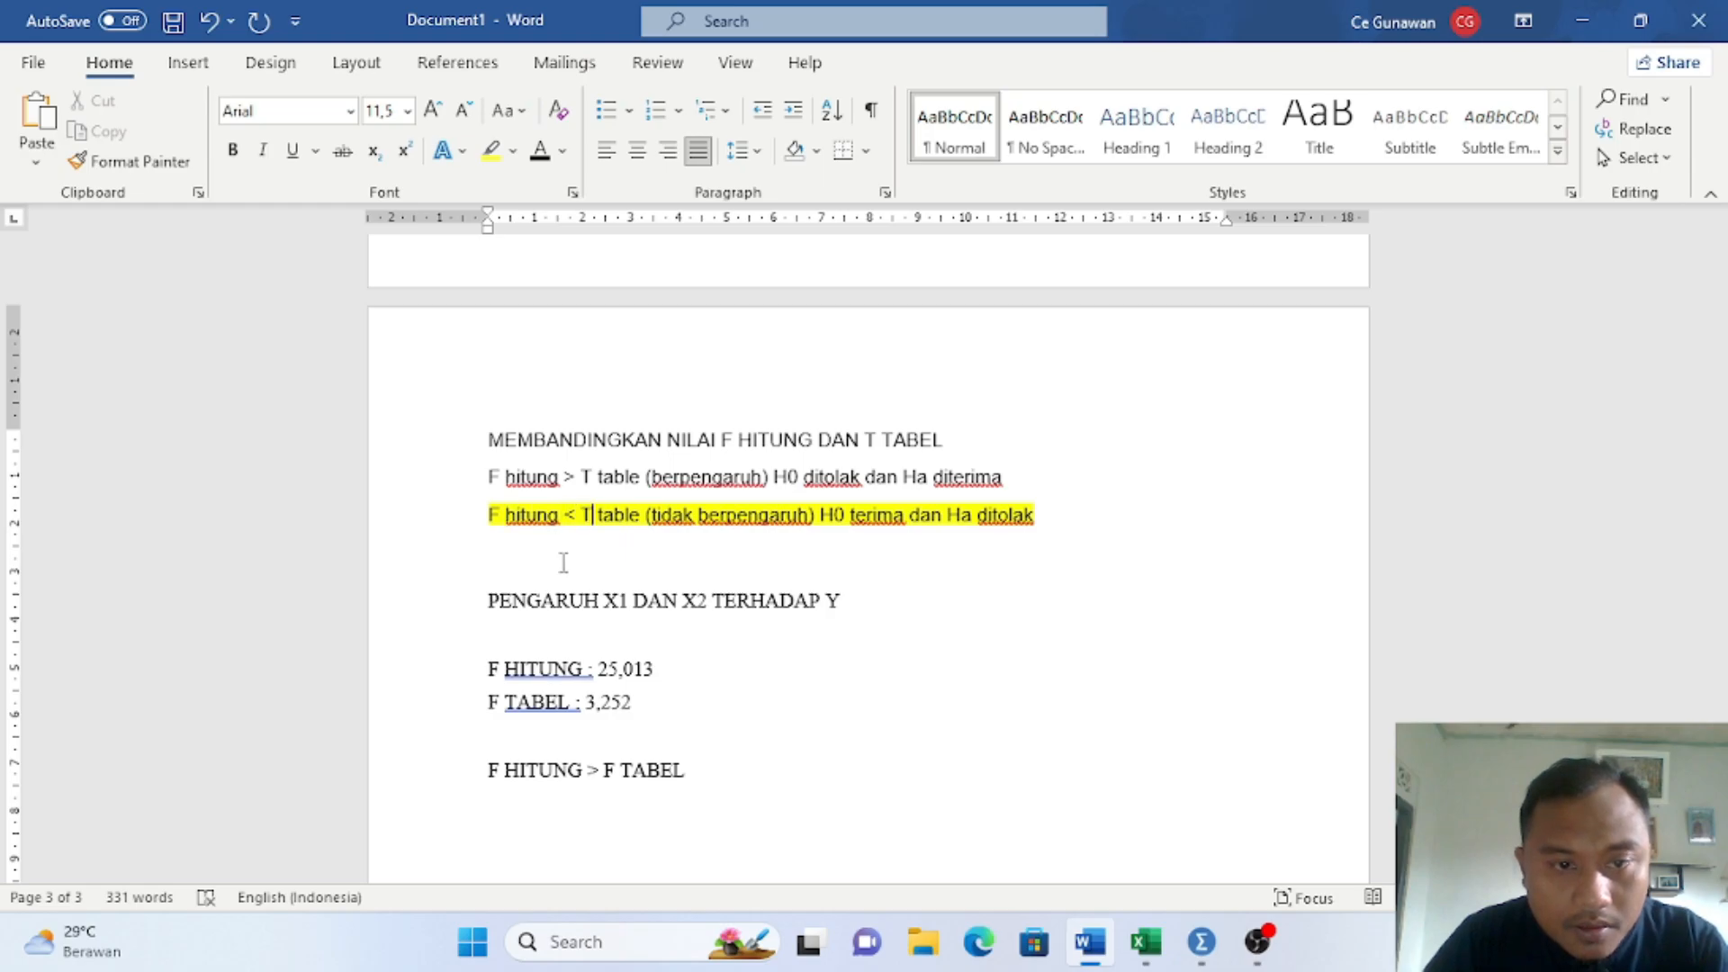
pyautogui.write('F')
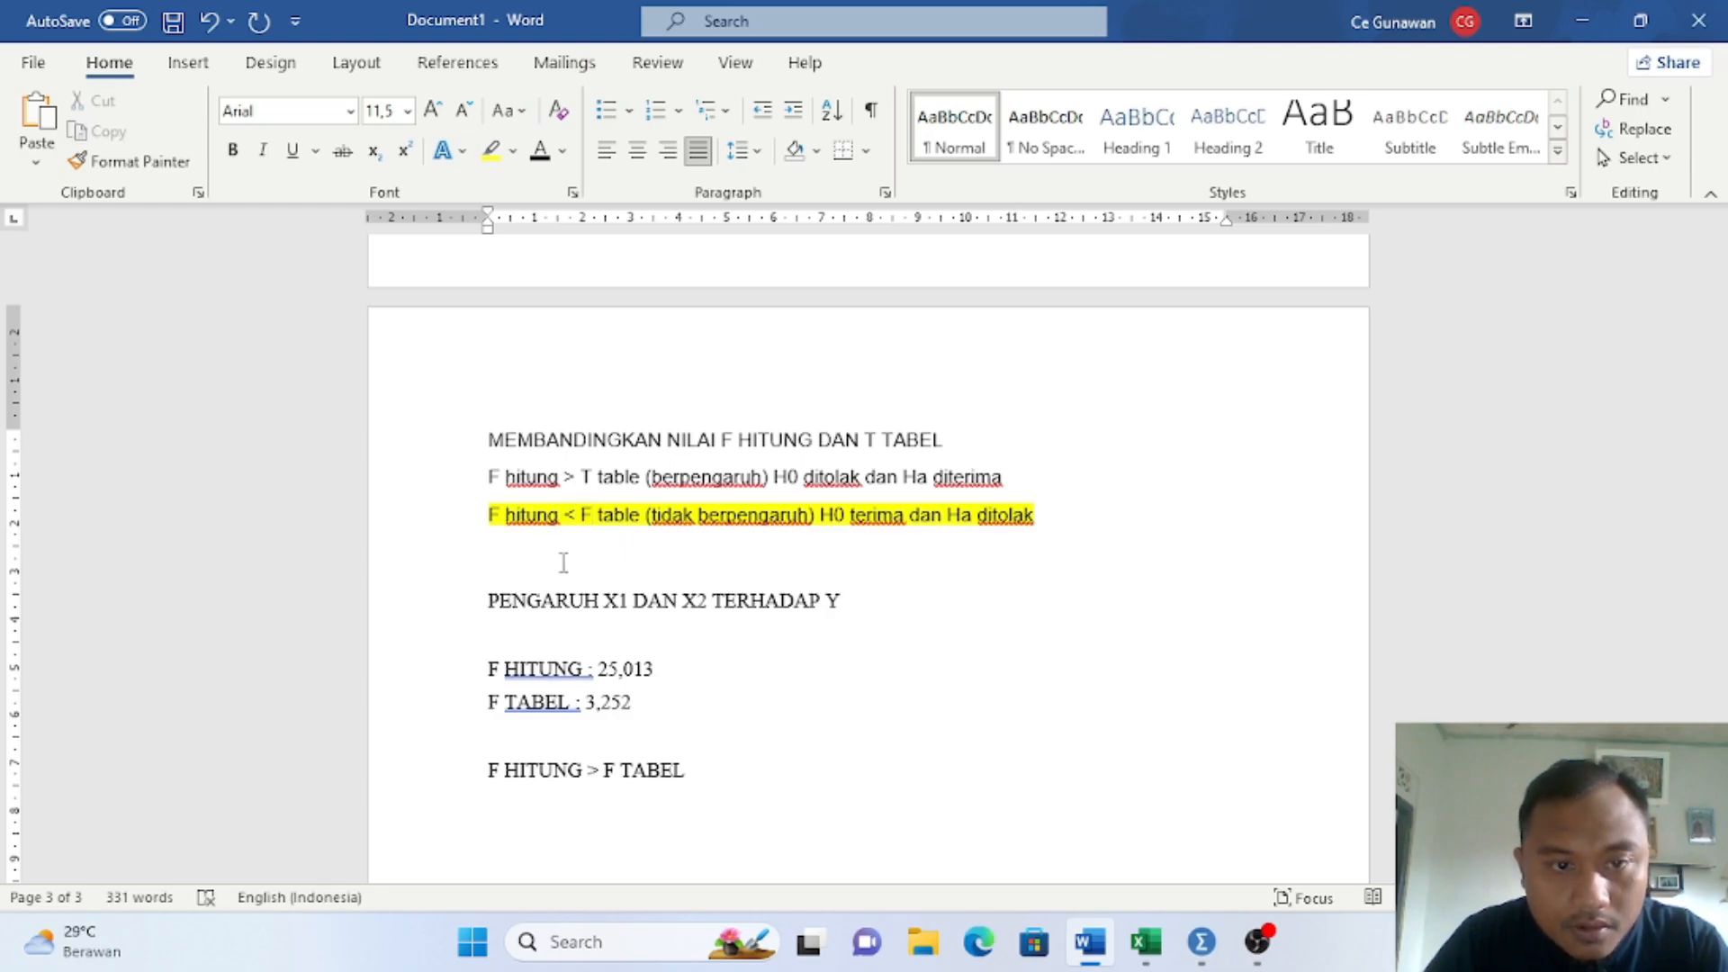
pyautogui.hotkey('shift', 'Left')
pyautogui.write('f')
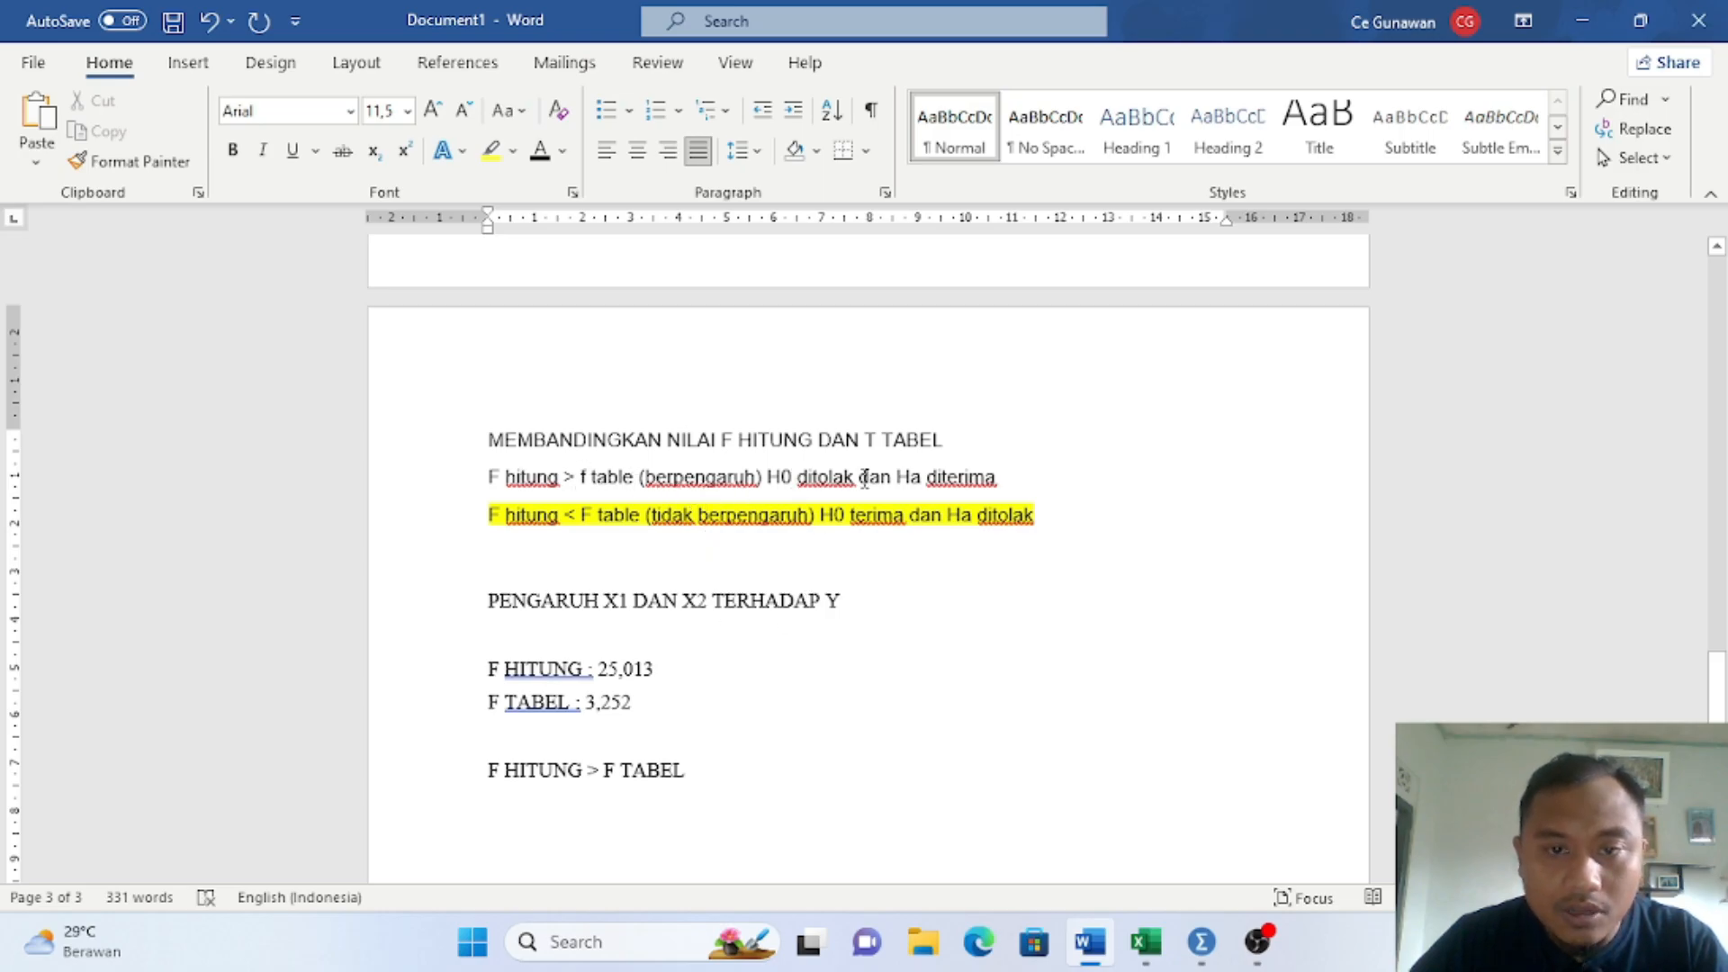
# Step: Add the conclusion "X1 DAN X2 BERPENGARUH TERHADAP Y" below the line "F HITUNG > F TABEL"
pyautogui.scroll(-4, 686, 573)
pyautogui.click(734, 517)
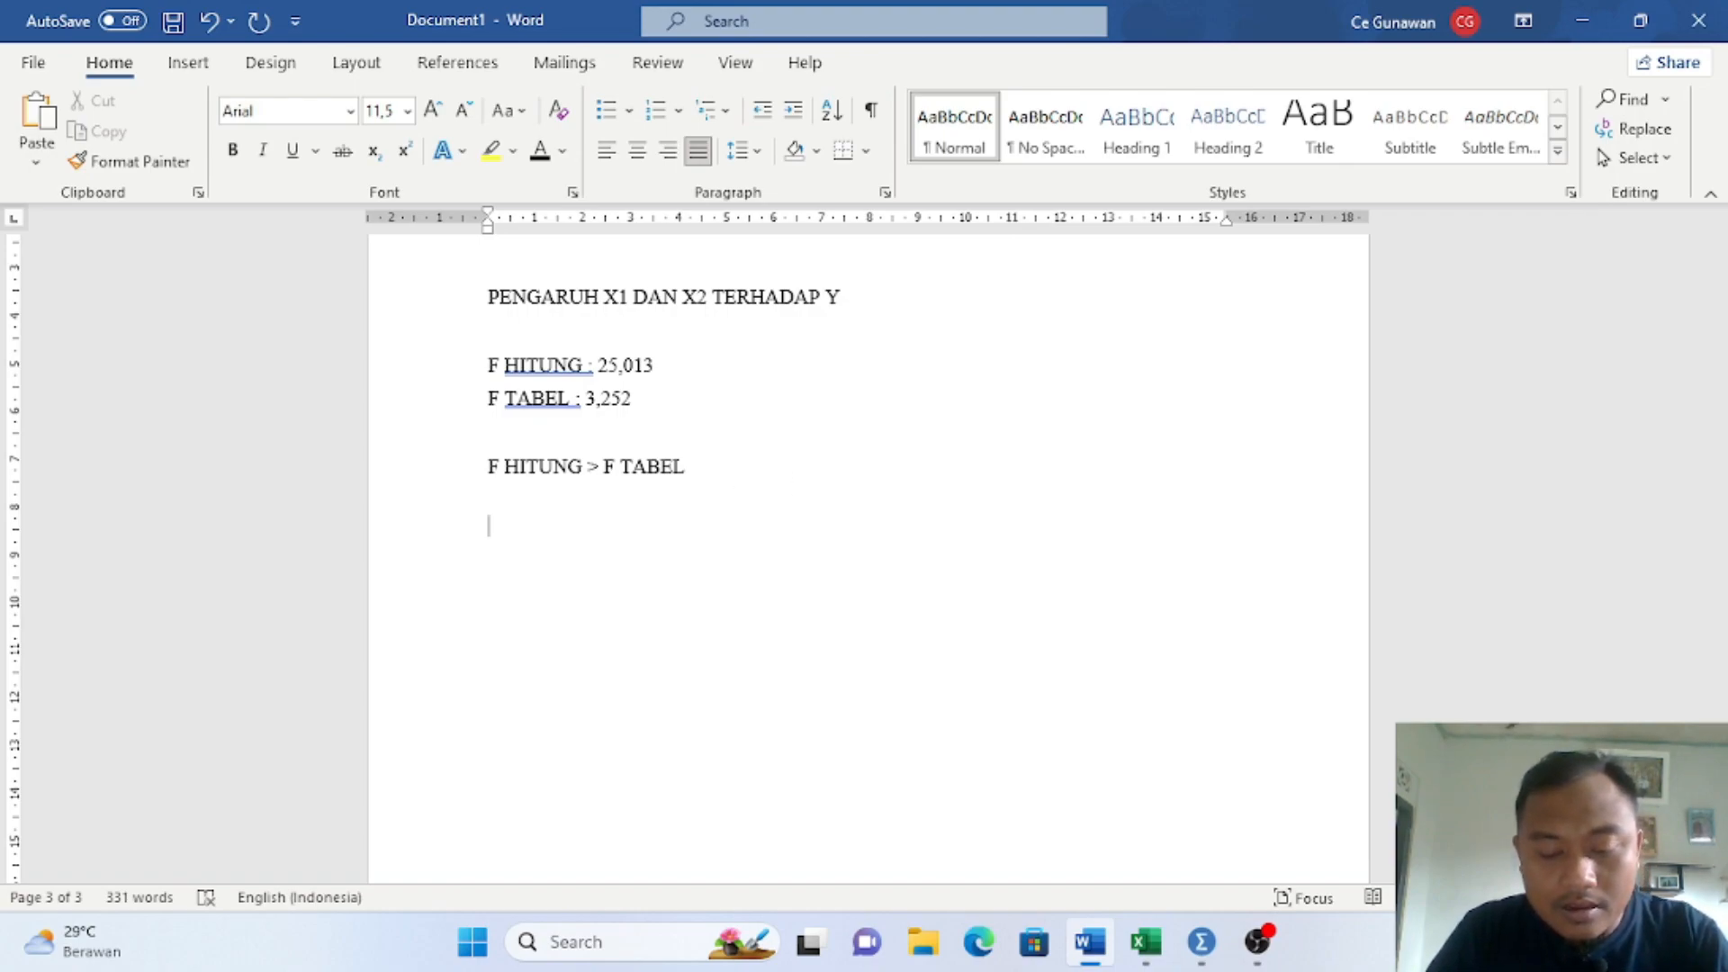
pyautogui.write('X1 DAN X2 BERPENG')
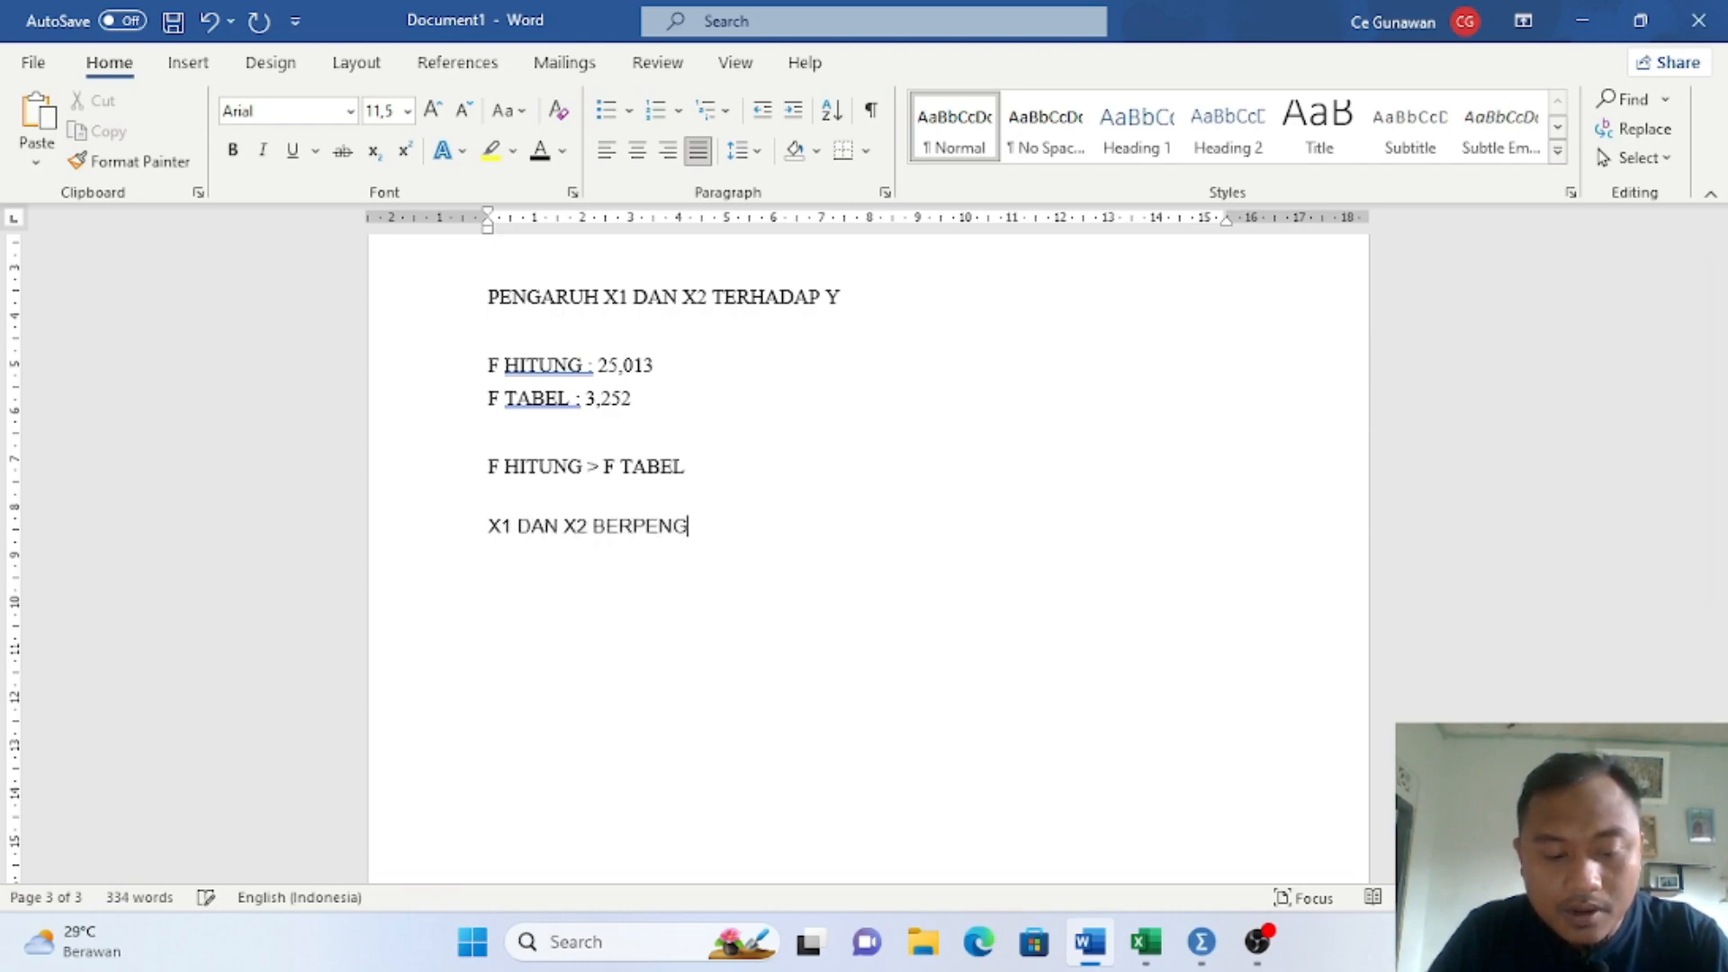
pyautogui.write('ARUH TERHA')
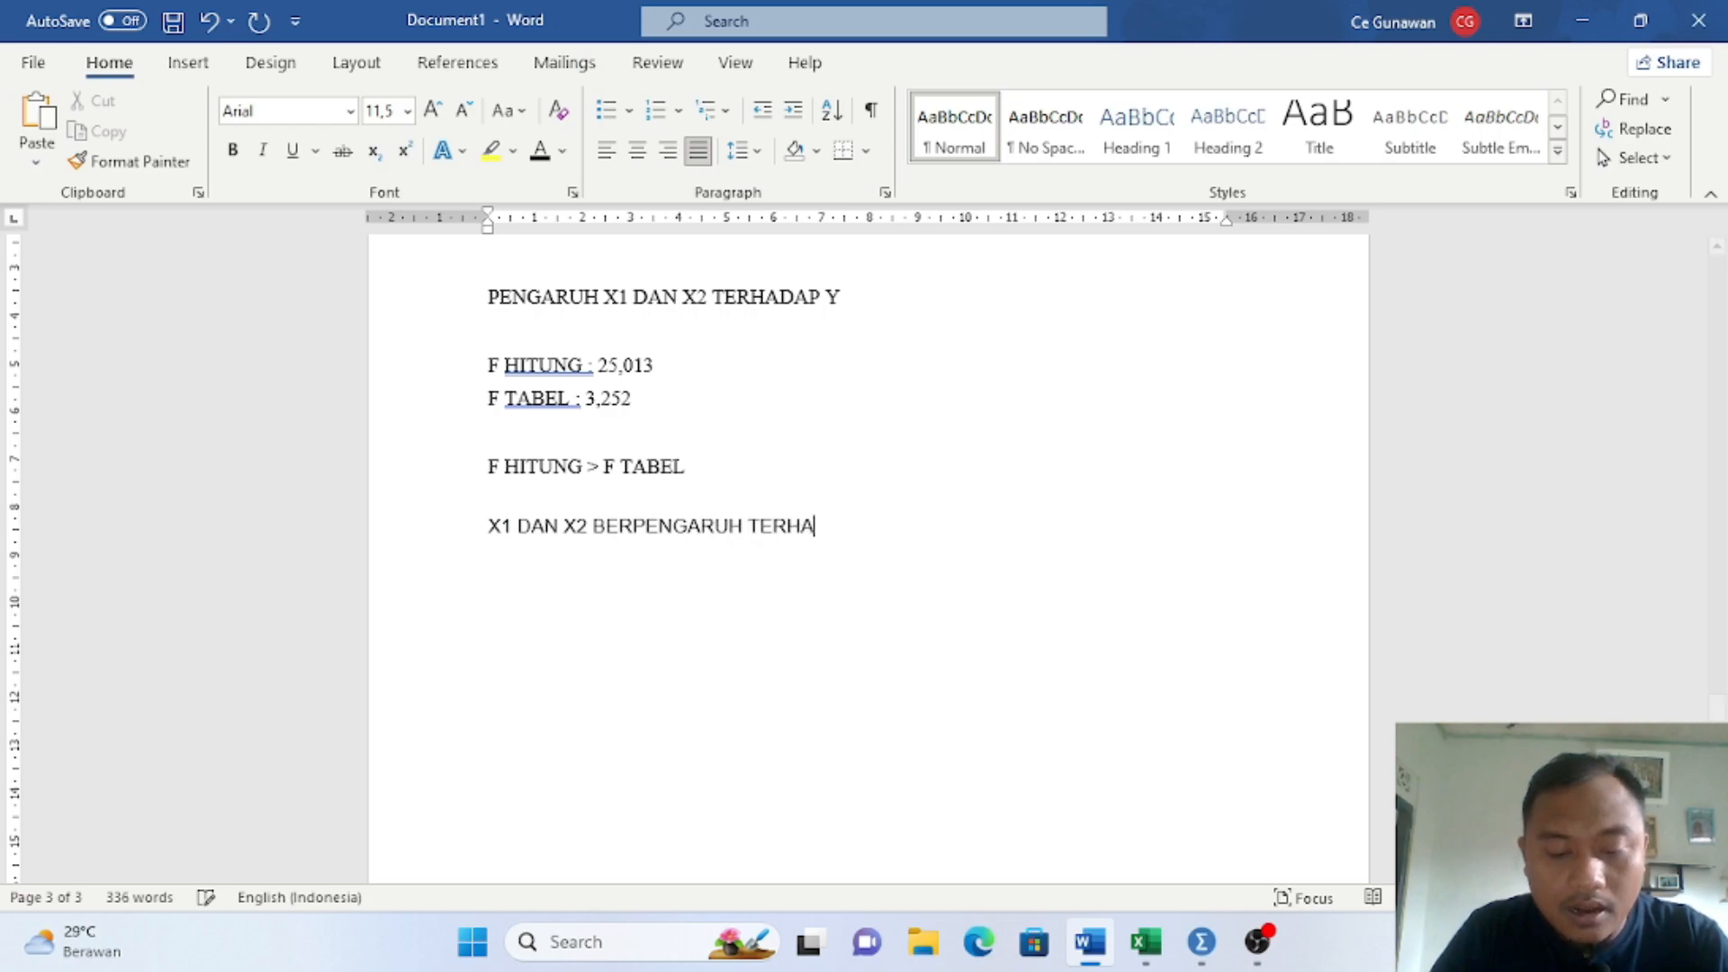
pyautogui.write('DAP y')
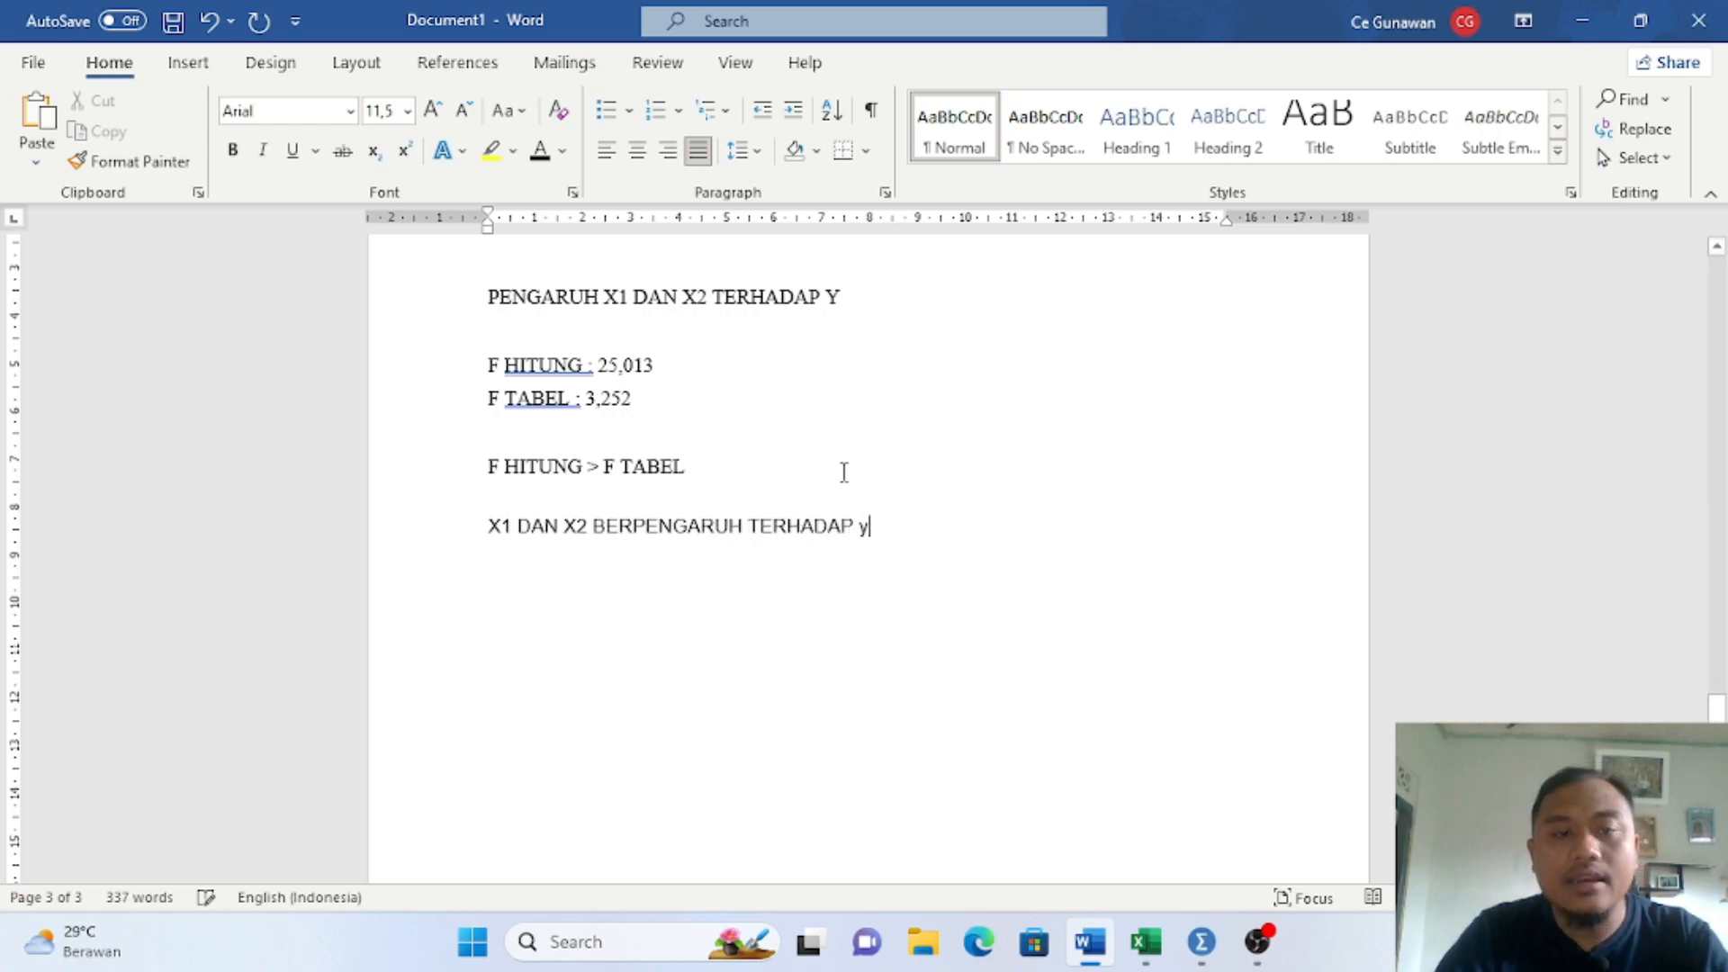
pyautogui.press('BackSpace')
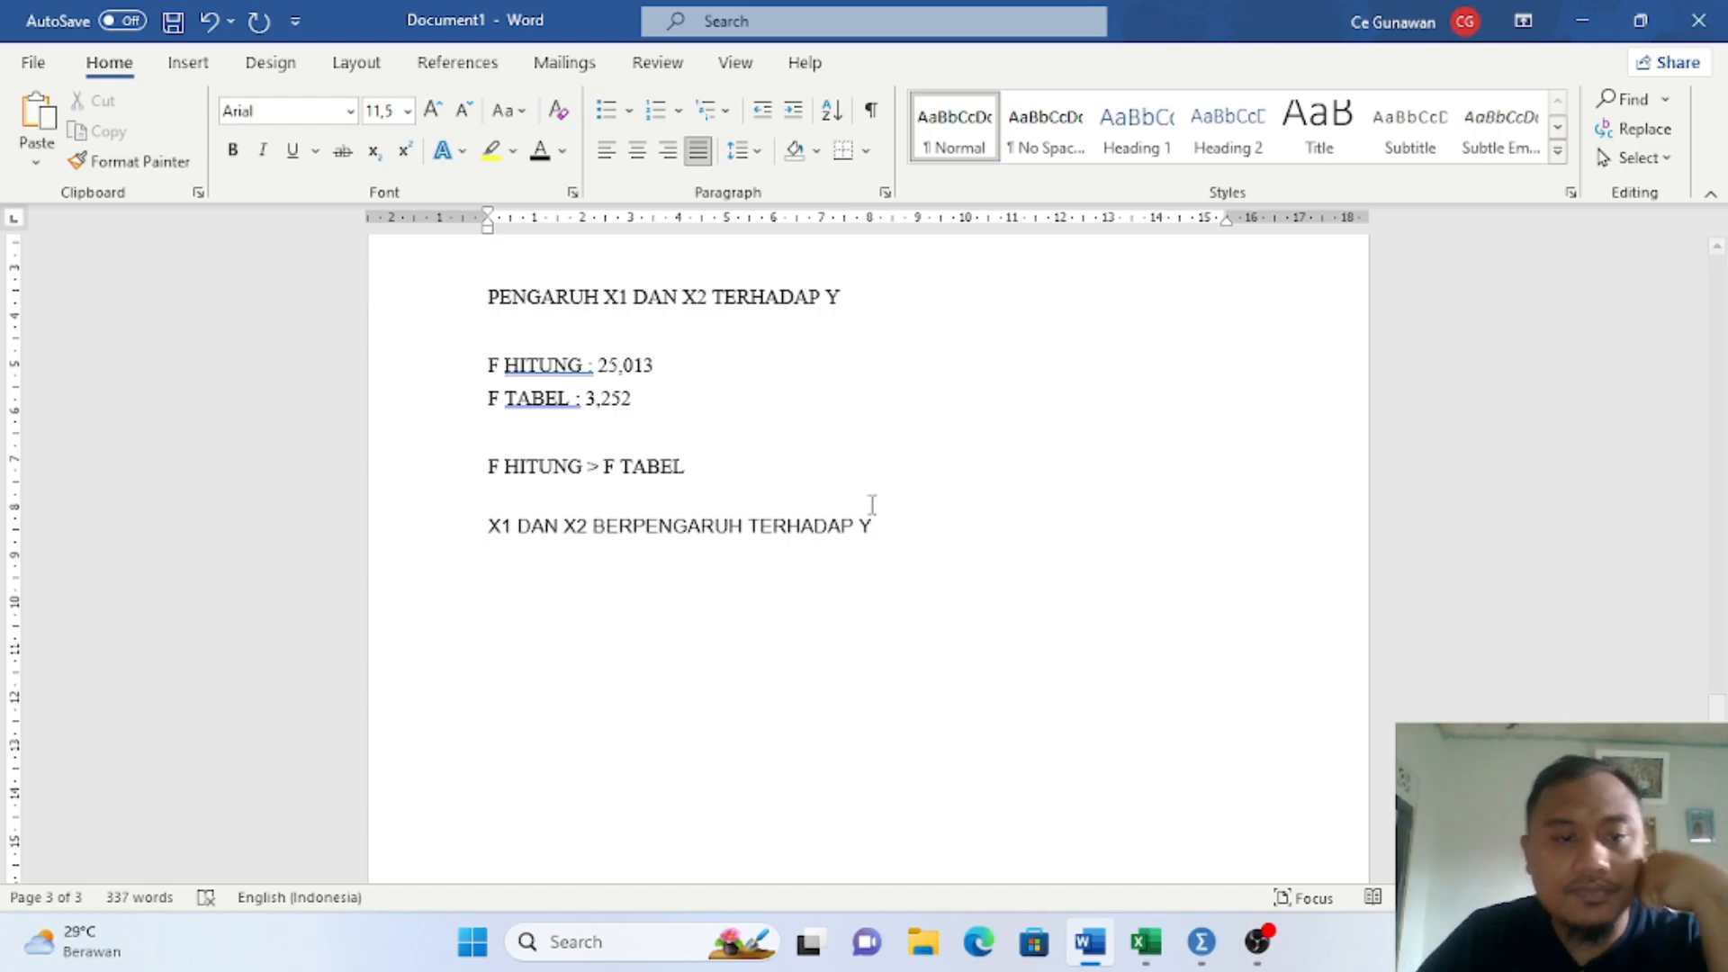
# Step: Compare the F-test conclusion with the three research questions and review the t-test comparison for X1
pyautogui.moveTo(489, 522); pyautogui.dragTo(886, 533)
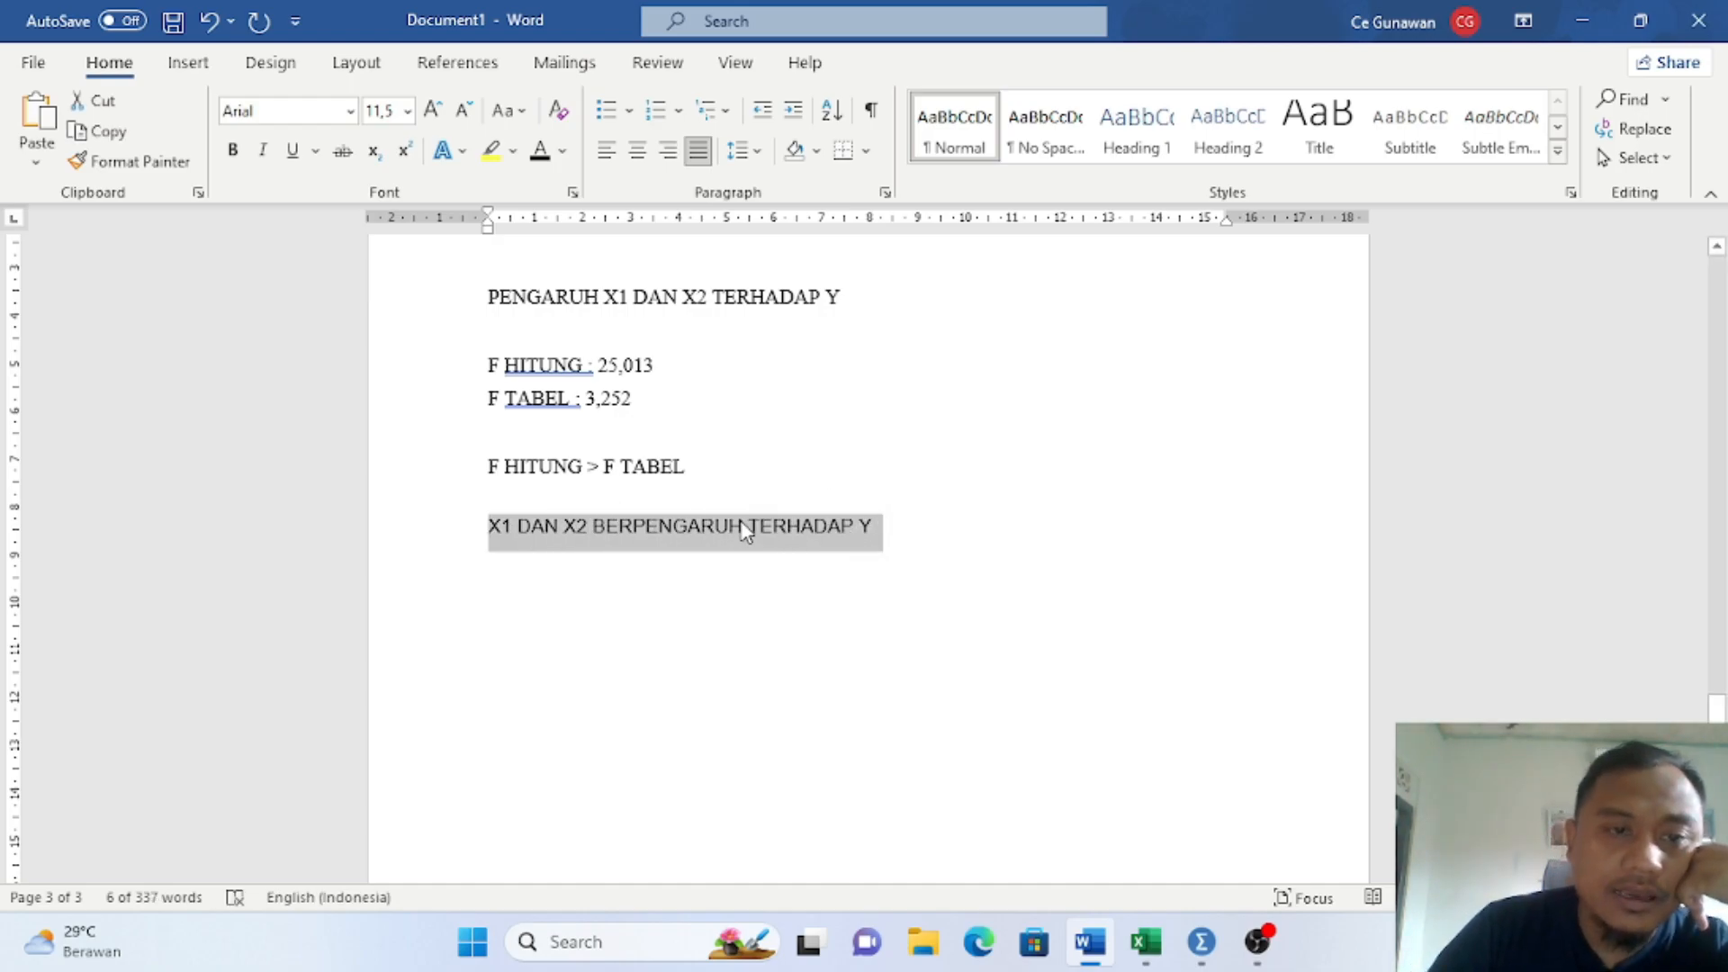
pyautogui.scroll(20, 742, 529)
pyautogui.scroll(15, 740, 529)
pyautogui.scroll(-3, 524, 429)
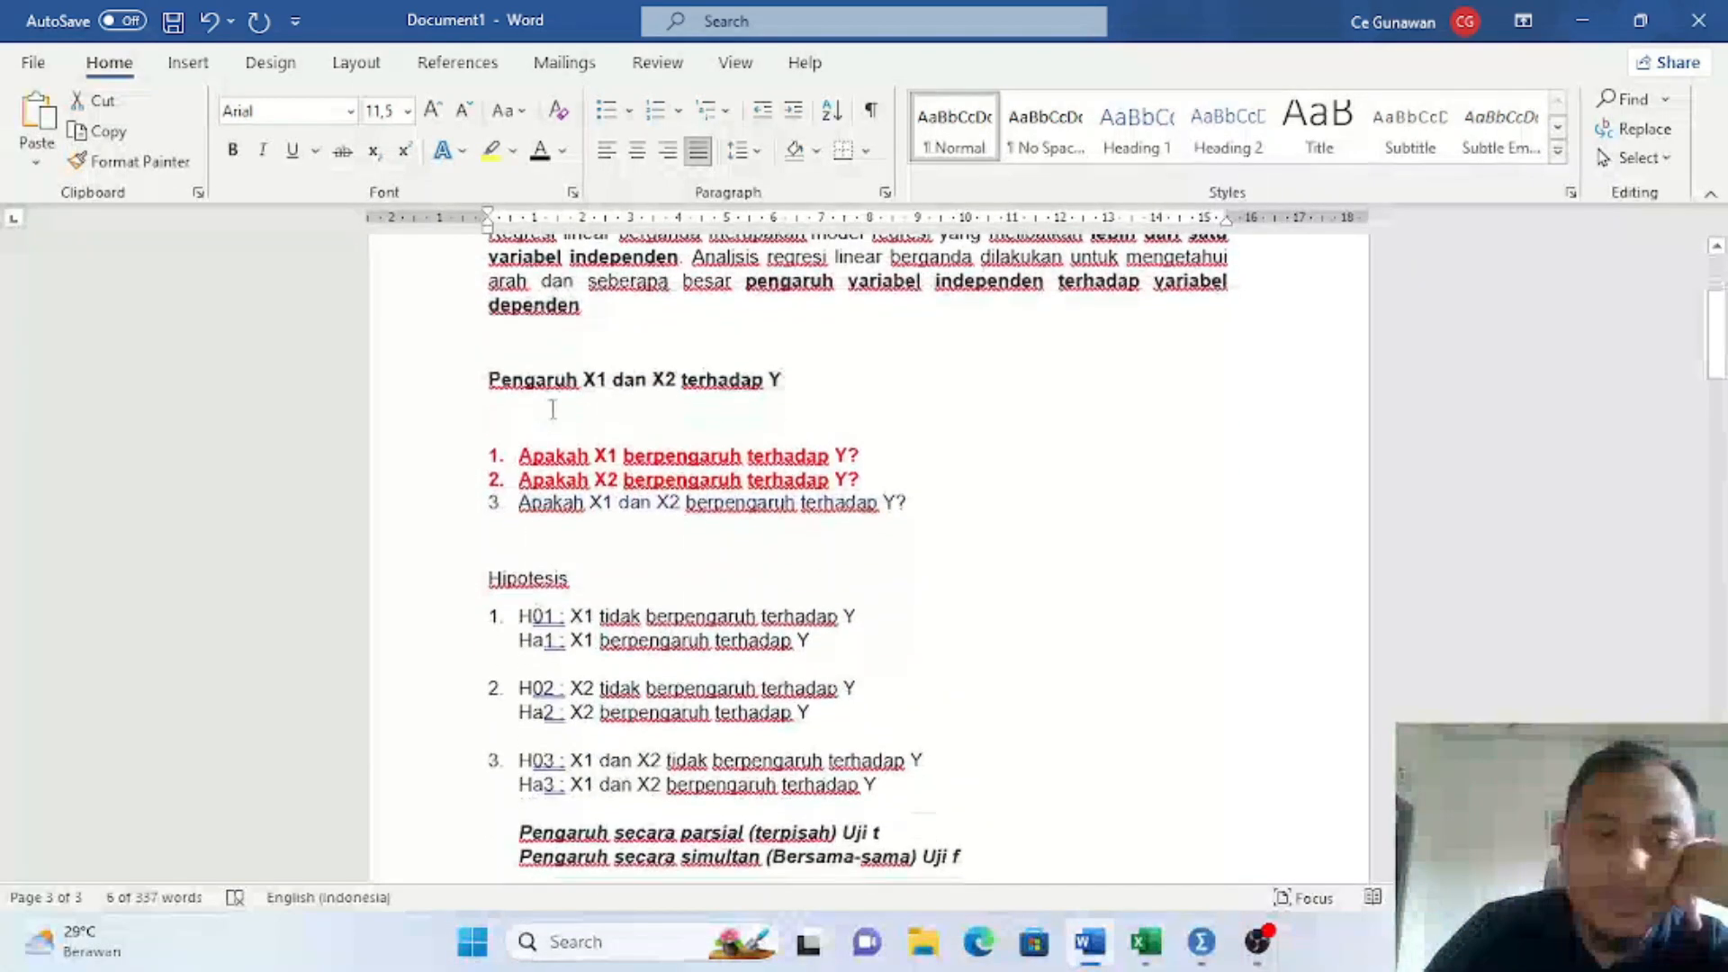
pyautogui.click(575, 453)
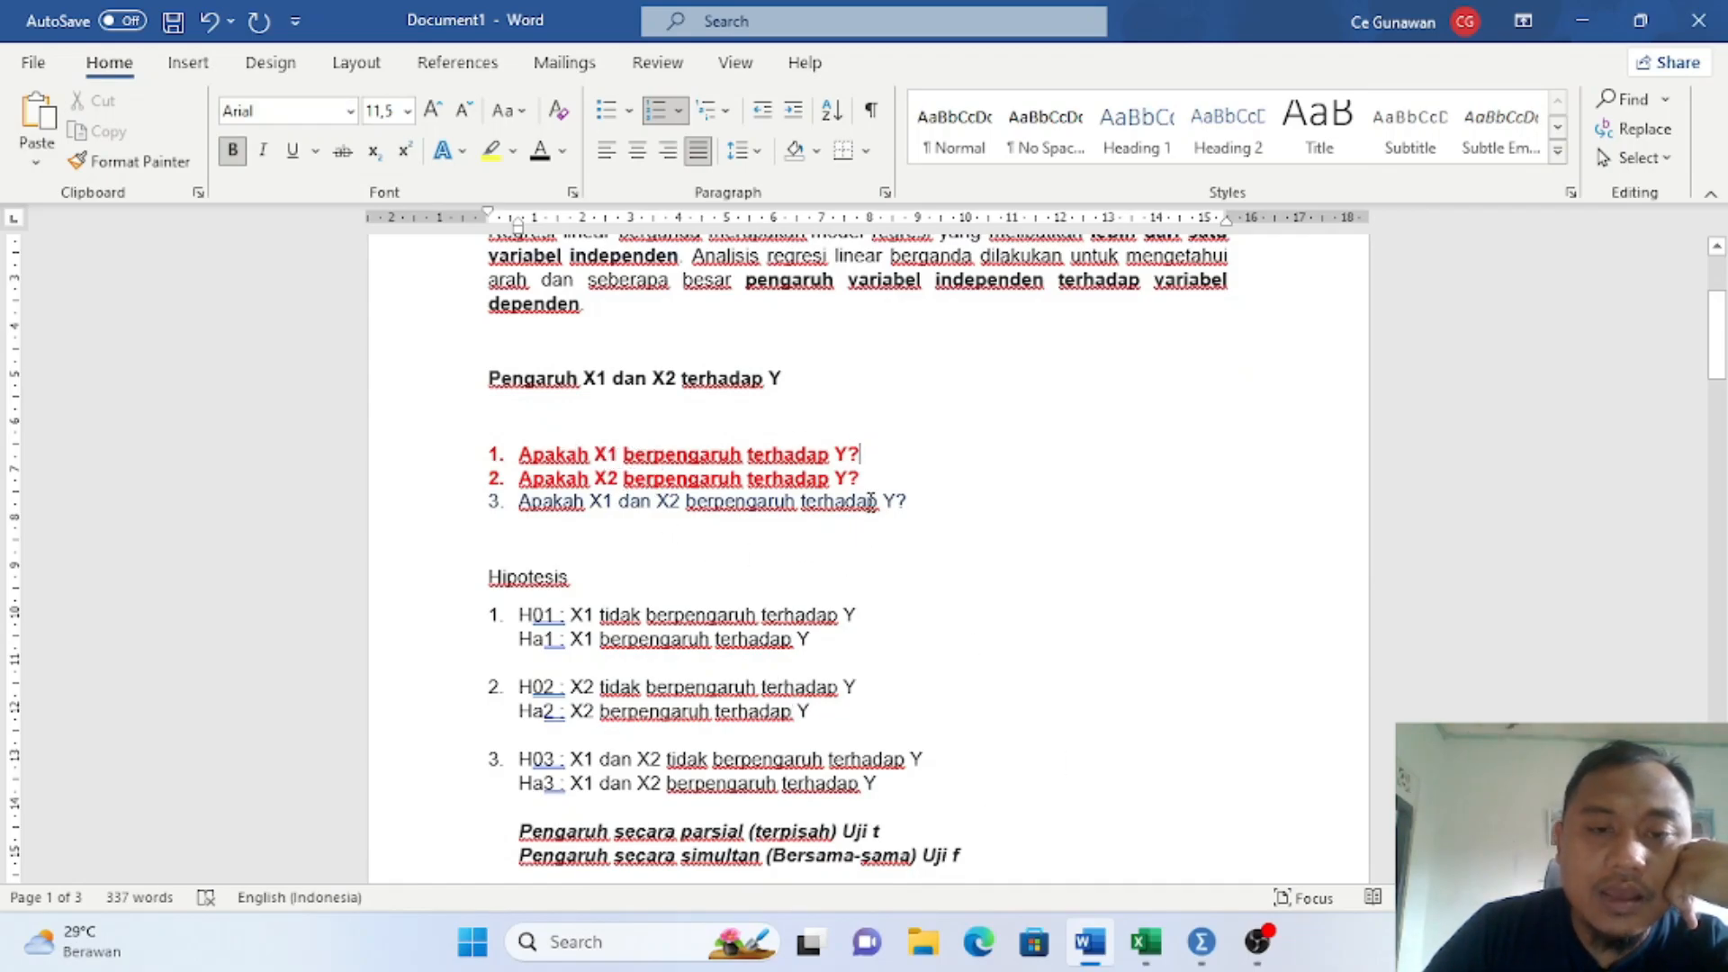
pyautogui.scroll(-15, 882, 531)
pyautogui.scroll(-5, 878, 547)
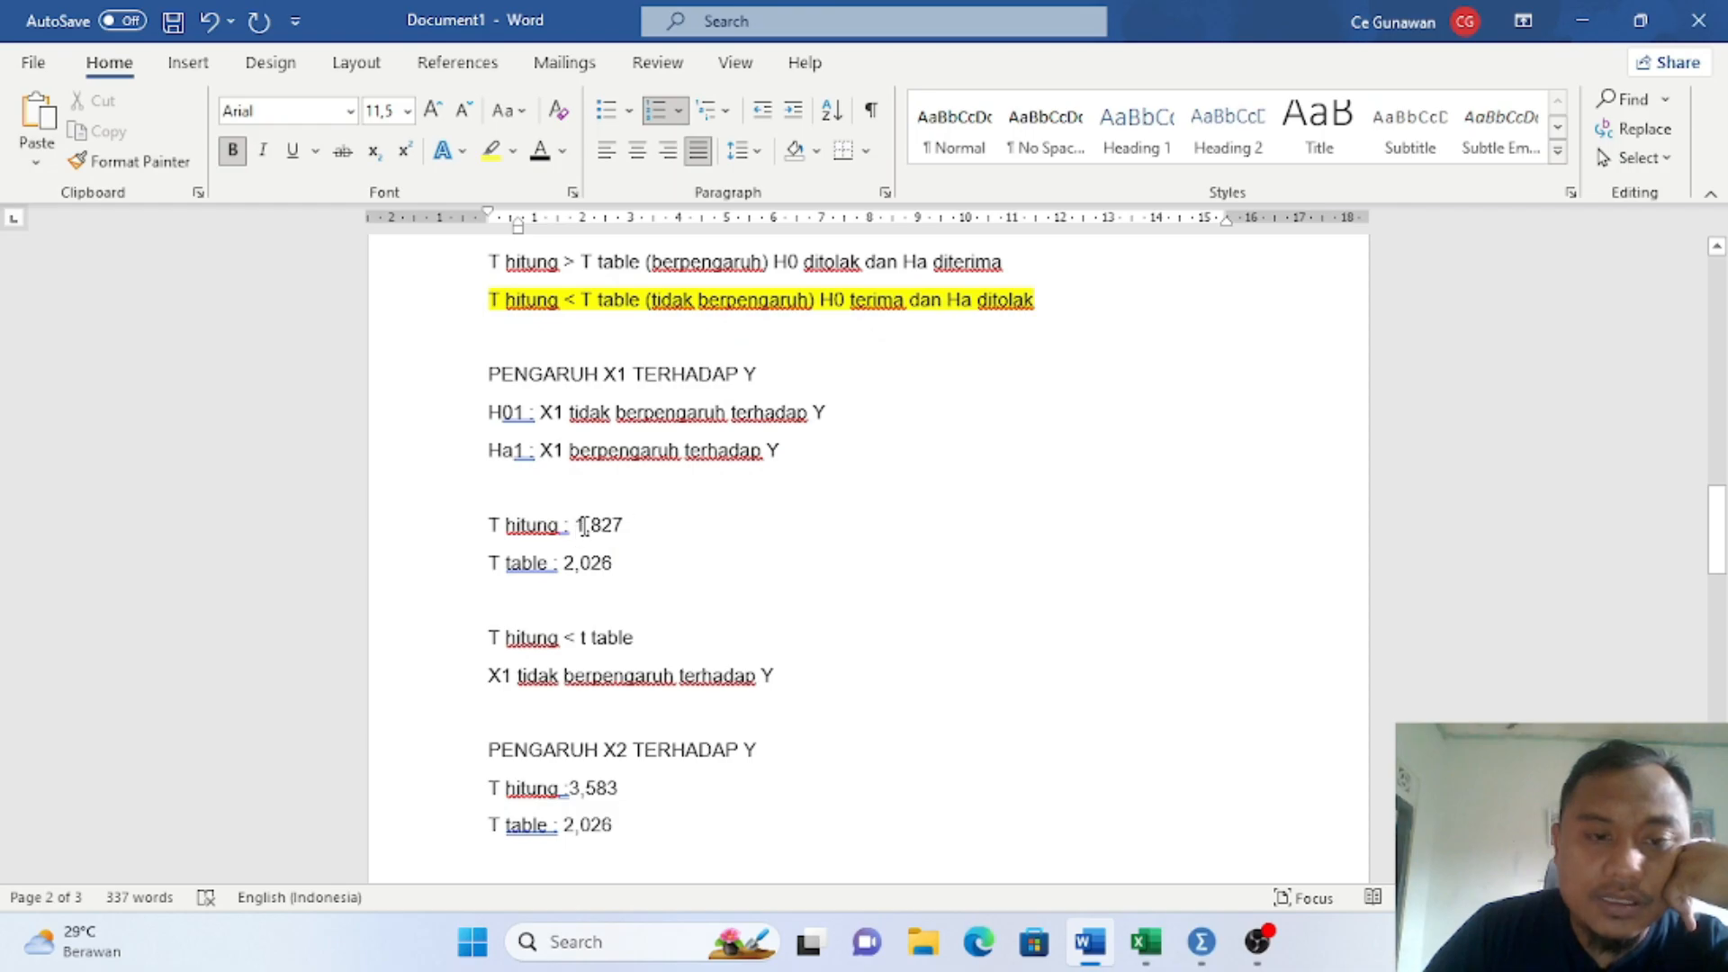
pyautogui.scroll(15, 586, 552)
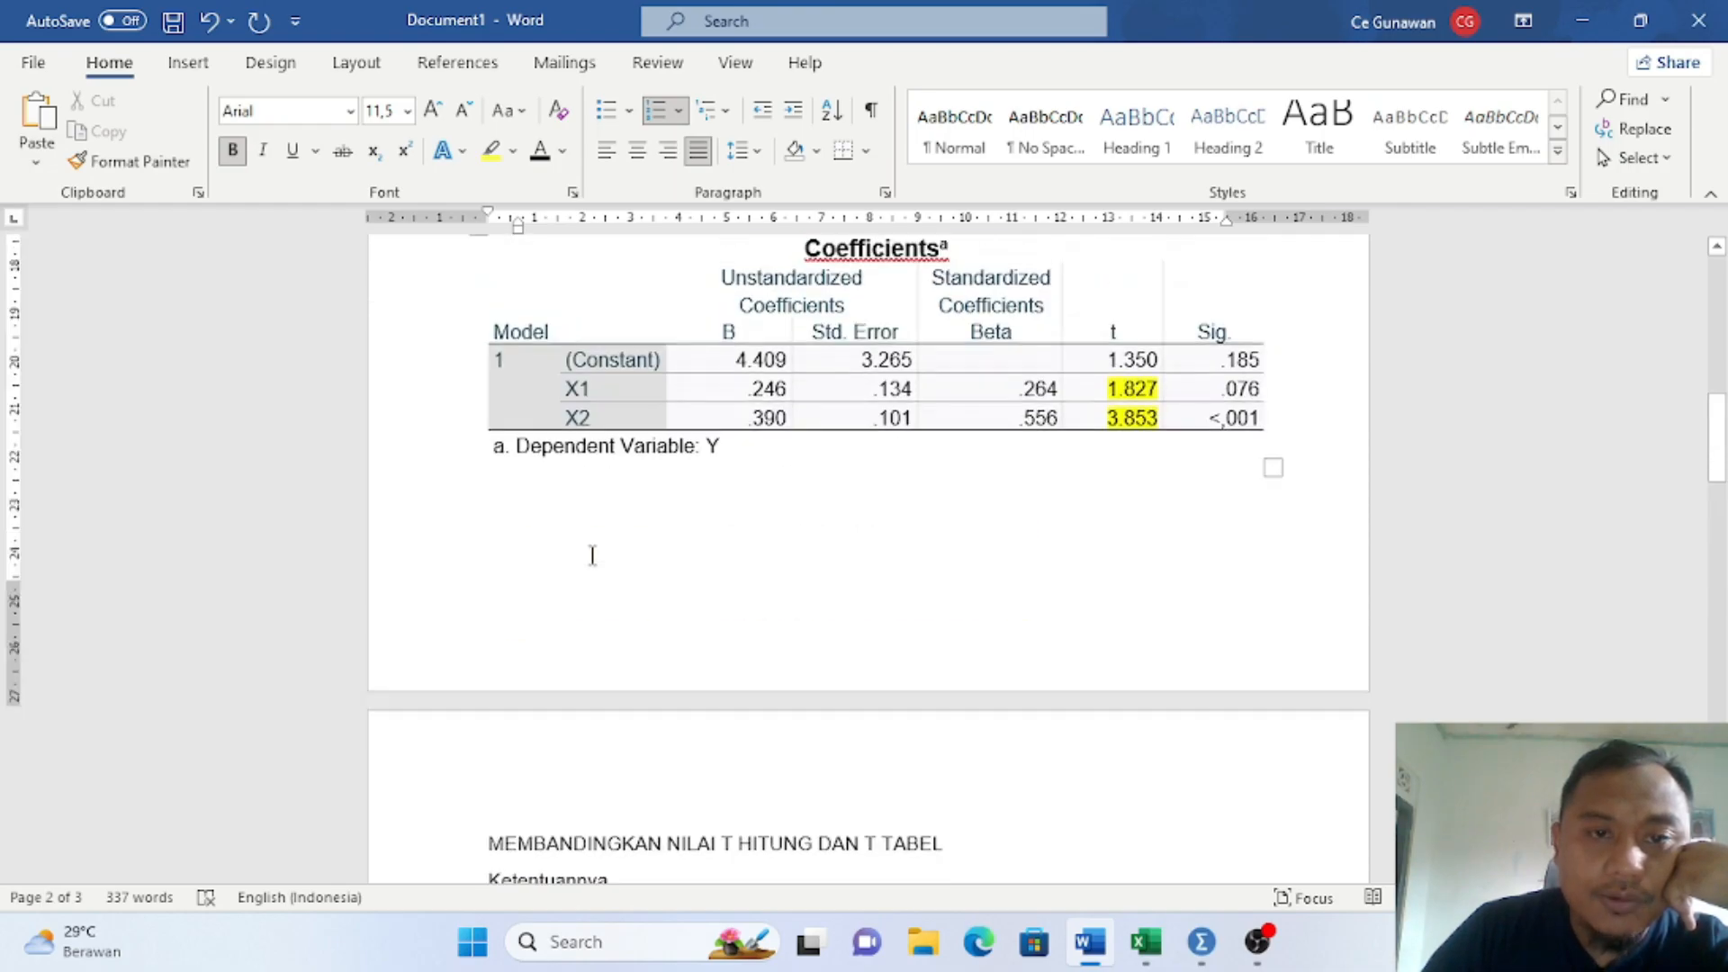
pyautogui.scroll(1, 593, 552)
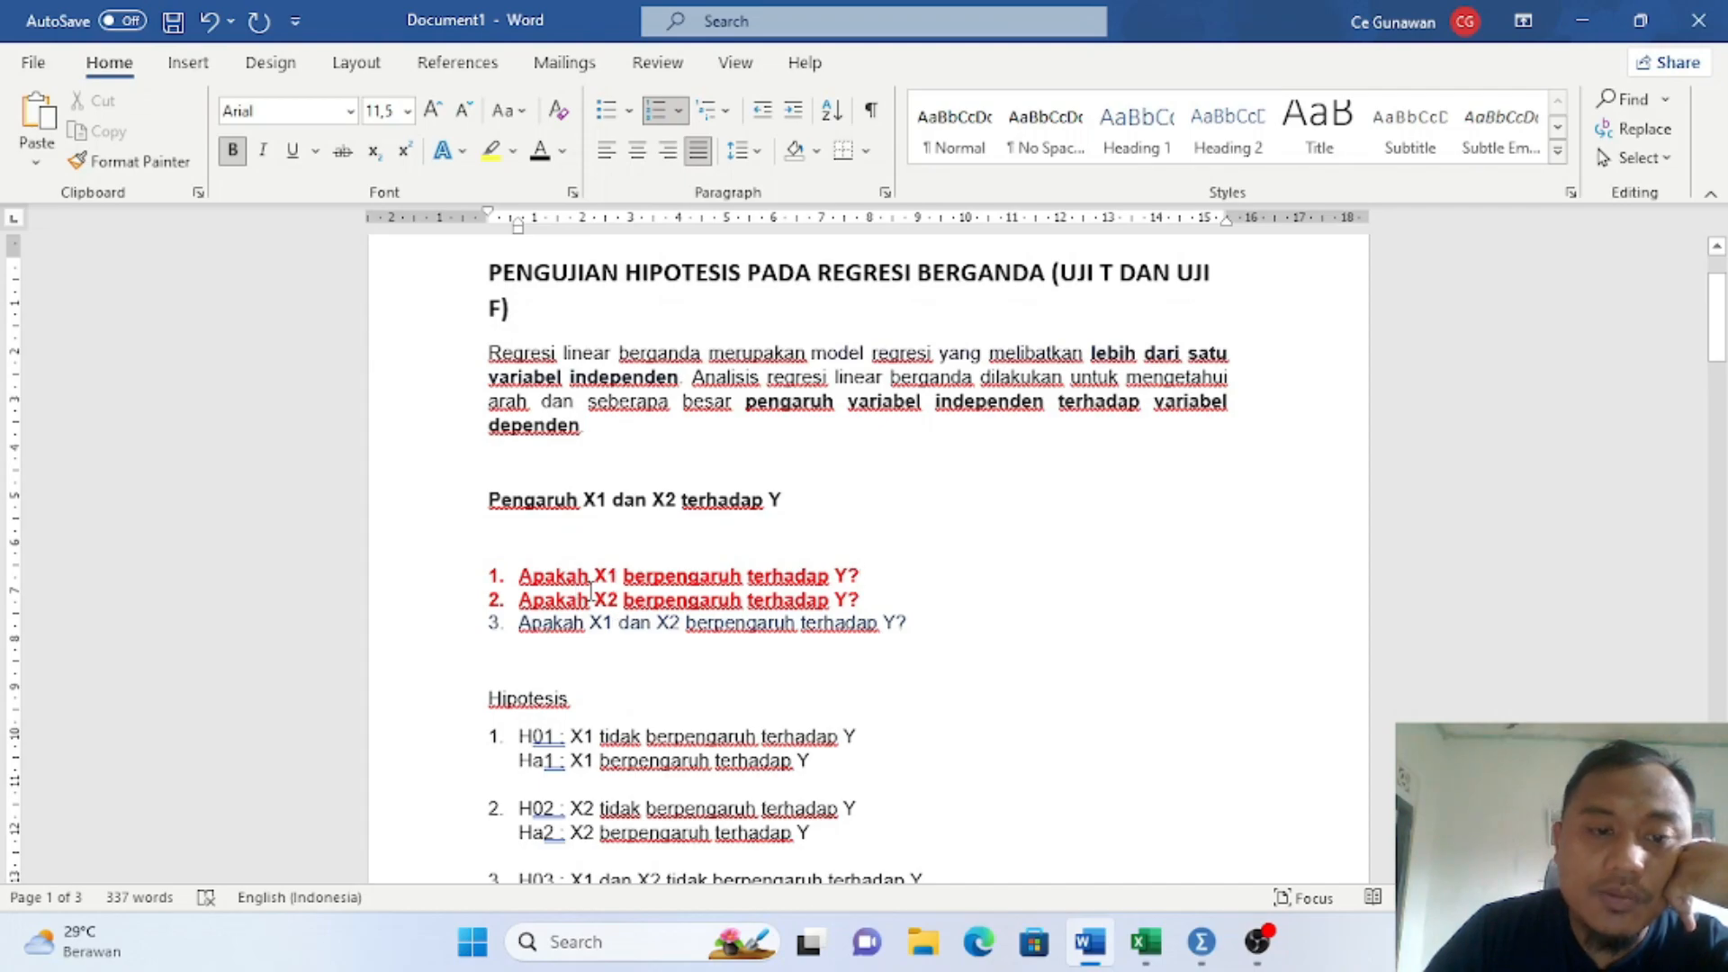
# Step: Review the X2 t-test result, the hypotheses, the ANOVA table and the F-test comparison in the document
pyautogui.scroll(-15, 639, 601)
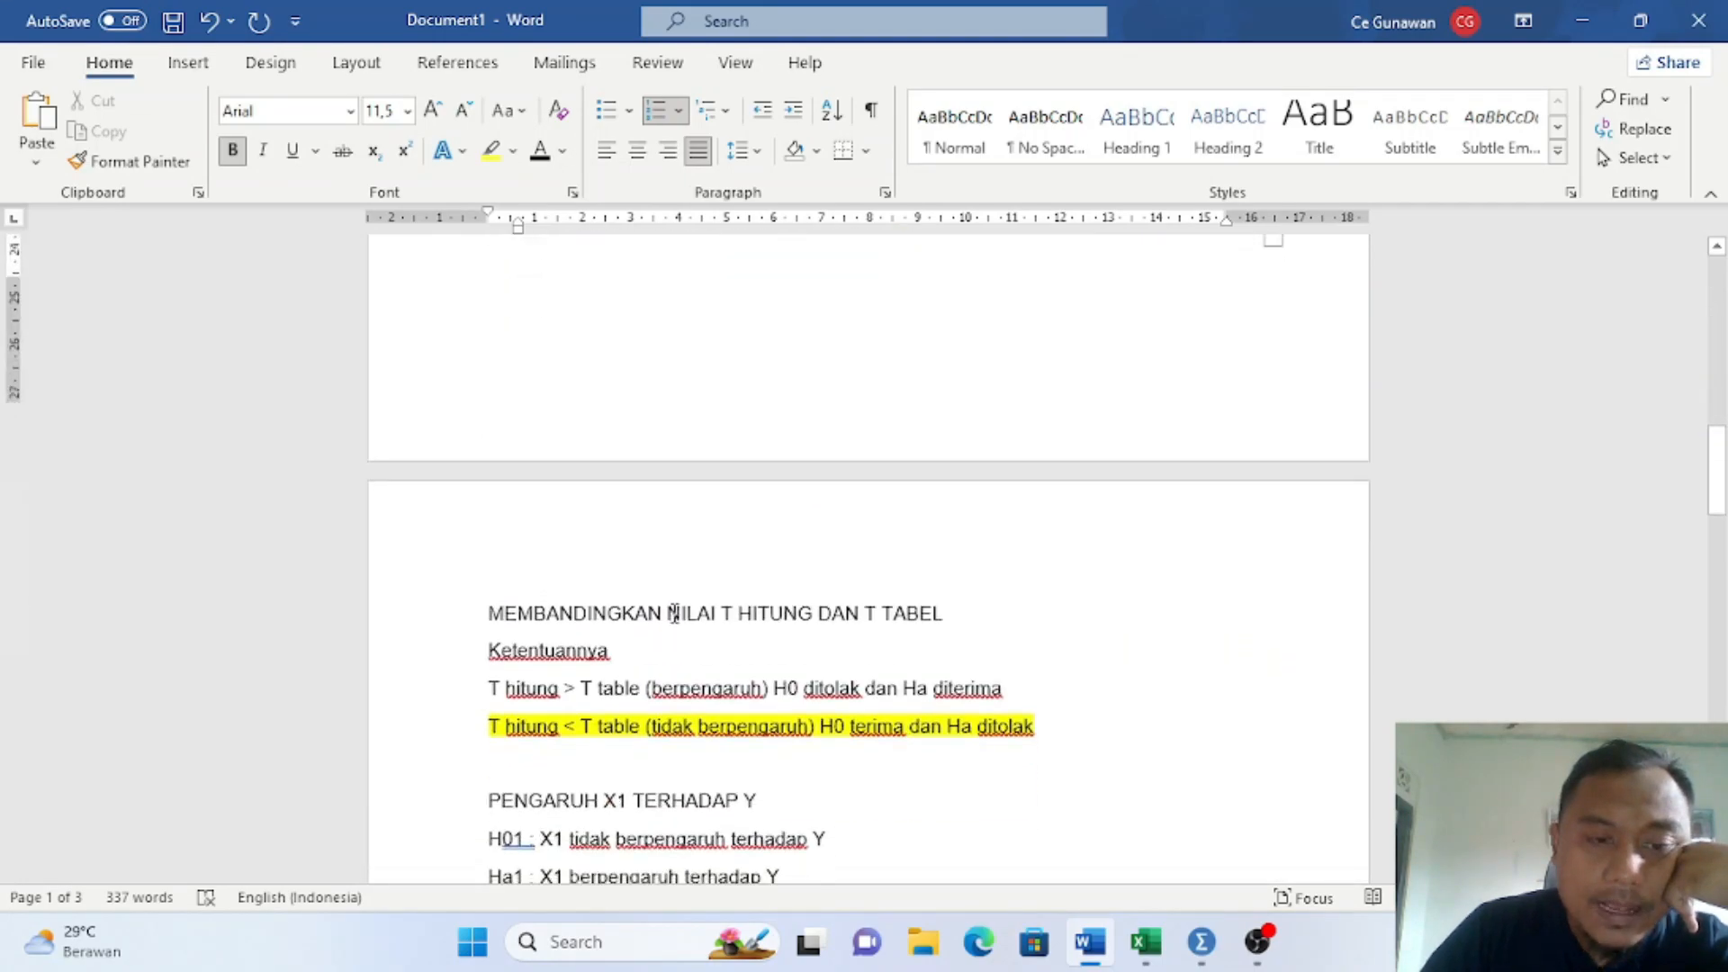
pyautogui.scroll(-6, 674, 612)
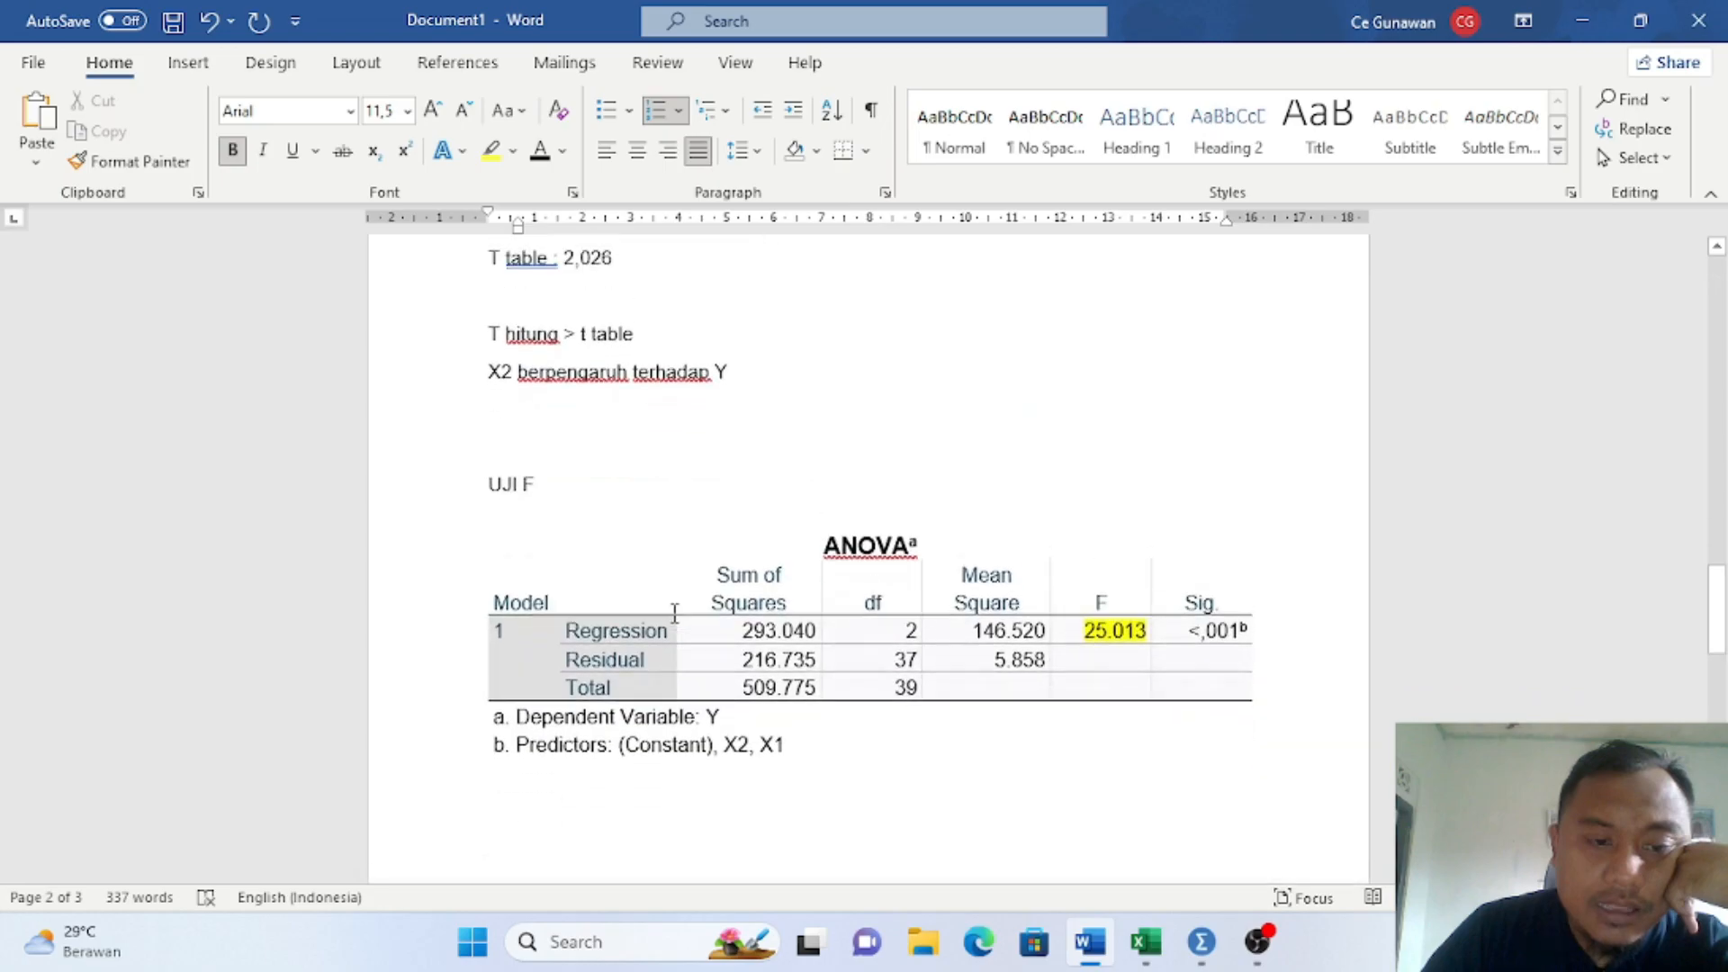
pyautogui.scroll(1, 674, 616)
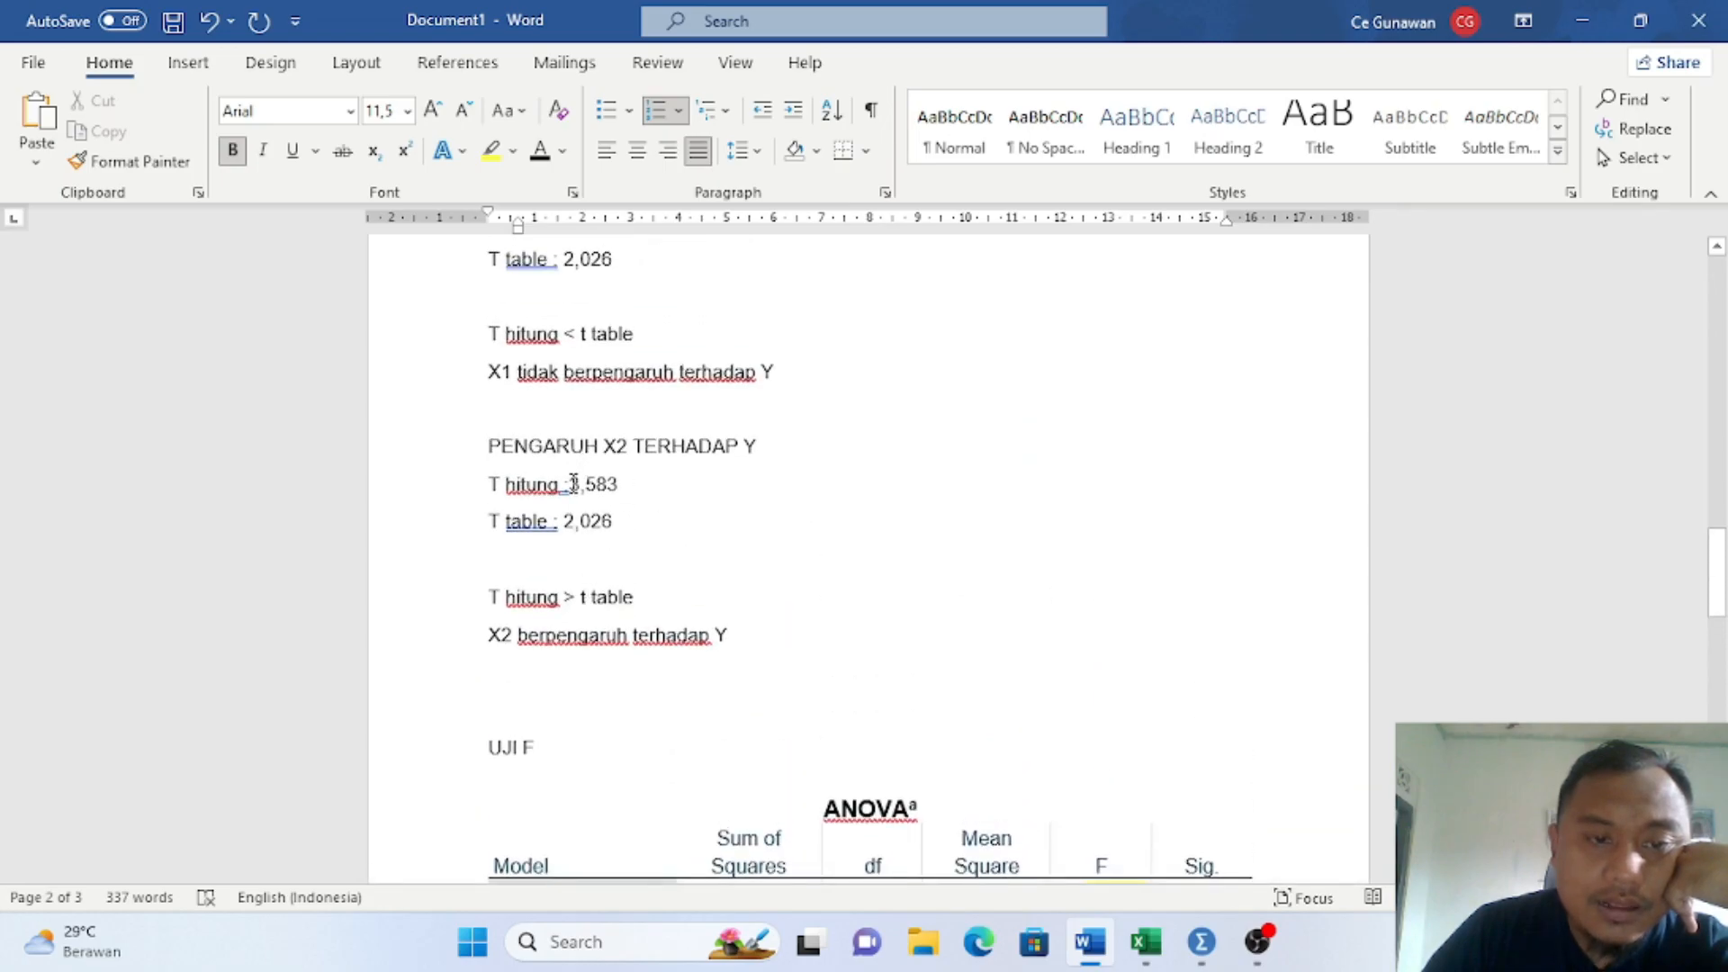
pyautogui.moveTo(573, 483); pyautogui.dragTo(640, 482)
pyautogui.scroll(7, 693, 538)
pyautogui.scroll(15, 693, 538)
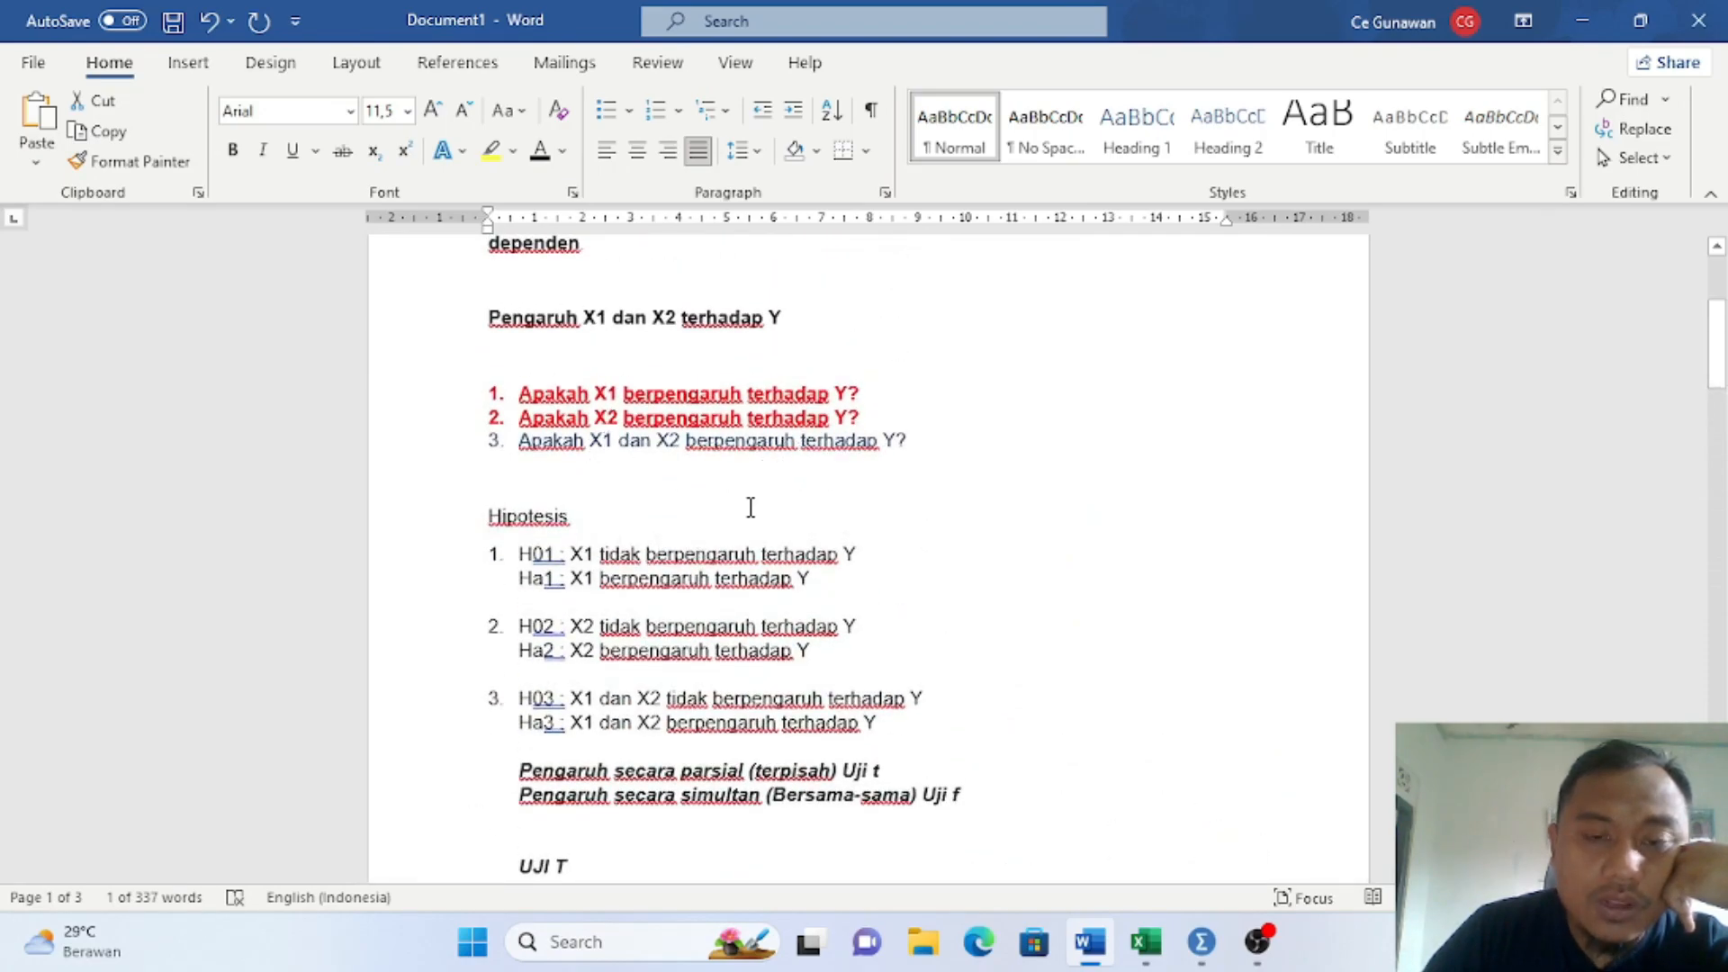
pyautogui.scroll(-20, 779, 485)
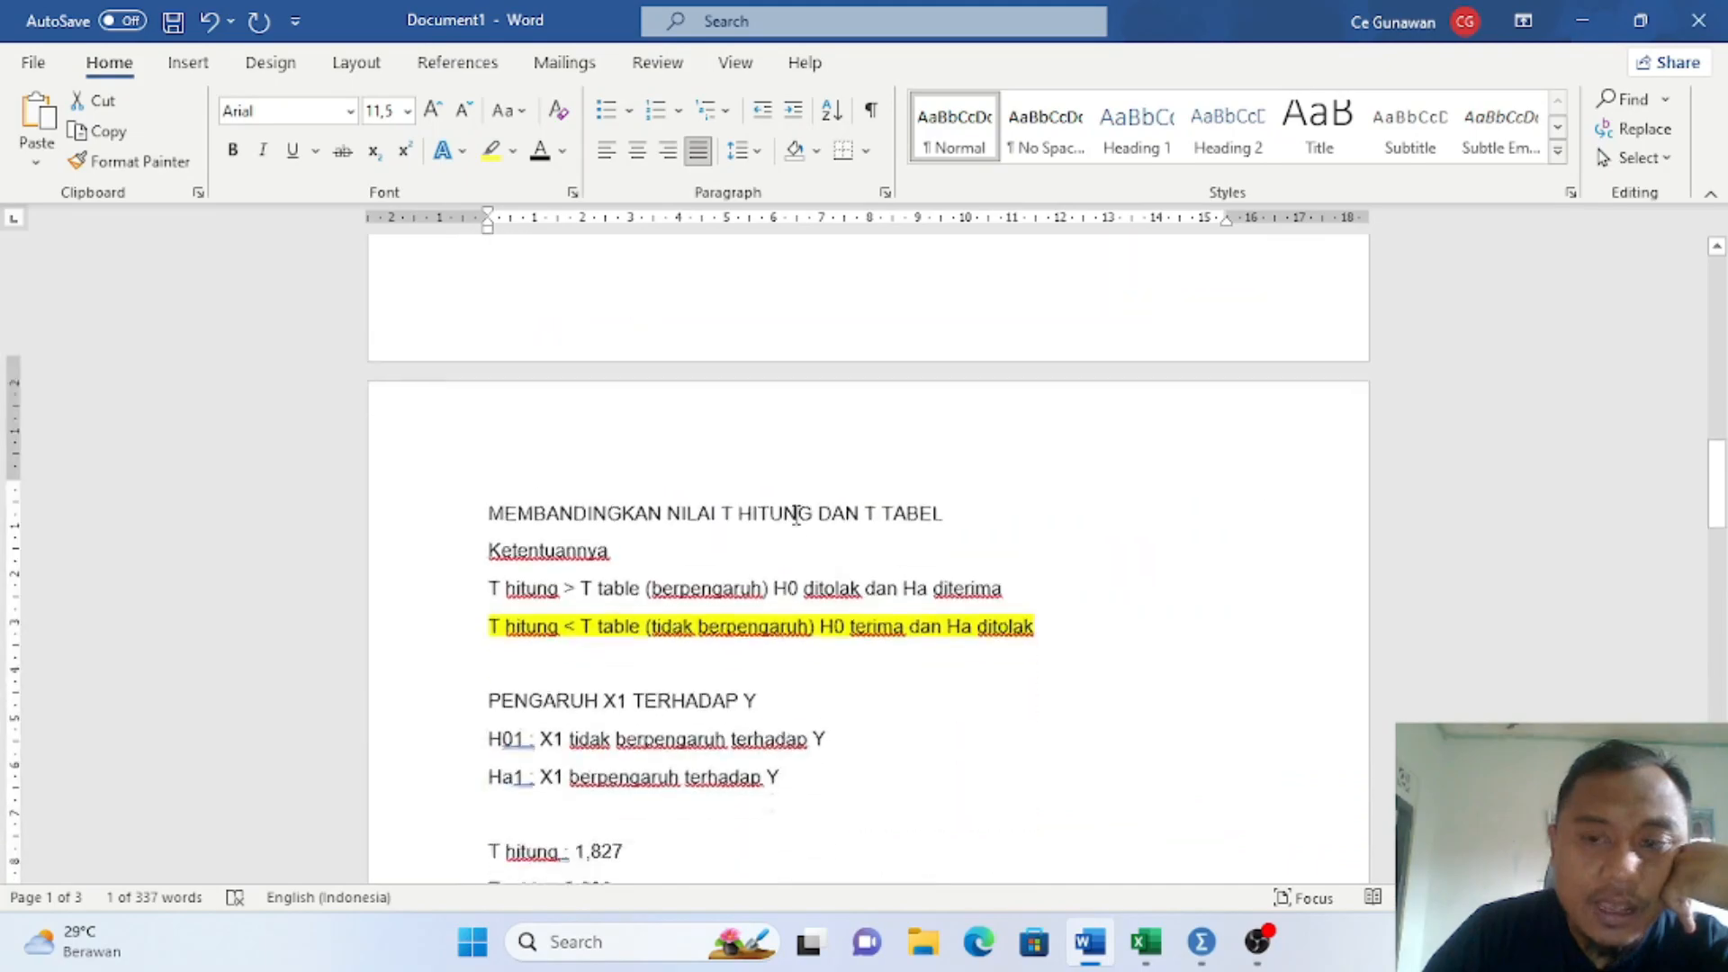
pyautogui.scroll(-10, 812, 532)
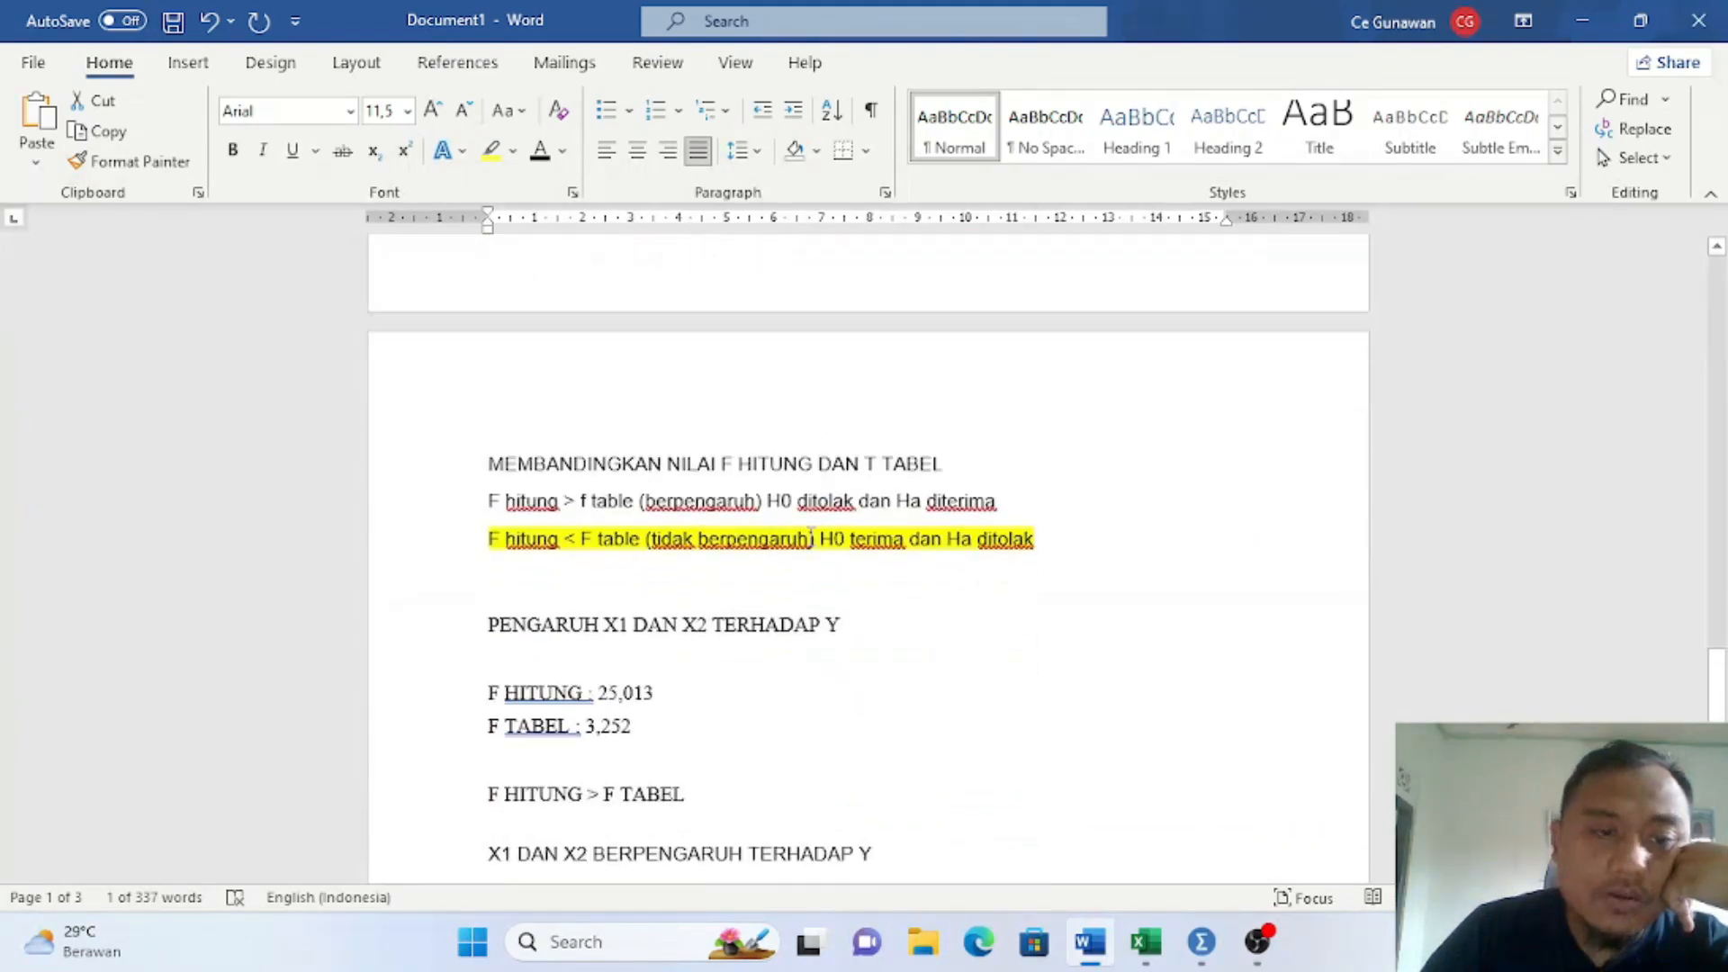
pyautogui.scroll(-1, 607, 629)
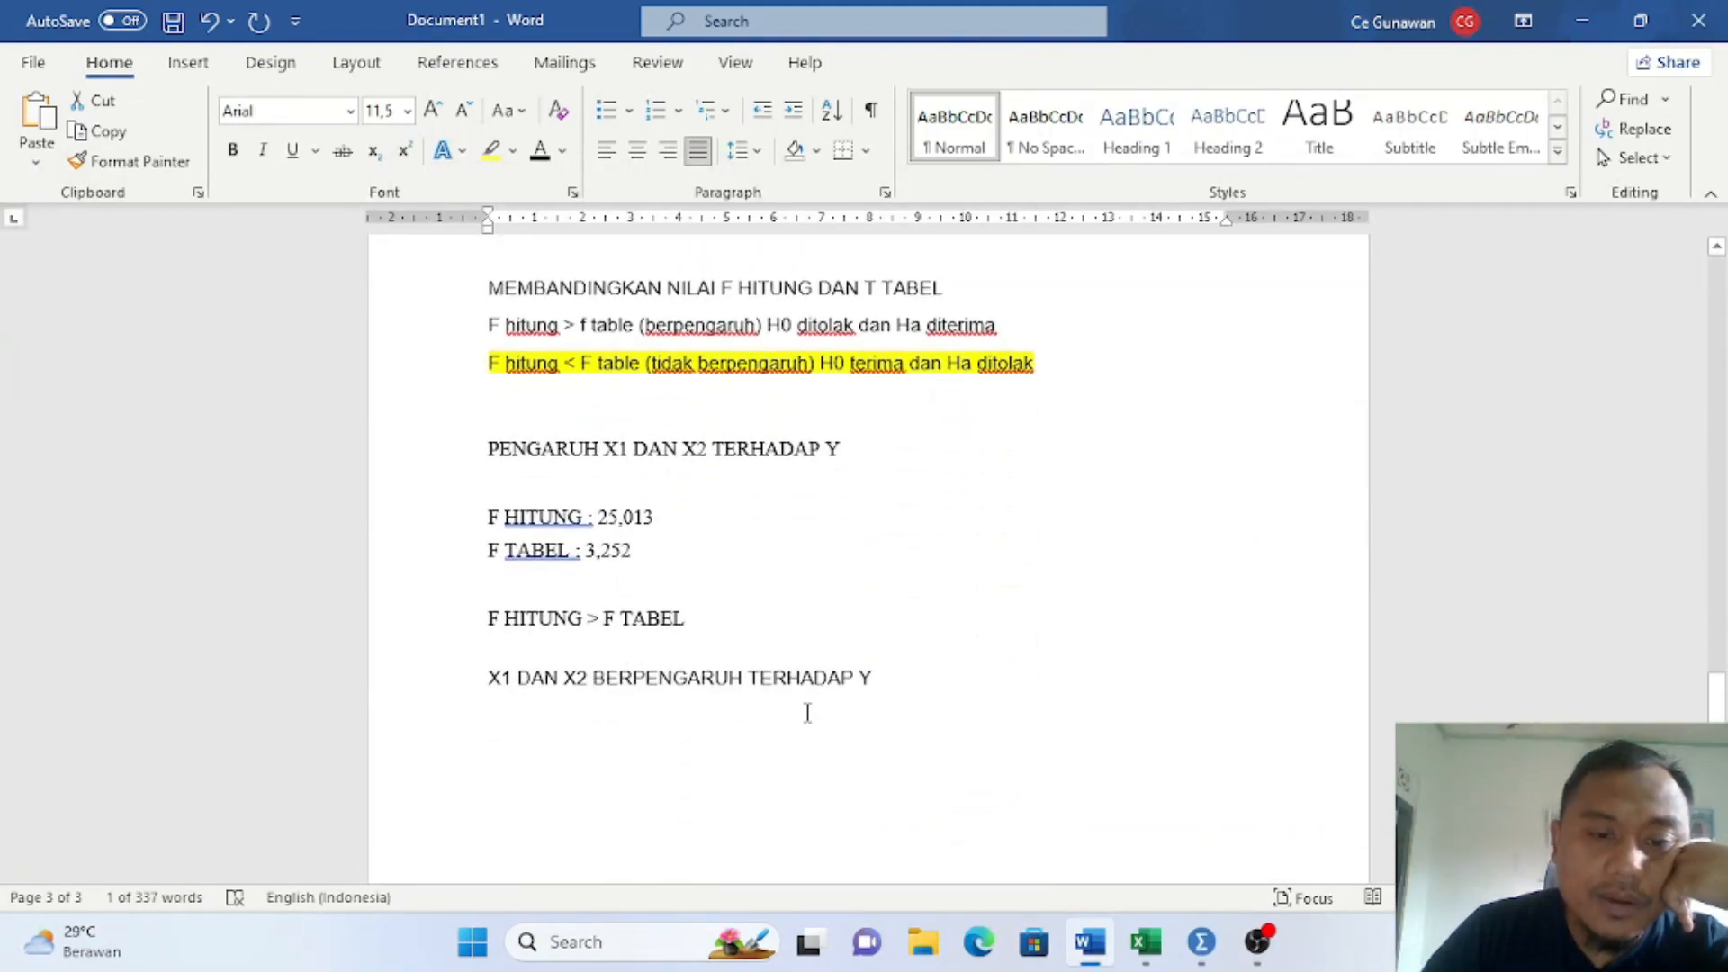
pyautogui.scroll(2, 814, 617)
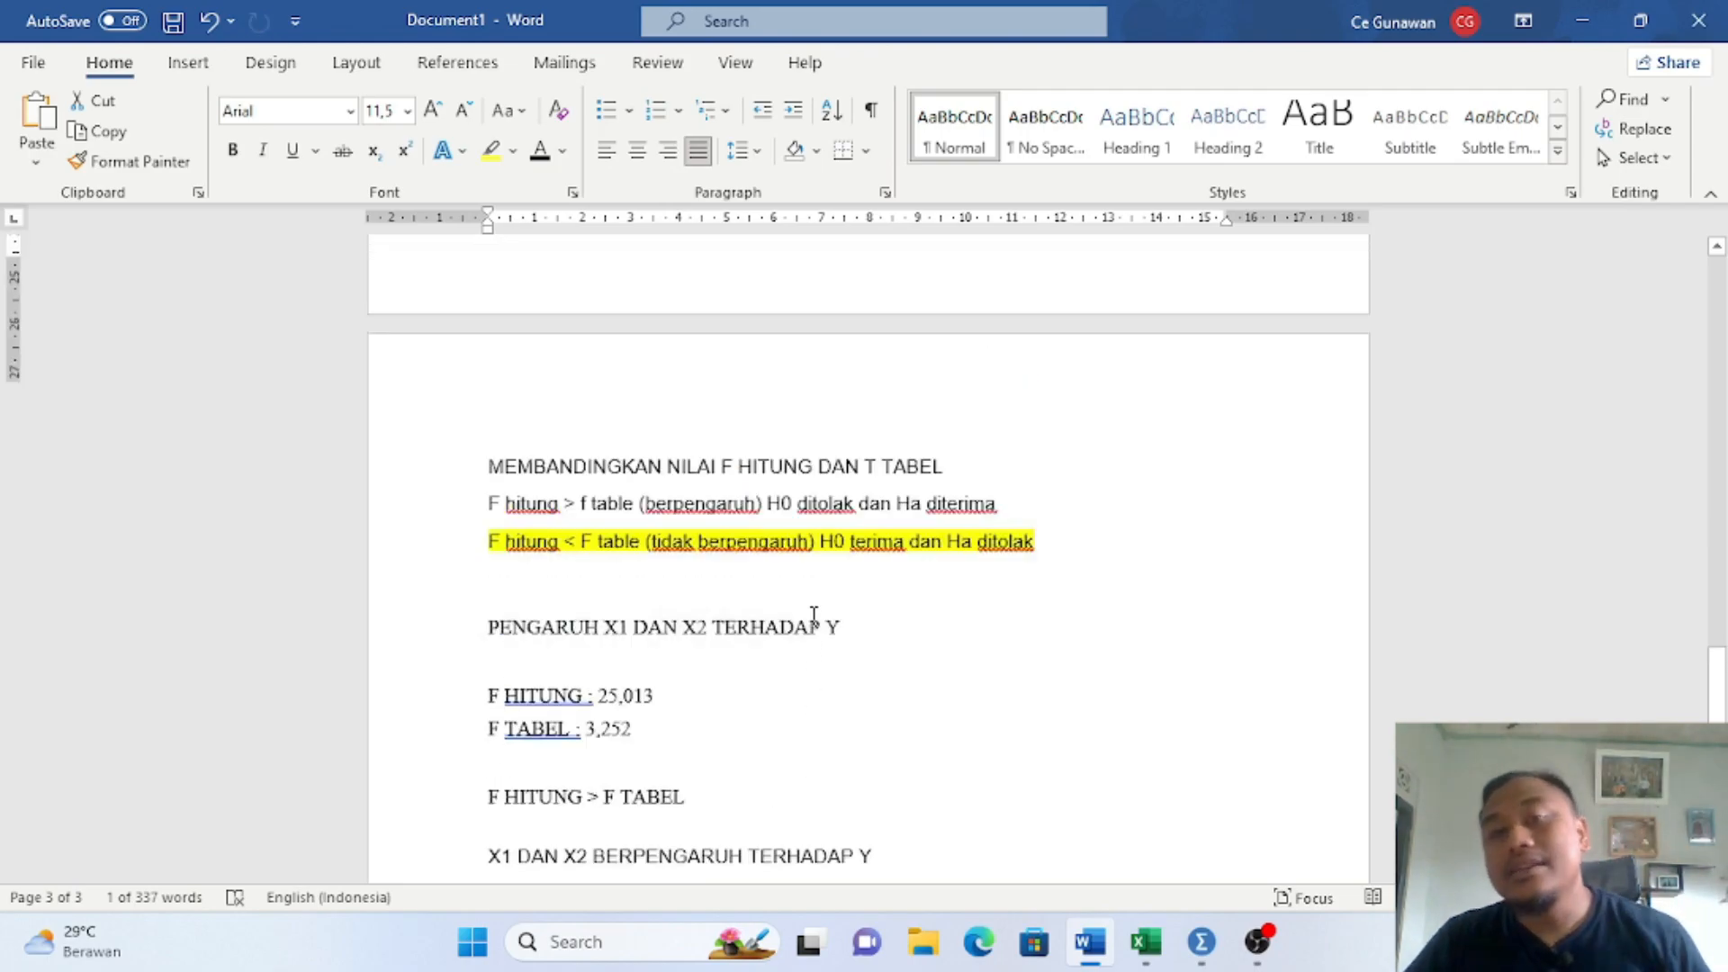
pyautogui.scroll(2, 814, 616)
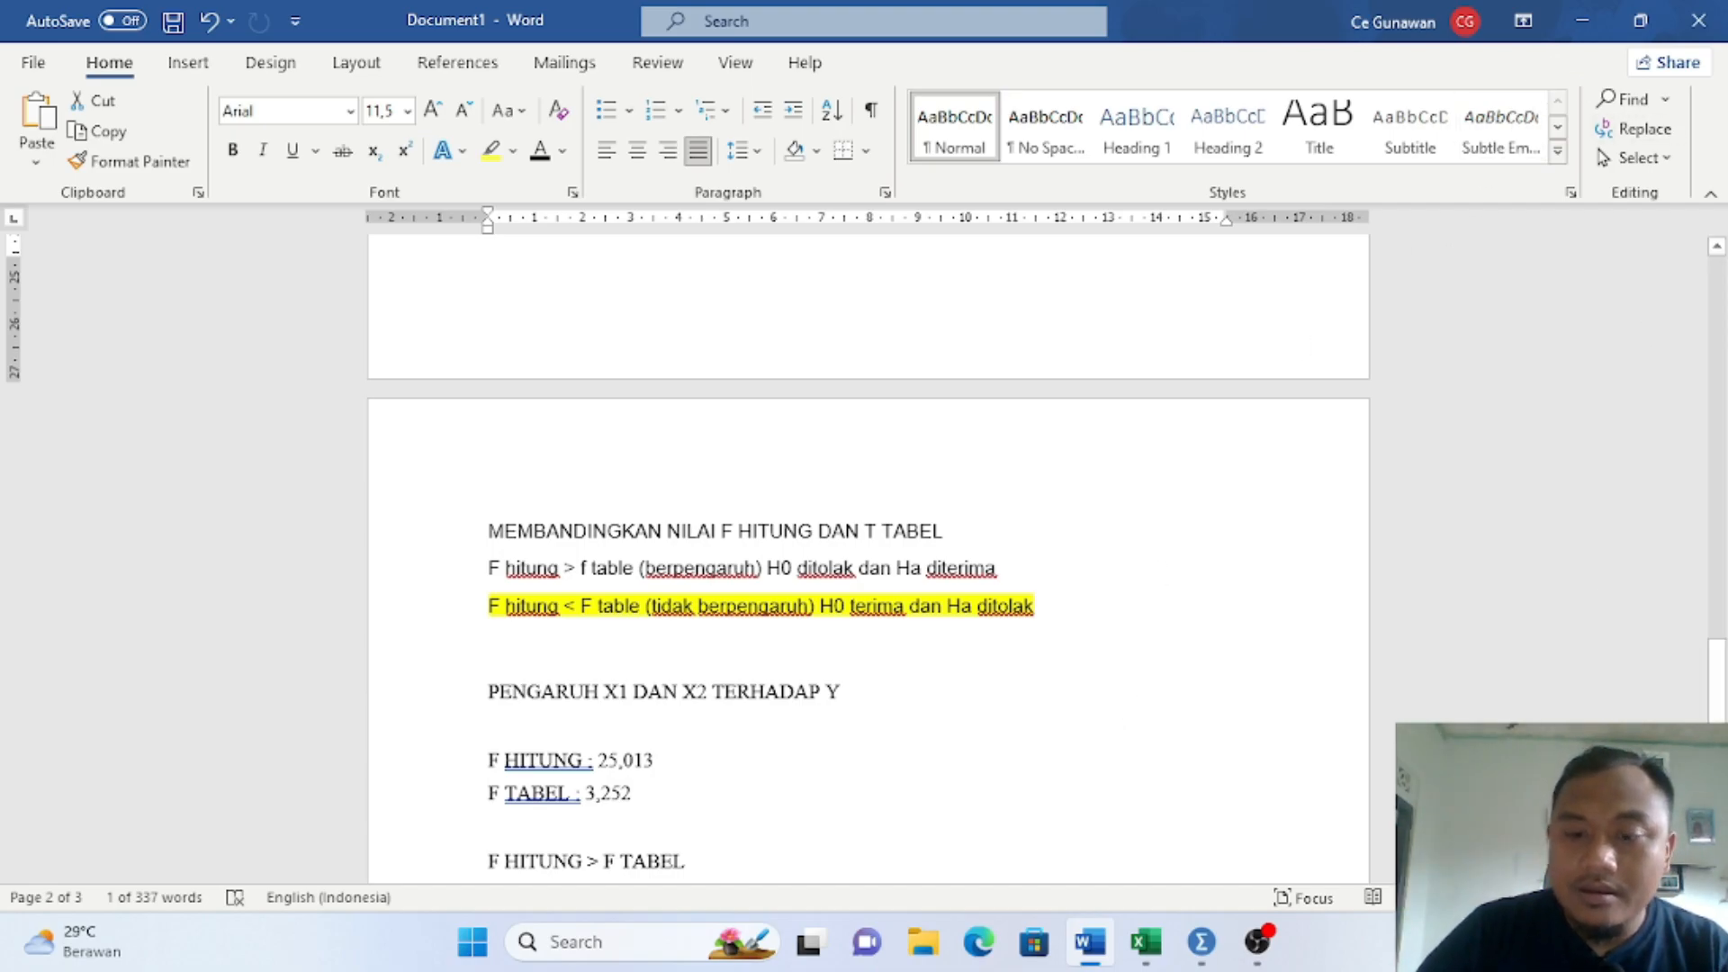
# Step: Switch to the SPSS output viewer showing the Model Summary, ANOVA and Coefficients tables
pyautogui.moveTo(1204, 954)
pyautogui.click(1220, 814)
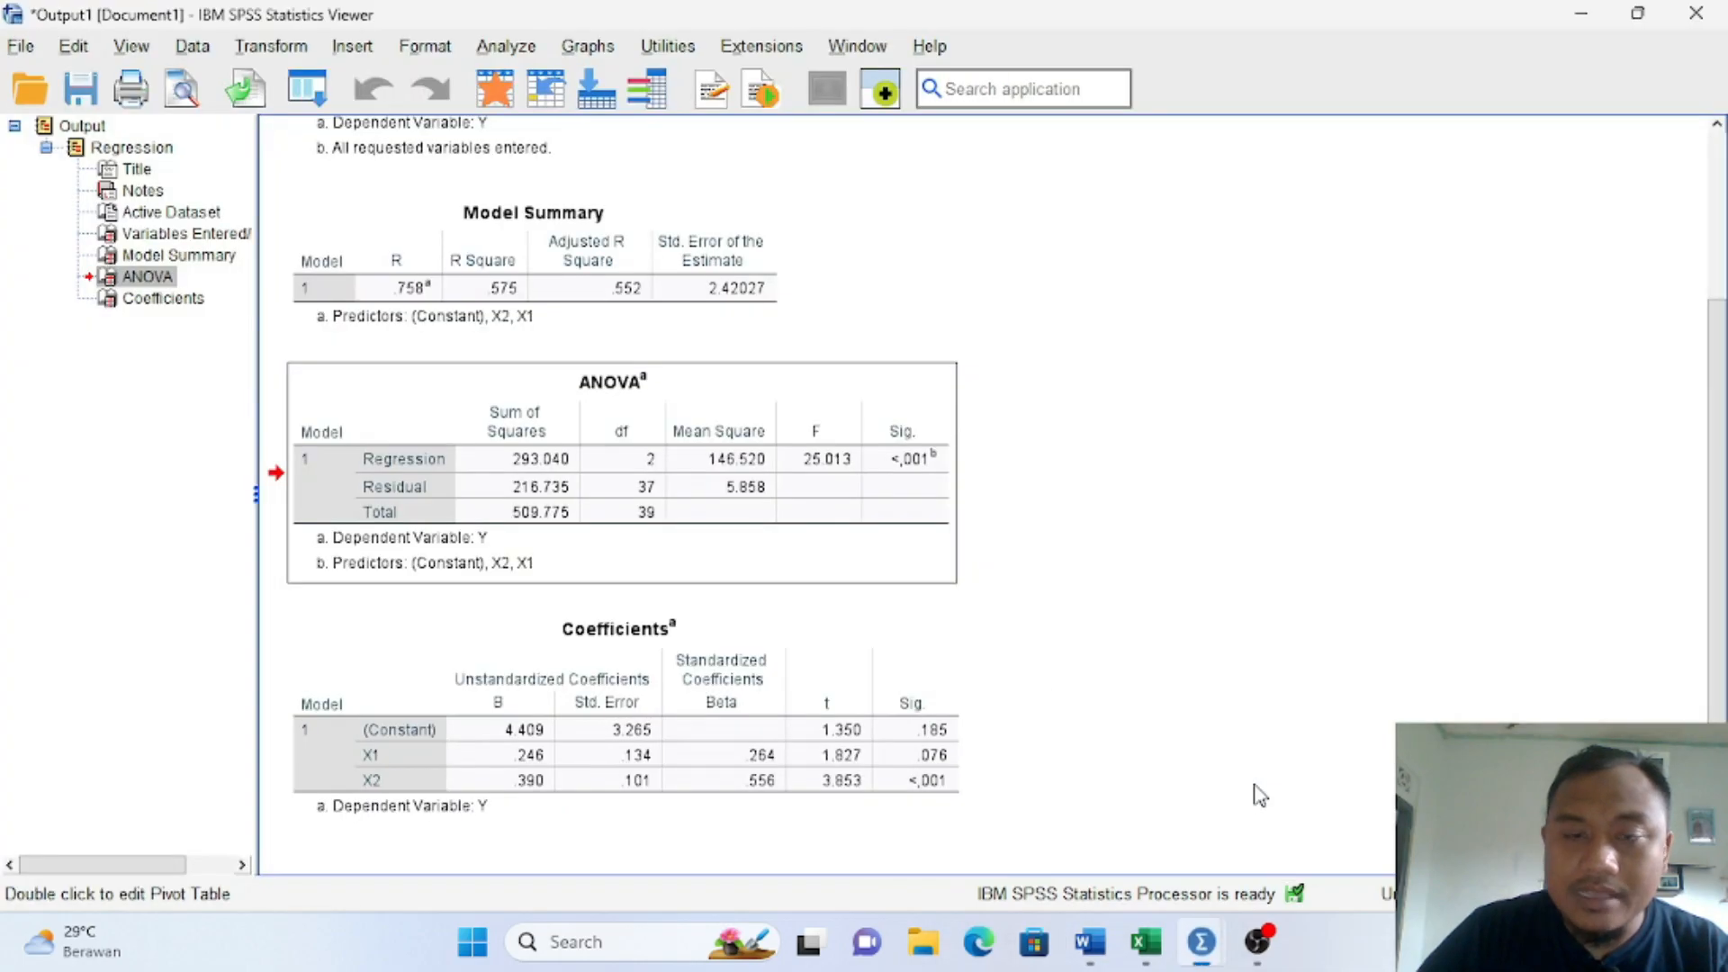